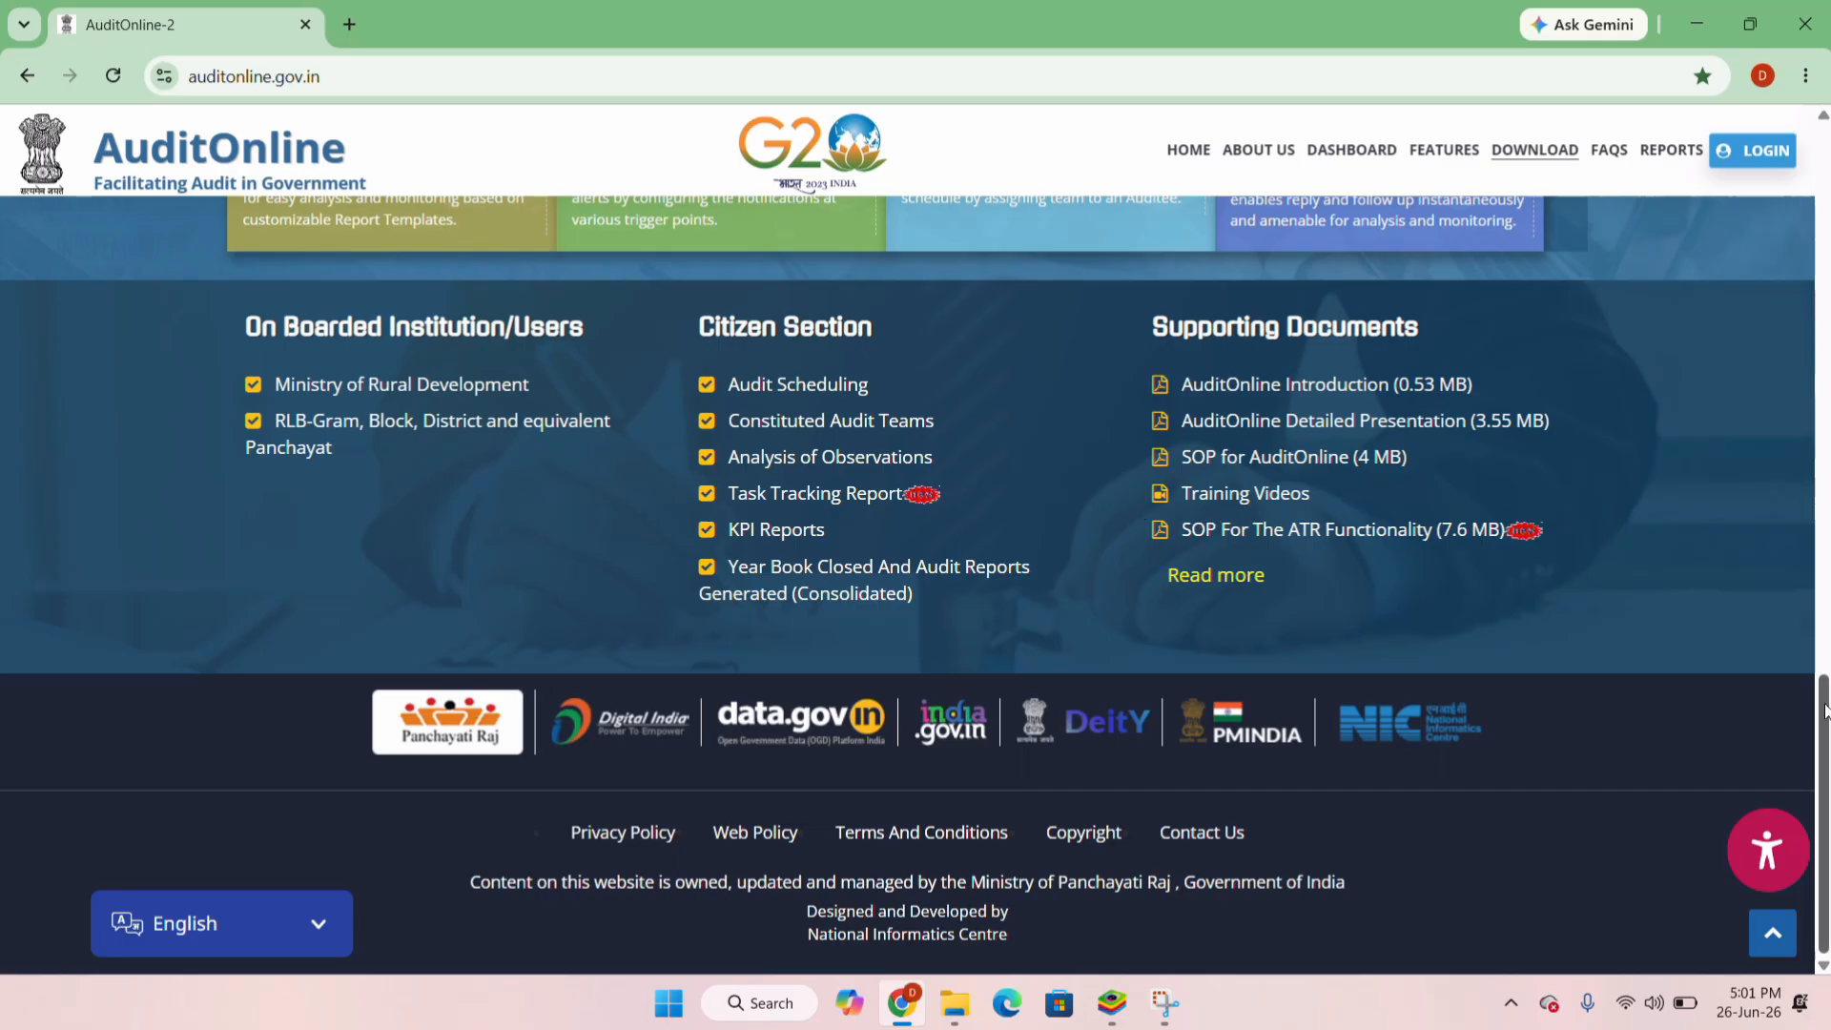
Scroll up and down the AuditOnline home page to browse its content
scroll(1825, 710, up, 15)
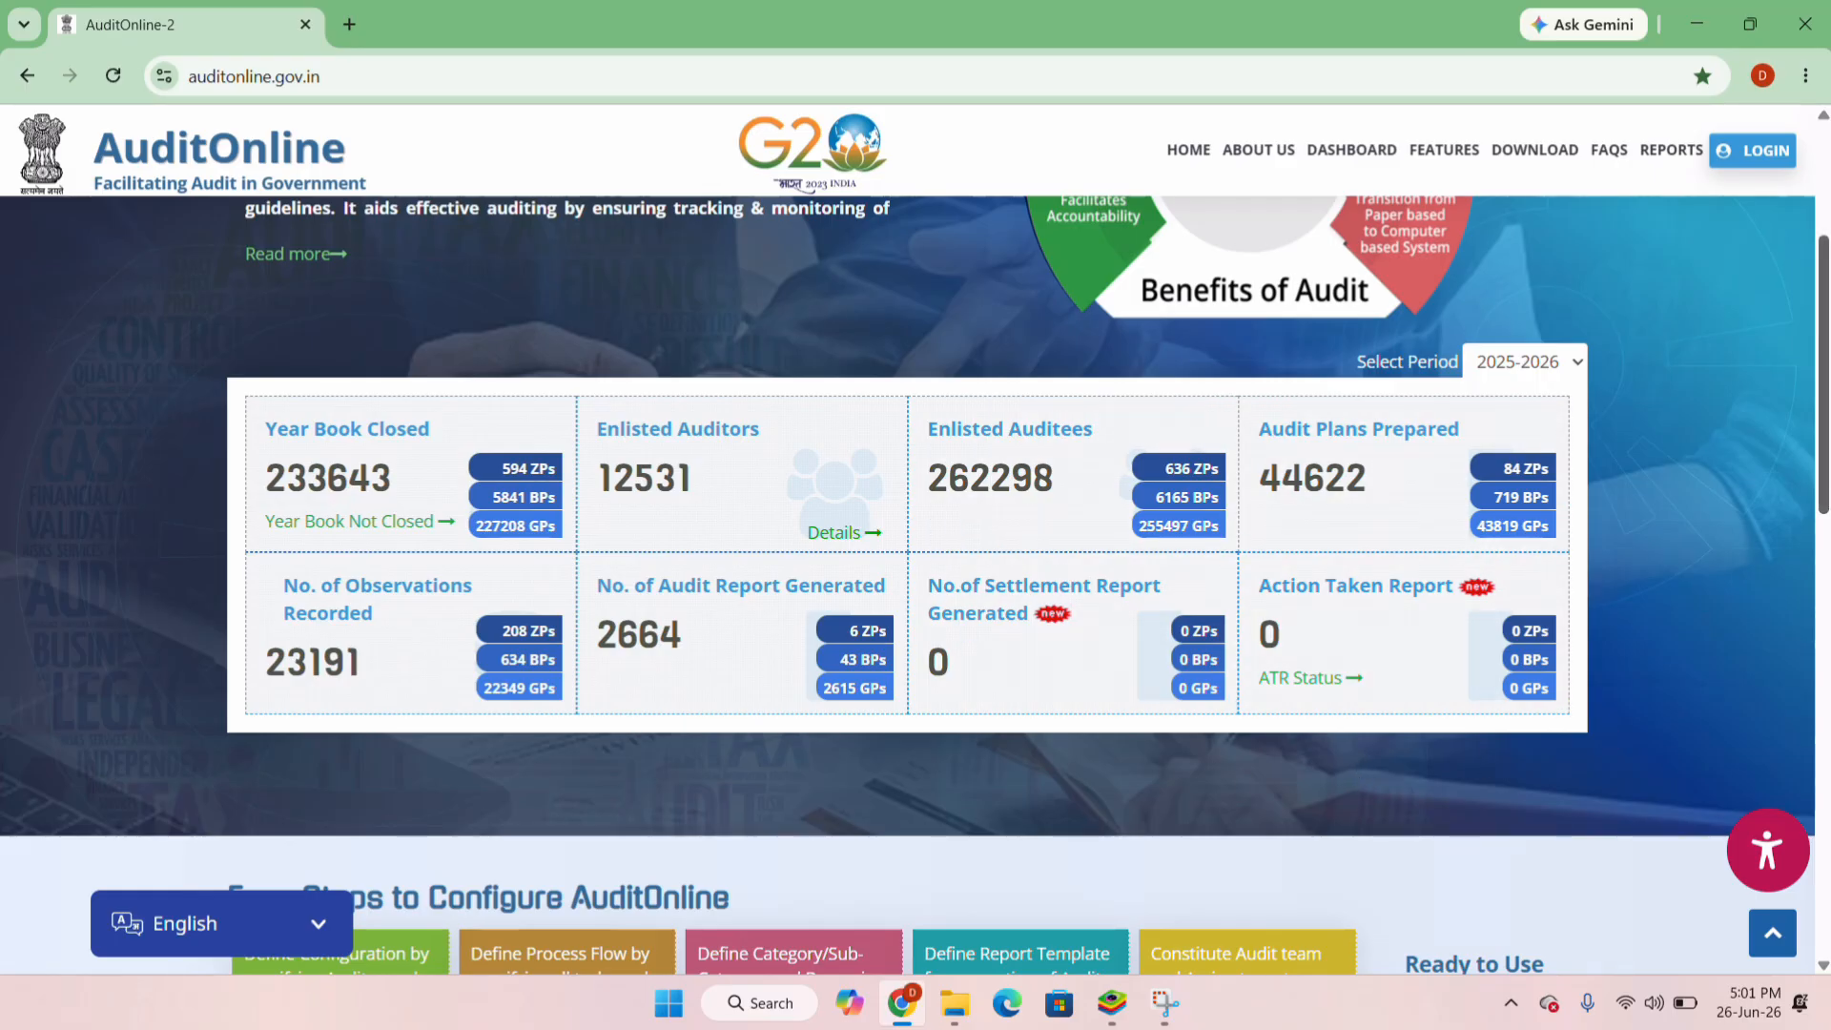
scroll(626, 212, up, 3)
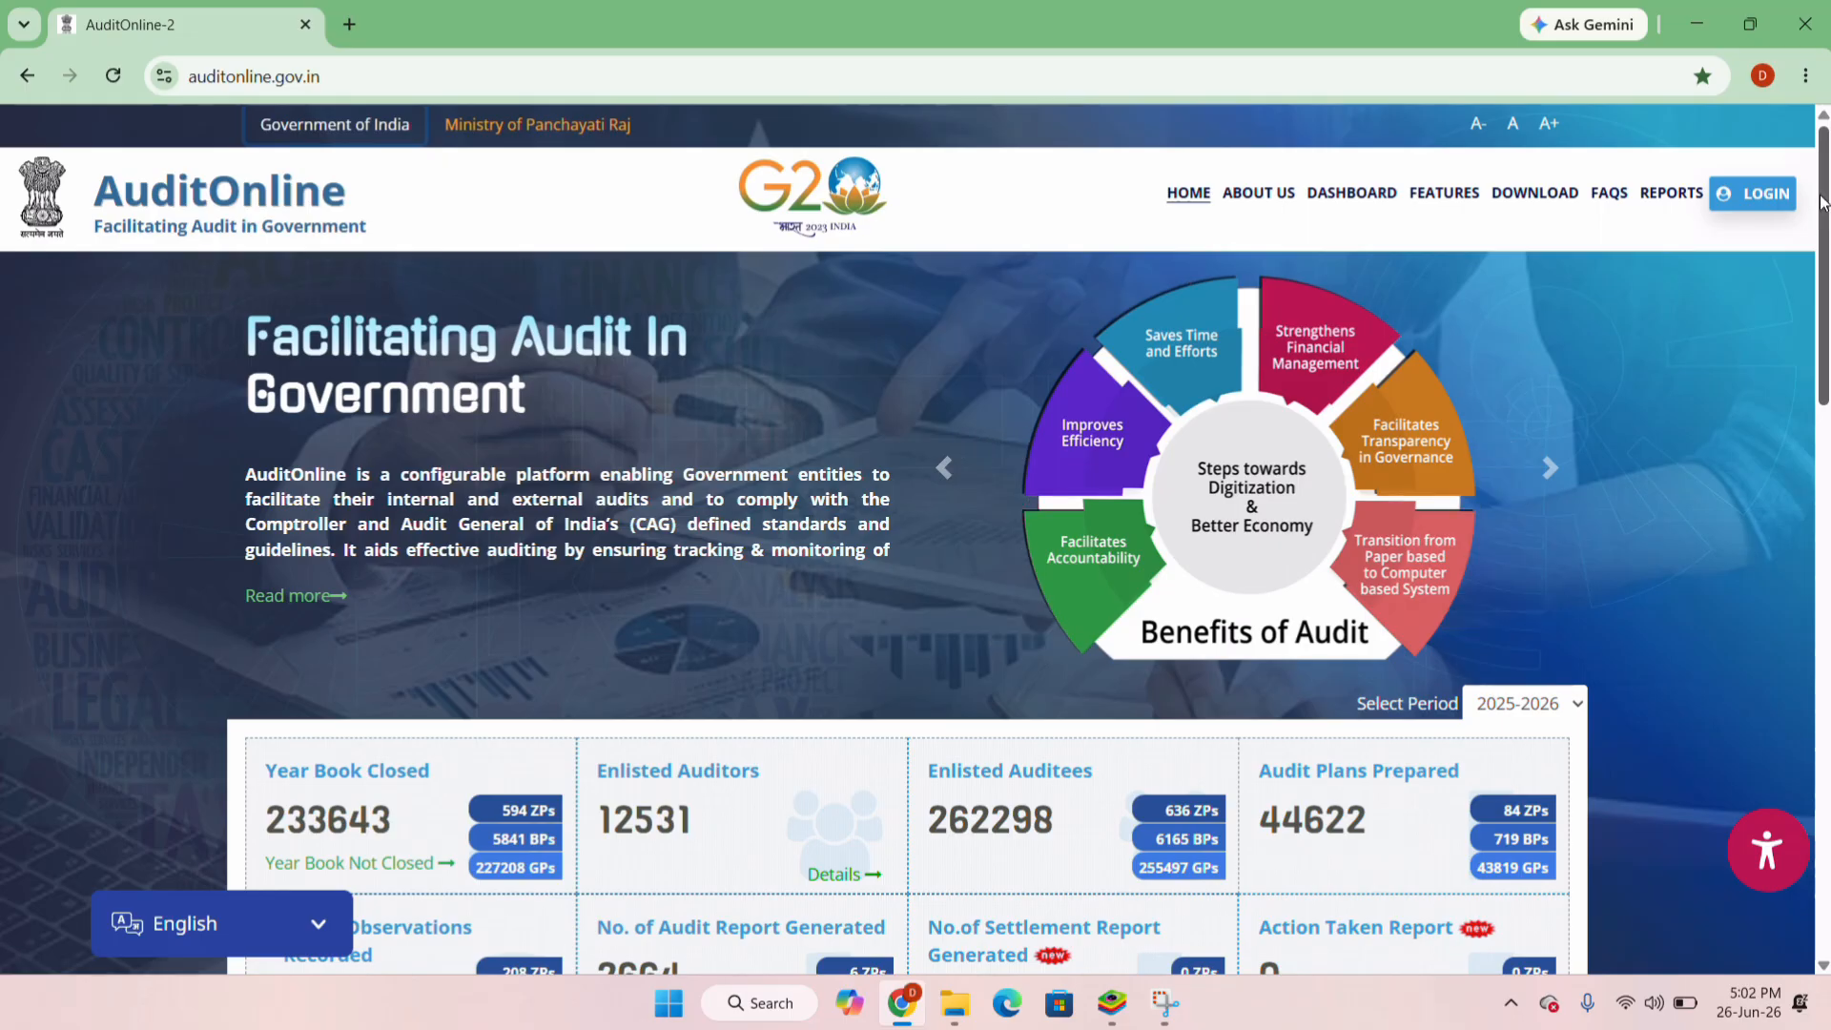
scroll(1821, 200, down, 5)
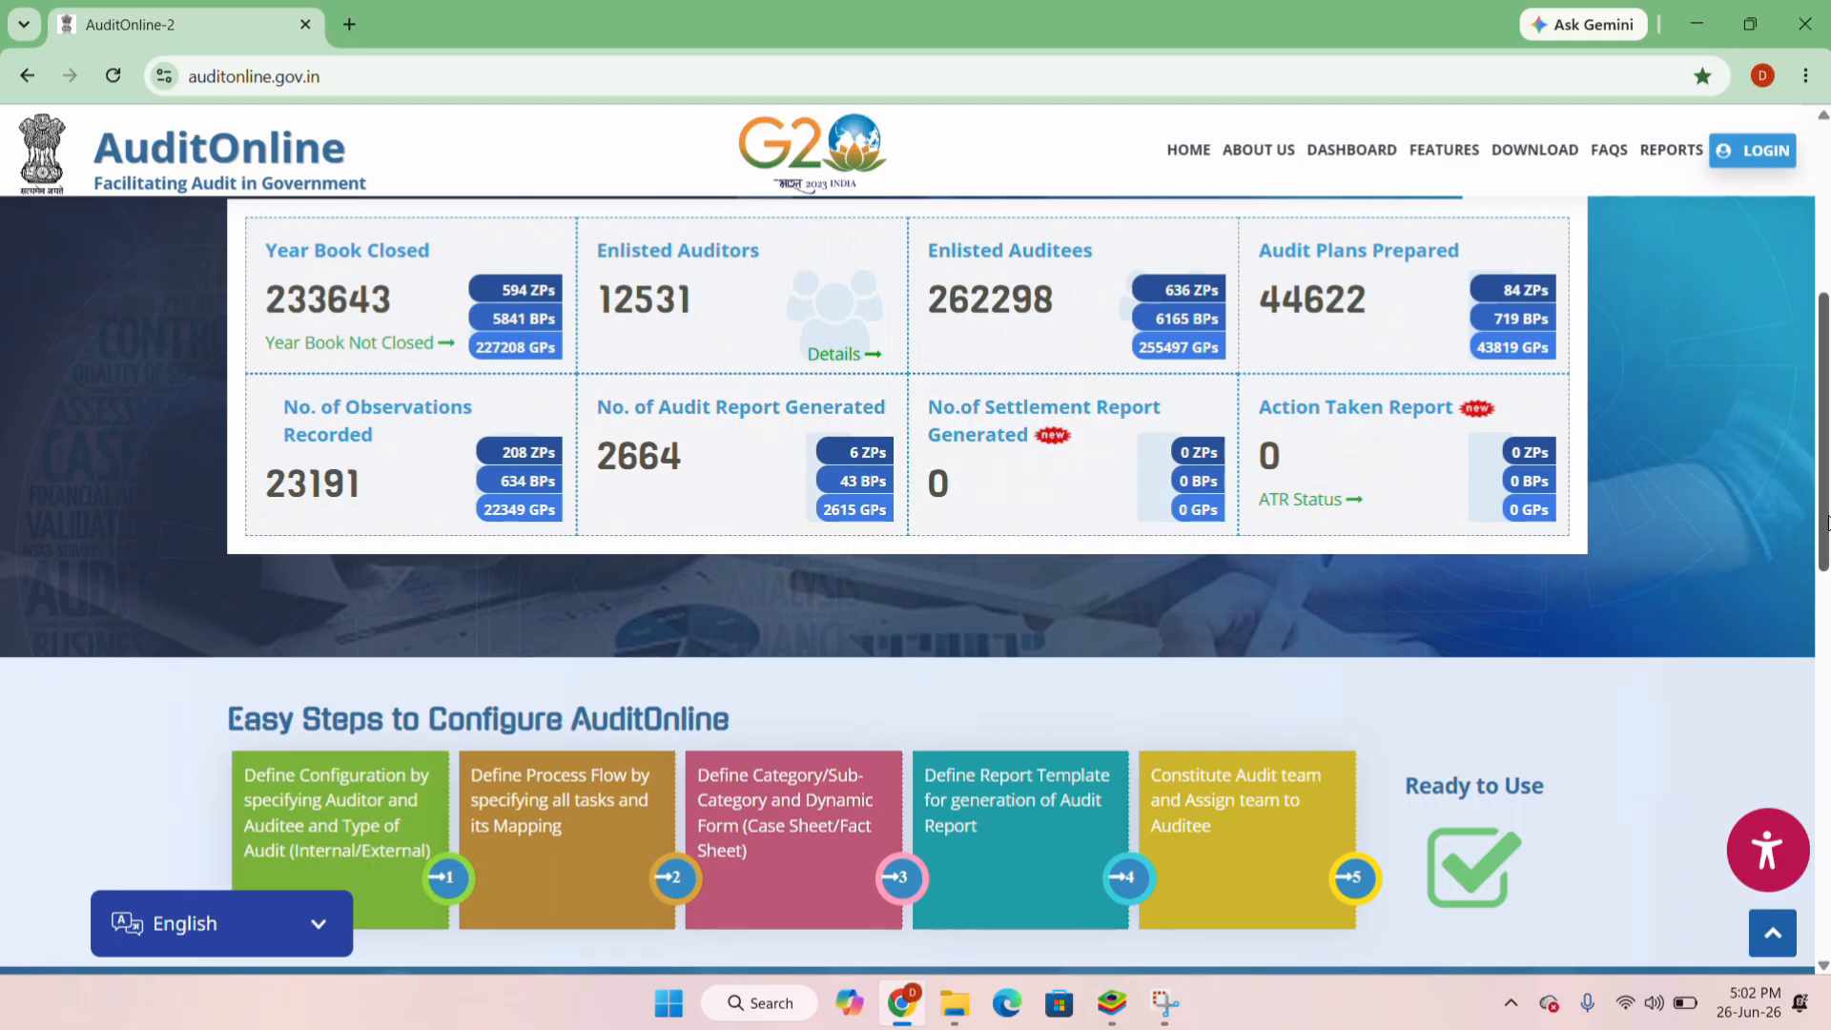
scroll(915, 585, down, 15)
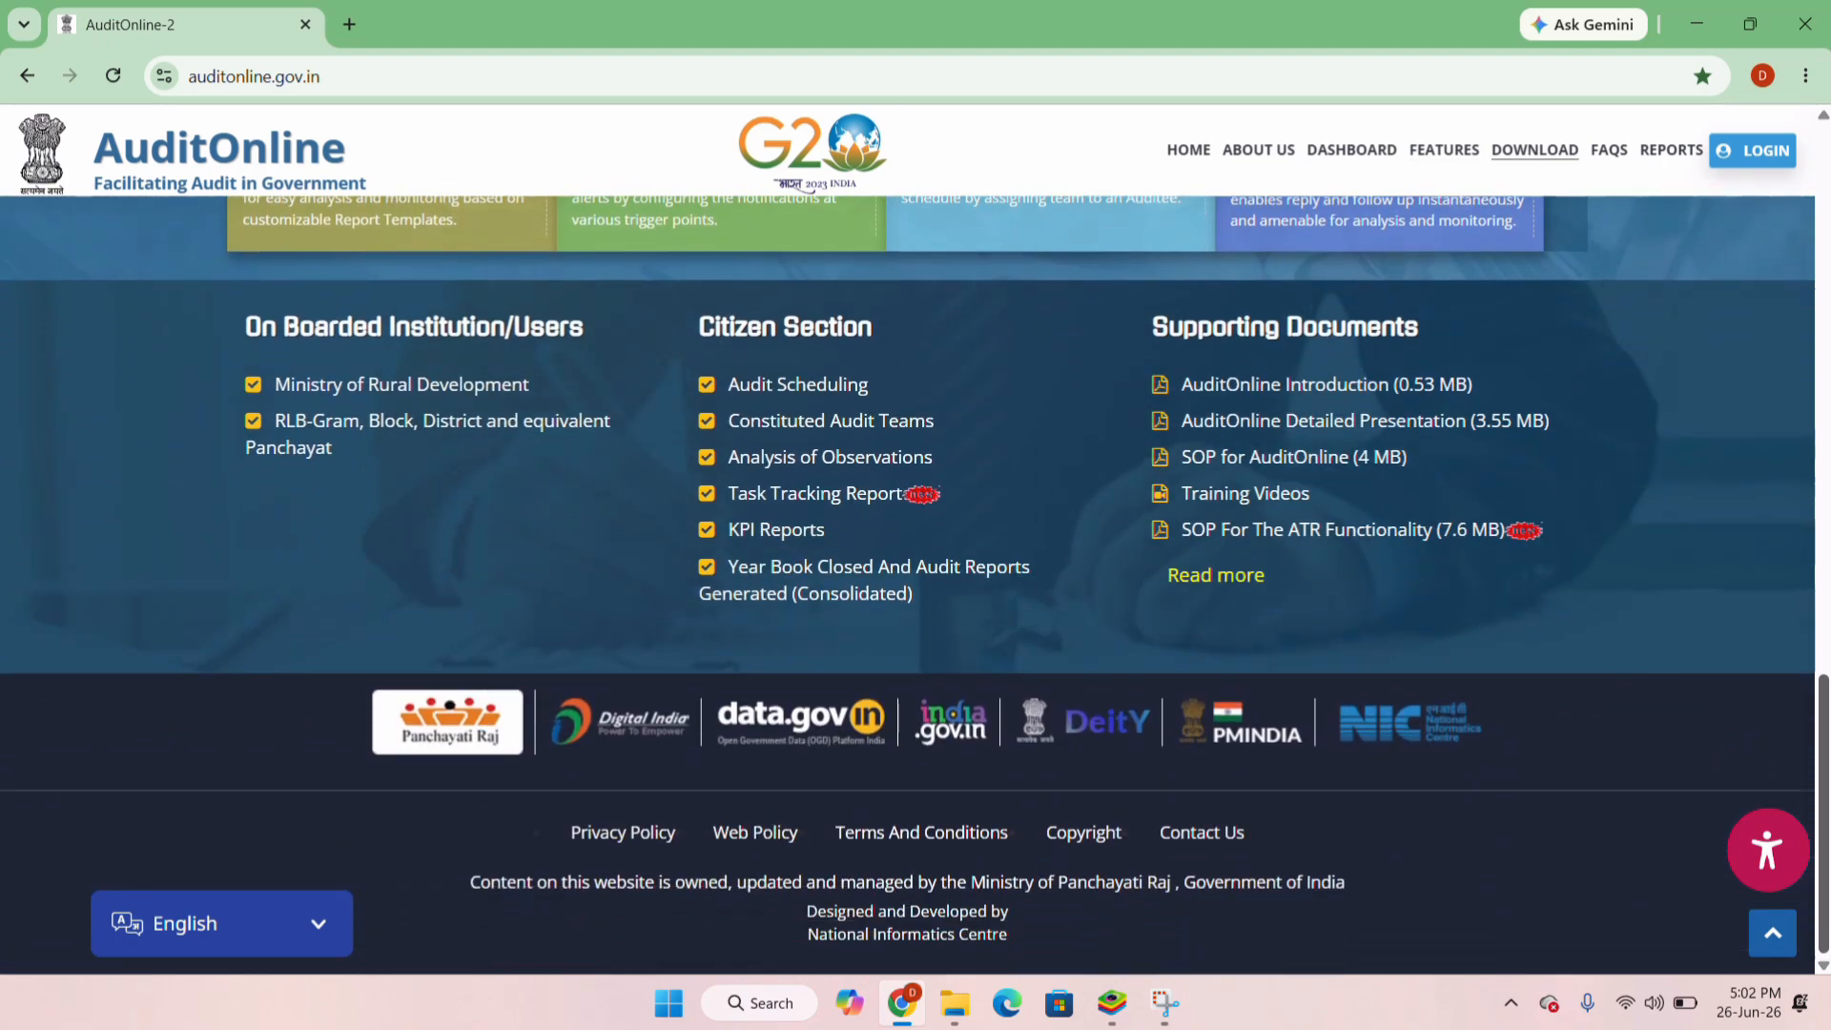
scroll(1810, 440, up, 15)
scroll(1810, 440, up, 3)
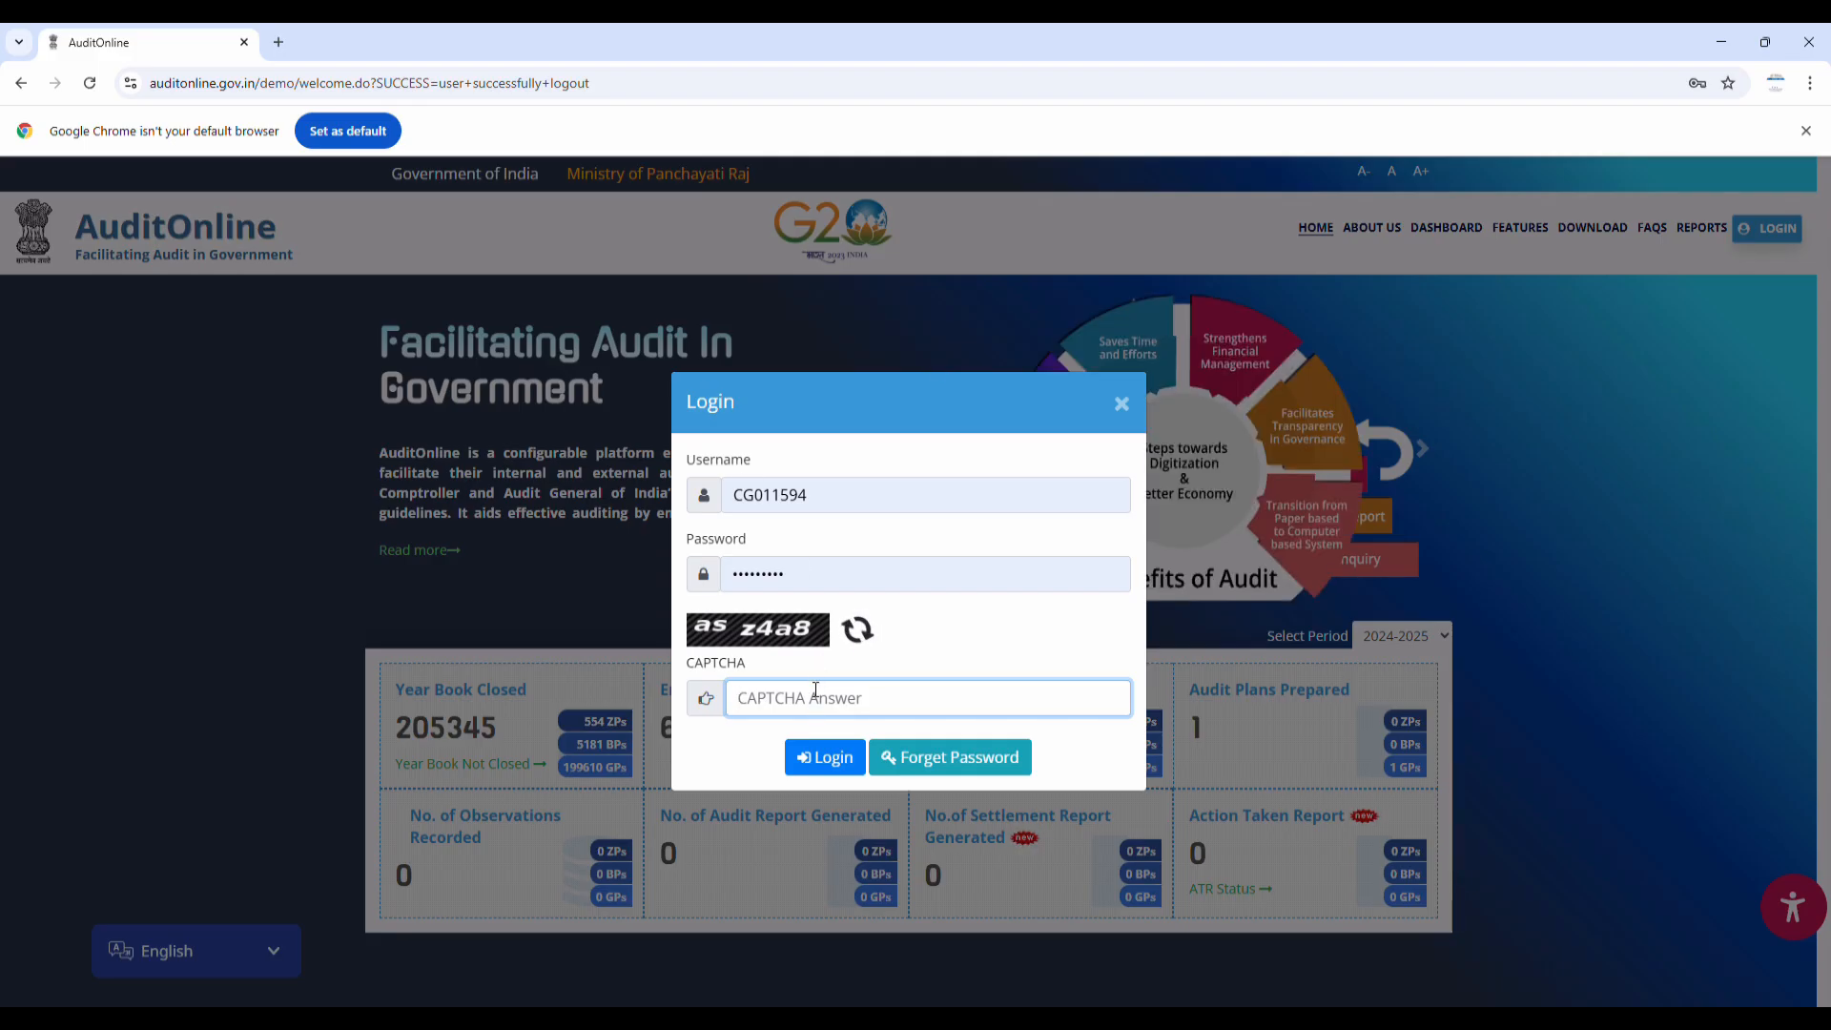
Enter the CAPTCHA, log in, and open the Inbox showing the Panchayat Secretary response task
text(as)
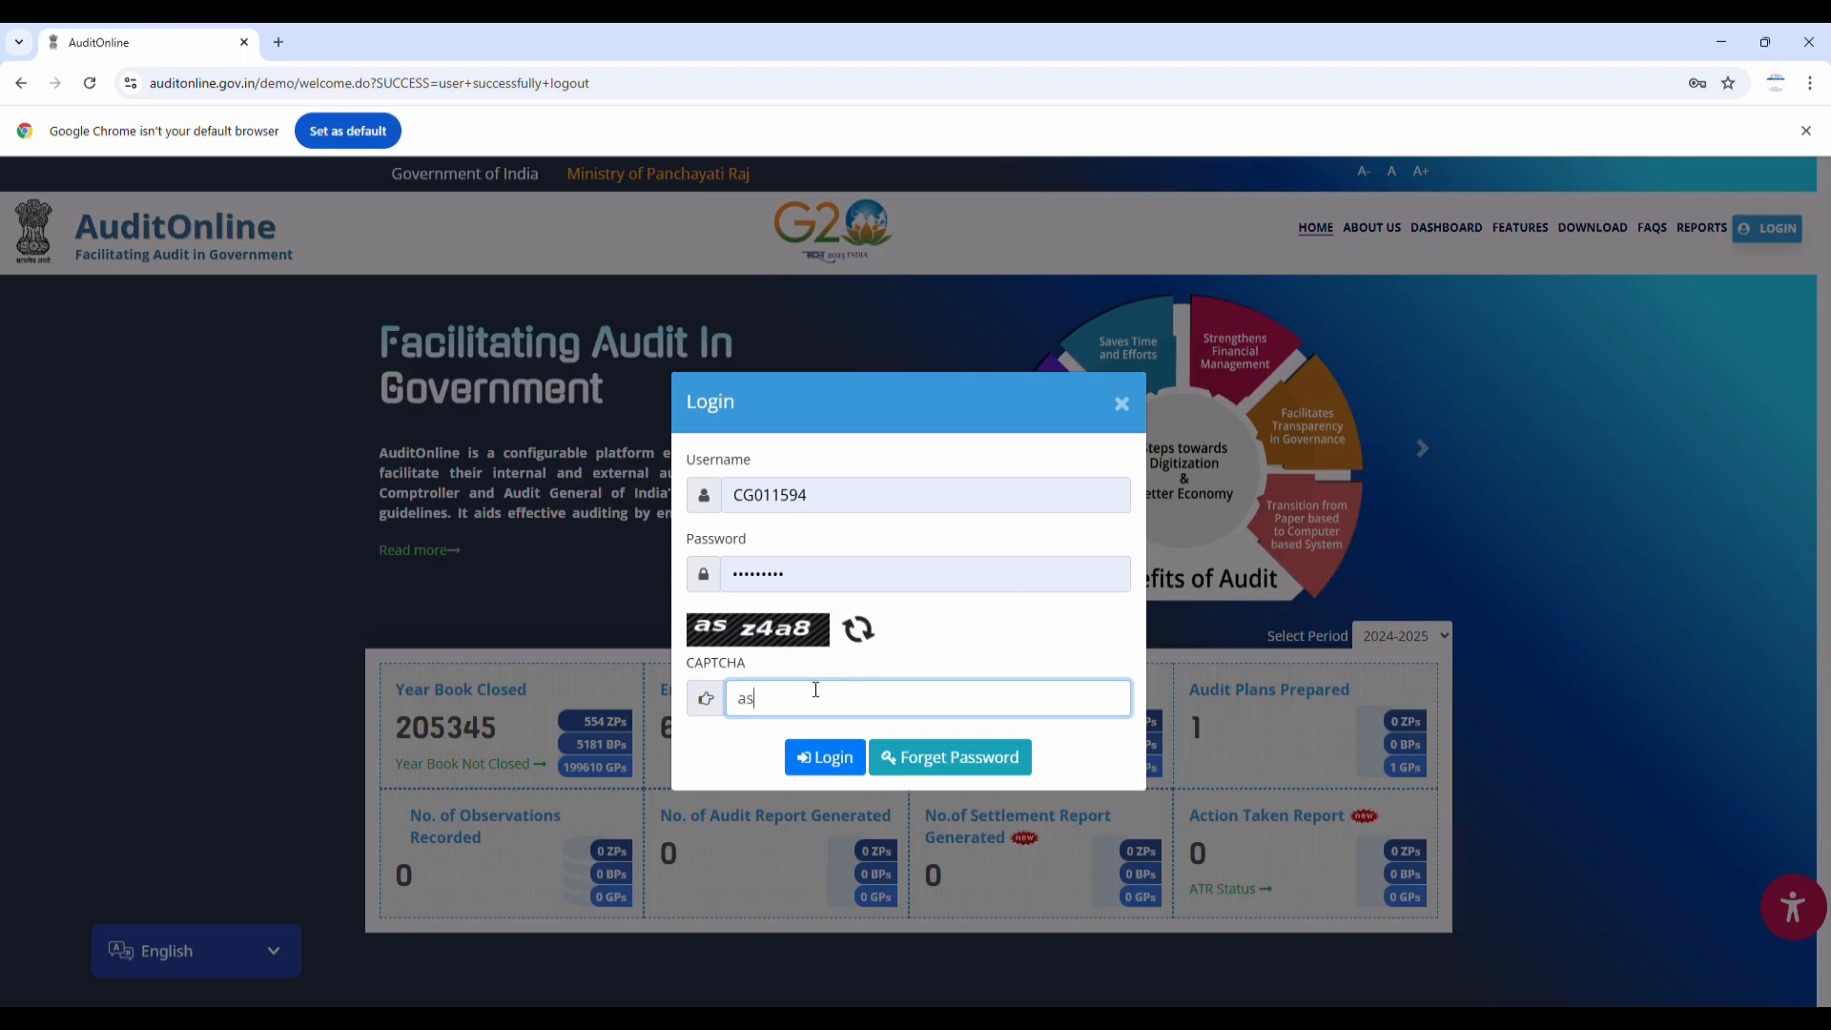
text(z4a8)
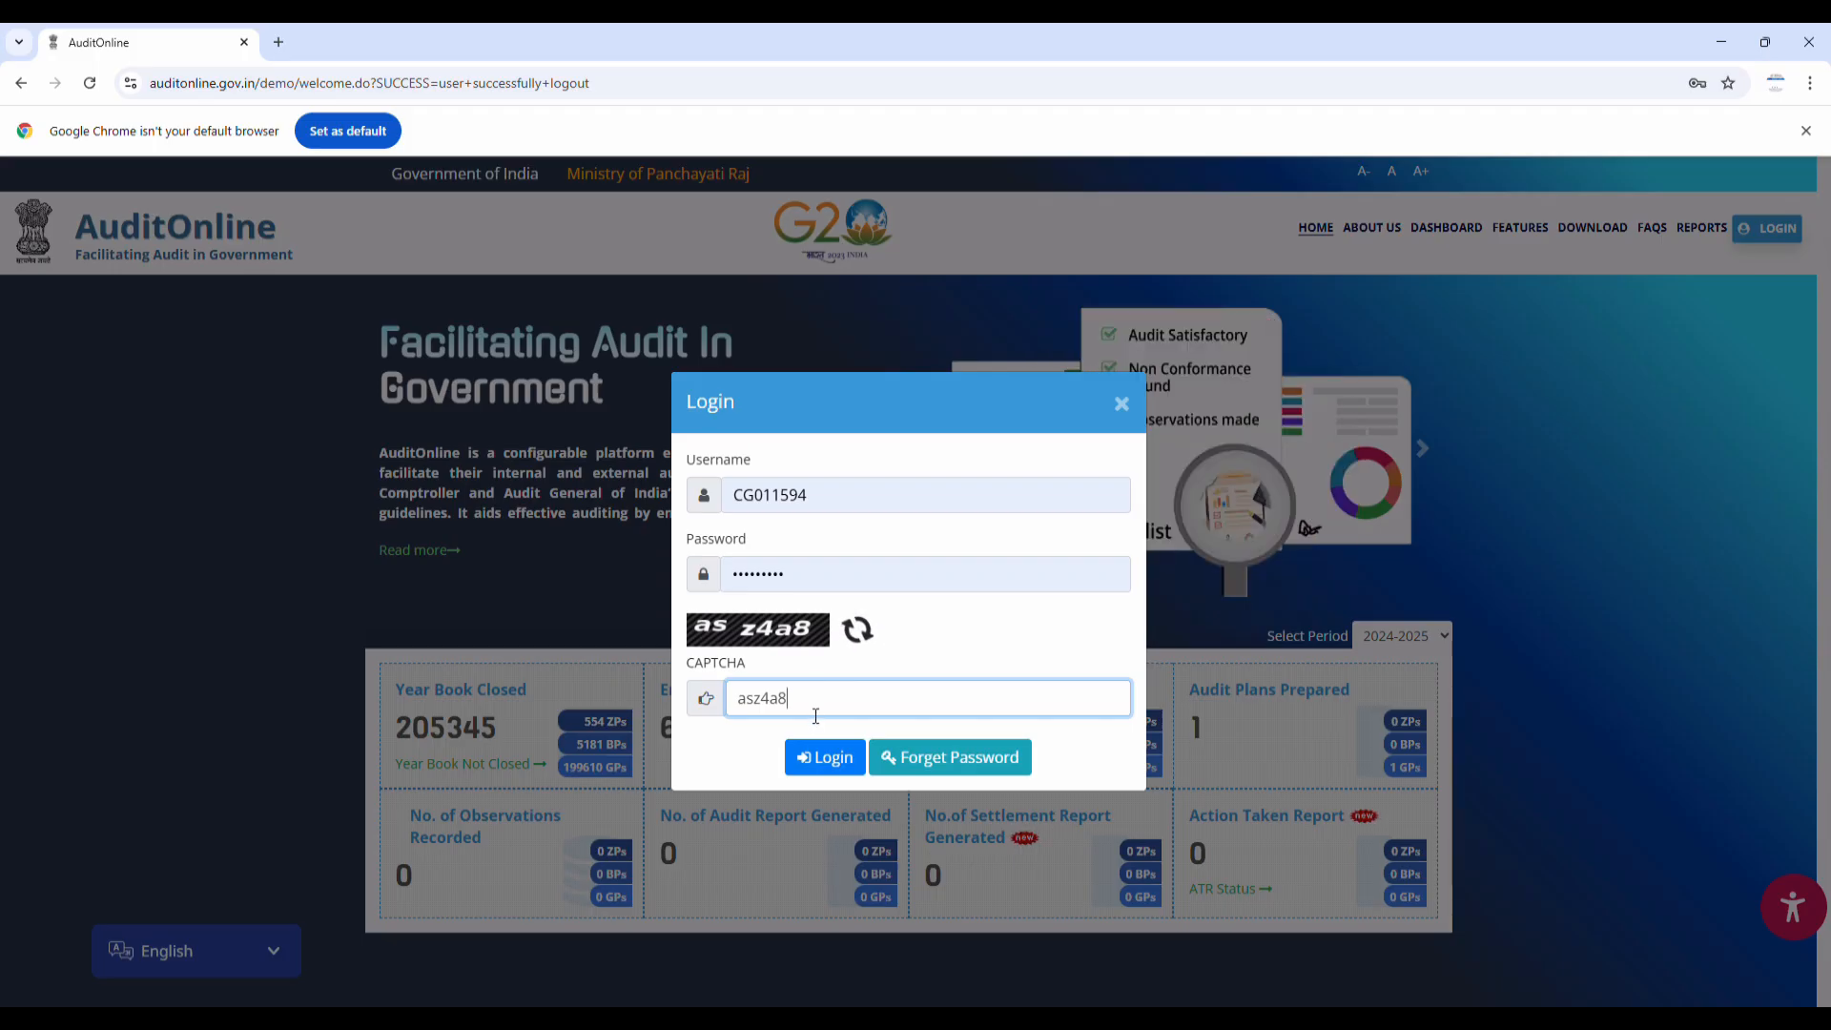
click(824, 757)
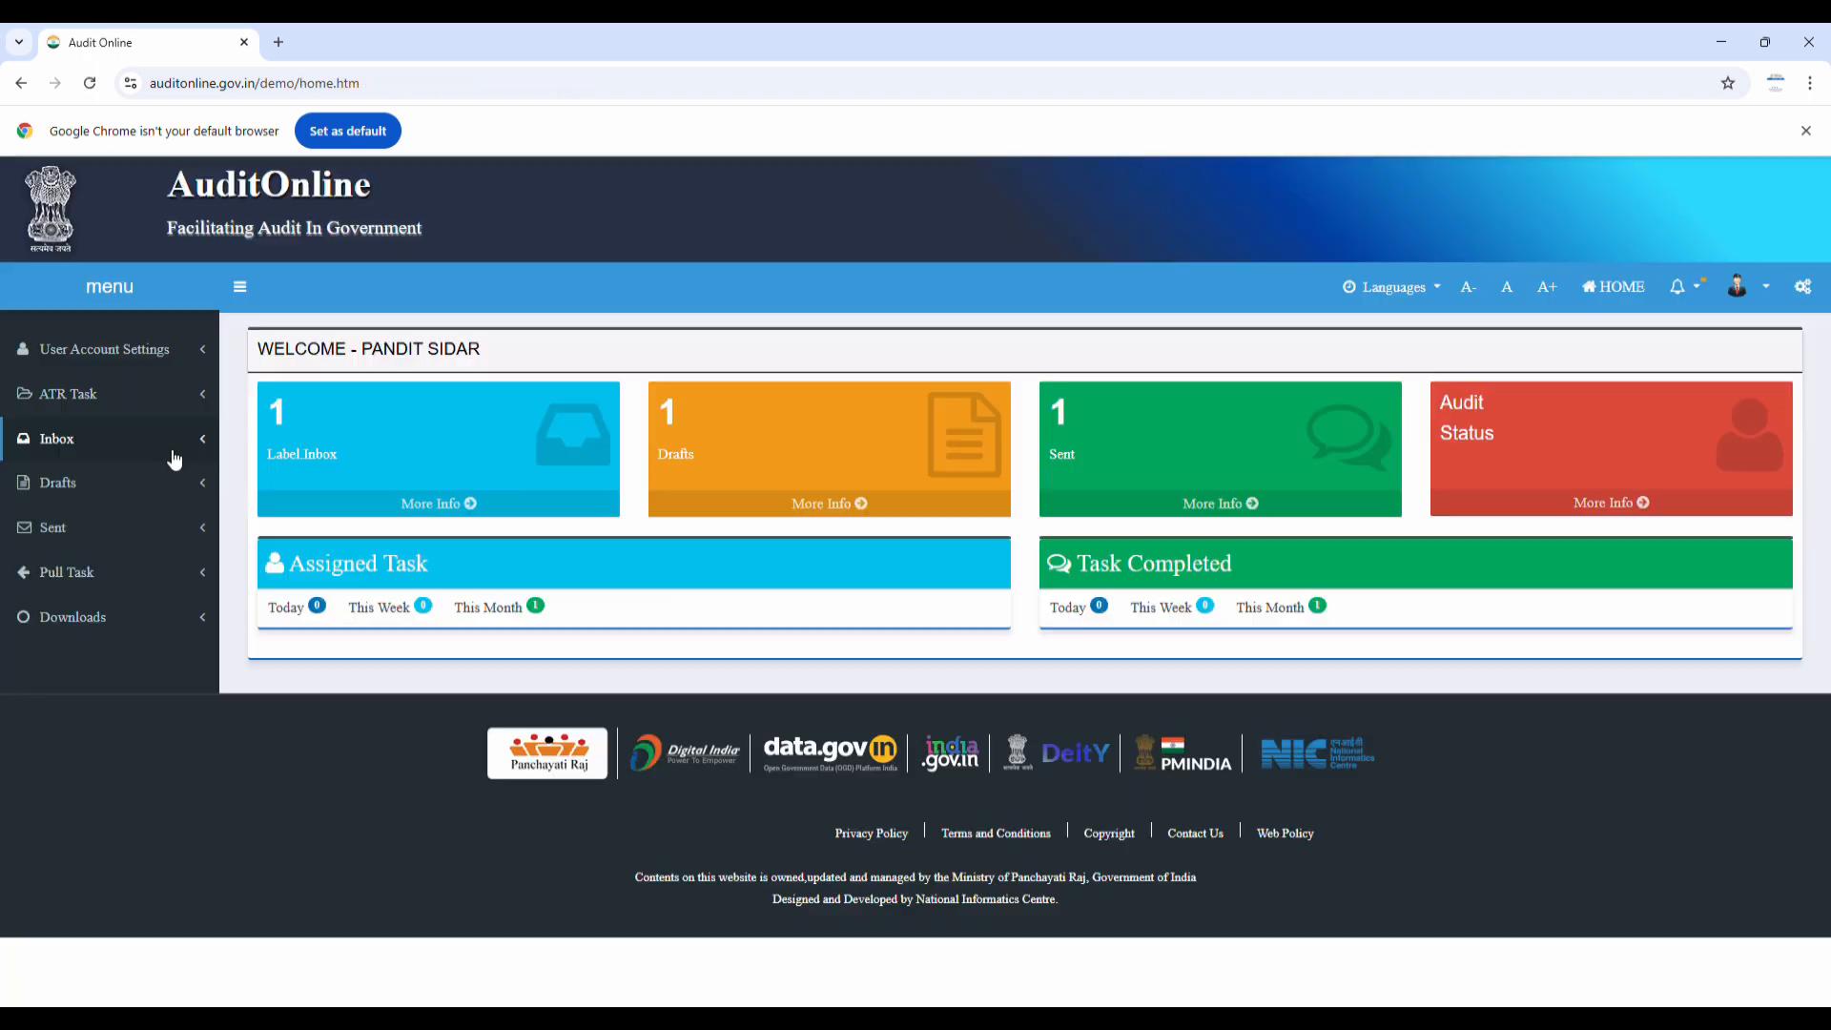
click(139, 448)
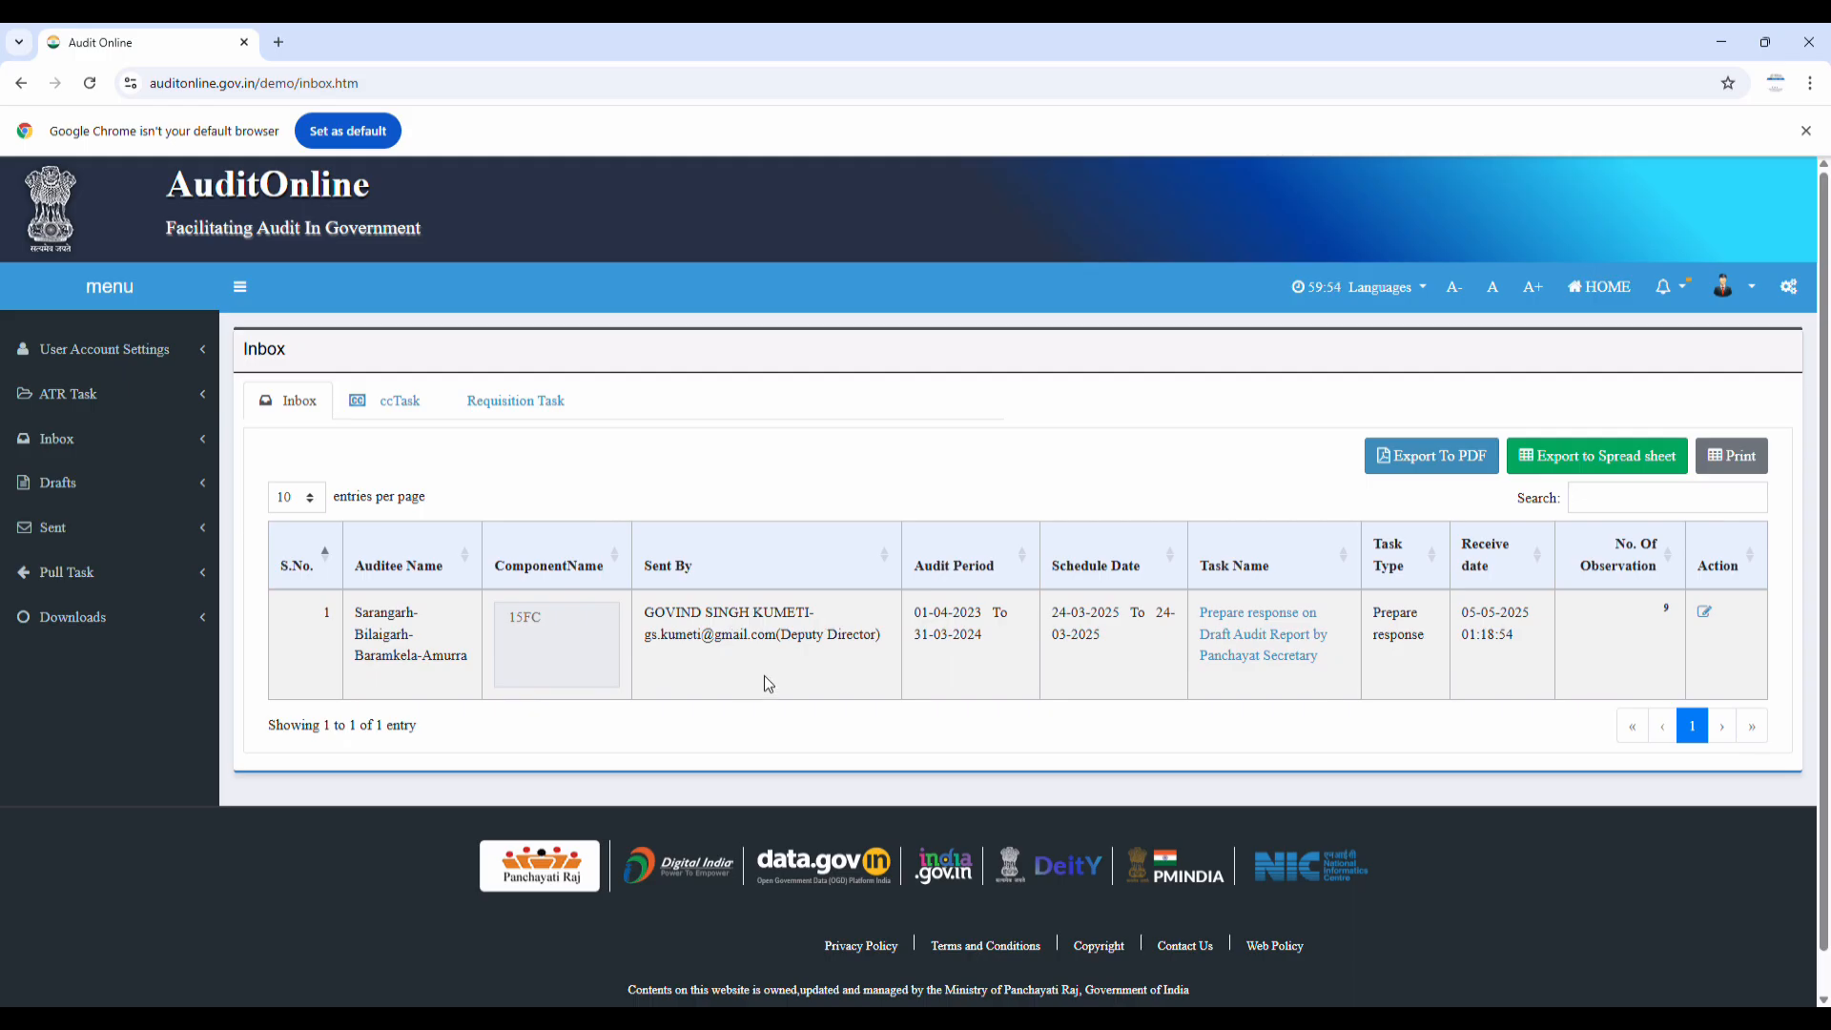
Open the 'Prepare response on Draft Audit Report' task and expand observations 8 and 9
click(1264, 618)
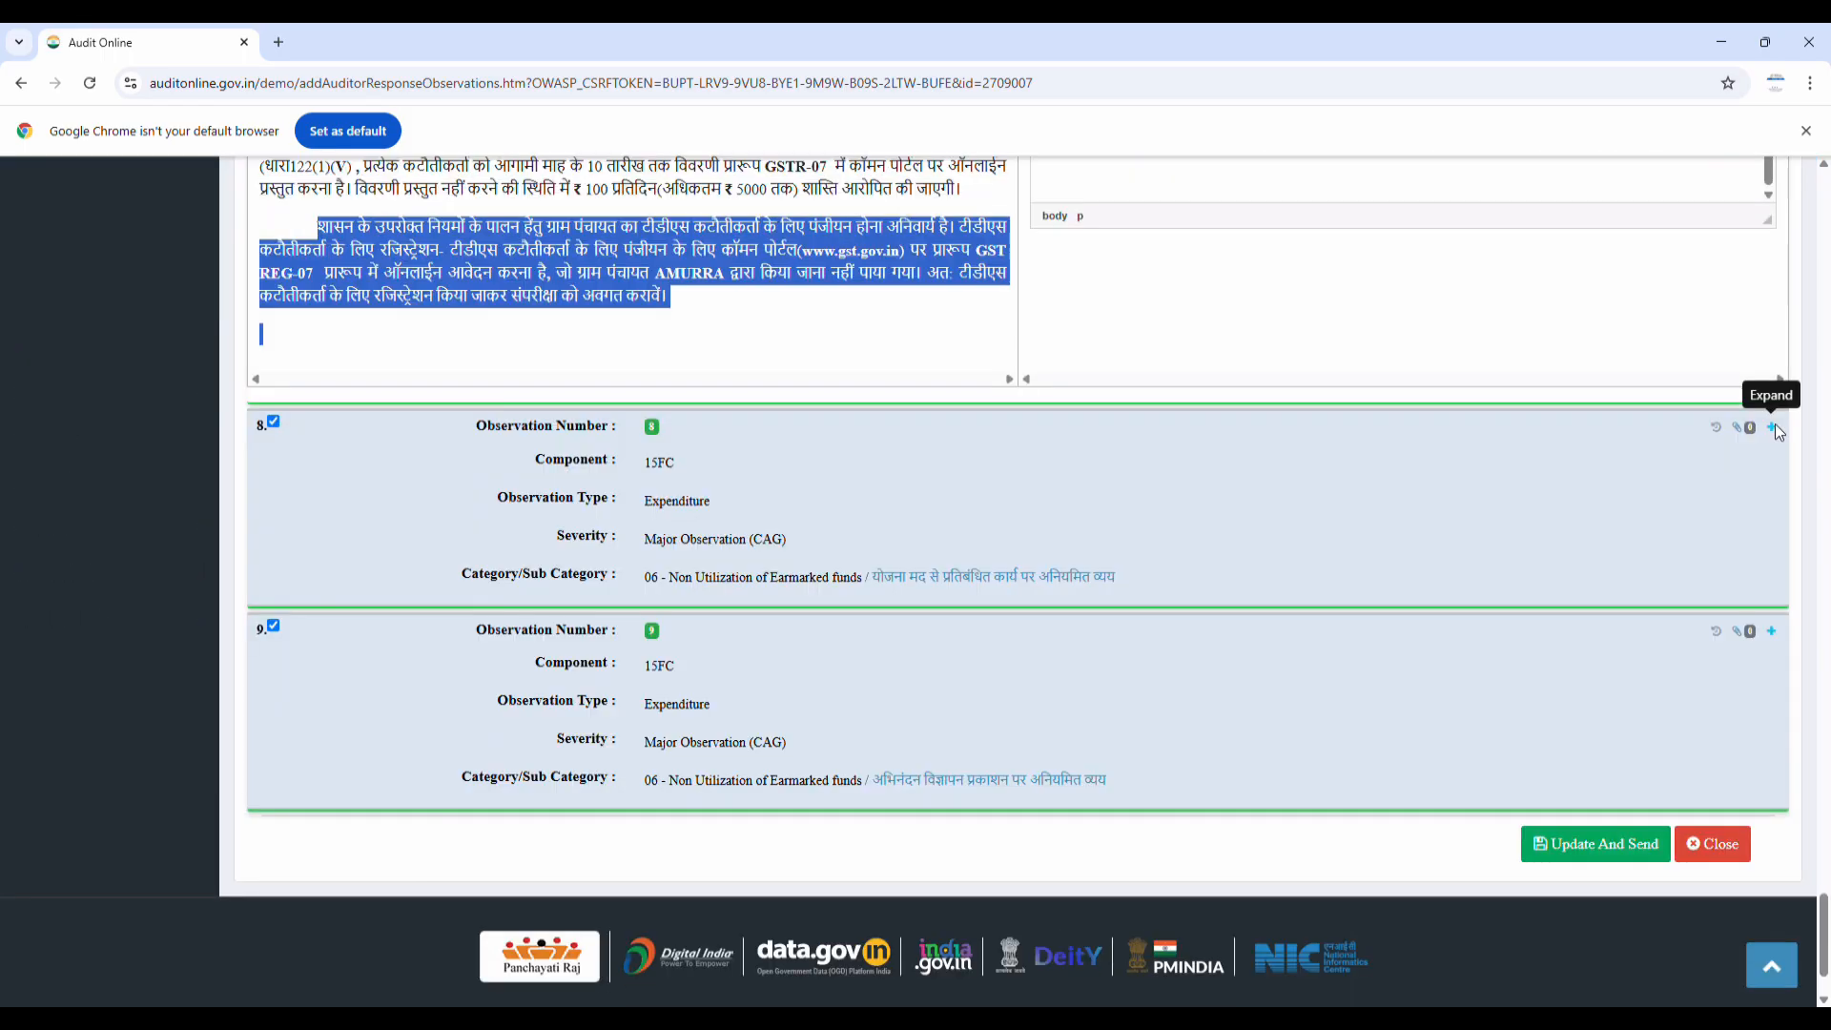
click(1776, 425)
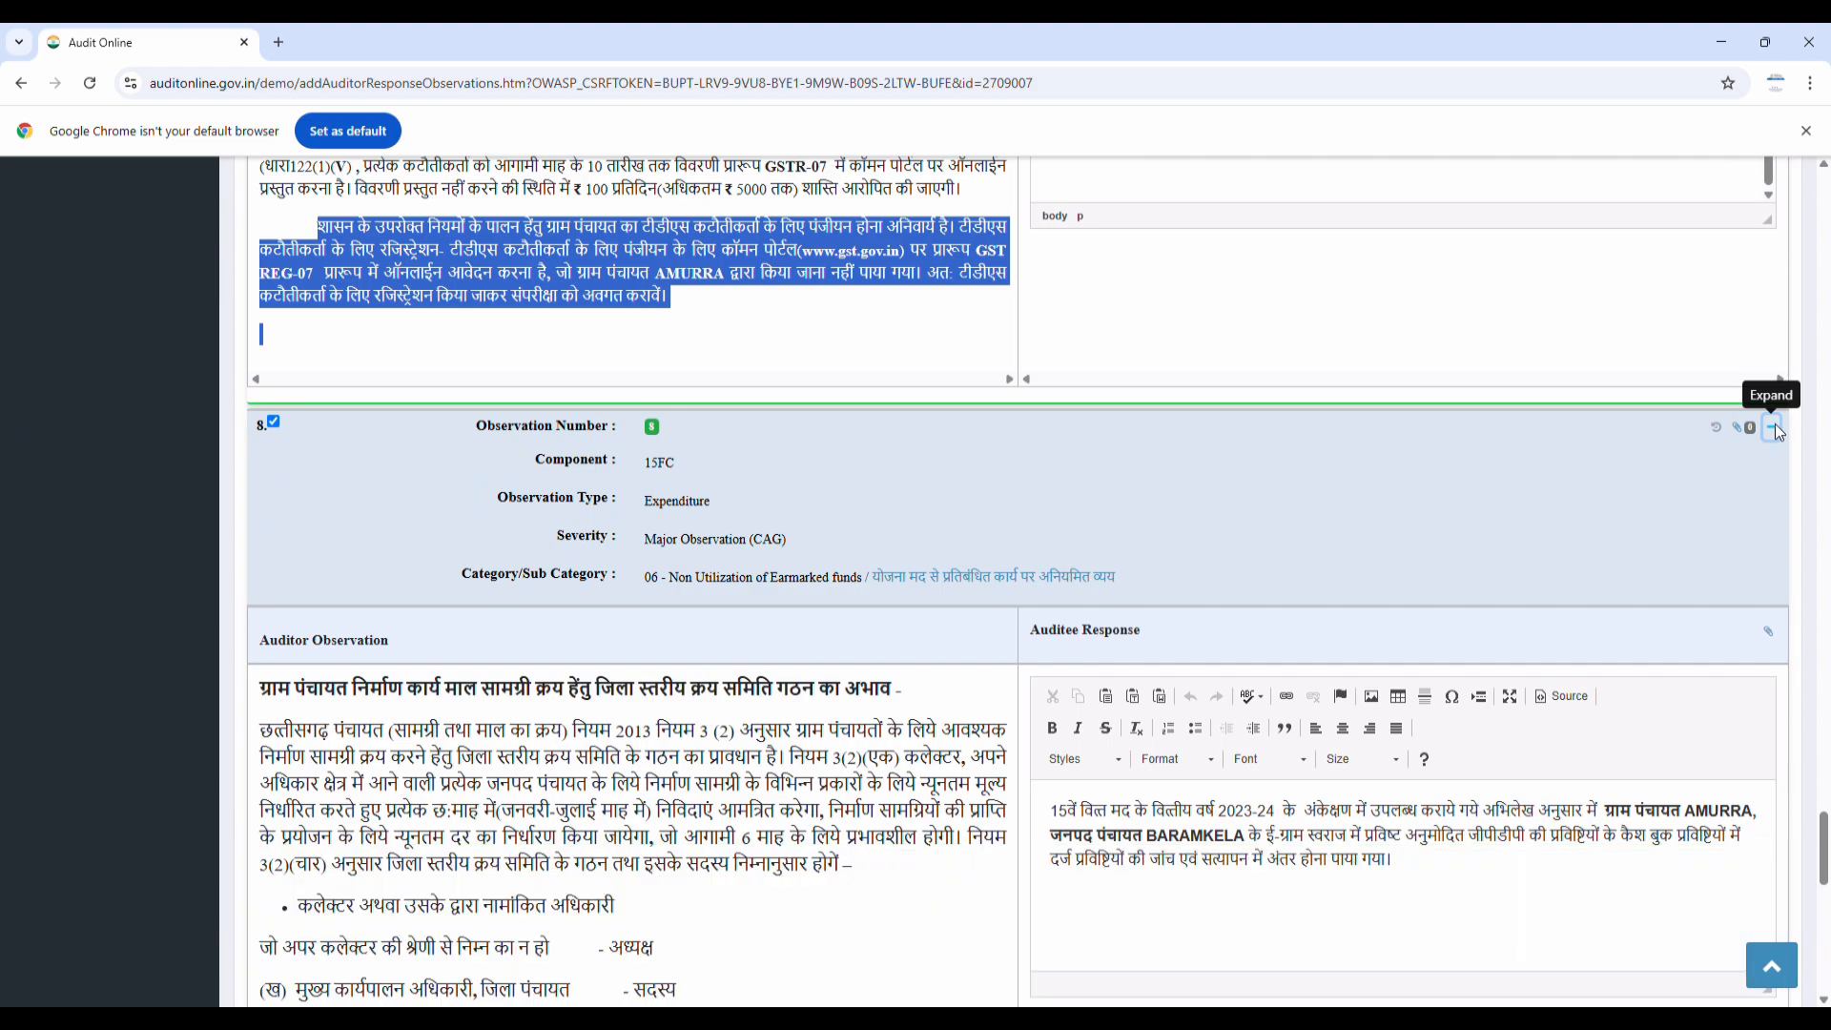
scroll(1390, 495, down, 6)
scroll(1421, 520, down, 10)
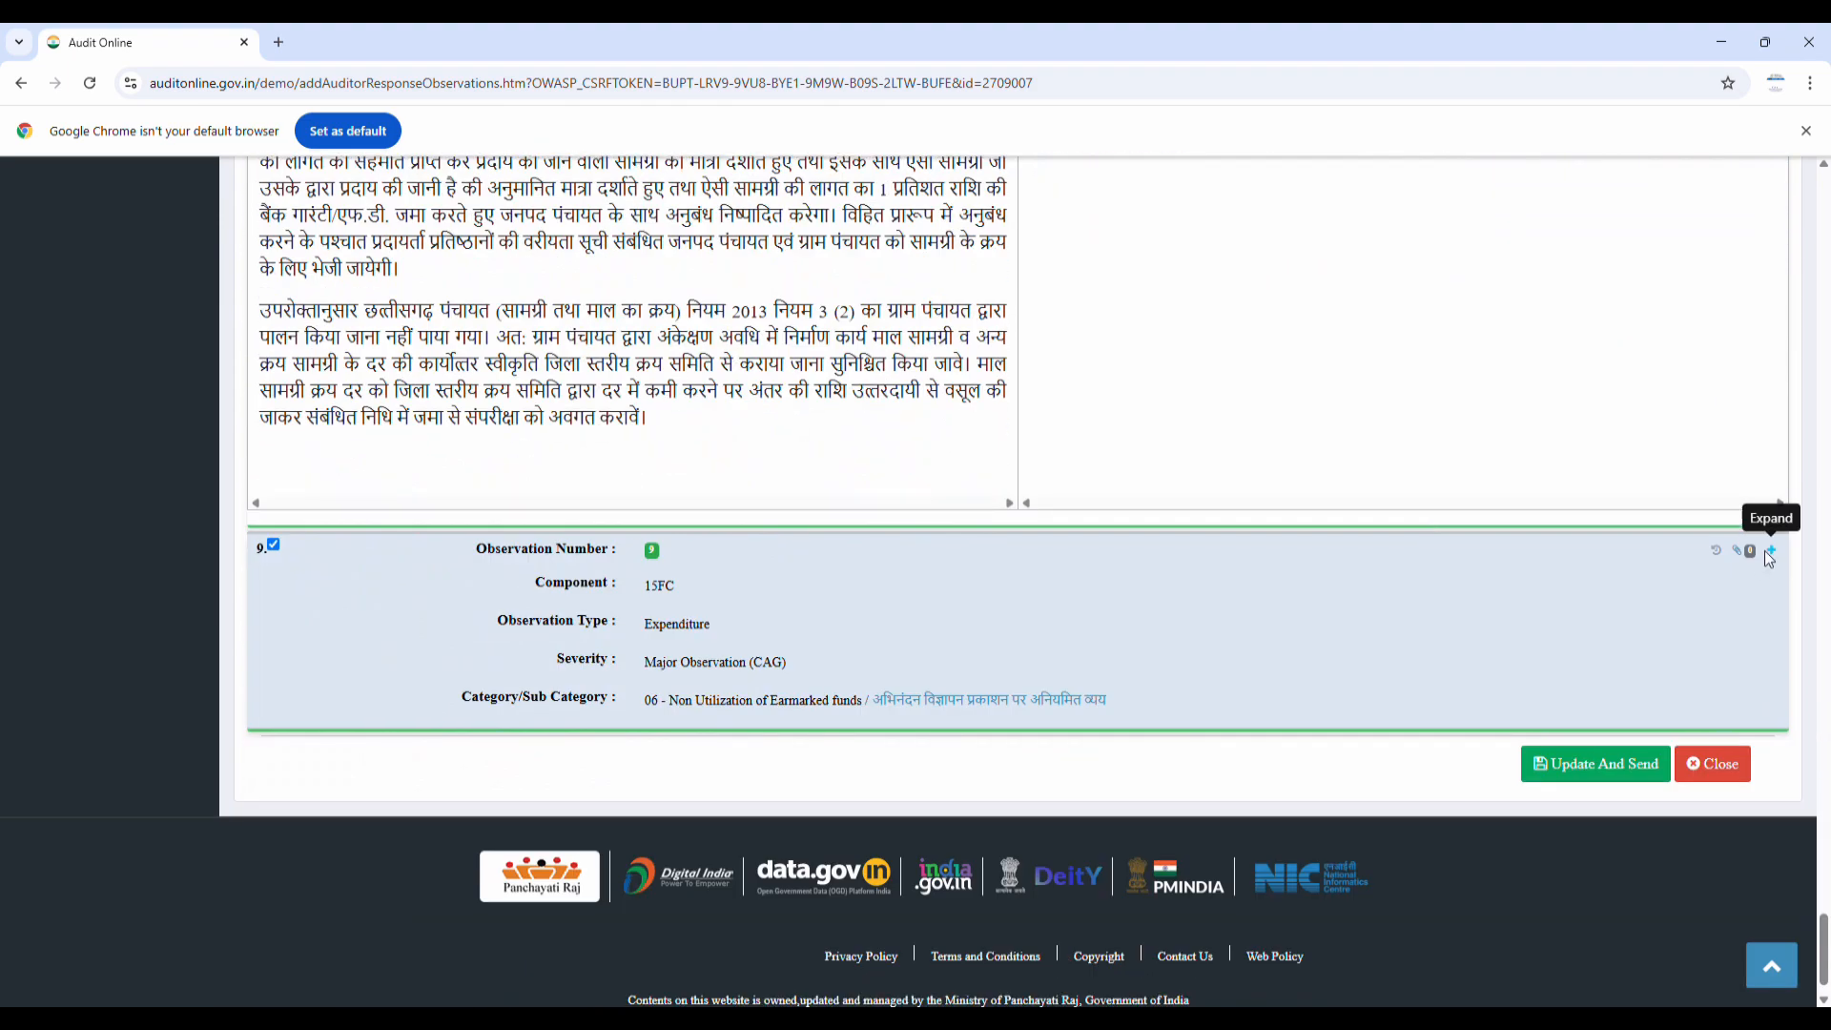
click(1769, 551)
scroll(1769, 551, down, 10)
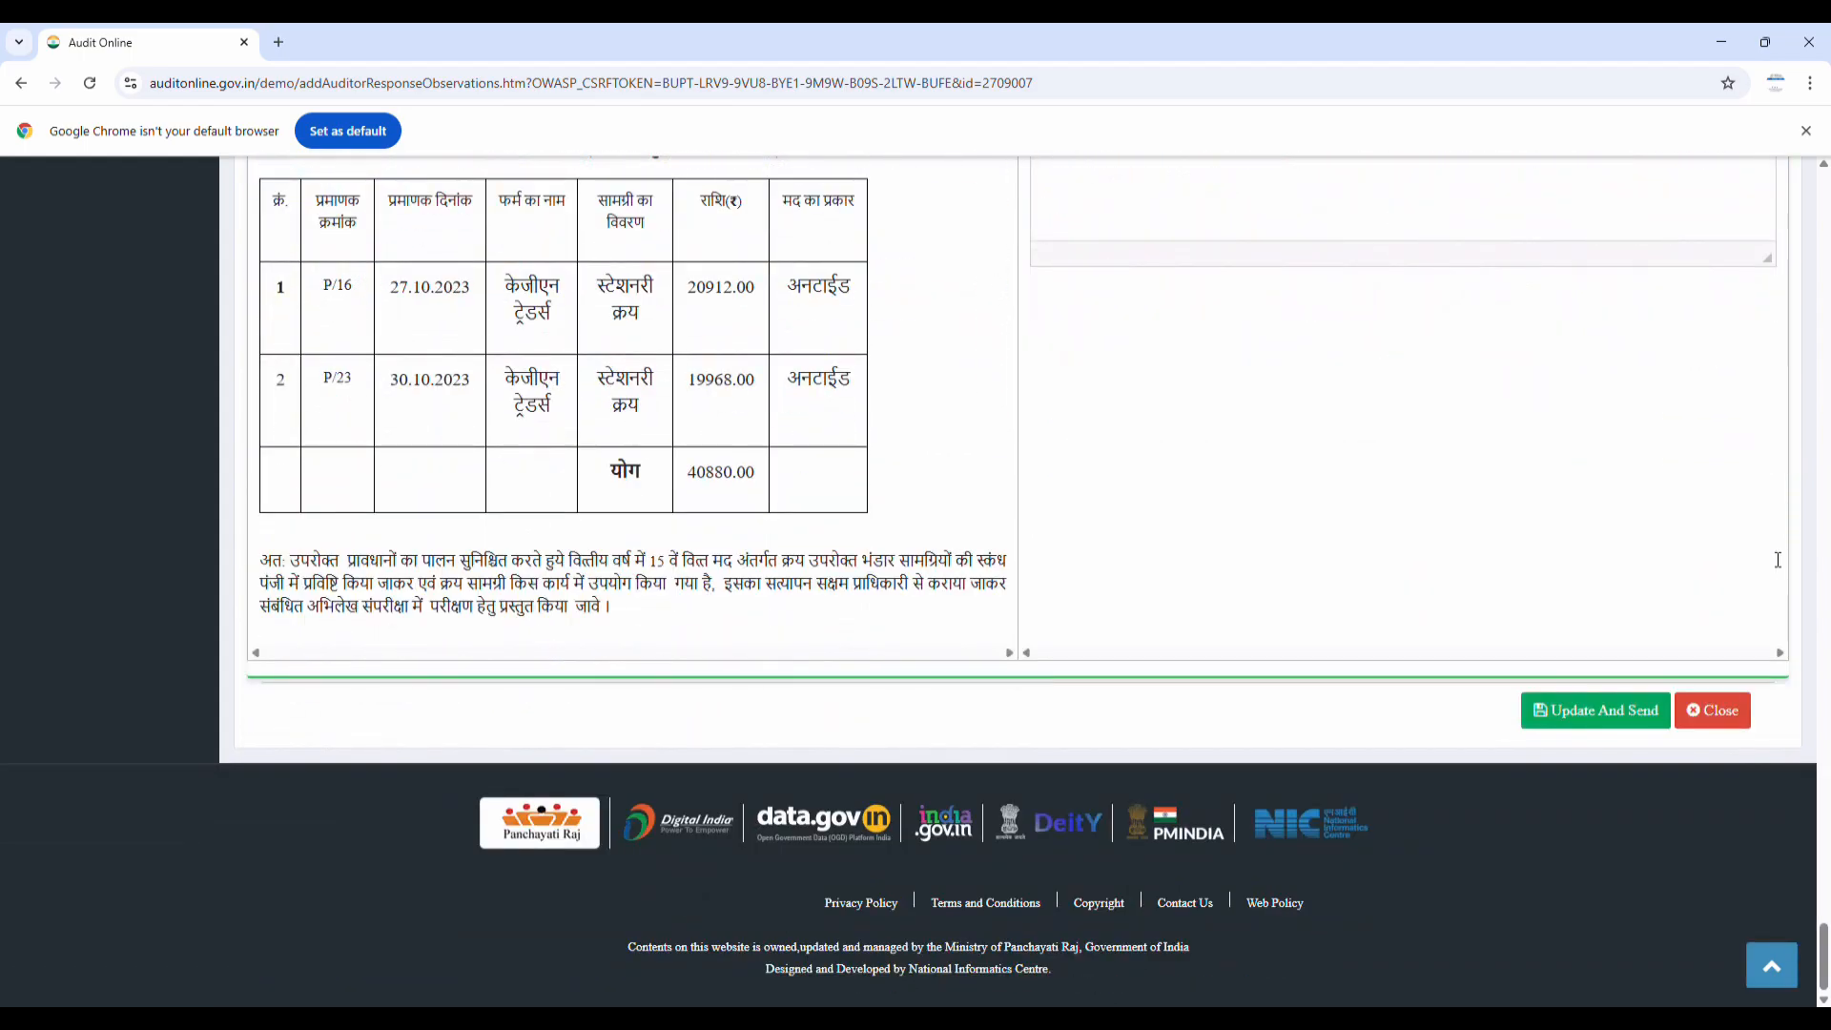
Submit the observation responses with Update And Send and review the reloaded list
click(1607, 711)
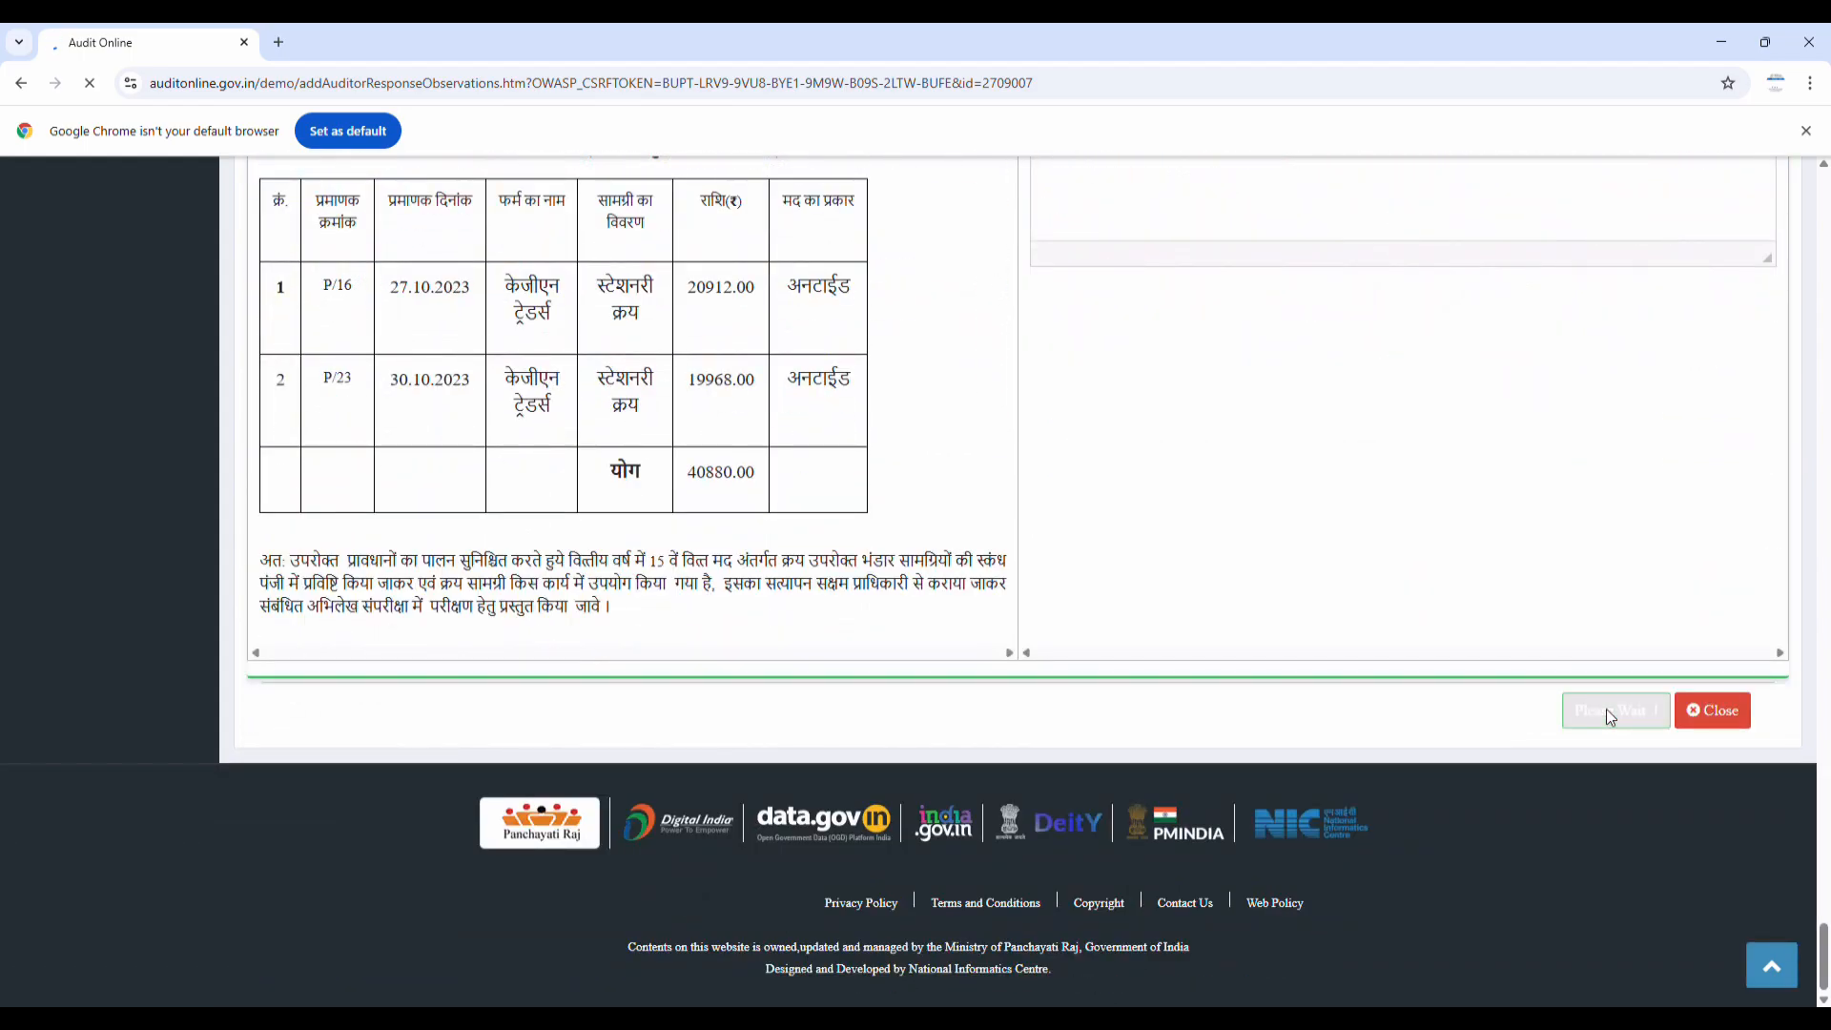
scroll(520, 527, down, 9)
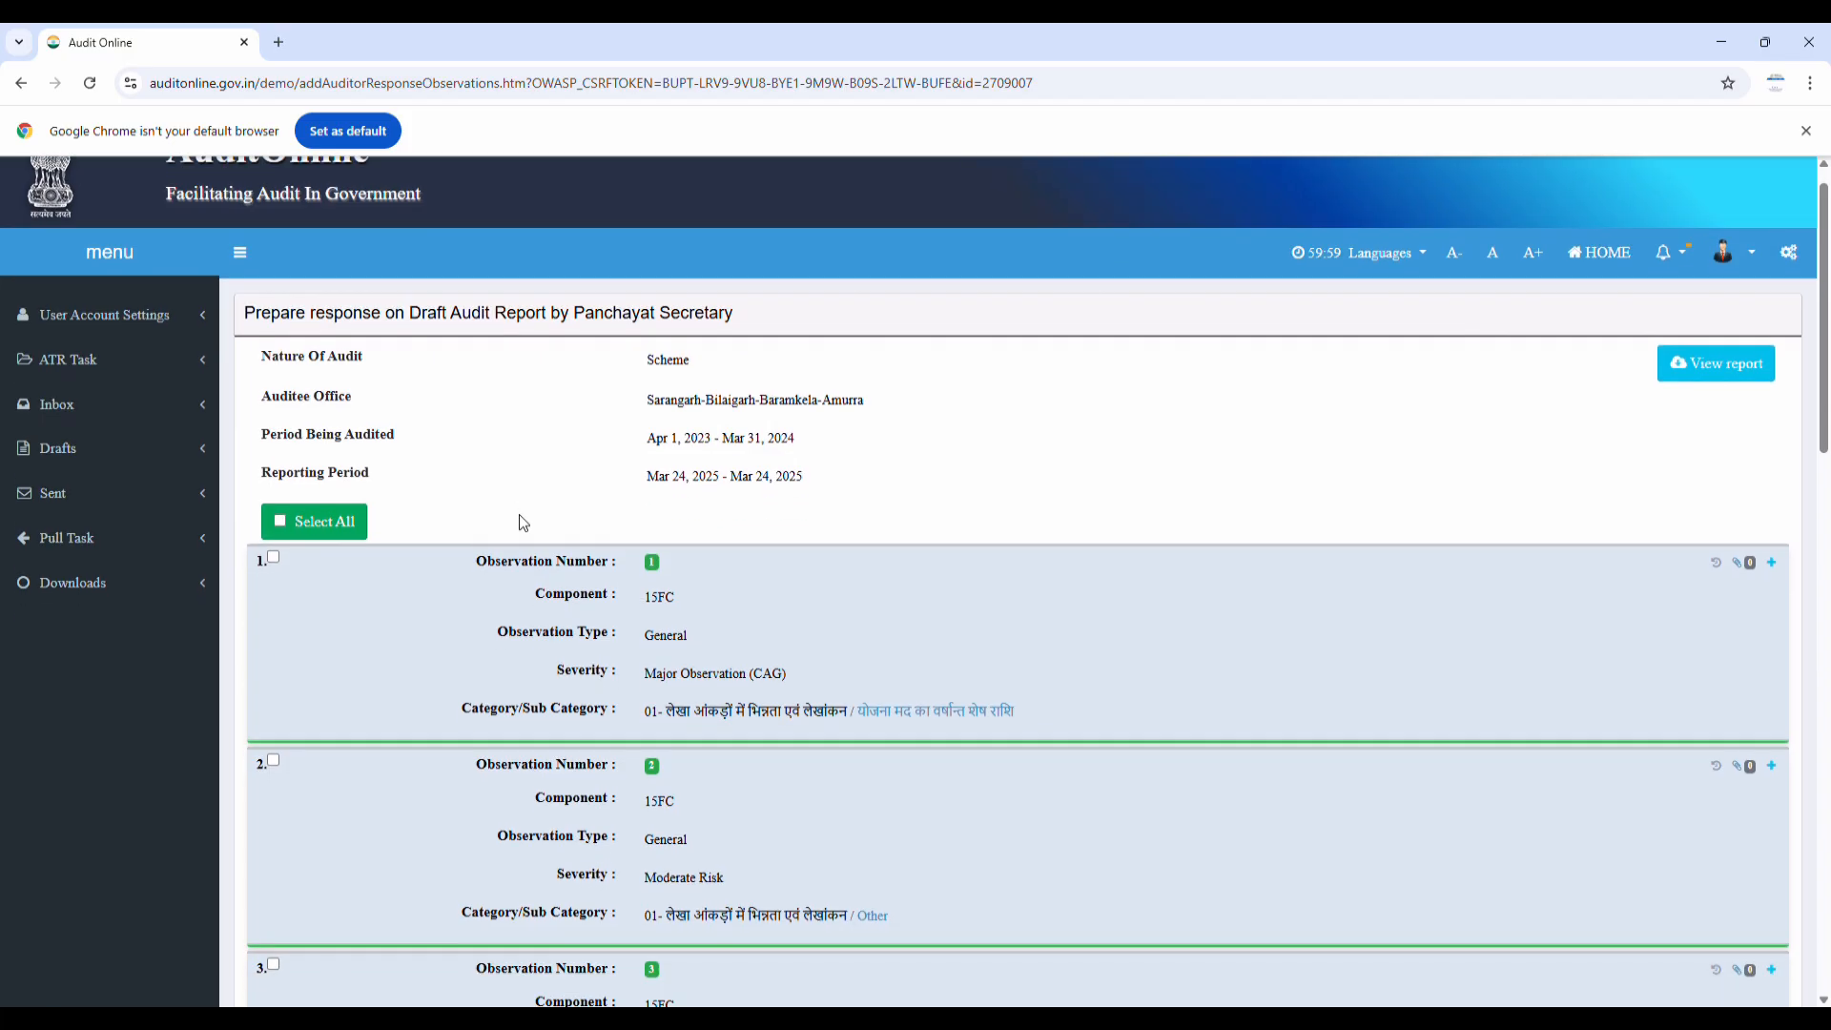
scroll(521, 523, down, 9)
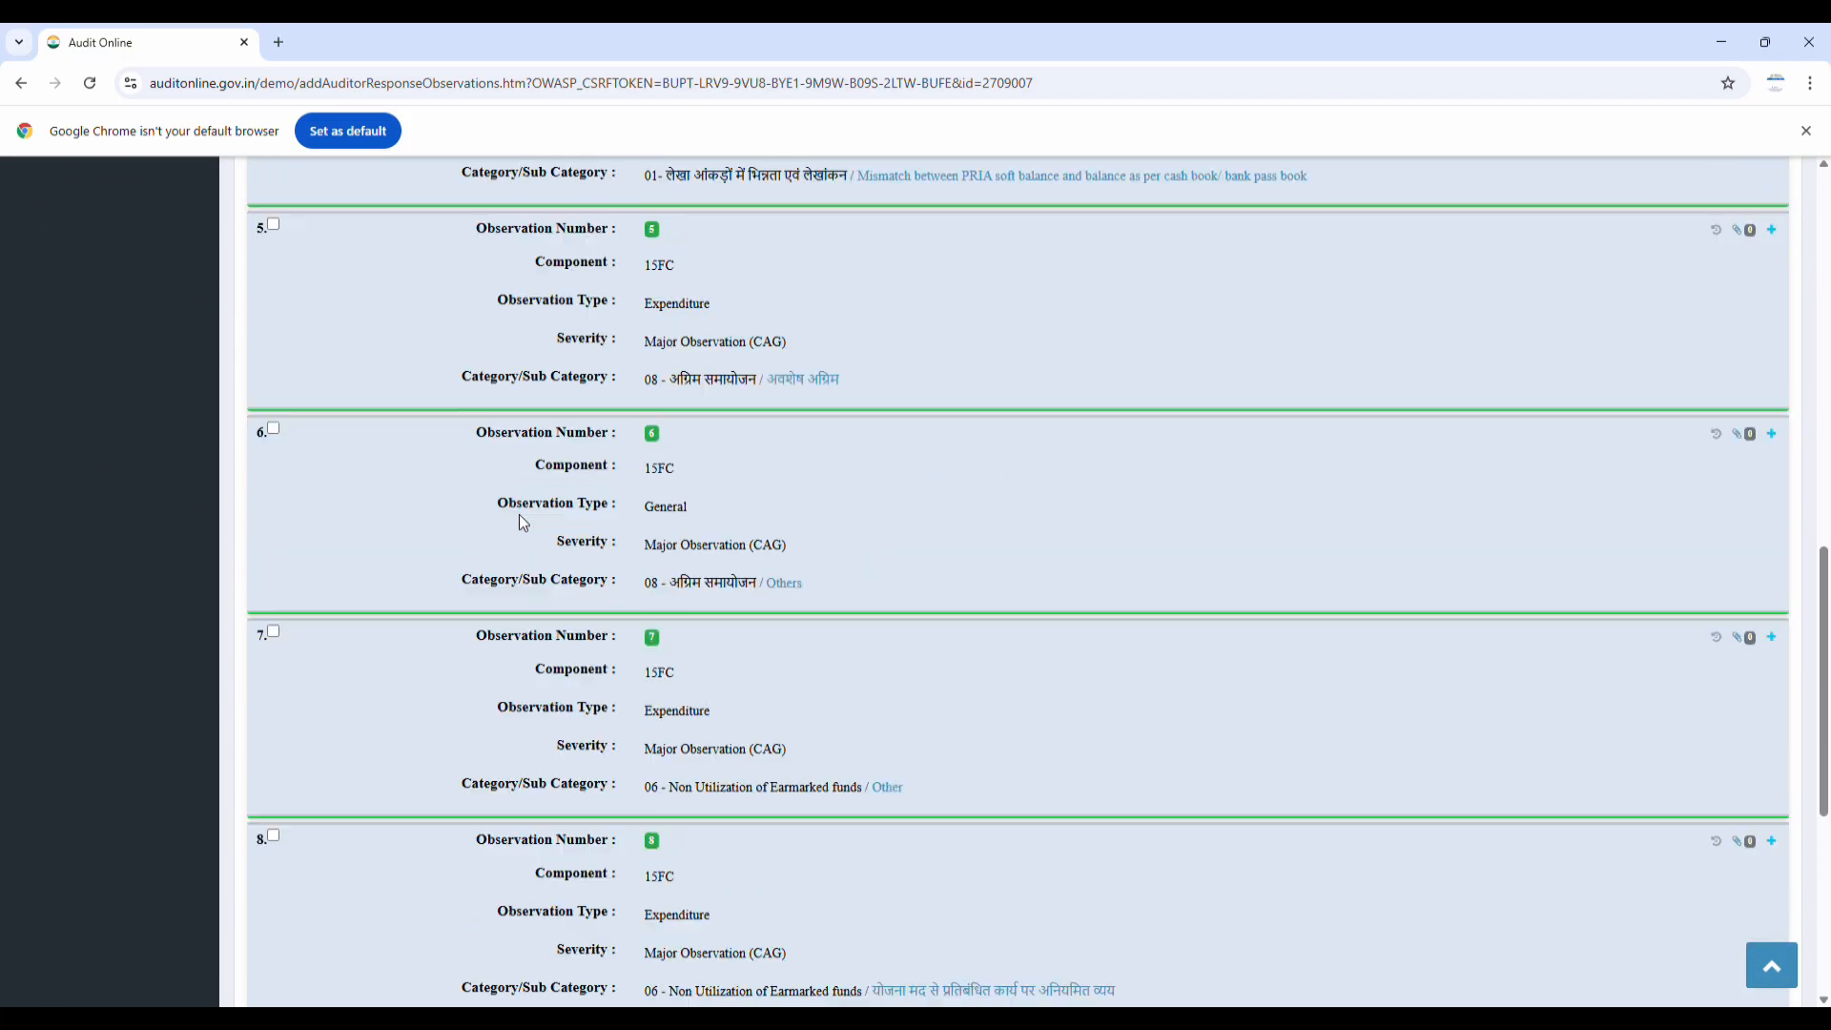
scroll(521, 523, up, 18)
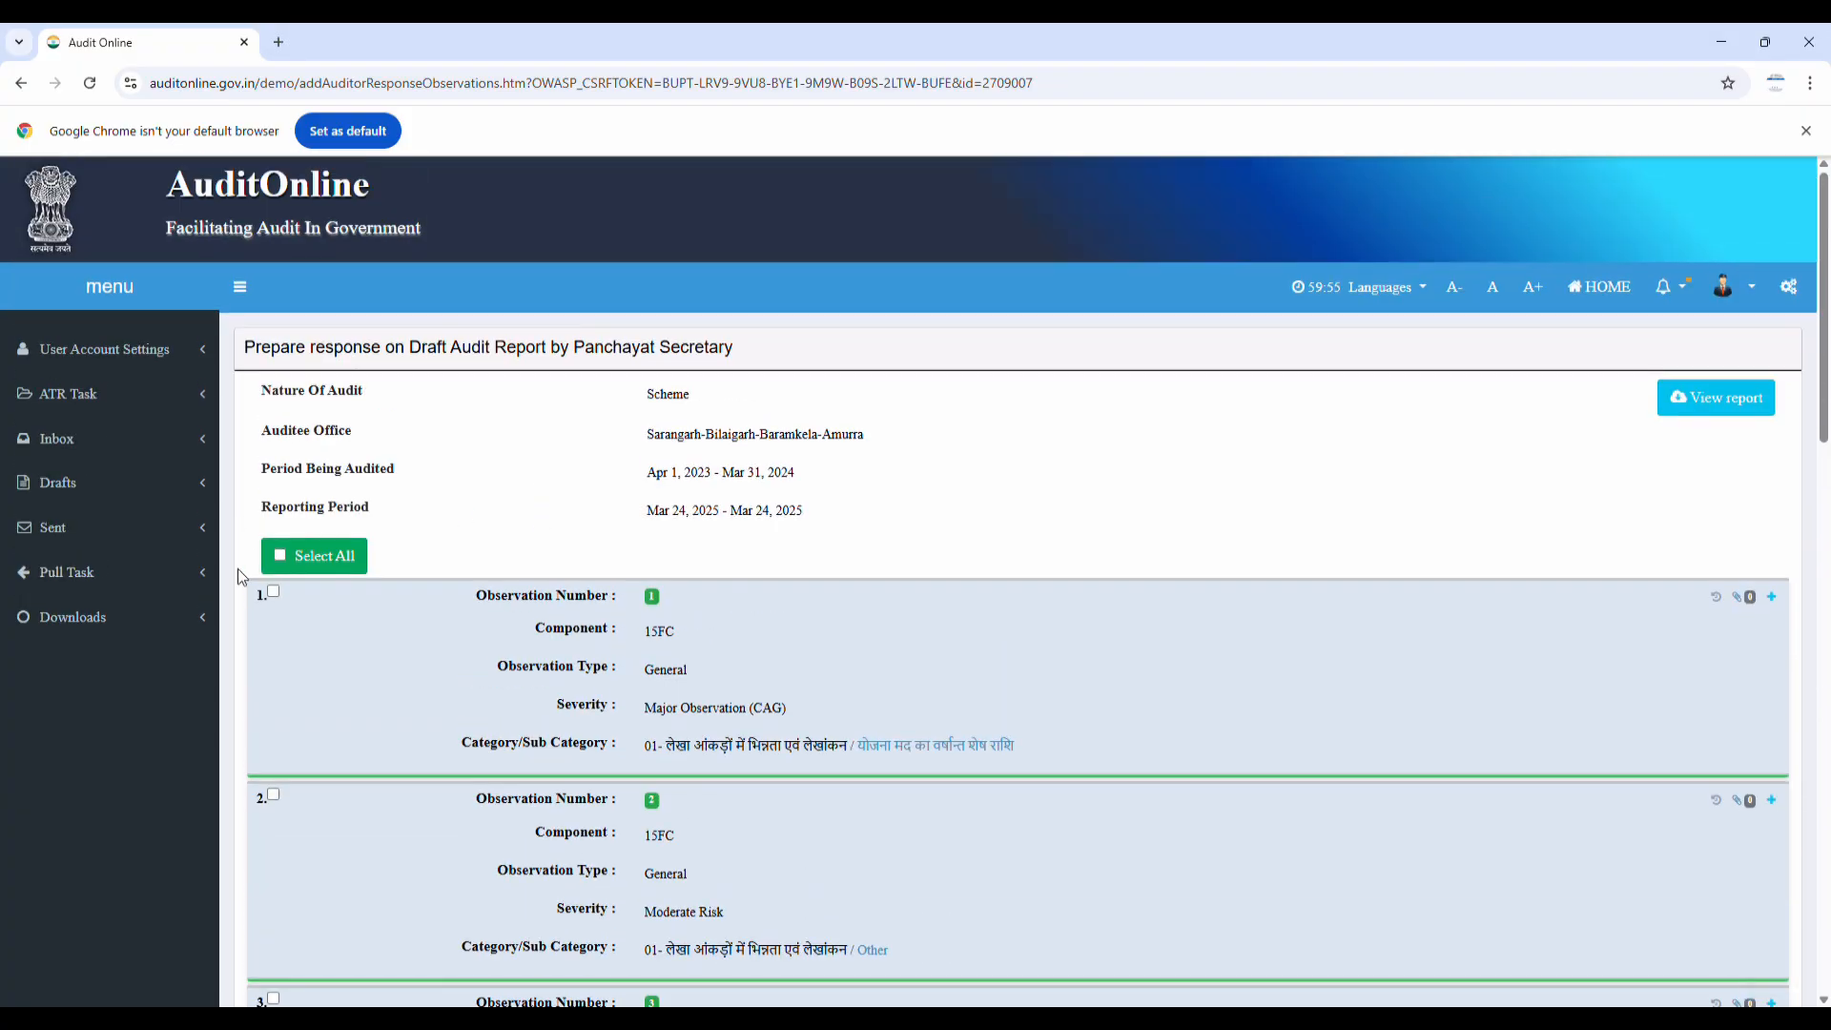
Select all observations, expand observations 1 and 2, and edit their auditee responses
click(280, 551)
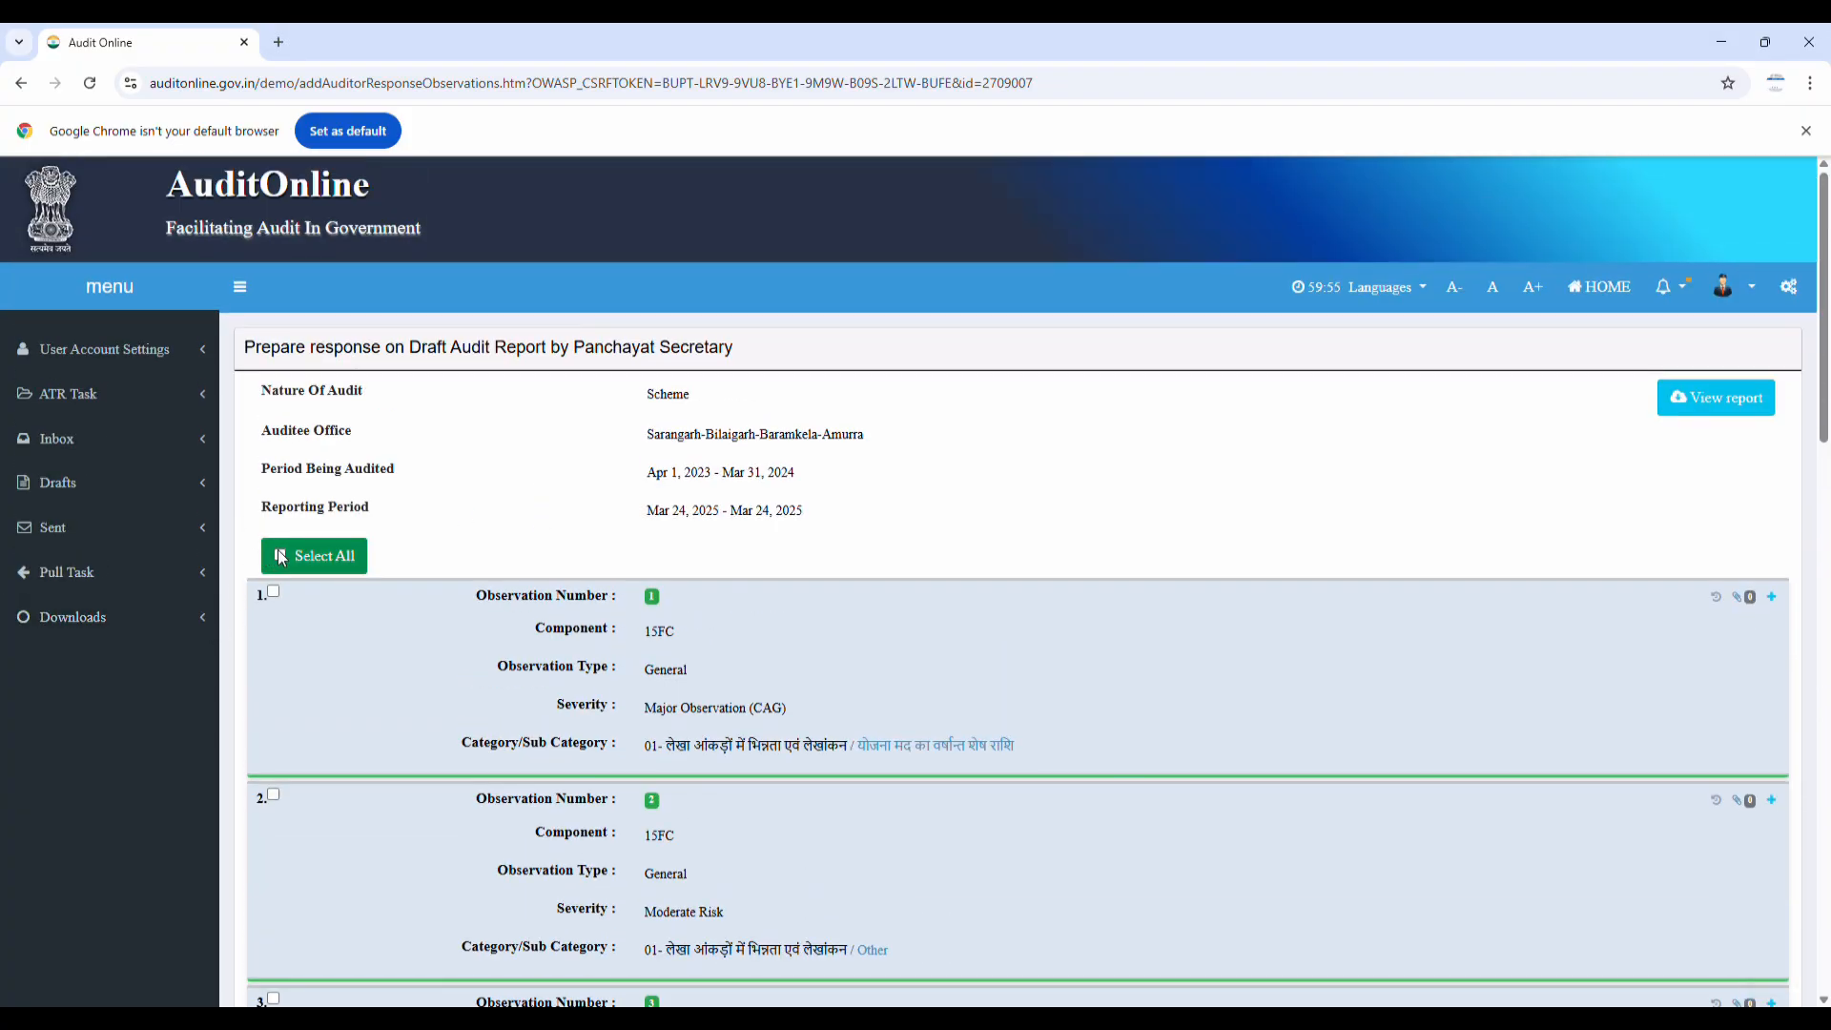
click(1770, 597)
scroll(1344, 618, down, 5)
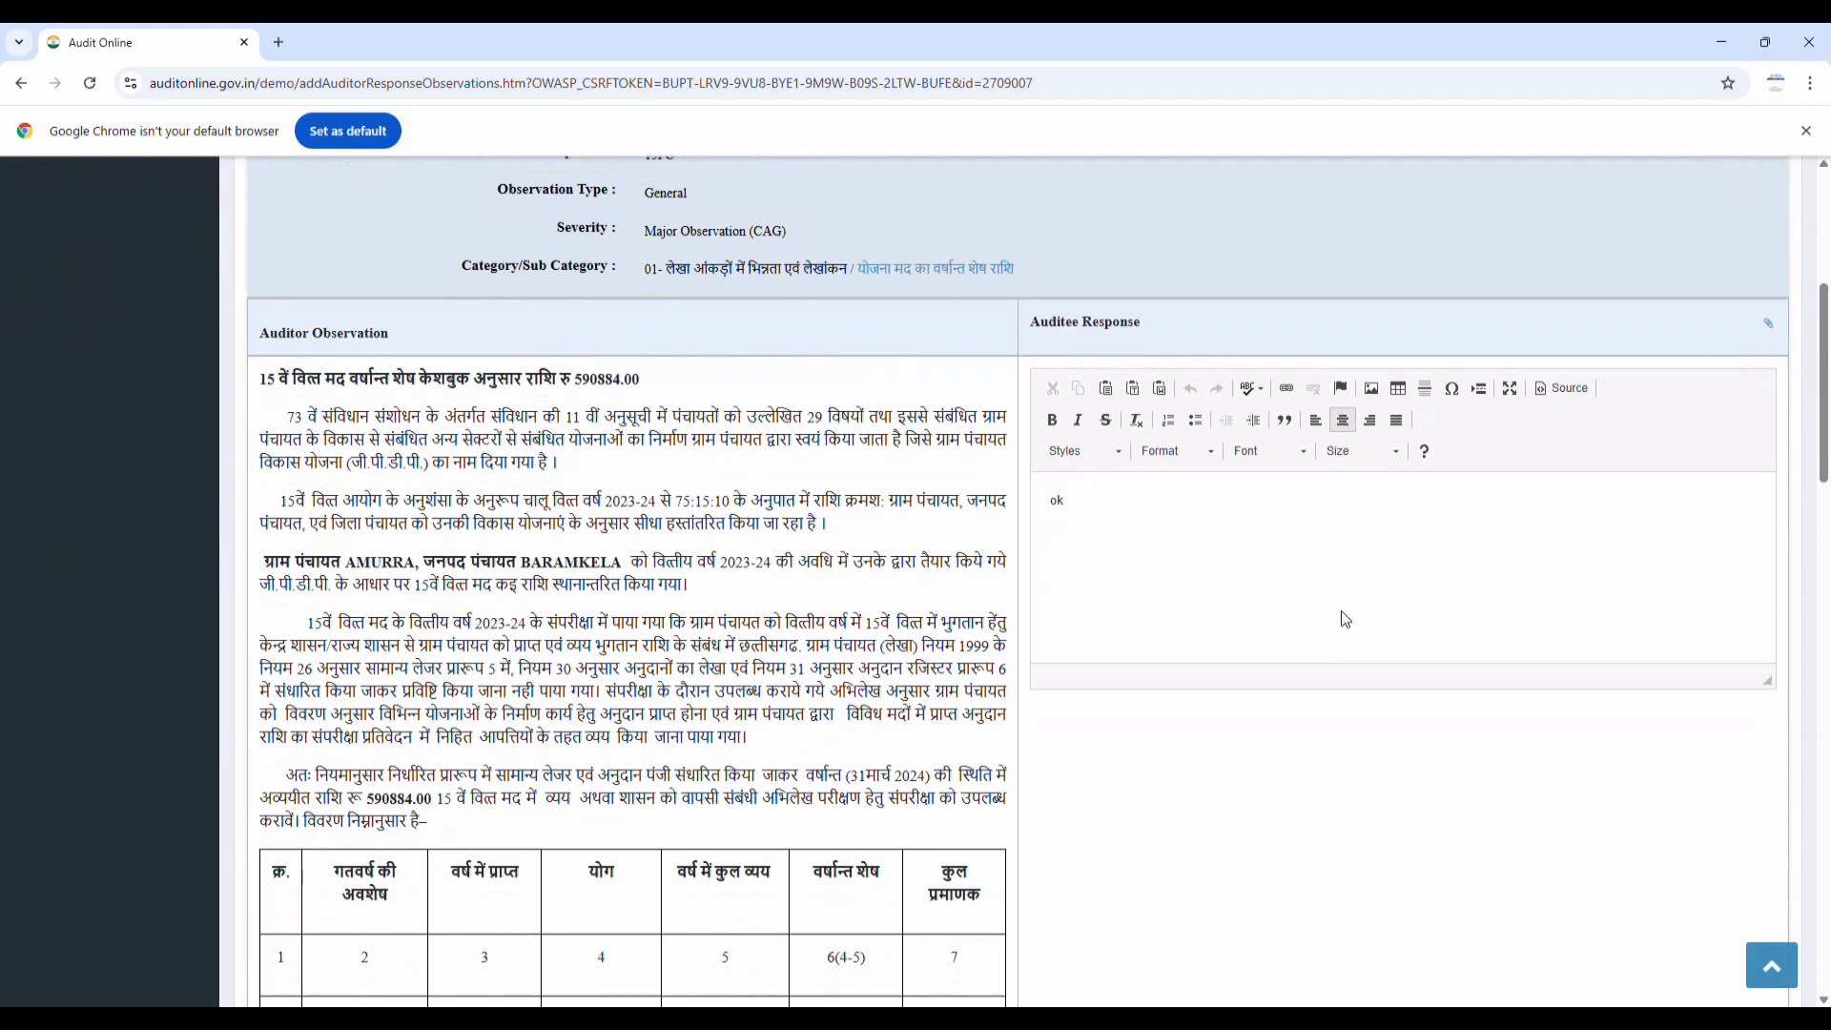
click(1139, 501)
text(kk)
scroll(1138, 502, down, 7)
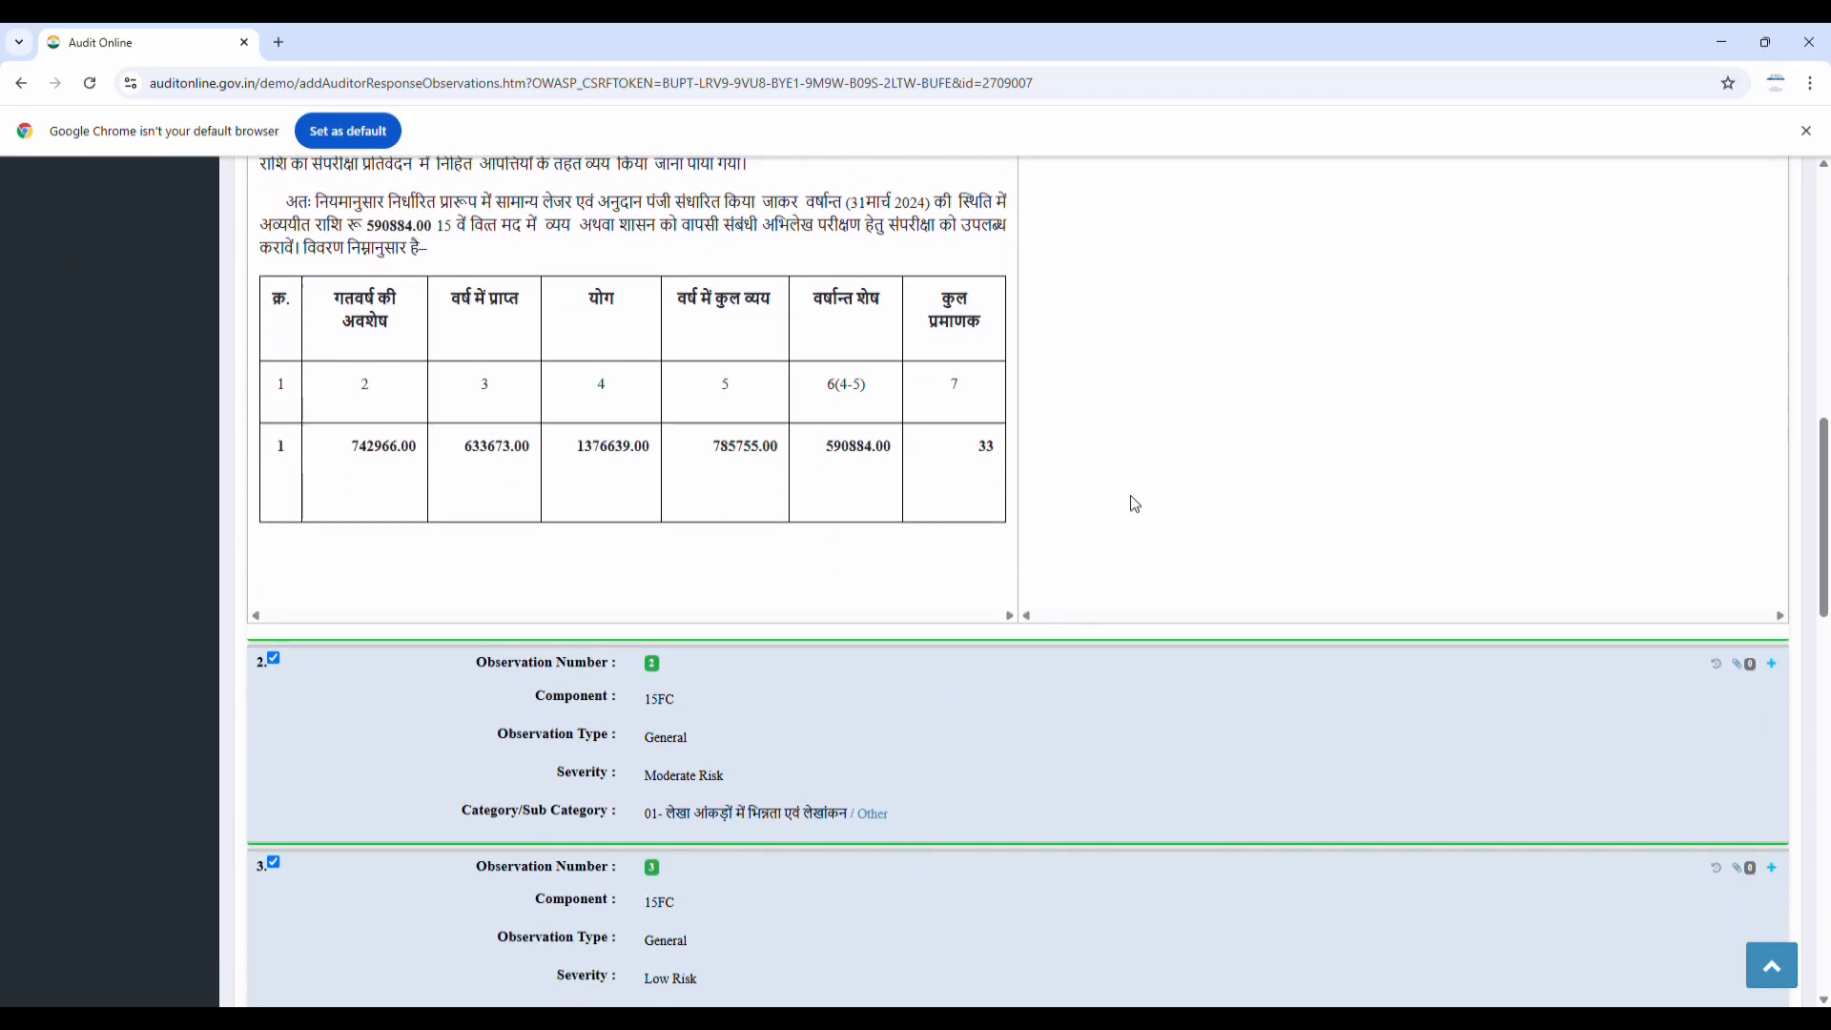
click(1771, 568)
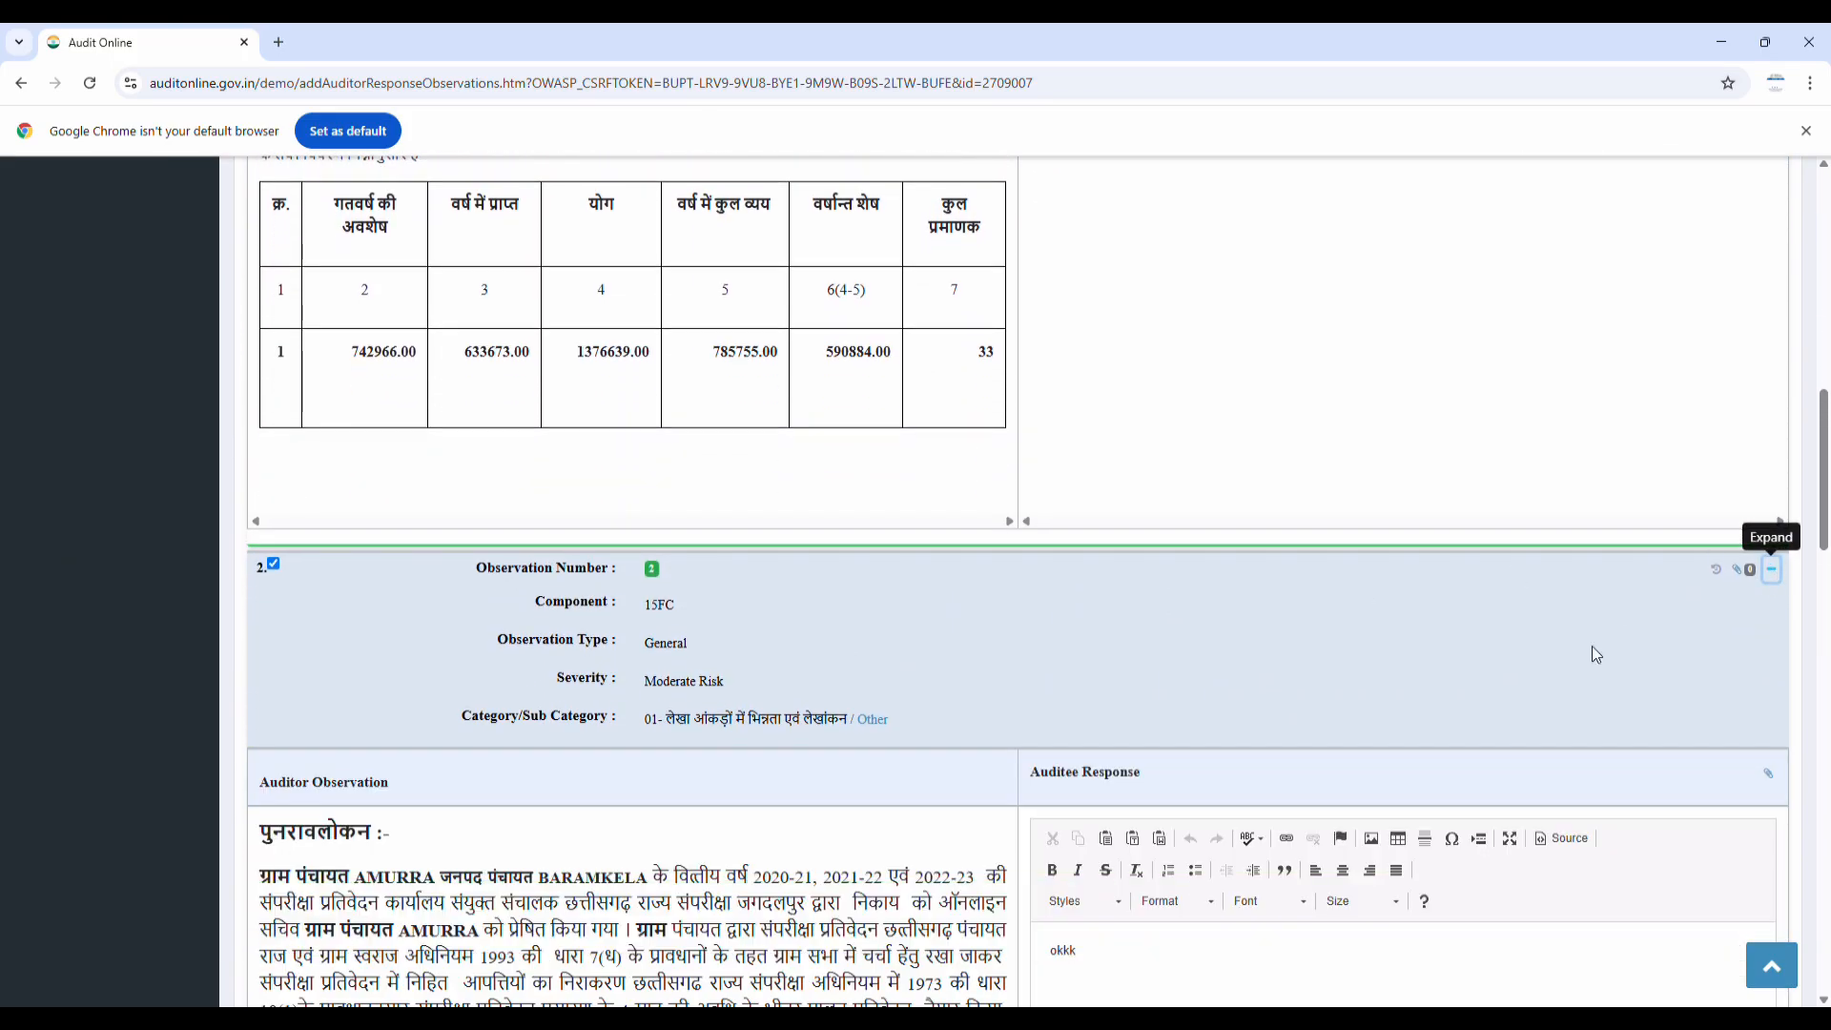
scroll(1595, 646, down, 3)
click(1149, 676)
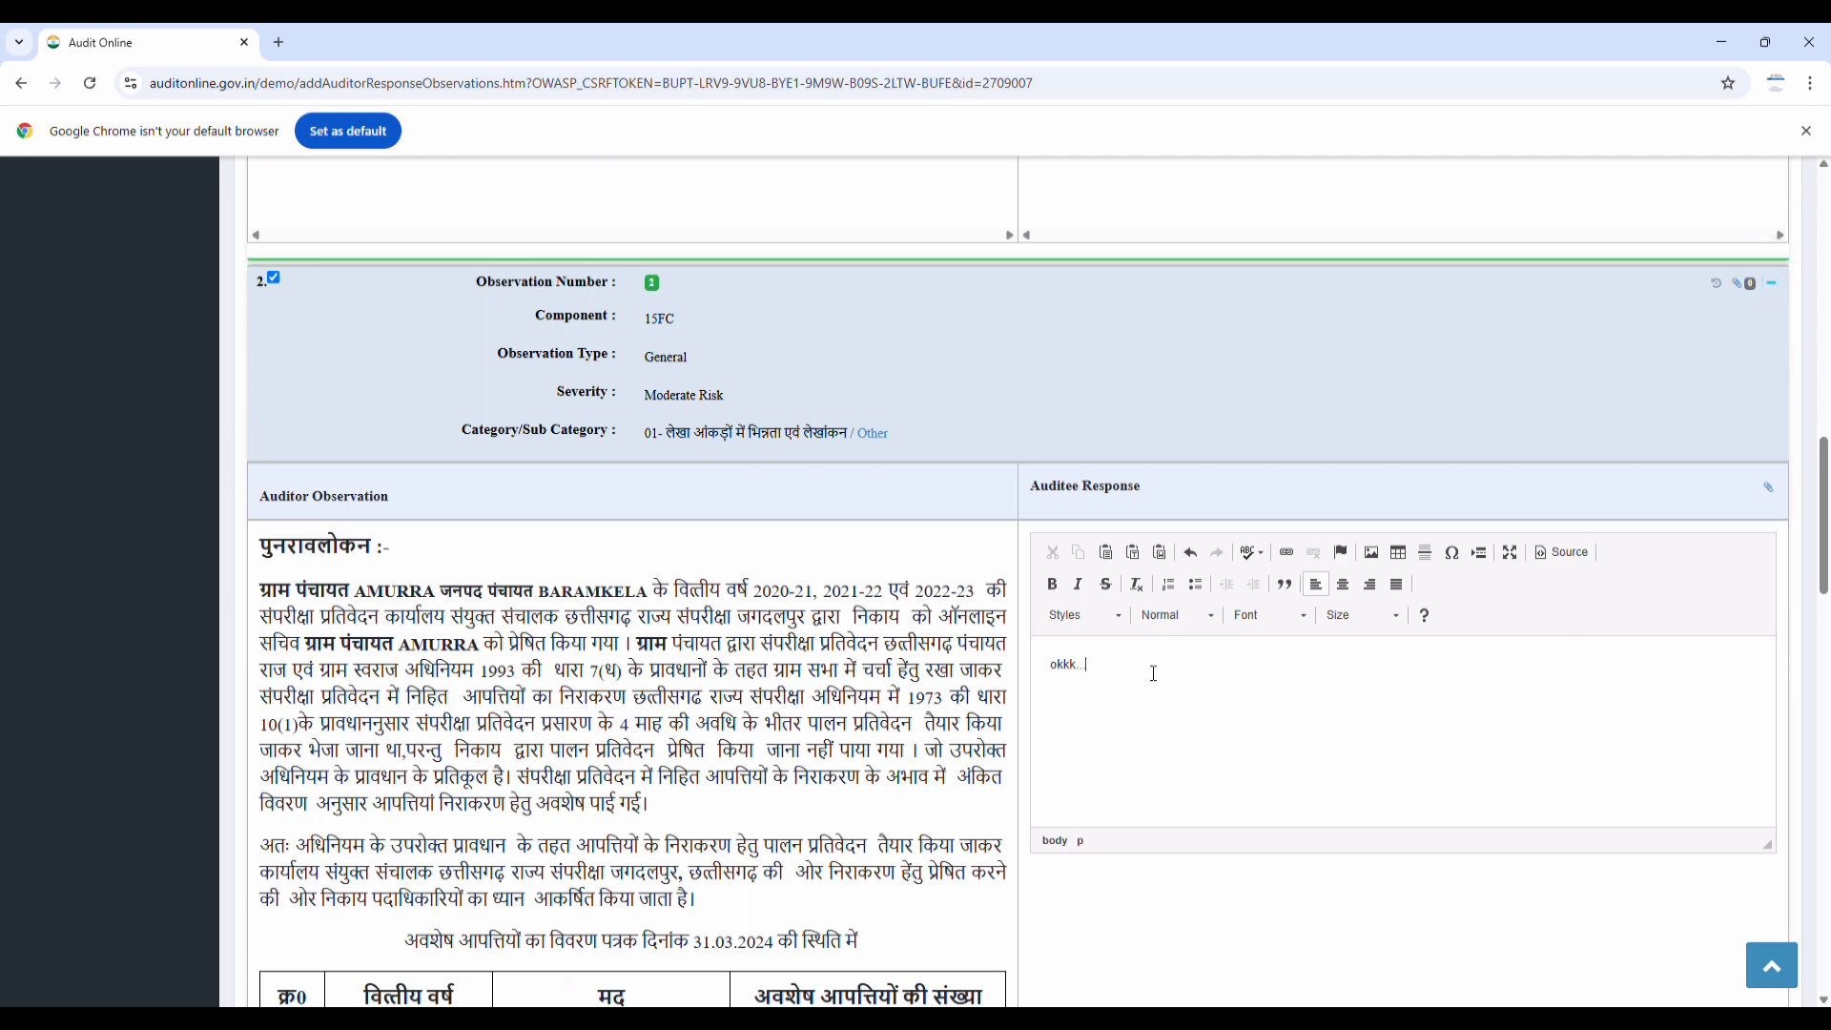
Expand observations 3, 4 and 5 and edit observation 5's auditee response
scroll(1153, 674, down, 9)
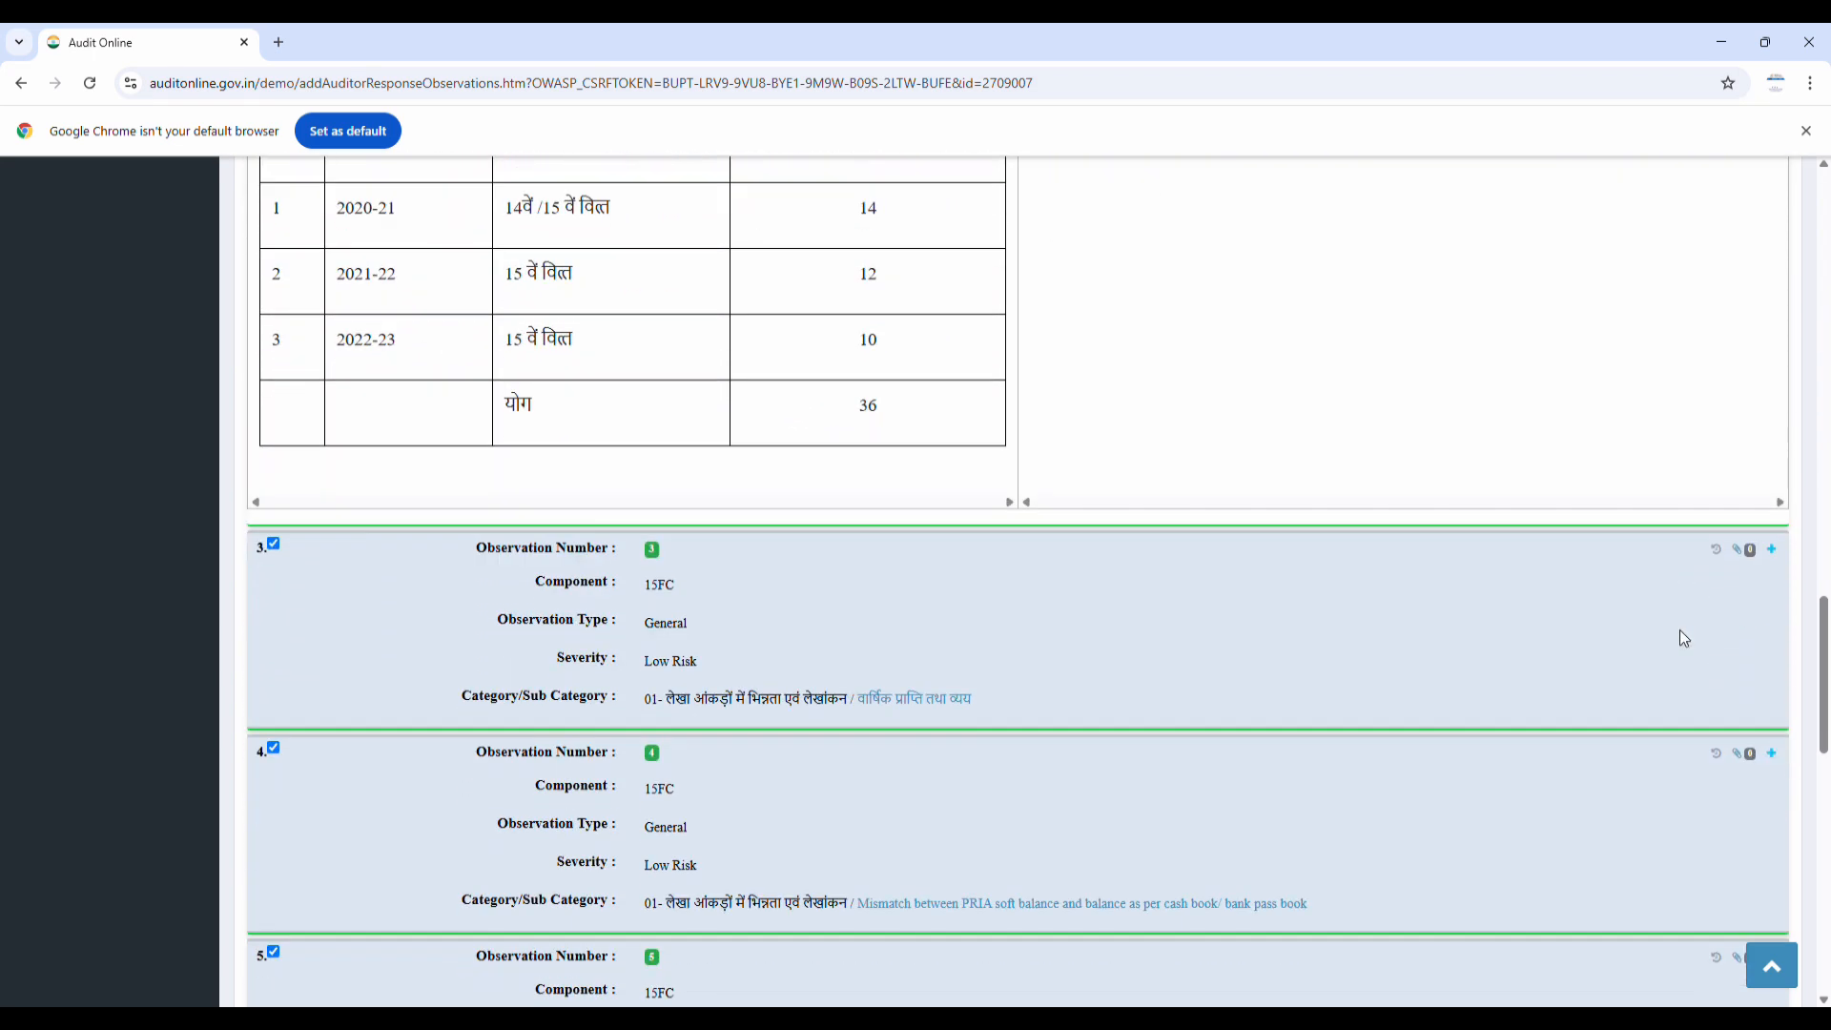
click(1772, 549)
scroll(1772, 549, down, 3)
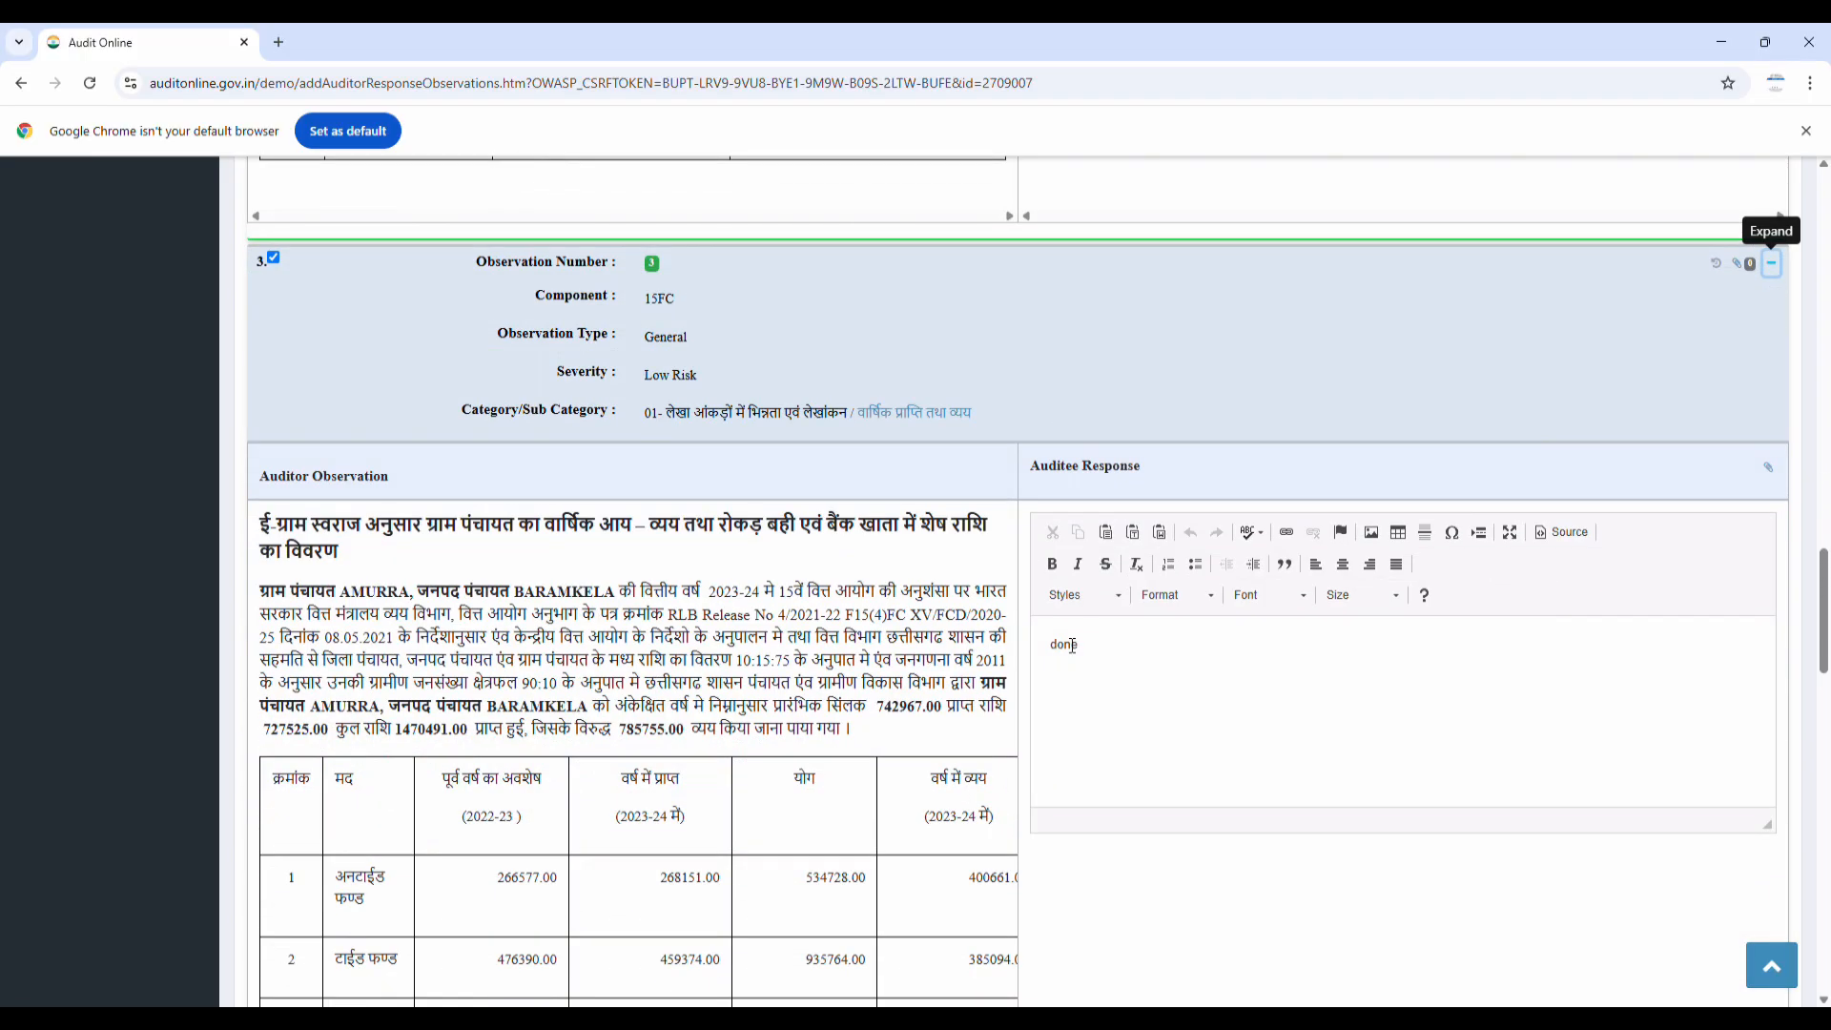
scroll(1216, 631, down, 11)
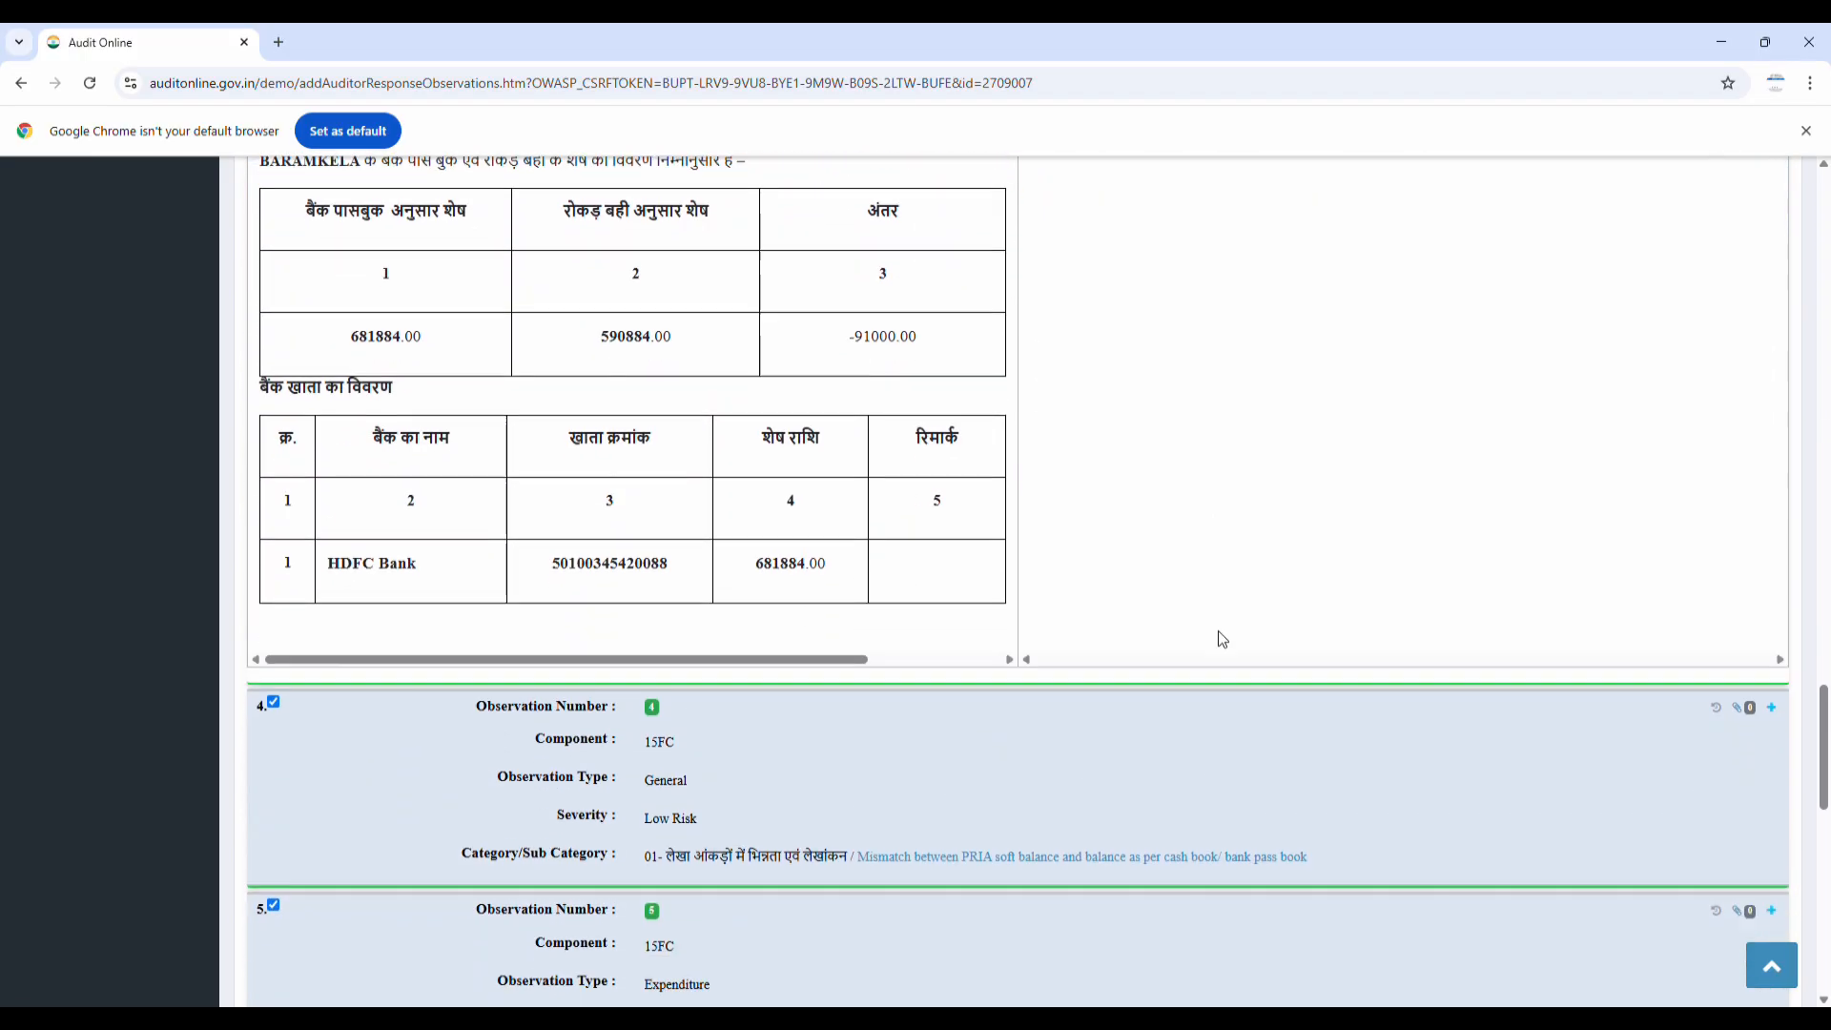
click(1772, 590)
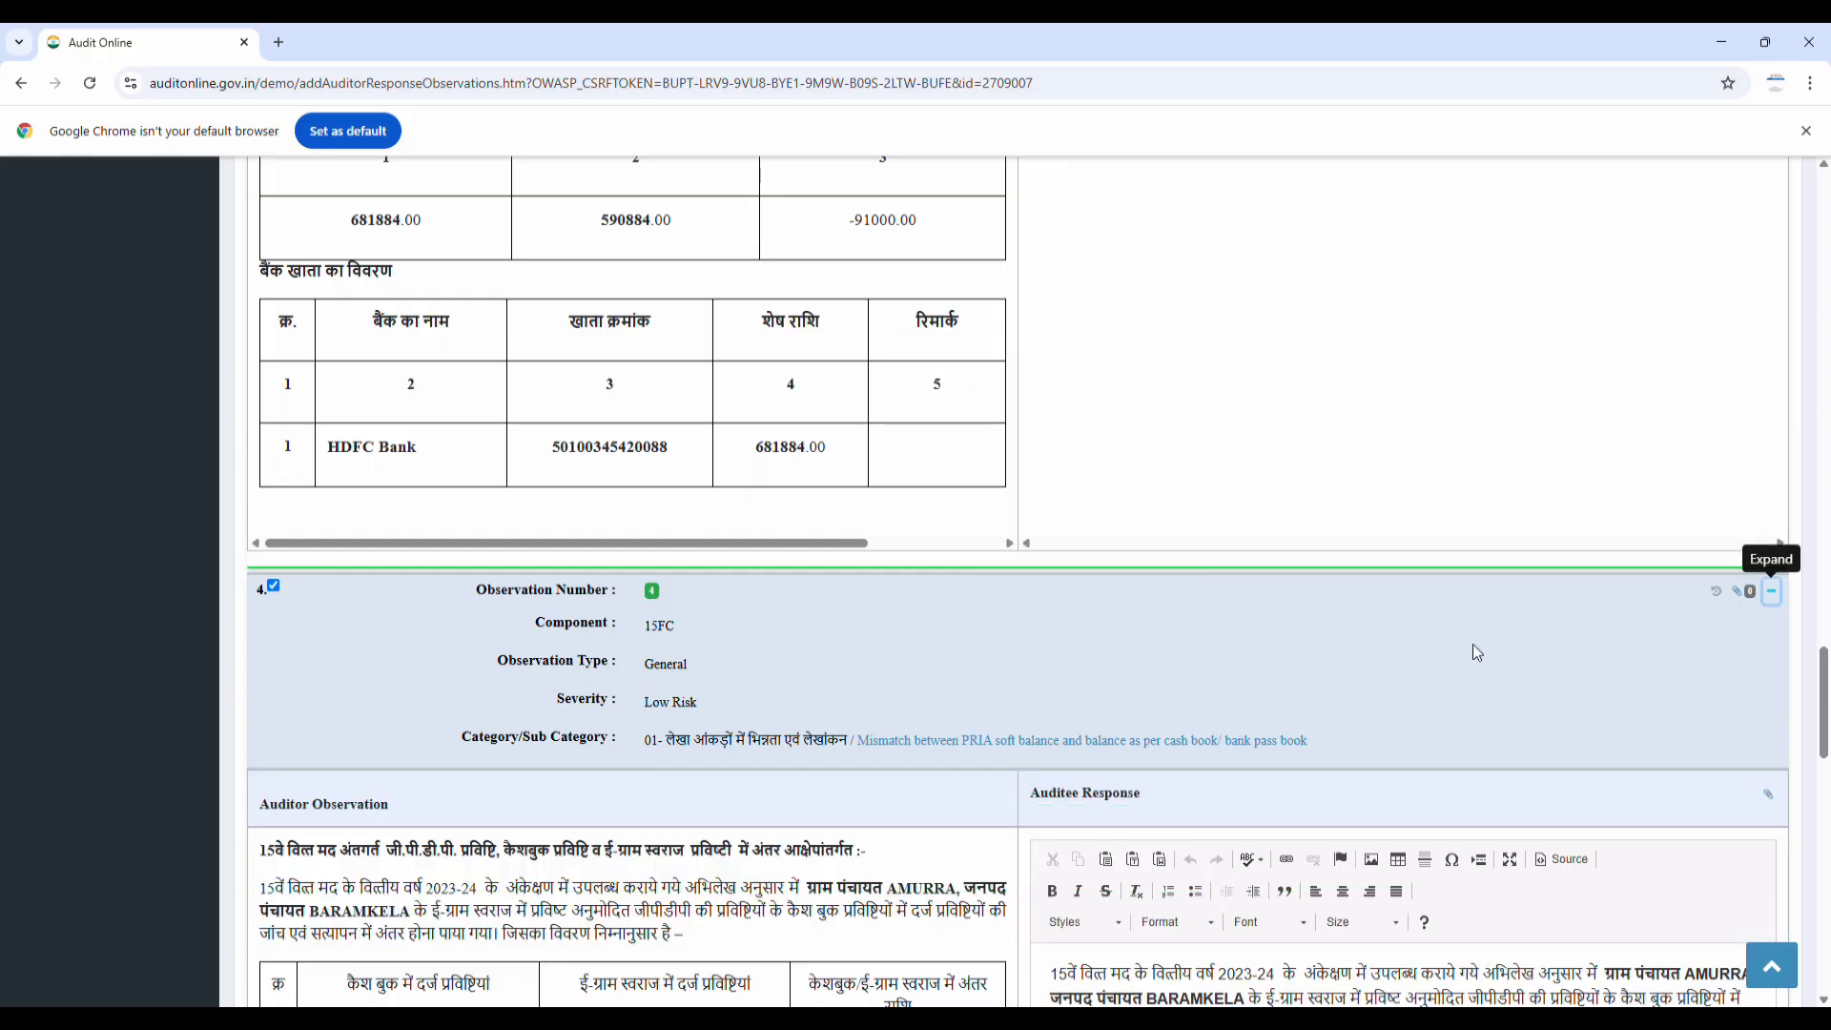
scroll(1205, 674, down, 4)
scroll(1206, 674, down, 5)
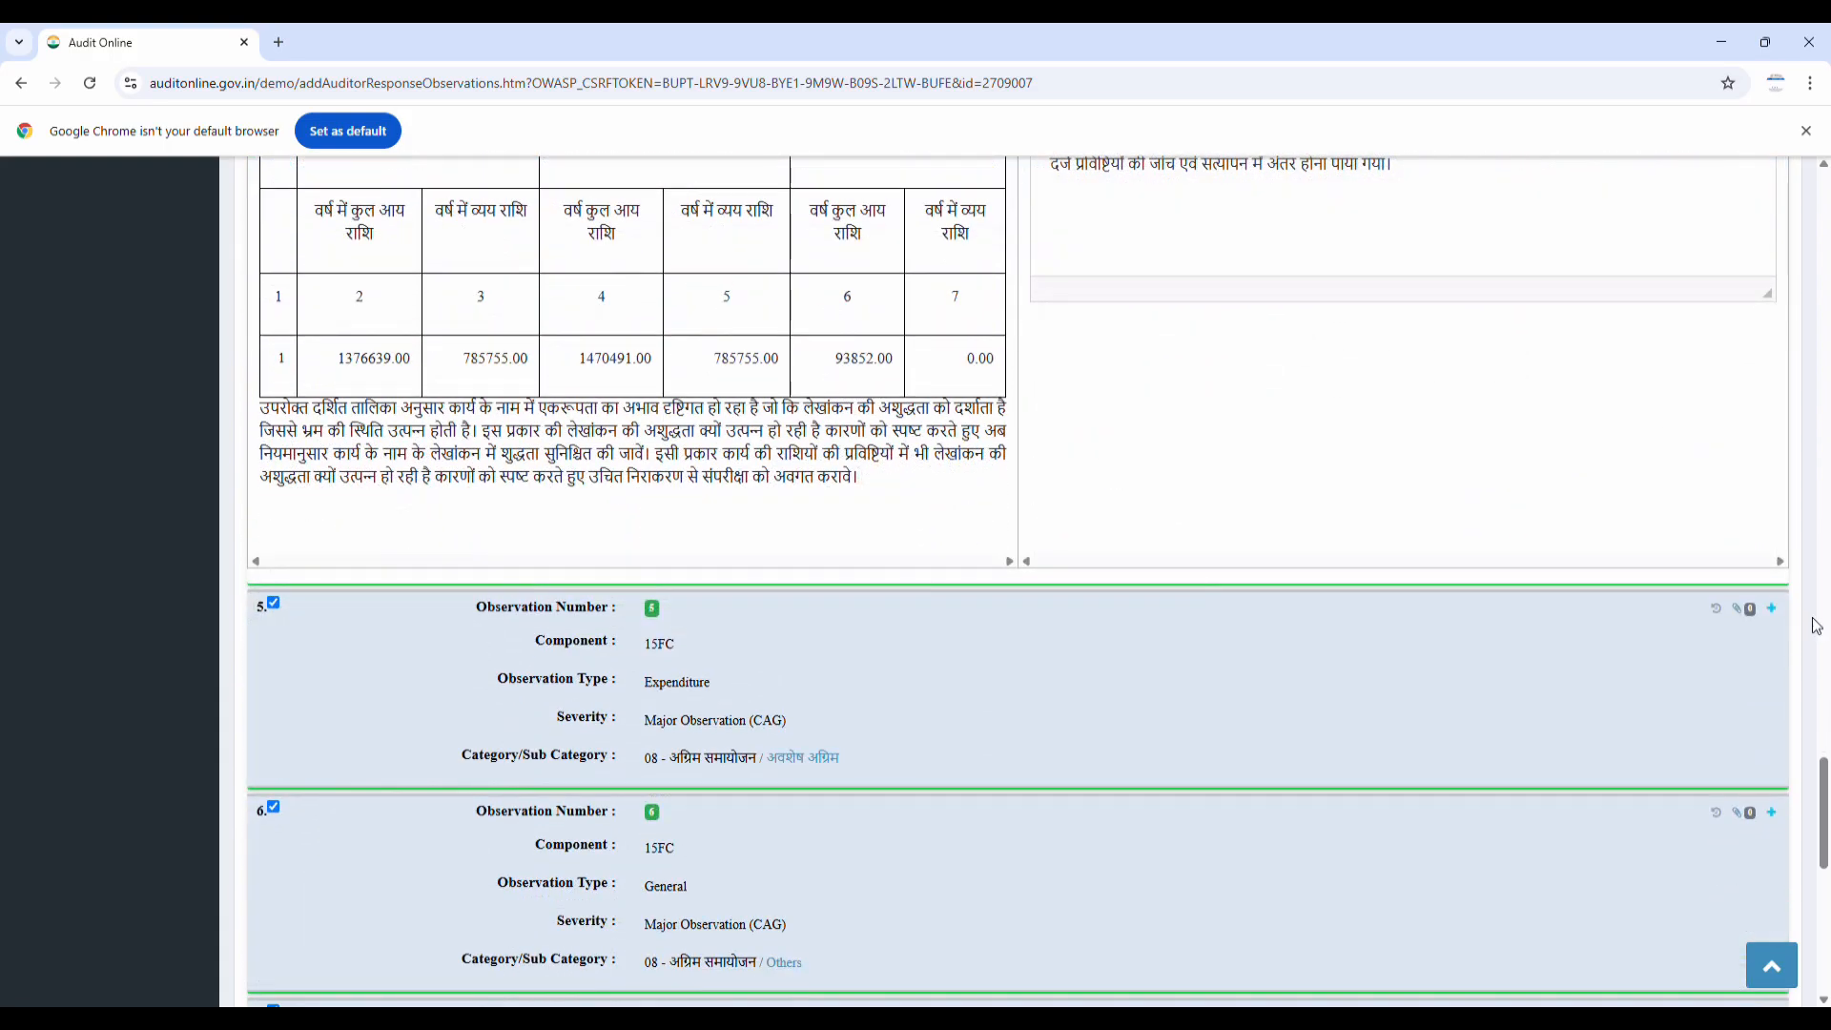
click(1770, 610)
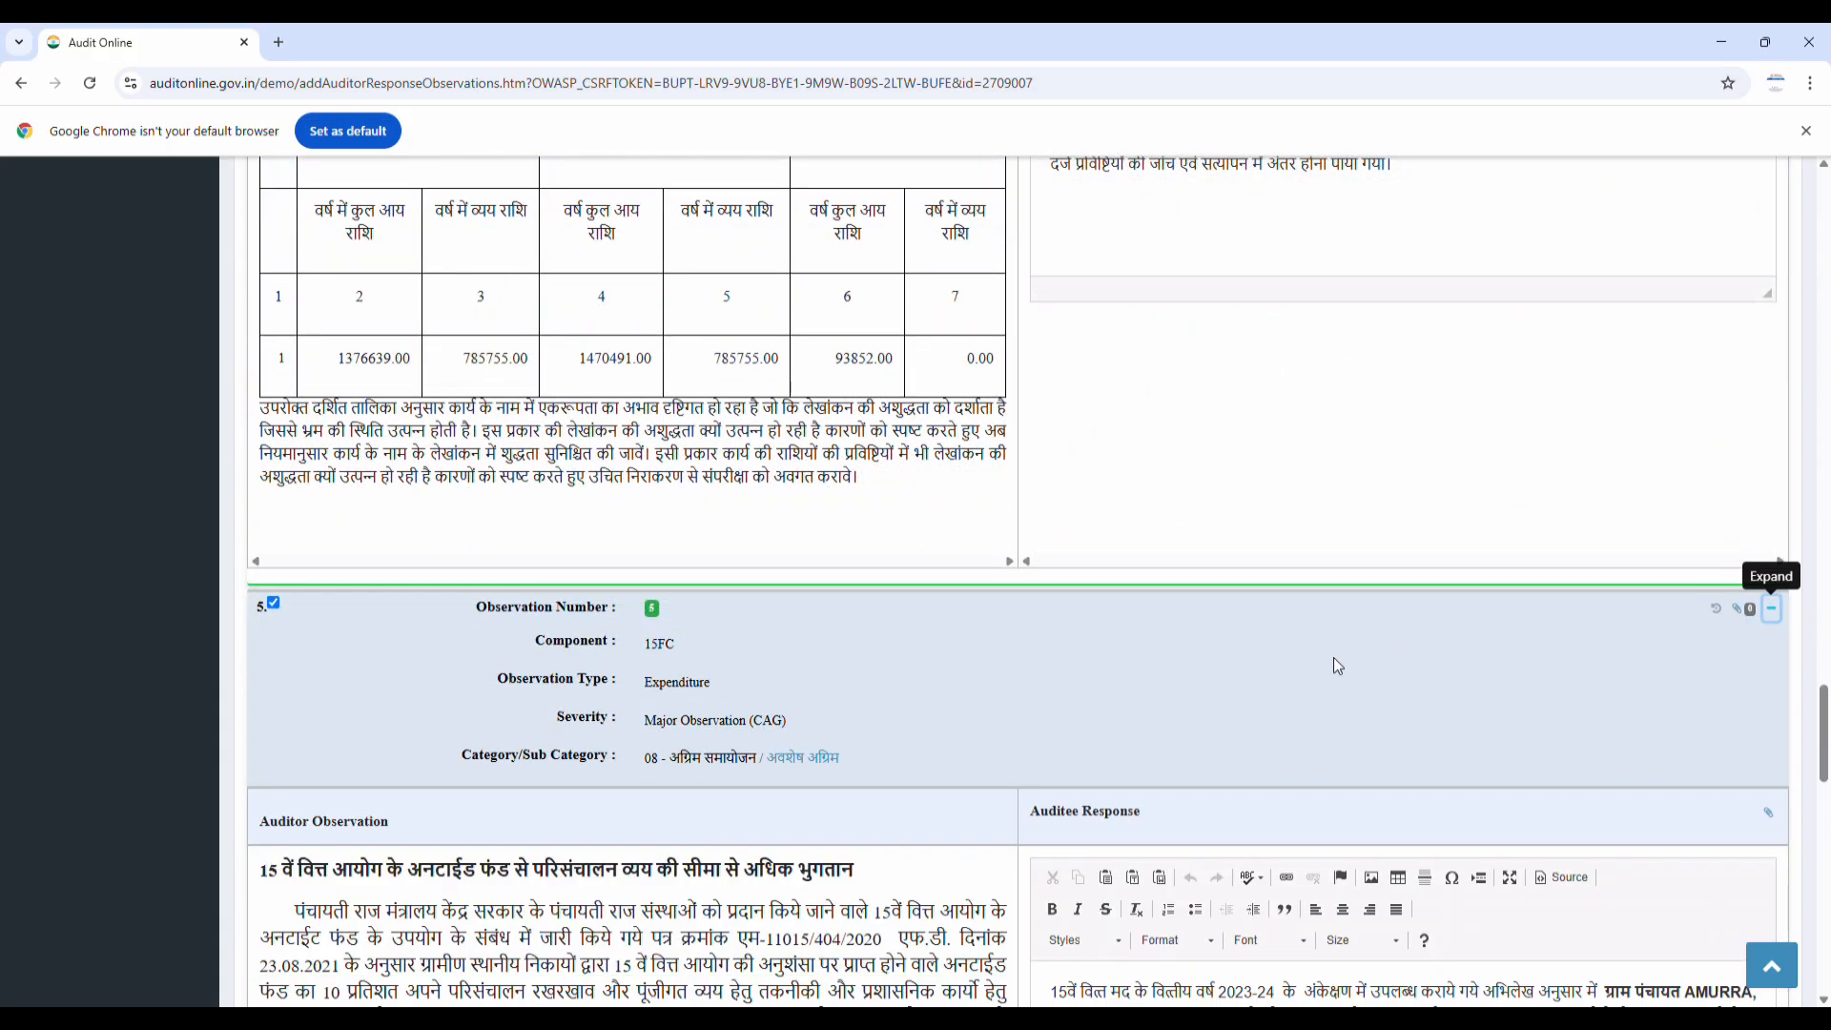
scroll(1334, 658, down, 4)
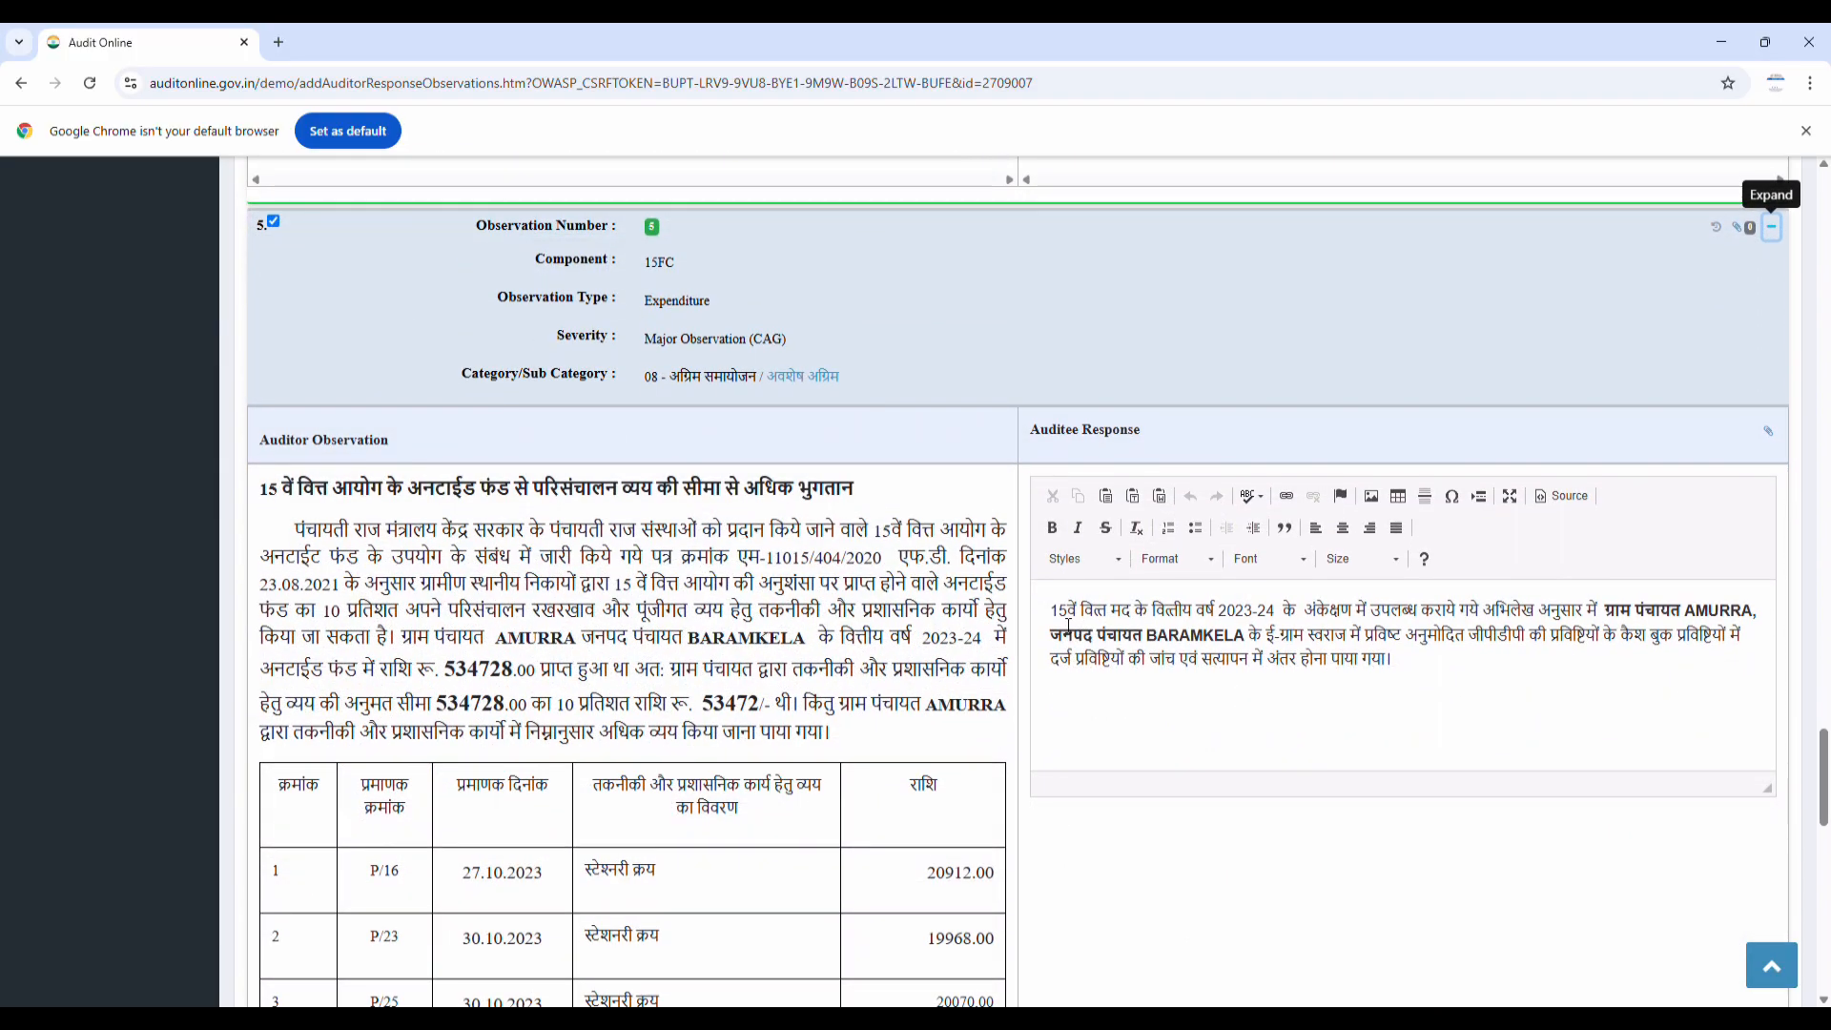
click(1419, 675)
scroll(1483, 682, down, 3)
scroll(1483, 683, down, 5)
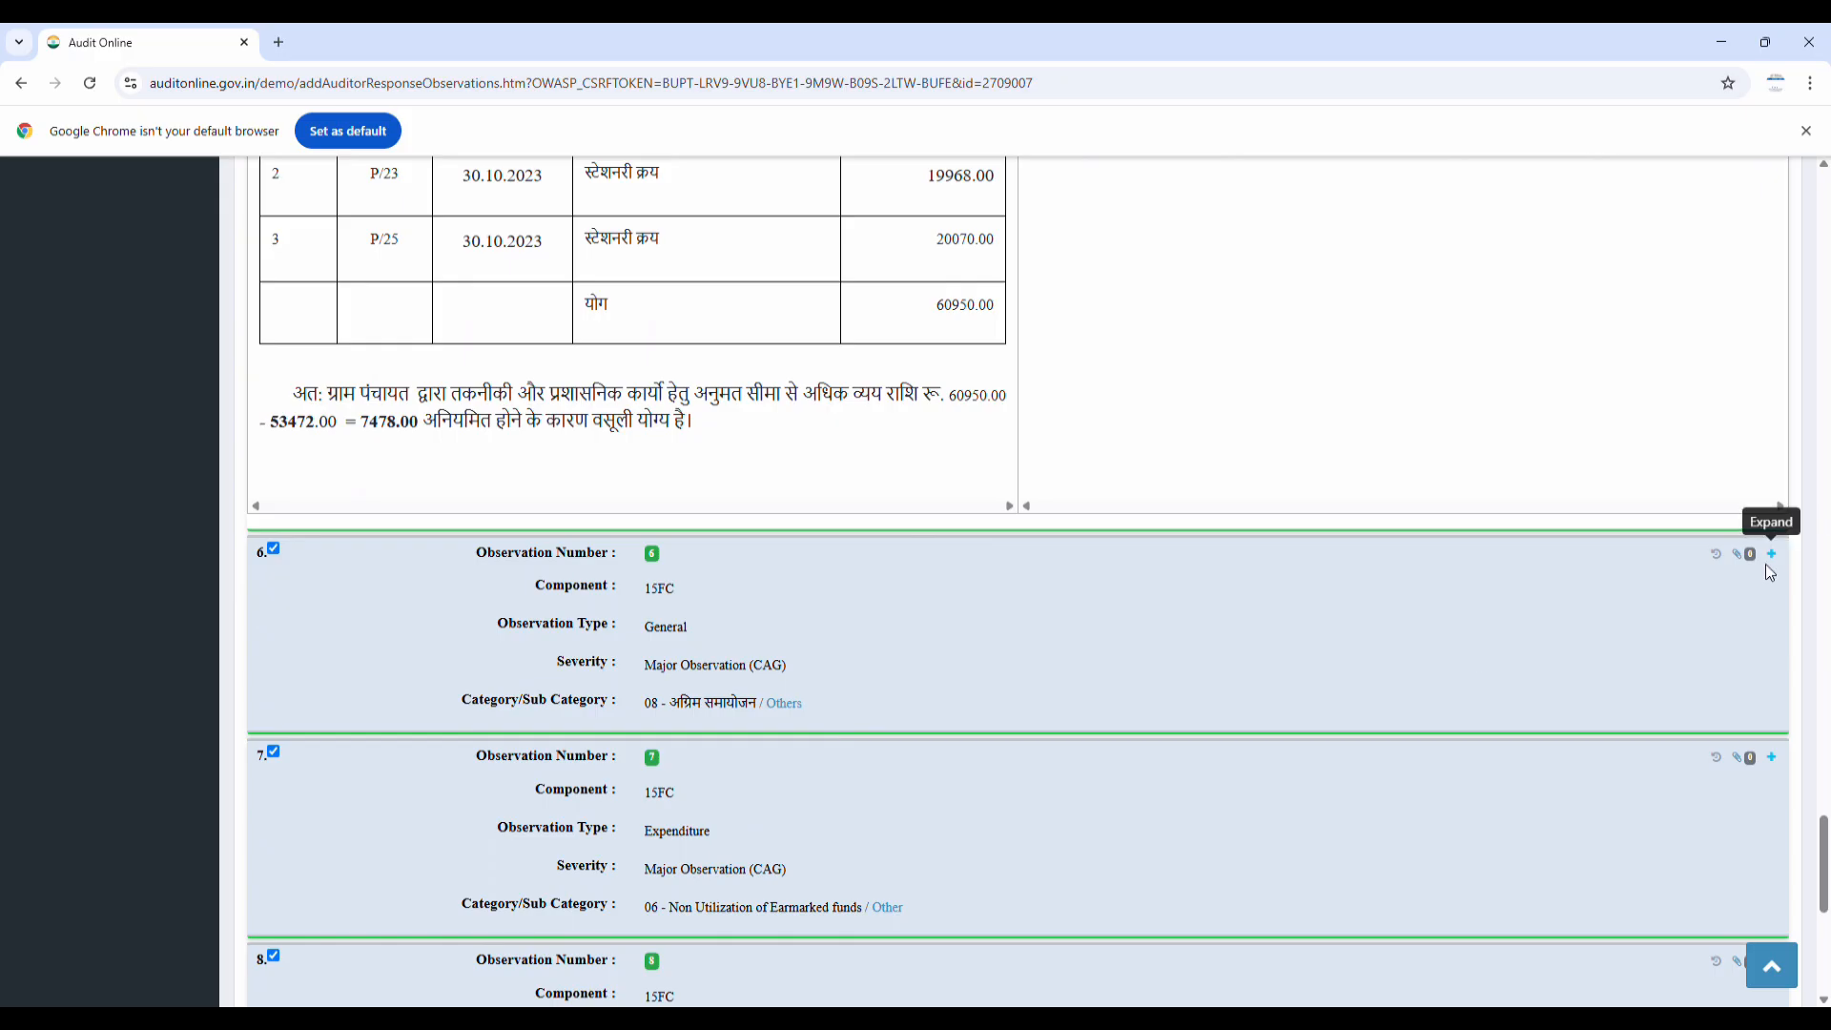
Expand observations 6 and 7 and review observation 7's auditee response text
click(1771, 554)
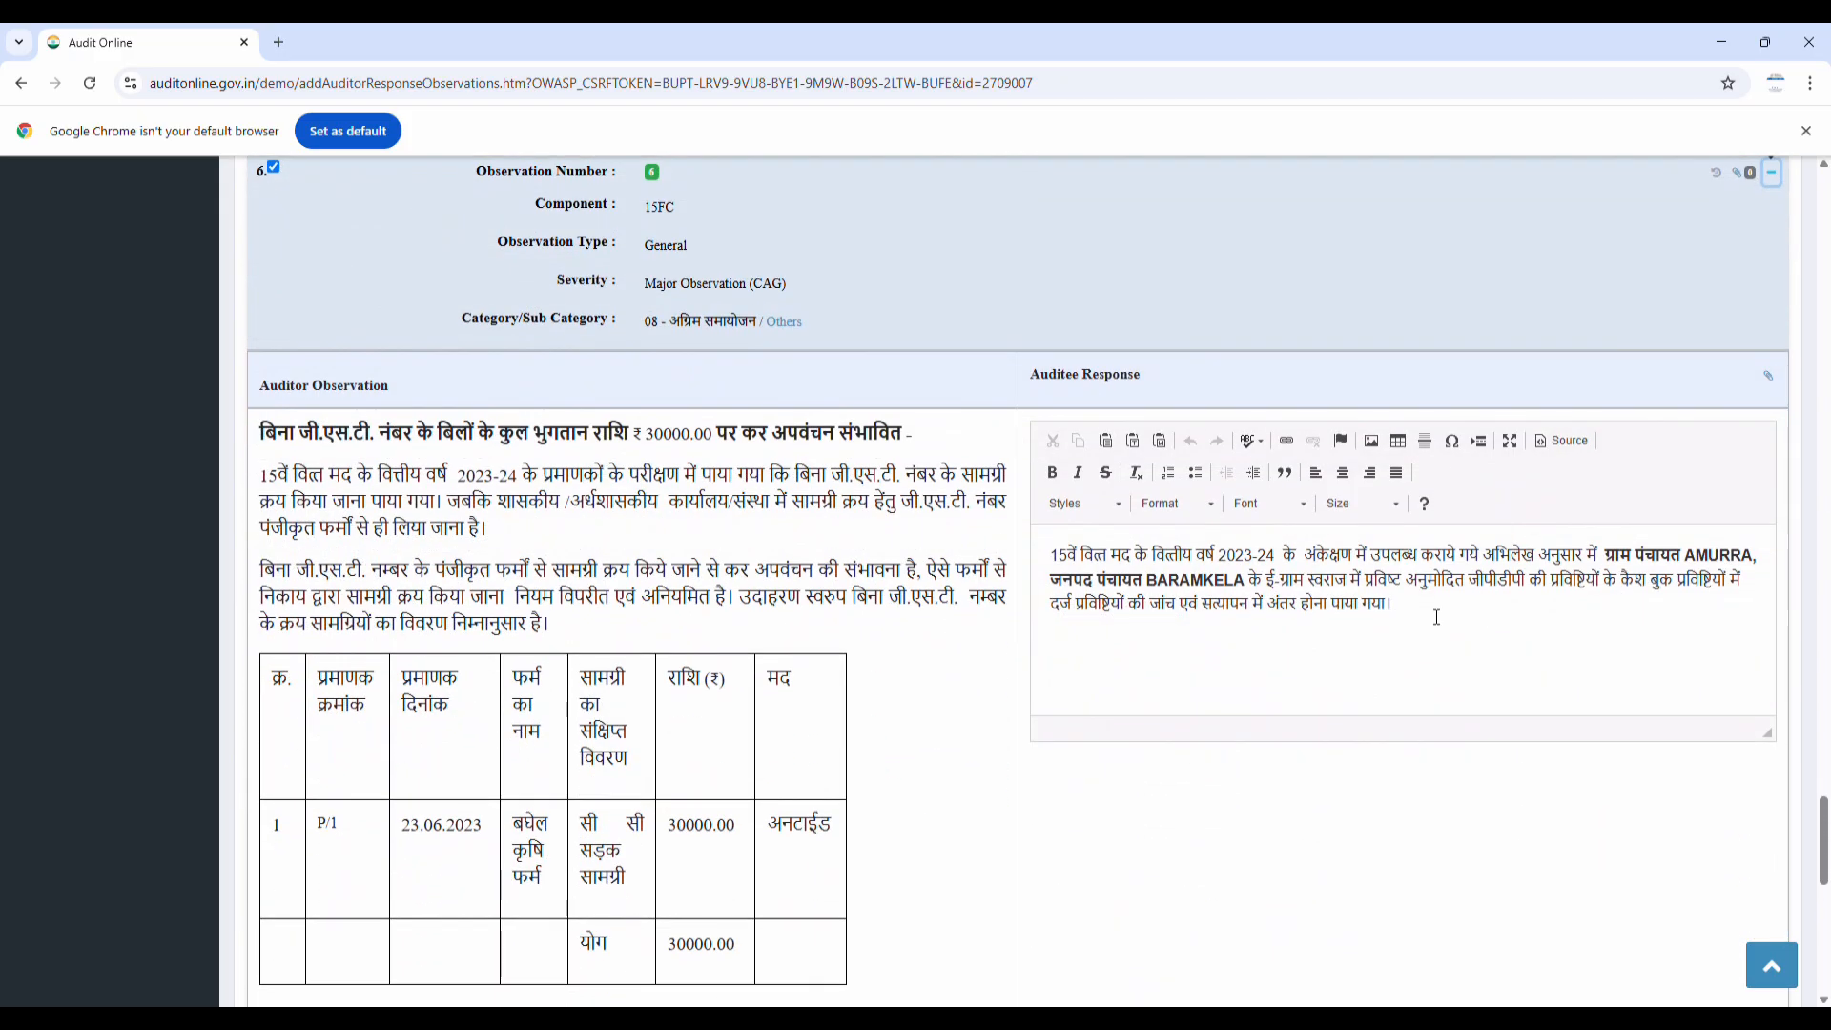
scroll(1155, 629, down, 4)
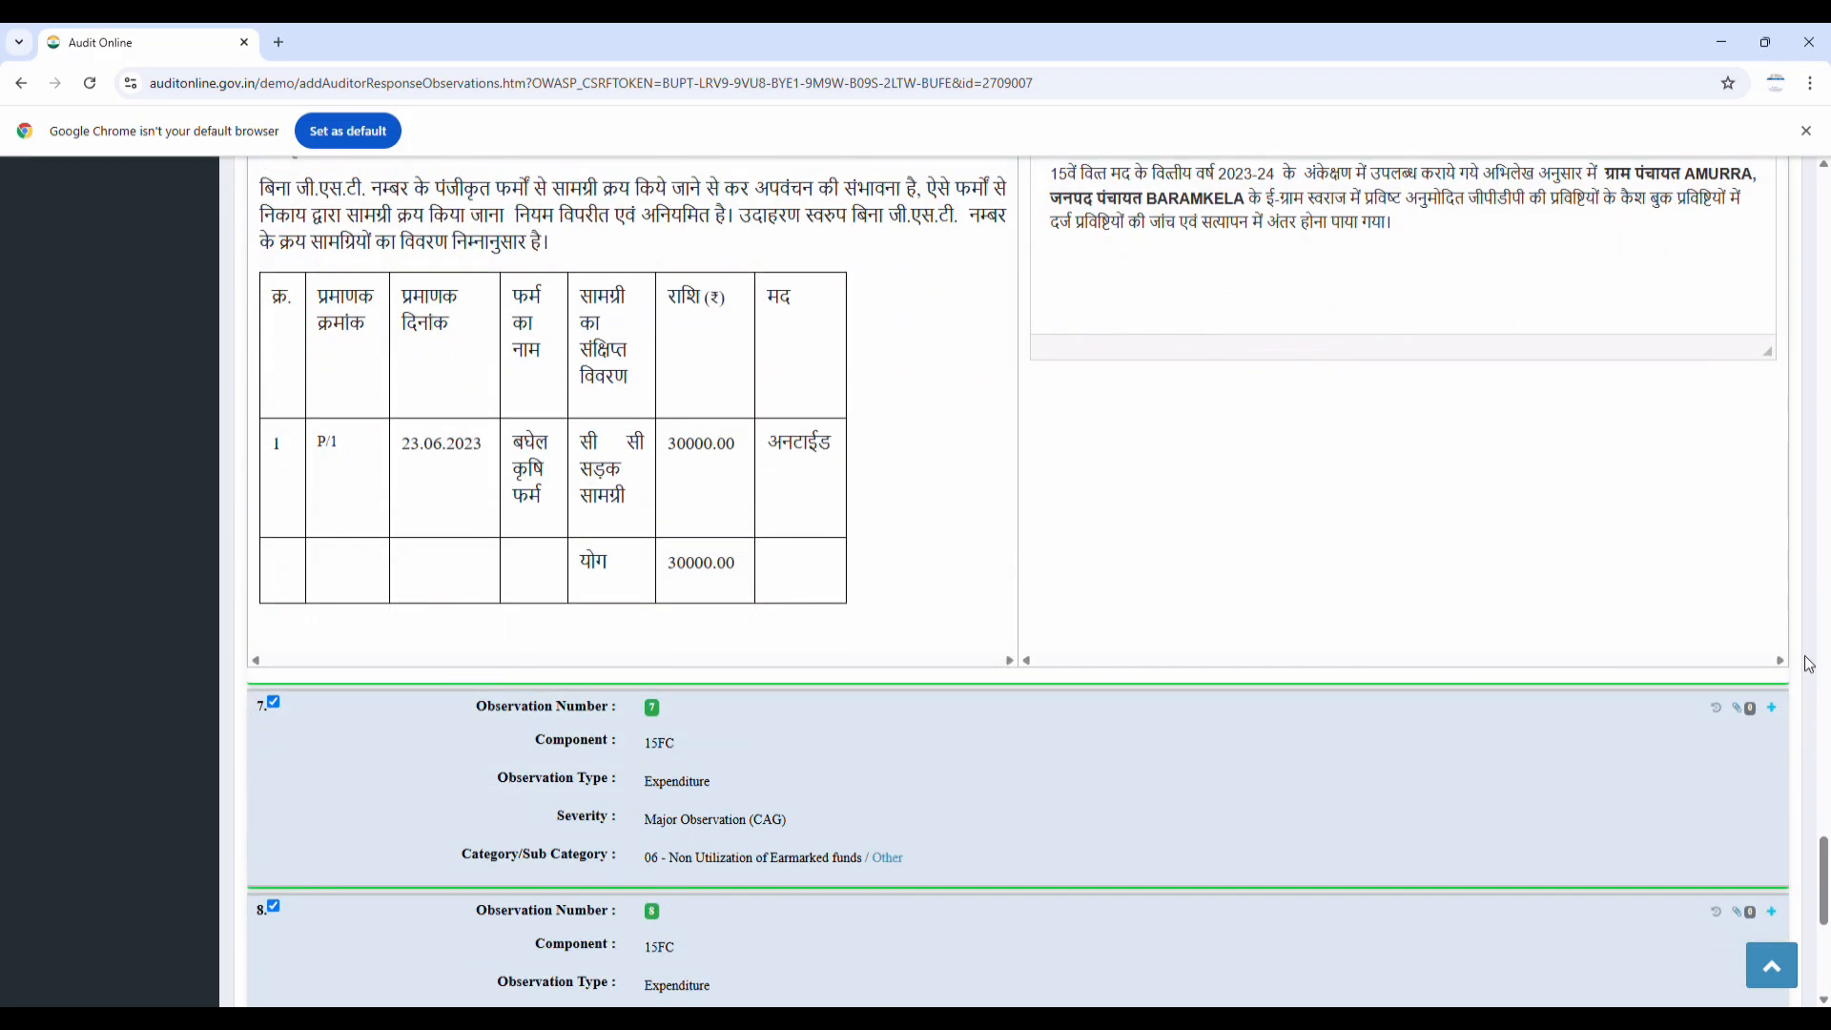
click(1769, 710)
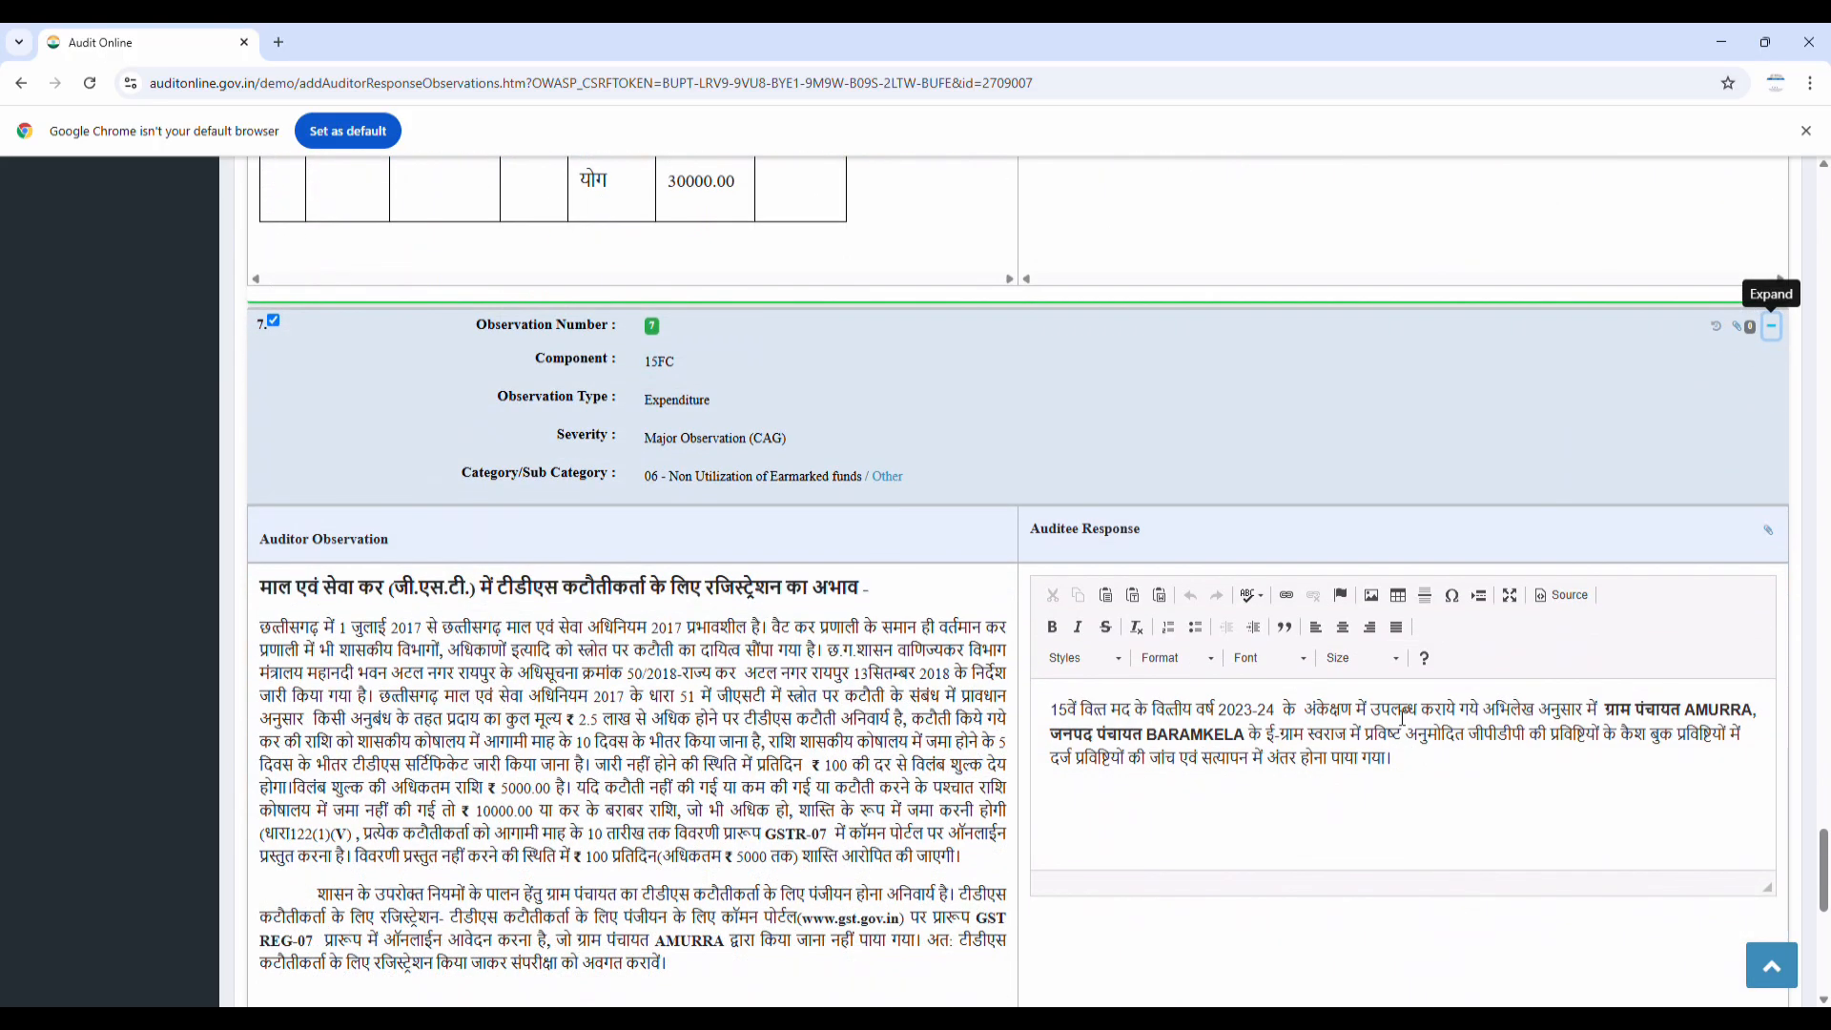
drag(1050, 710, 1466, 760)
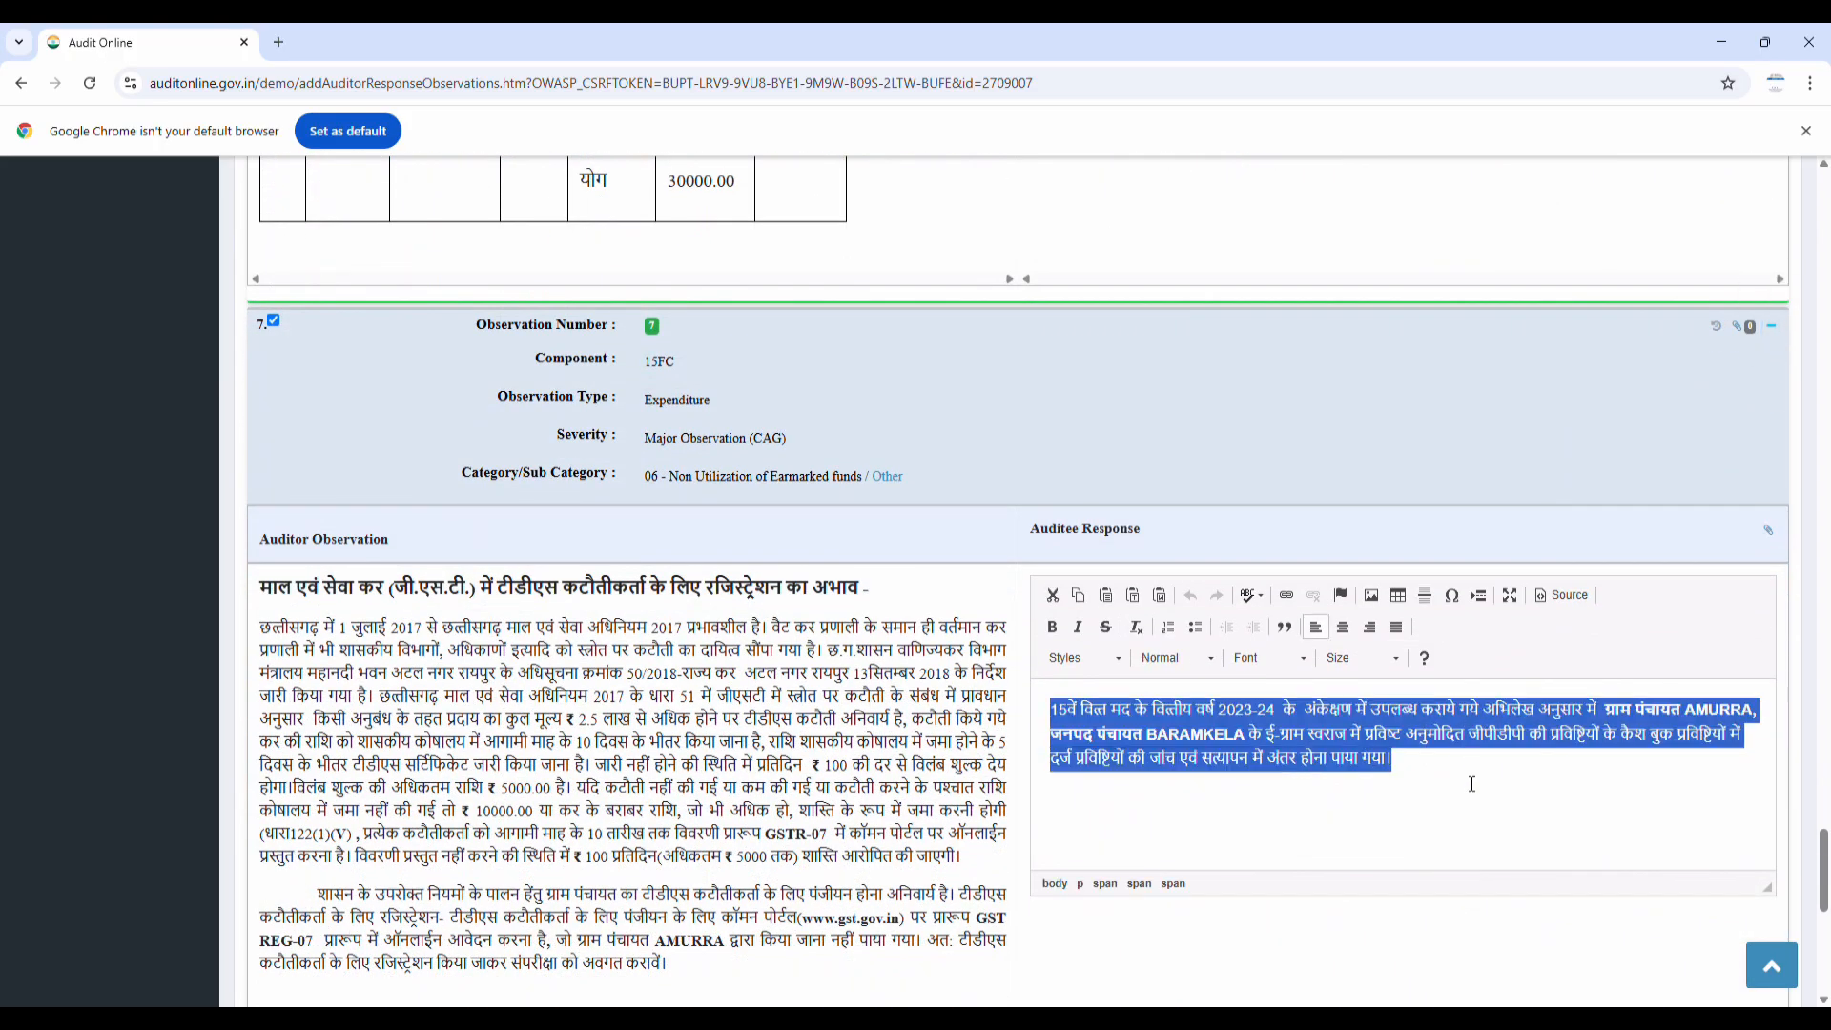
scroll(1473, 755, down, 3)
scroll(1474, 754, down, 1)
click(1227, 570)
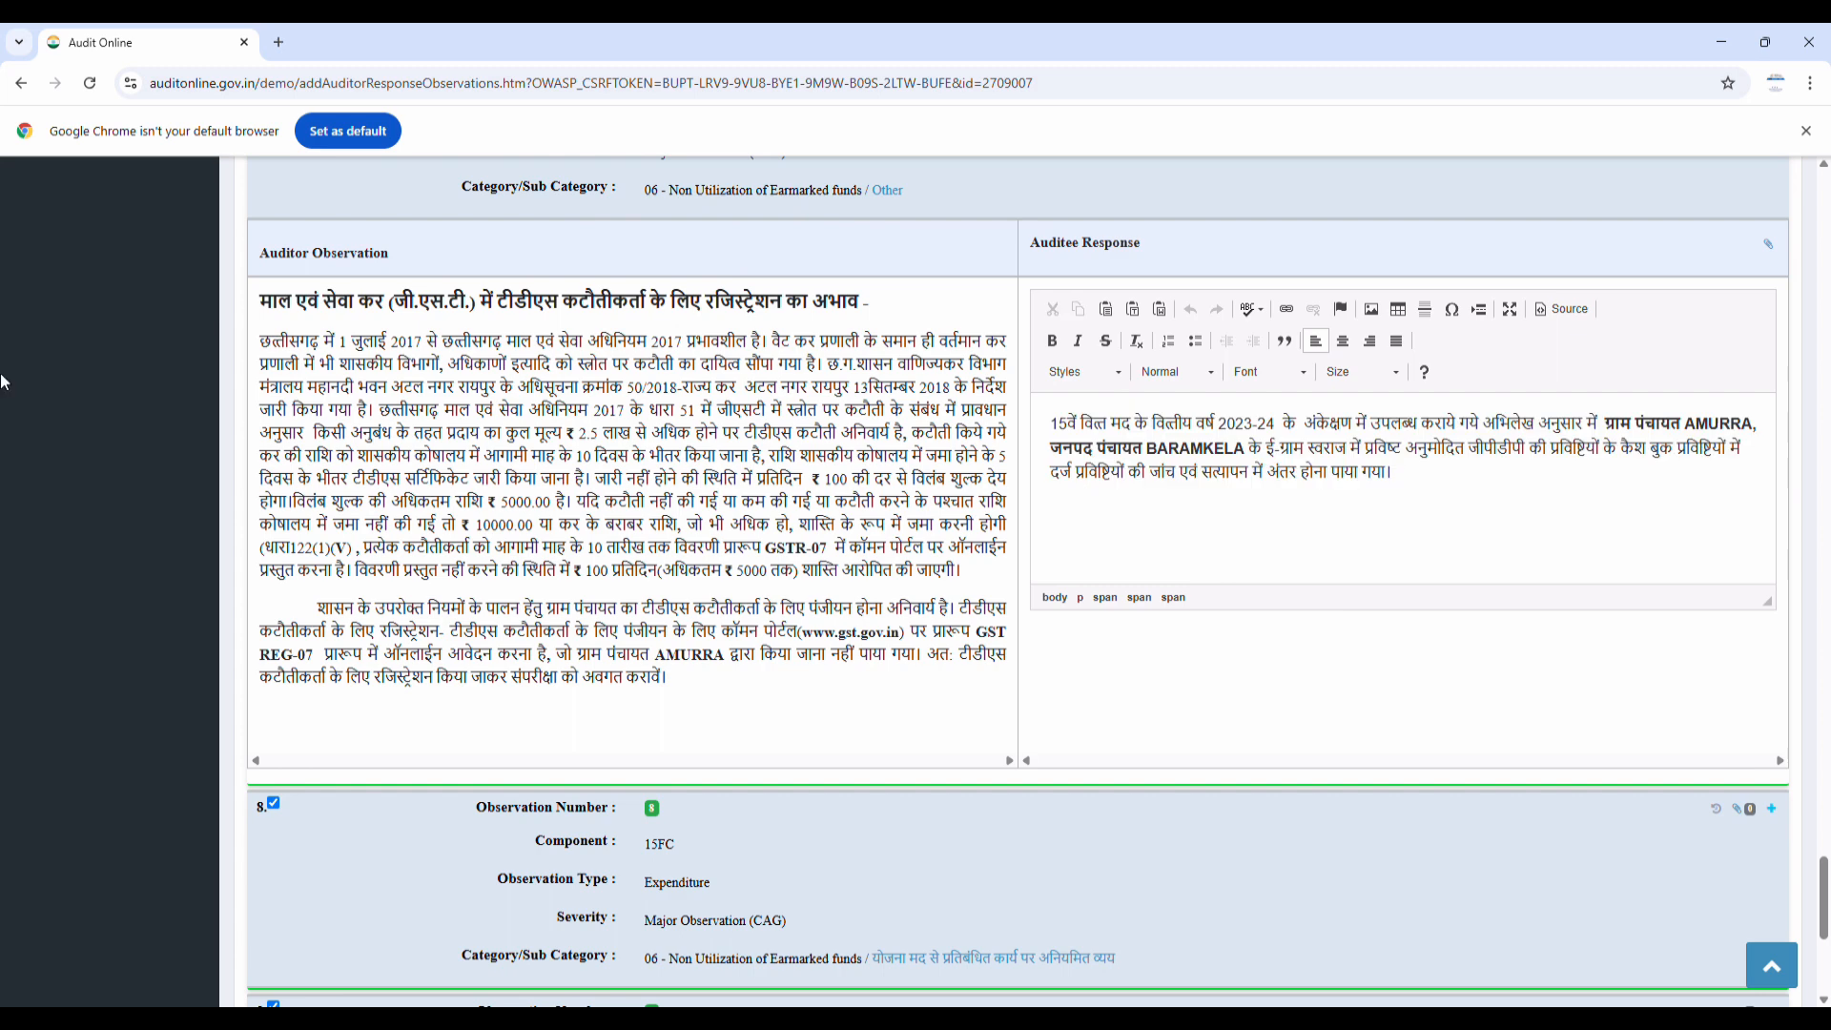
scroll(1608, 715, down, 10)
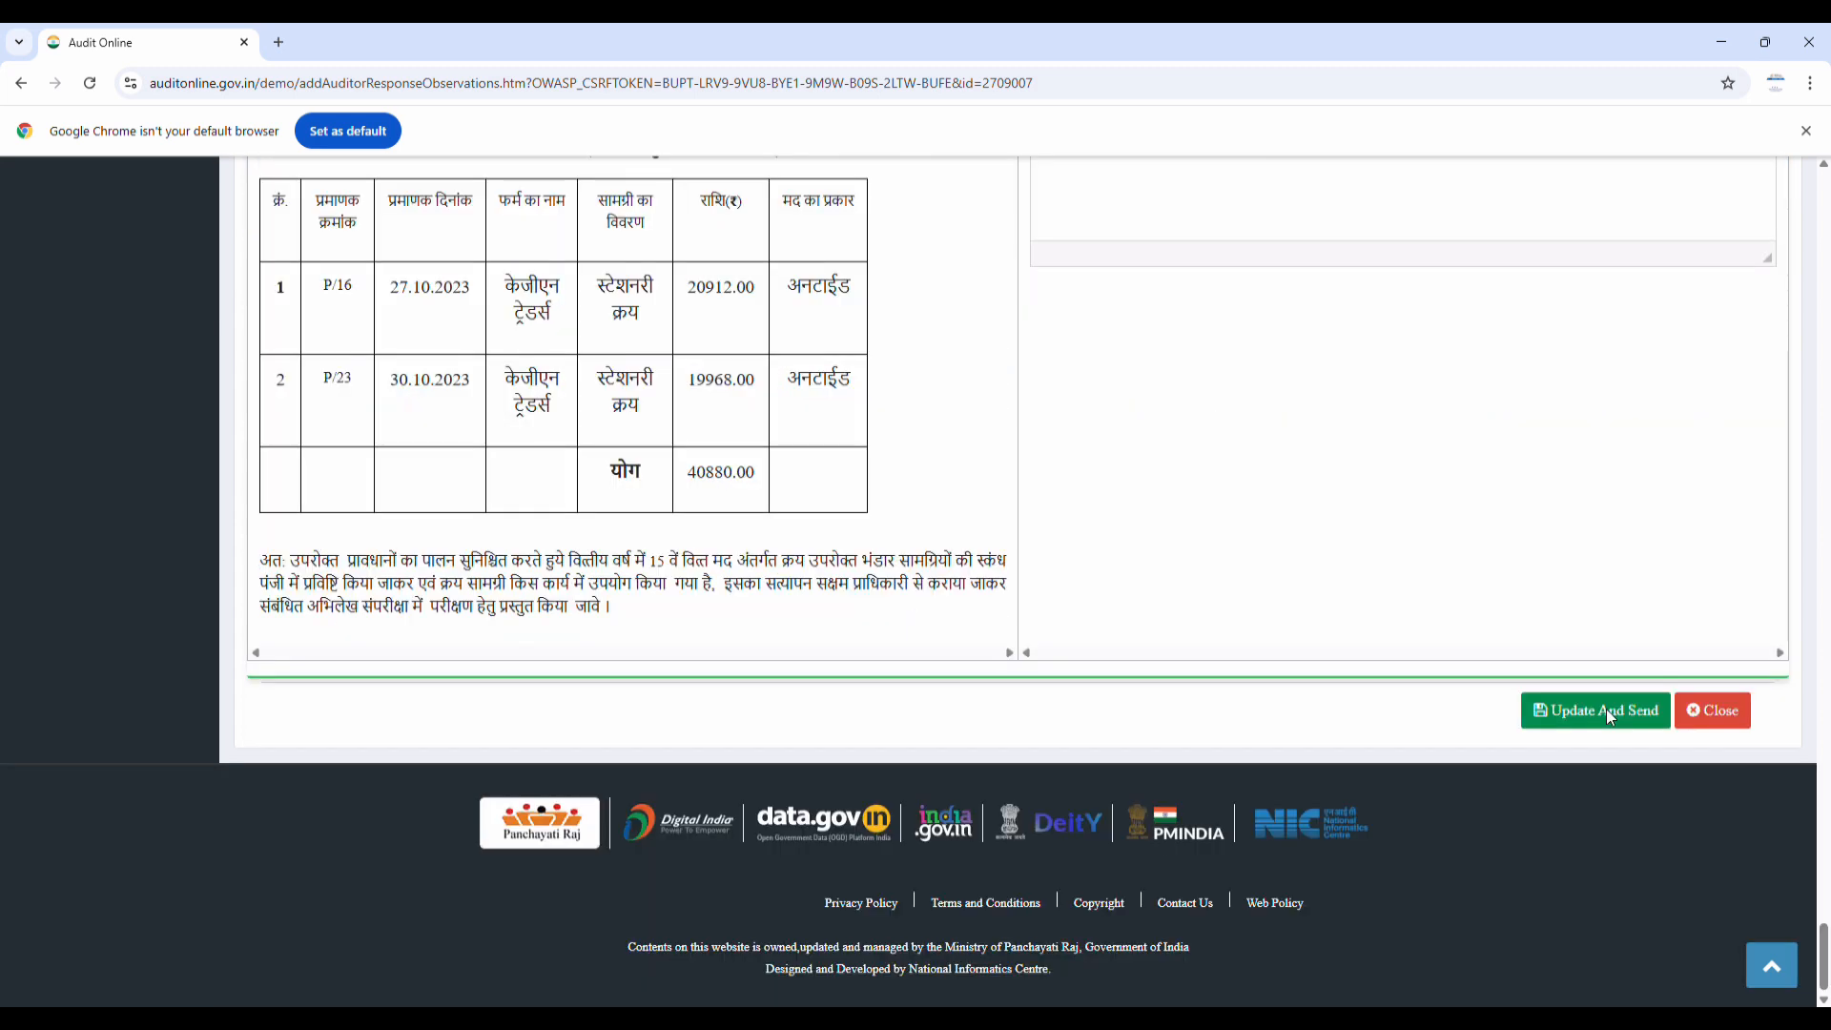
Update the responses and send the task to the Deputy Director in the TO field
click(1607, 712)
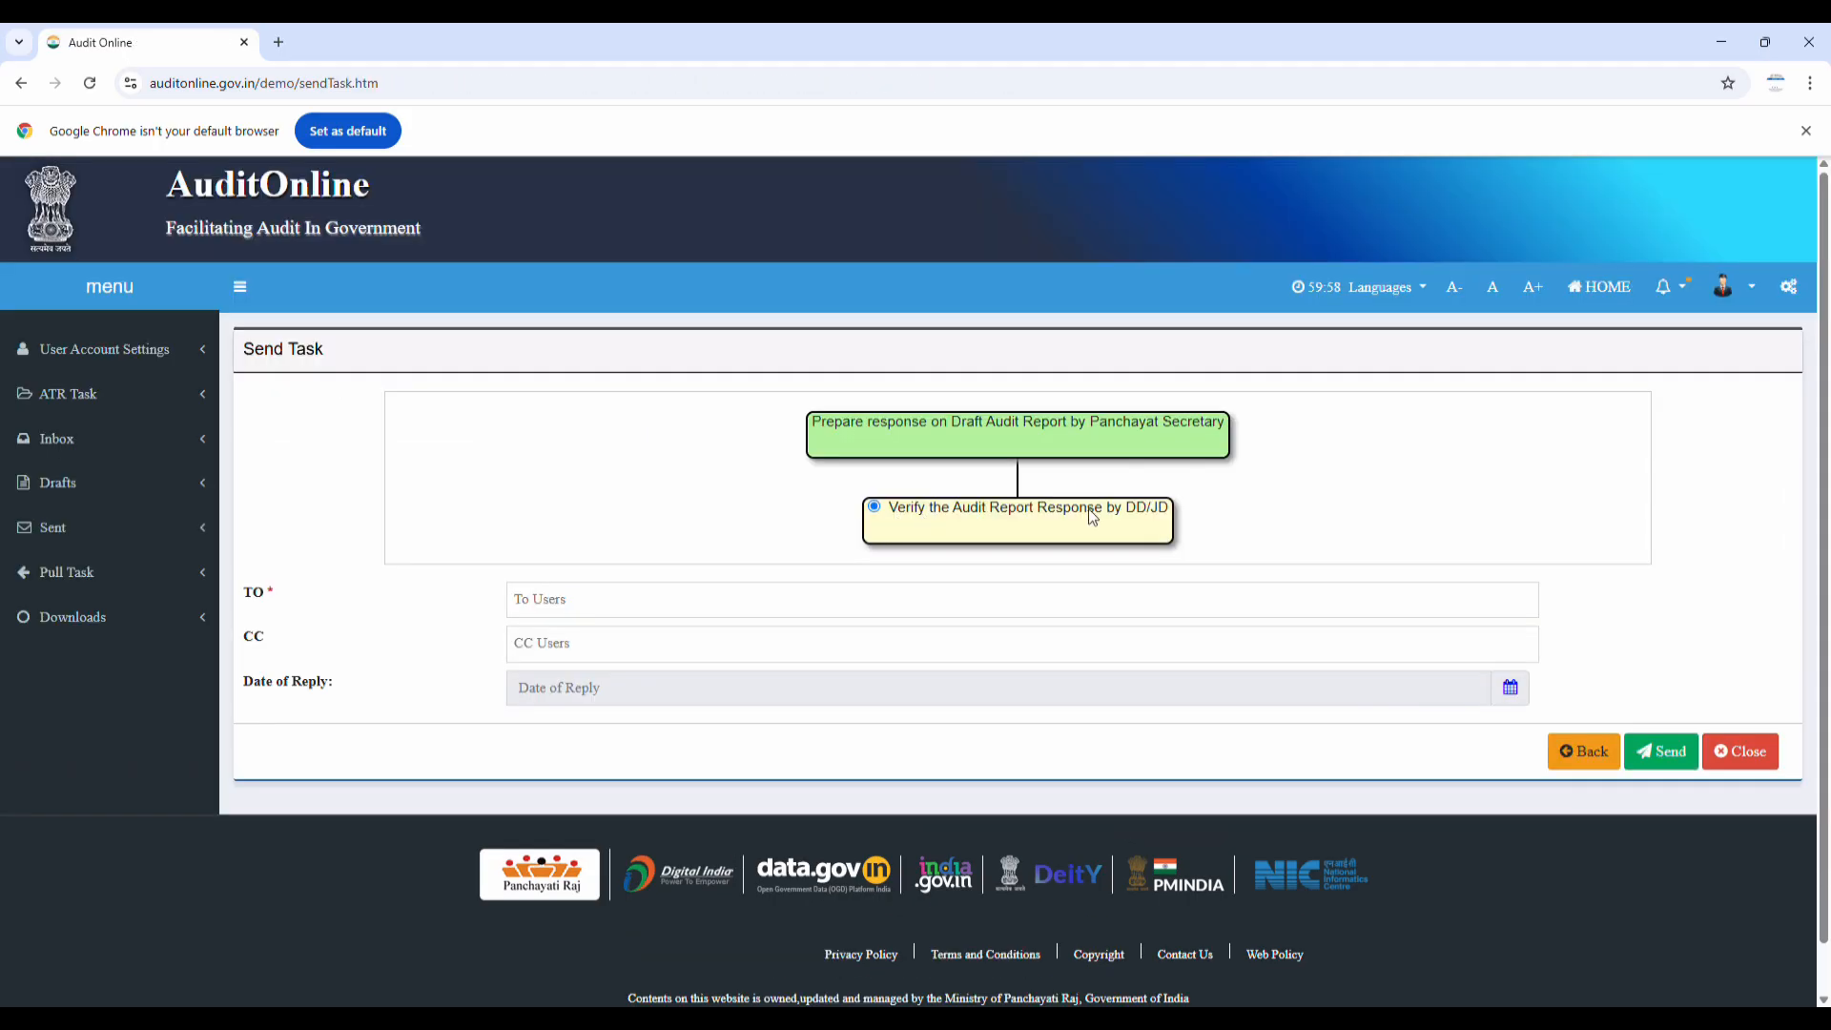
click(630, 614)
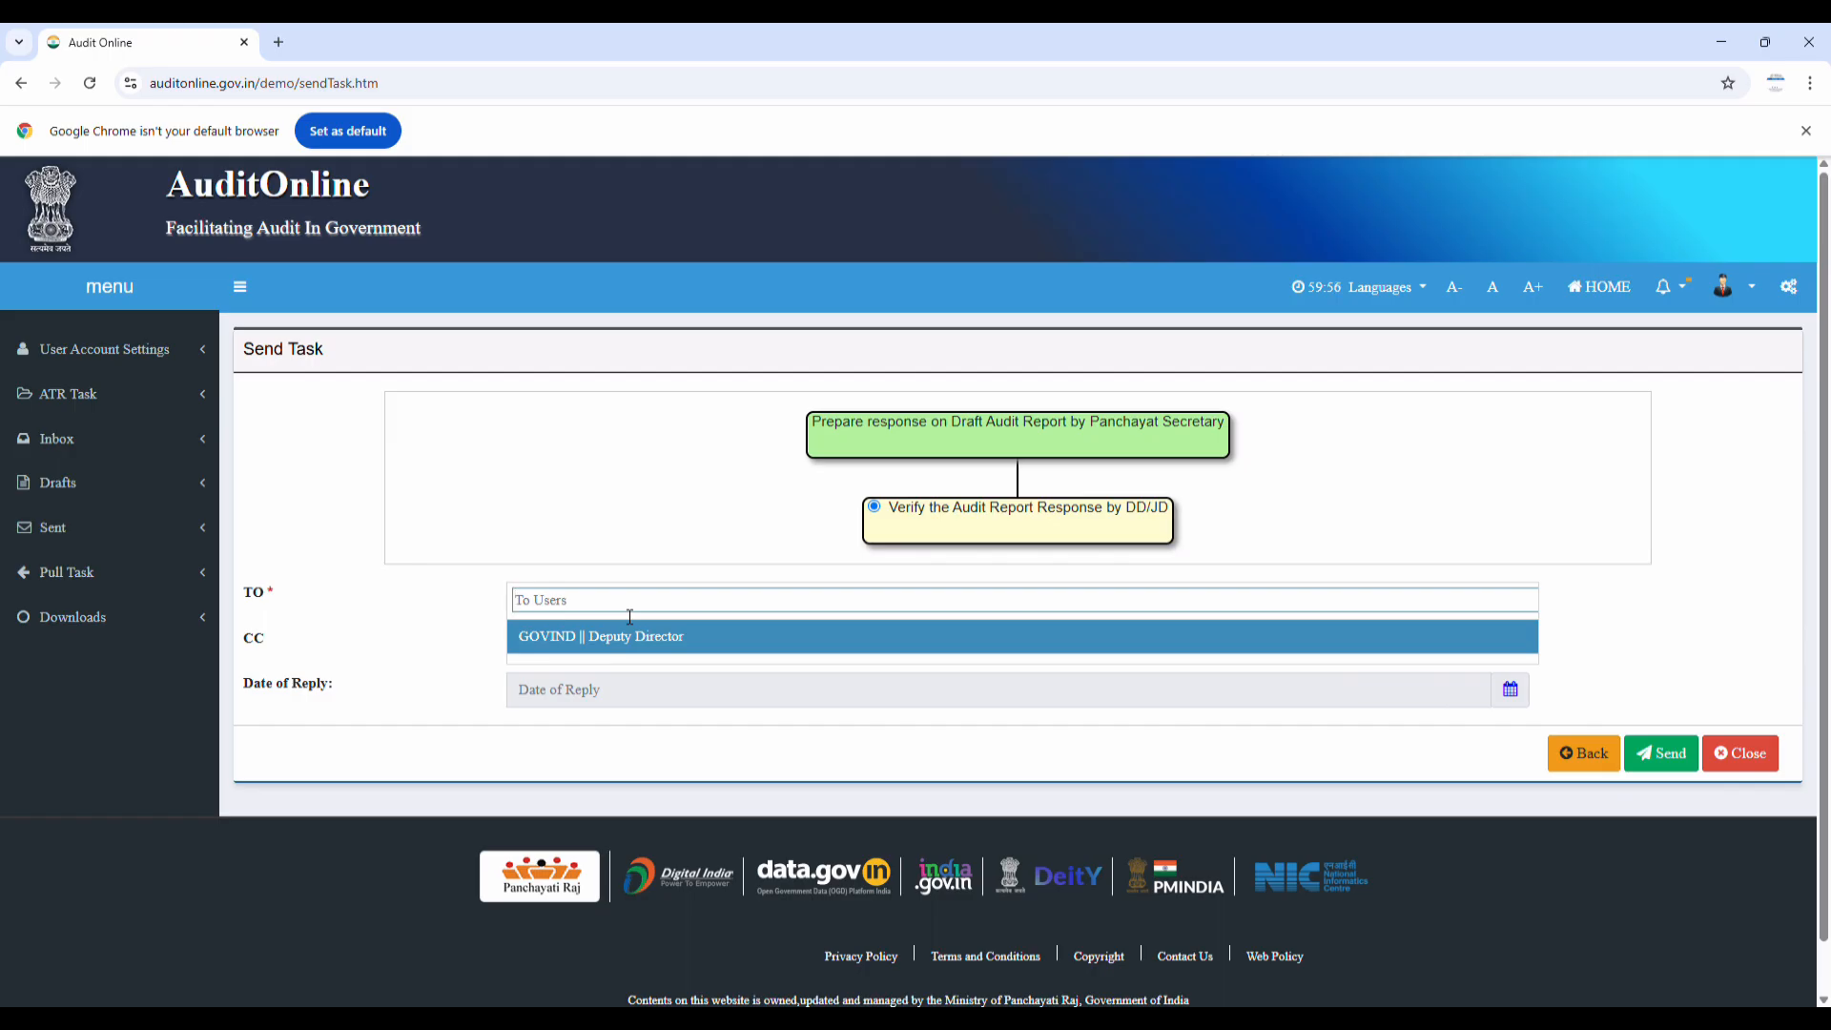
click(624, 648)
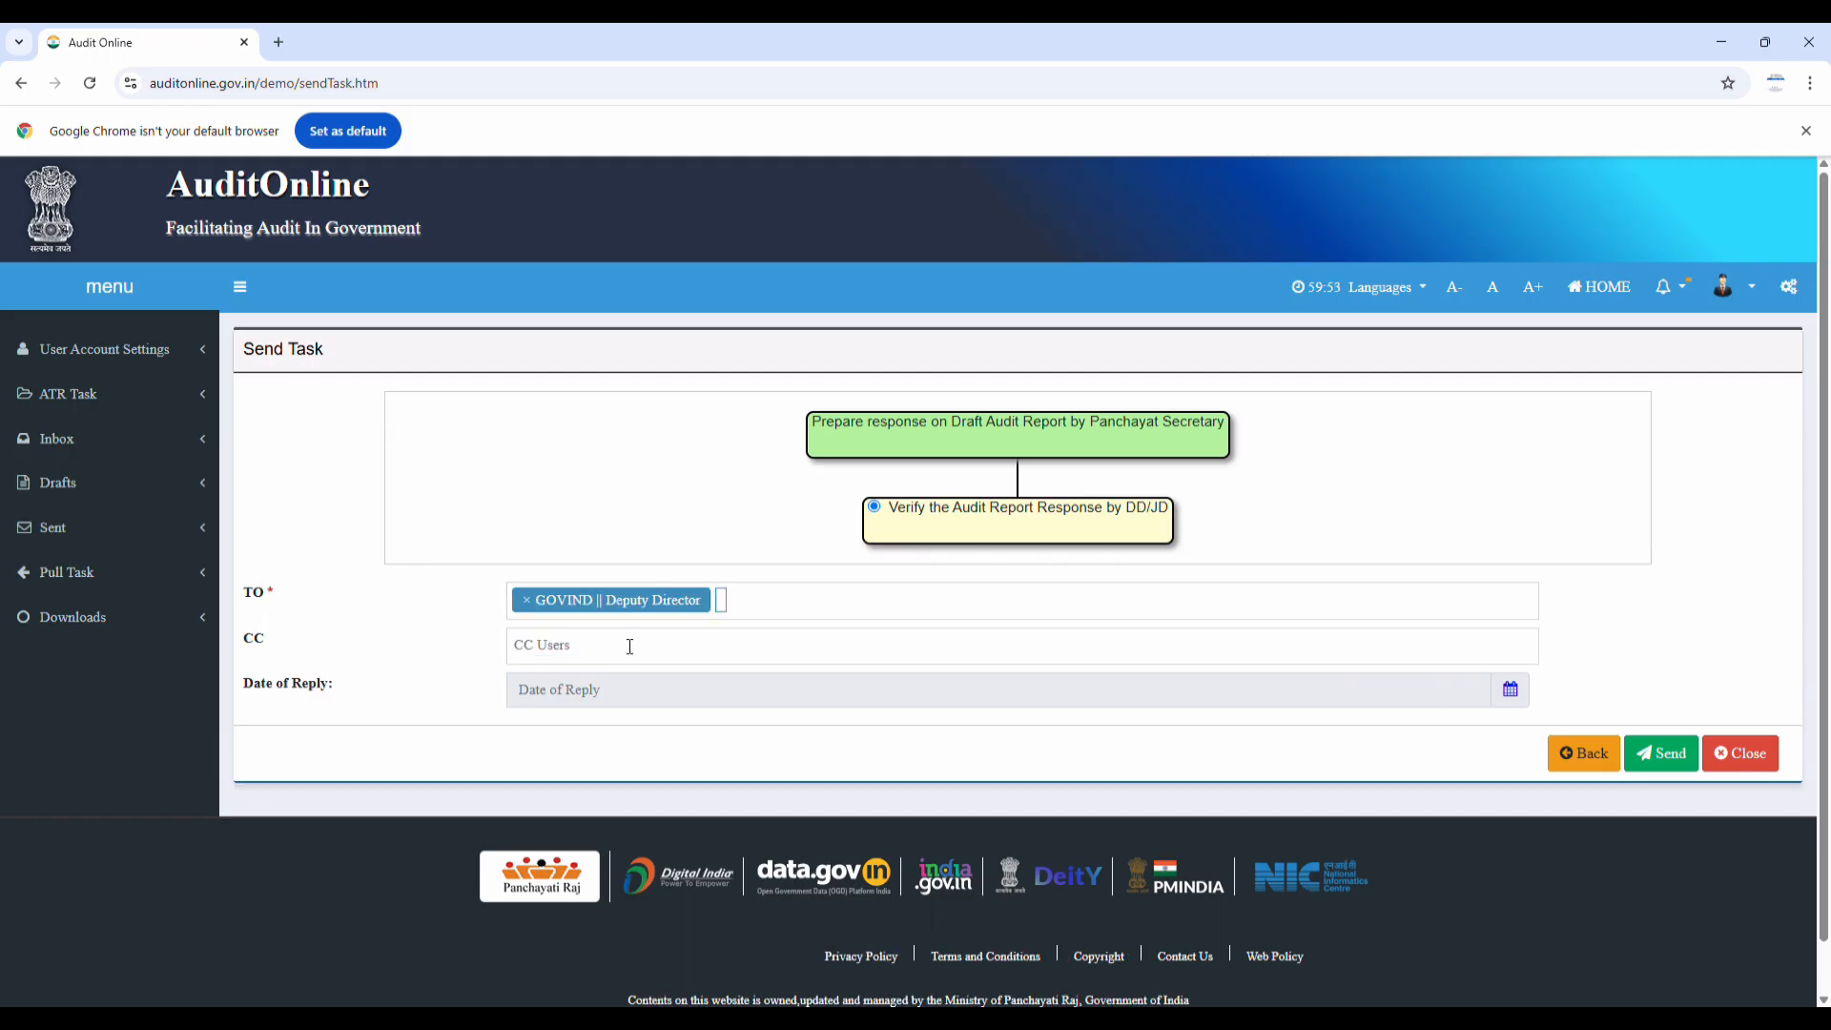
click(639, 649)
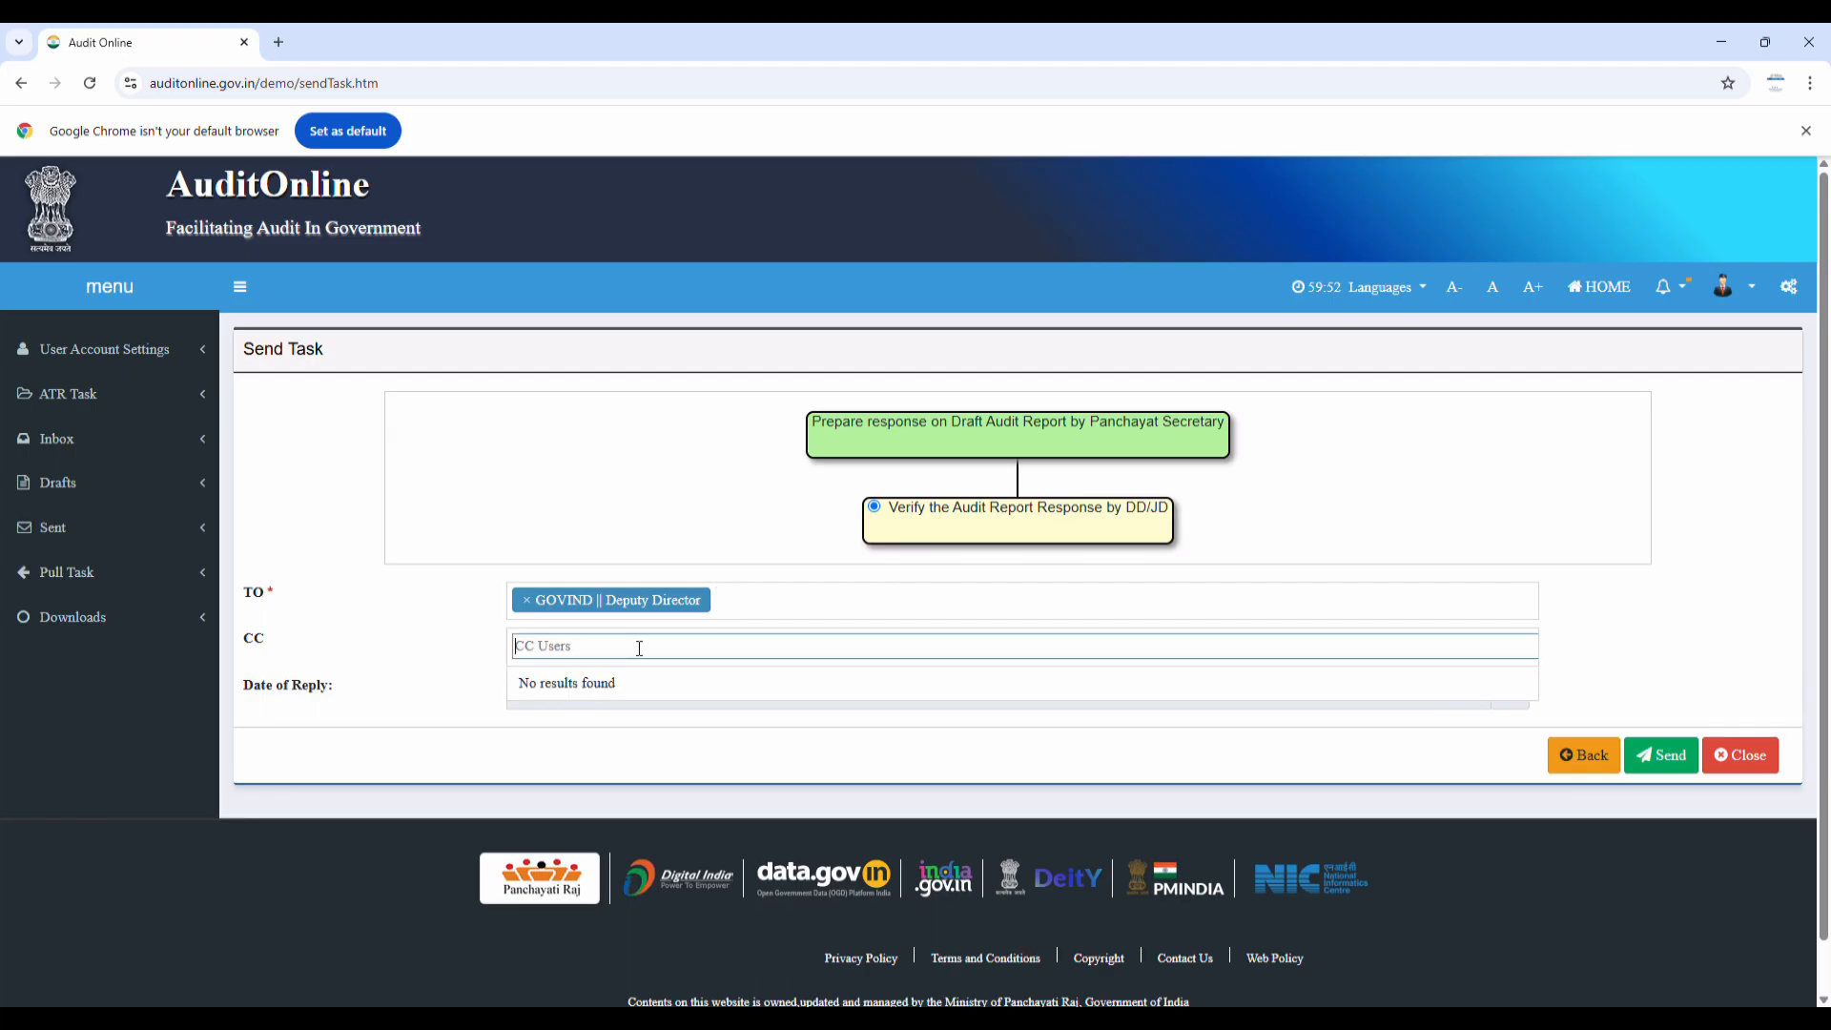
click(750, 605)
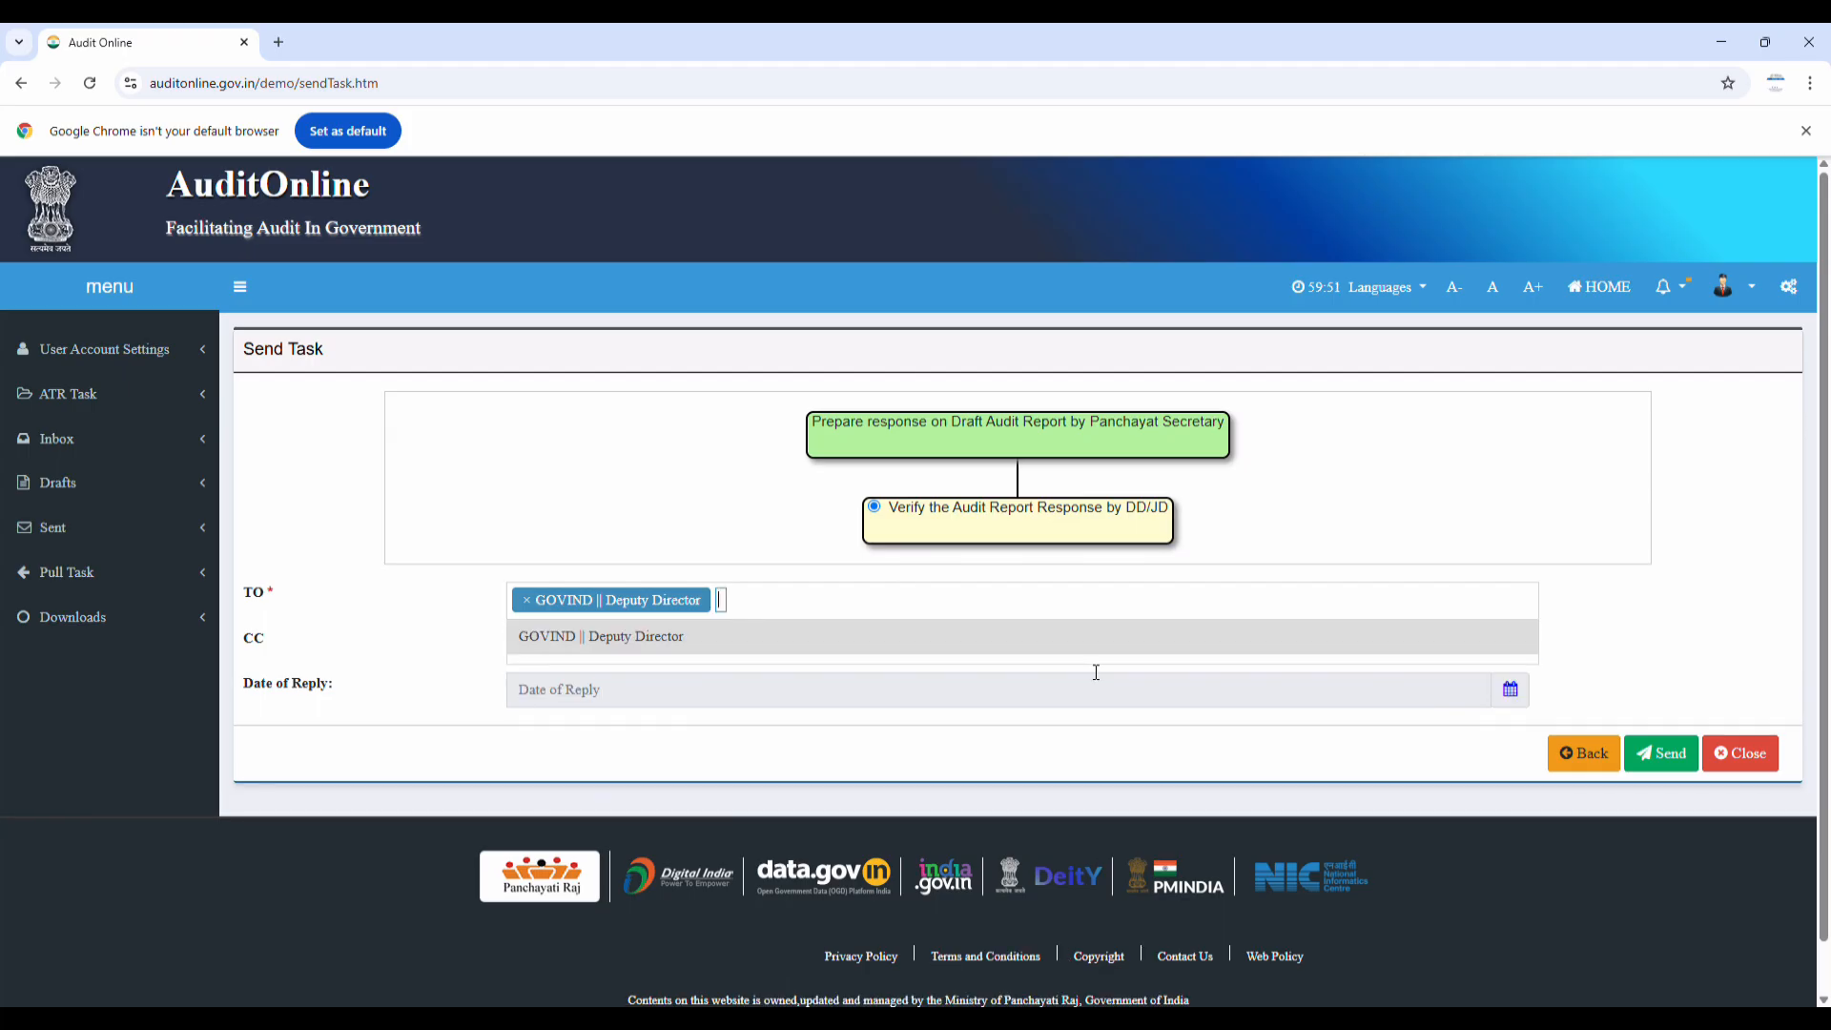
click(1663, 753)
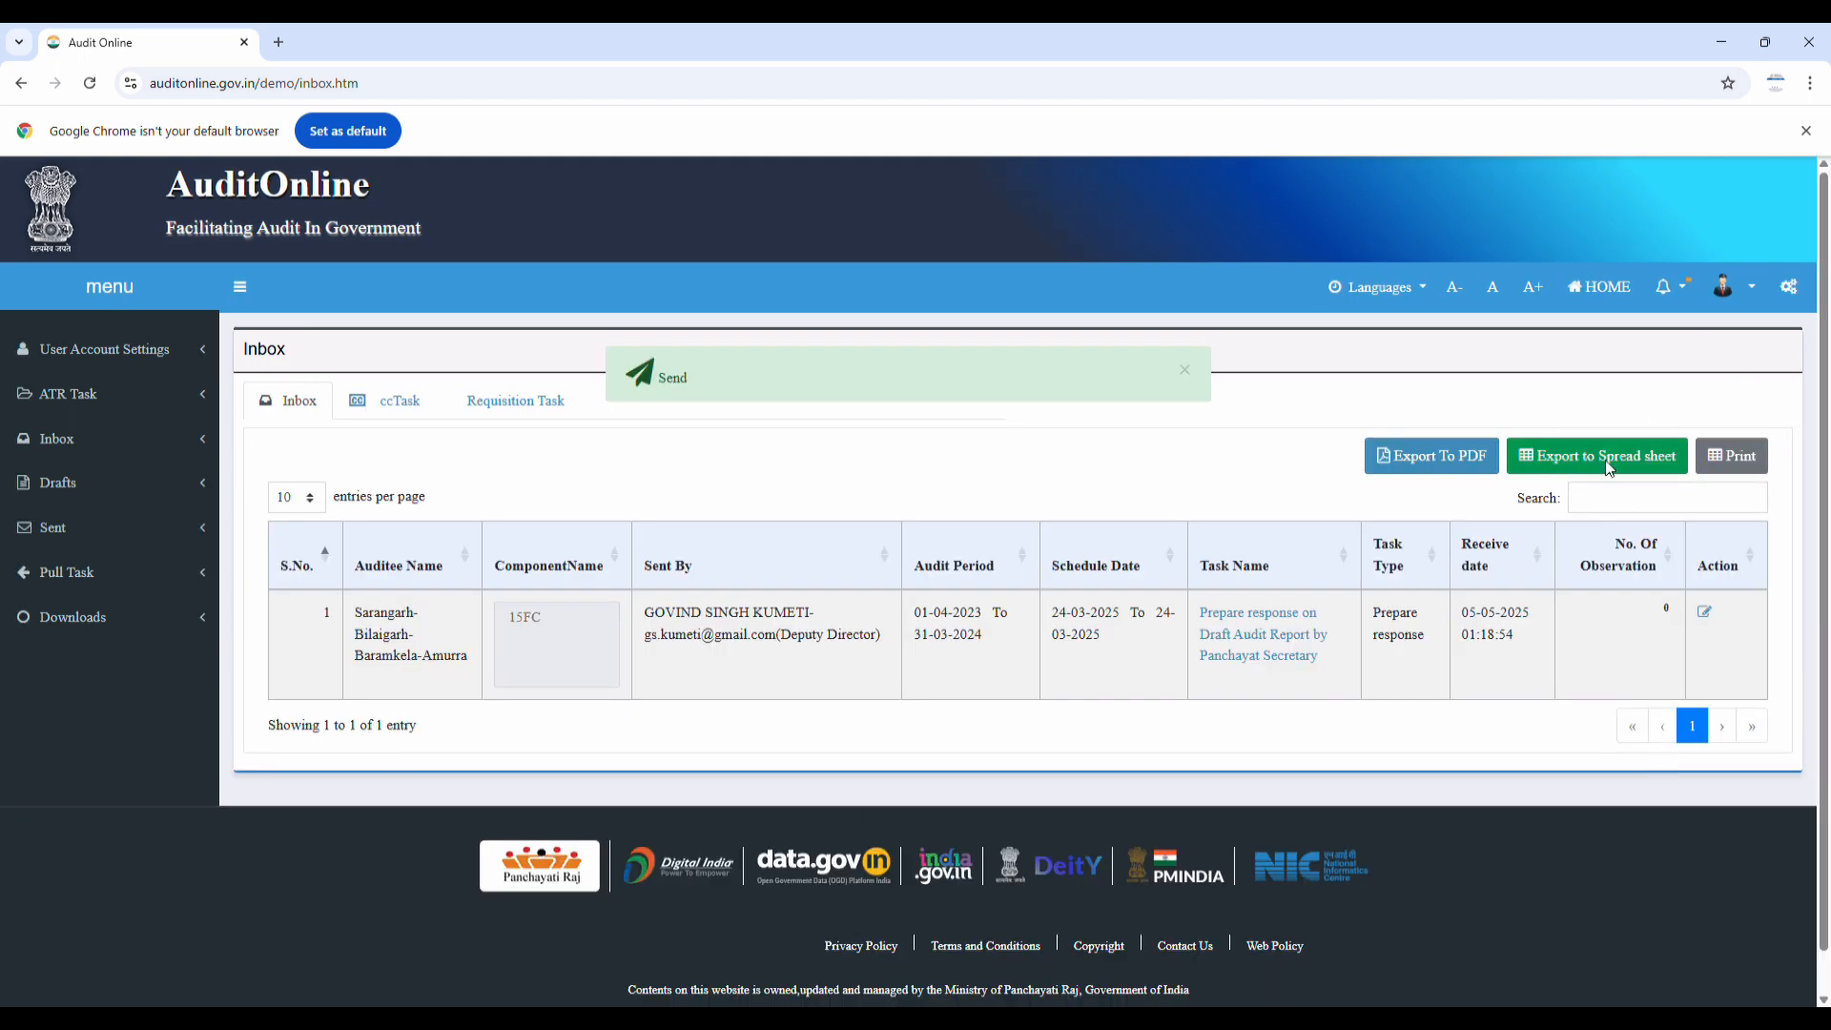
click(1759, 293)
Log out and log back in with the Deputy Director's credentials
click(1747, 539)
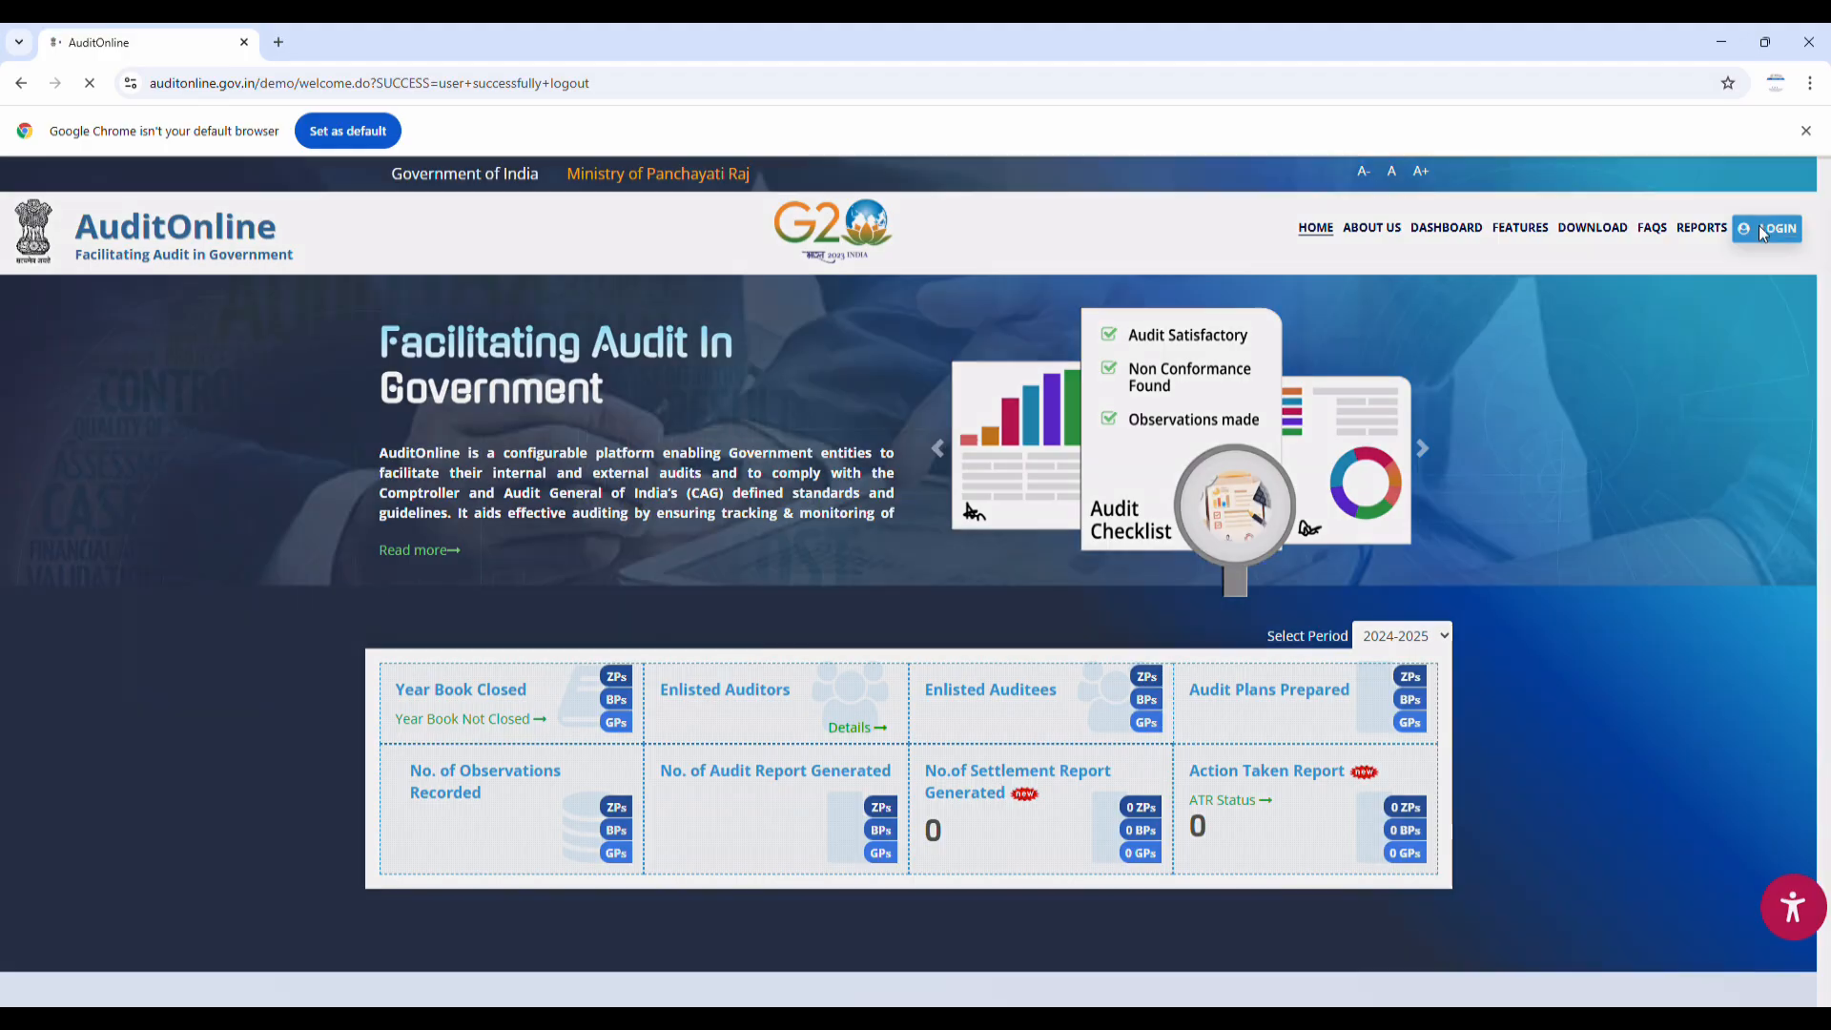
click(1762, 231)
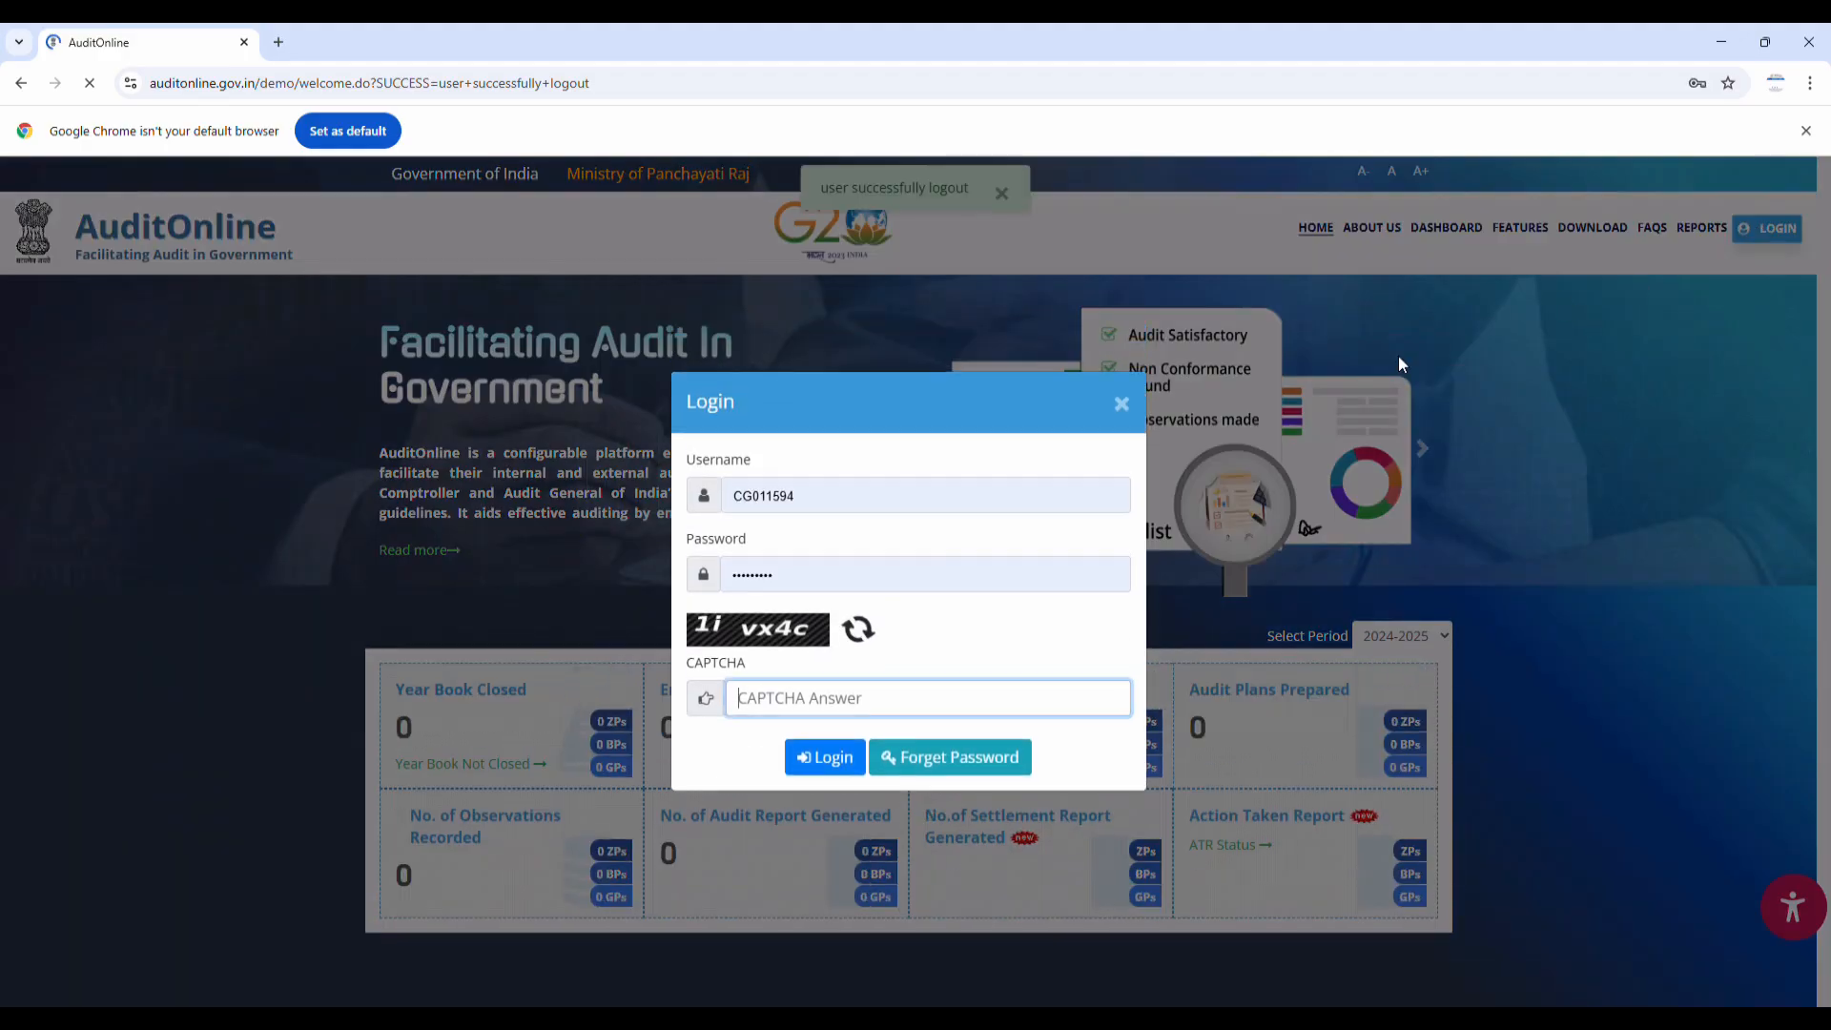
click(887, 501)
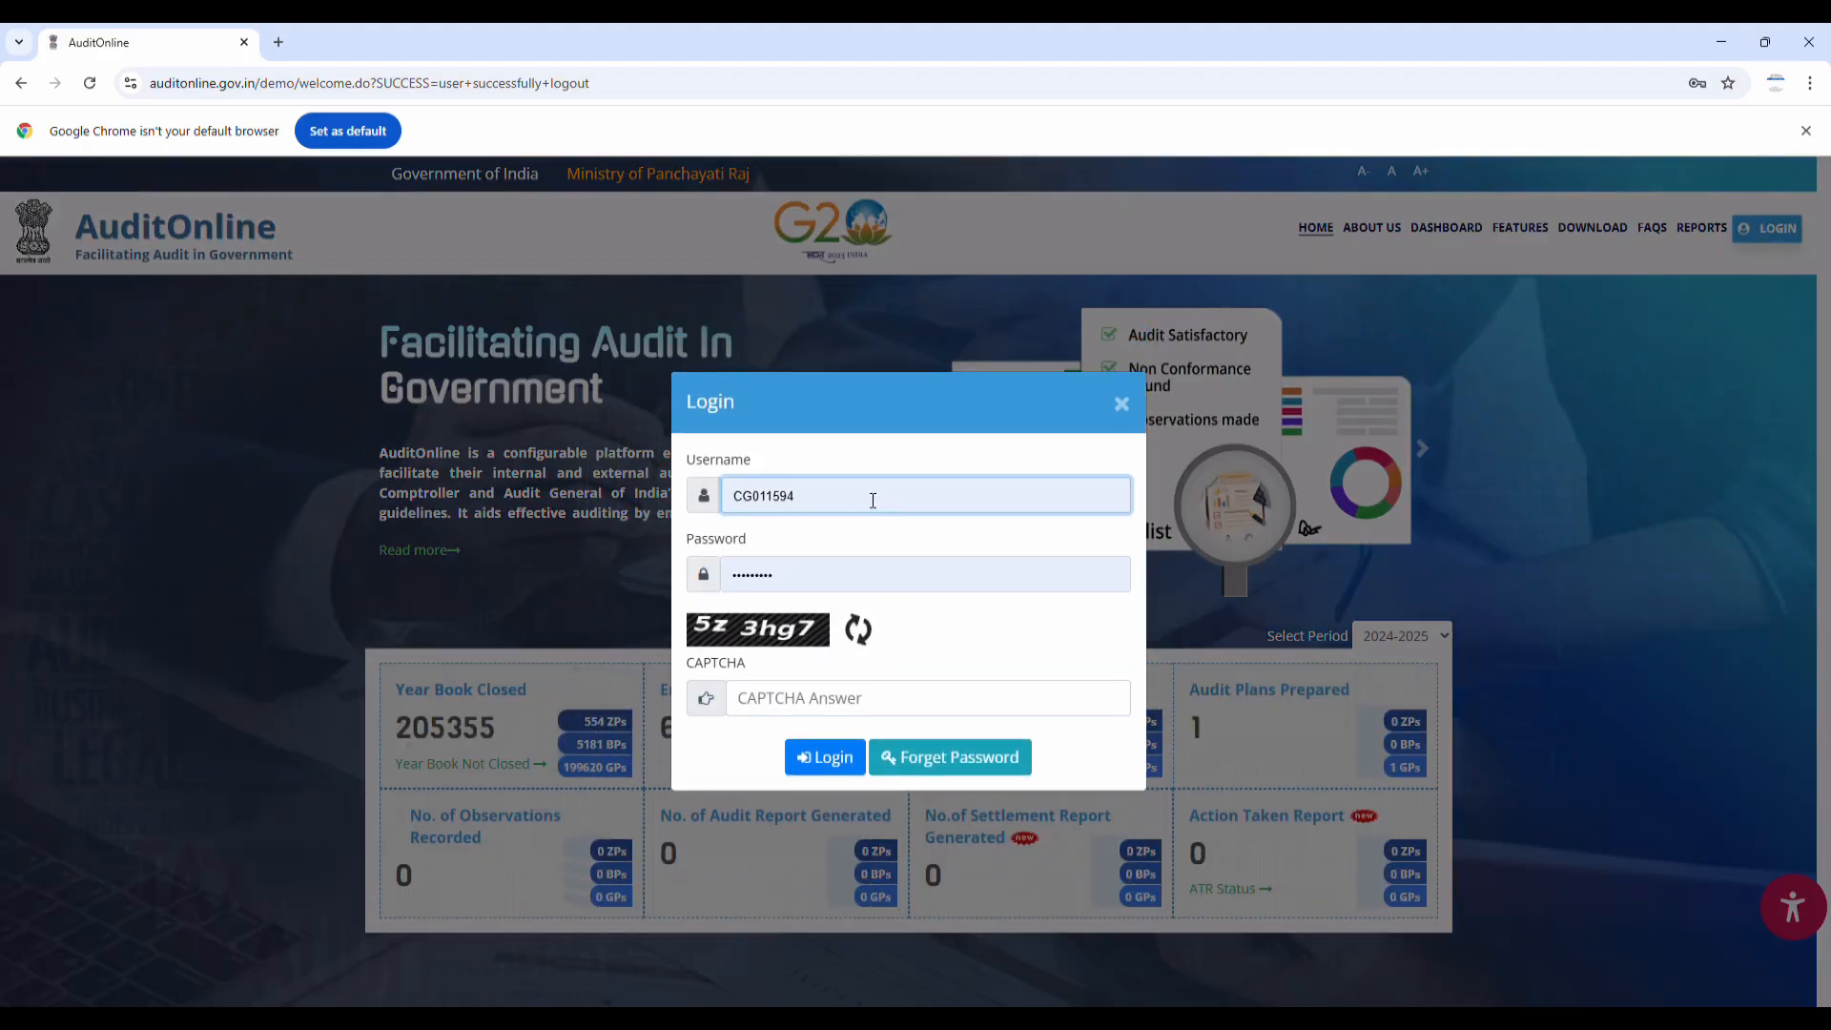
click(815, 755)
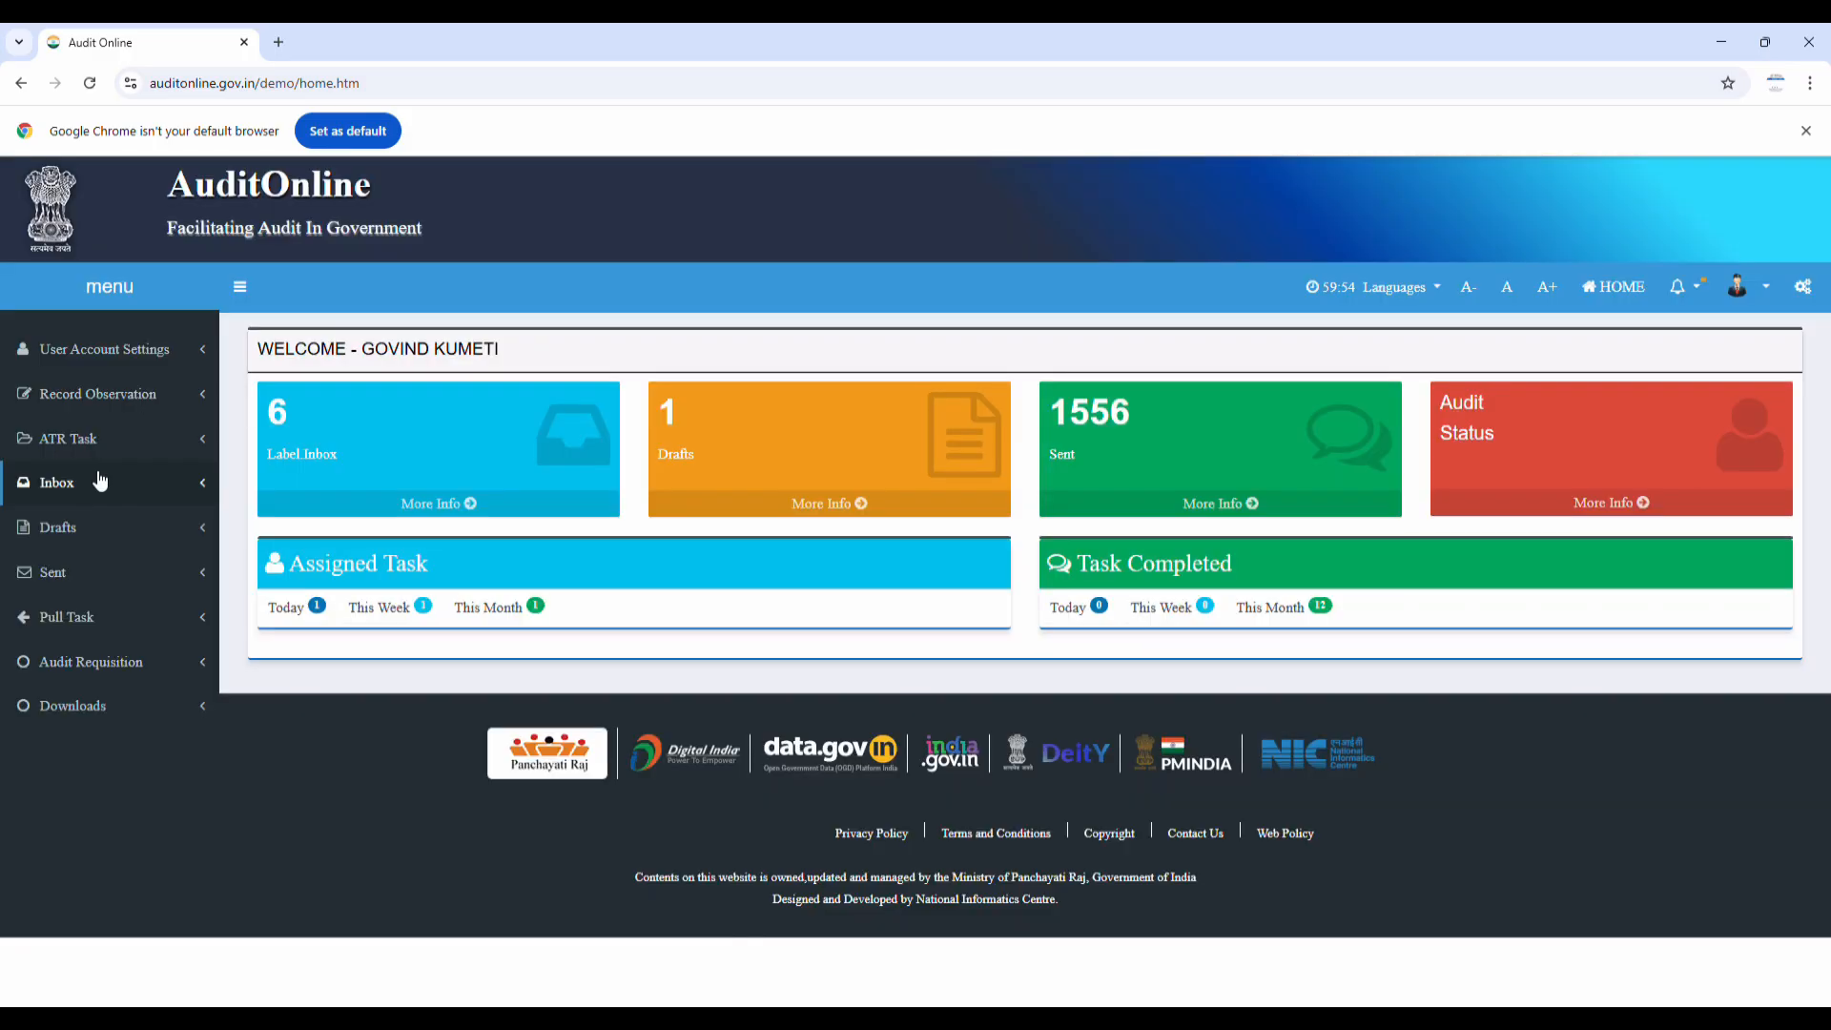
From the Inbox, open the row 6 task 'Verify the Audit Report Response by DD/JD'
click(59, 490)
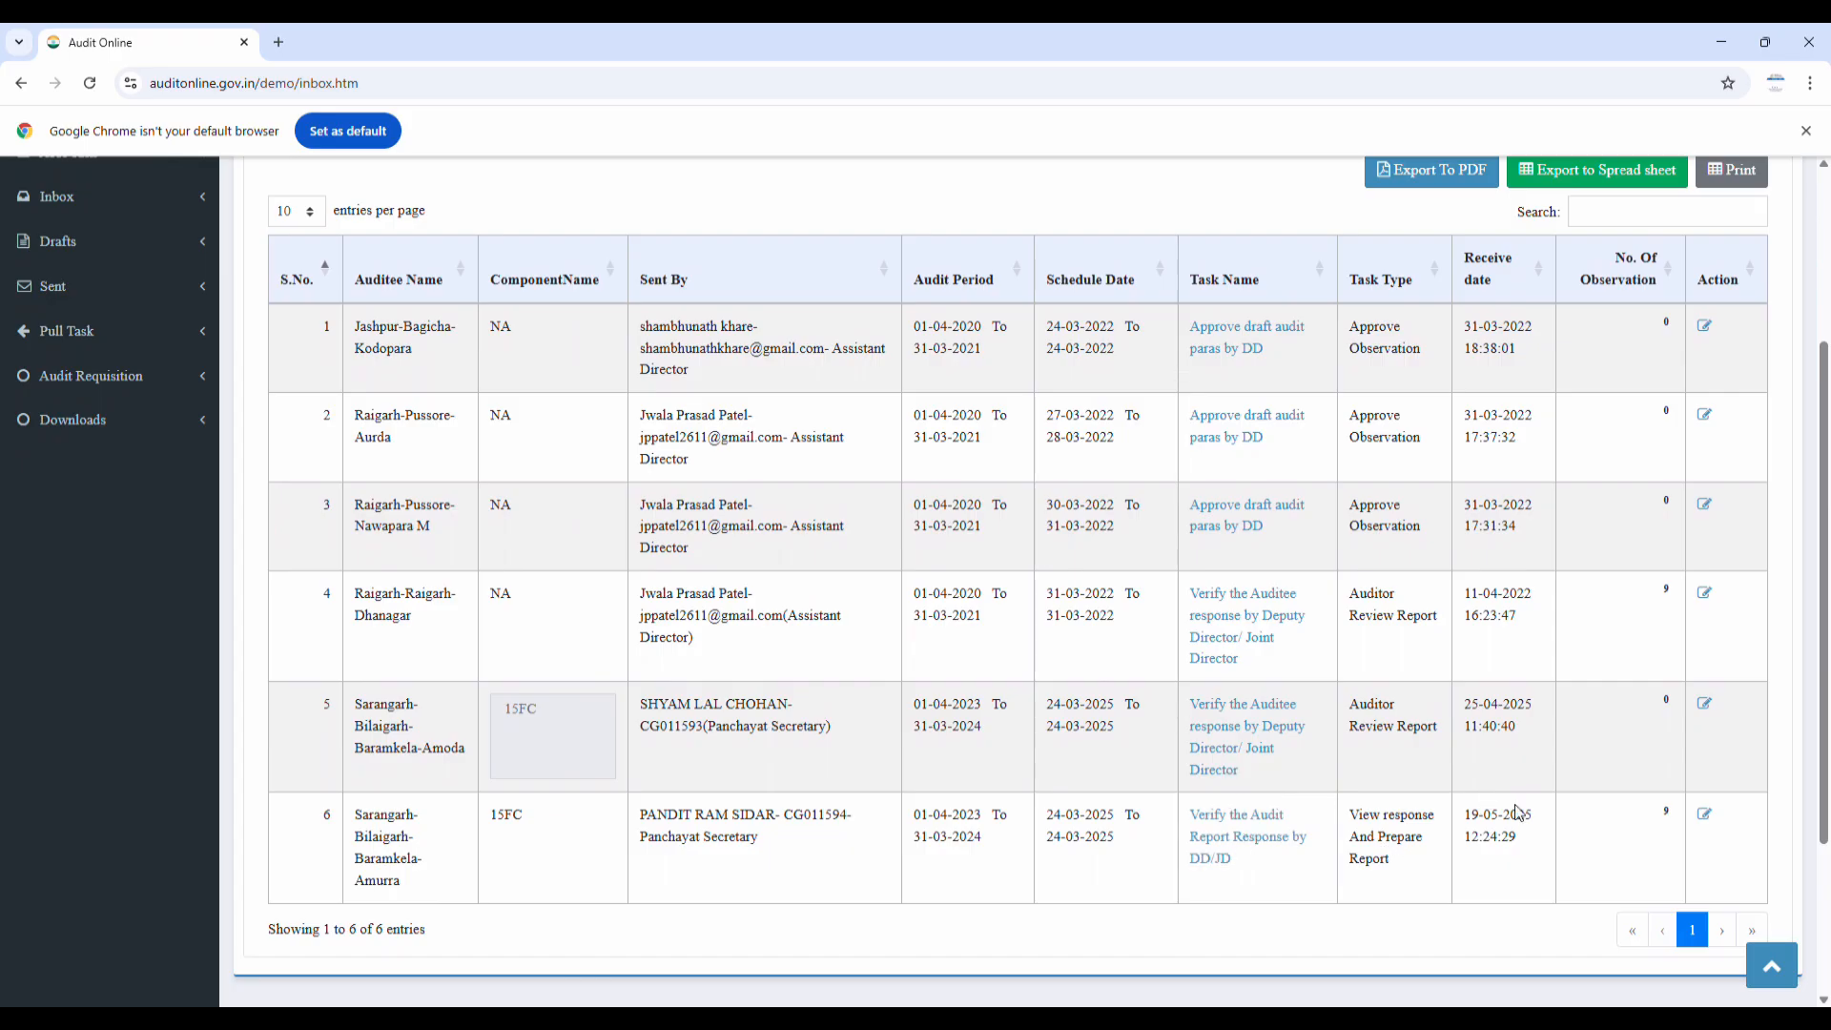
click(1227, 843)
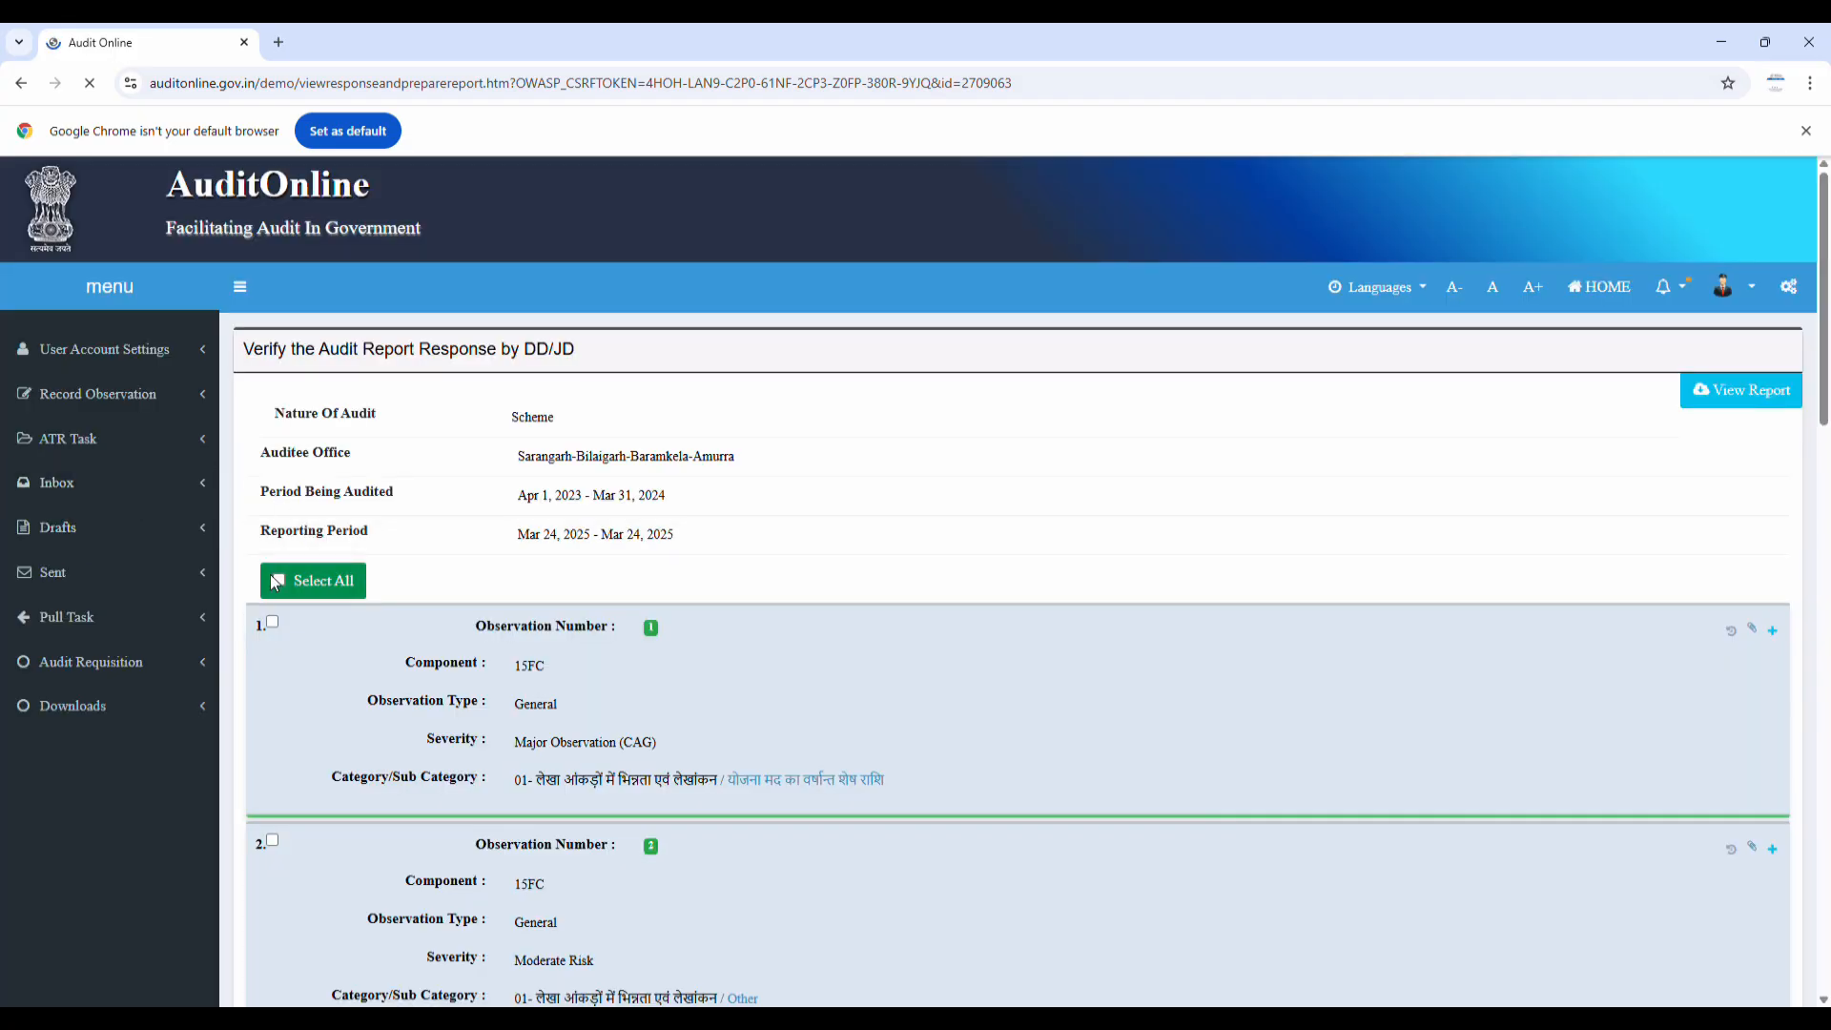
Tick all observations and expand observations 1, 3 and 4 for review
click(274, 581)
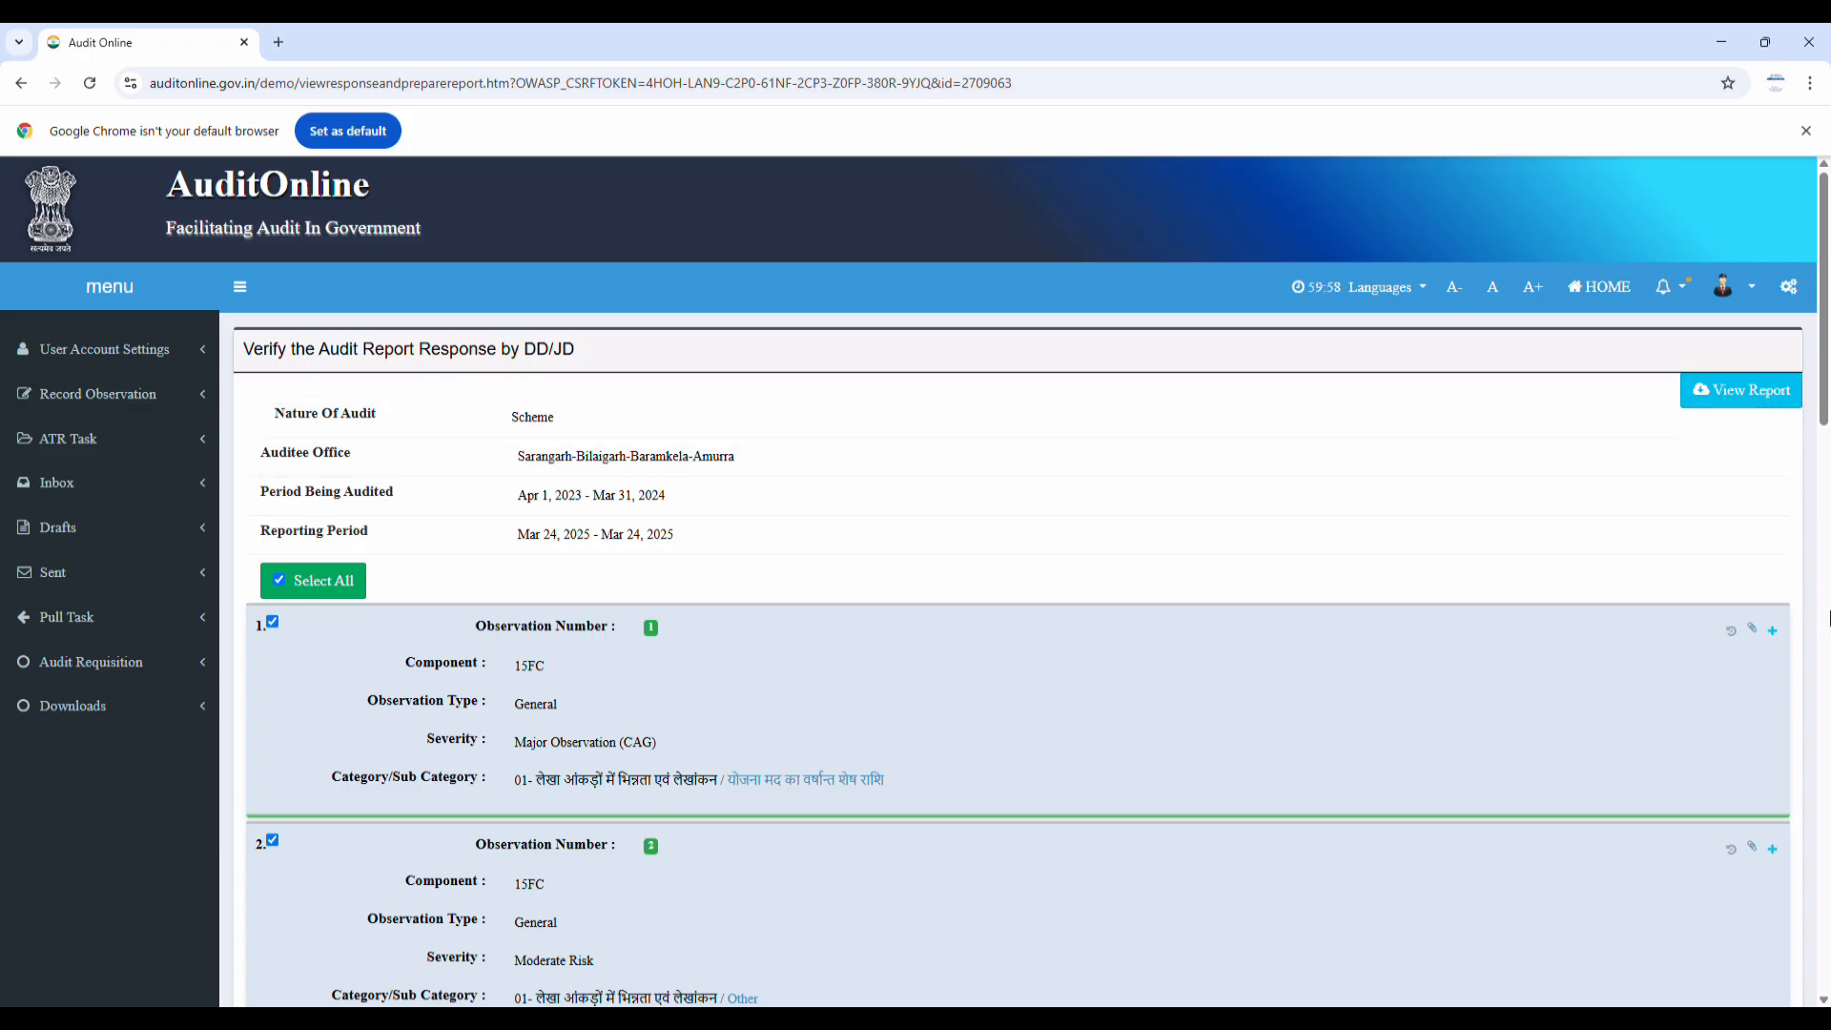
click(1771, 629)
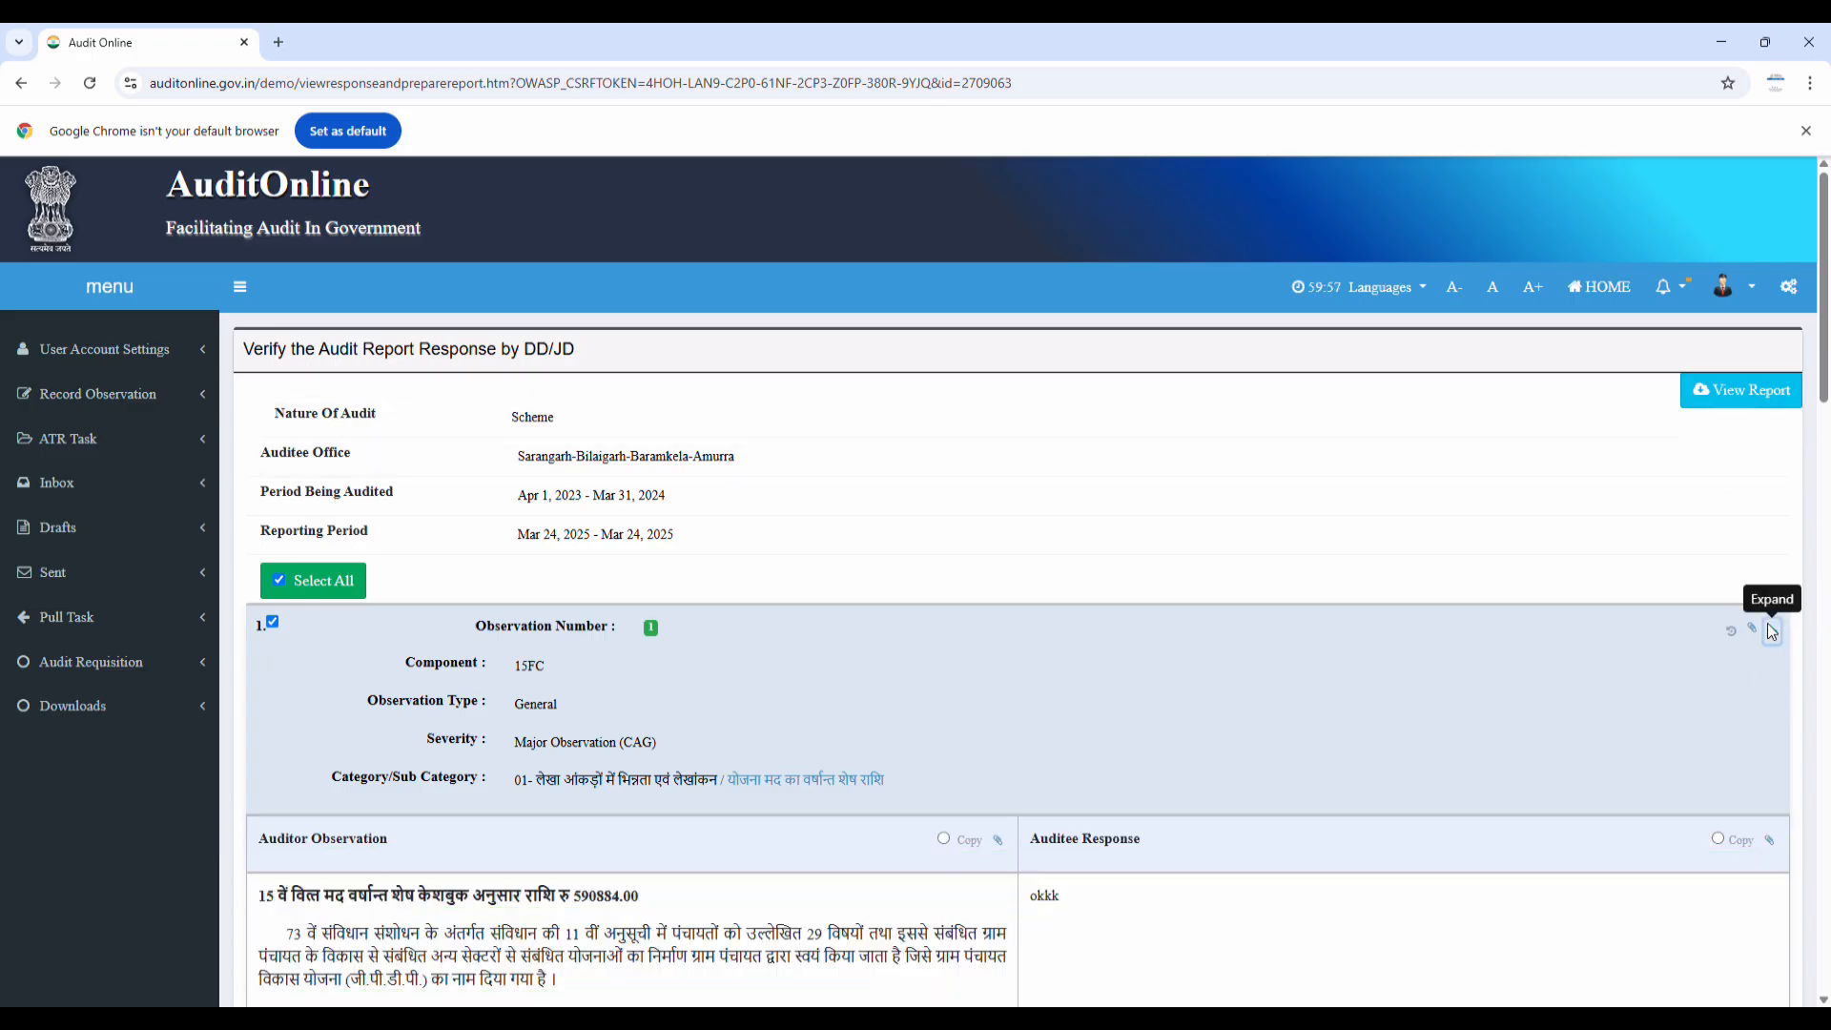
scroll(1392, 543, down, 4)
scroll(1169, 490, down, 3)
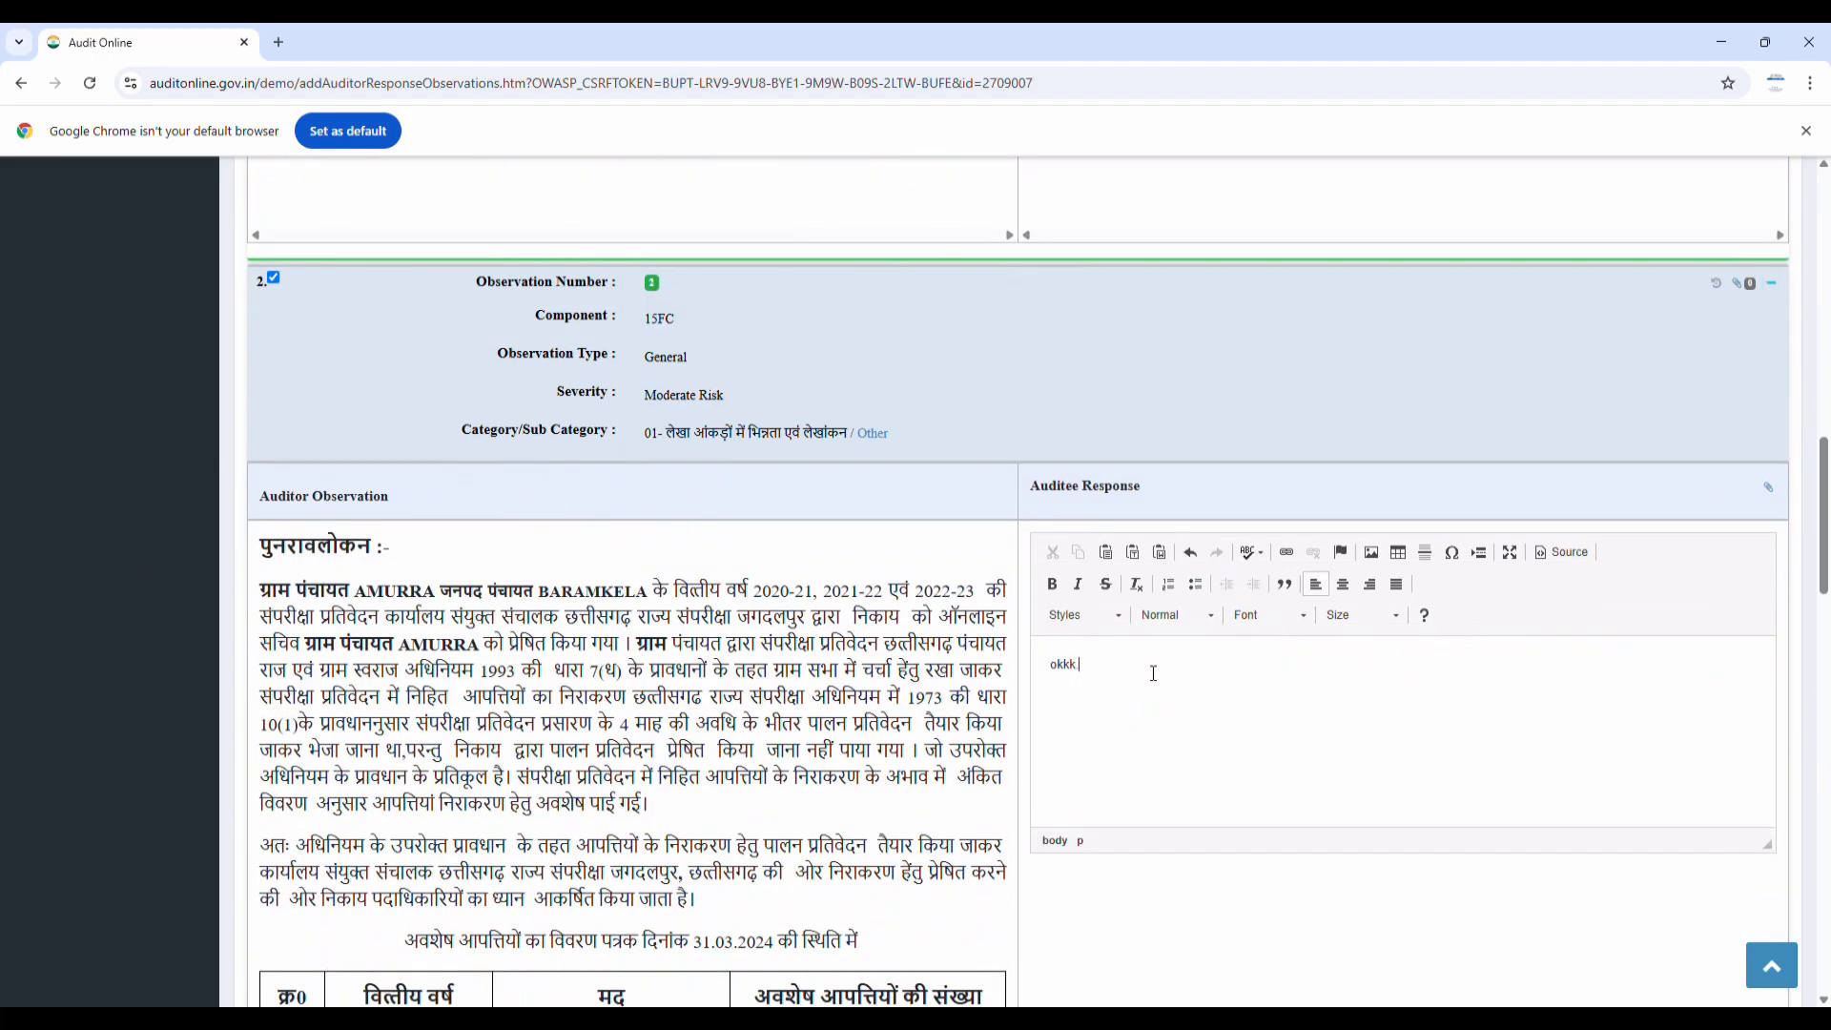
scroll(1149, 678, down, 10)
click(1772, 551)
scroll(1543, 651, down, 15)
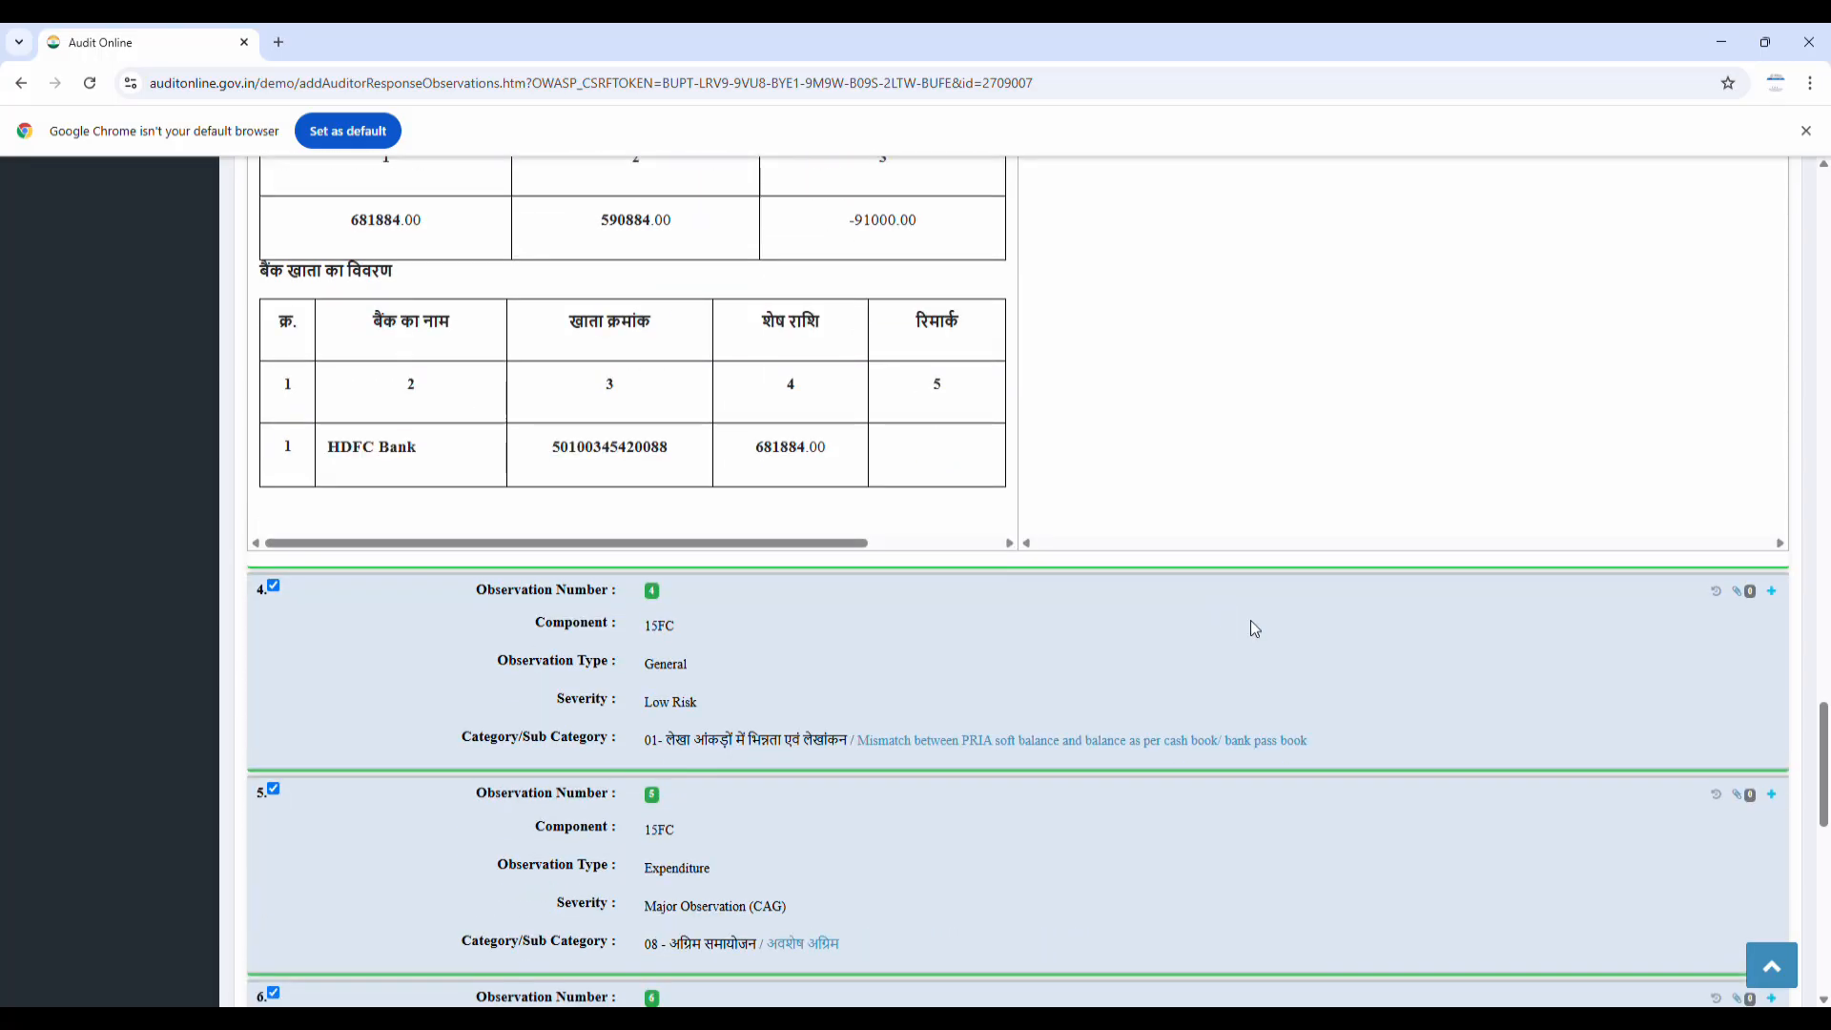
click(1772, 590)
scroll(1716, 620, down, 15)
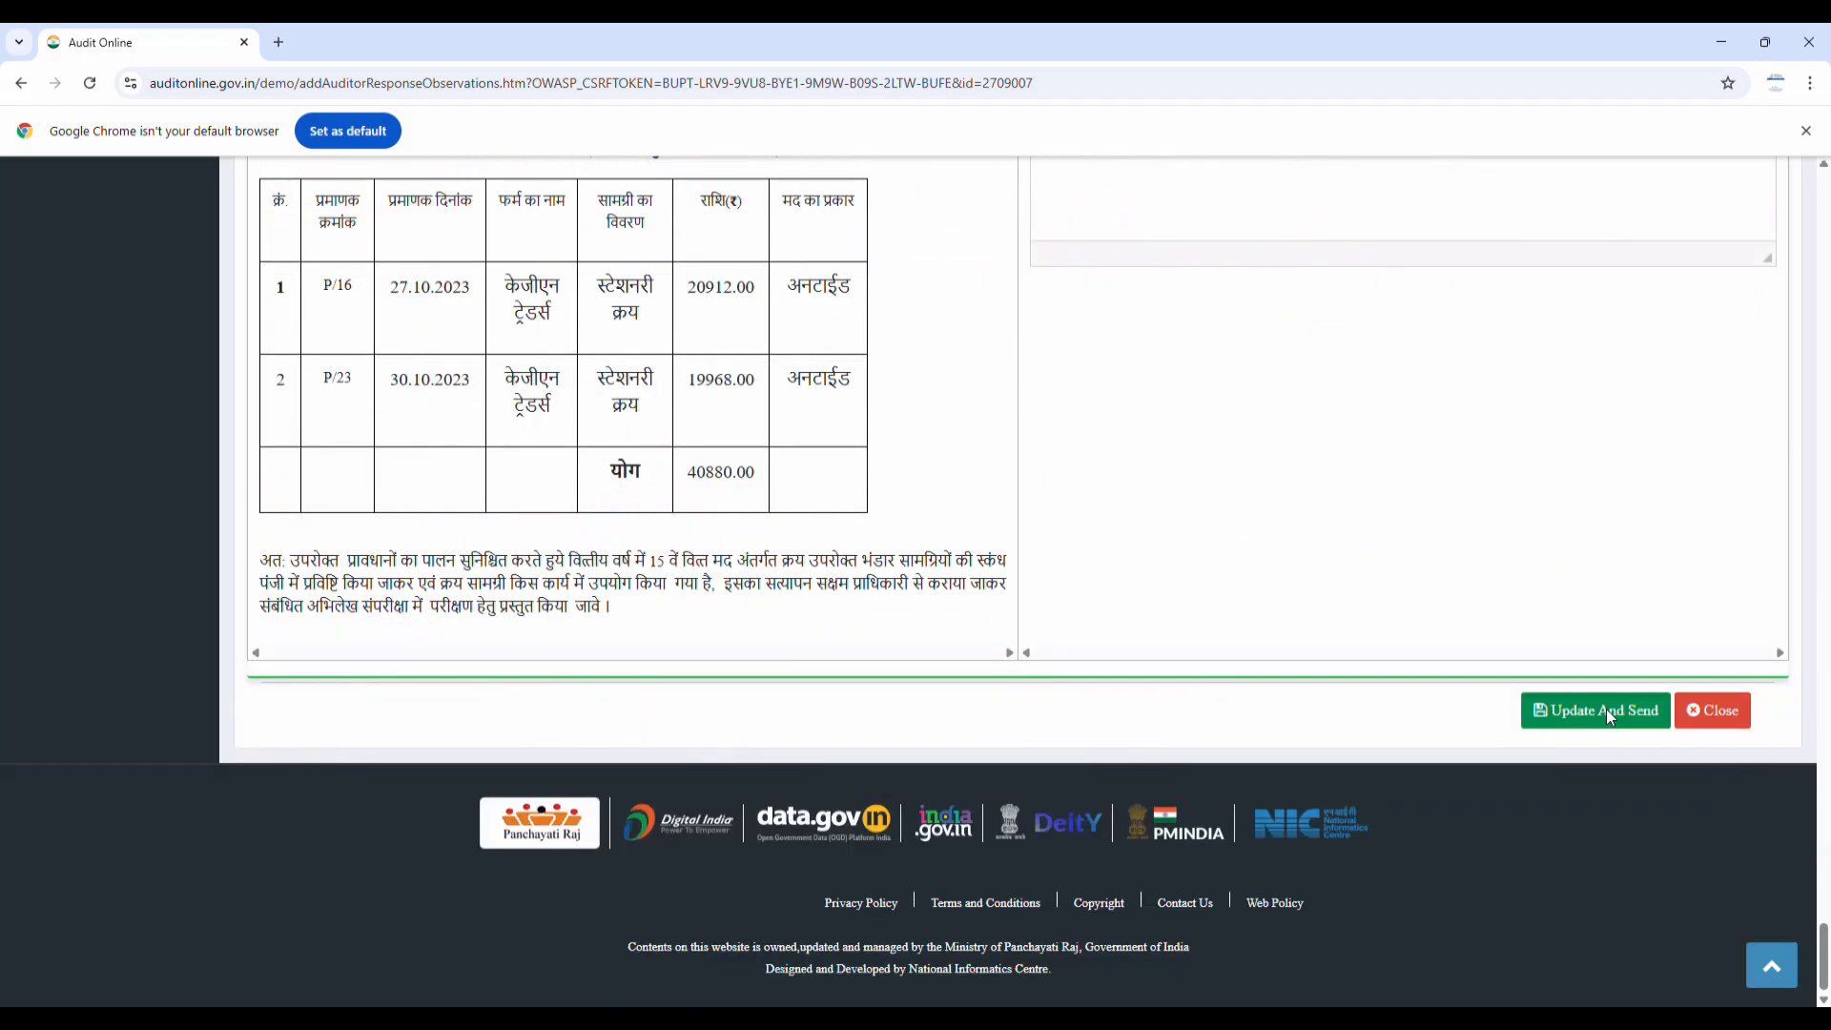
click(1606, 709)
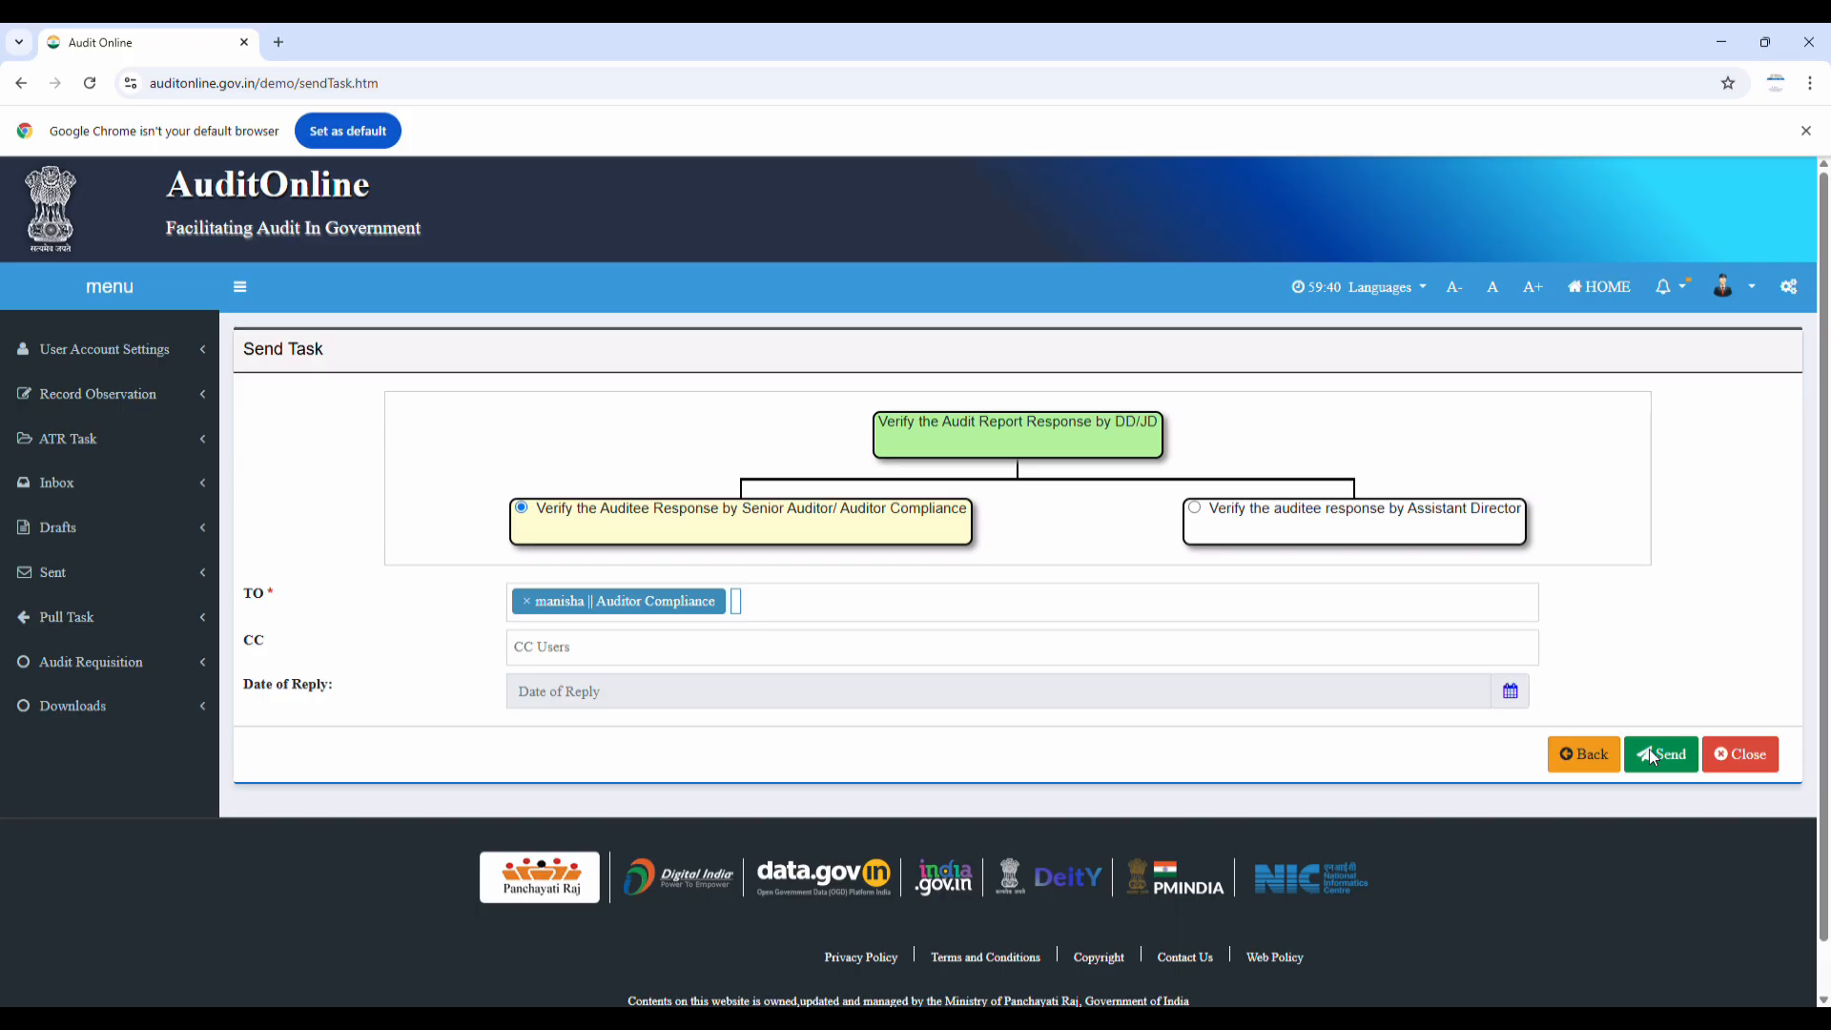
Send to the Auditor Compliance user with 'Verify the Auditee Response by Senior Auditor/ Auditor Compliance' selected
click(1653, 755)
click(1653, 755)
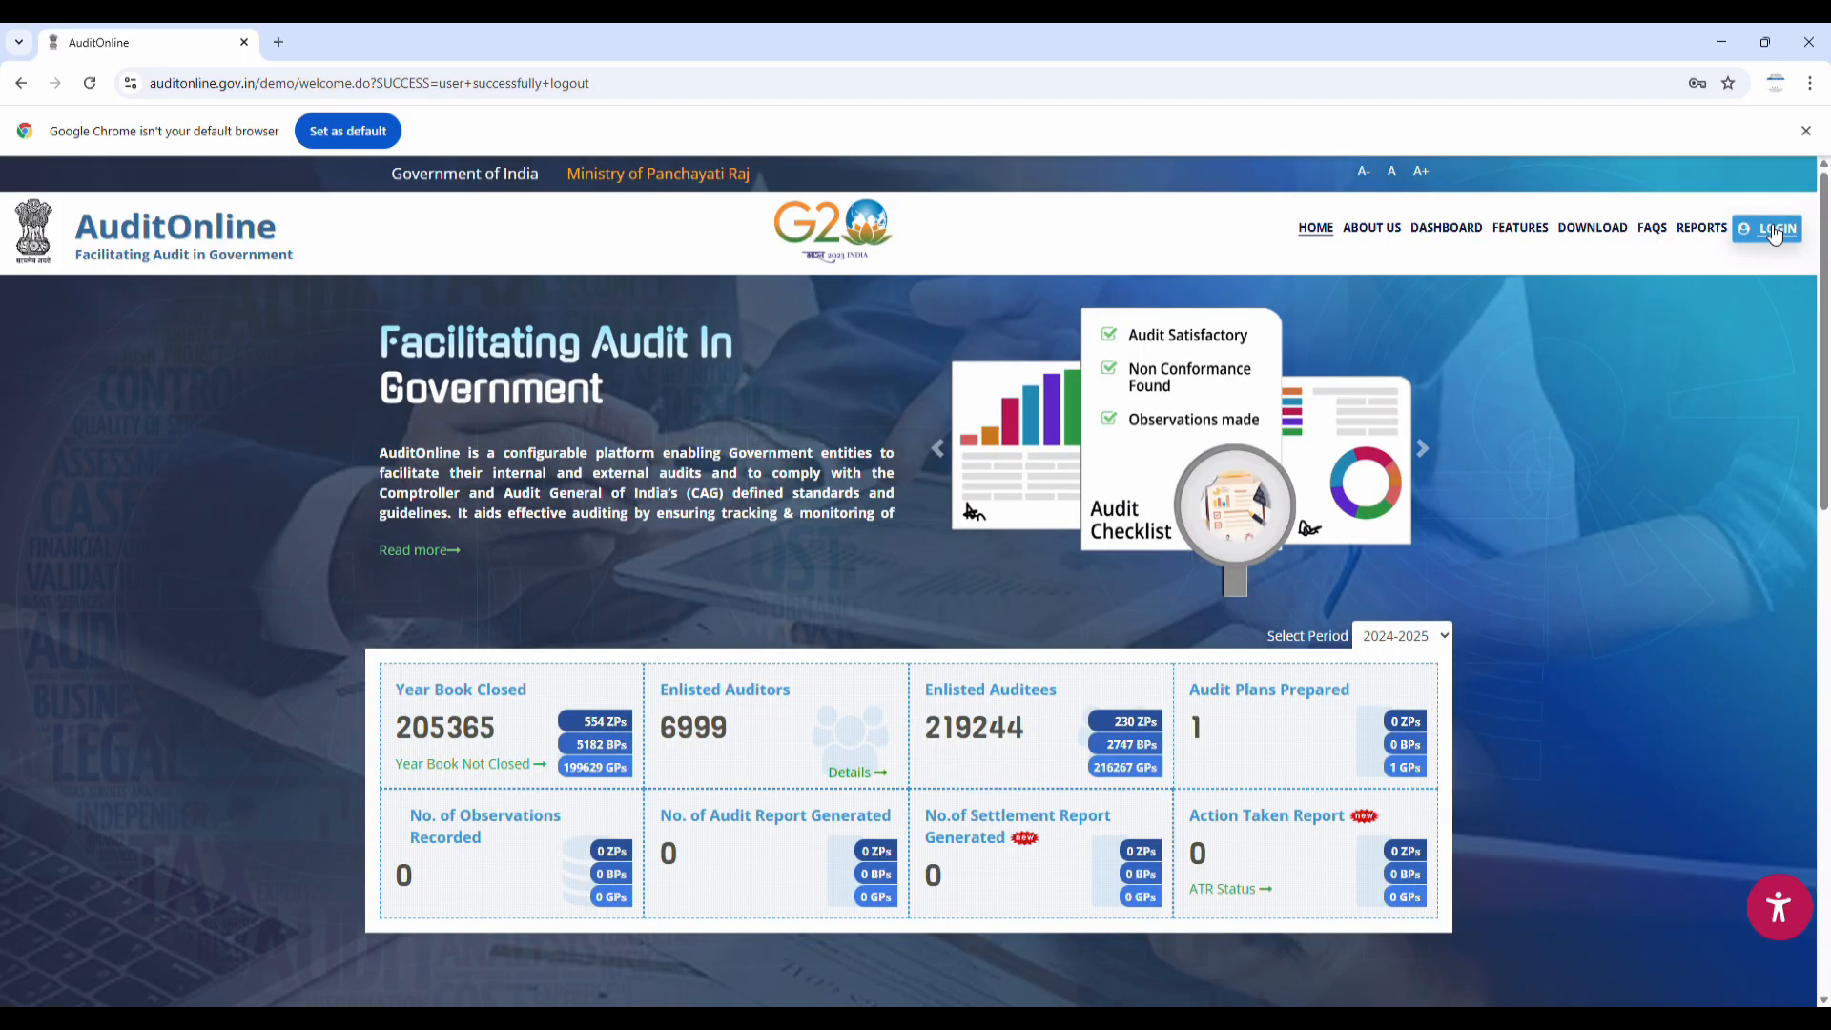
Log out, sign in as the Auditor Compliance user, and open the Inbox's three verification tasks
click(1767, 228)
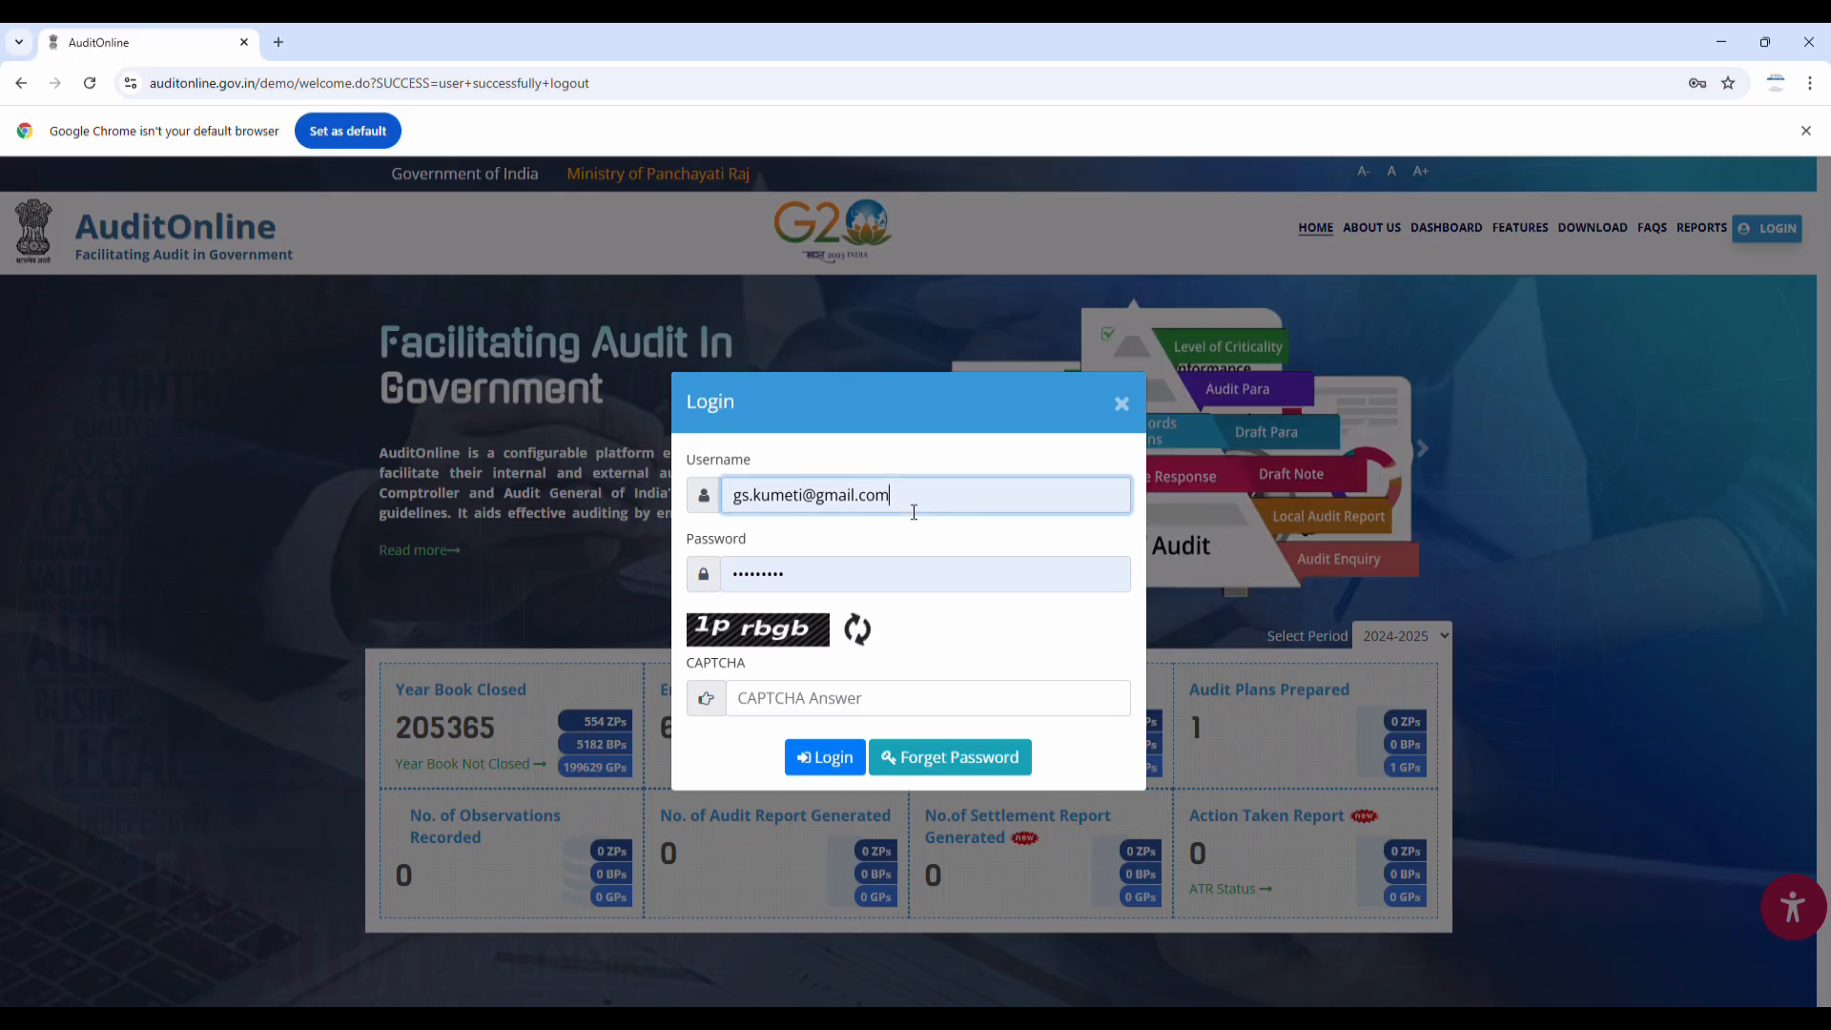
click(824, 743)
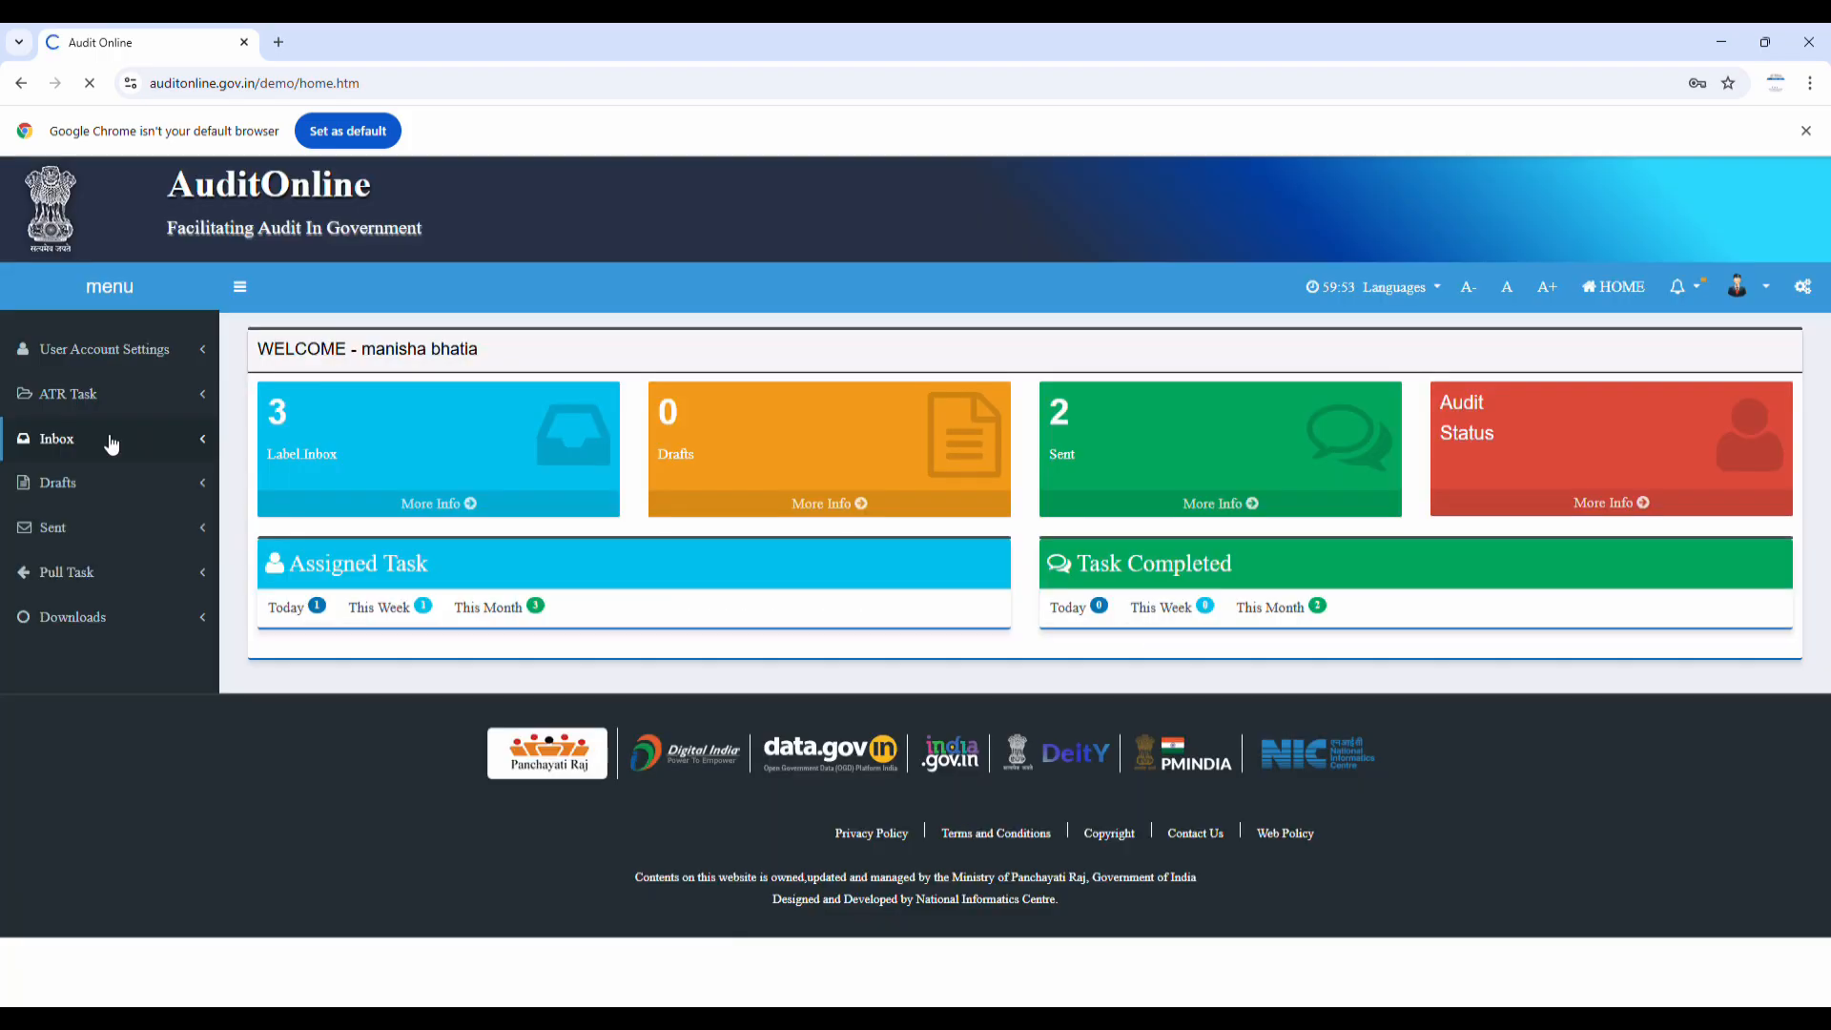
click(111, 441)
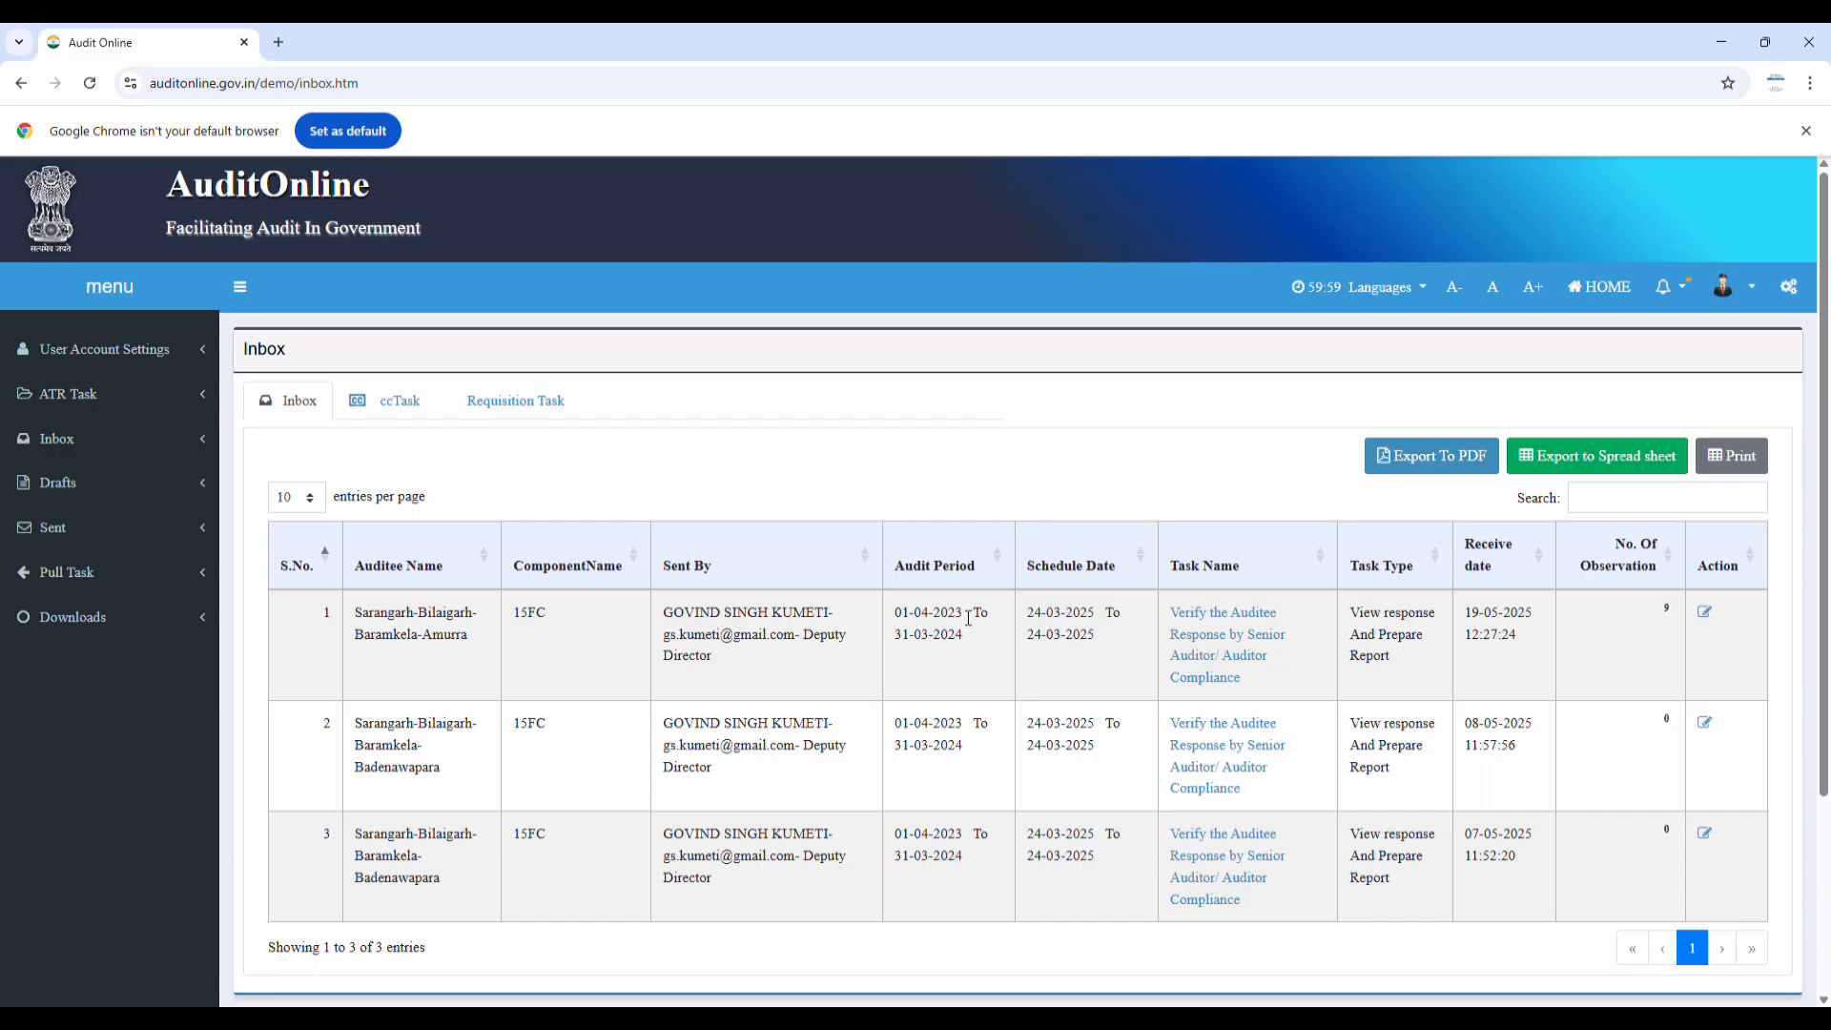
Open the newest Amurra verification task from the inbox and select all its observations
click(1229, 644)
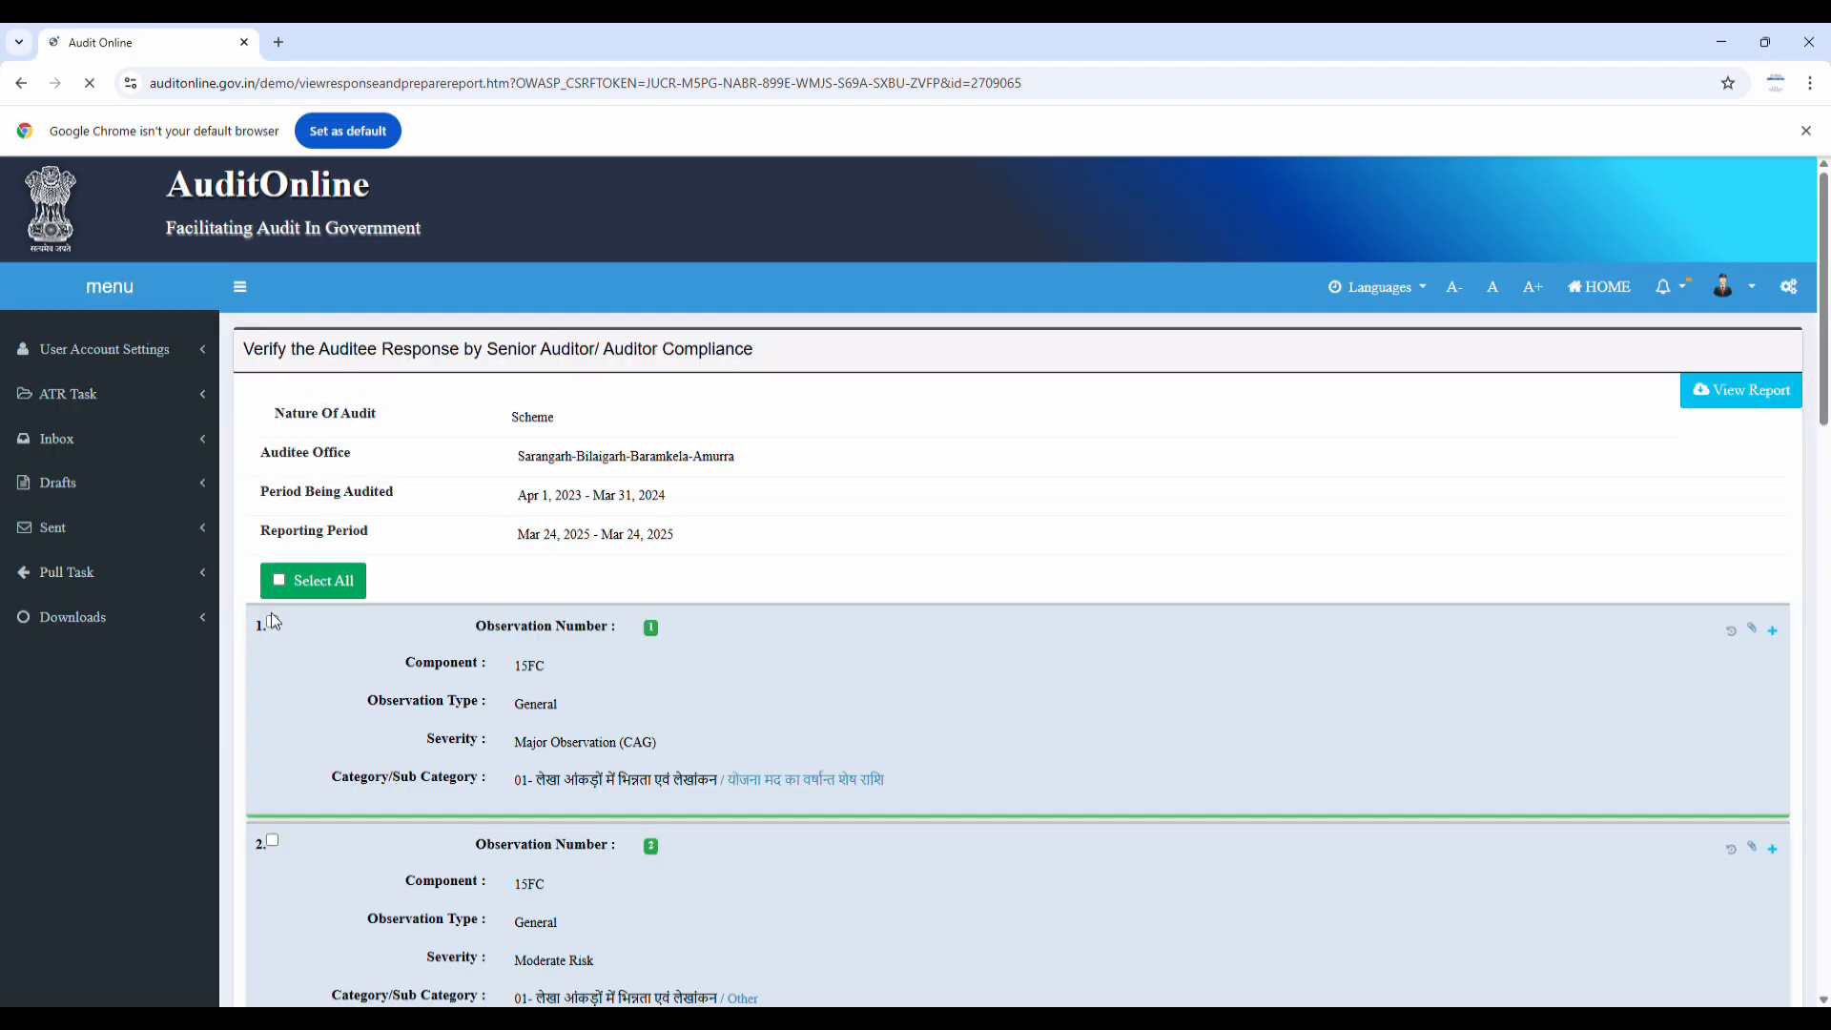
click(278, 583)
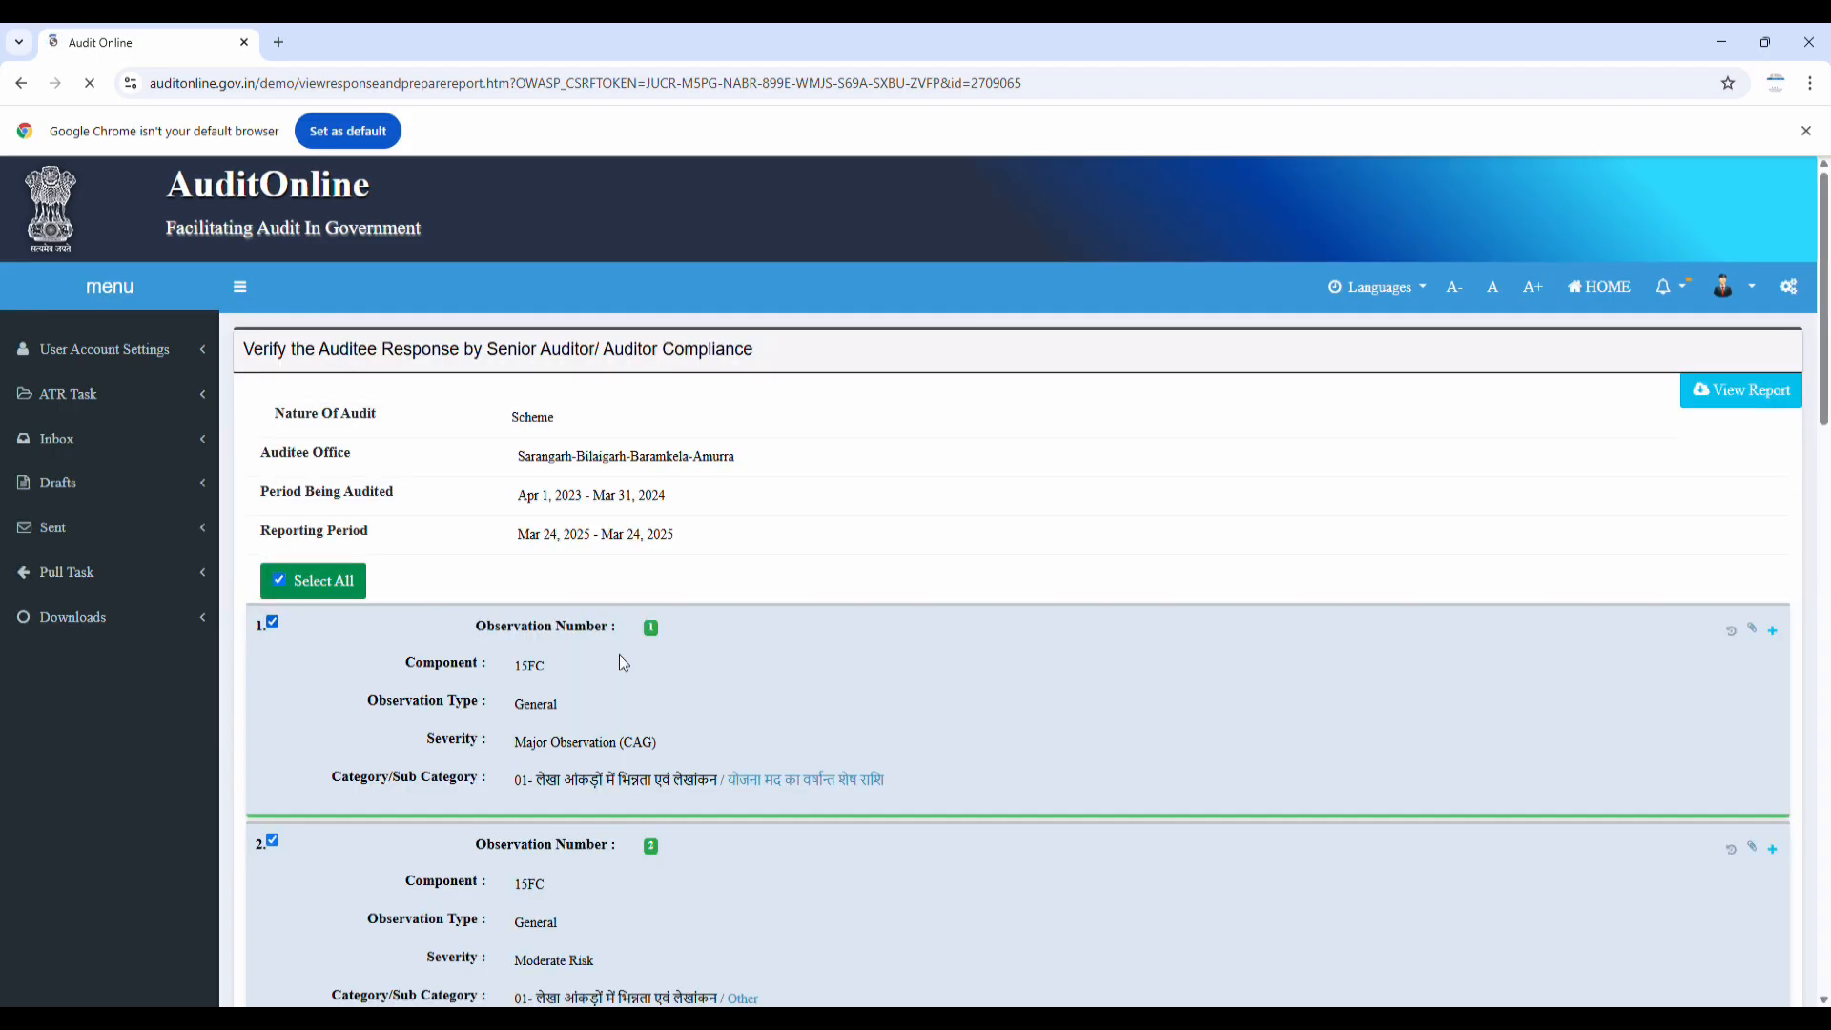
Expand observation 1 and set its Action to Drop Observation
click(1772, 633)
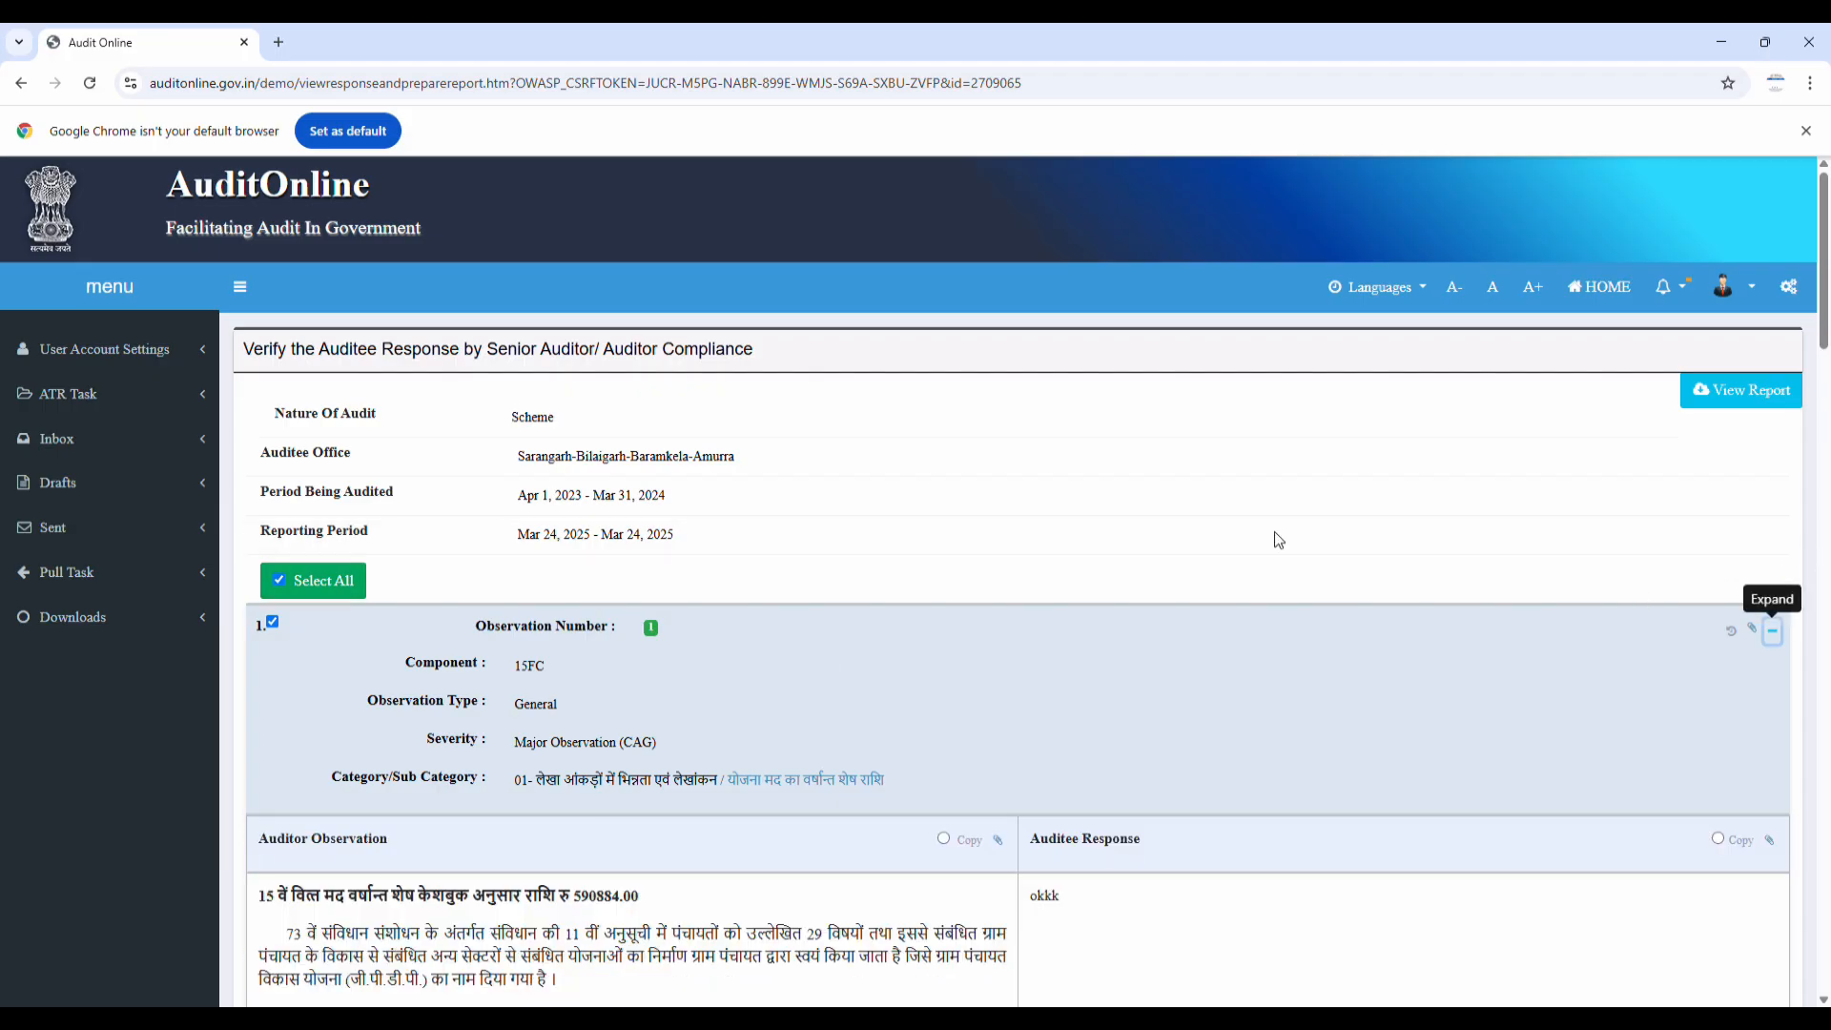
scroll(1136, 530, down, 5)
scroll(1109, 524, down, 6)
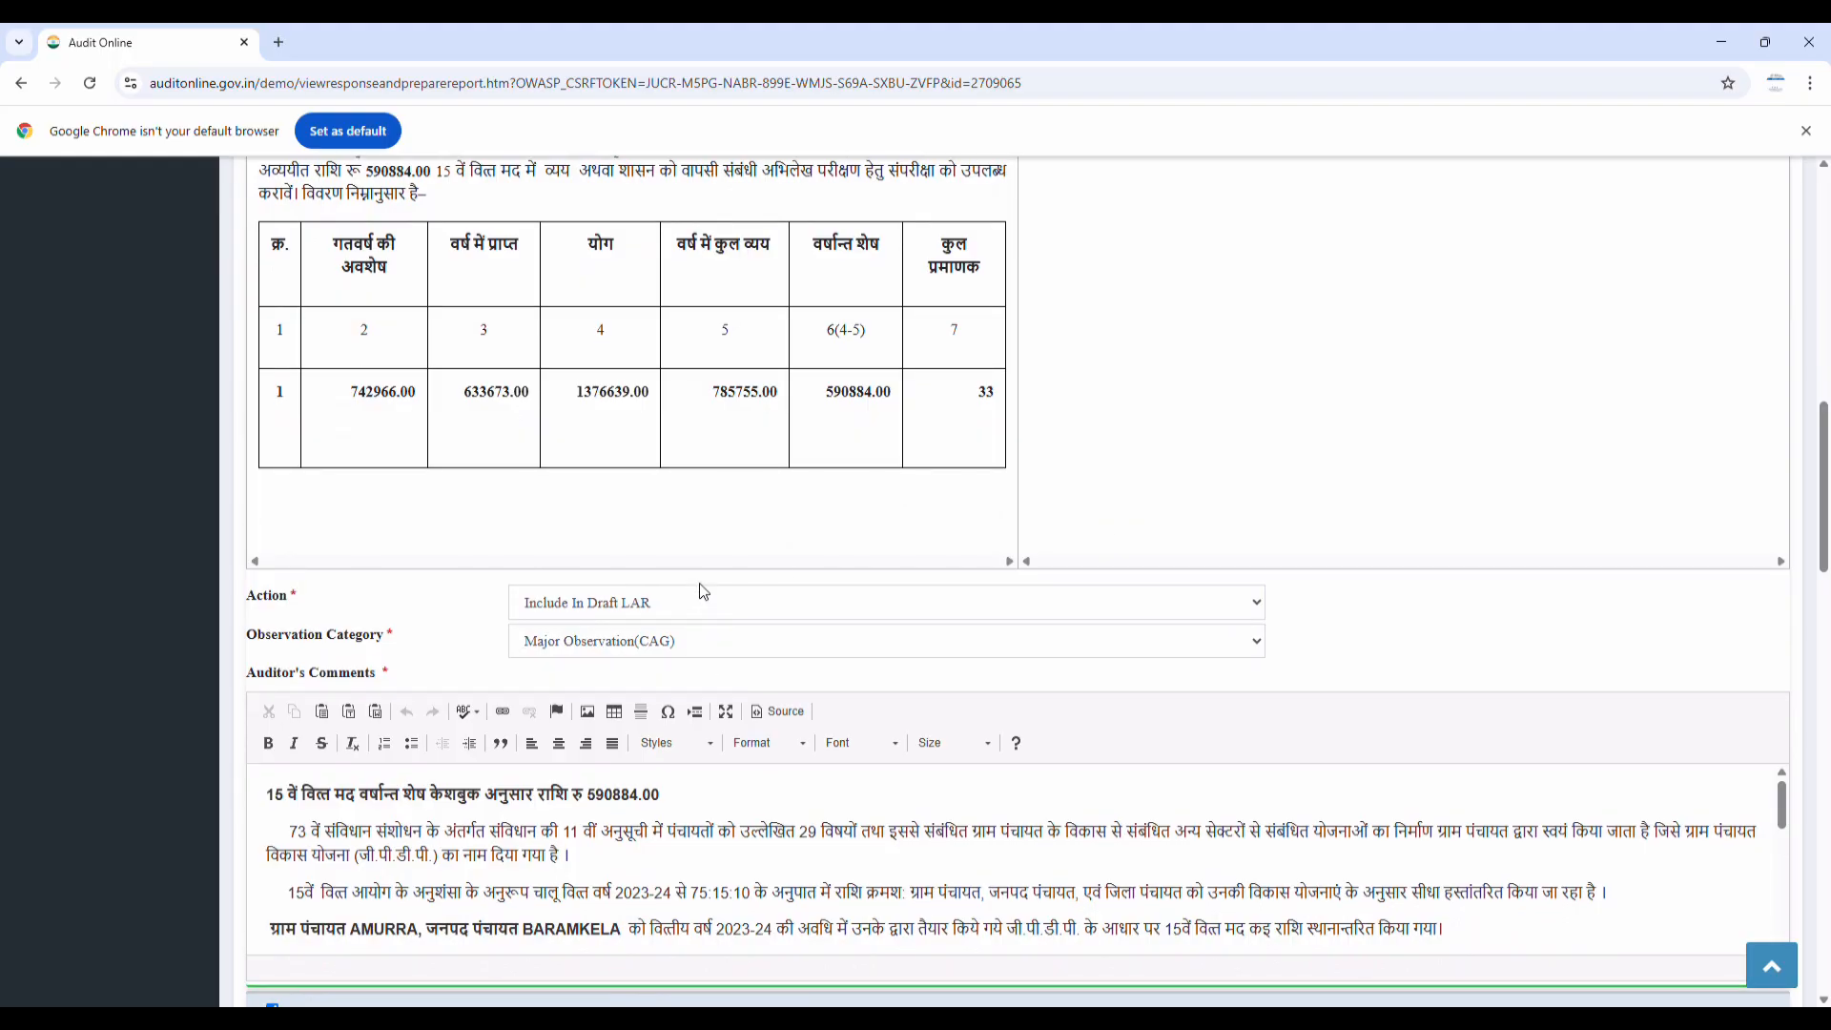
click(702, 613)
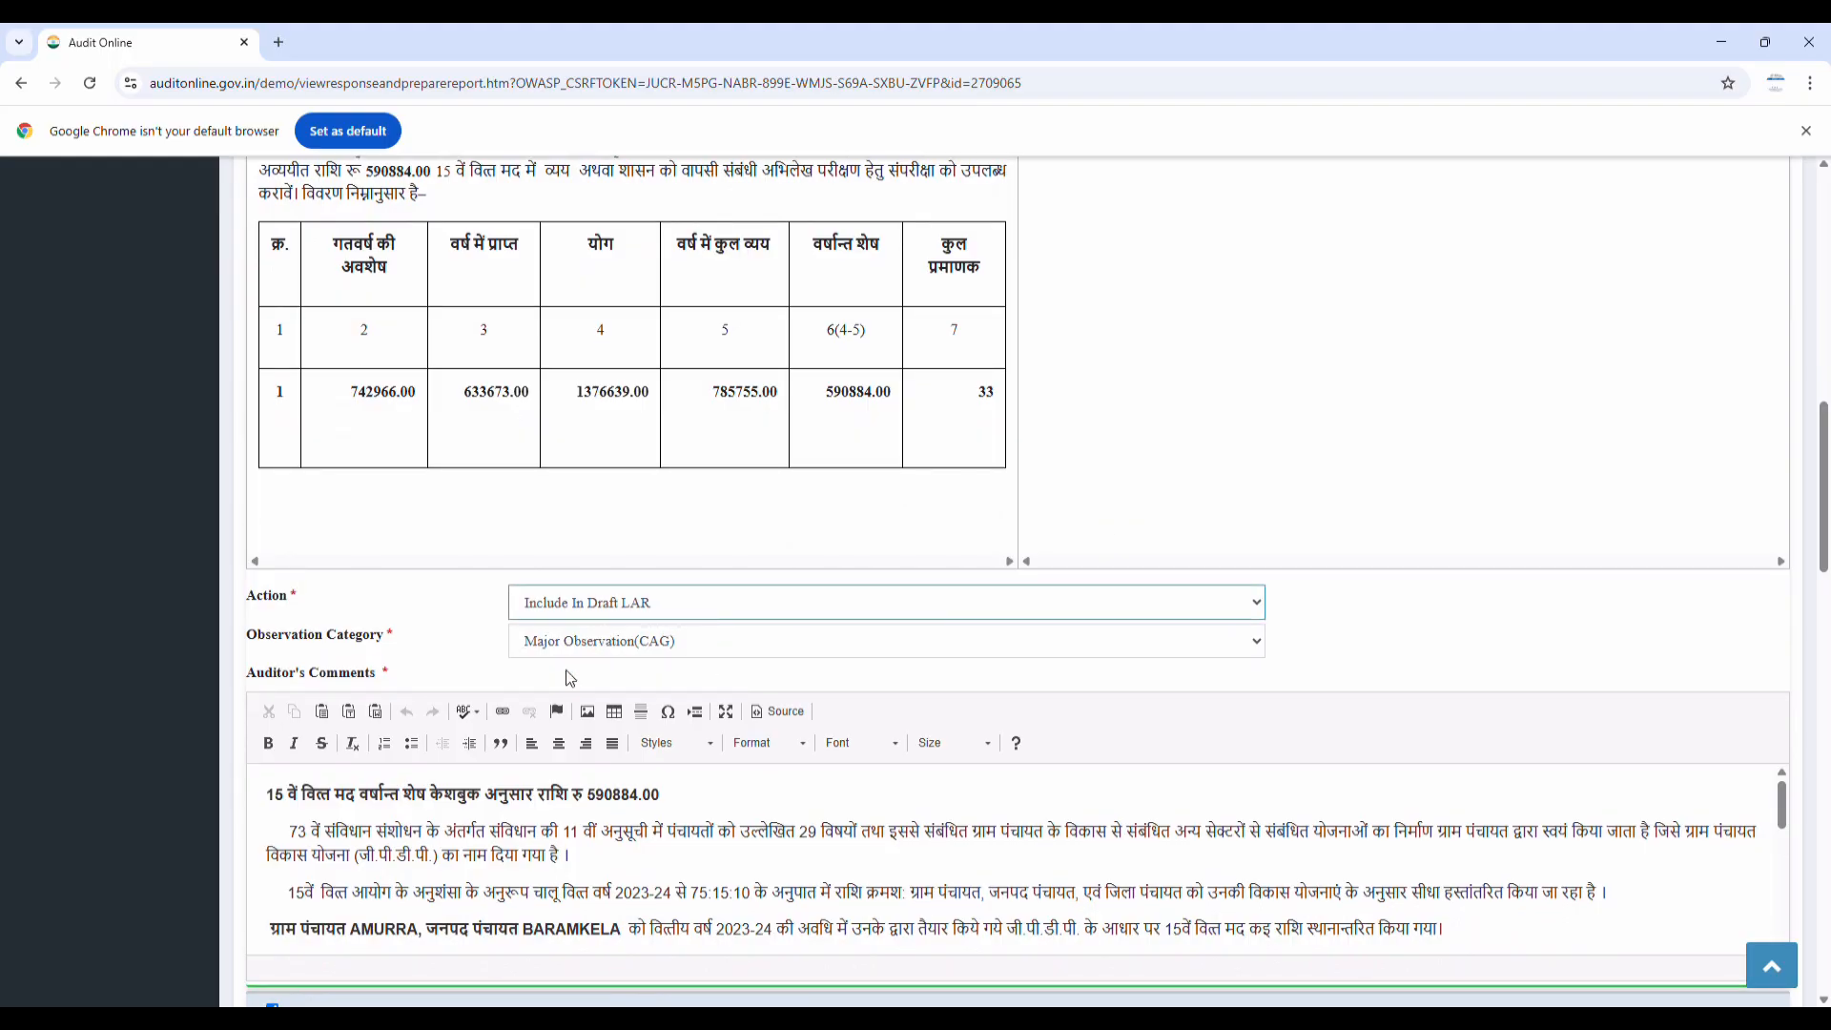
click(609, 643)
click(715, 643)
Add a full stop at the end of observation 1's auditor's comments
click(694, 834)
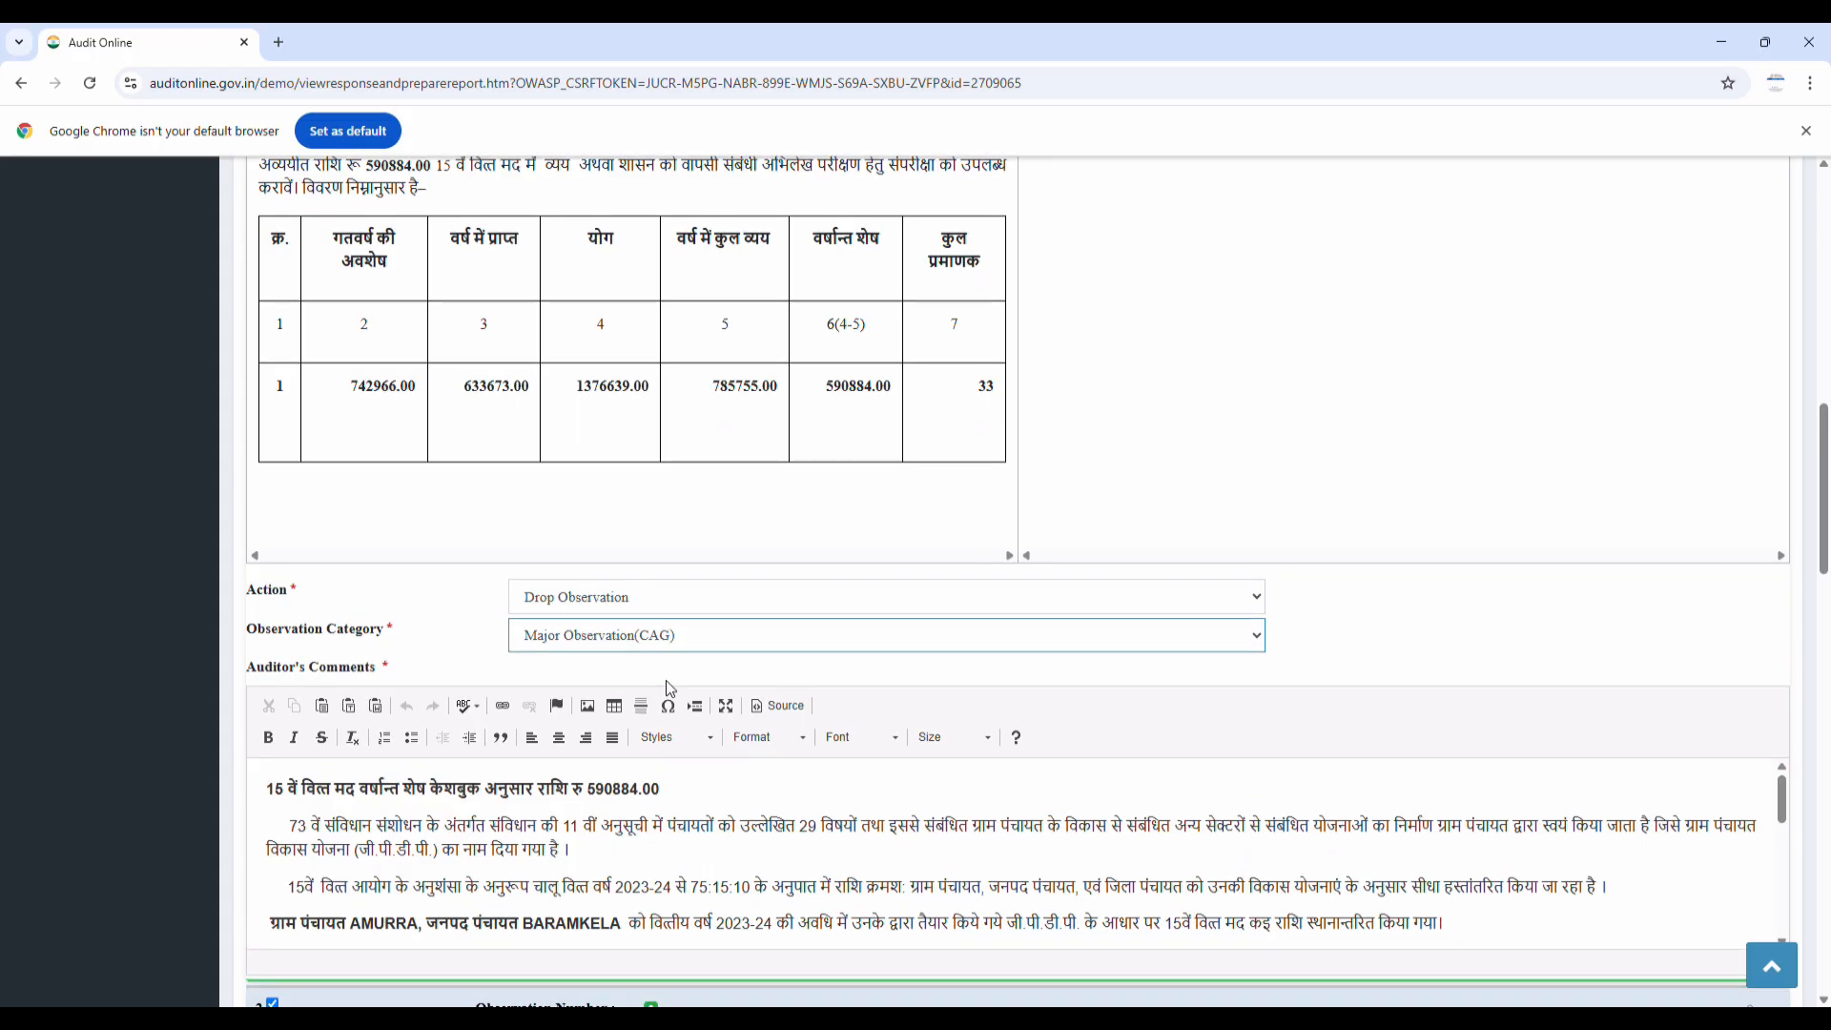
scroll(698, 660, down, 2)
click(681, 668)
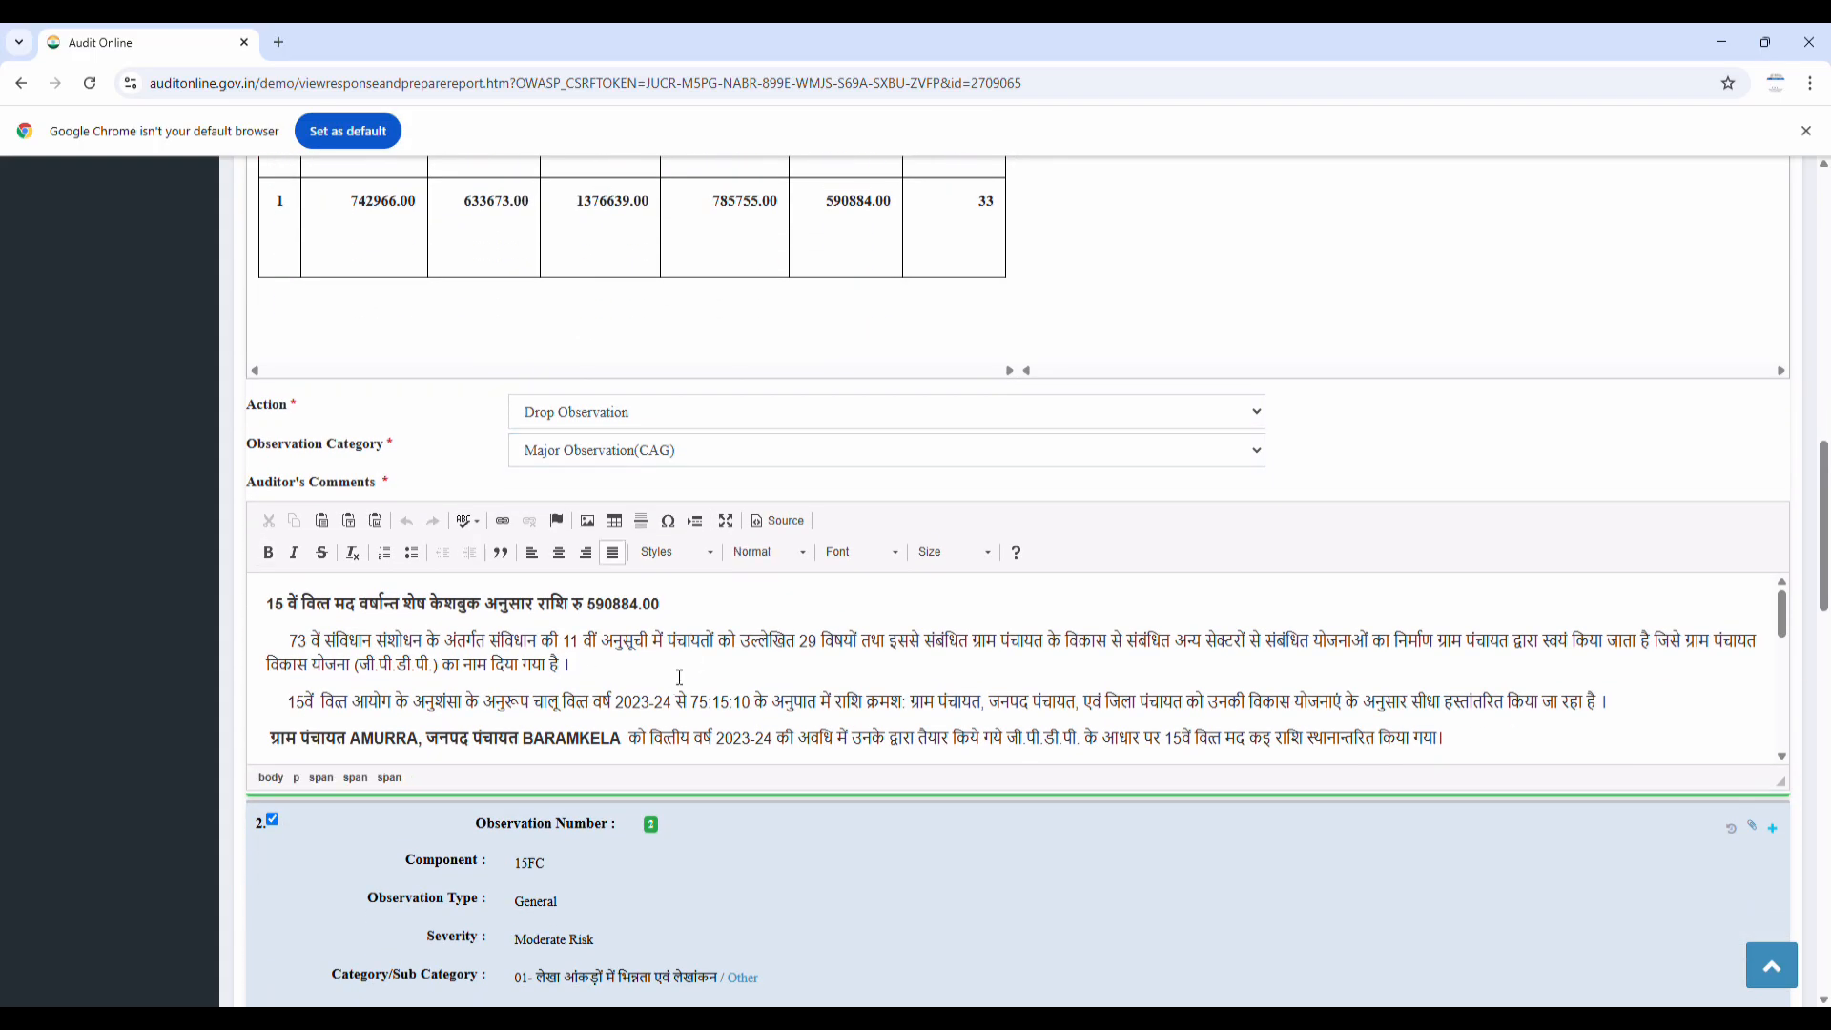
text(..)
scroll(621, 658, down, 5)
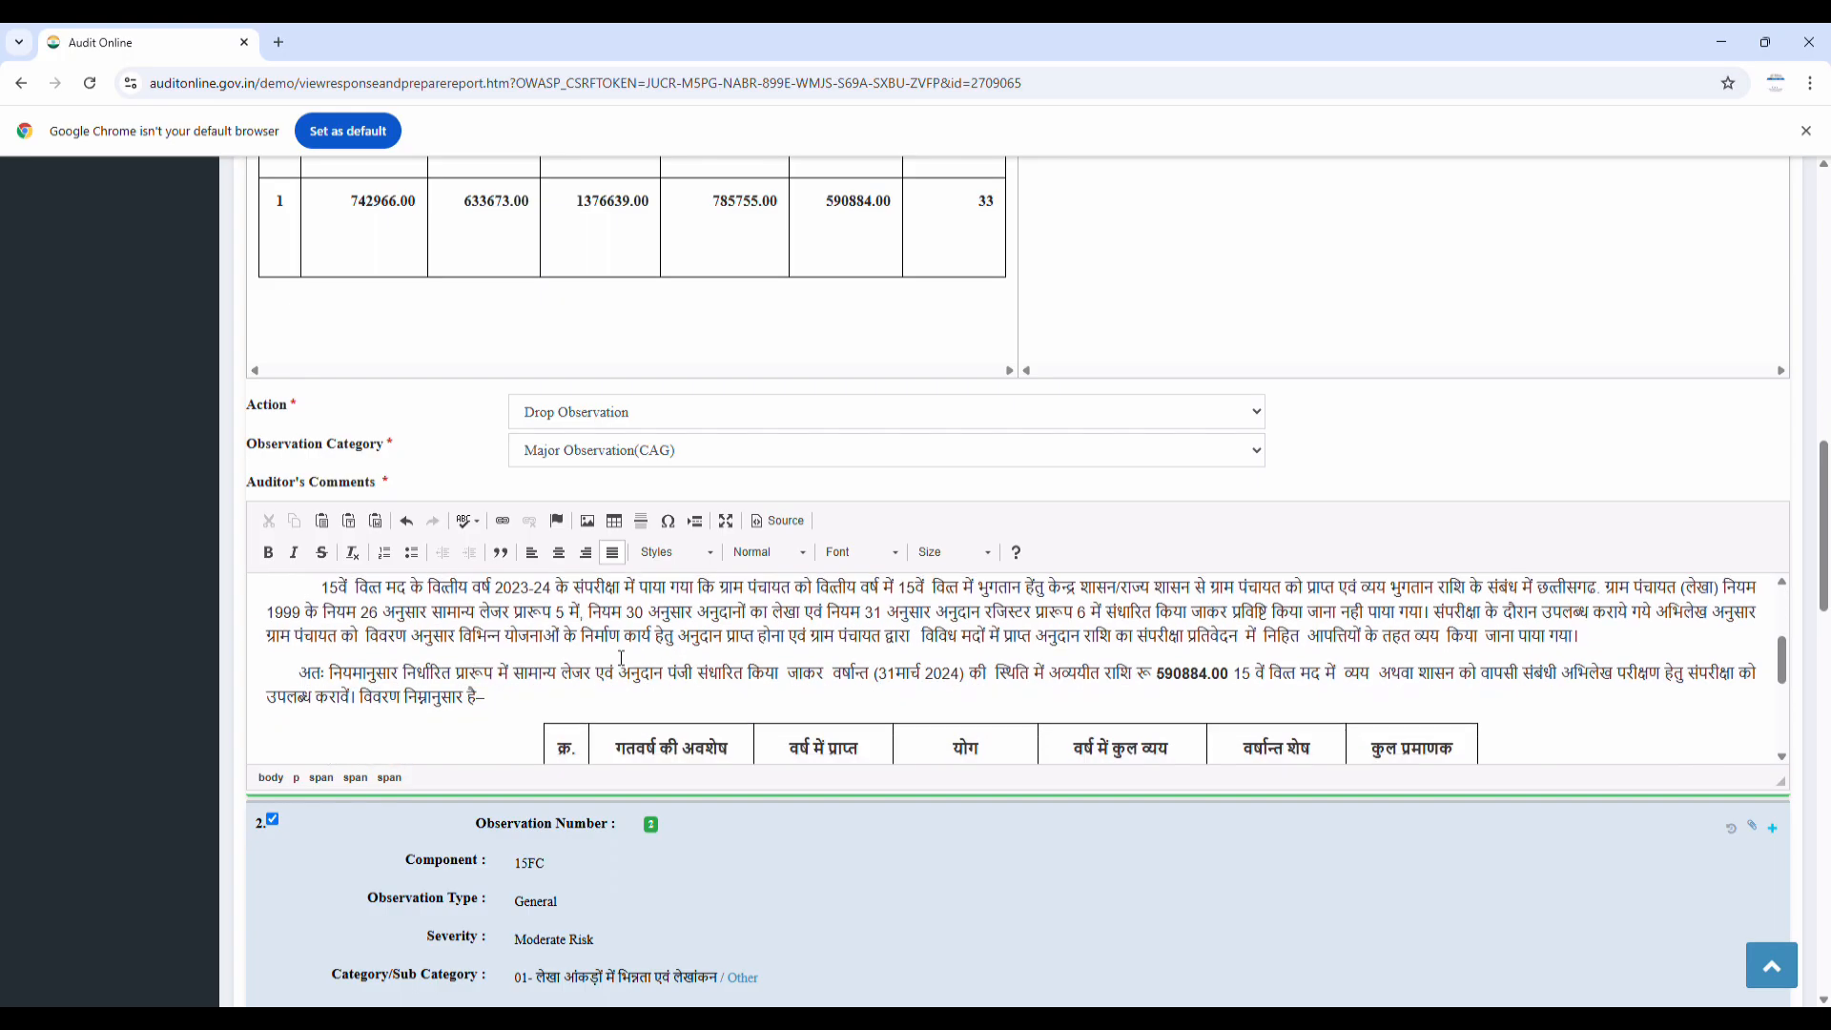
scroll(982, 851, down, 2)
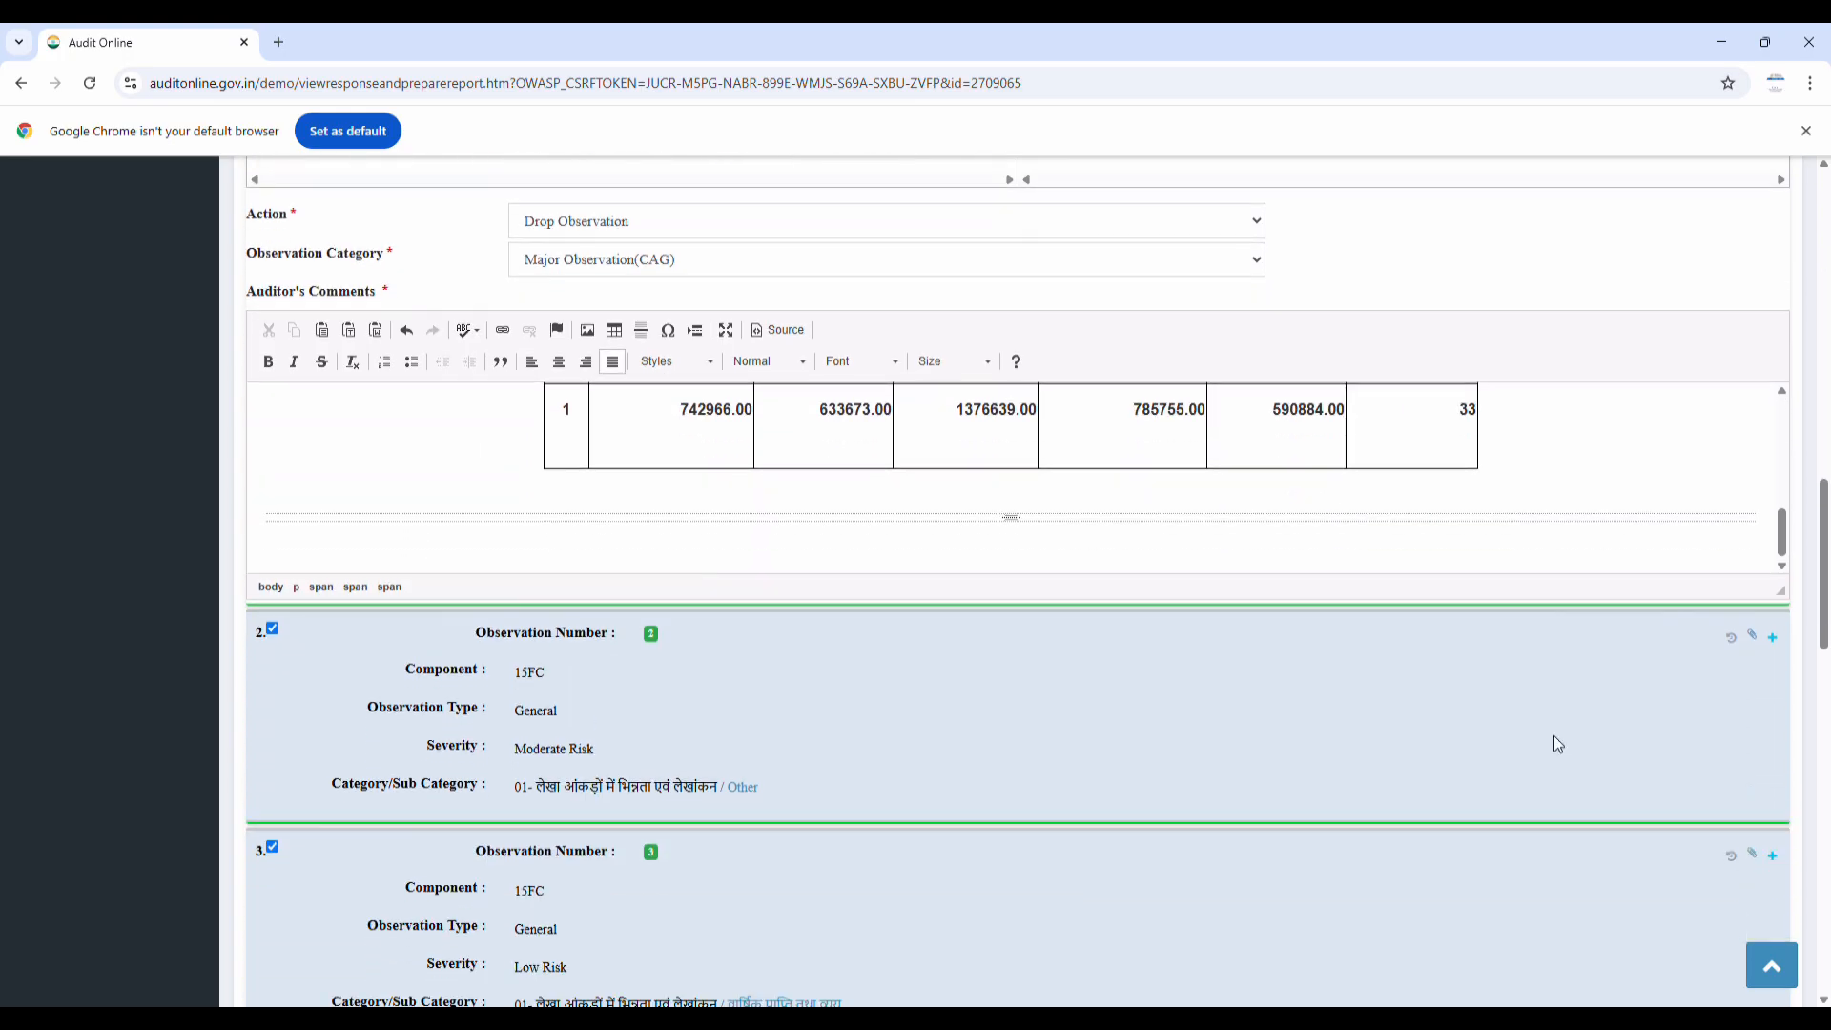
Mark observation 2 as Drop Observation and change its category from Other Observation to Major Observation(CAG)
click(1772, 637)
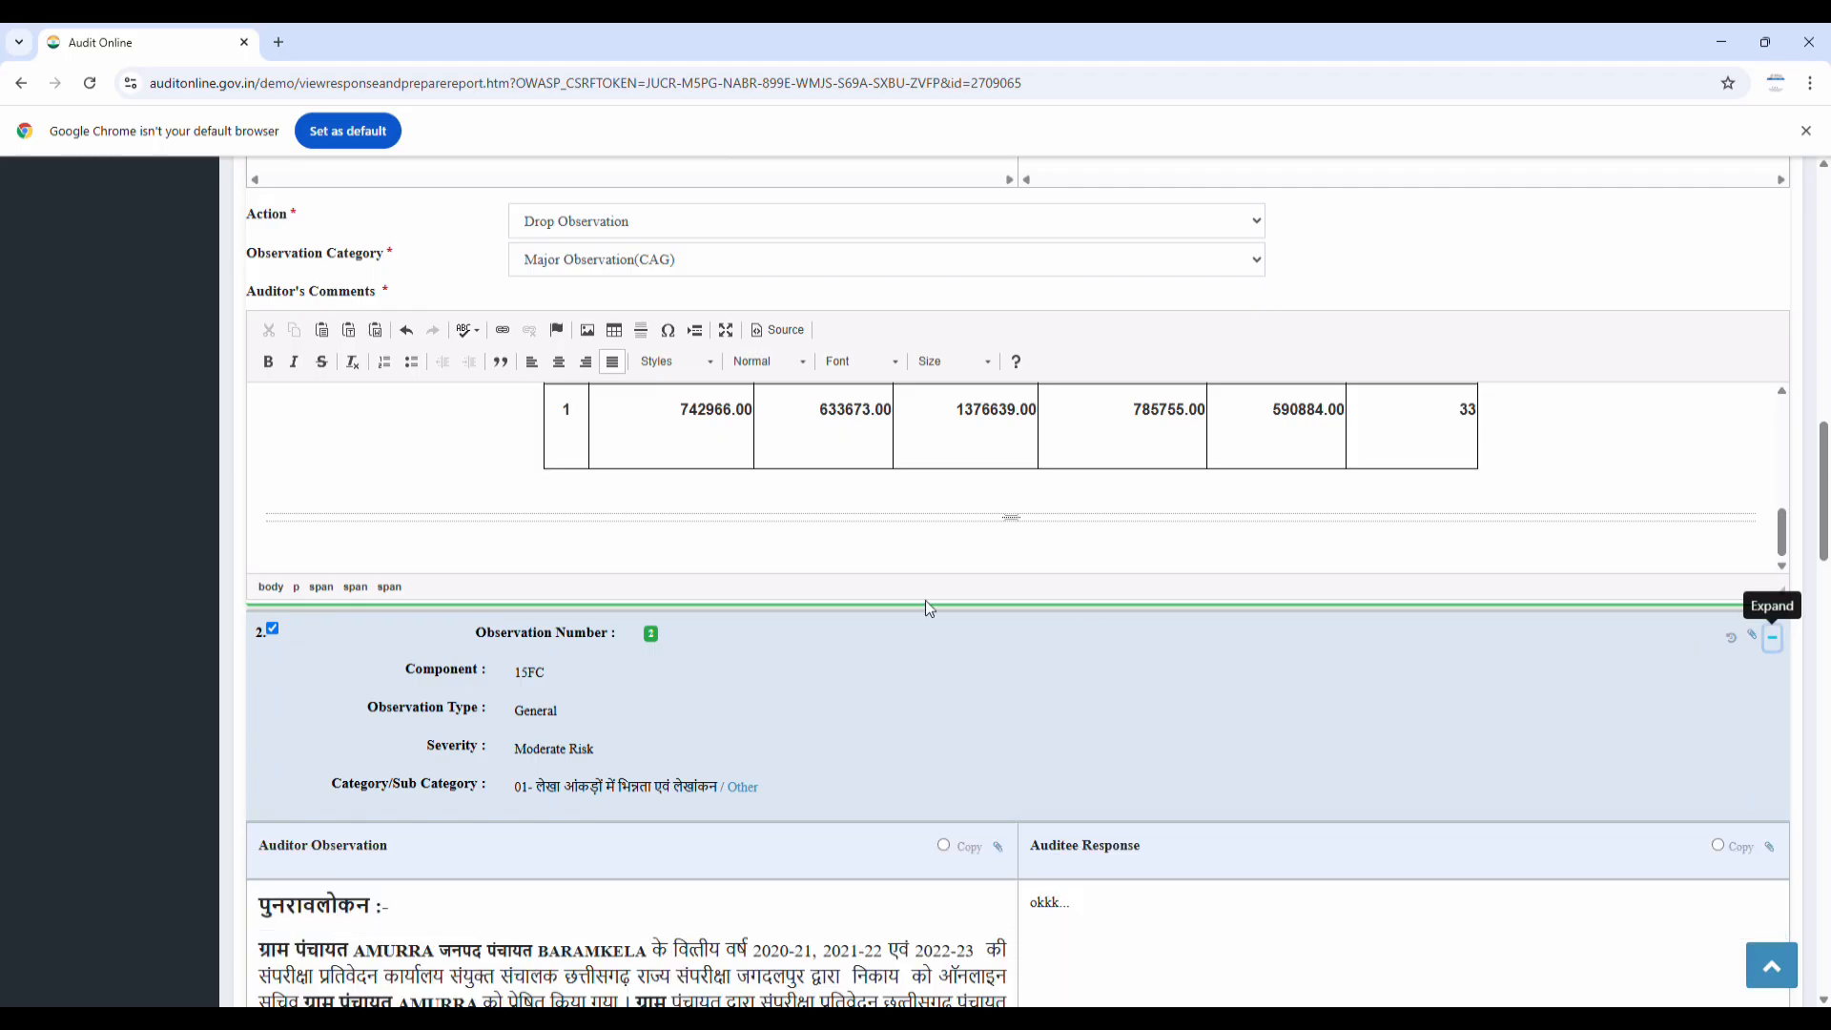
scroll(817, 632, down, 10)
scroll(826, 640, down, 2)
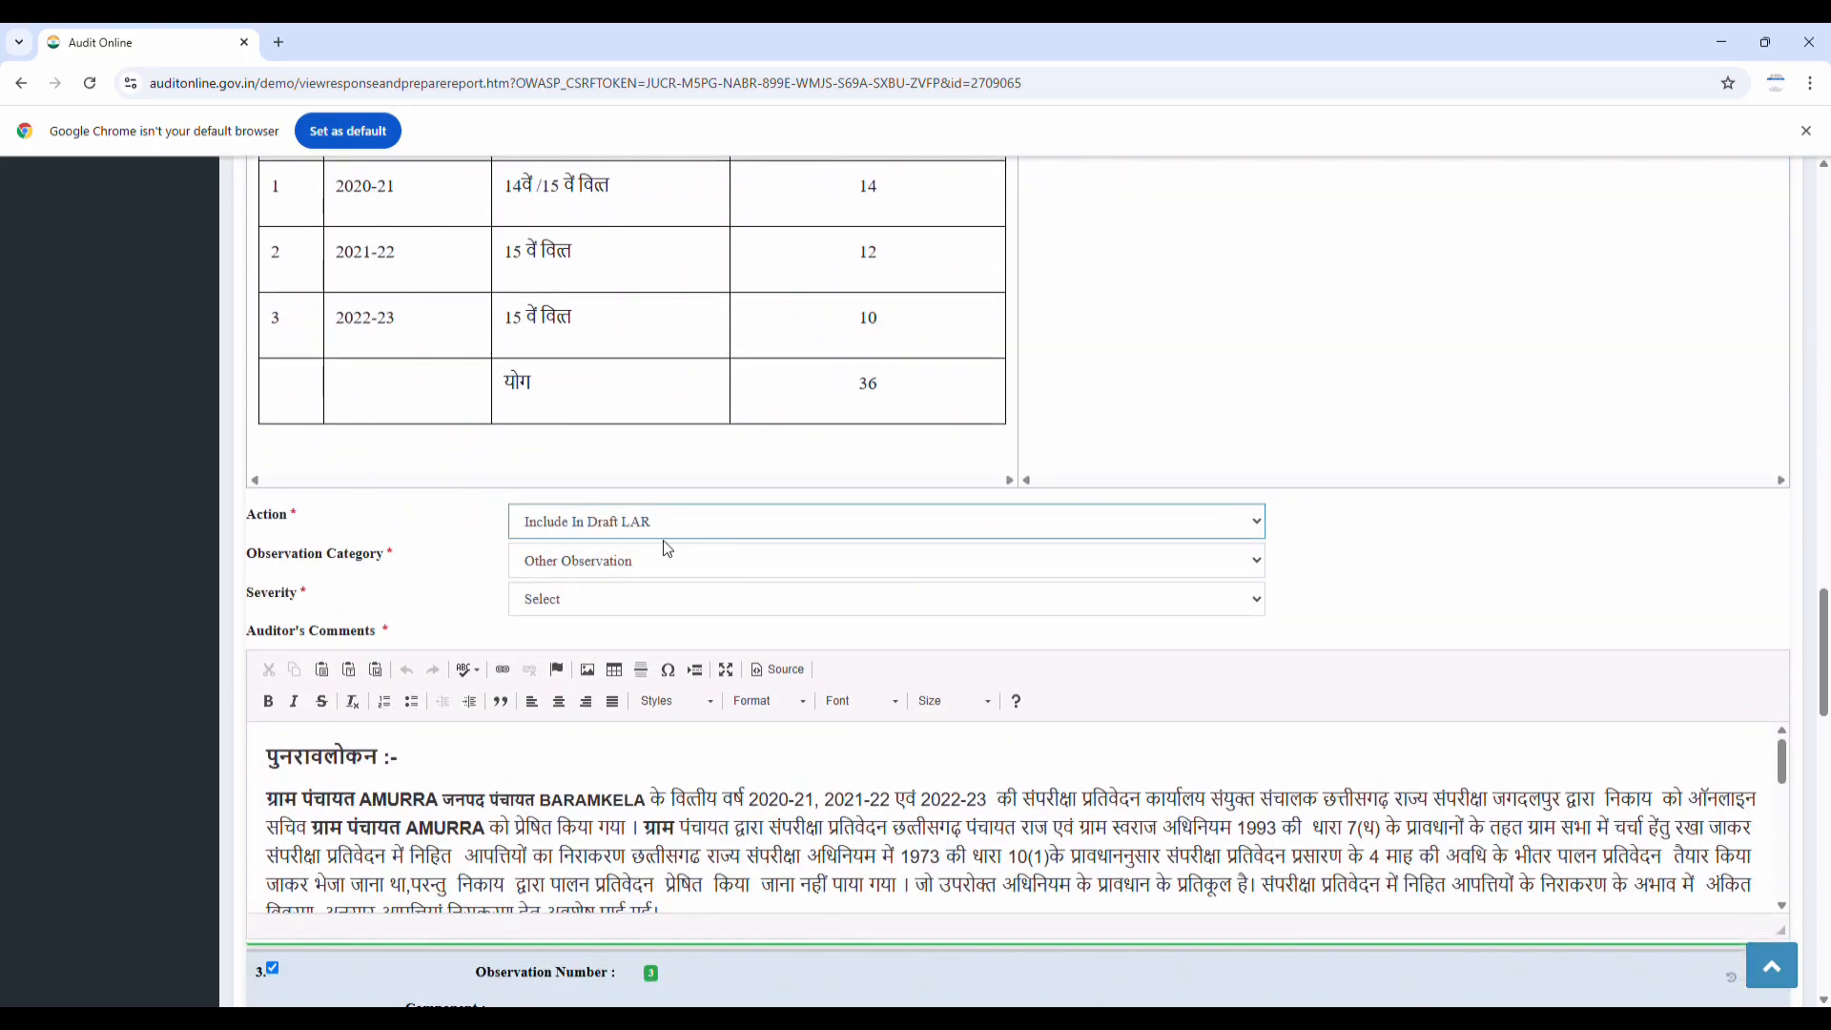
click(621, 554)
click(631, 559)
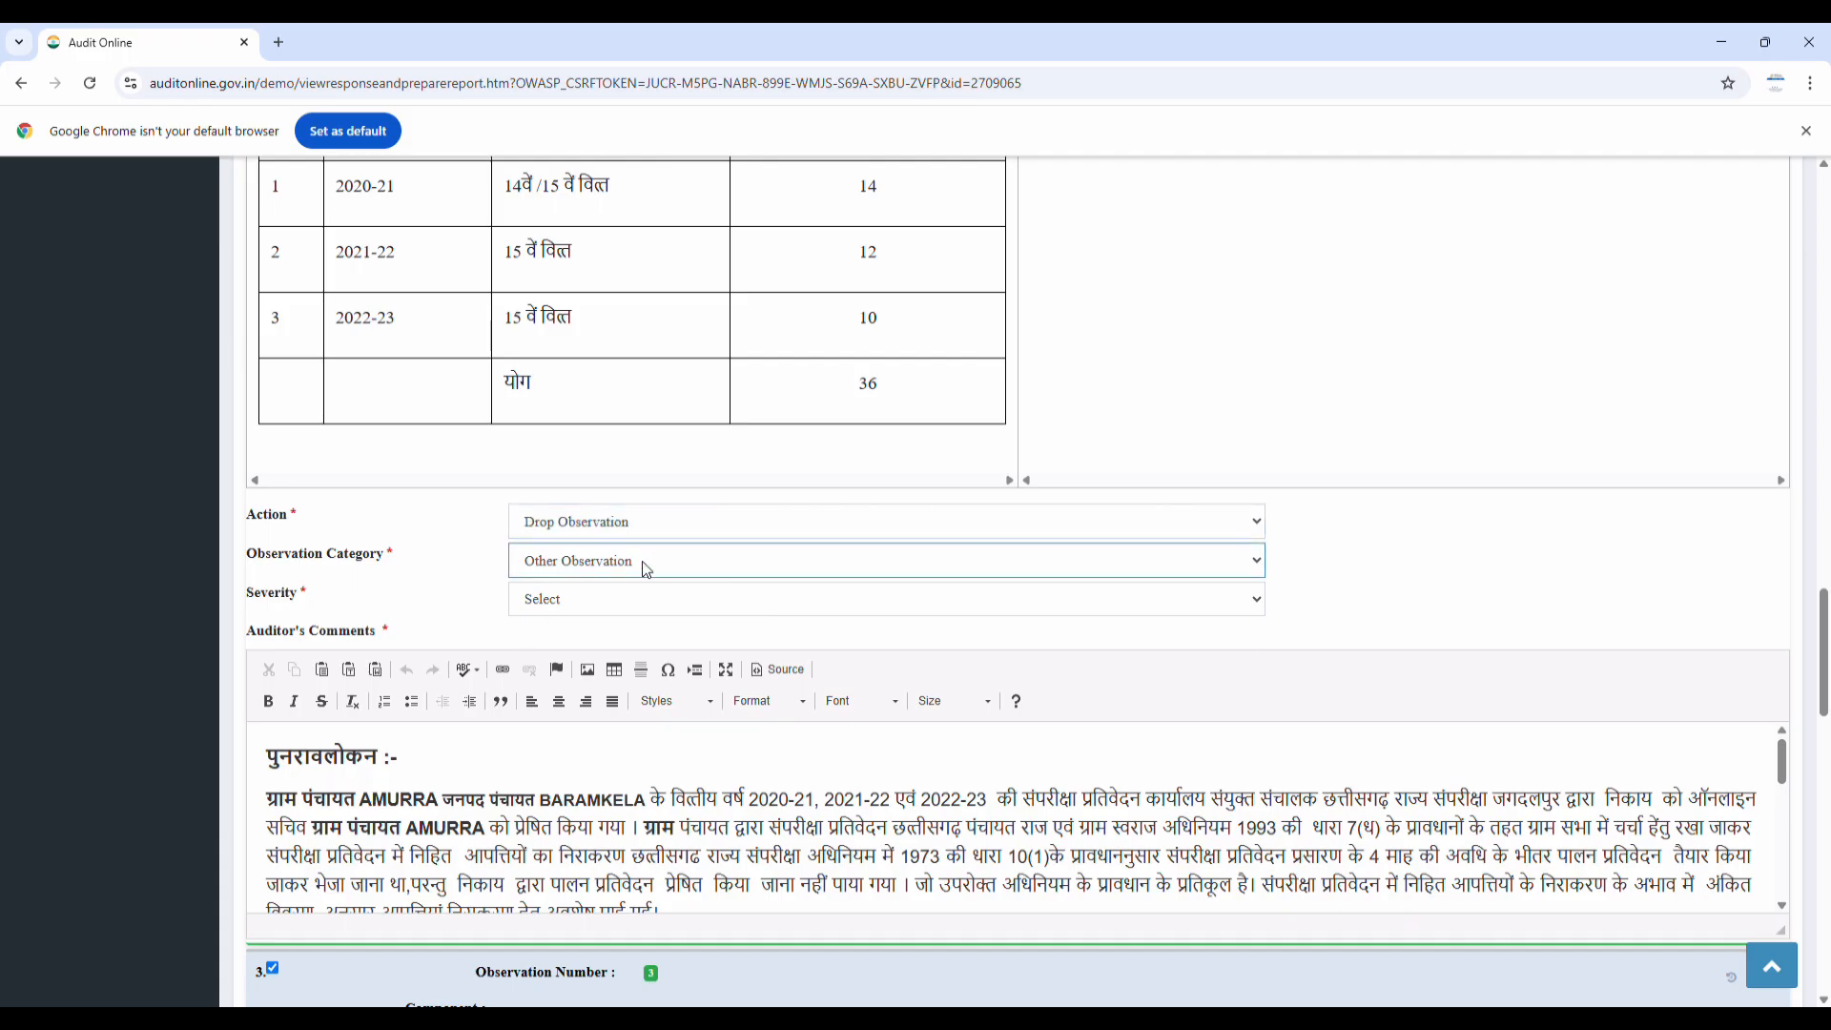
click(604, 627)
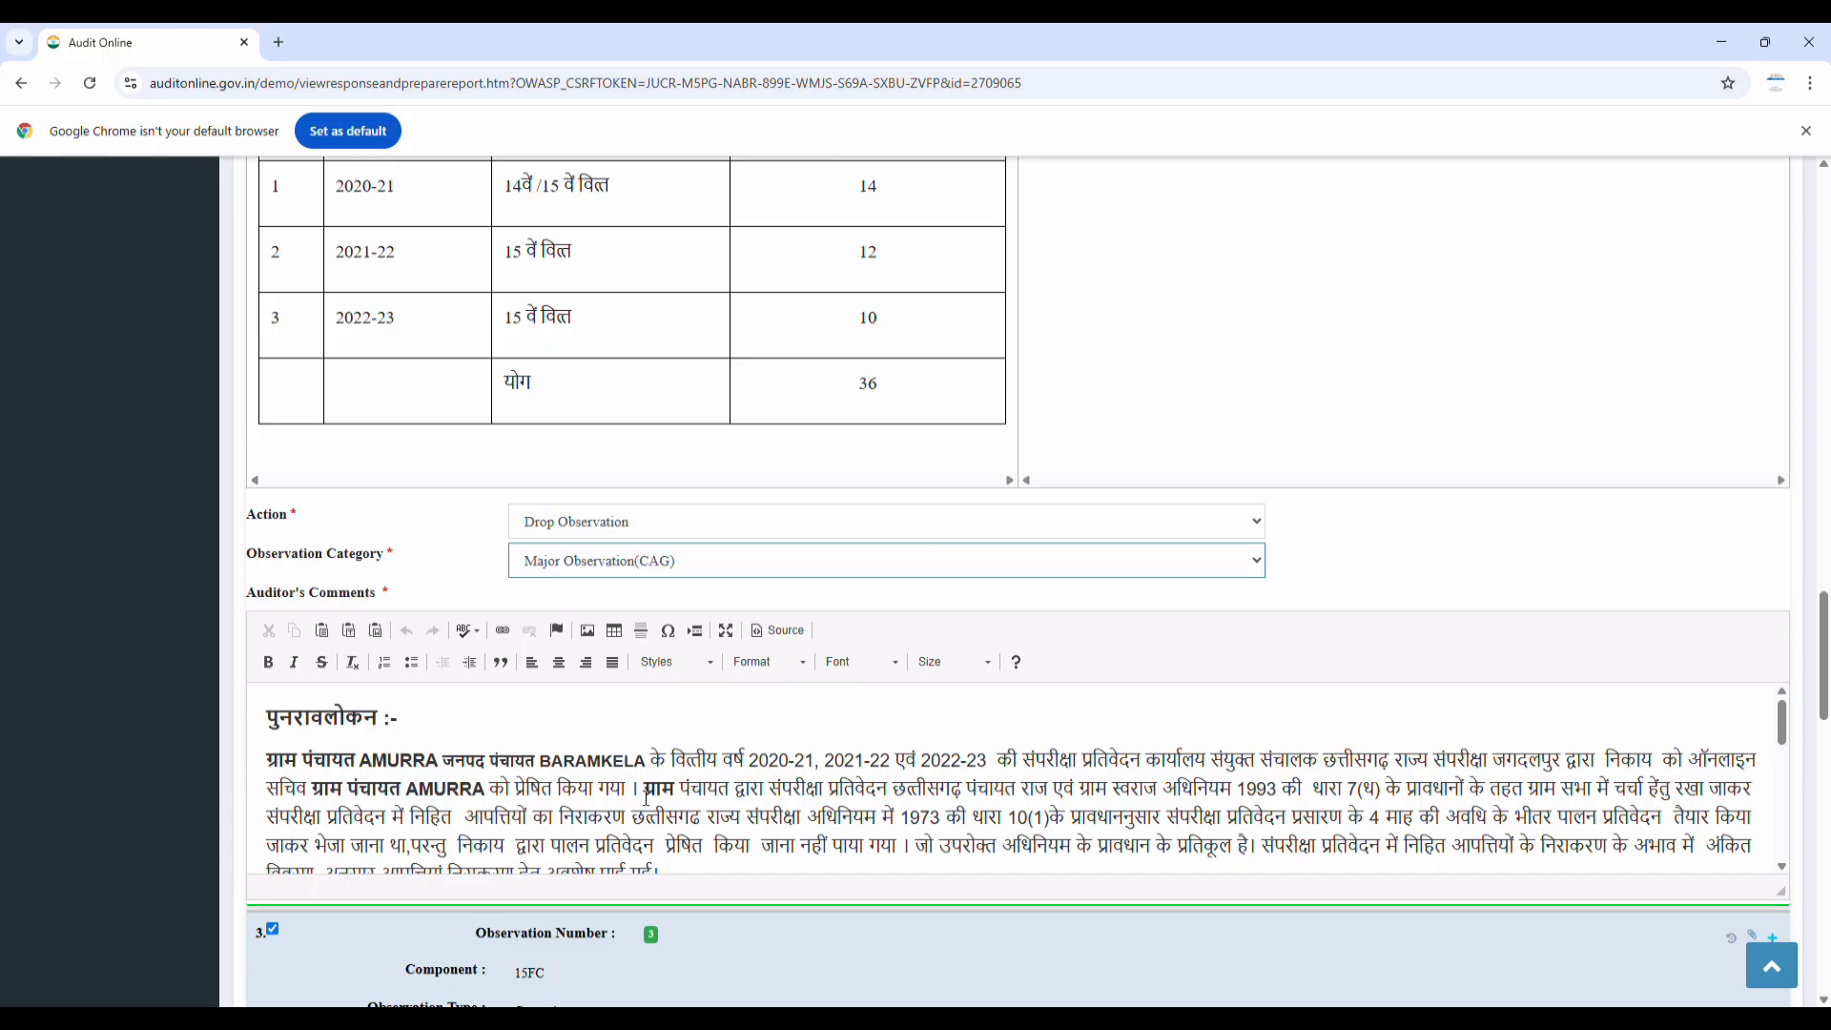
click(676, 761)
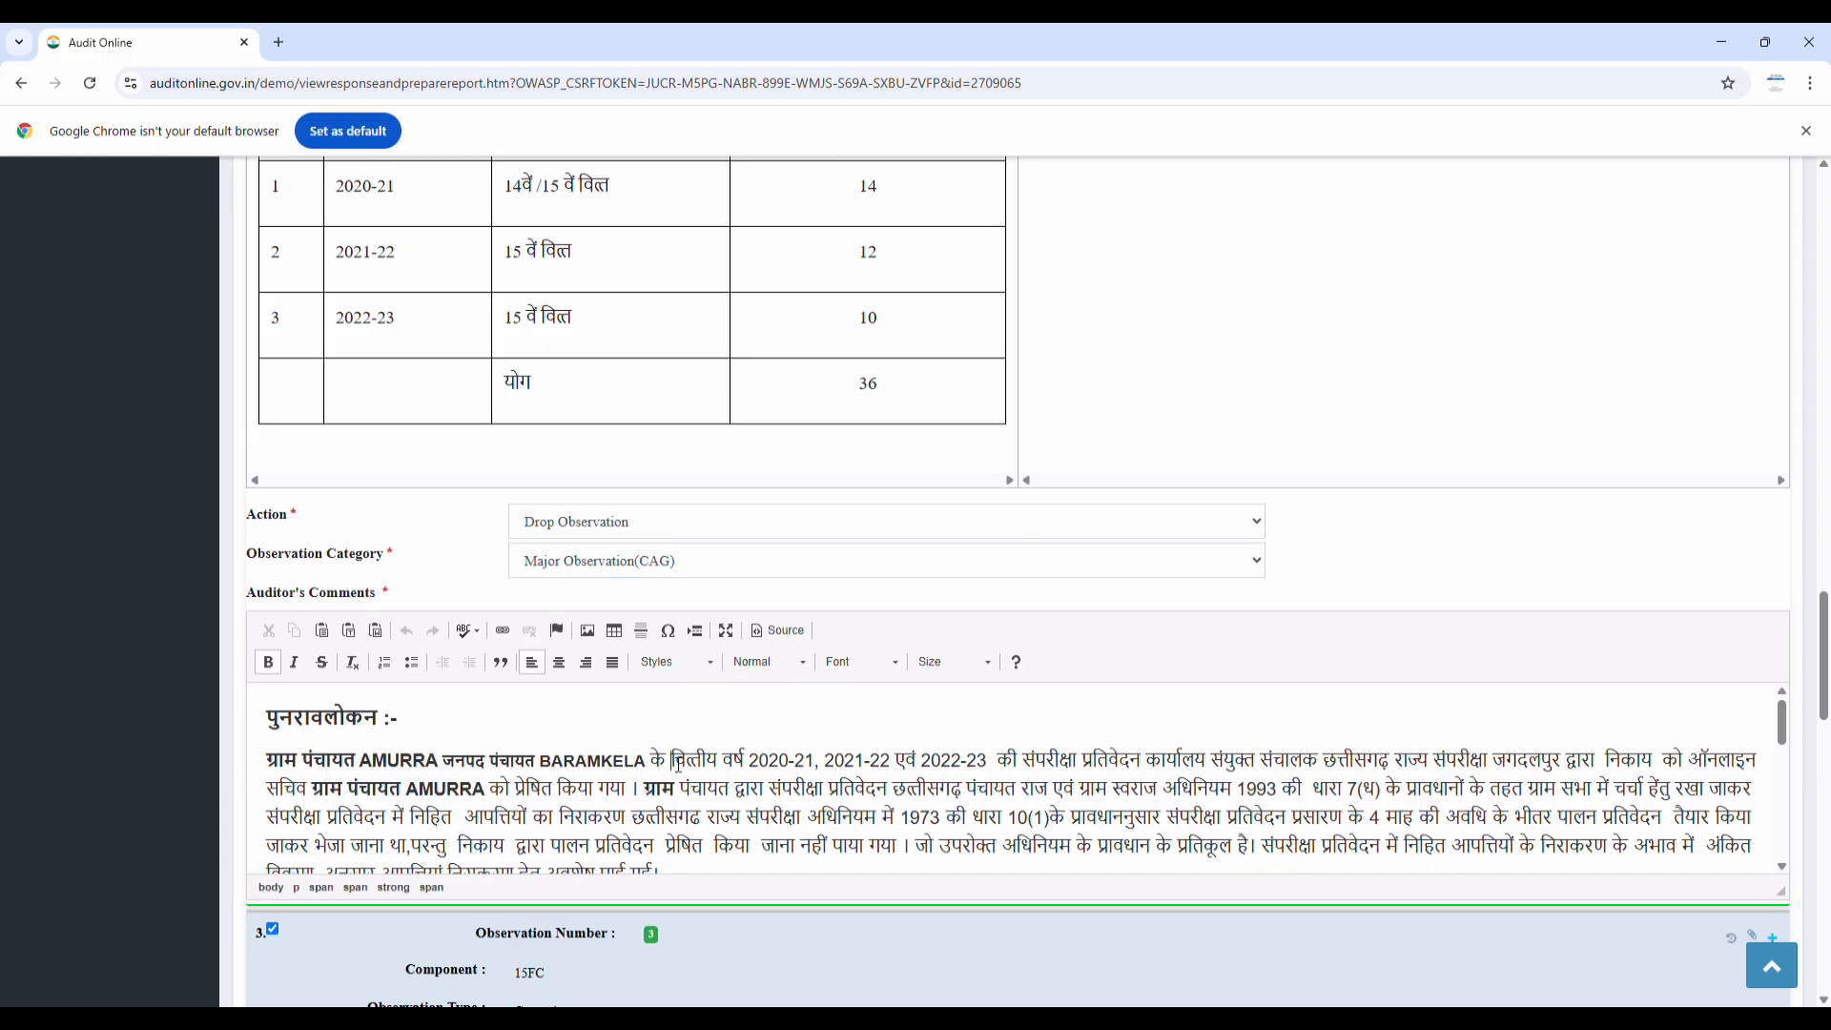
scroll(1502, 795, down, 8)
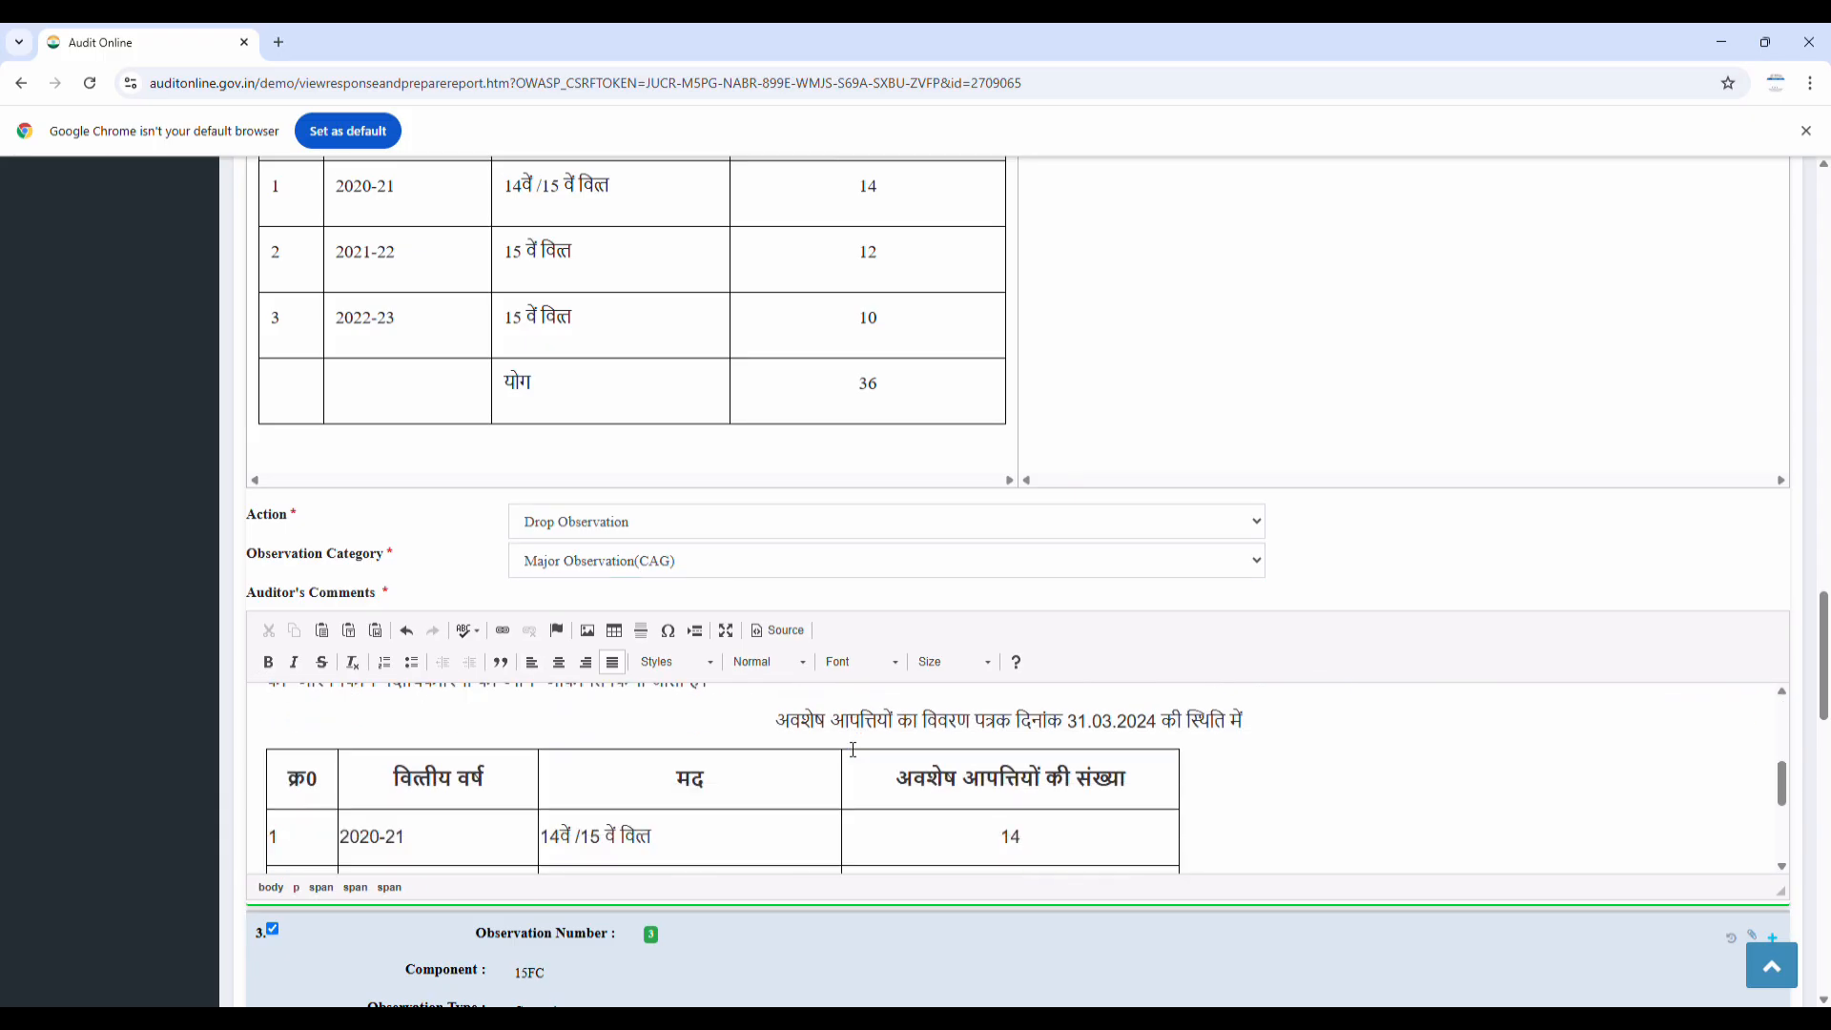
scroll(1502, 795, down, 4)
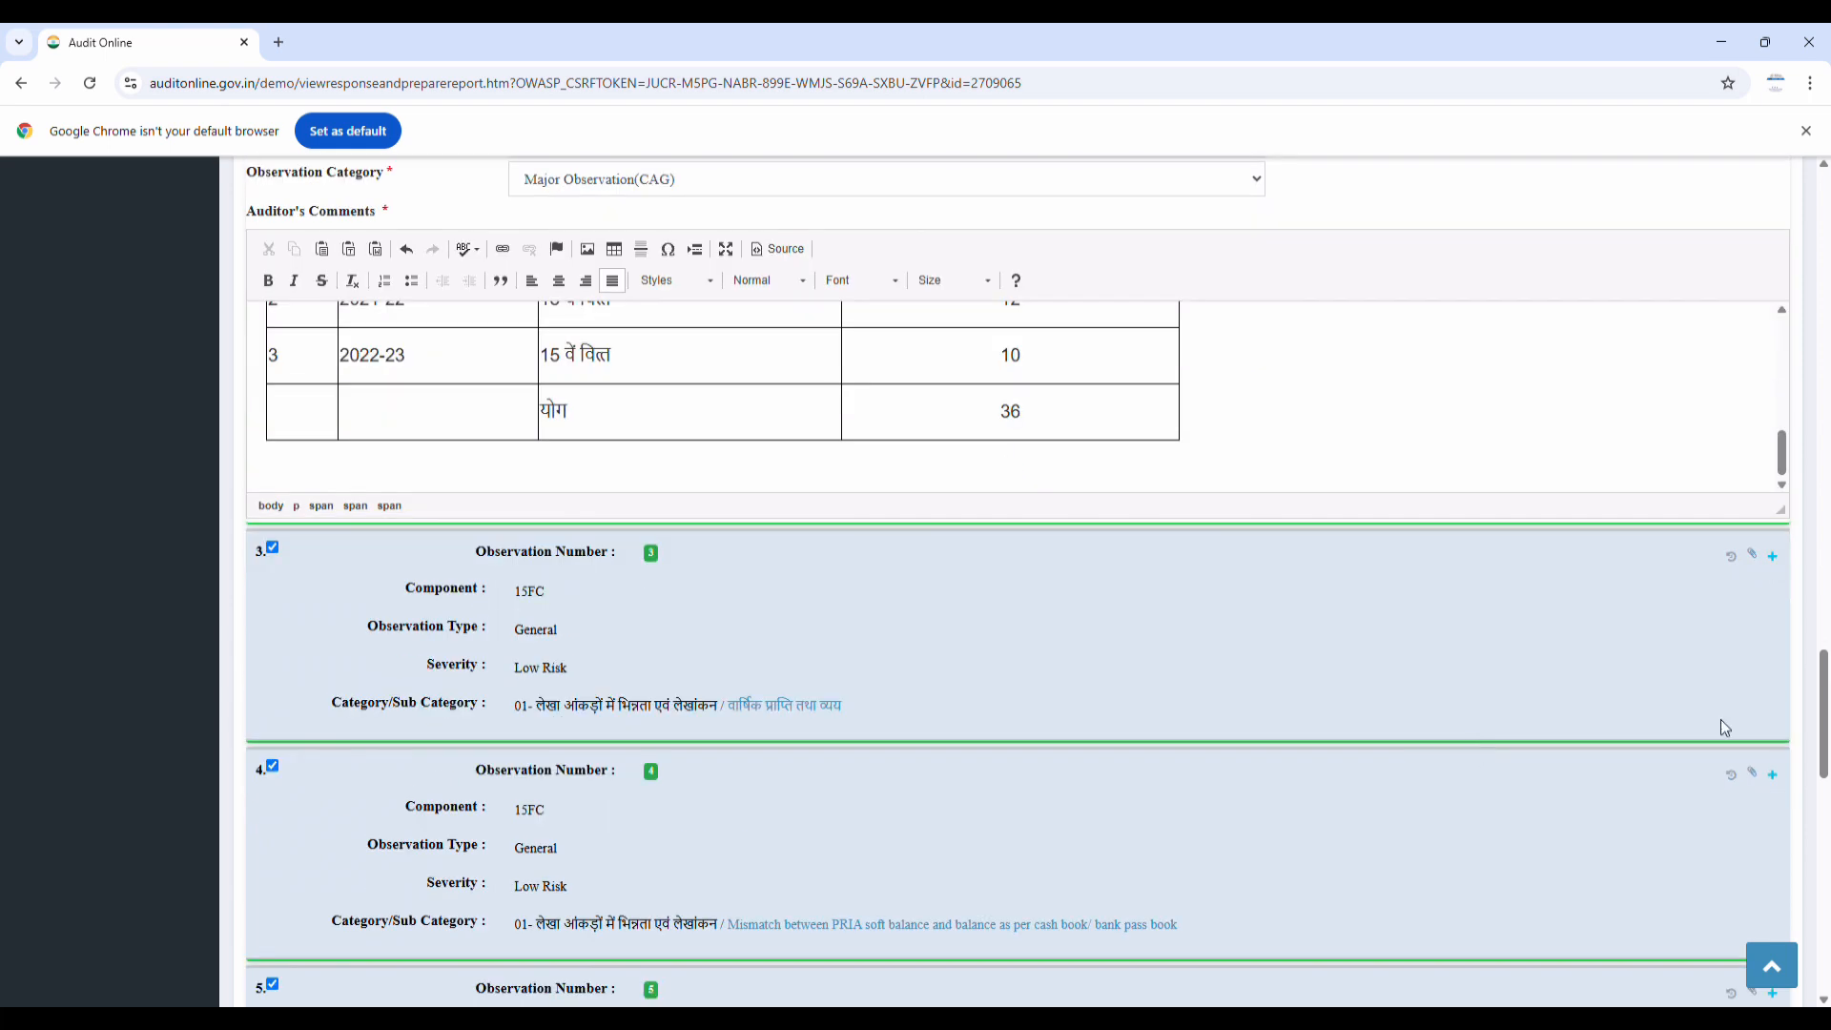
Set the category of observations 3 and 4 to Major Observation(CAG)
click(1773, 556)
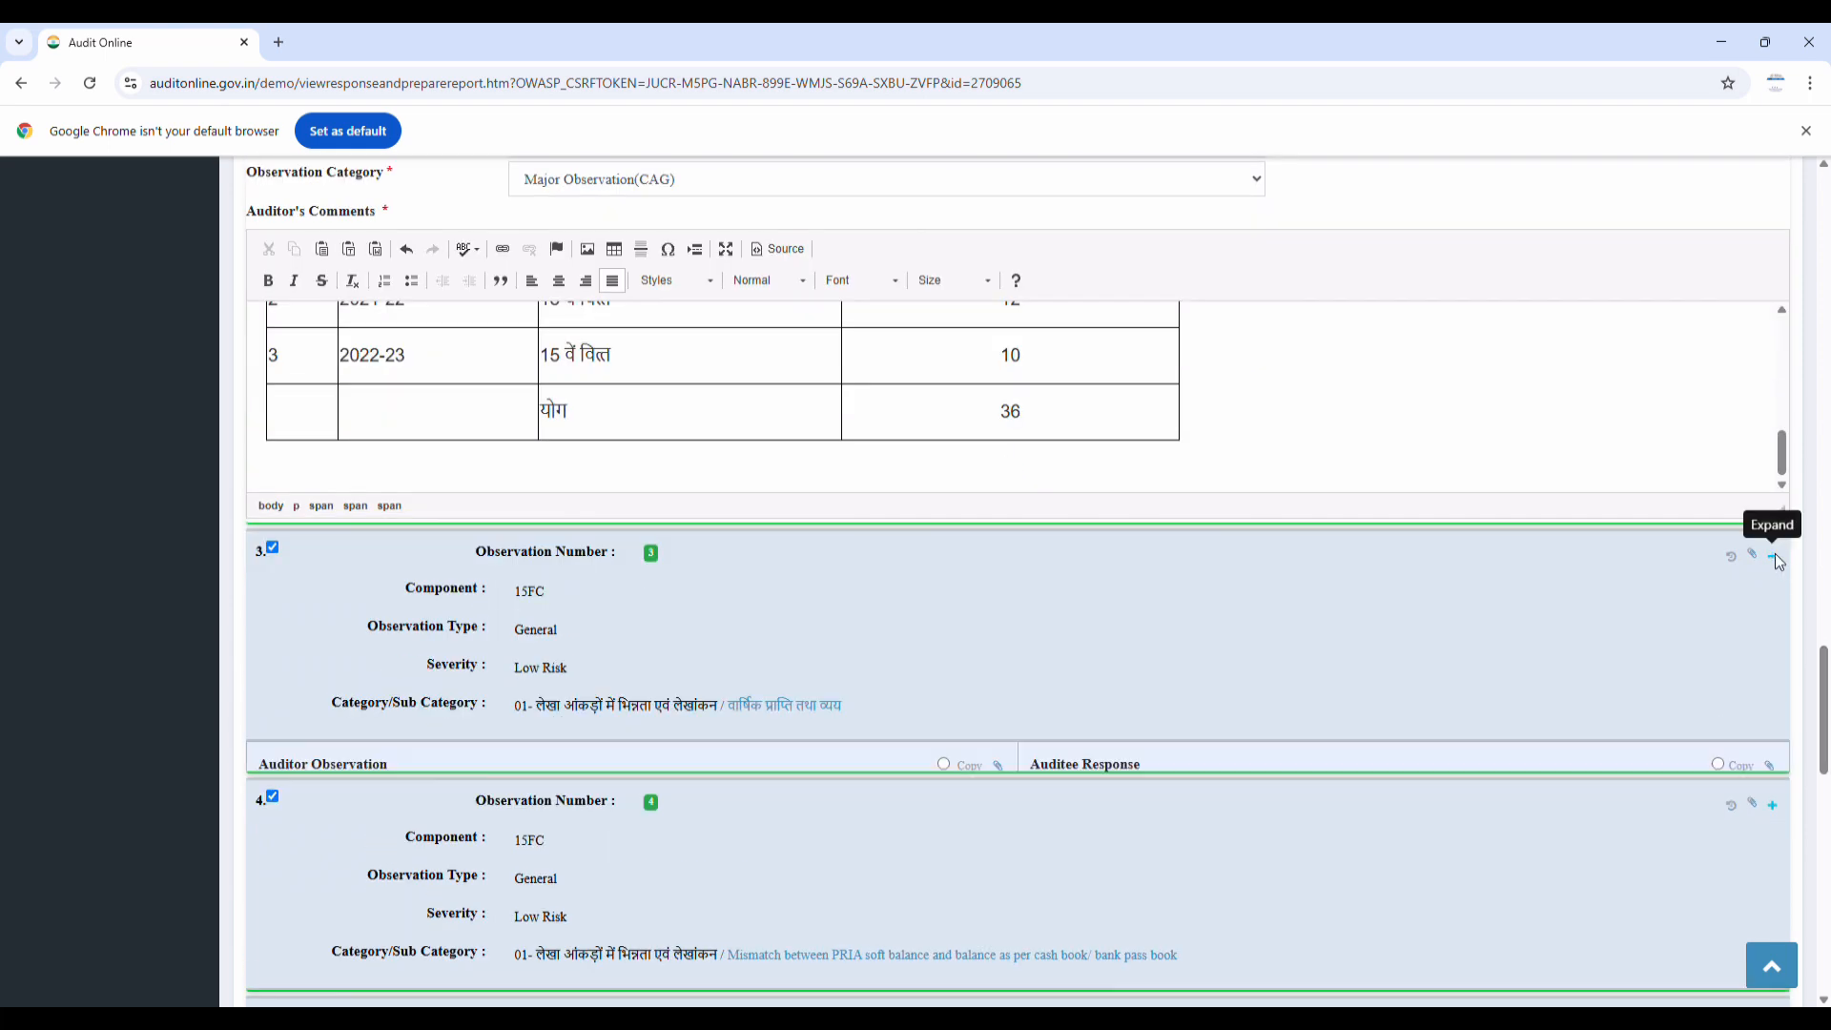
scroll(710, 799, down, 1)
scroll(710, 799, down, 12)
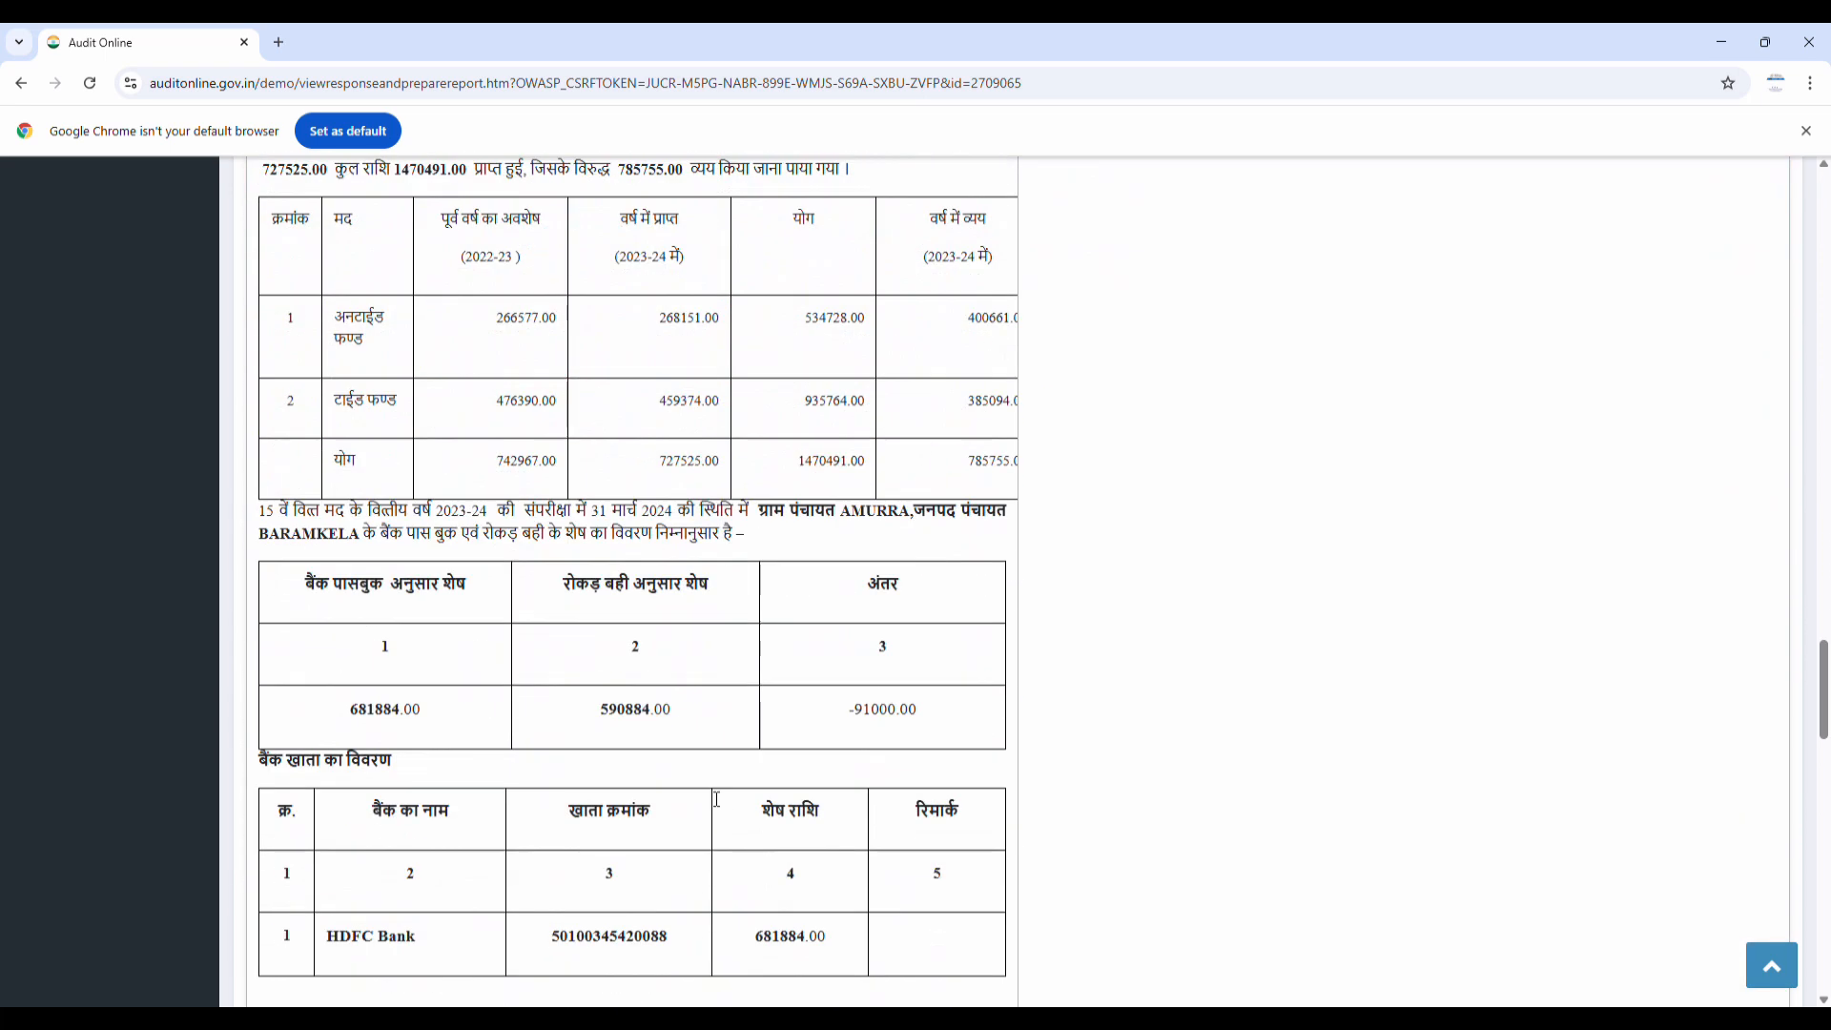
scroll(711, 799, down, 1)
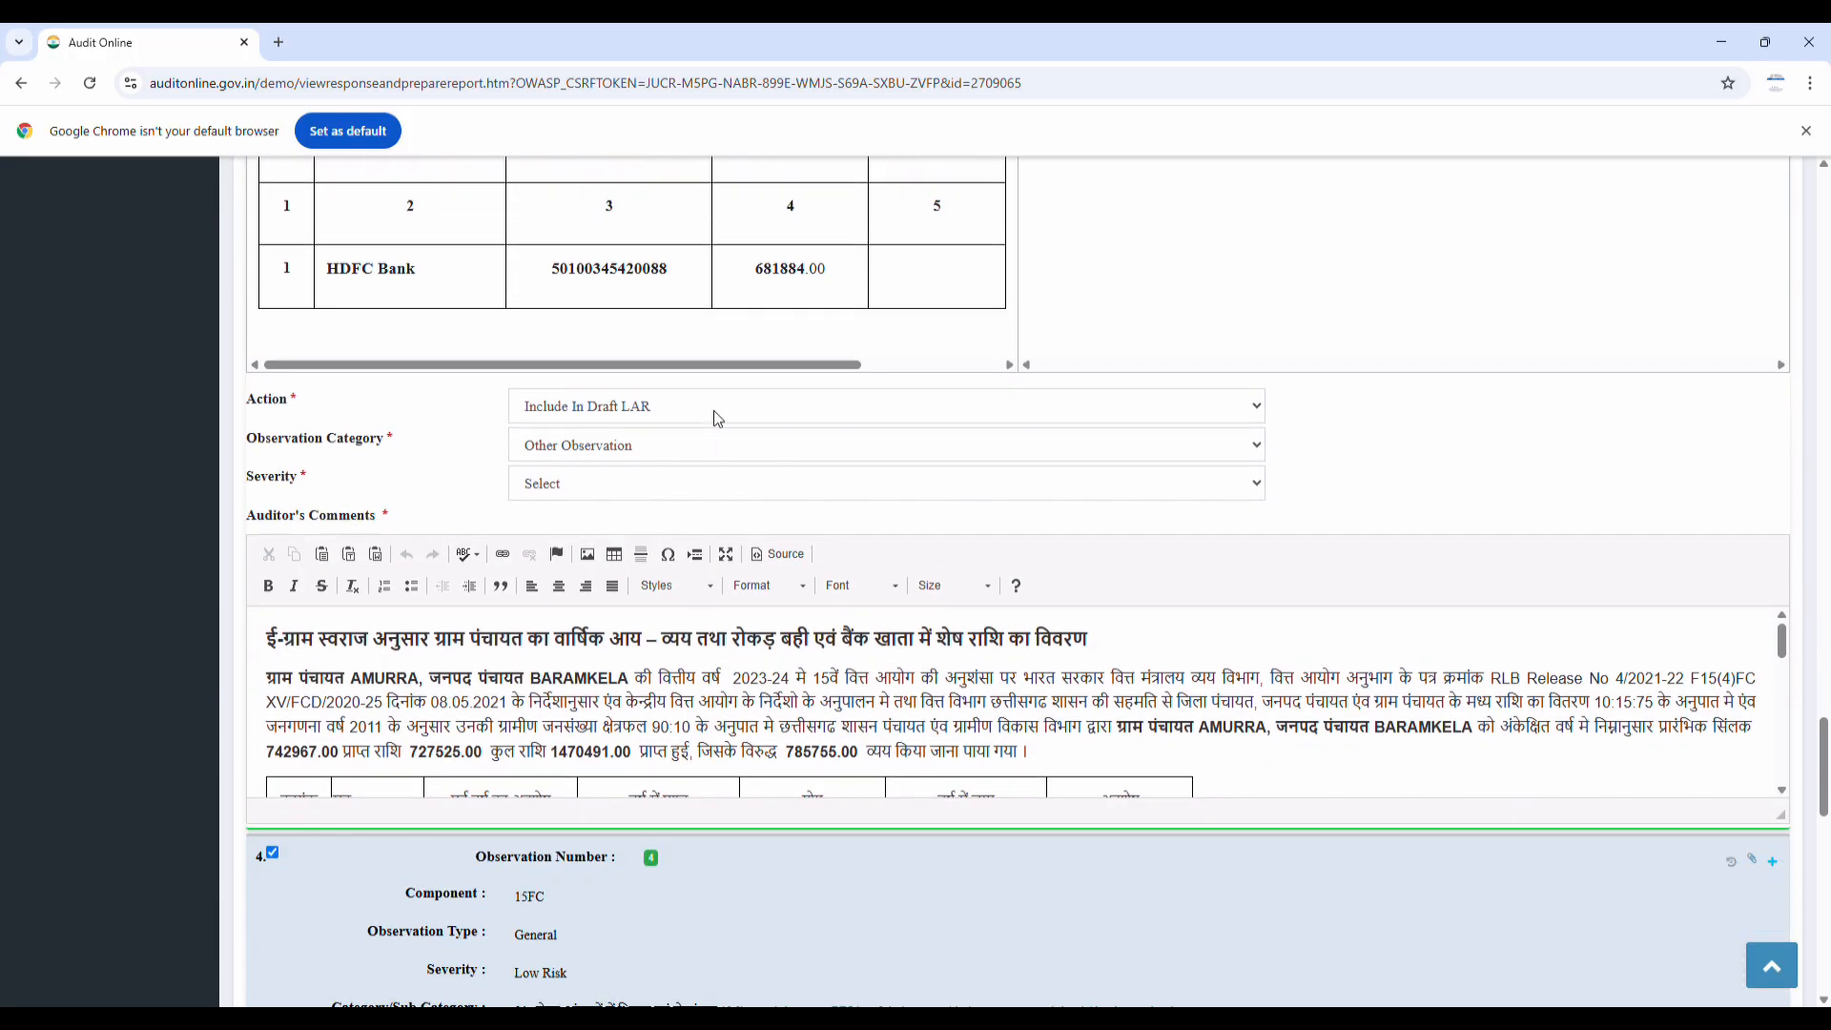
click(646, 449)
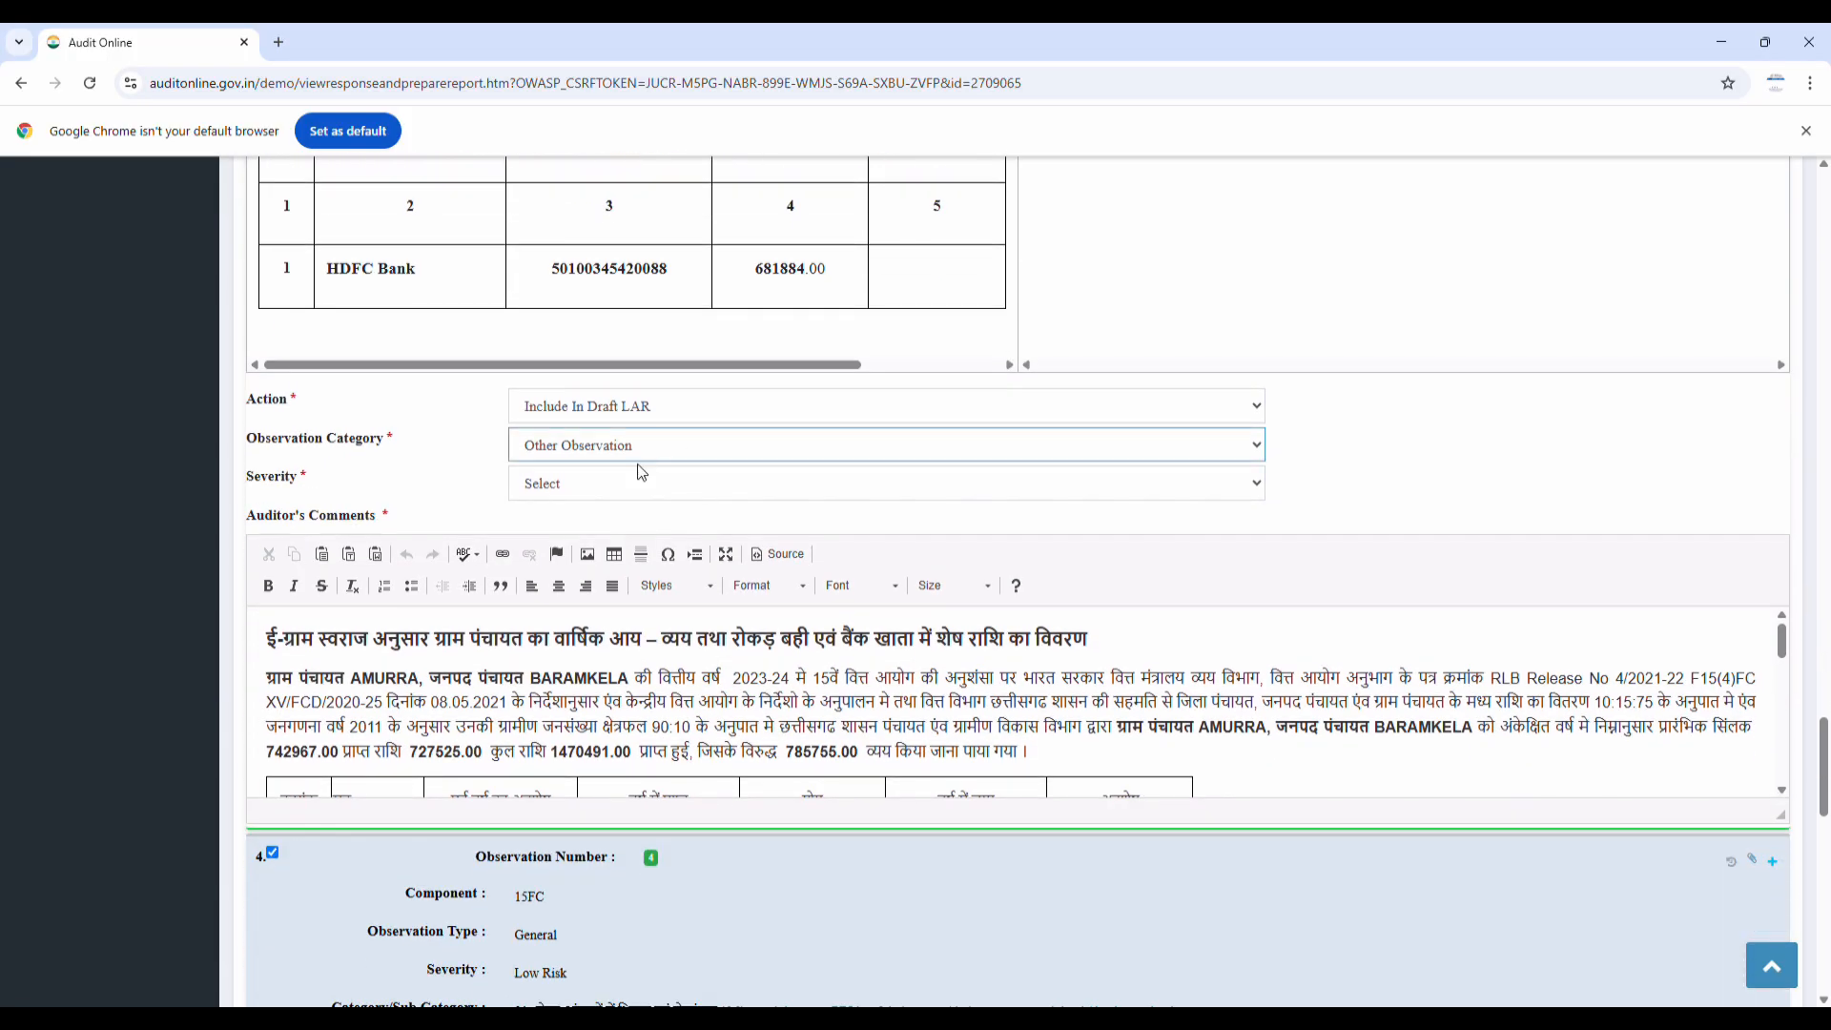
click(629, 505)
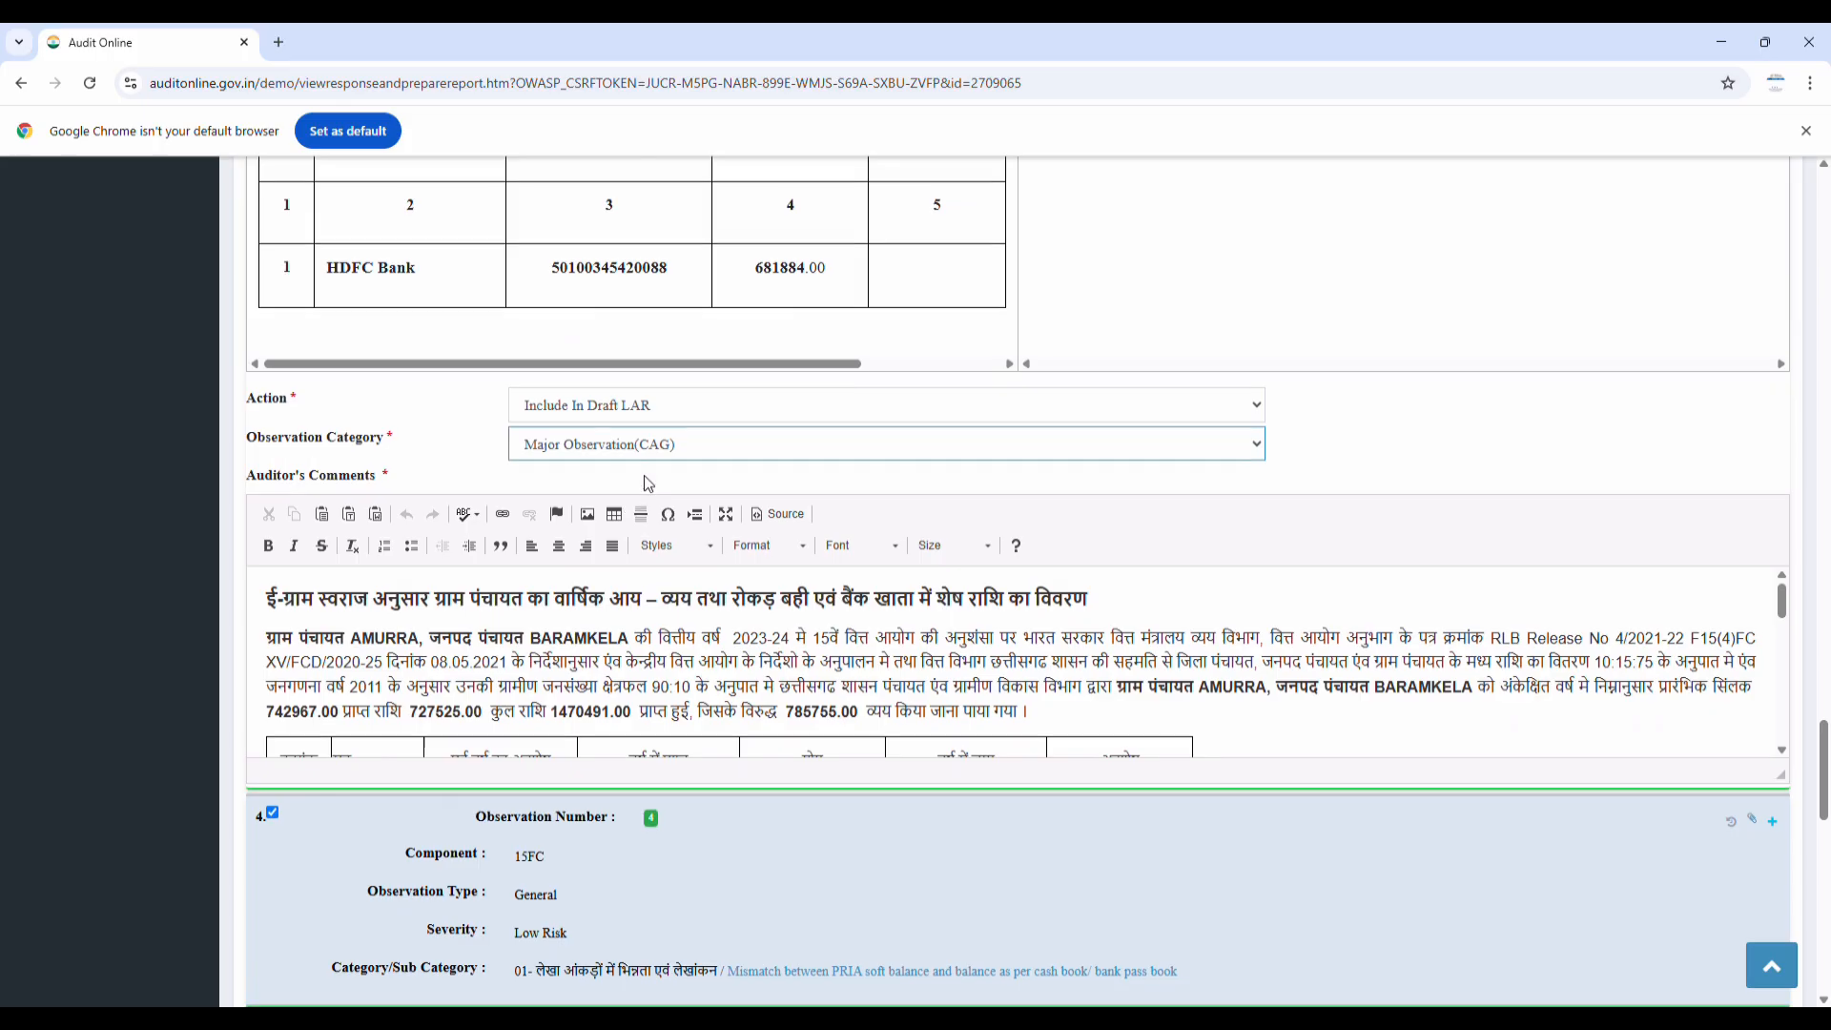
scroll(643, 477, down, 4)
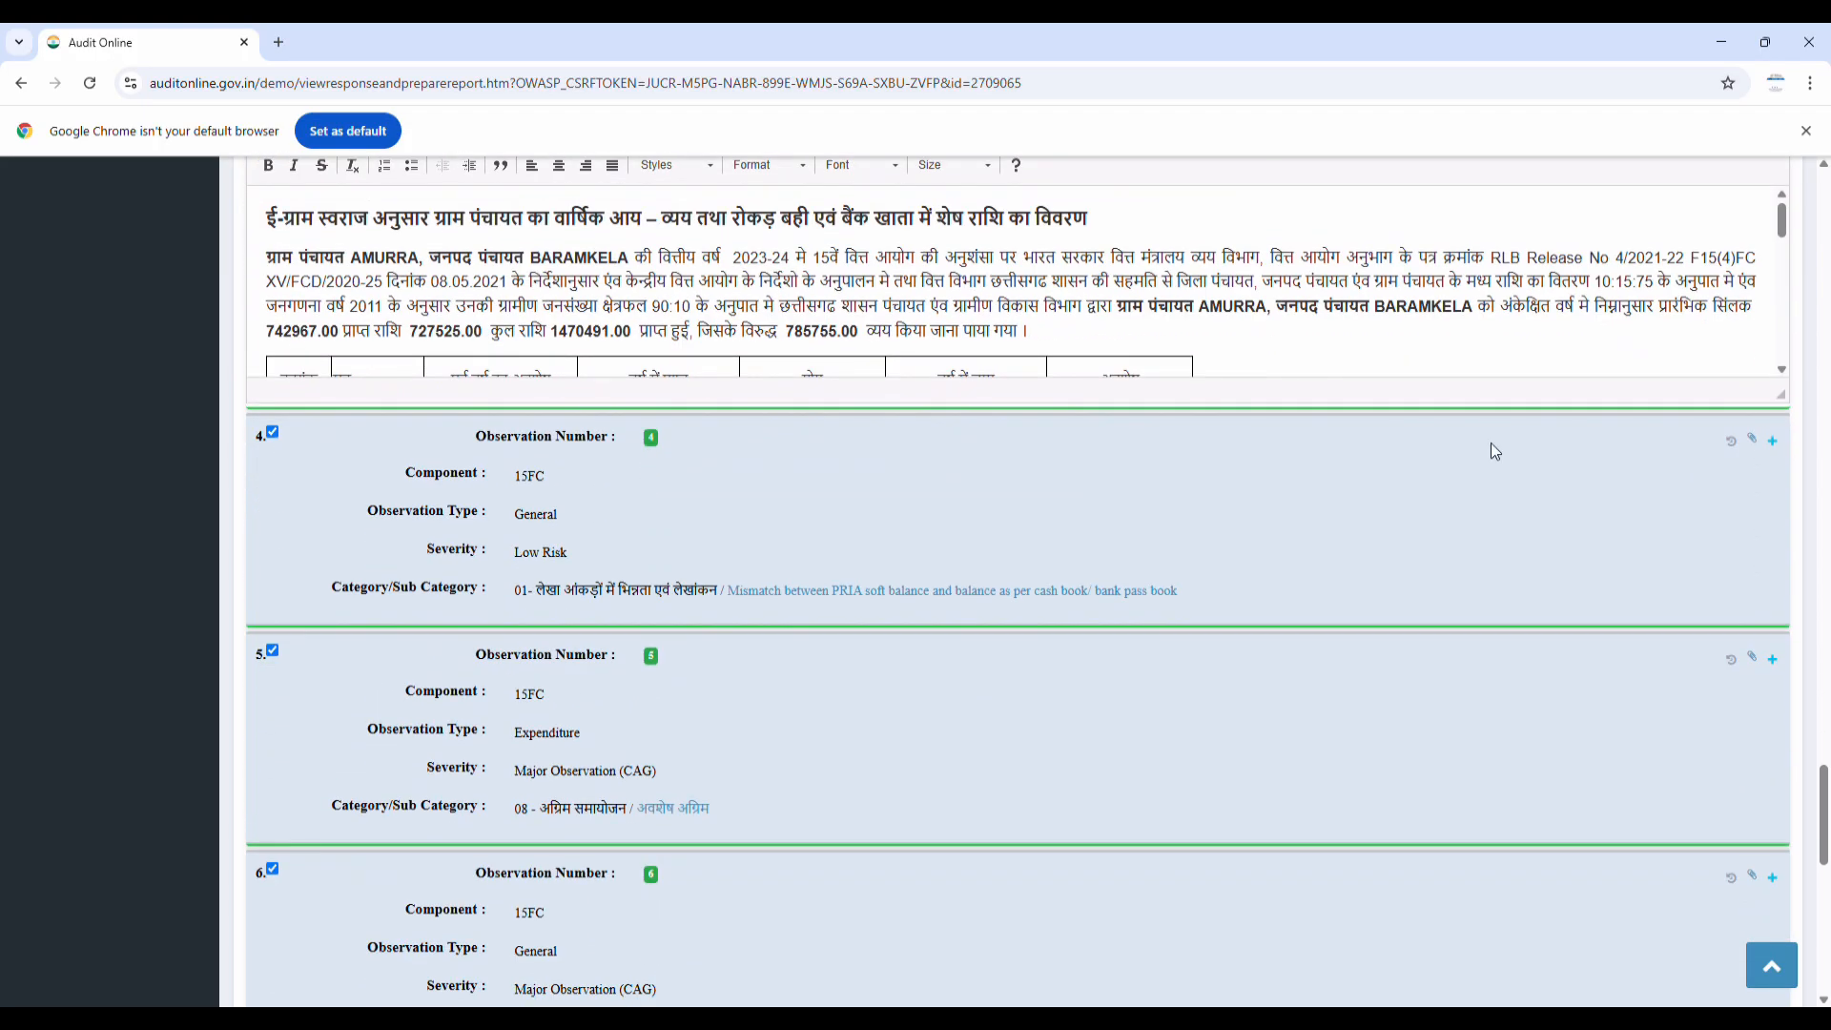
click(1772, 440)
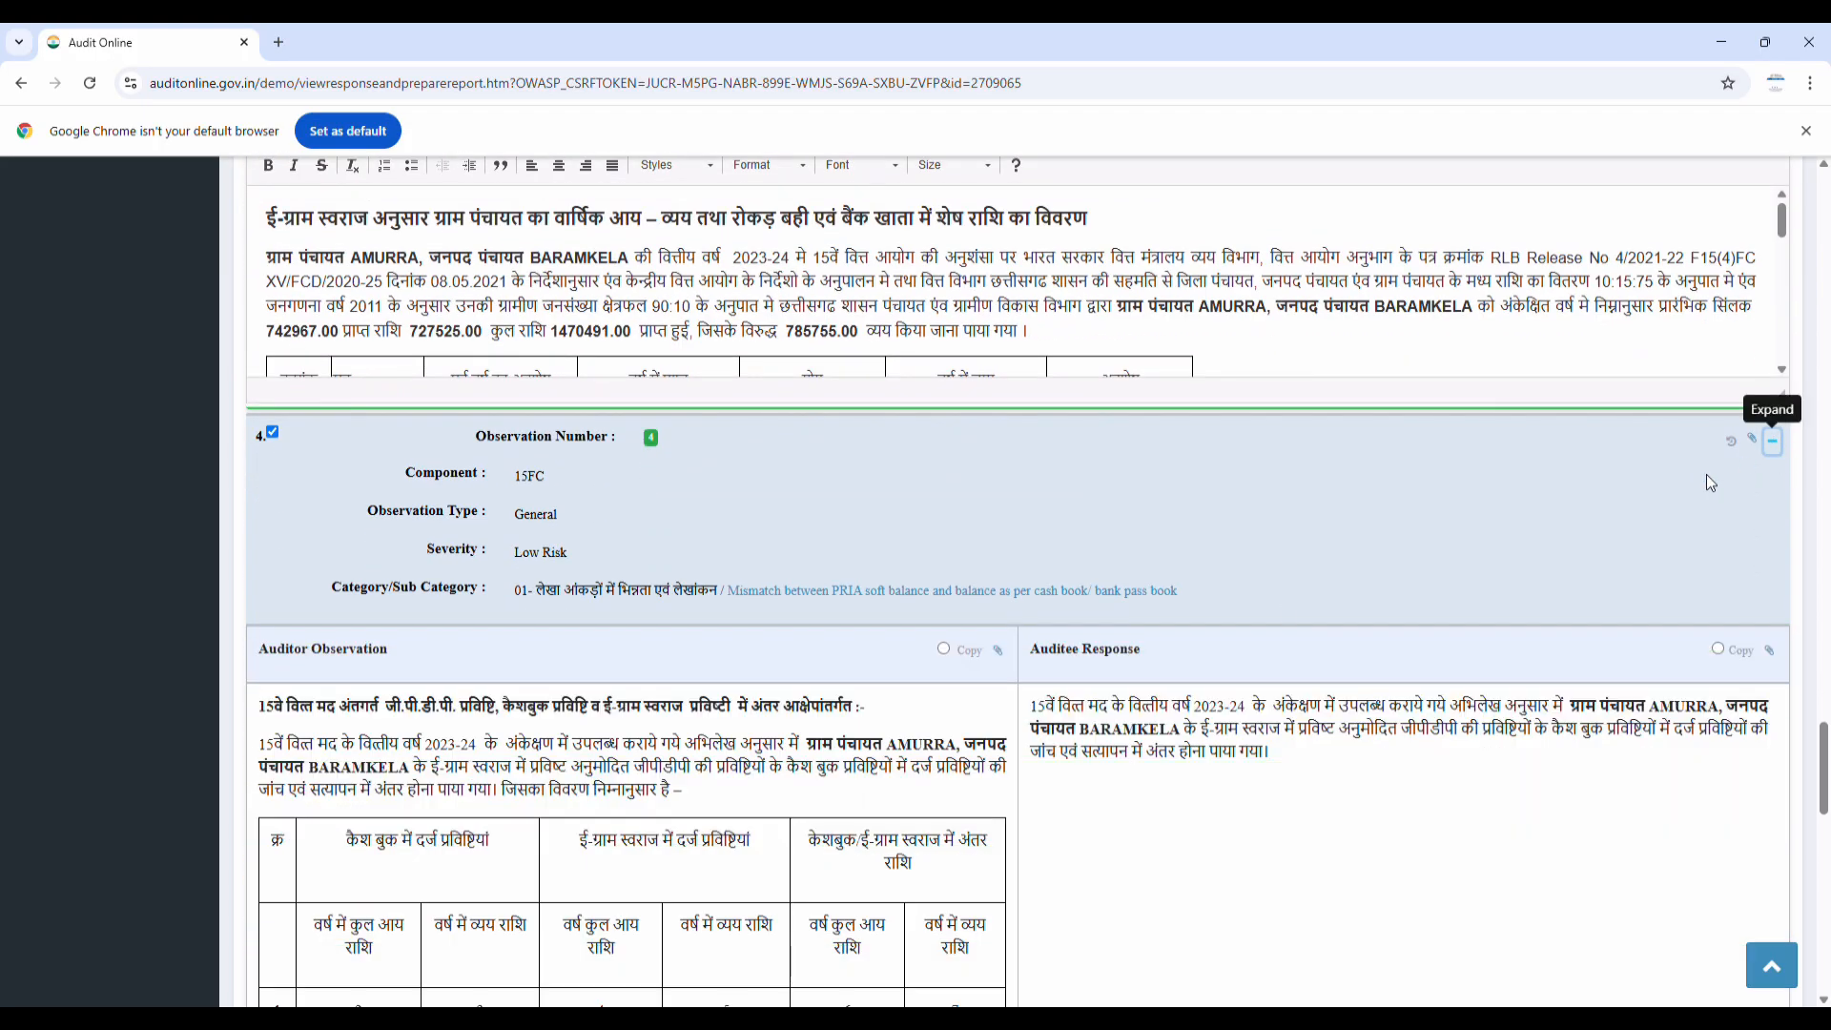
scroll(714, 648, down, 8)
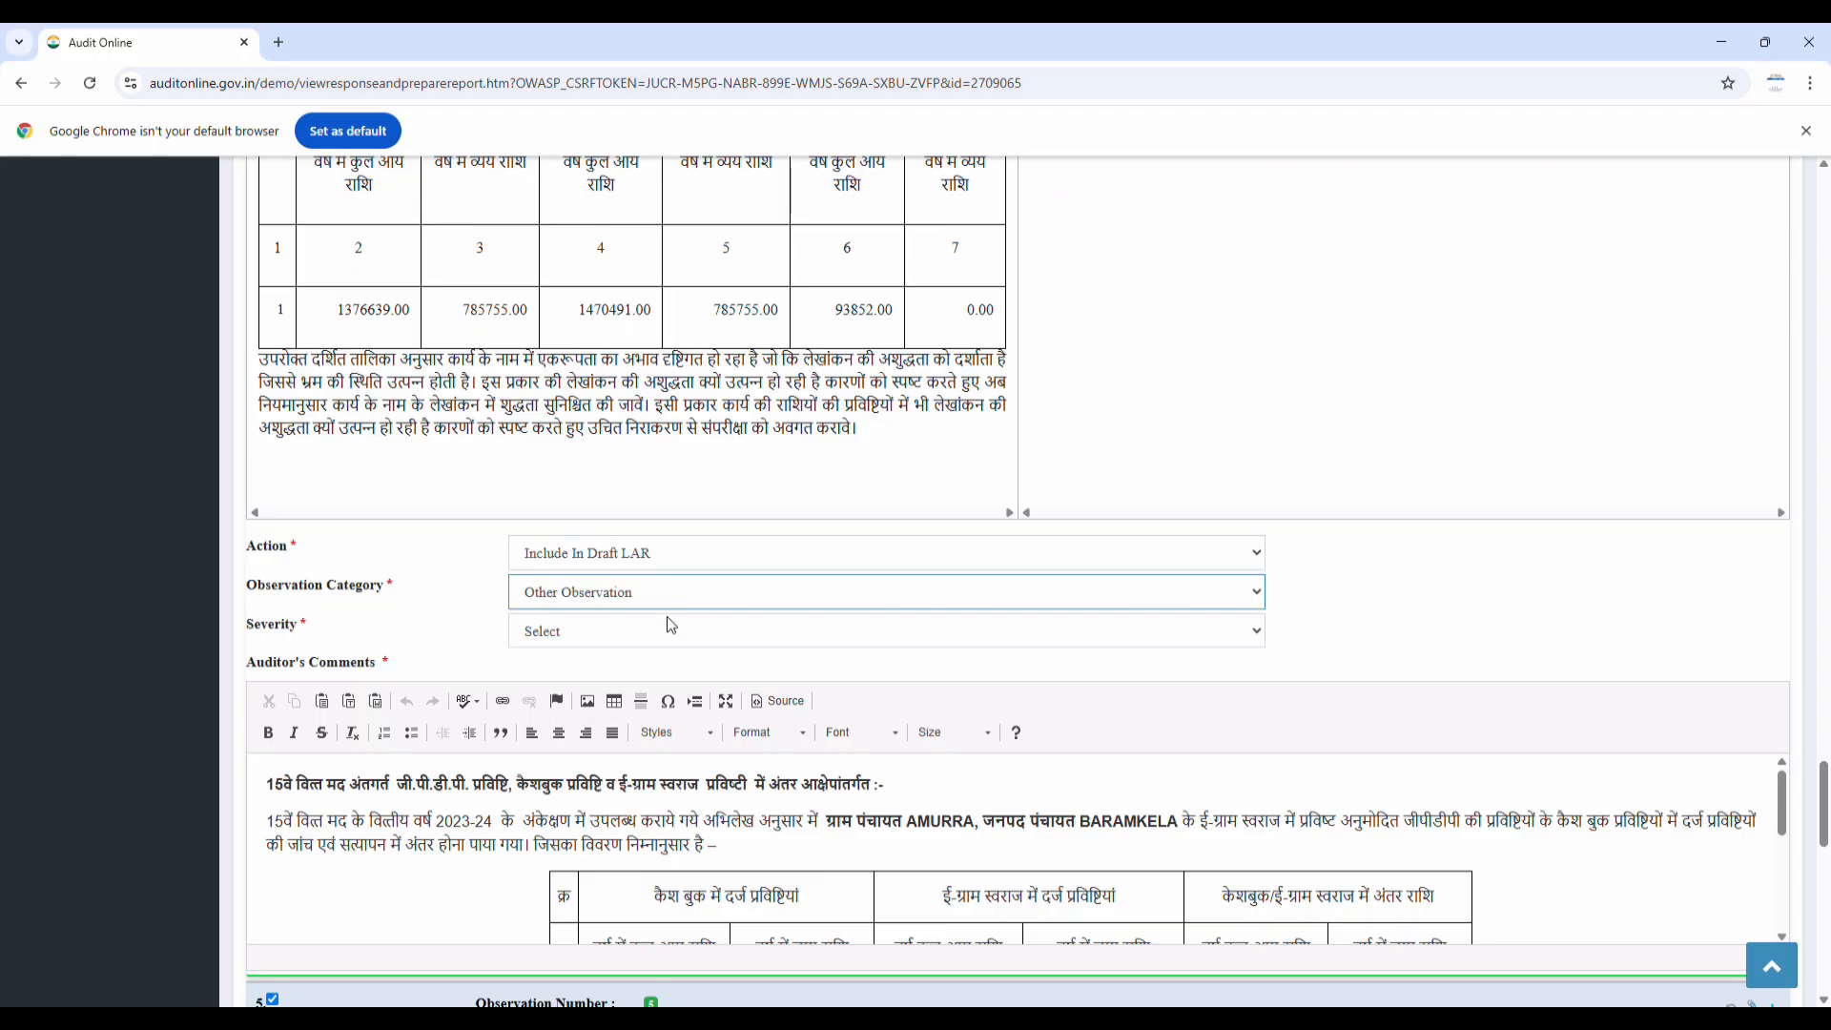
click(629, 639)
scroll(631, 640, down, 4)
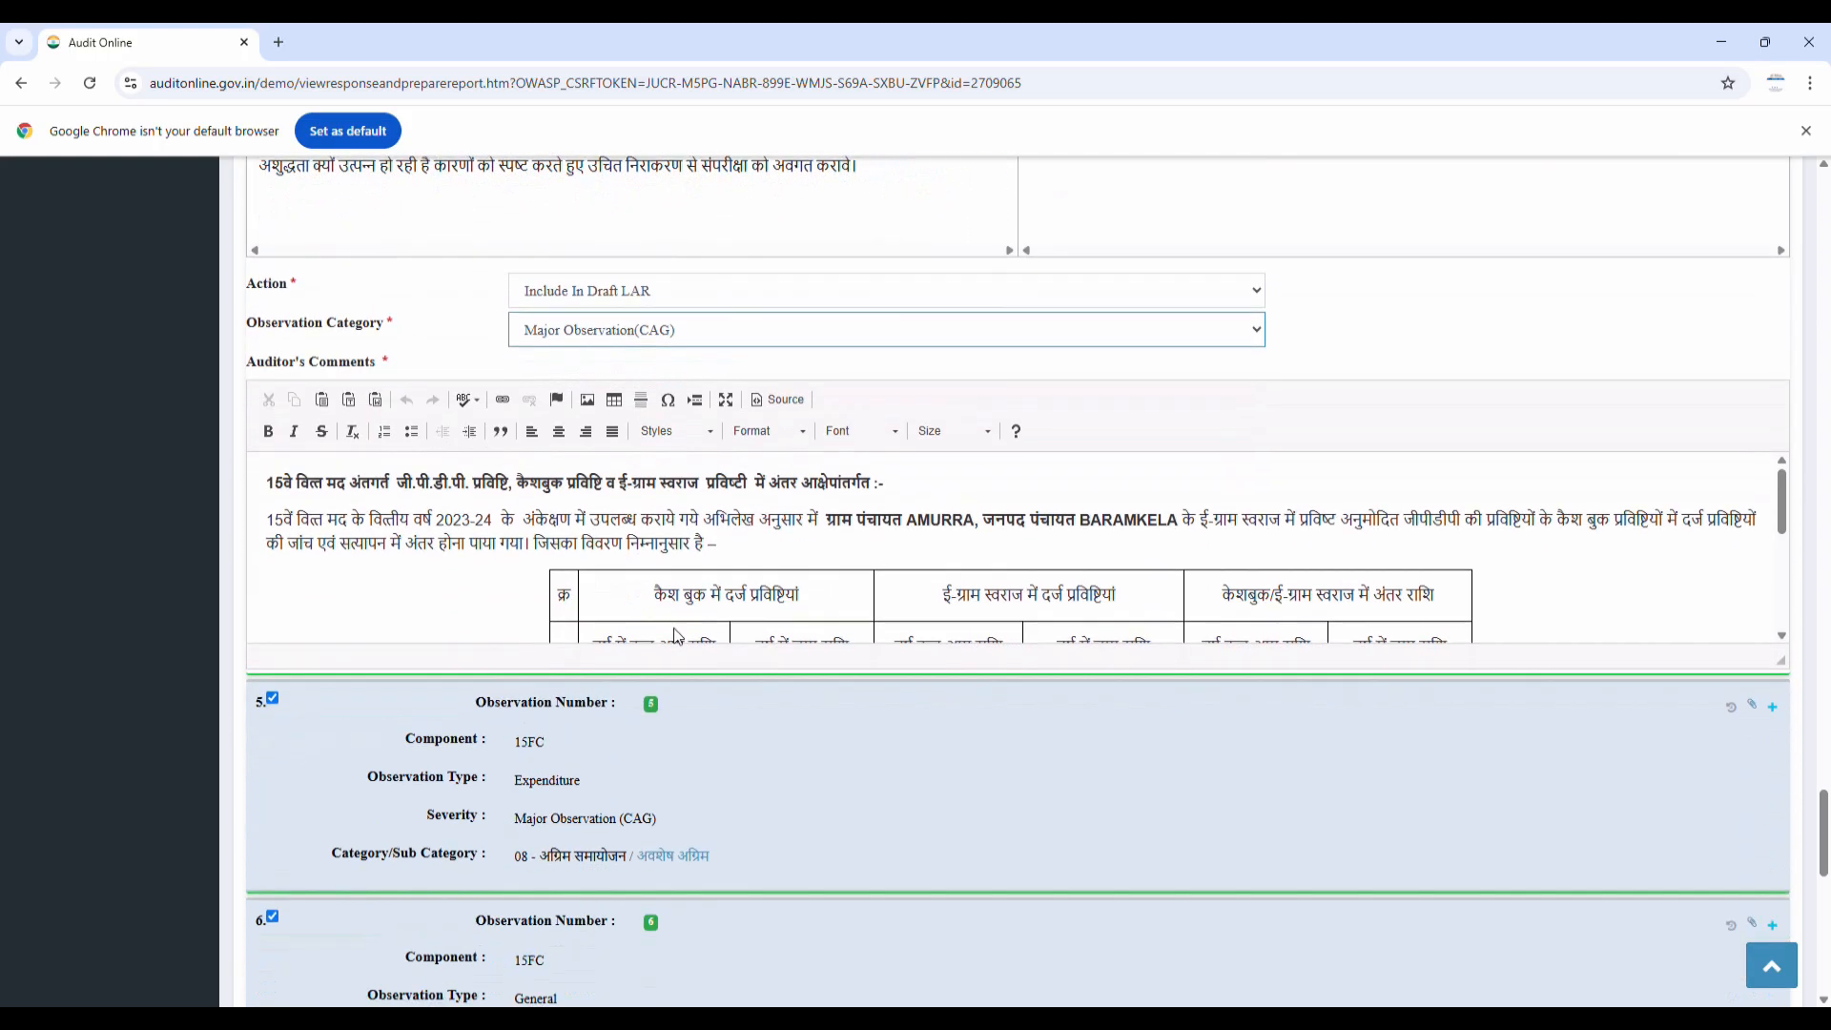
scroll(808, 665, down, 1)
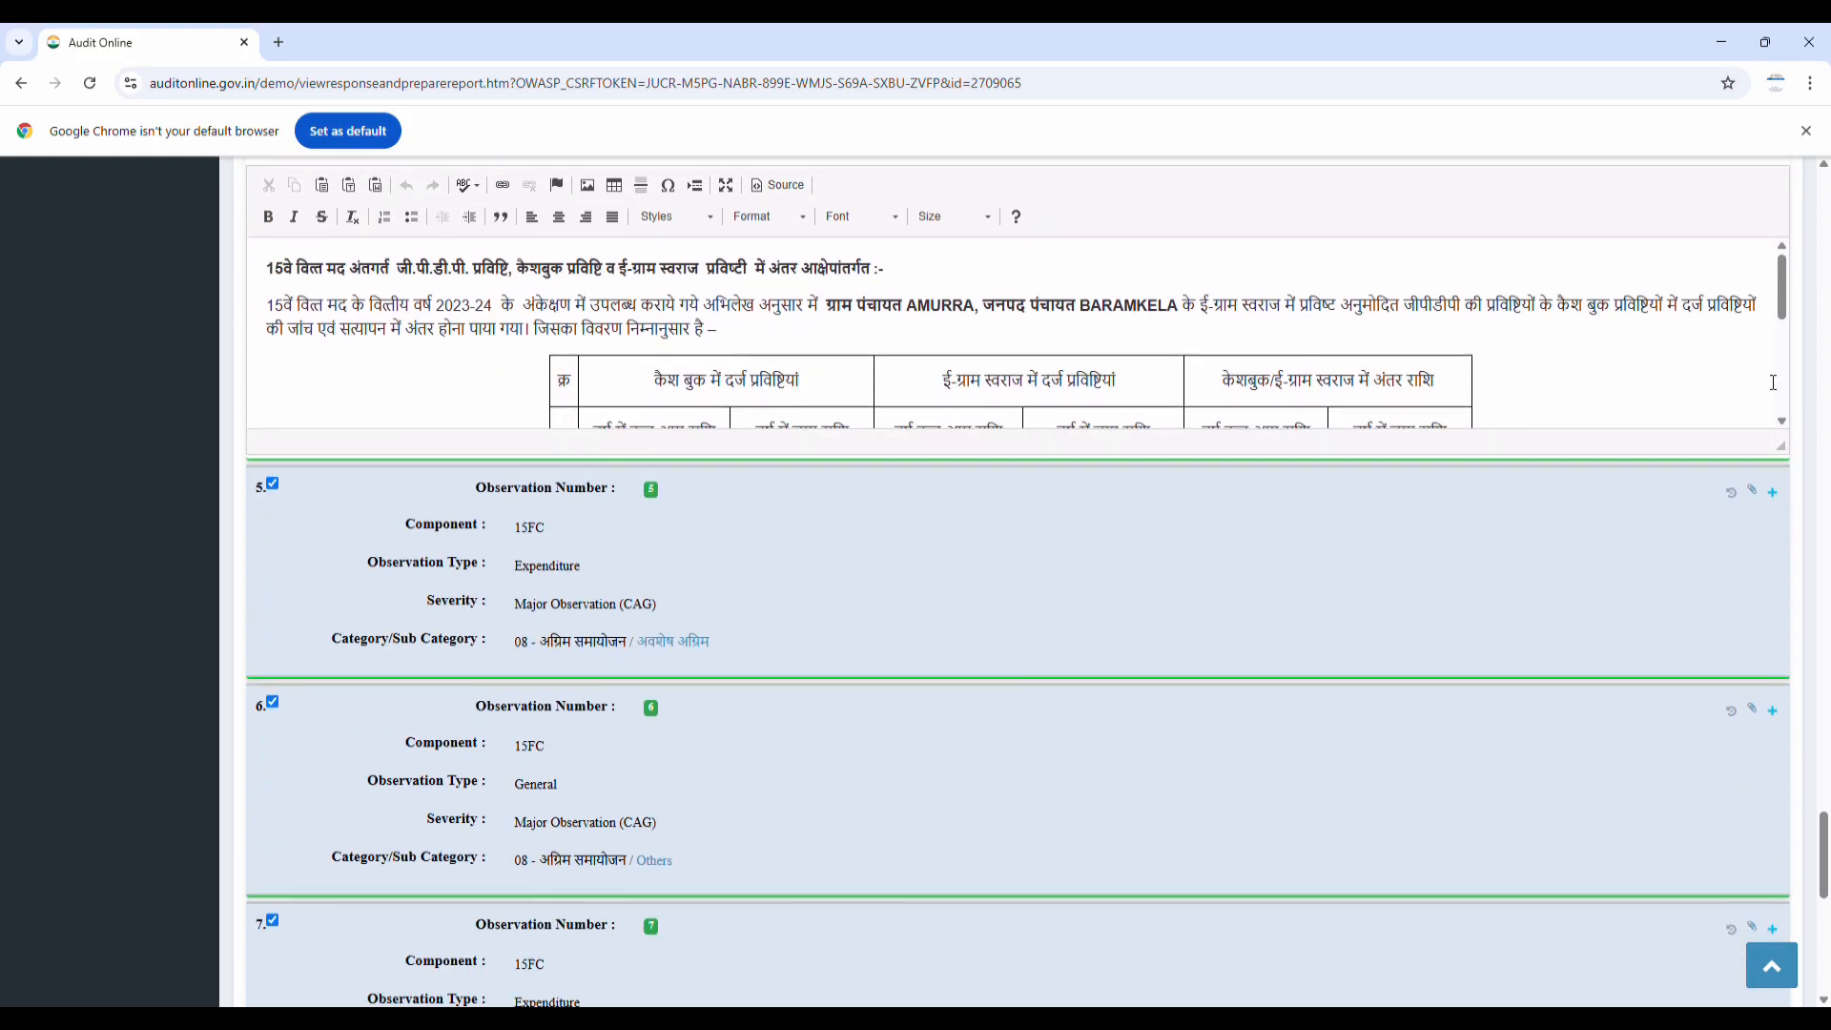
Set observation 5's Action to Follow Up, then Save And Send the review
click(1771, 495)
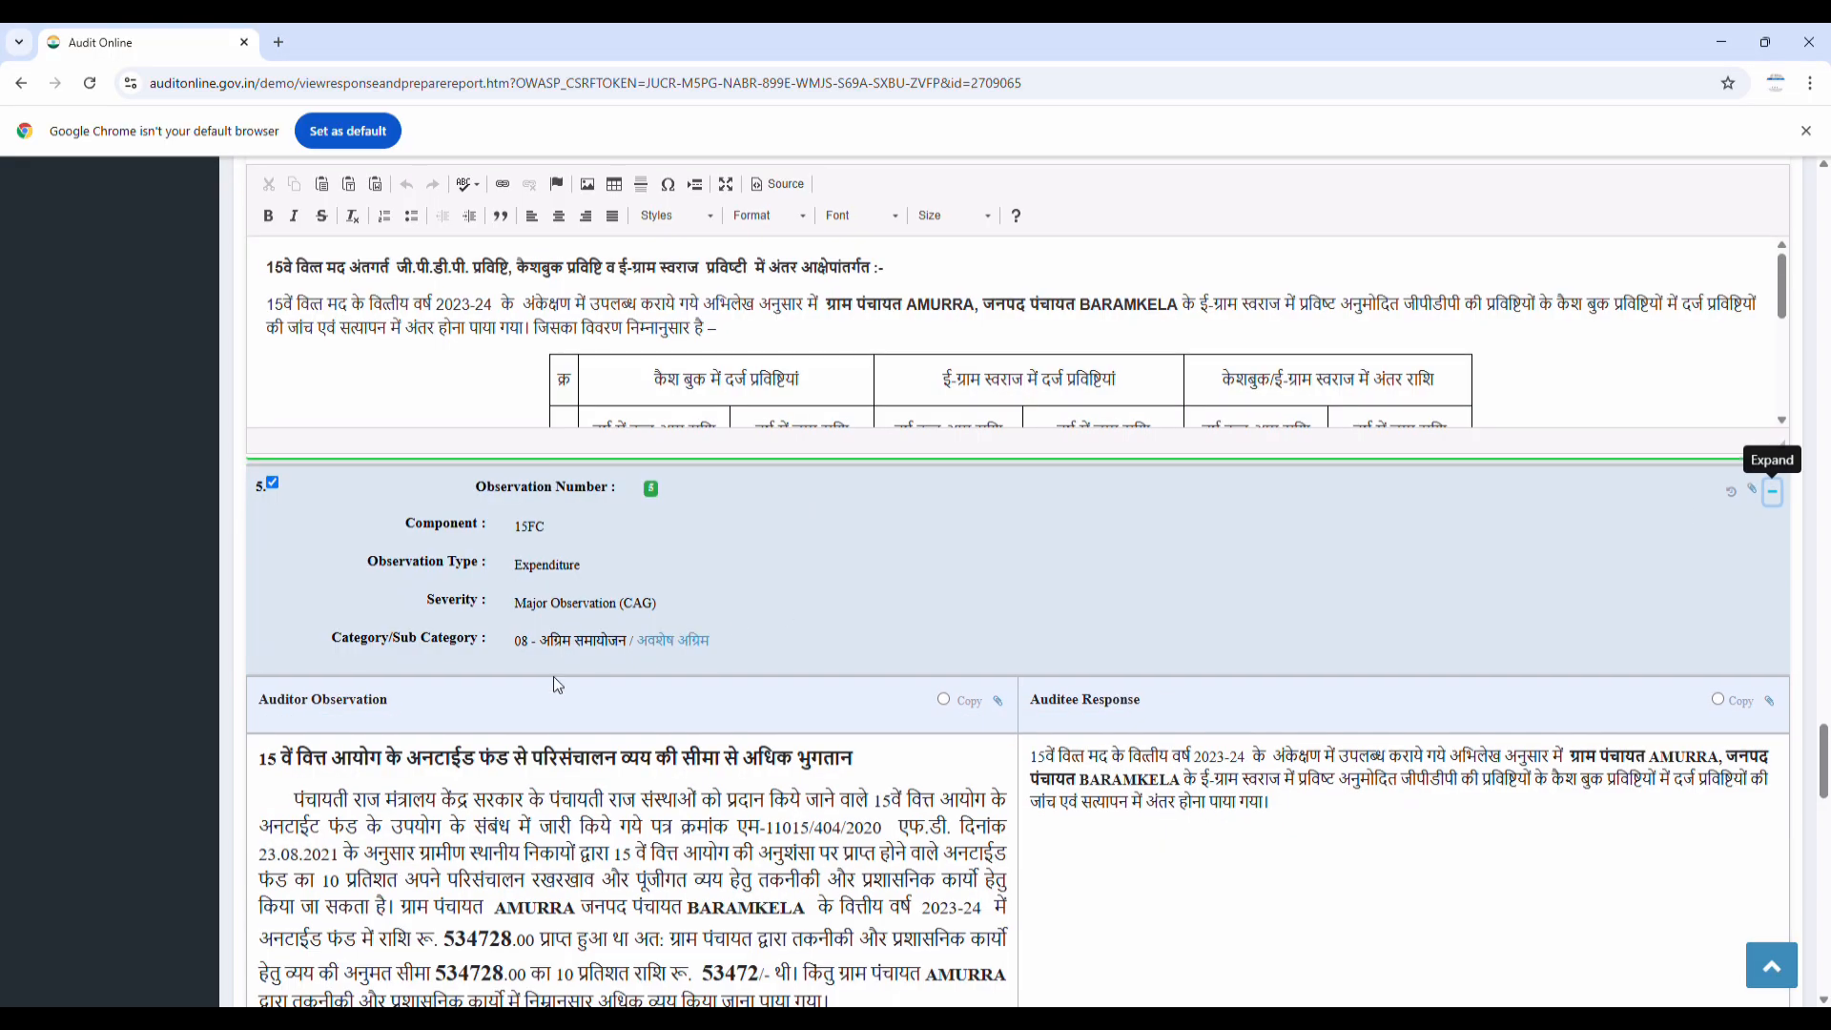
scroll(527, 697, down, 4)
scroll(528, 697, down, 5)
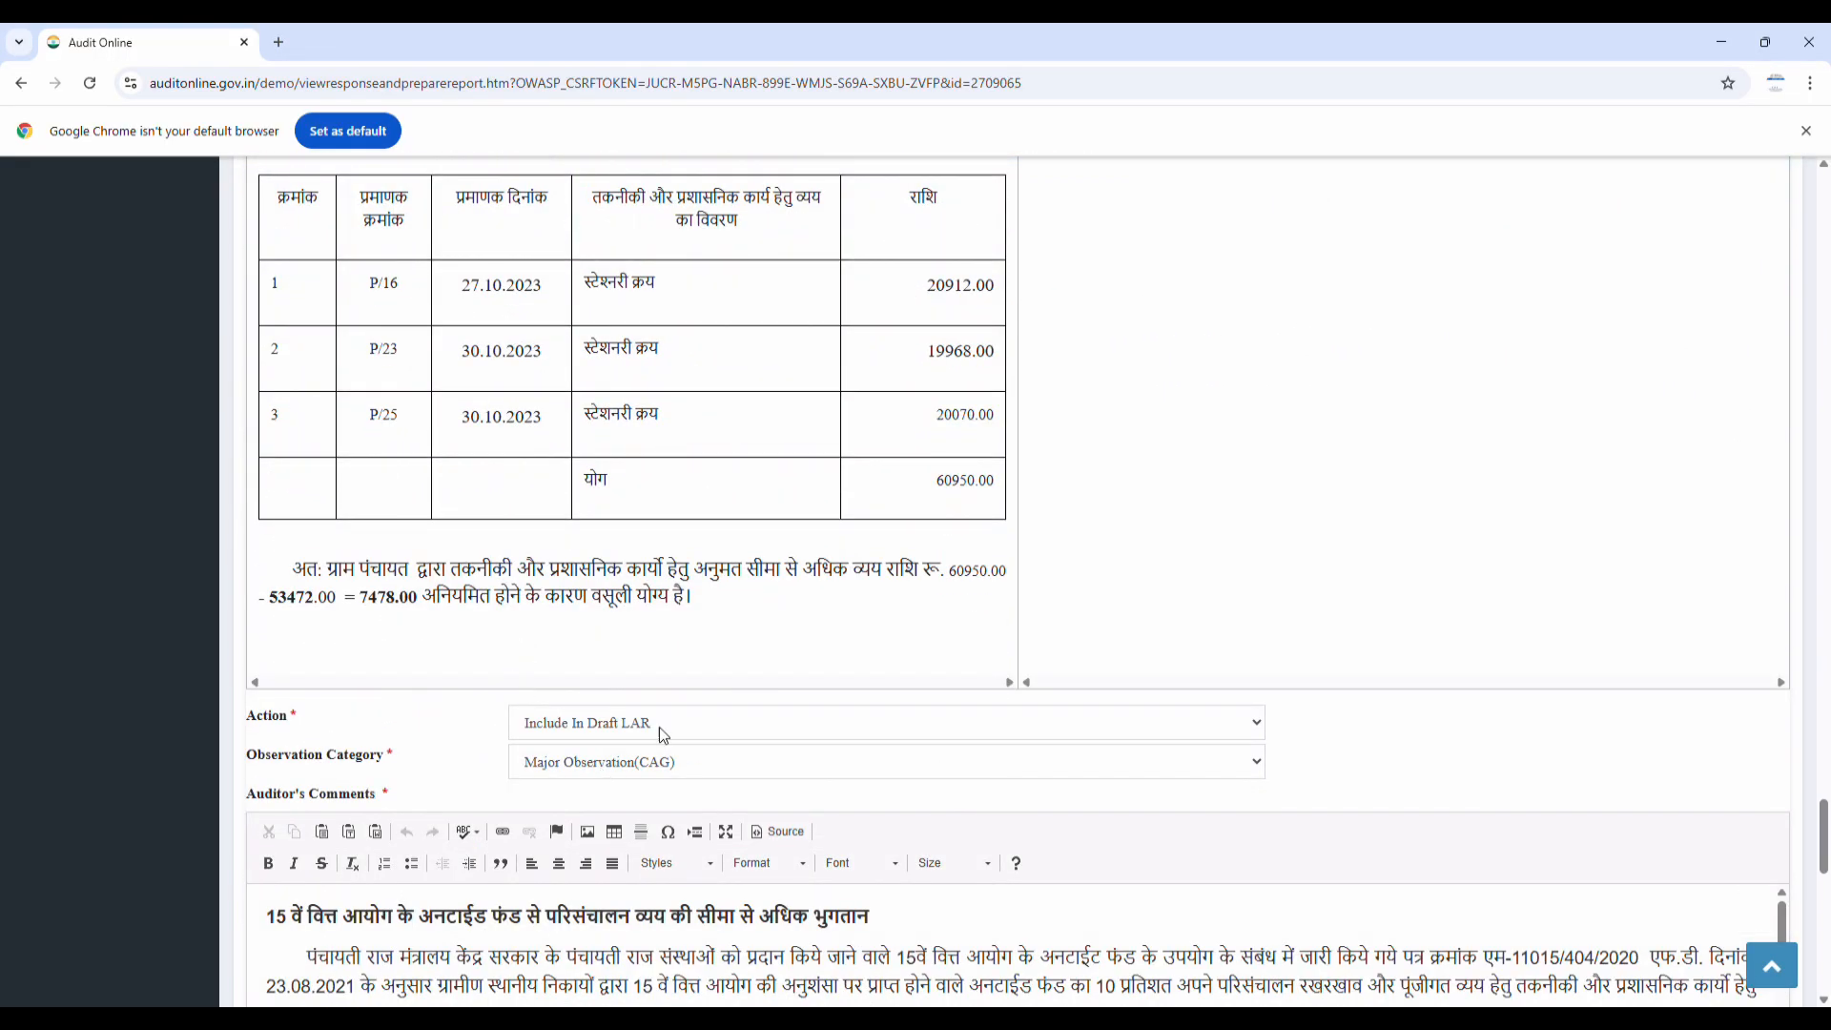
click(656, 722)
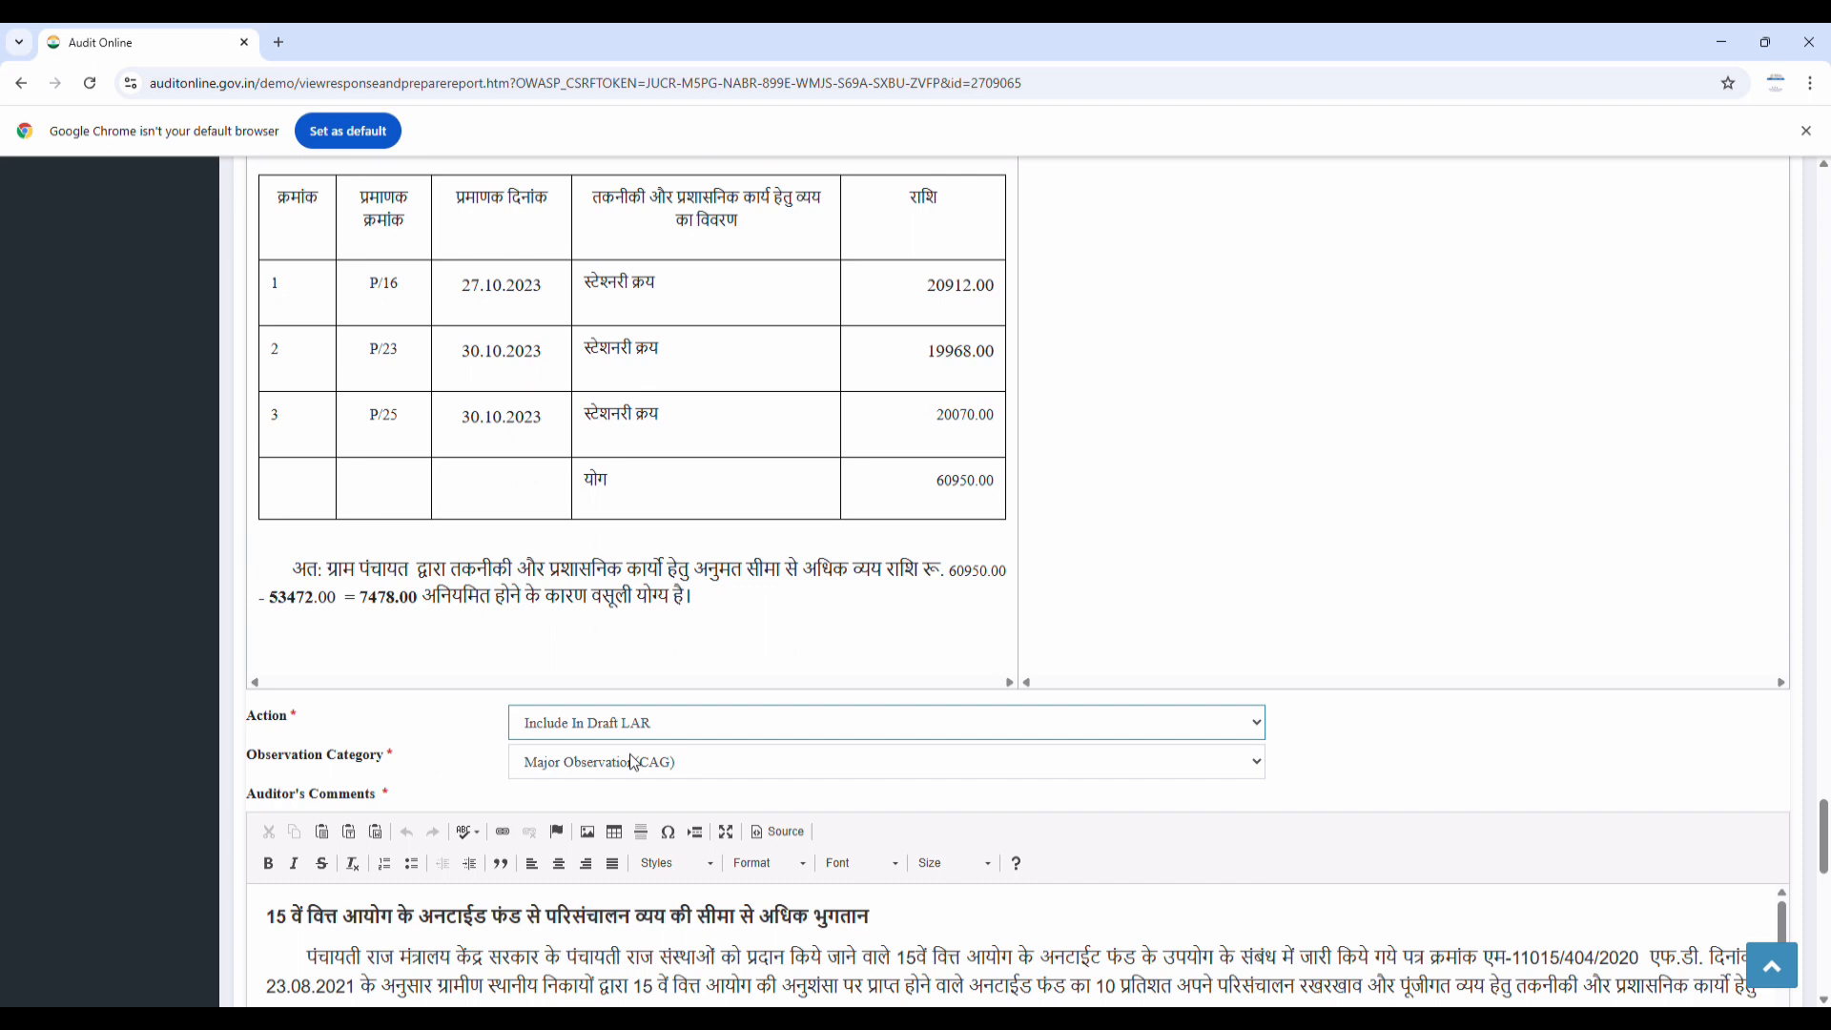
click(575, 794)
click(598, 765)
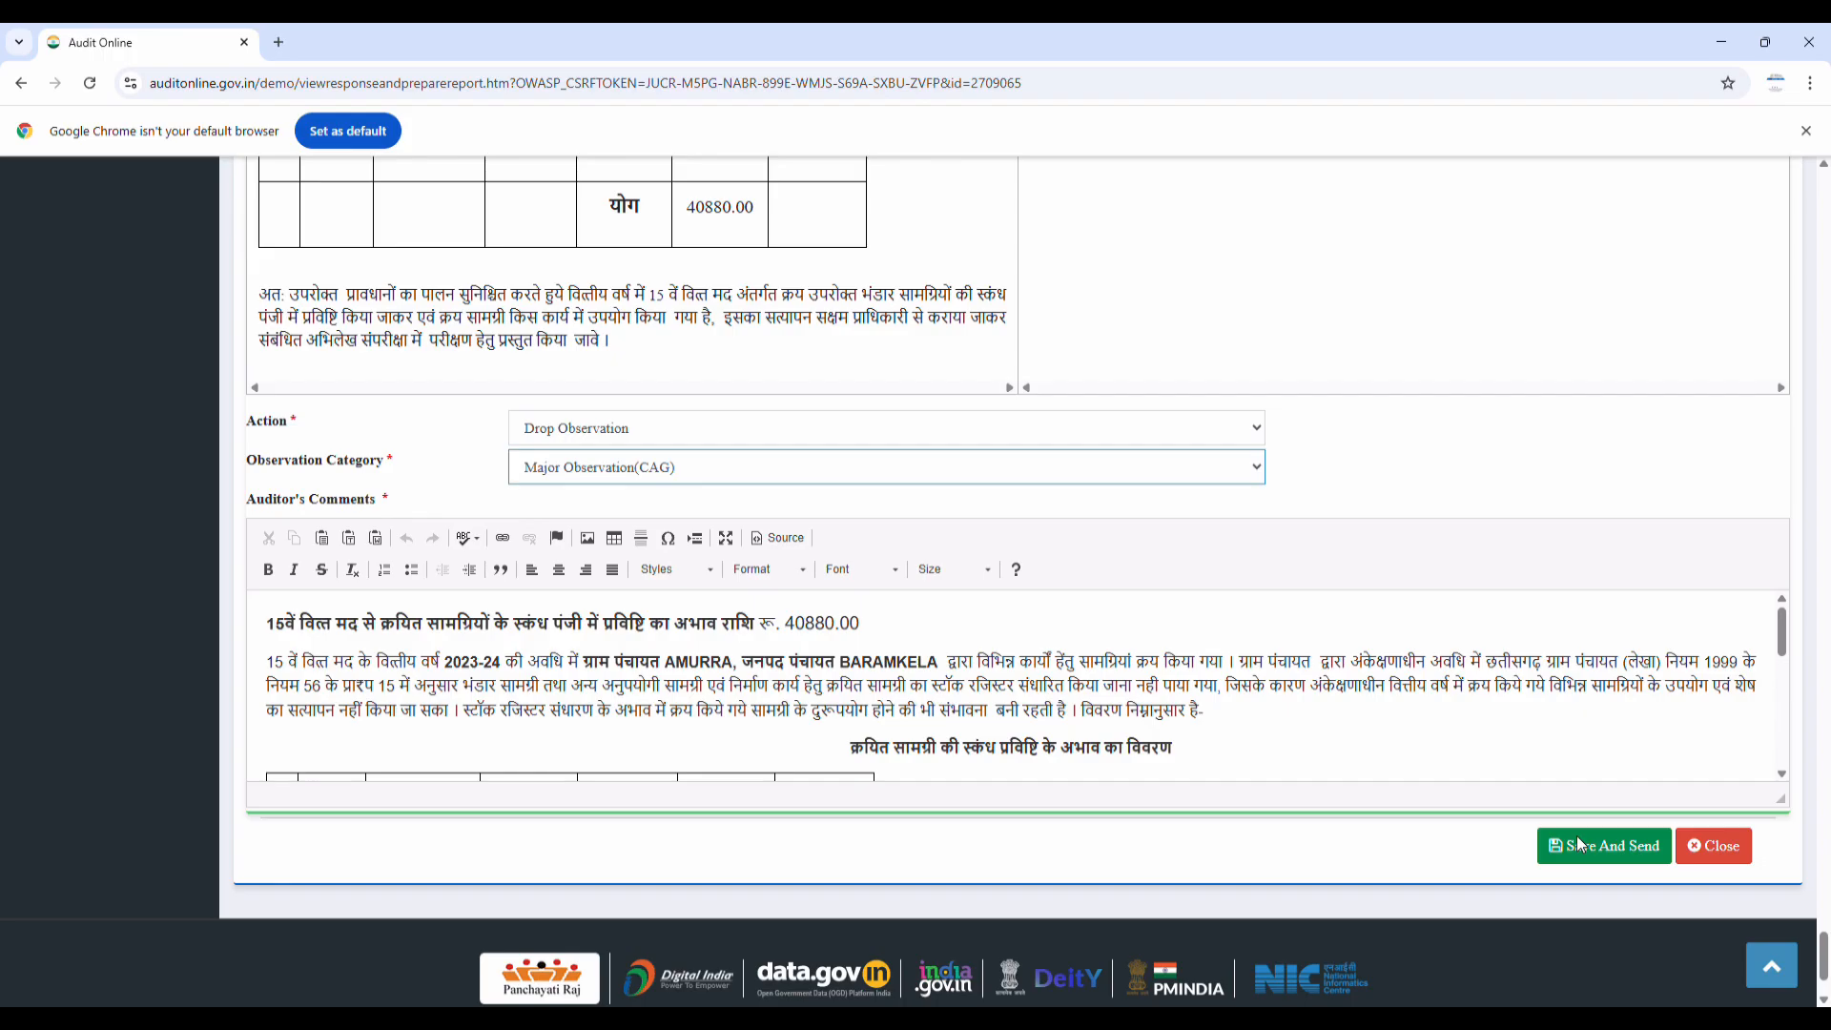
click(1577, 843)
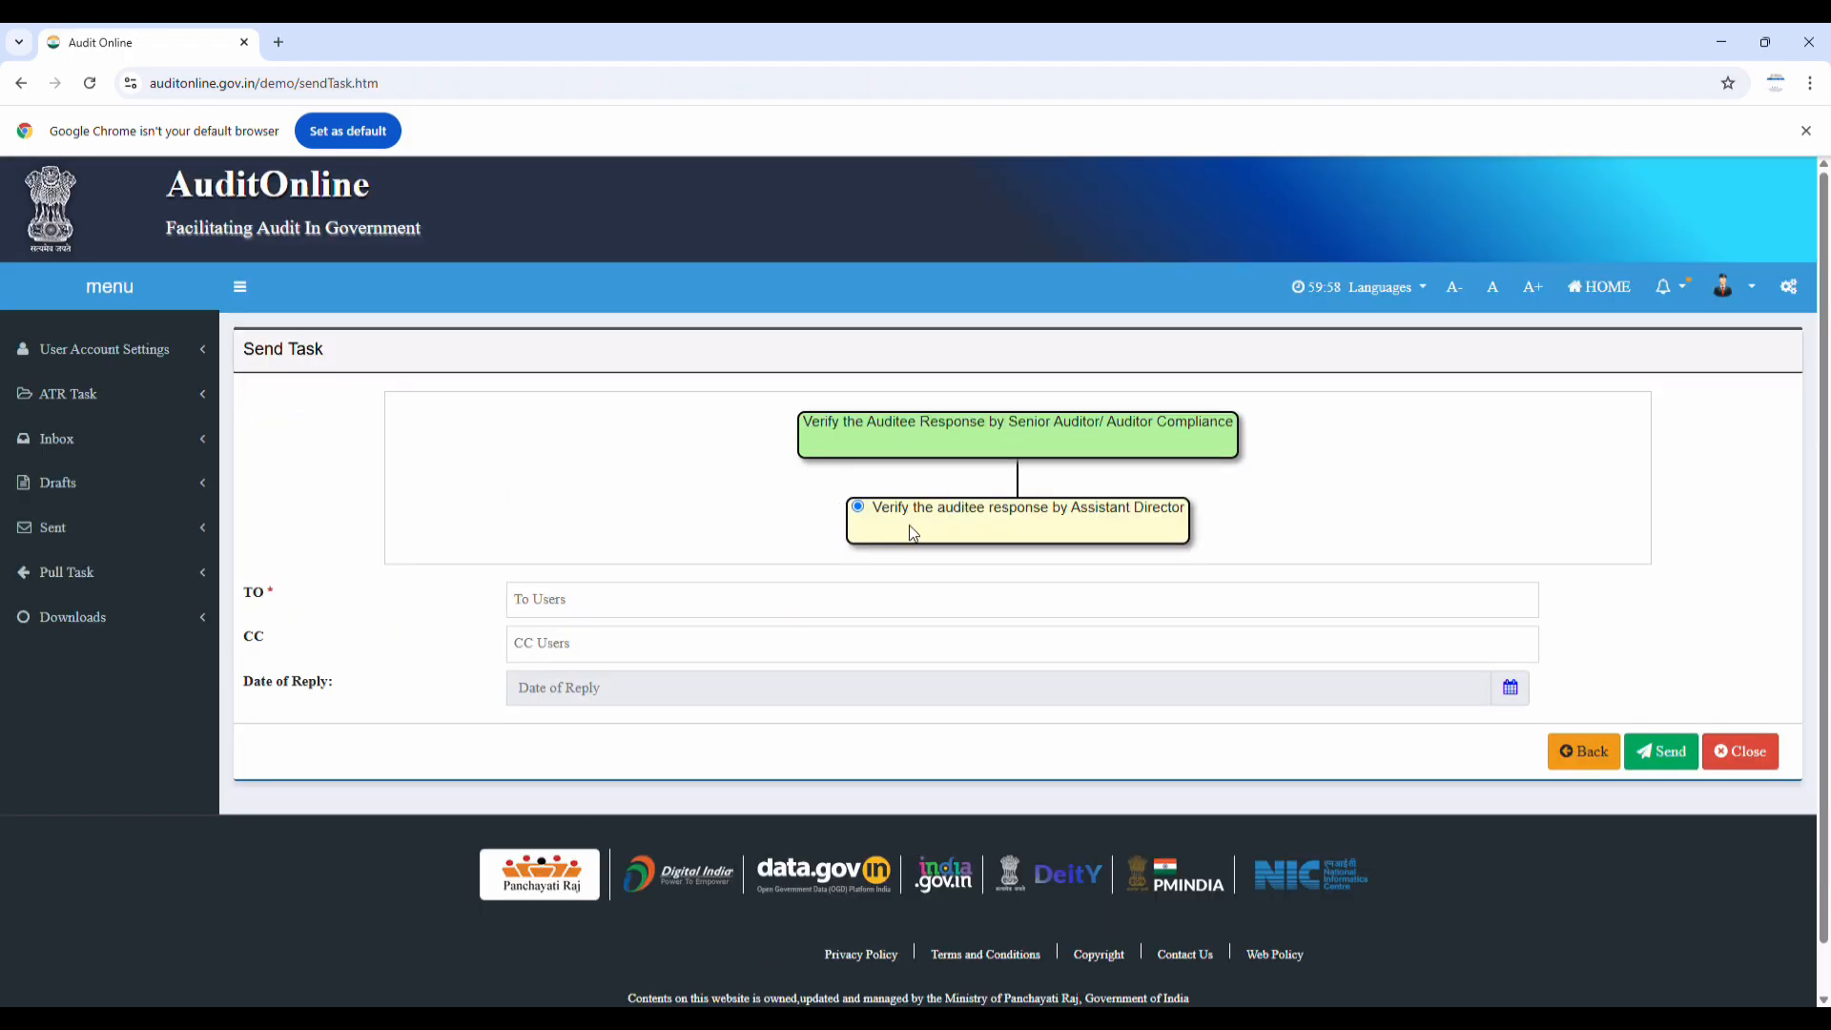
Address the task to the Assistant Director and send it
click(634, 605)
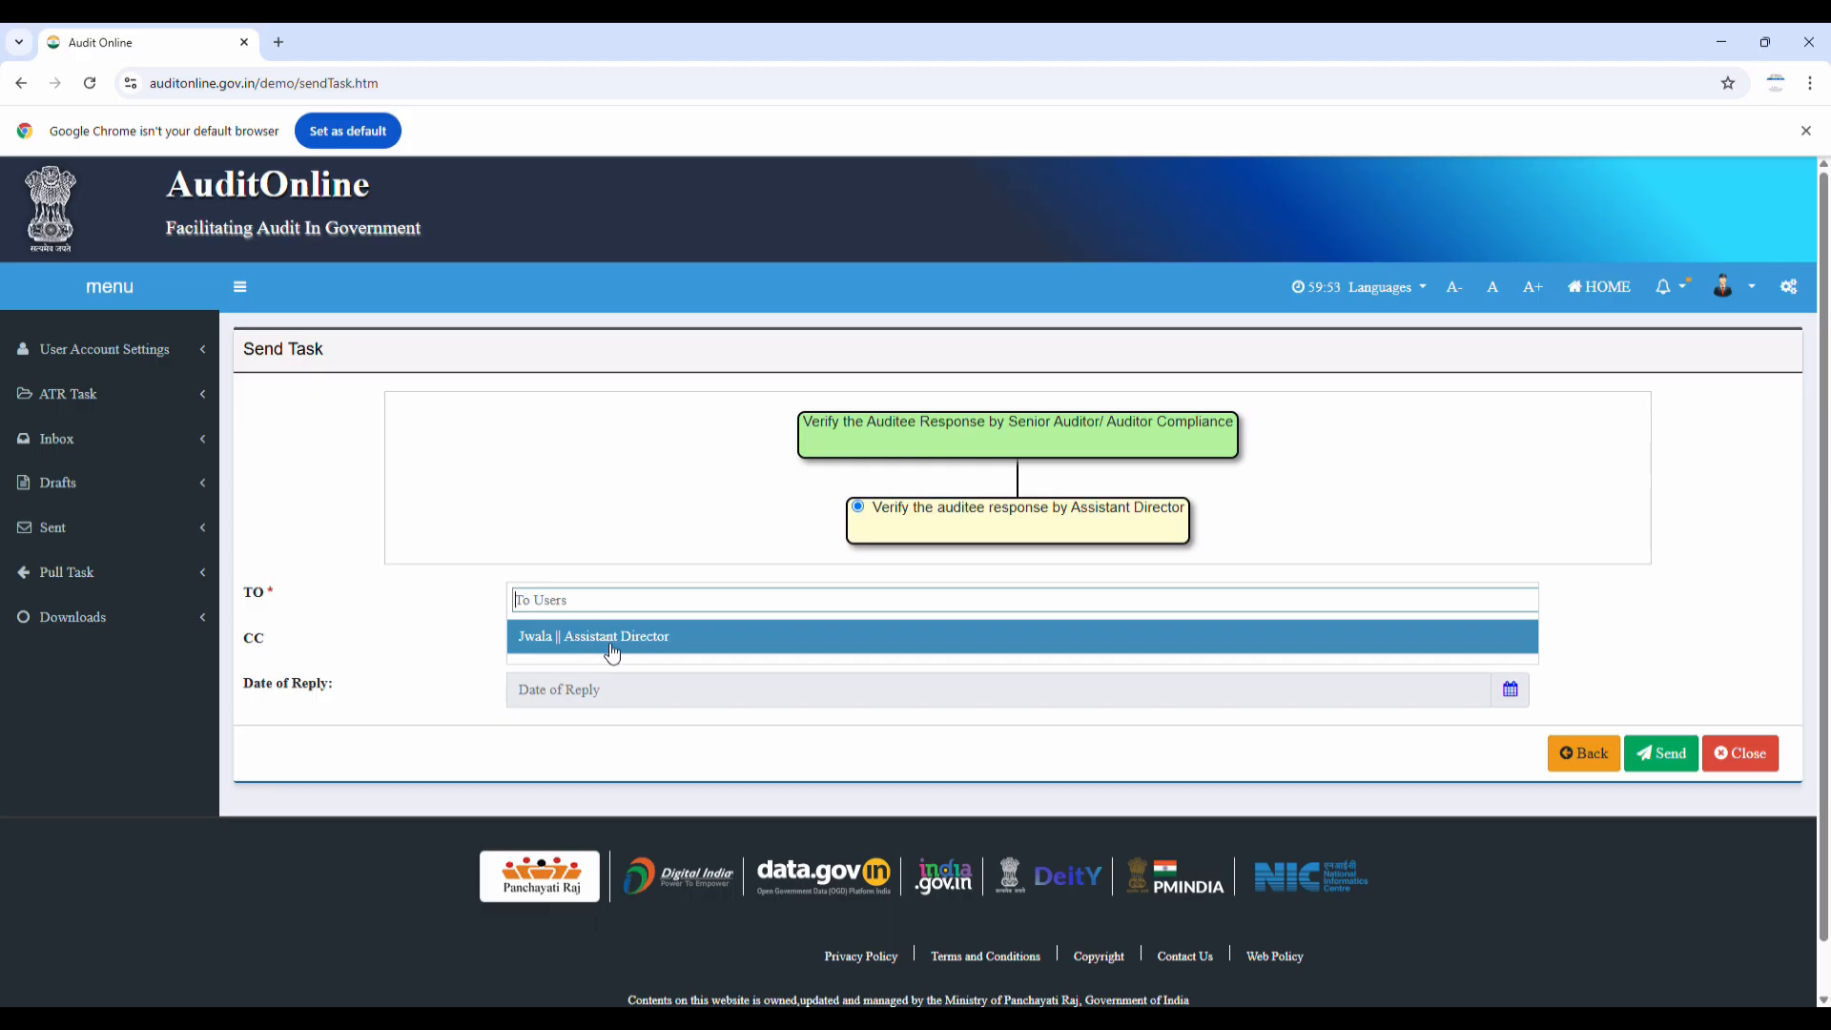
click(612, 652)
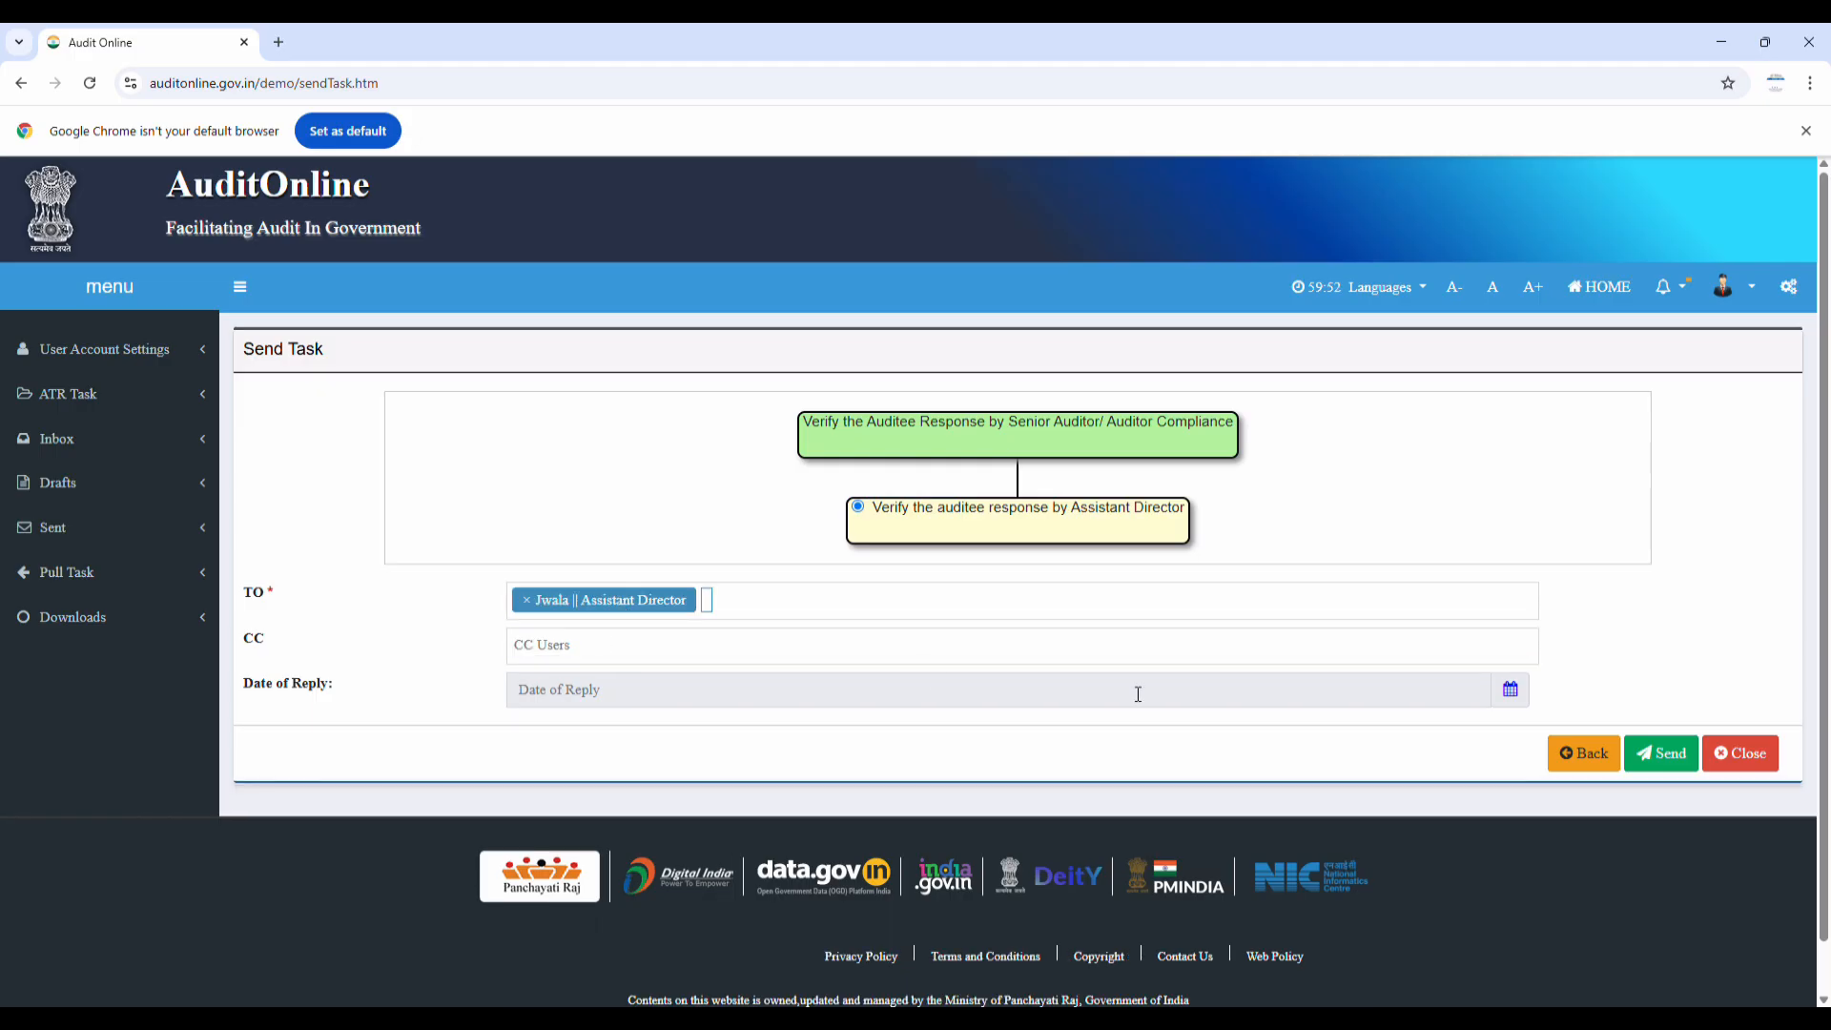
click(1681, 761)
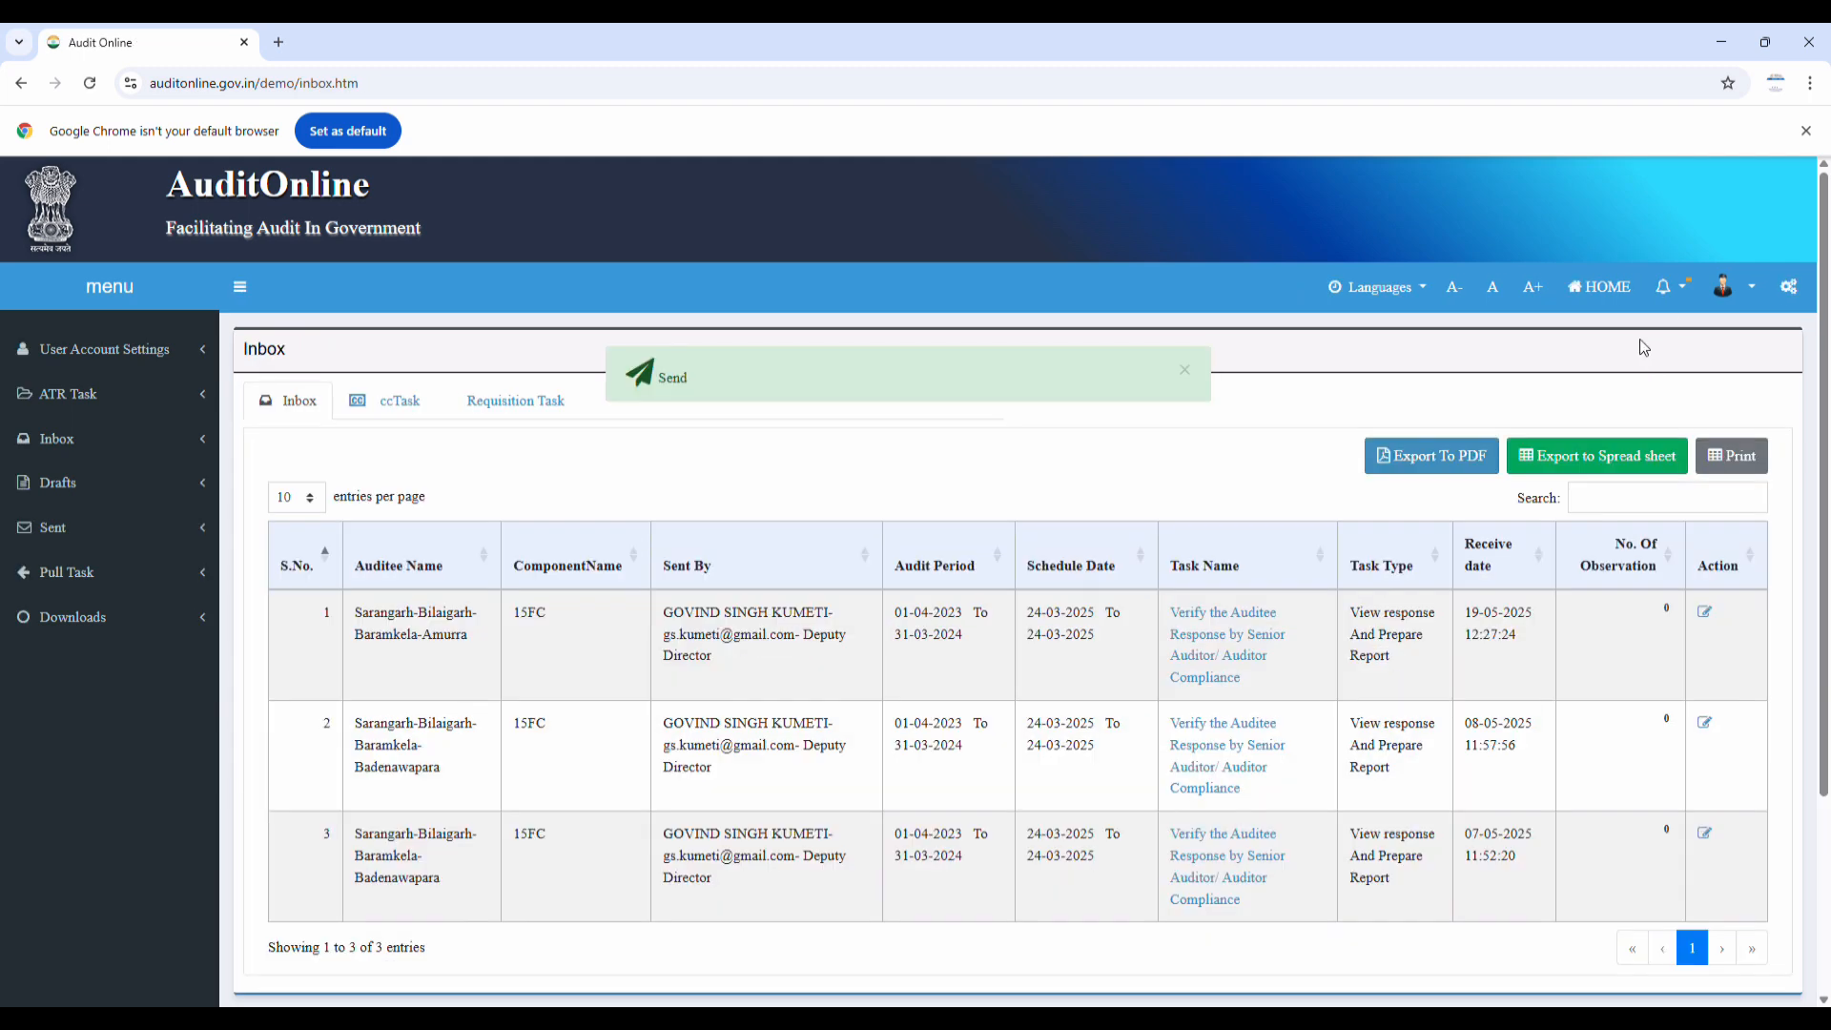
Log out, sign in as the Assistant Director, and open the Inbox
click(1741, 289)
click(1741, 537)
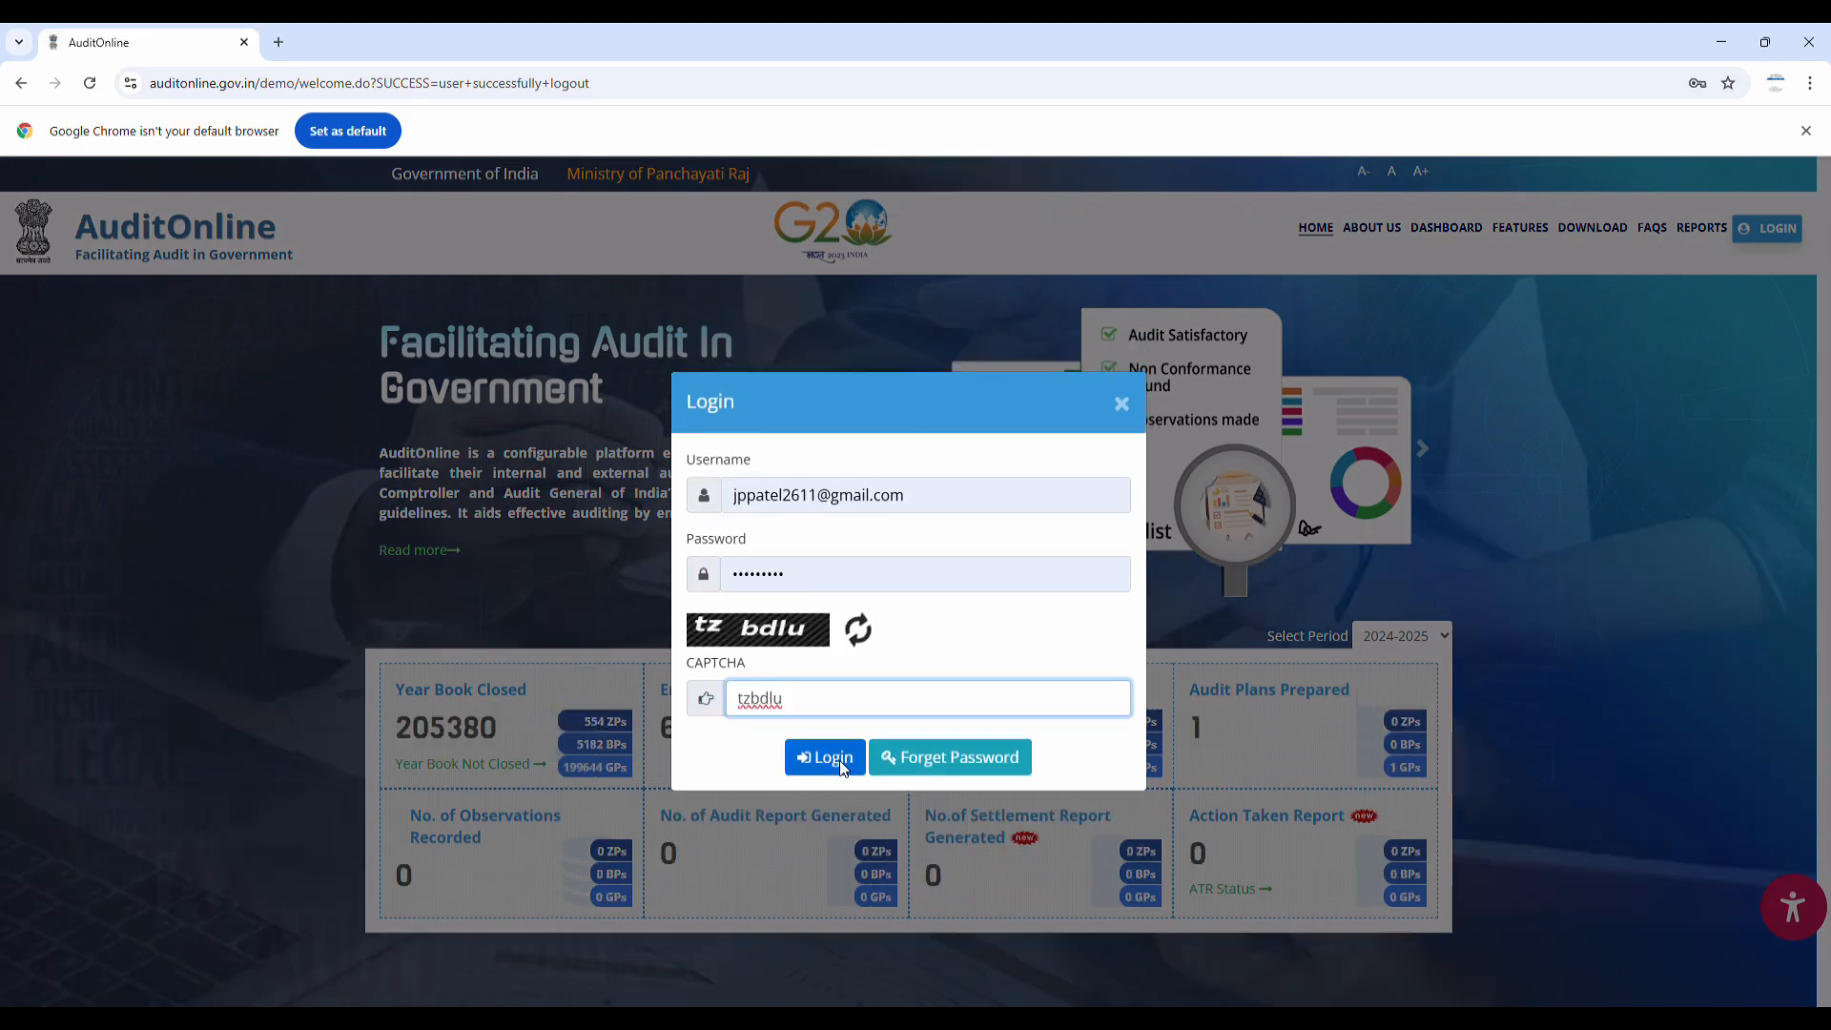
click(840, 761)
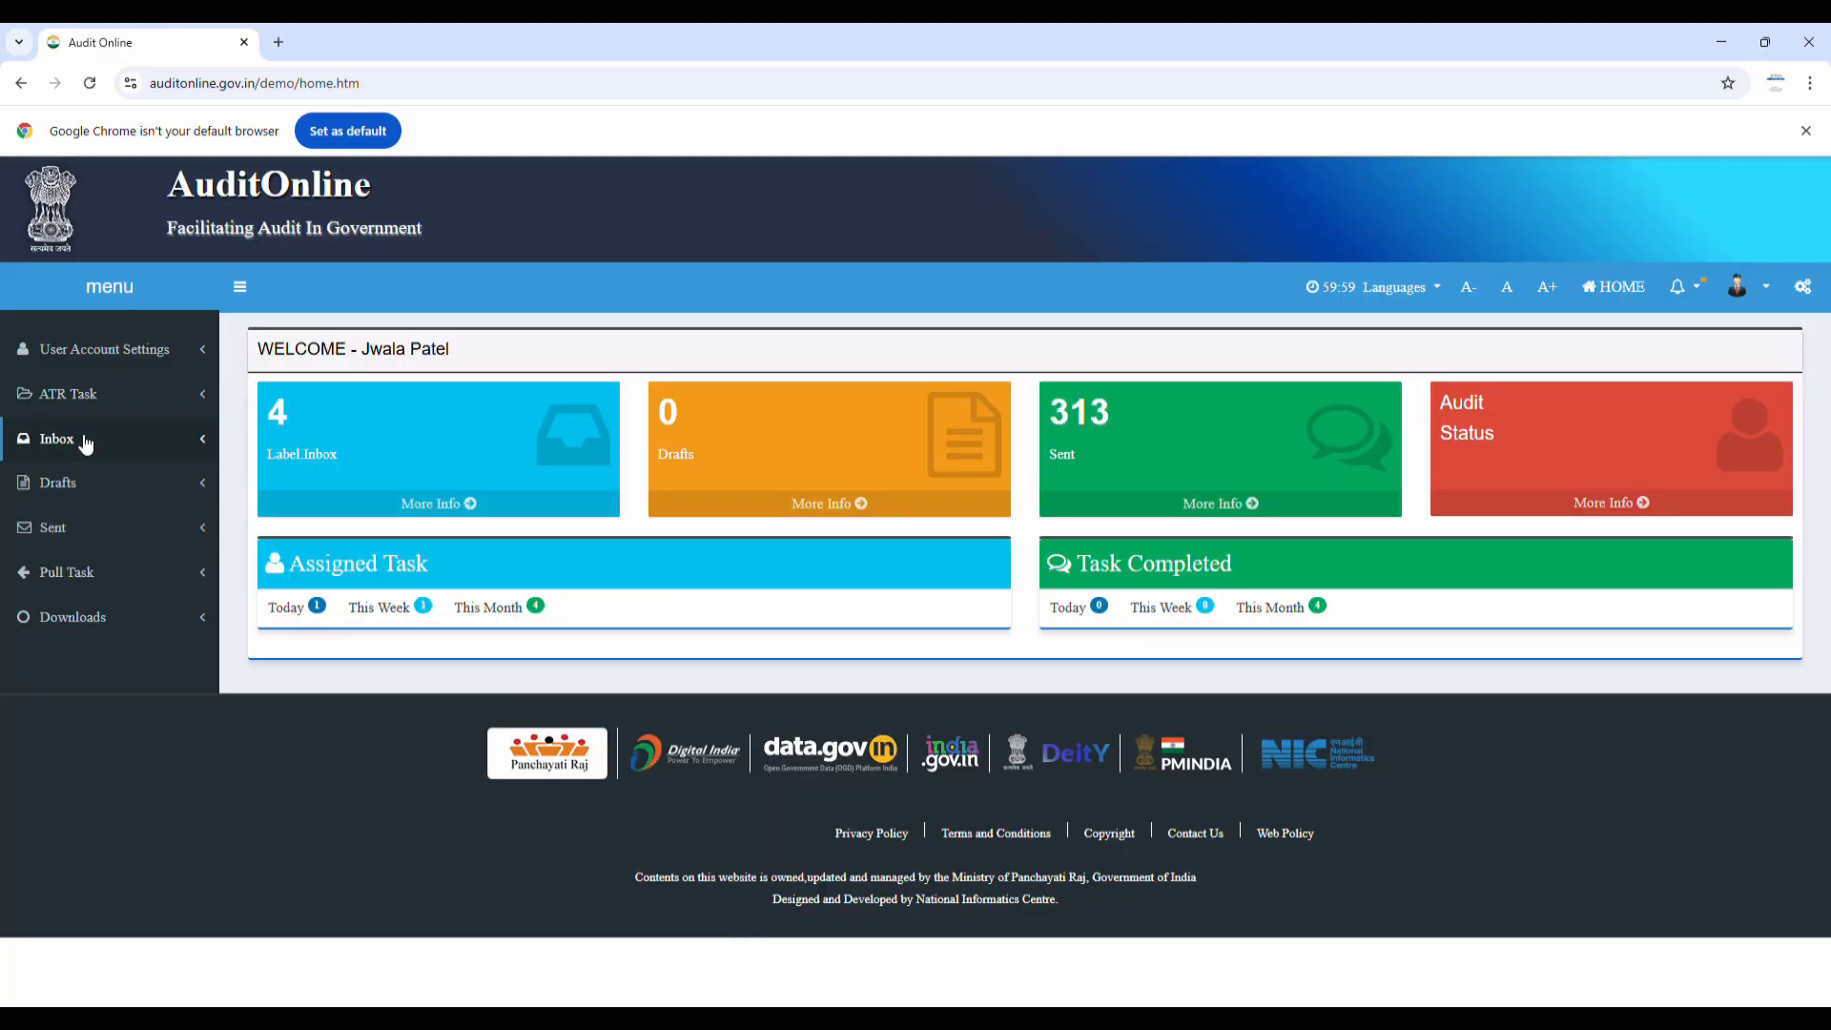
click(85, 443)
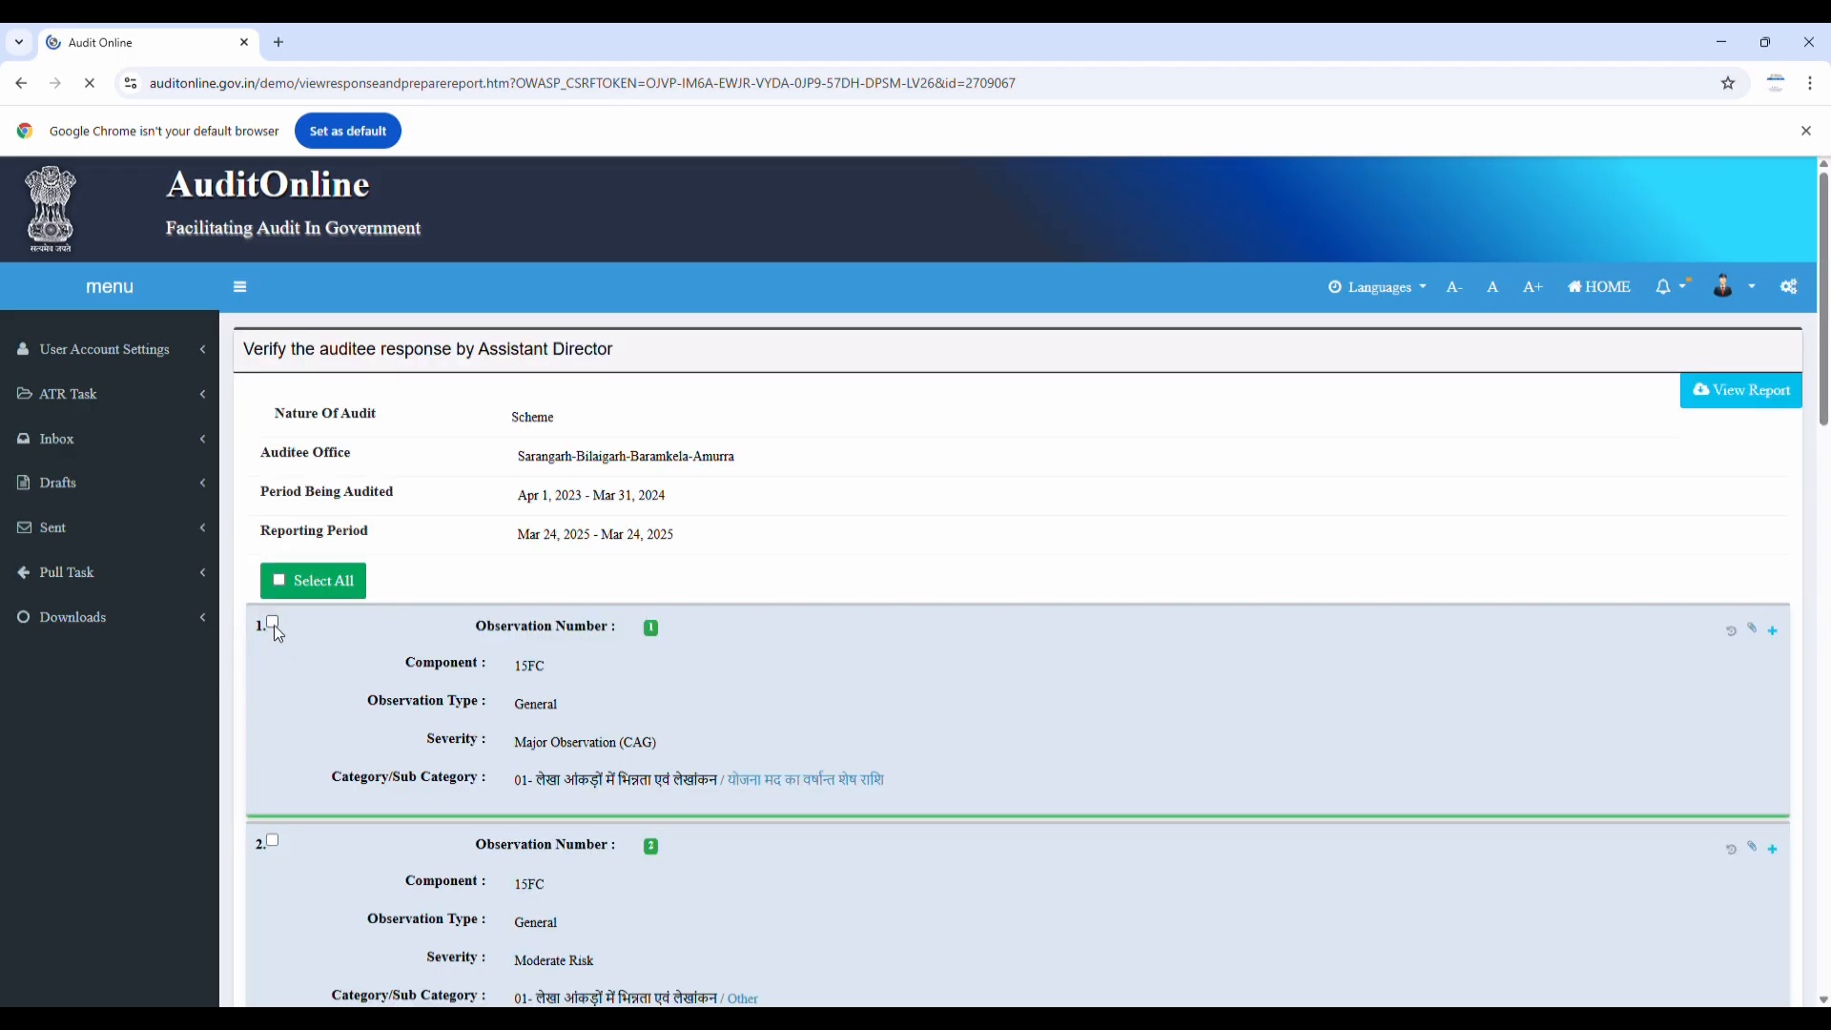
Select all observations and expand observation 1 to review it
click(280, 583)
scroll(280, 596, down, 2)
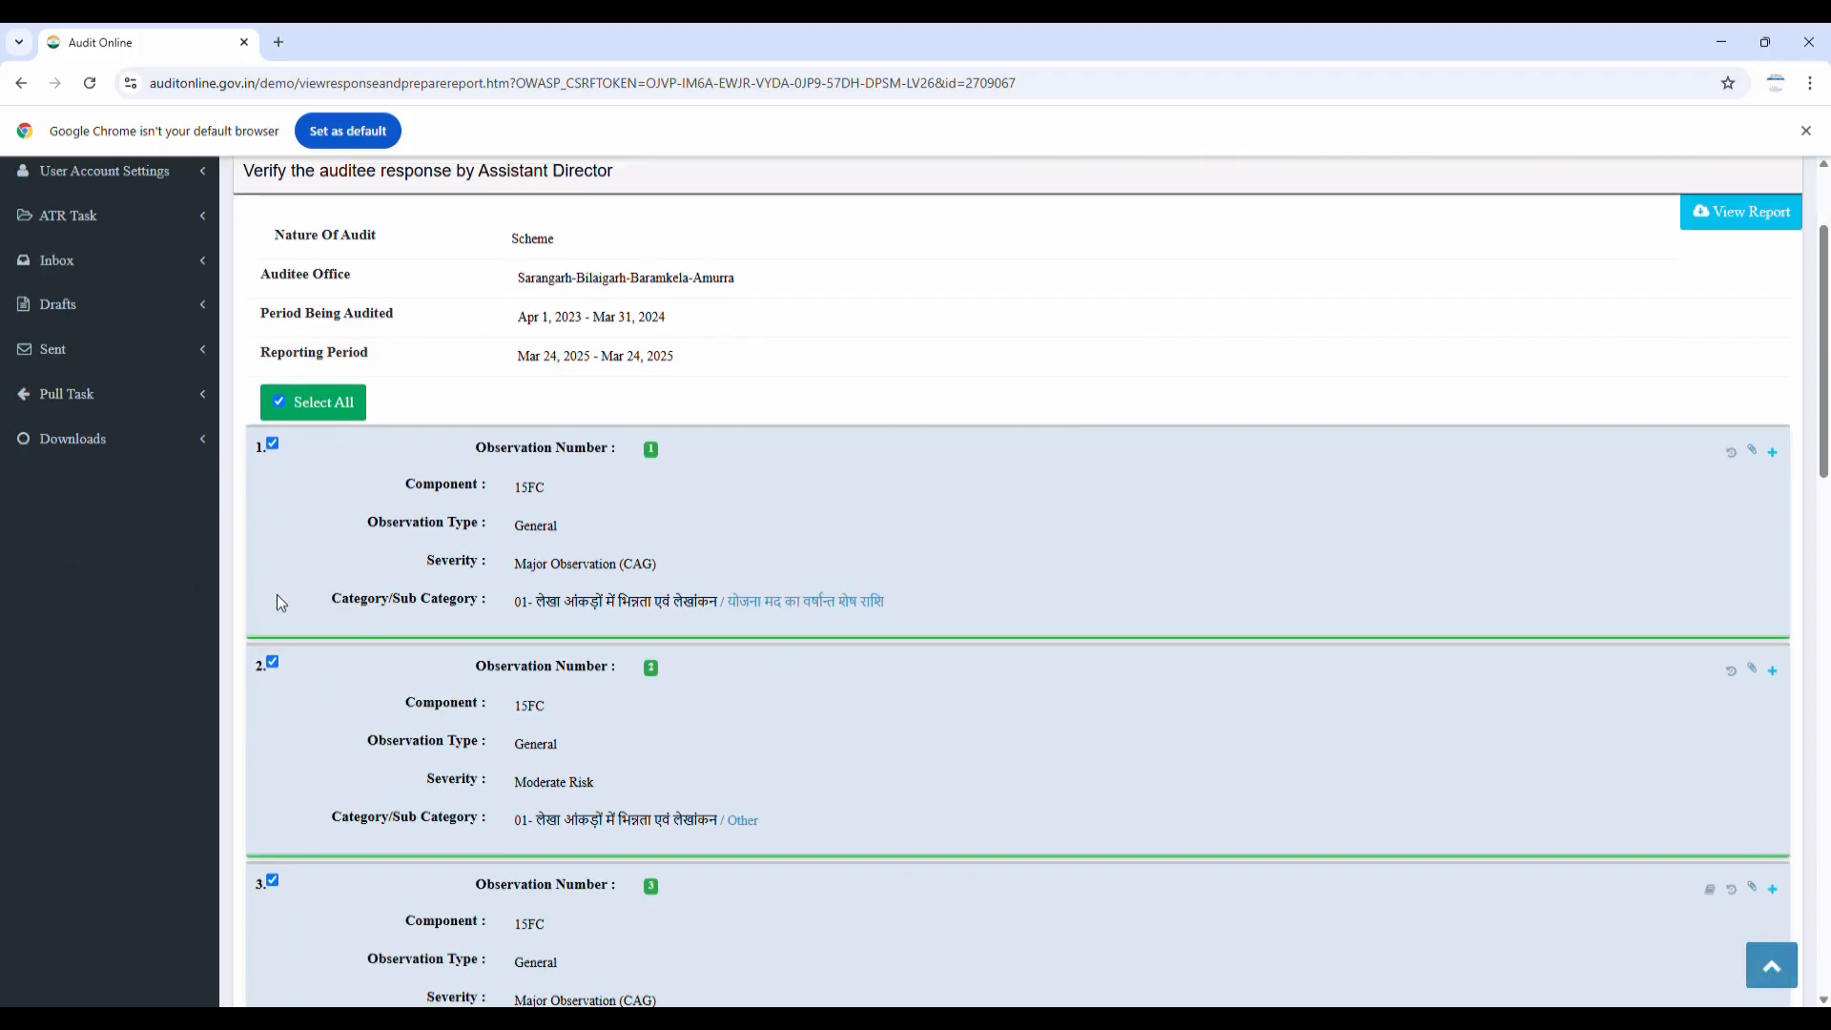
scroll(279, 601, down, 1)
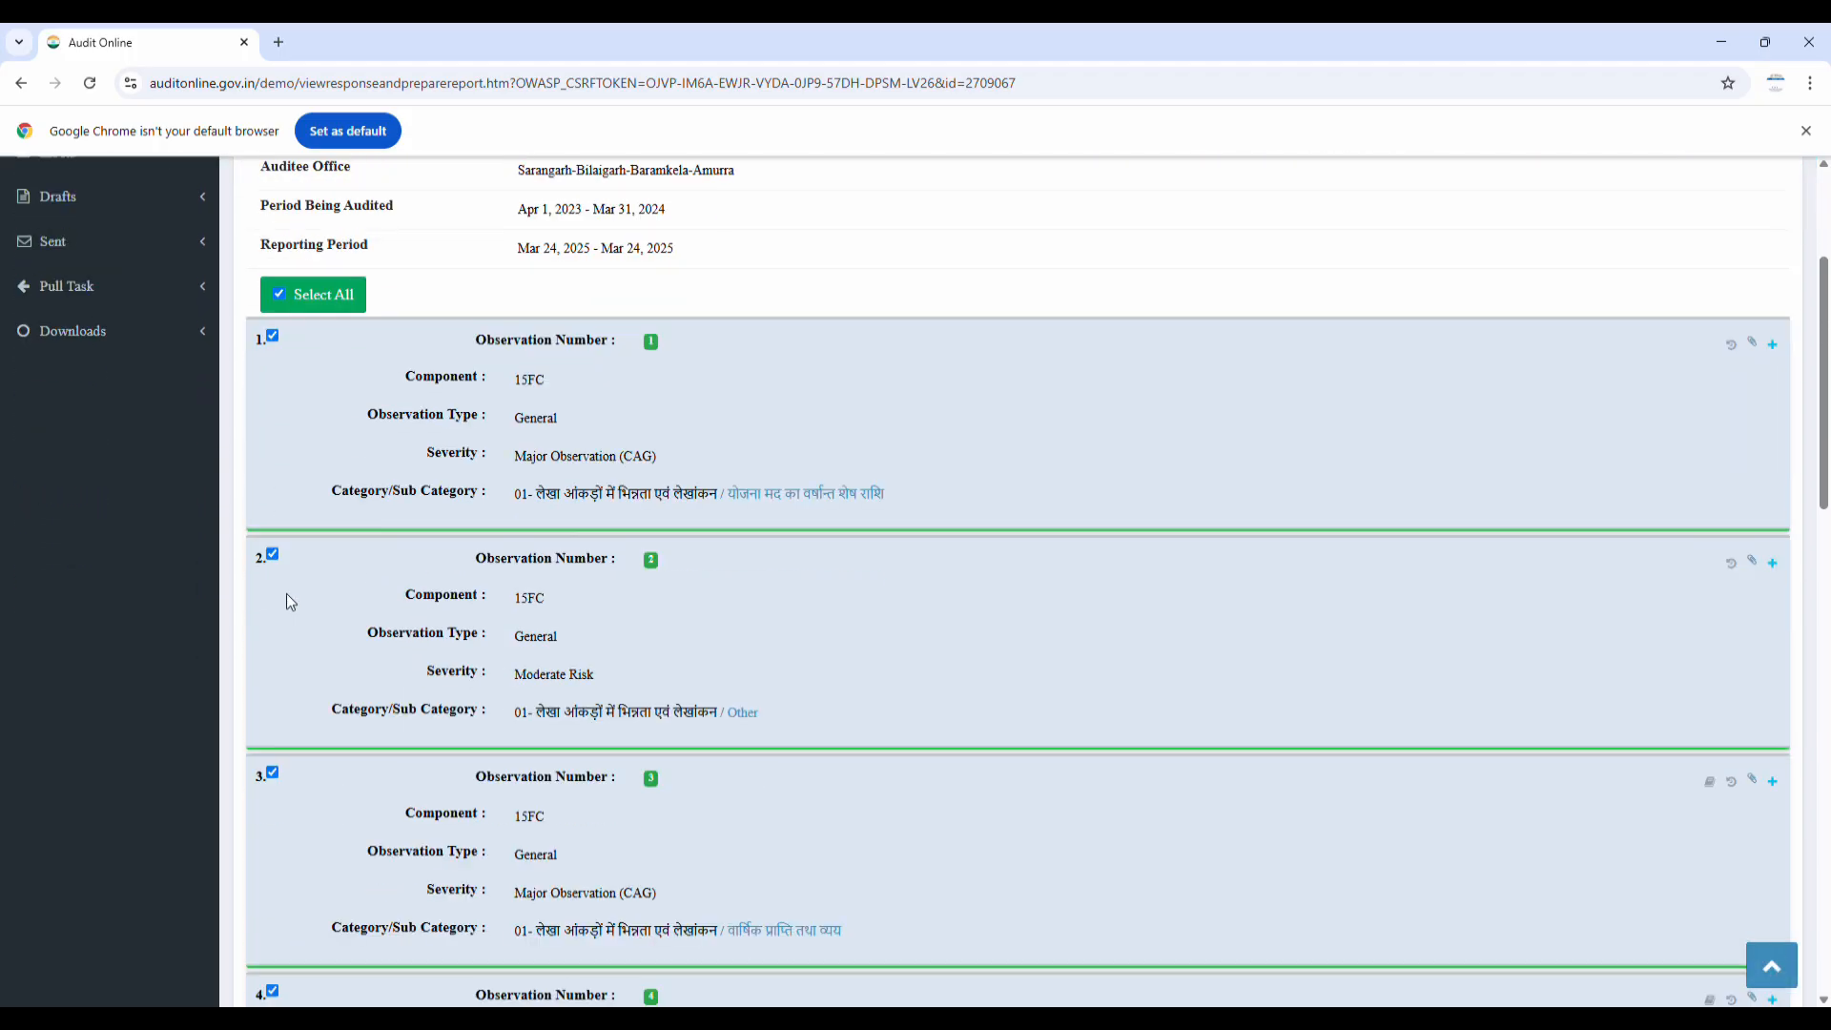
click(1774, 346)
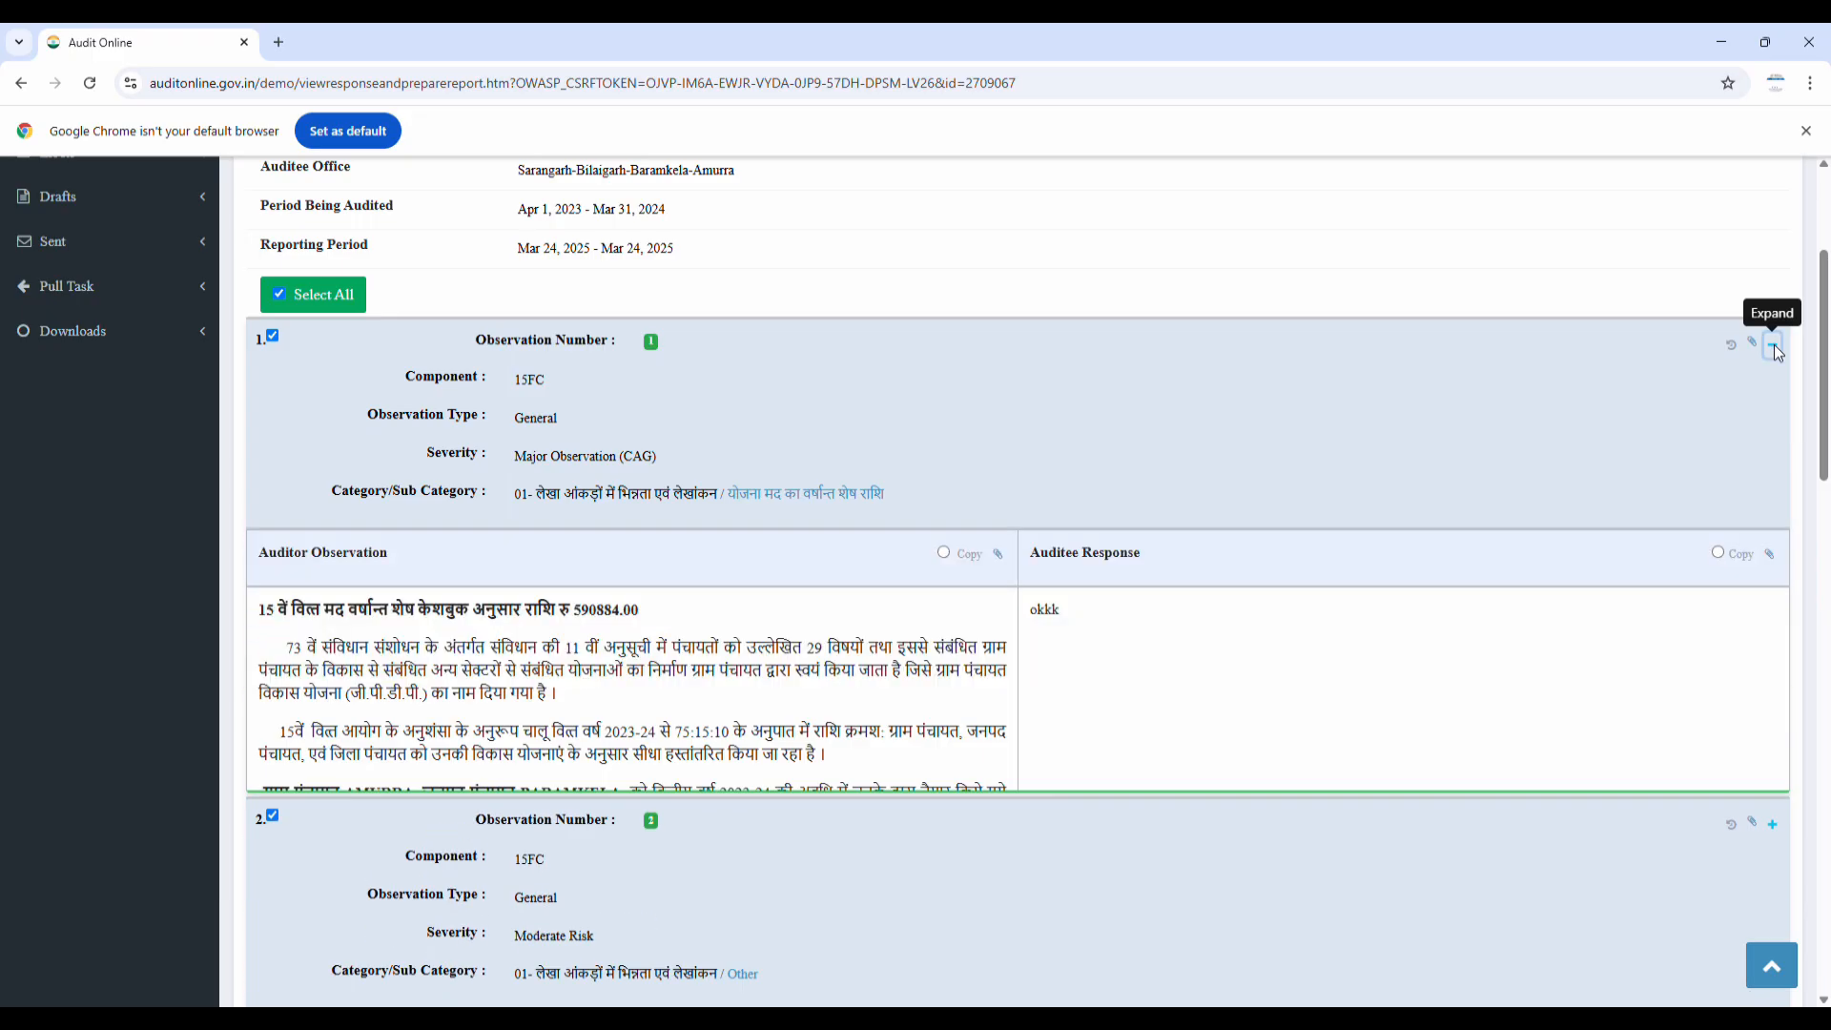
scroll(781, 633, down, 9)
scroll(781, 633, down, 1)
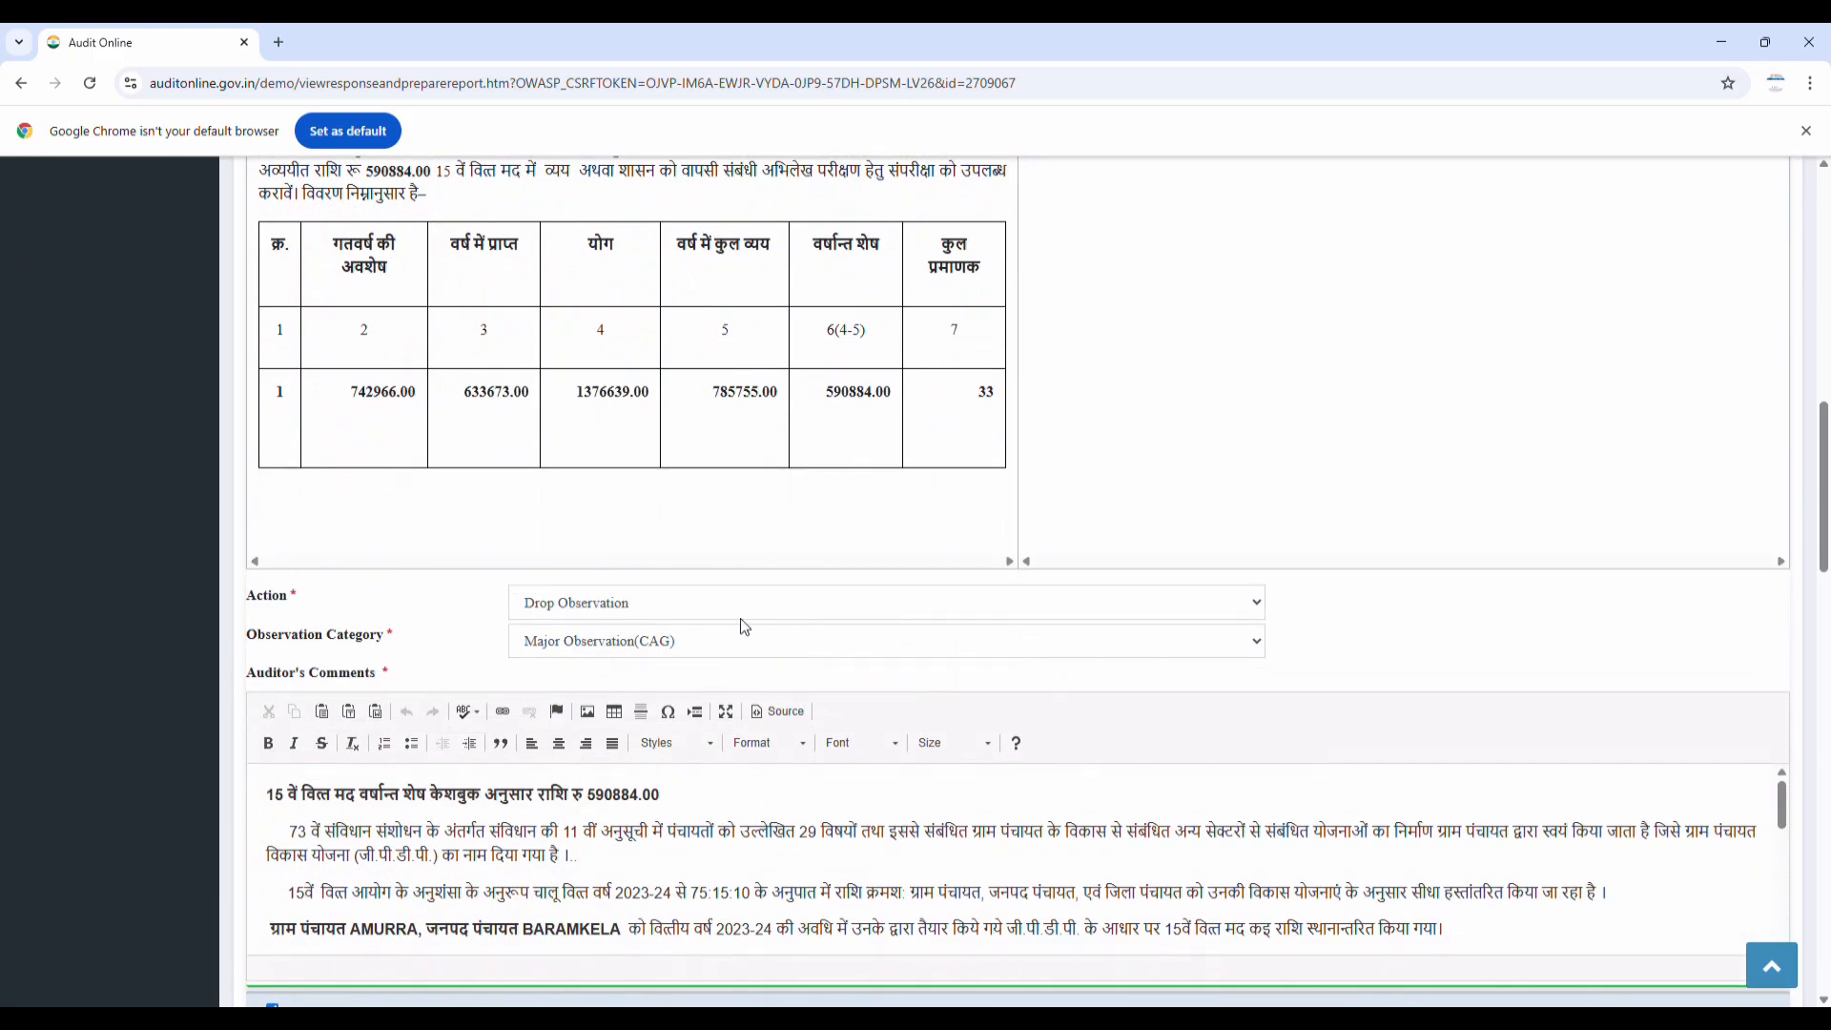
scroll(1014, 625, down, 5)
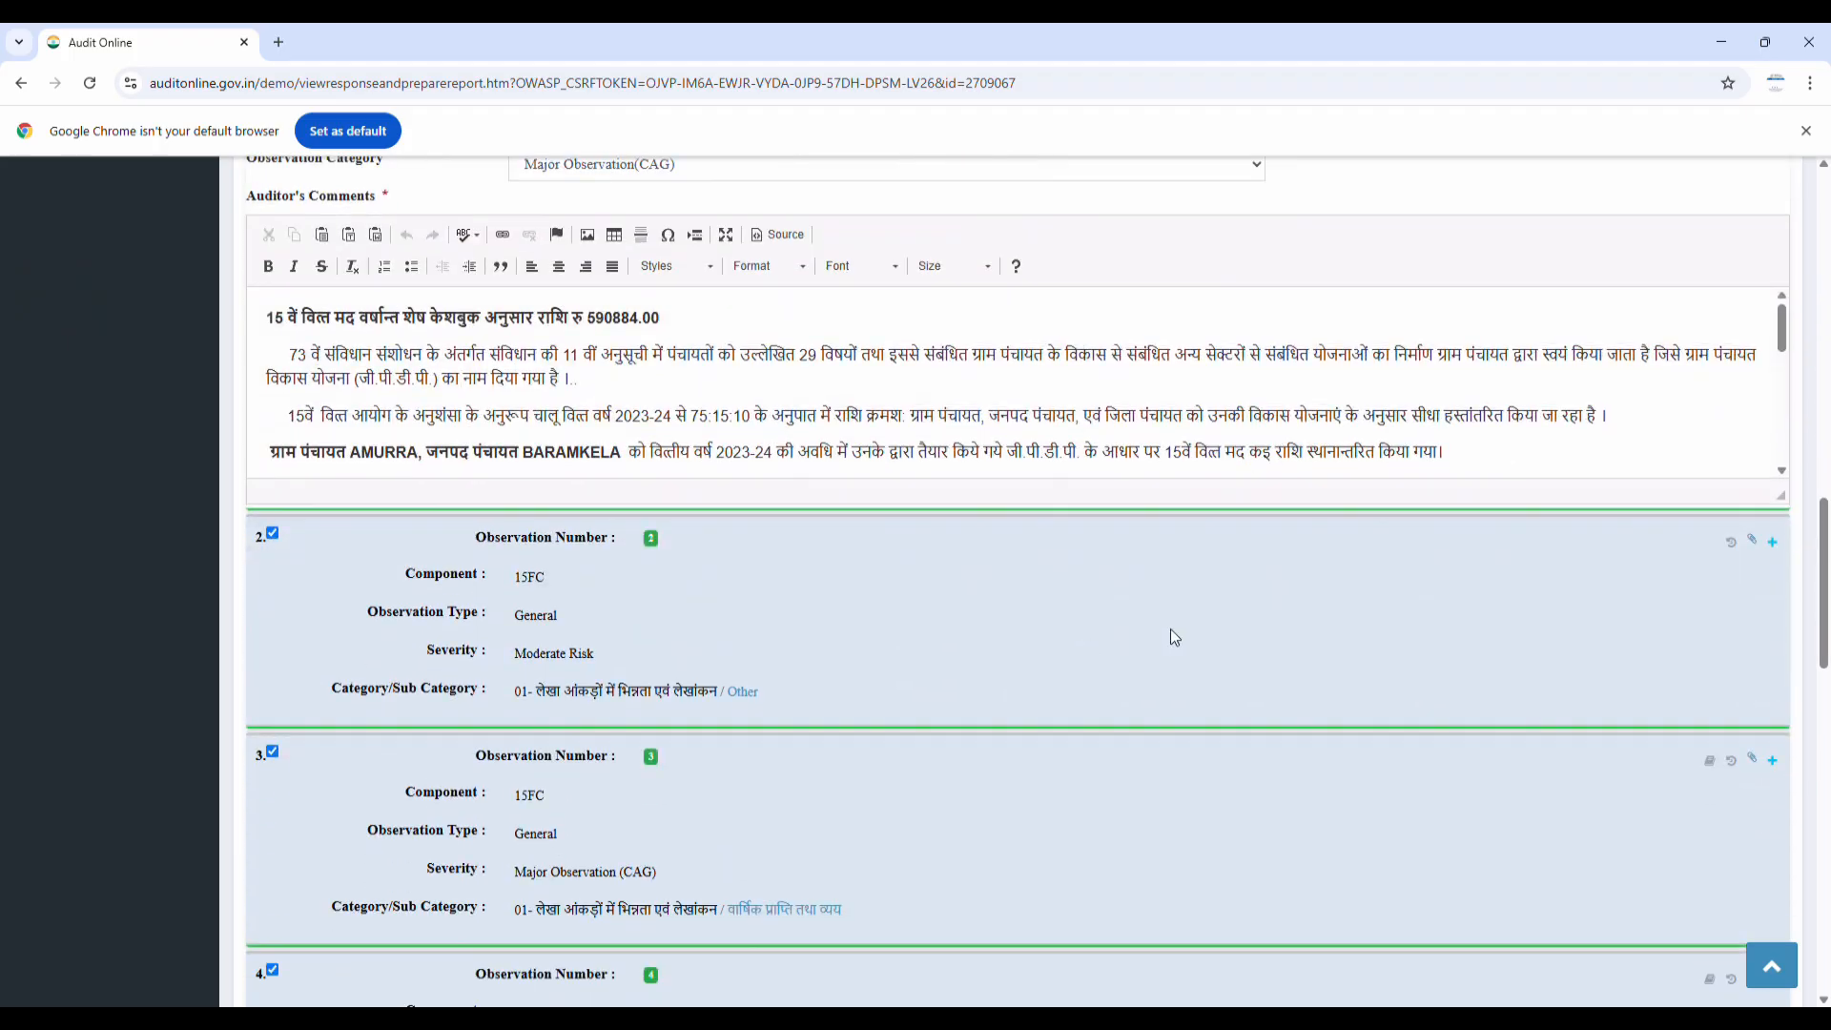
Set observation 2 to Include In Draft LAR with category Major Observation(CAG)
click(1773, 541)
scroll(1337, 587, down, 12)
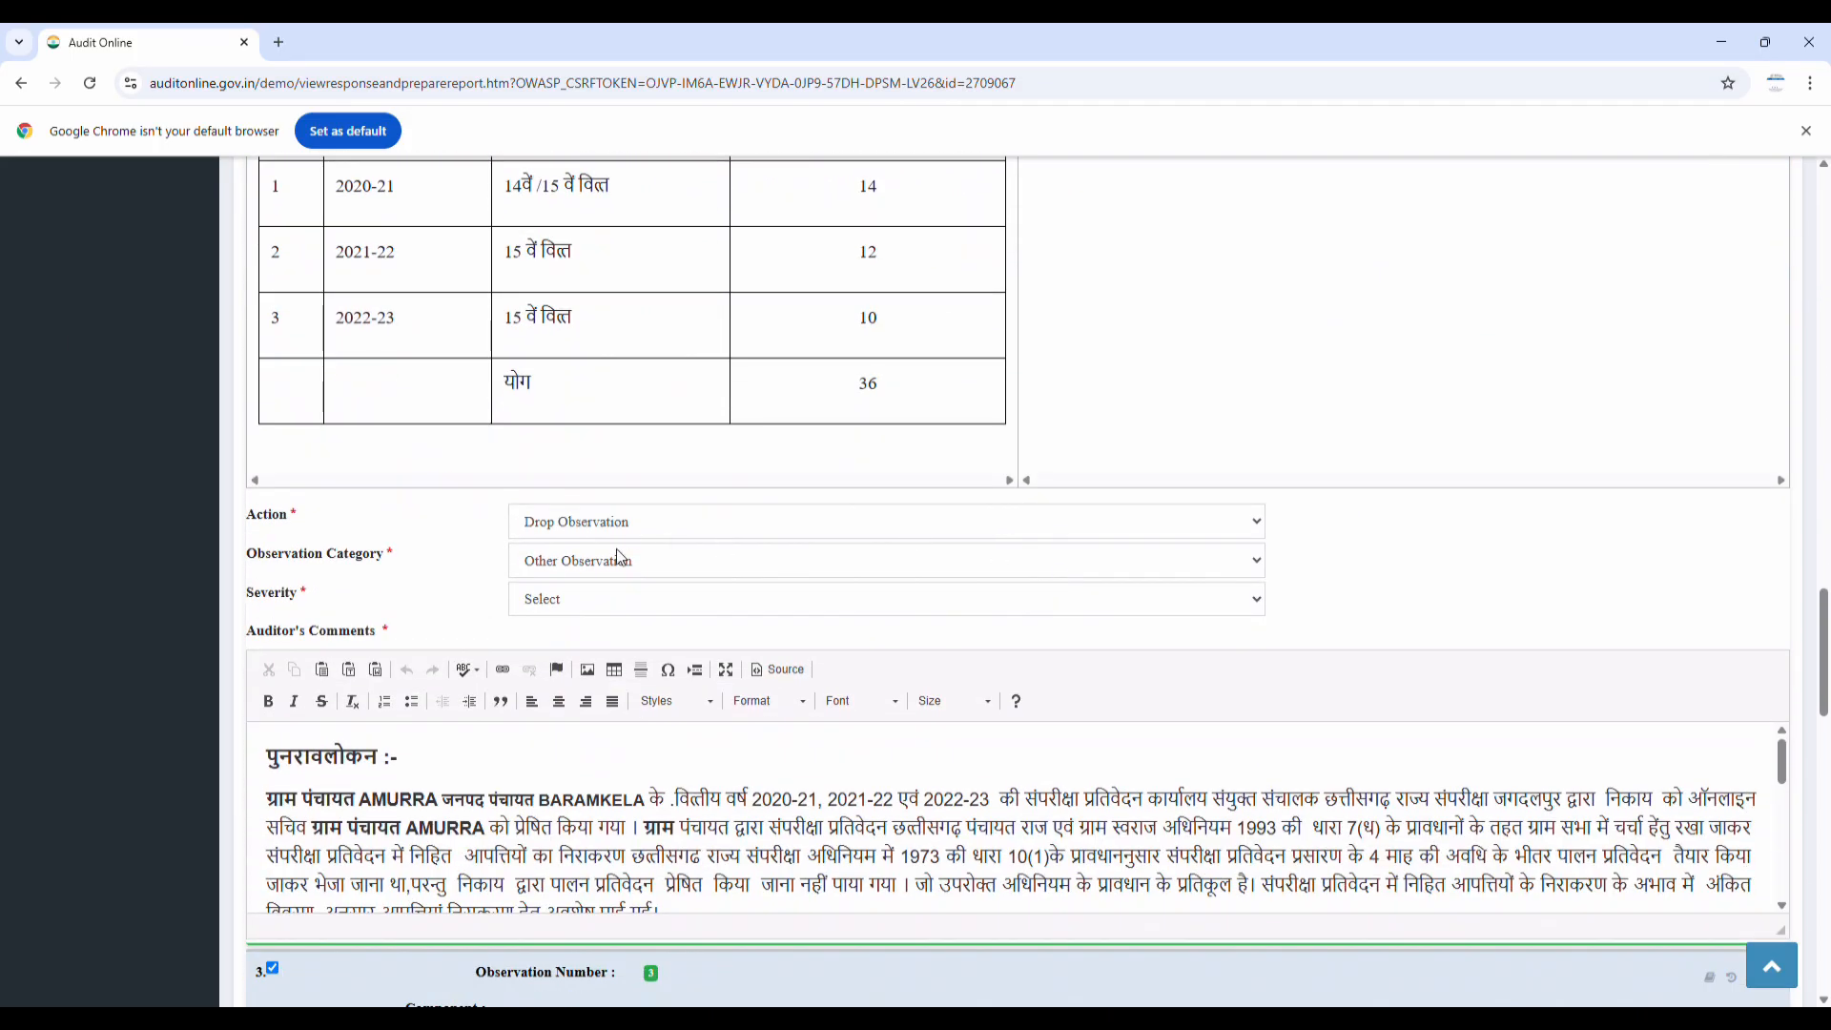
scroll(622, 544, up, 4)
scroll(667, 543, down, 4)
click(735, 525)
click(629, 584)
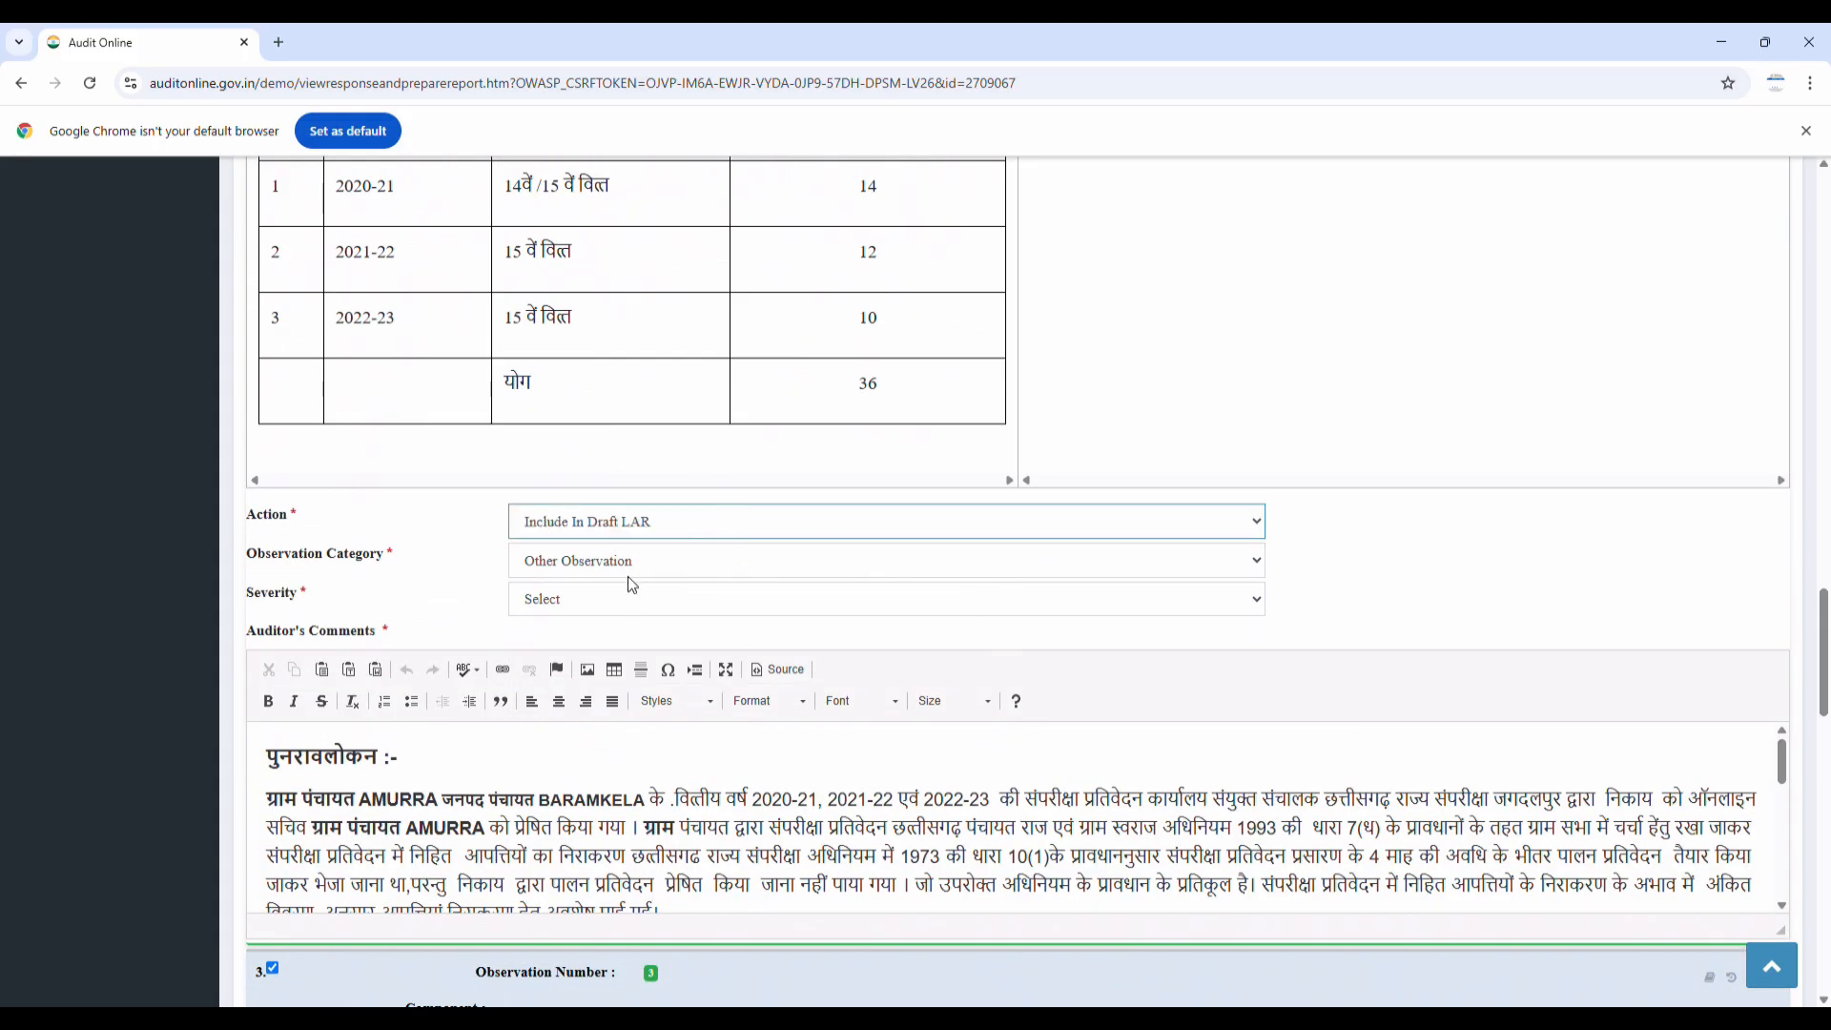
click(648, 565)
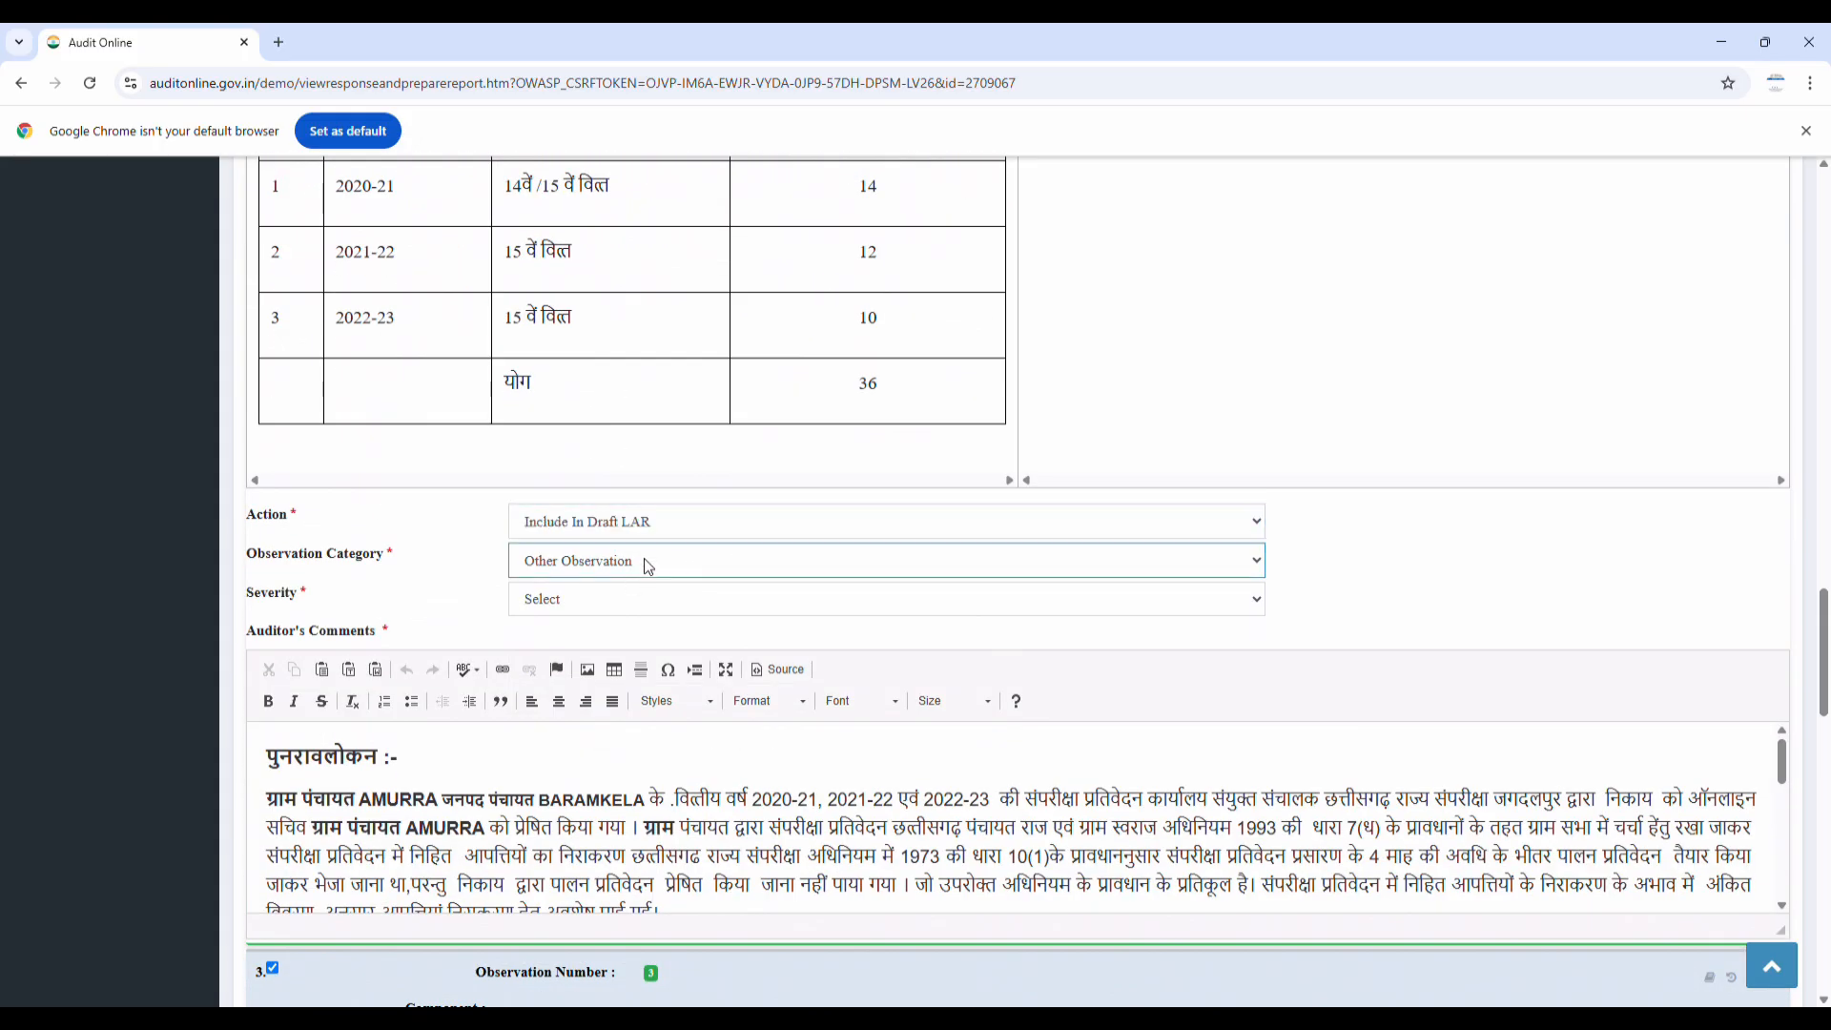
click(615, 622)
scroll(1619, 677, down, 5)
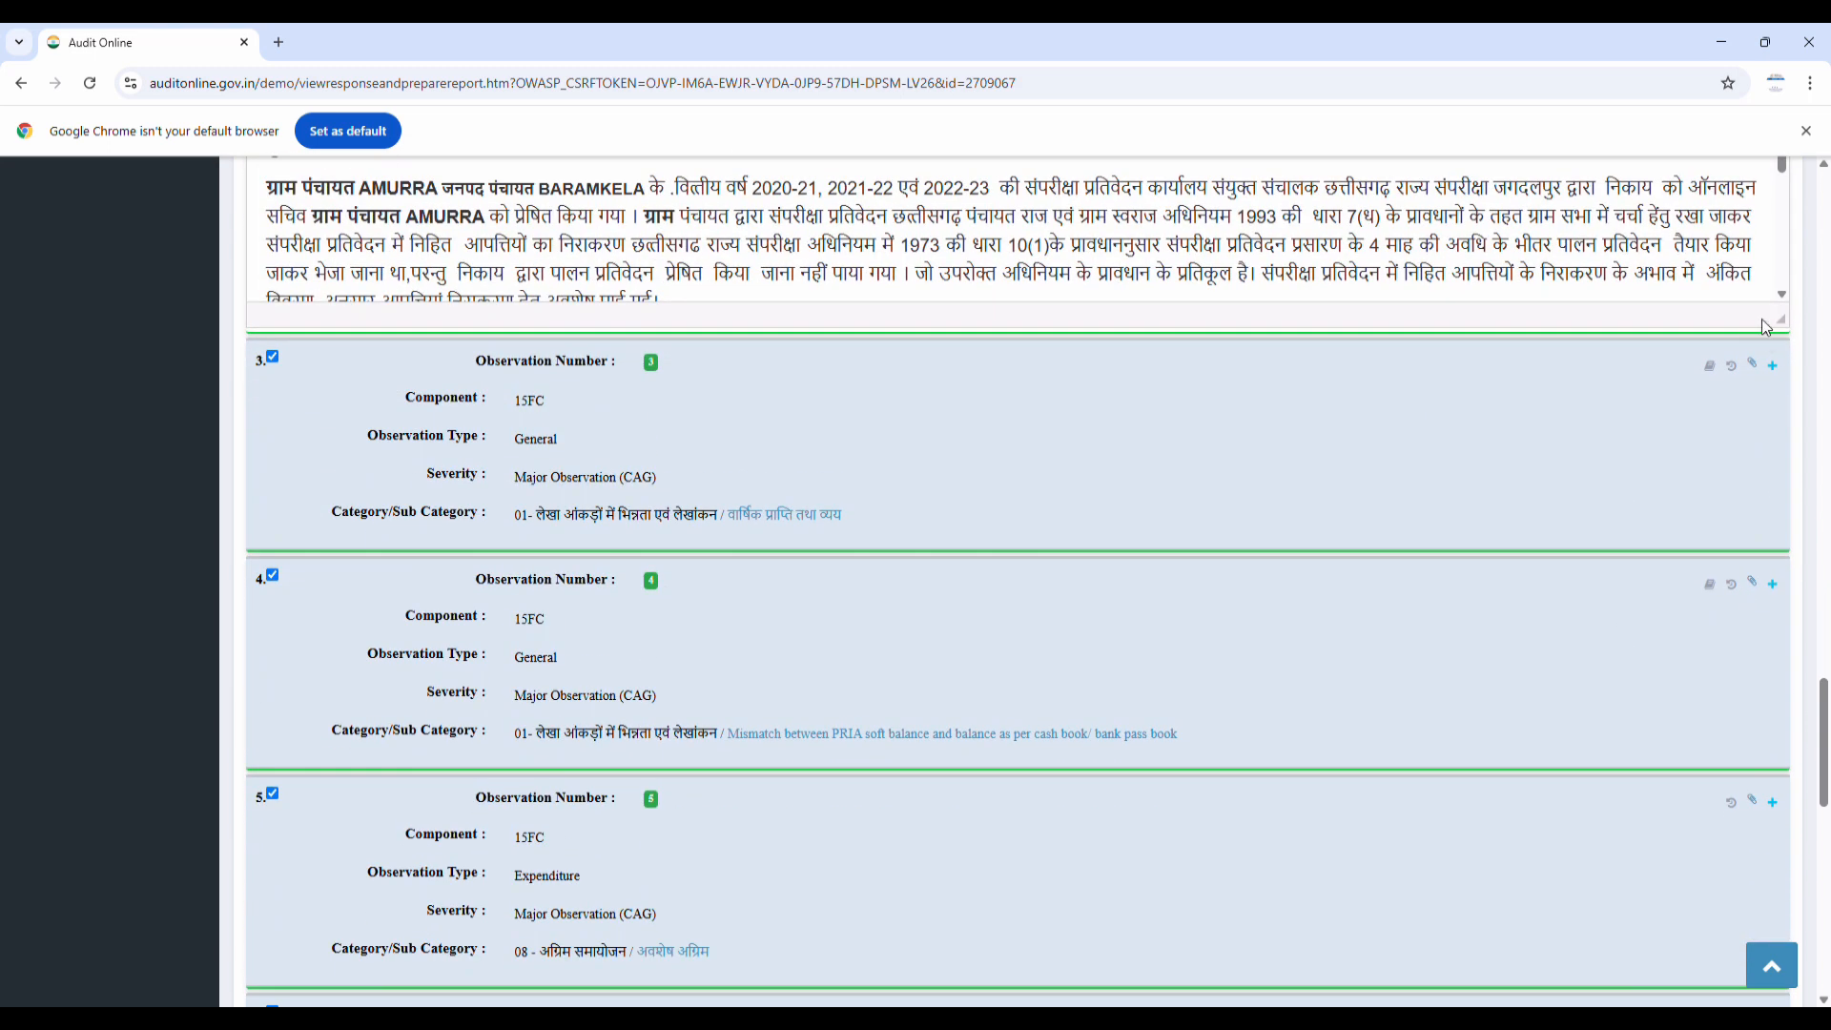
Expand observation 3 and set its Action to Drop Observation
click(1772, 365)
scroll(1333, 575, down, 15)
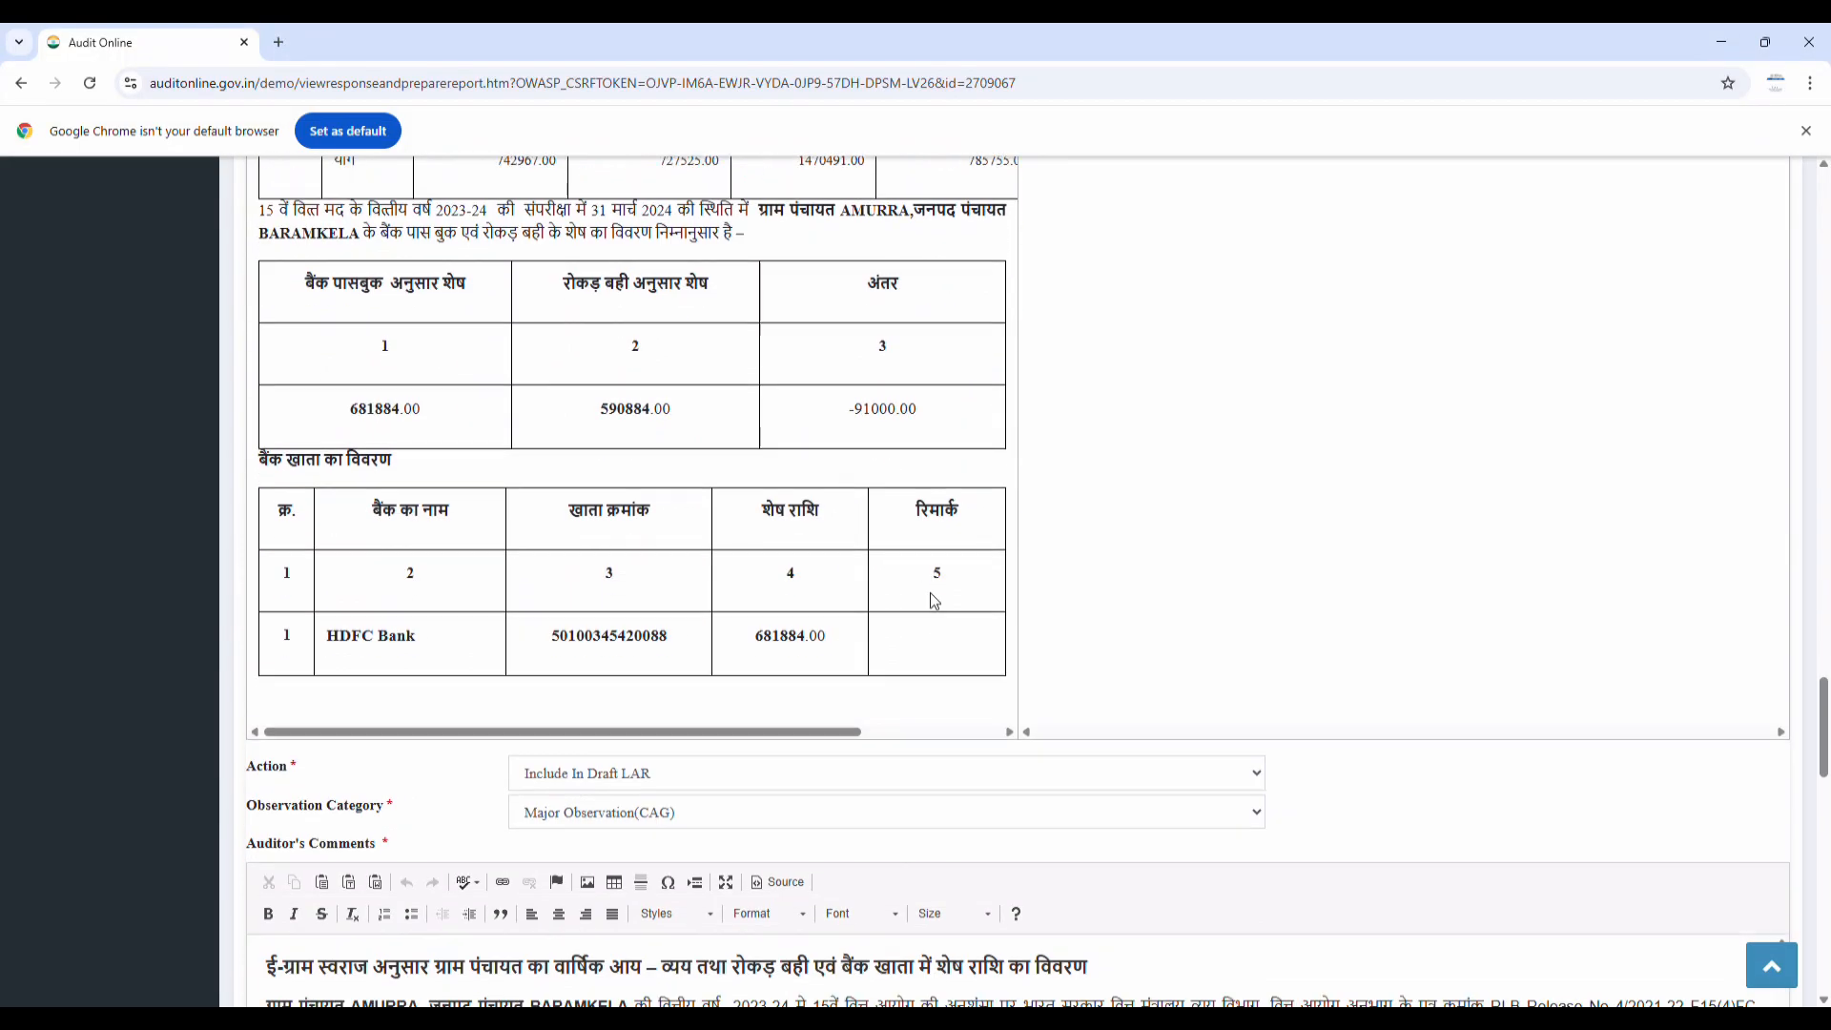
click(768, 407)
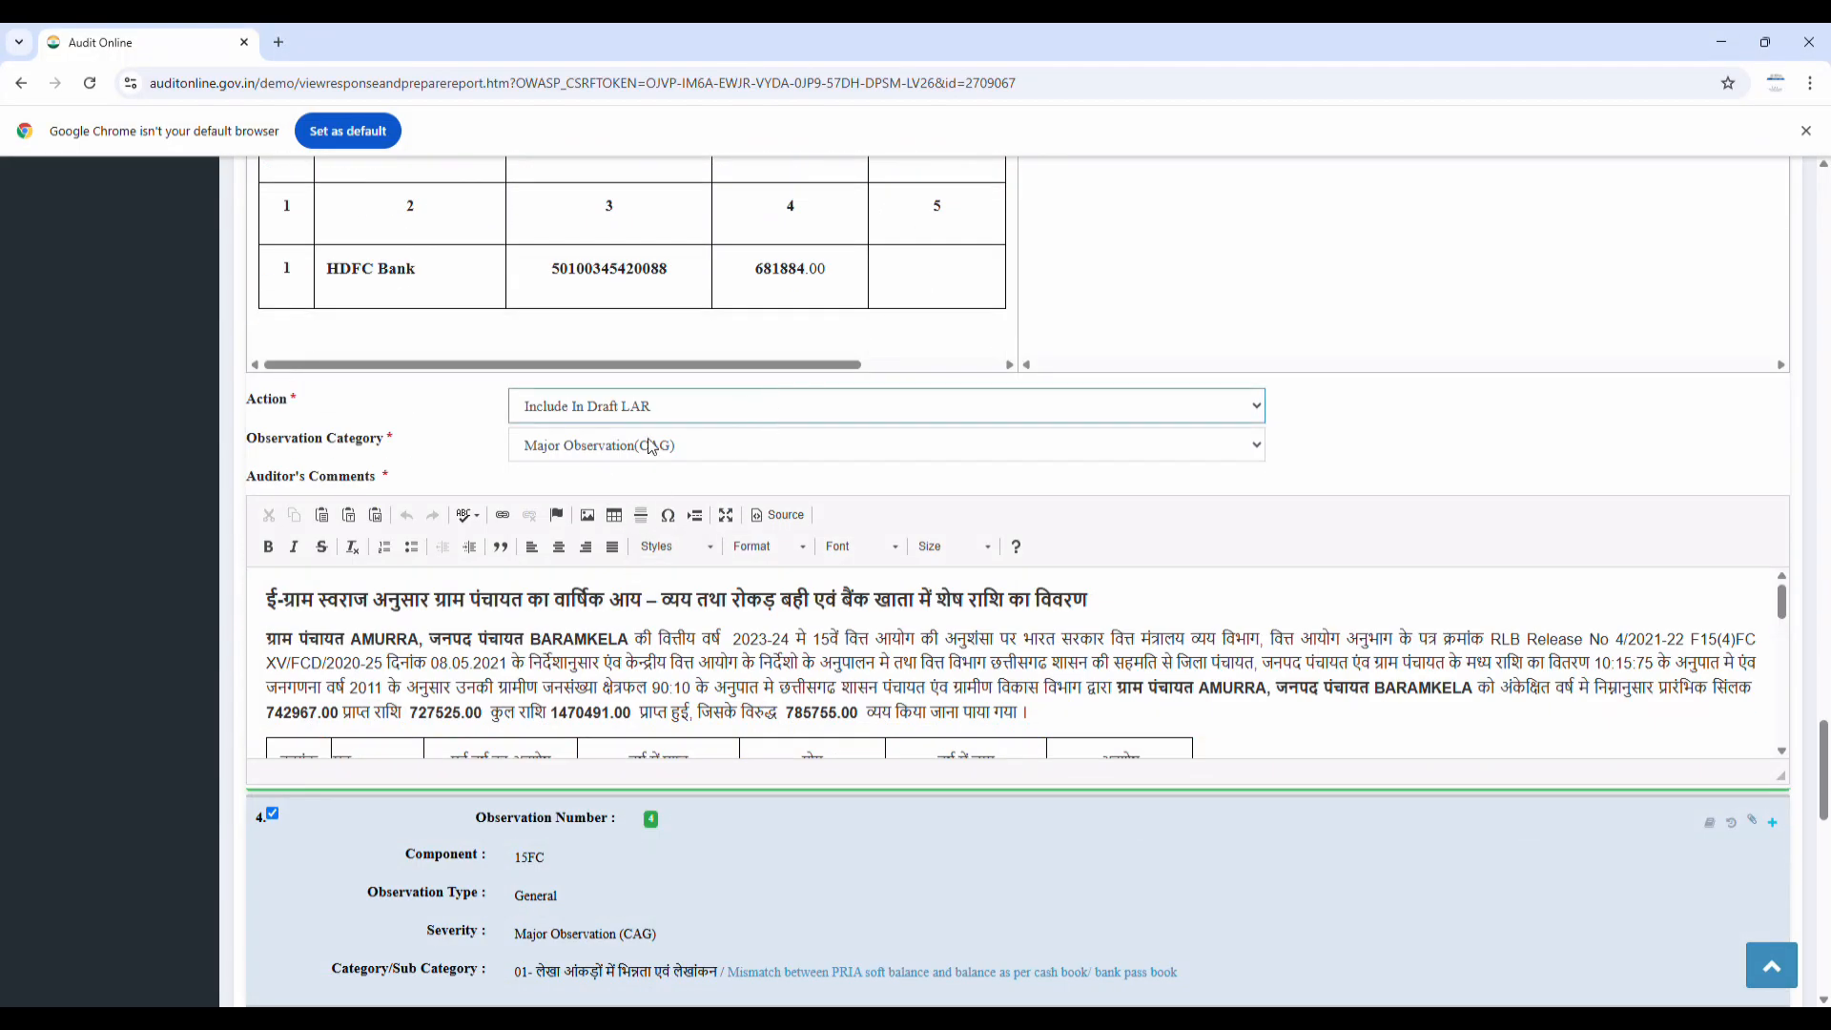
click(584, 443)
click(645, 450)
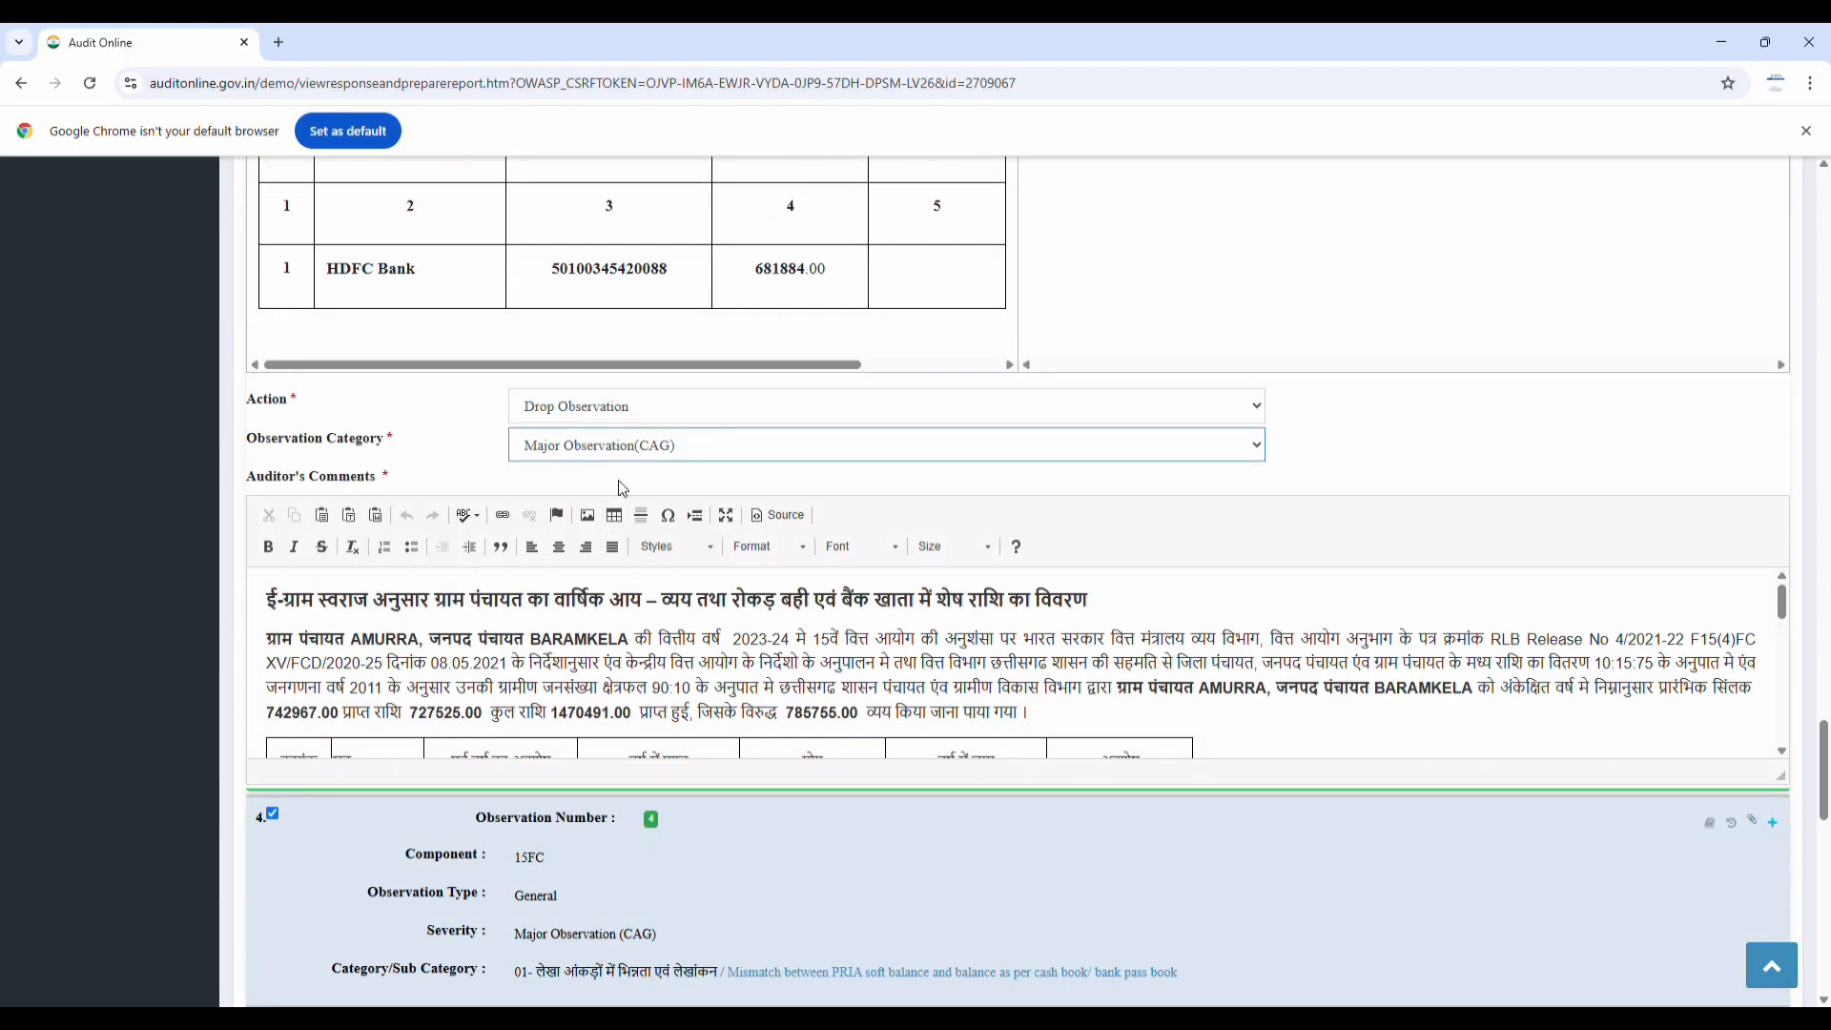
scroll(1212, 532, down, 20)
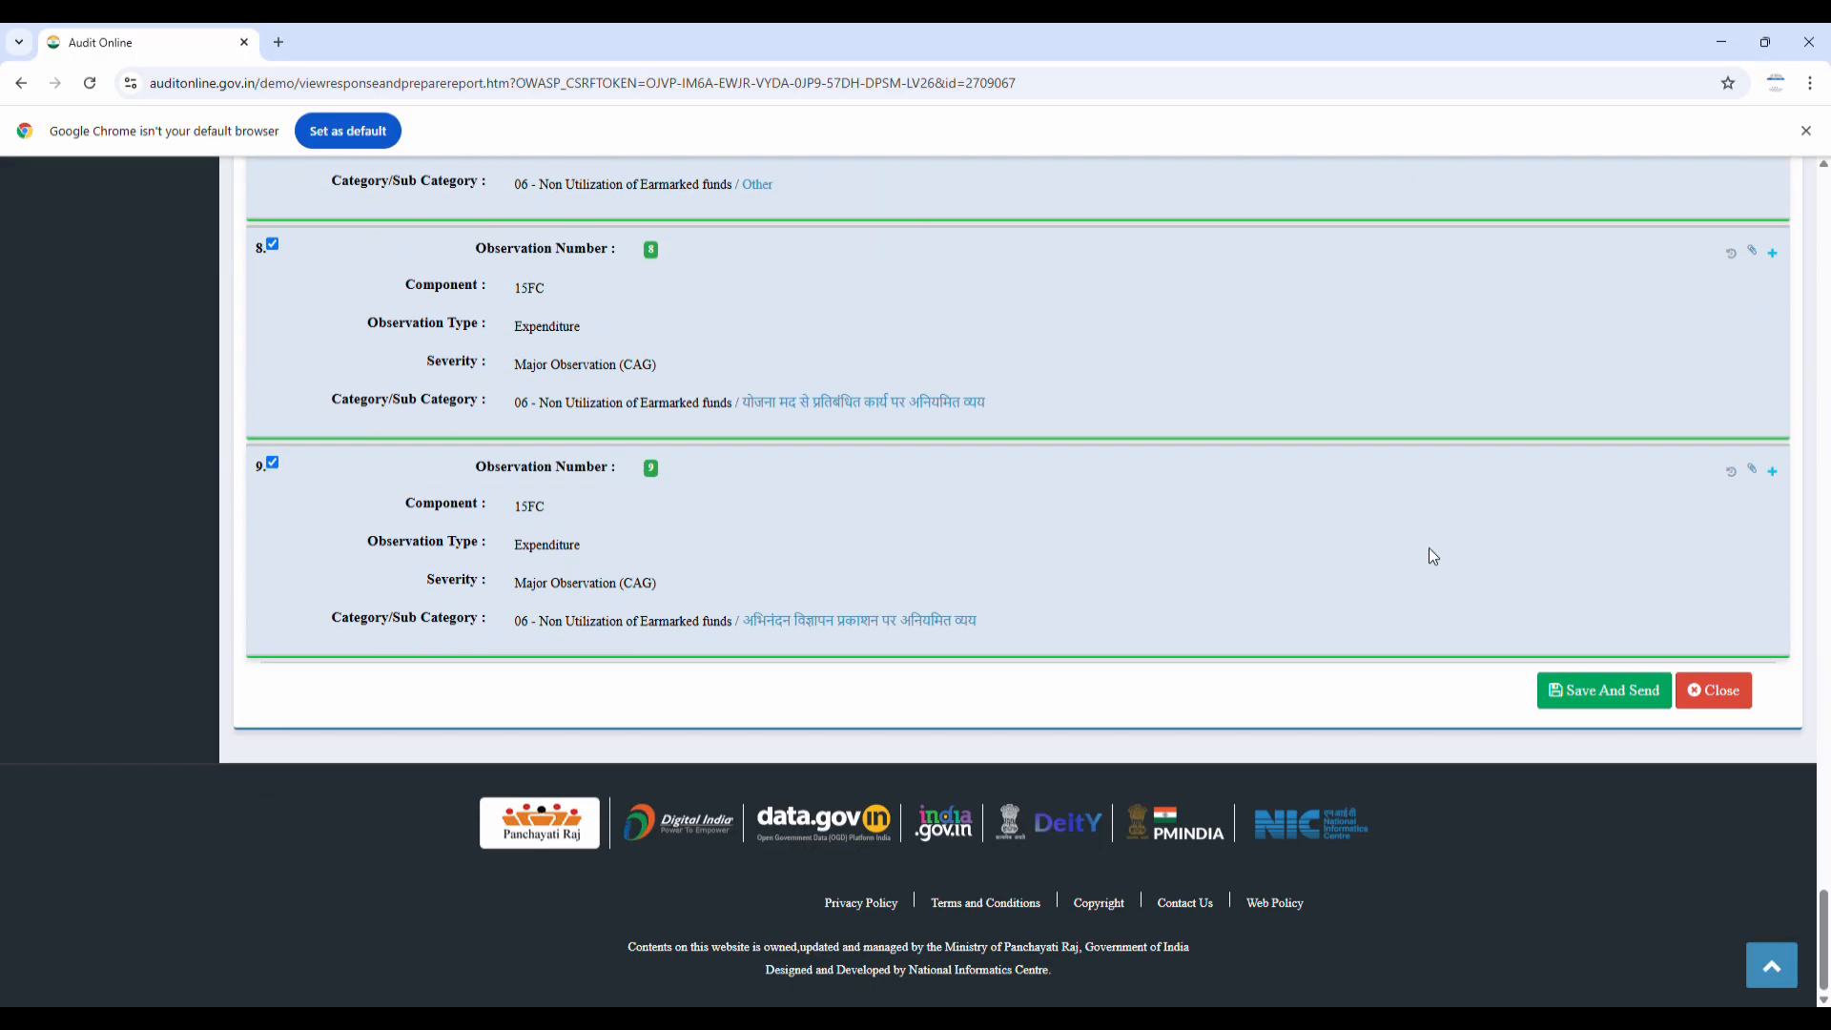
Set observation 9's Action to Include In Draft LAR, then Save And Send the review
click(1773, 472)
scroll(1124, 495, down, 12)
click(653, 430)
click(600, 476)
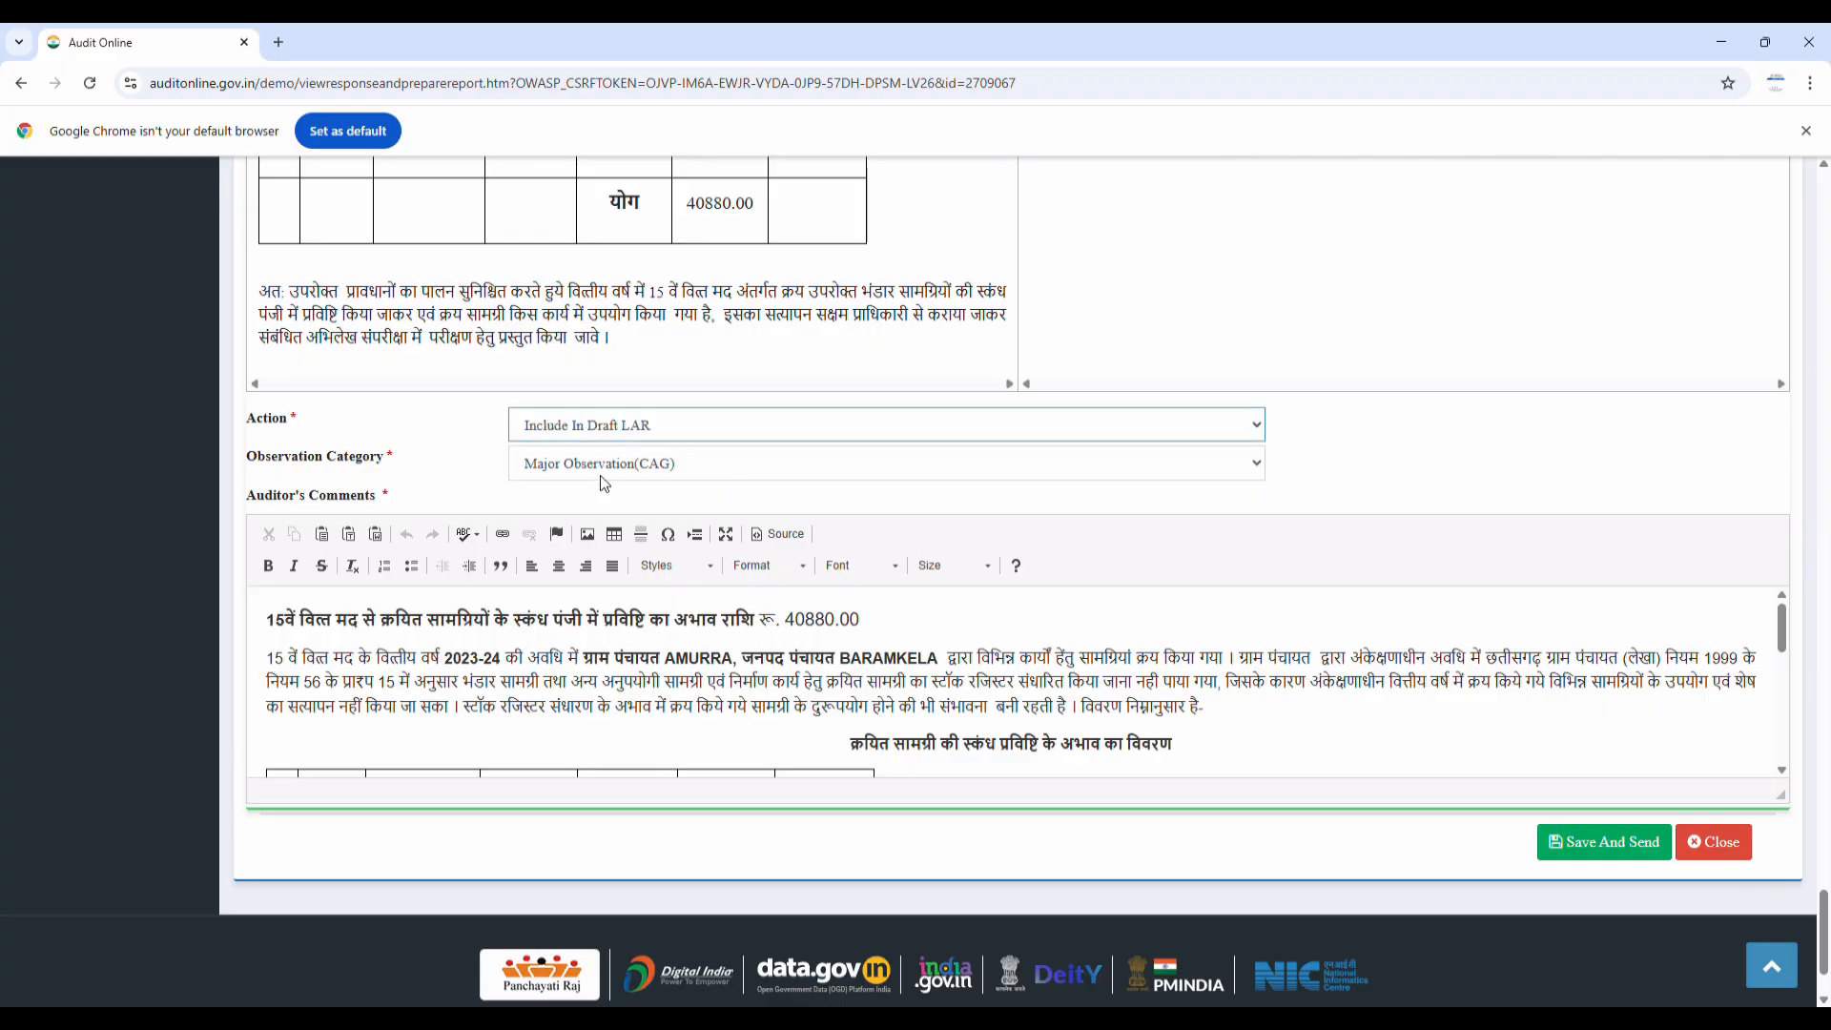
click(689, 467)
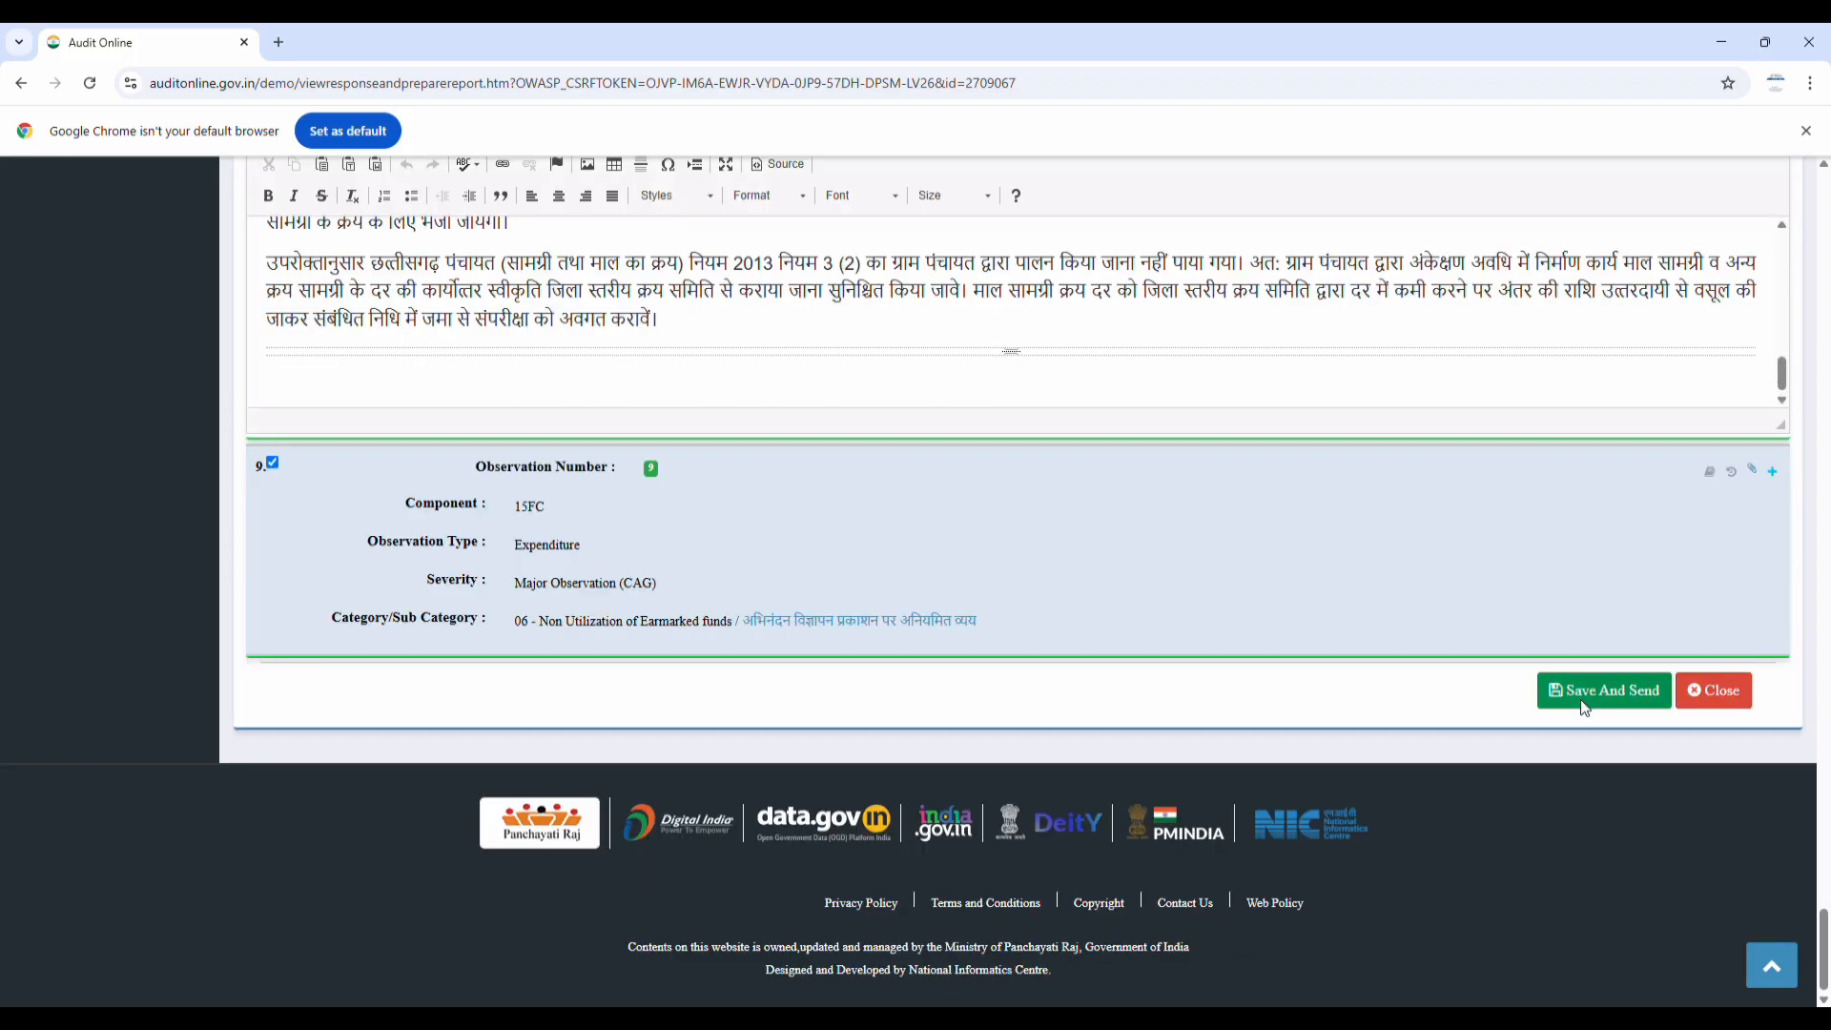
click(1581, 700)
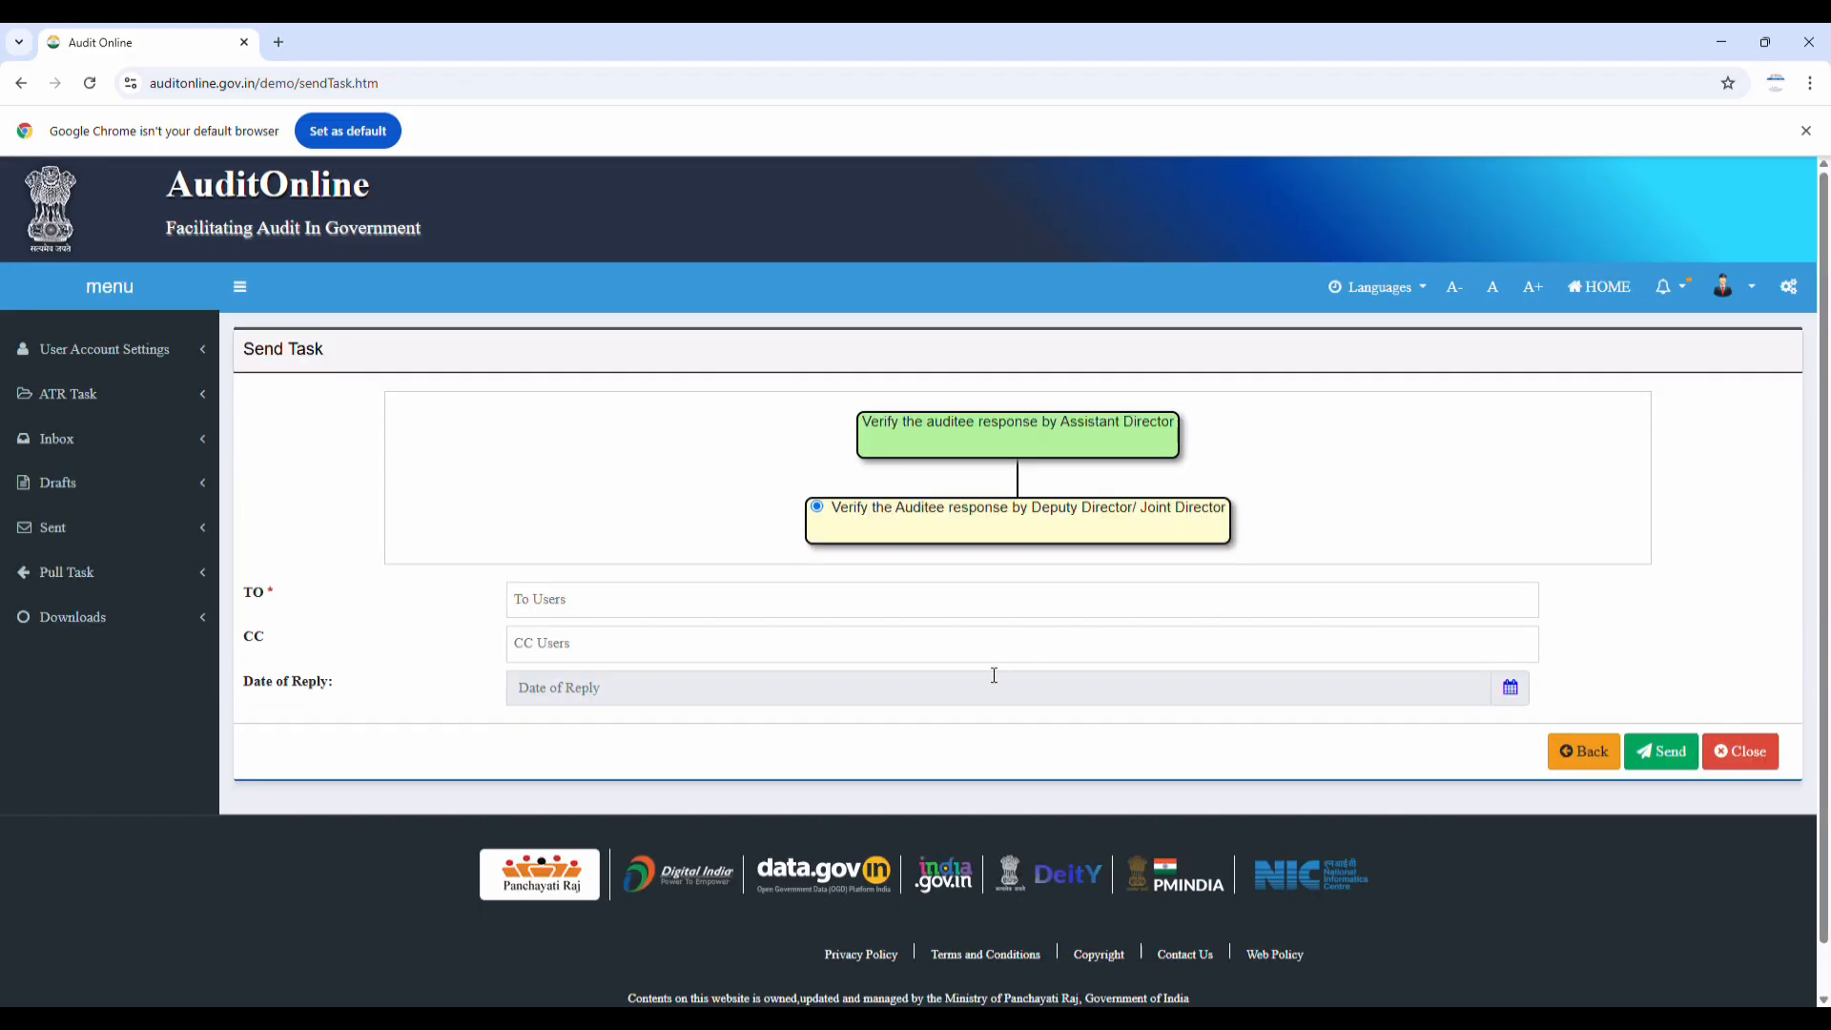
Pick the Deputy Director as the task's recipient
click(672, 605)
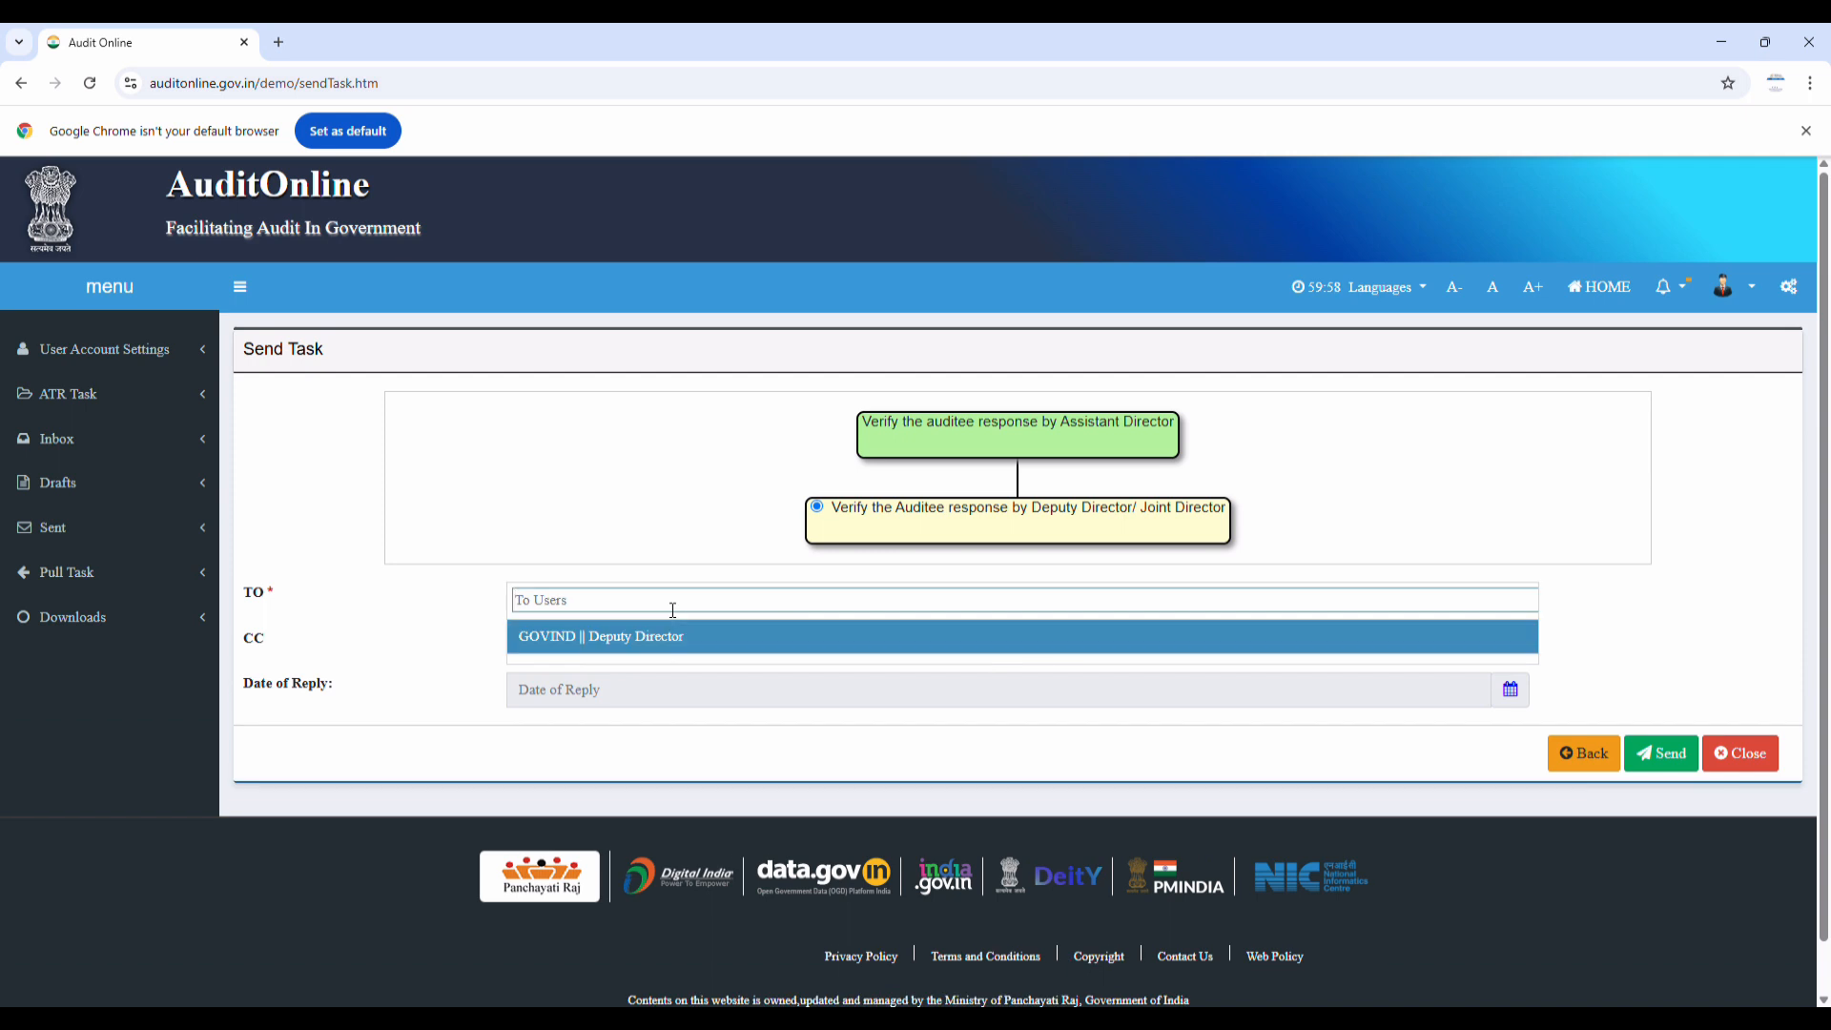
click(676, 639)
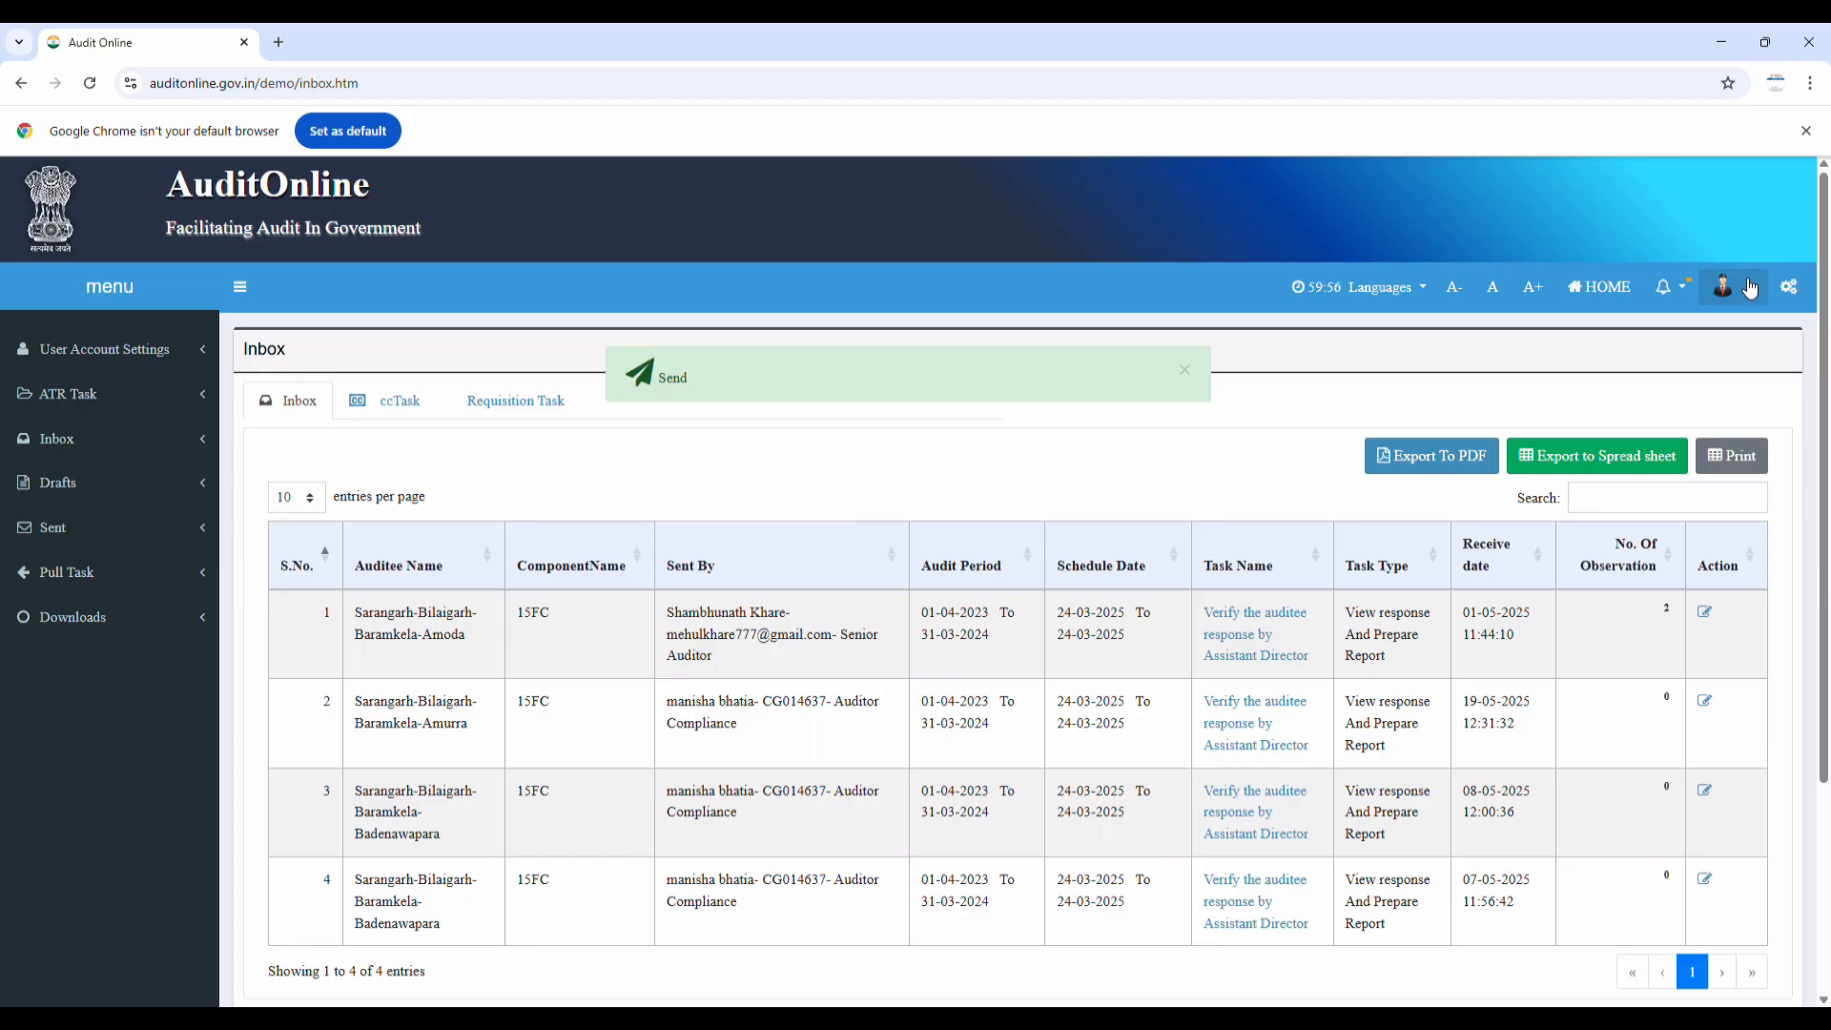
Log out of the Assistant Director account, sign in as the Deputy Director, and open the Inbox
click(1750, 288)
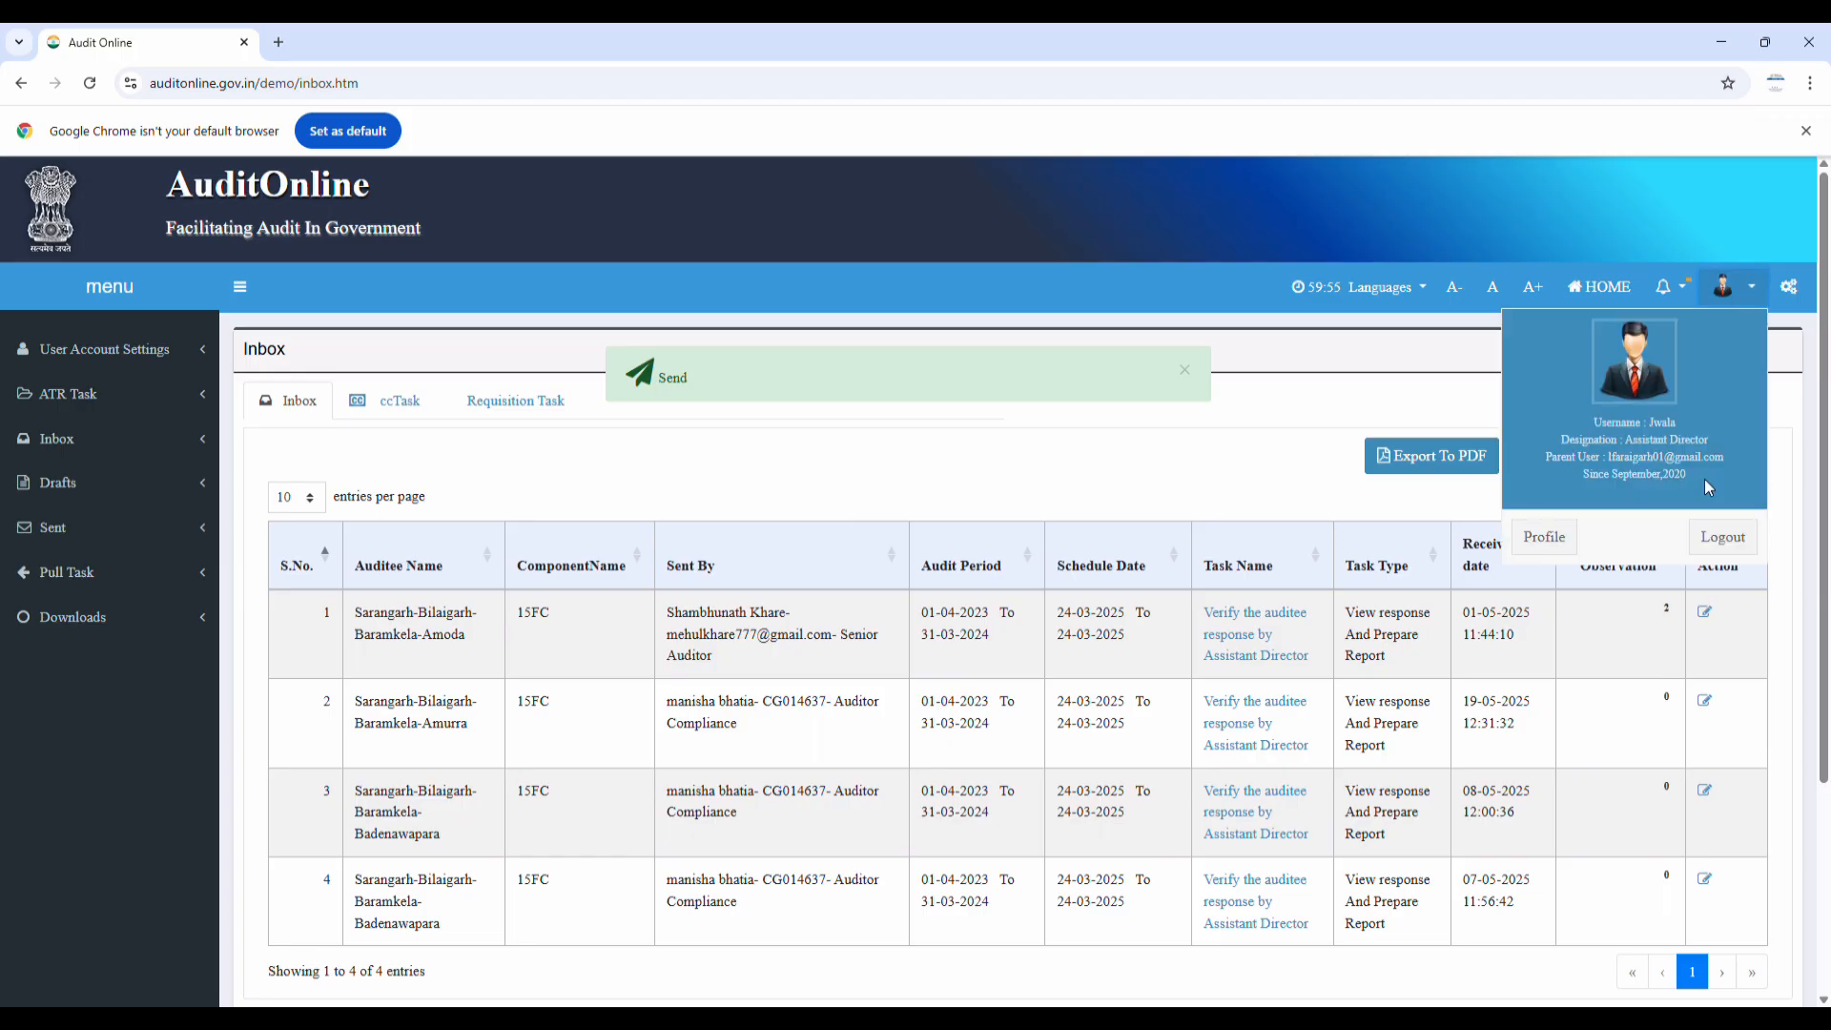
click(1733, 546)
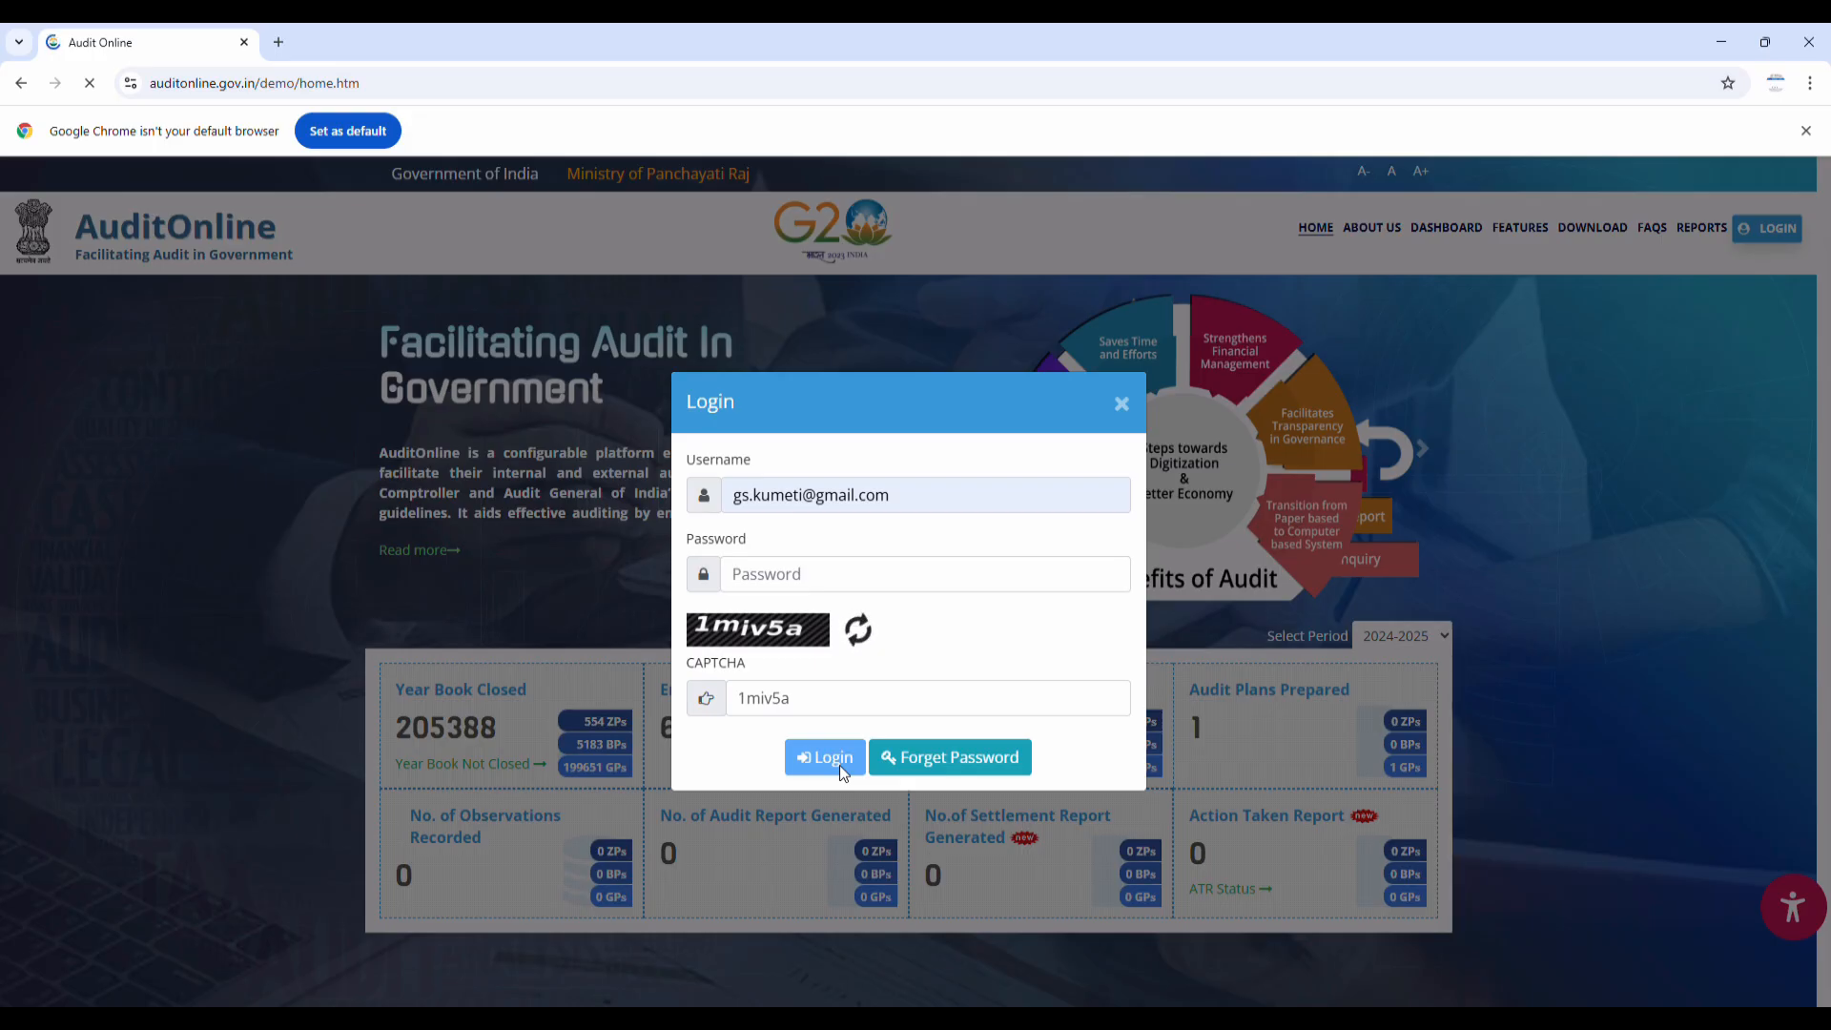
click(841, 769)
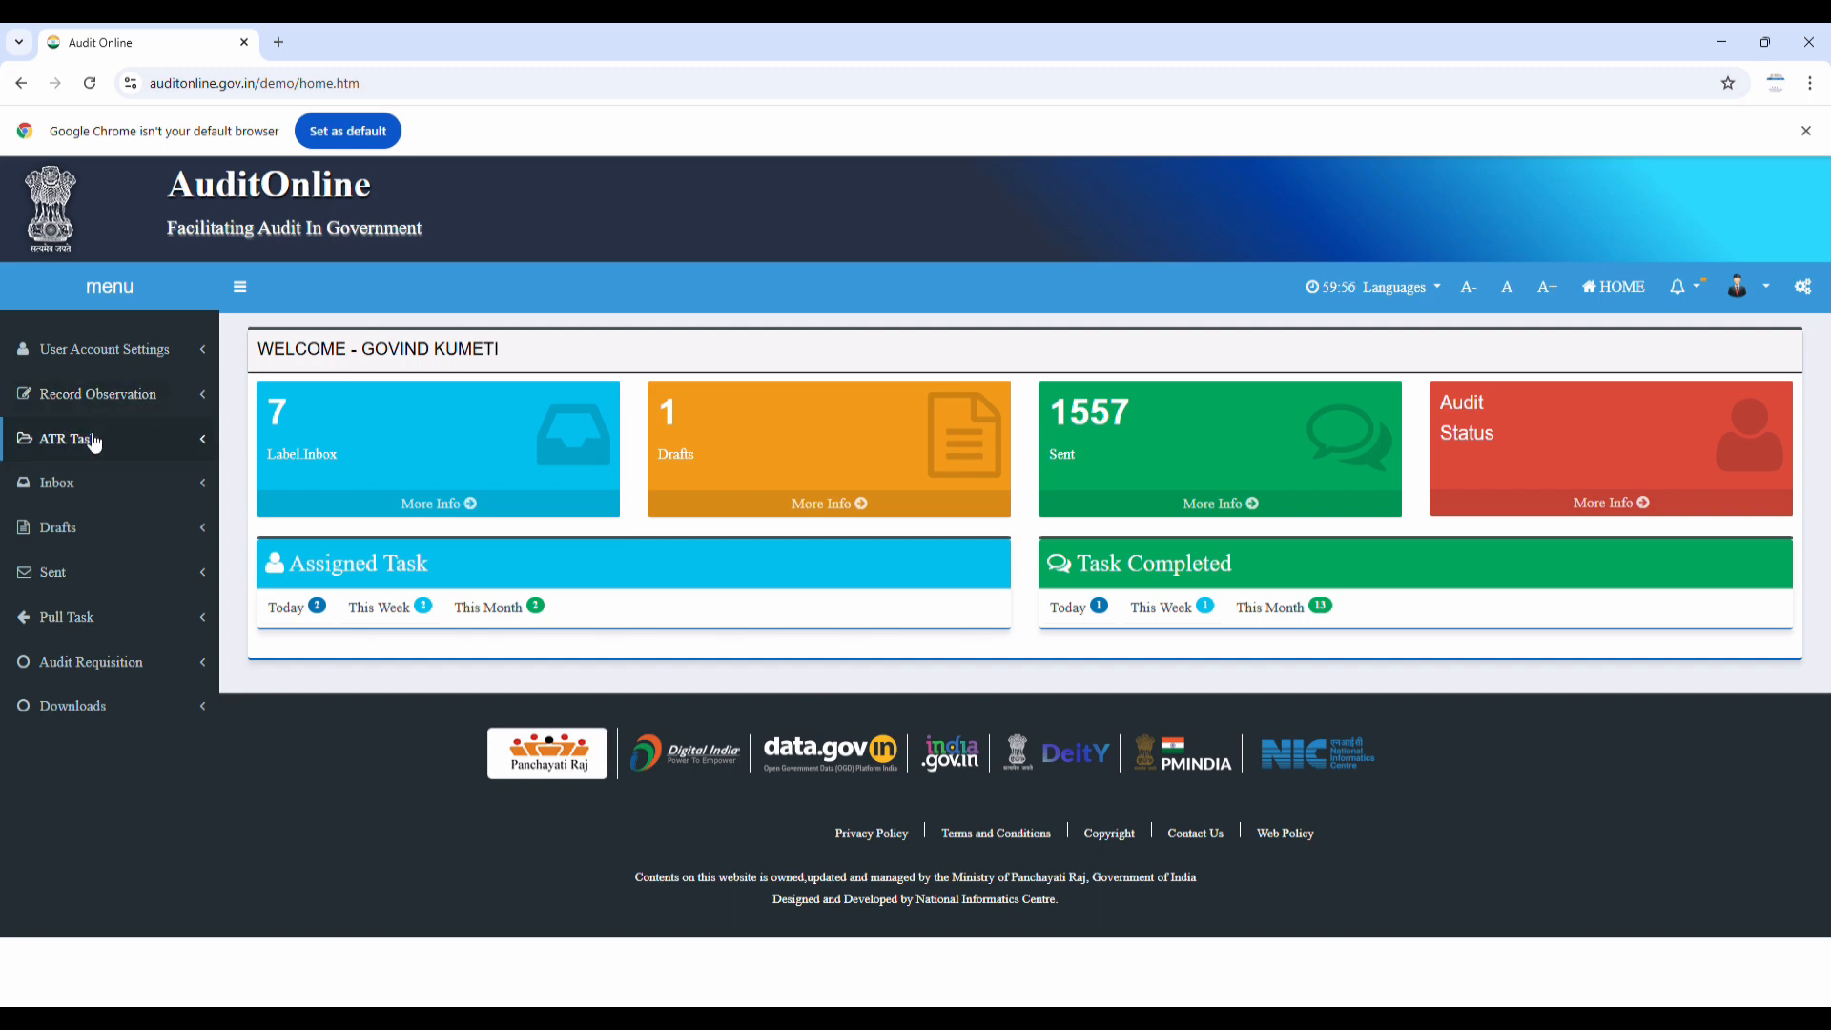
click(88, 494)
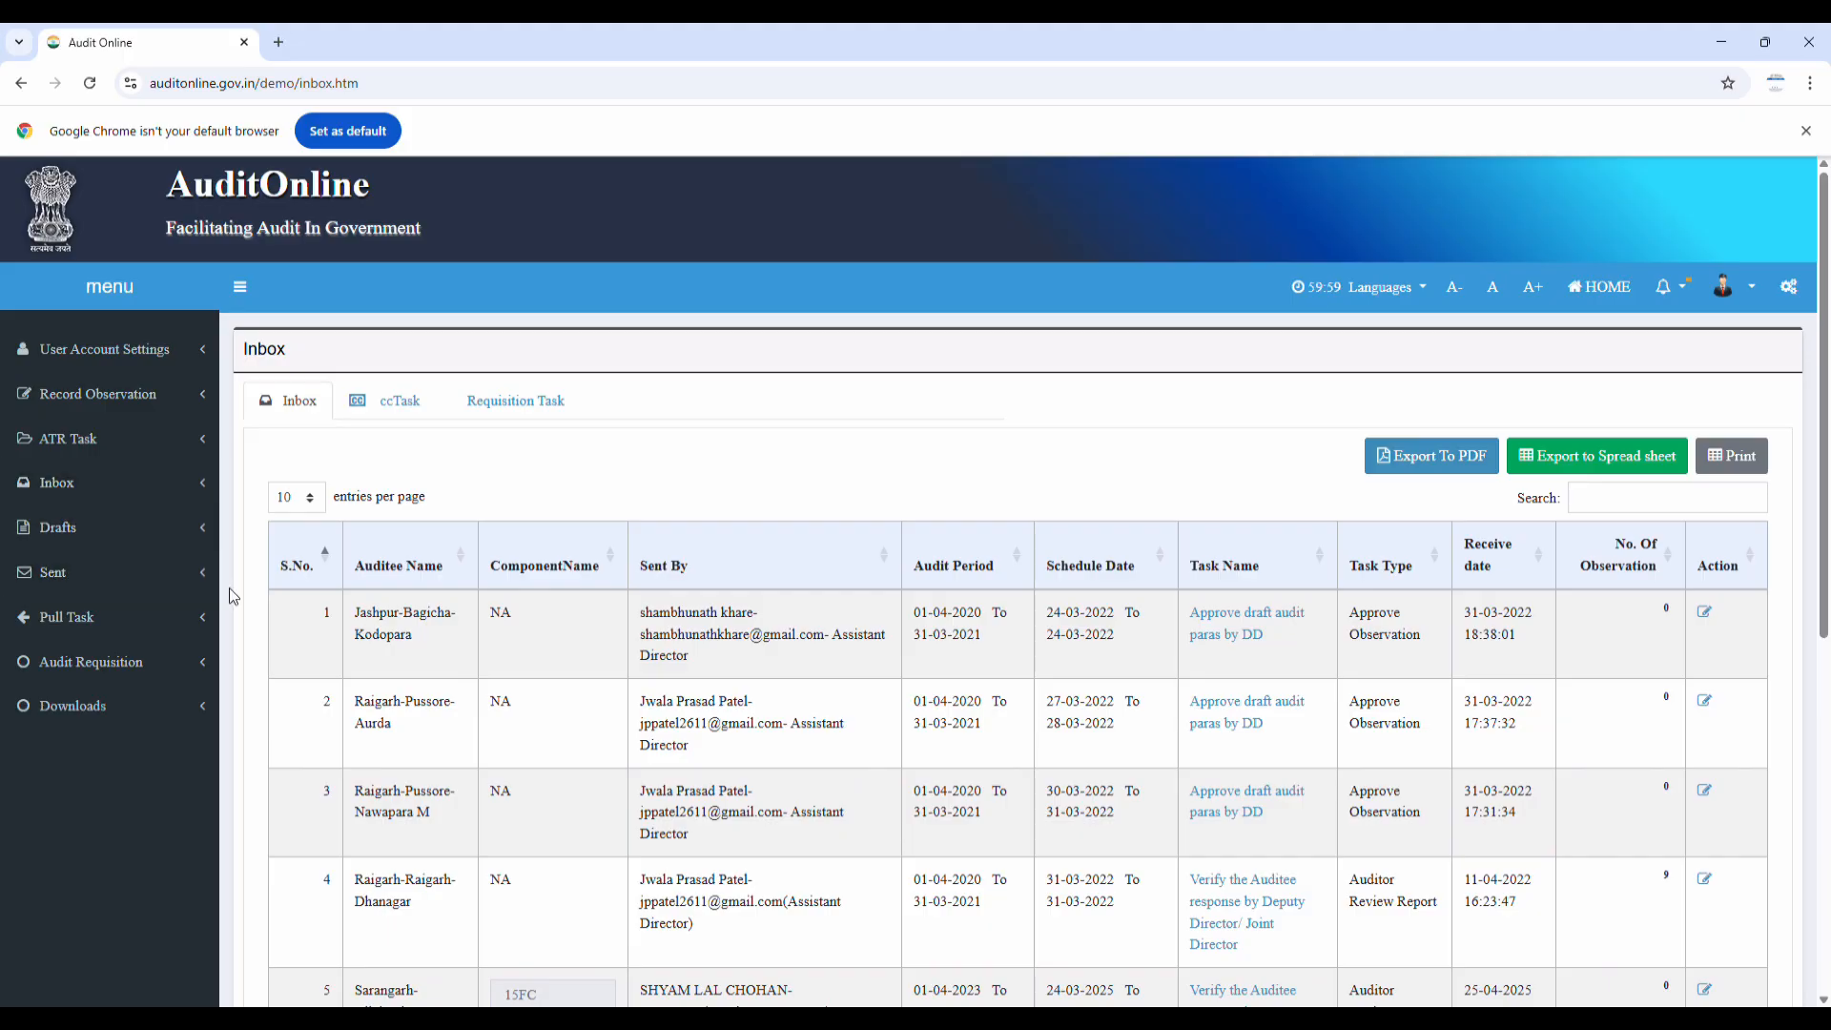
scroll(422, 691, down, 1)
scroll(427, 703, down, 3)
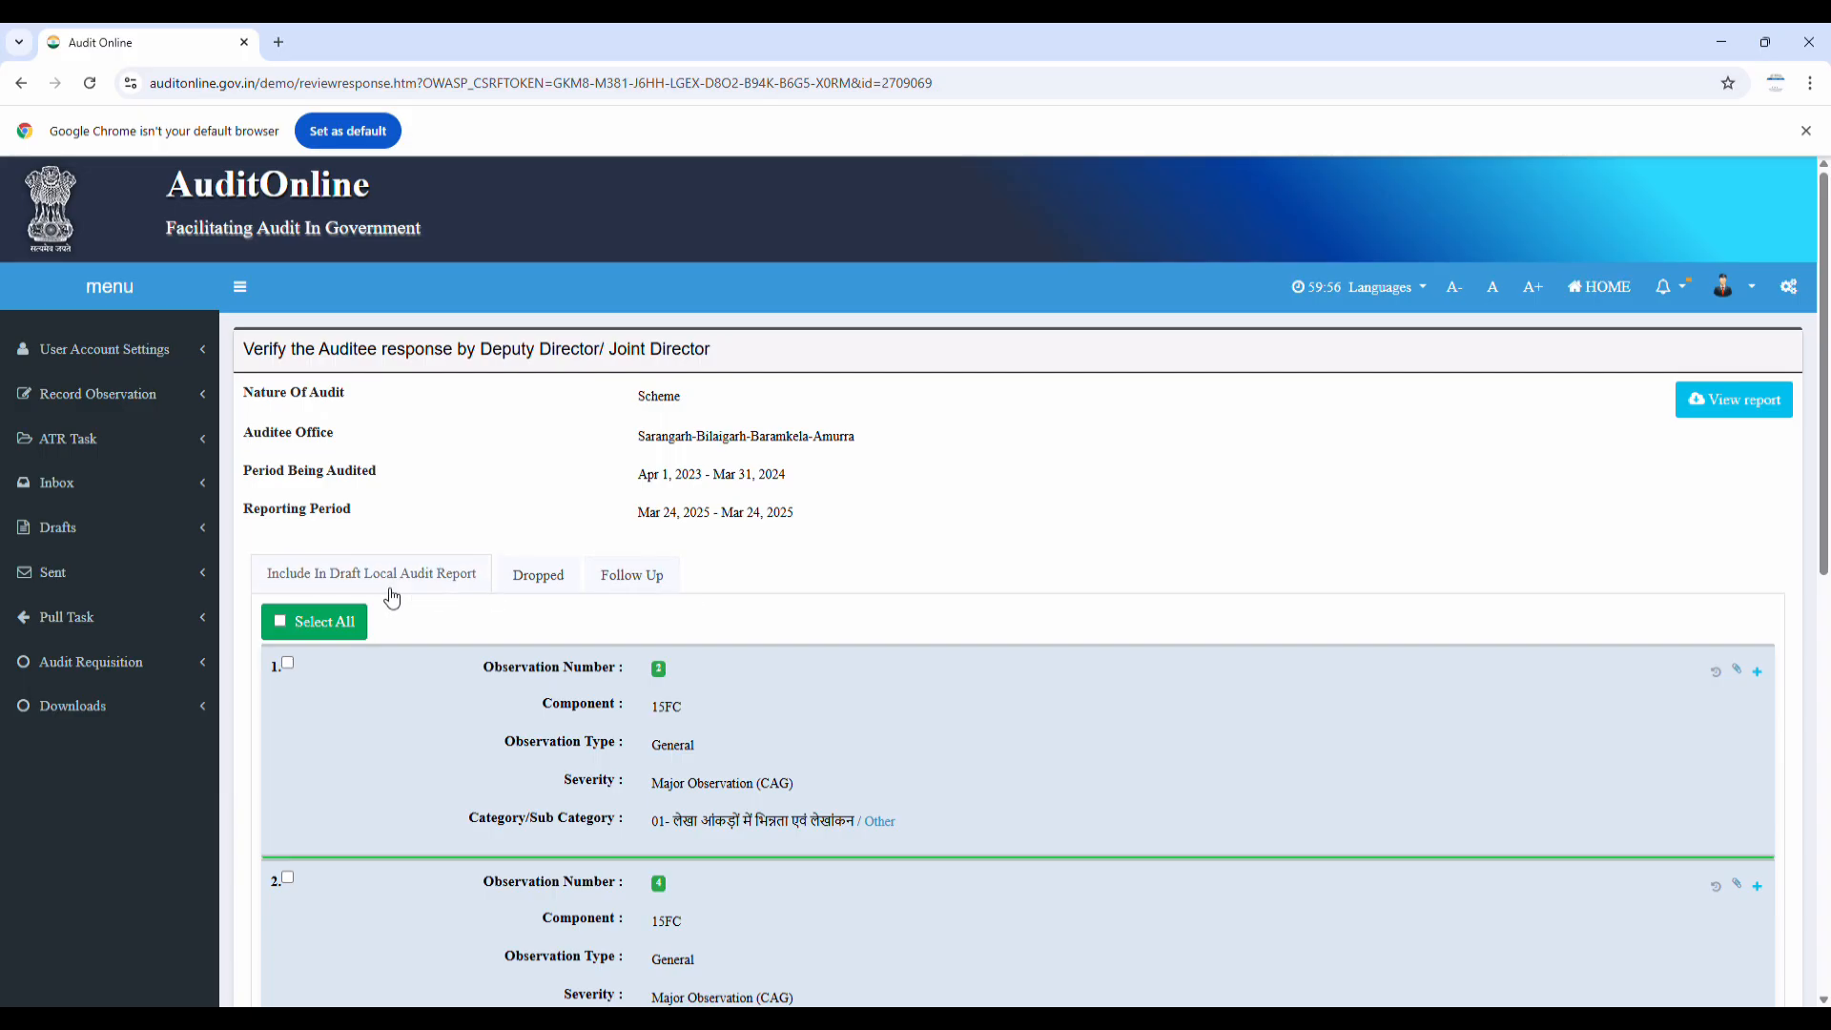
Review the Dropped list, then tick all the follow-up observations
scroll(314, 581, down, 5)
scroll(317, 586, down, 5)
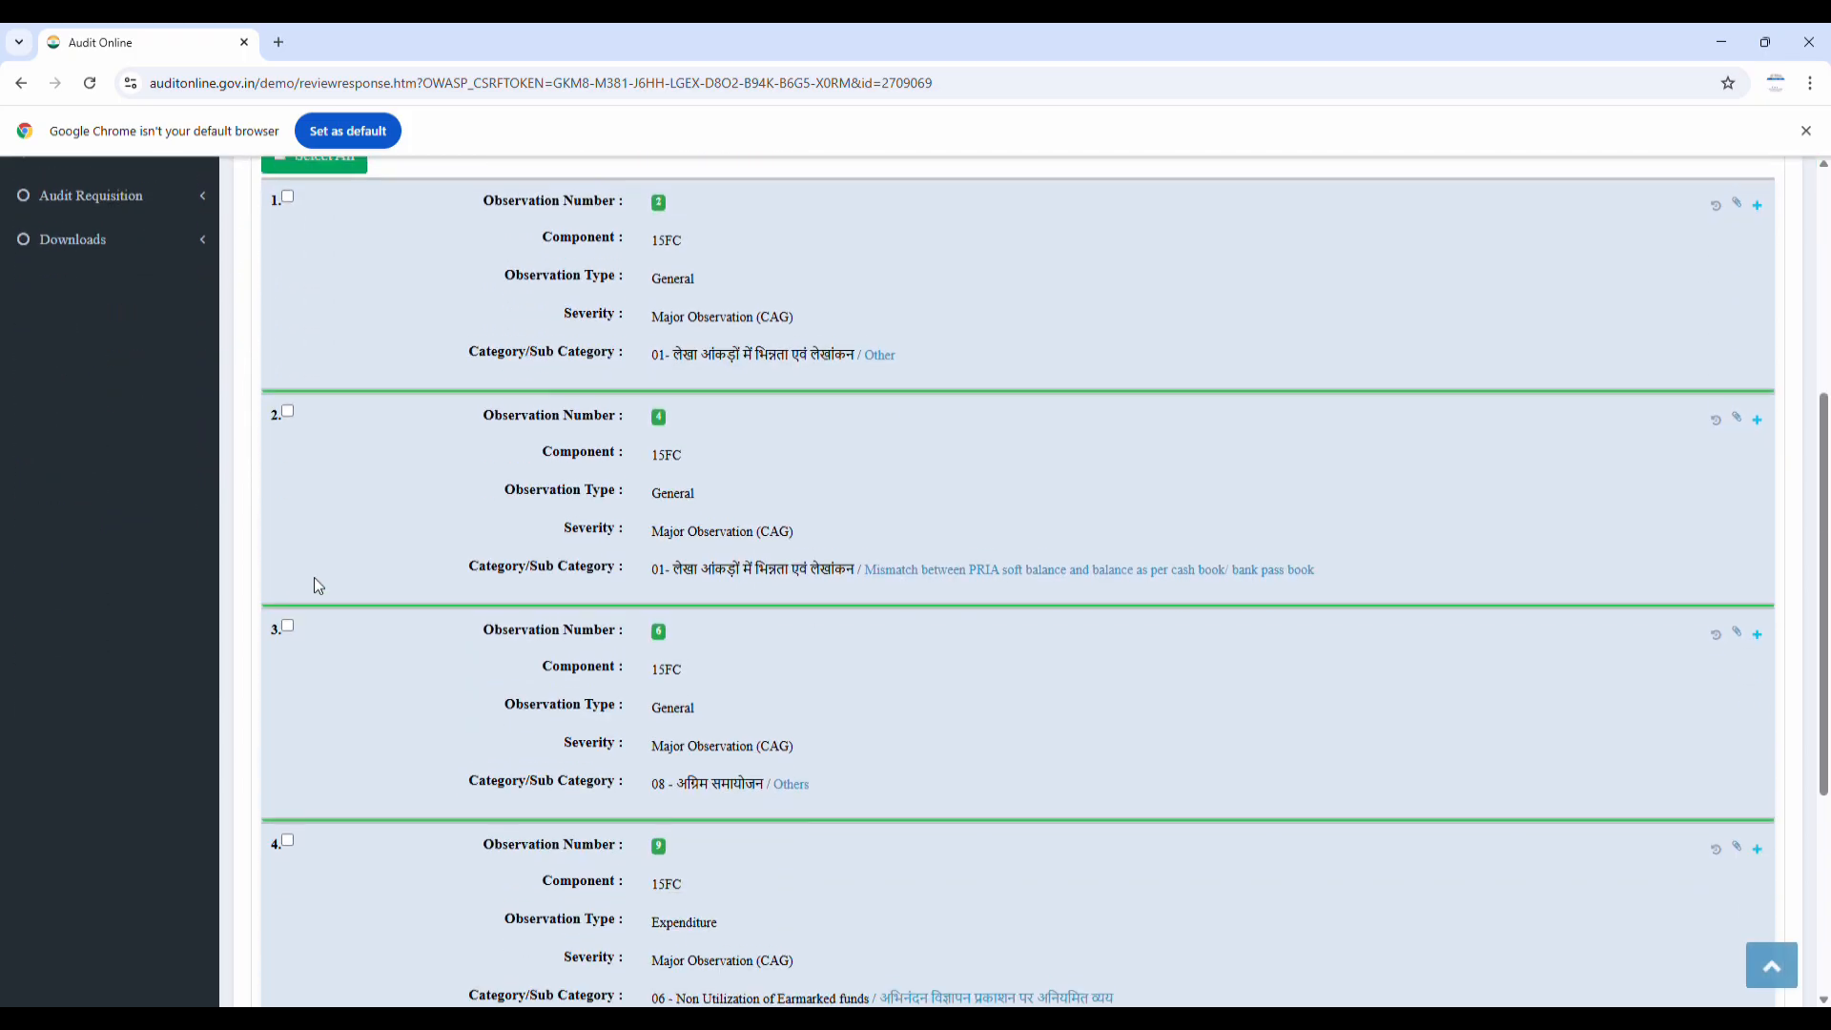
scroll(321, 577, up, 5)
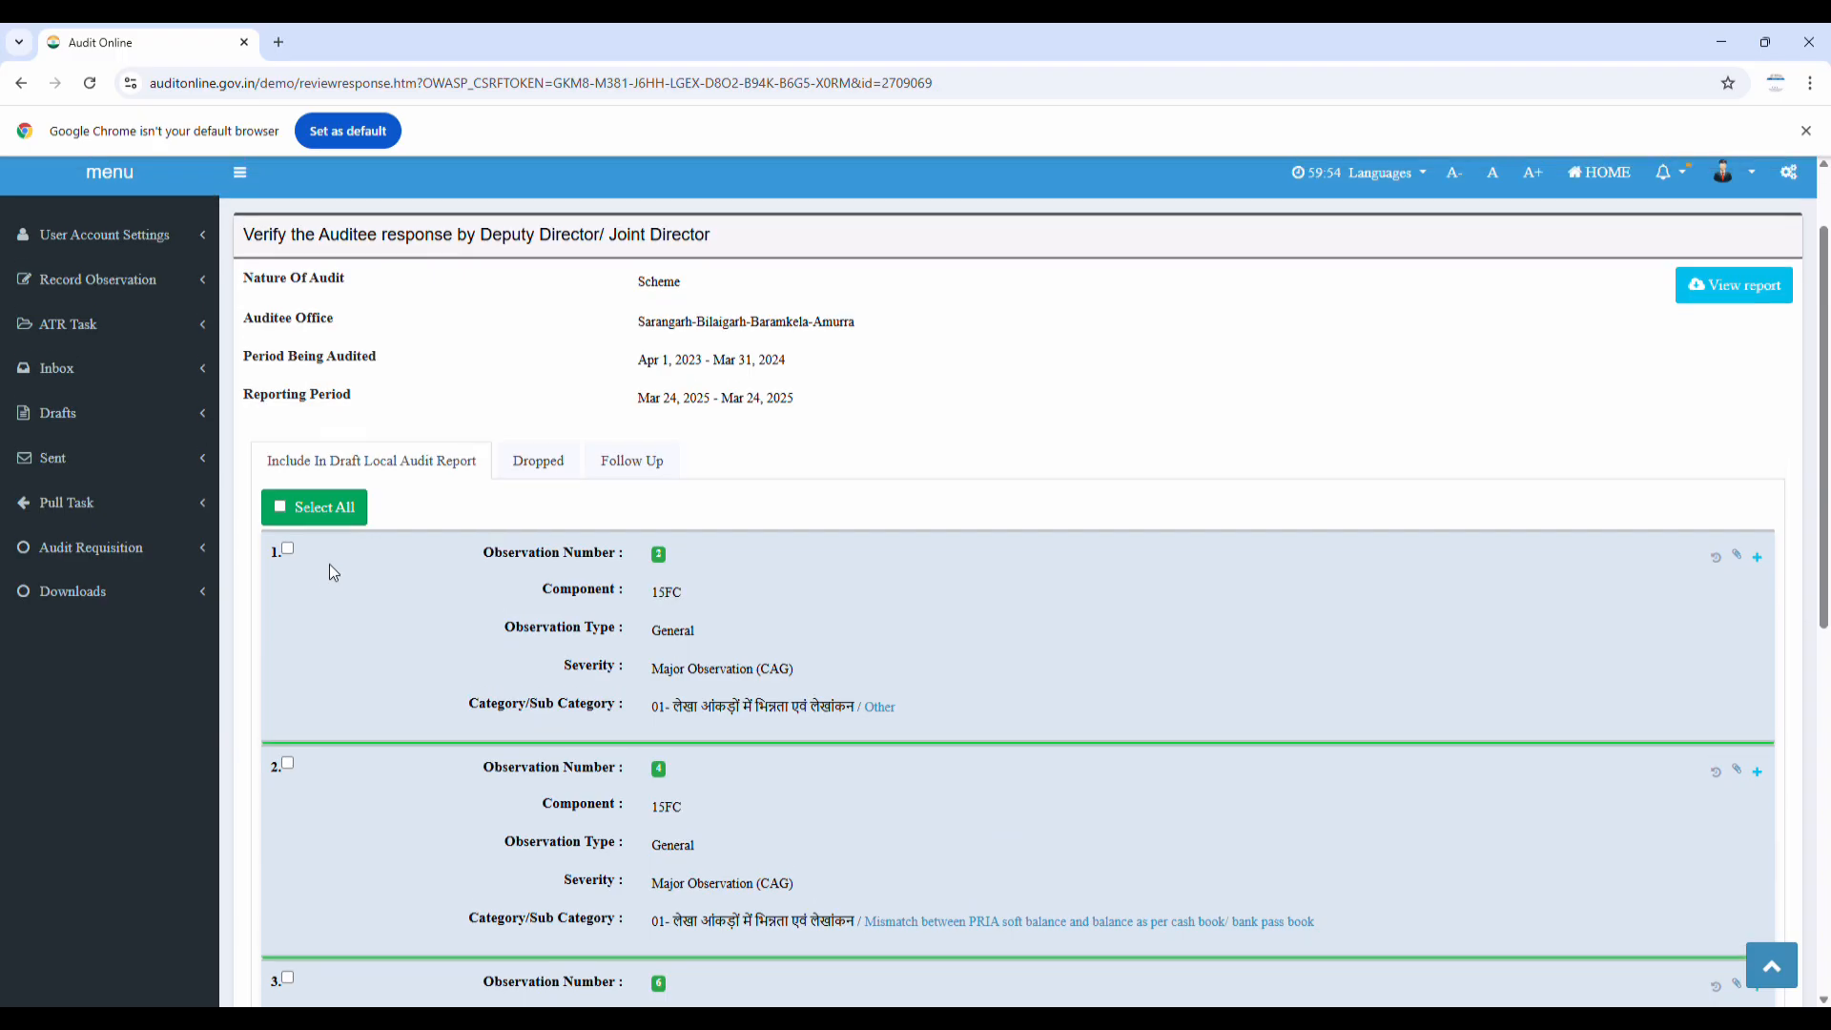
click(540, 460)
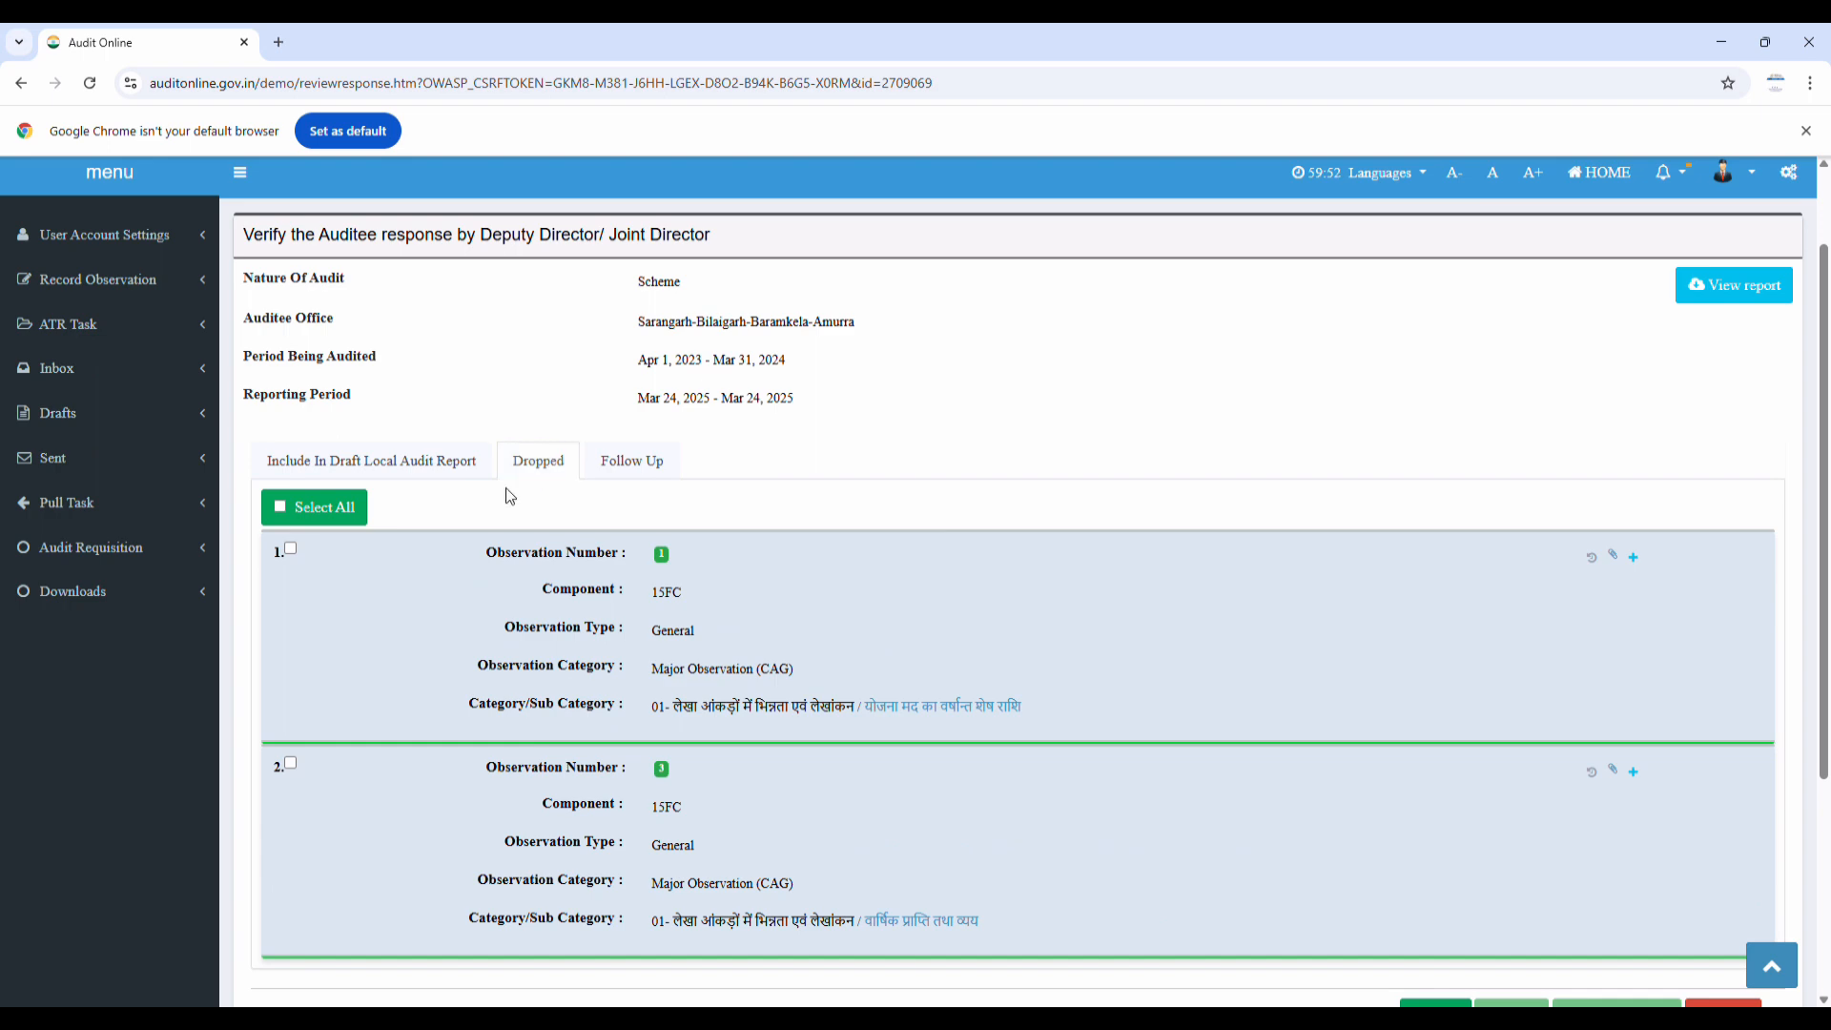
scroll(356, 654, down, 3)
scroll(357, 654, down, 1)
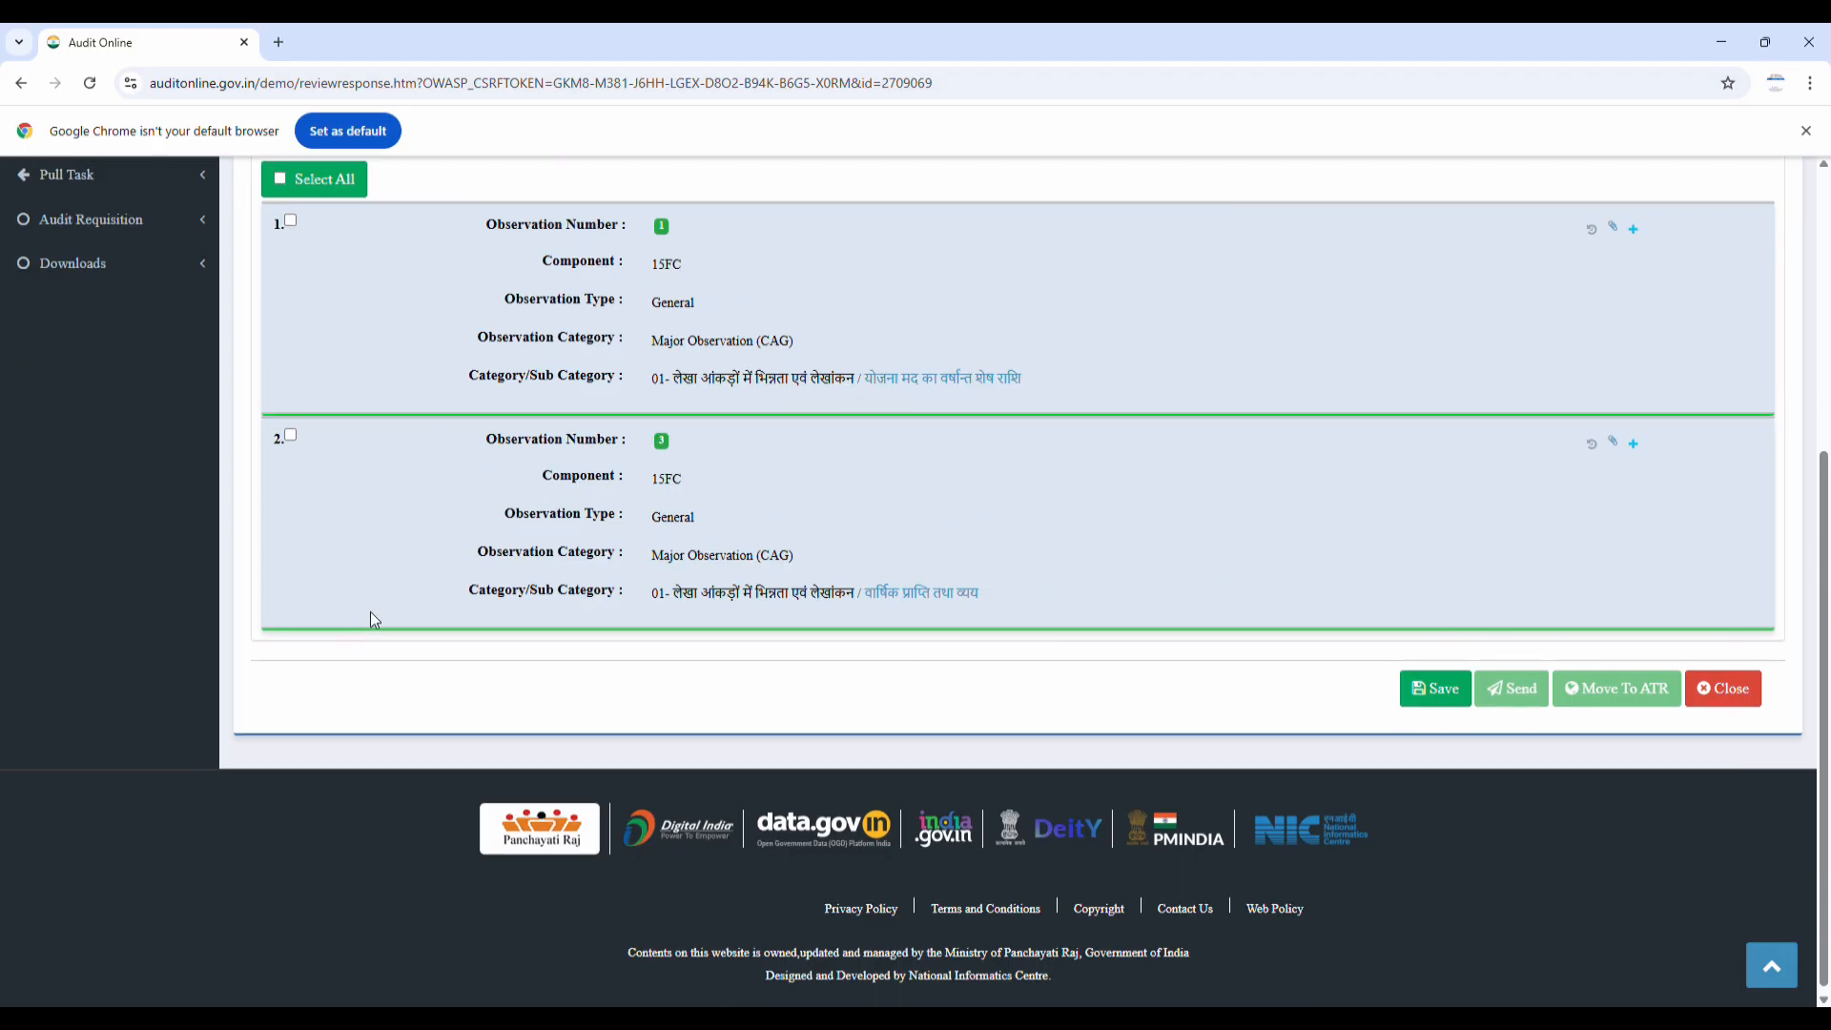
scroll(370, 610, up, 4)
scroll(385, 599, up, 2)
click(630, 575)
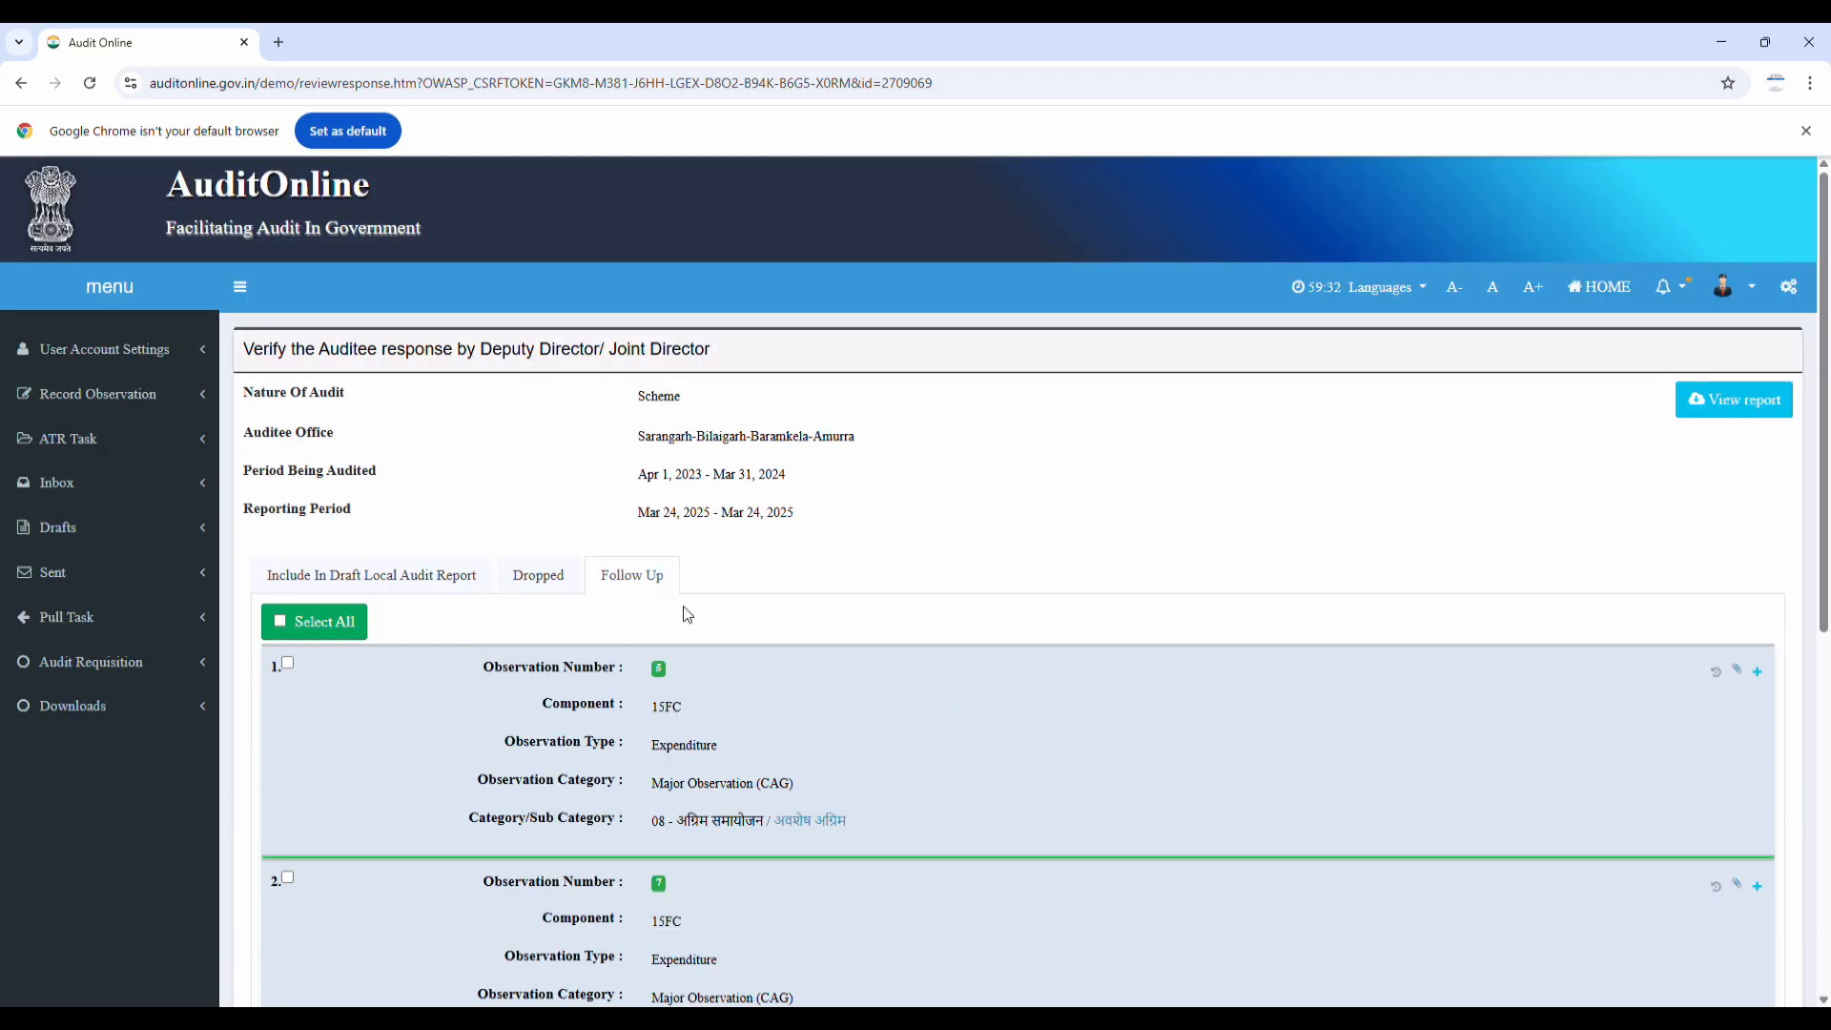
scroll(477, 572, down, 3)
click(307, 345)
Set observation 6 to Drop Observation, untick the other observation, and save
scroll(1203, 730, down, 4)
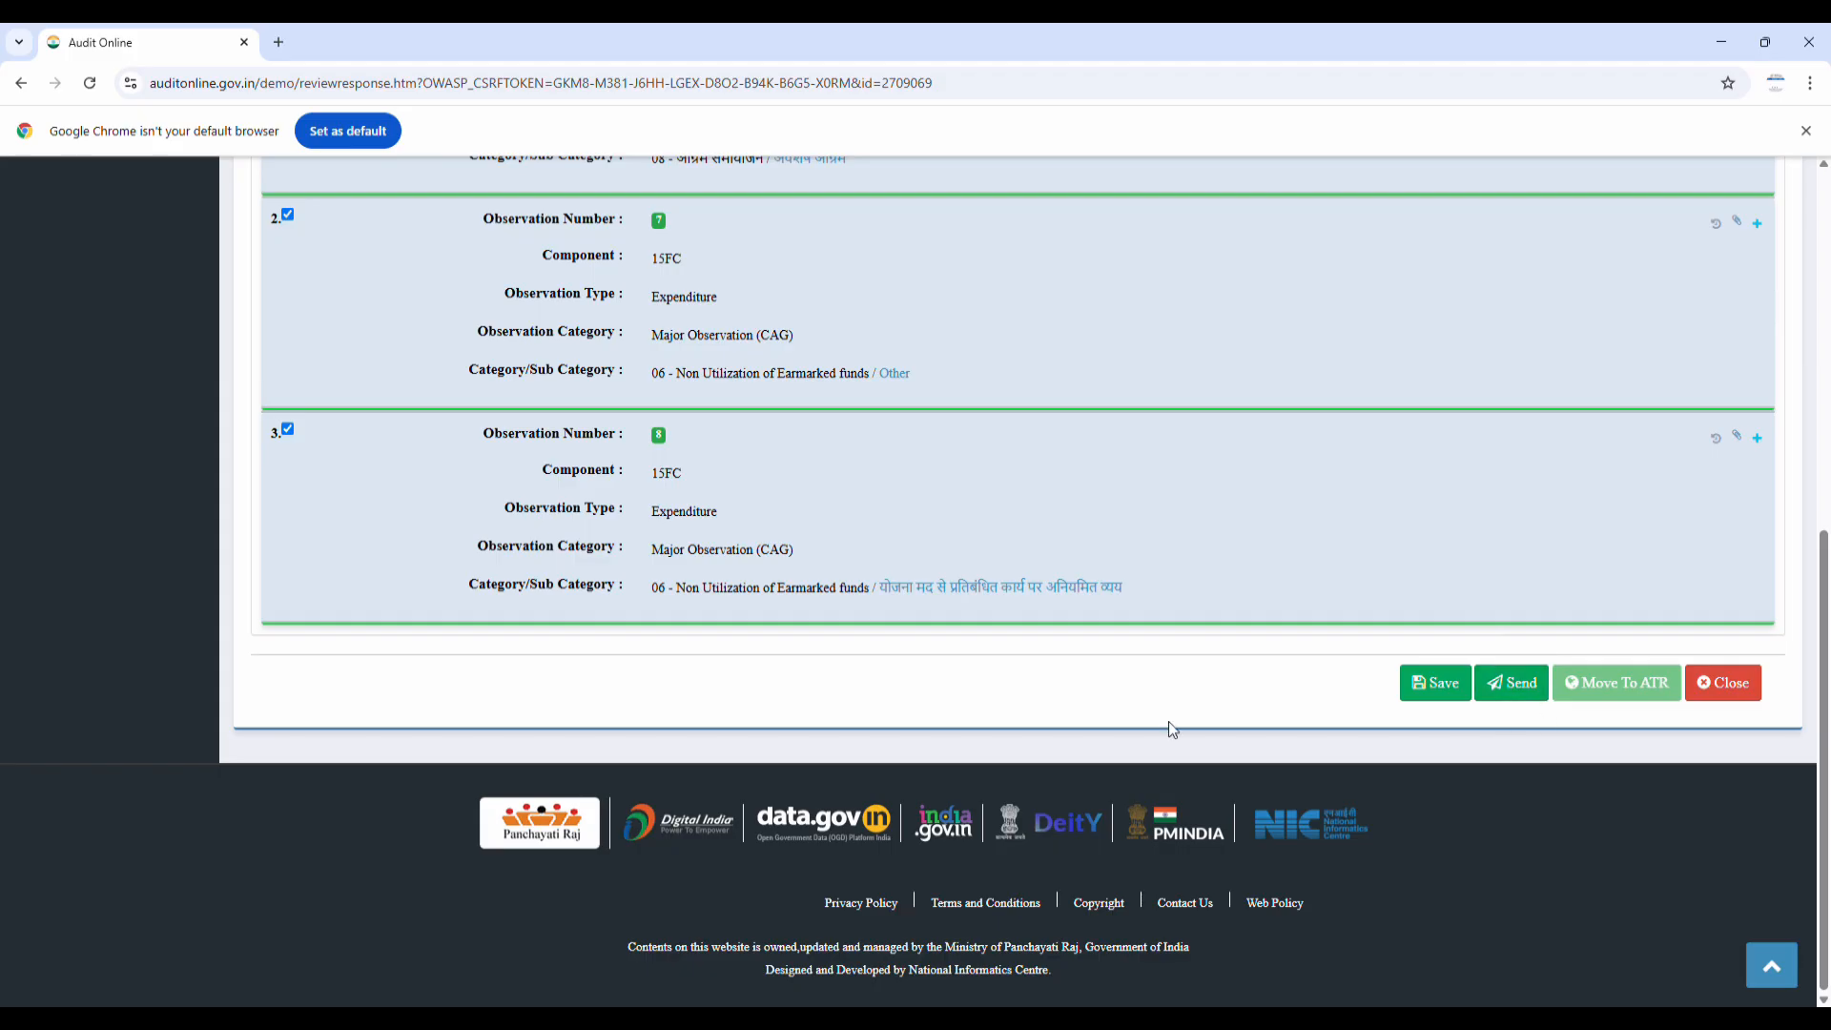
scroll(745, 472, up, 2)
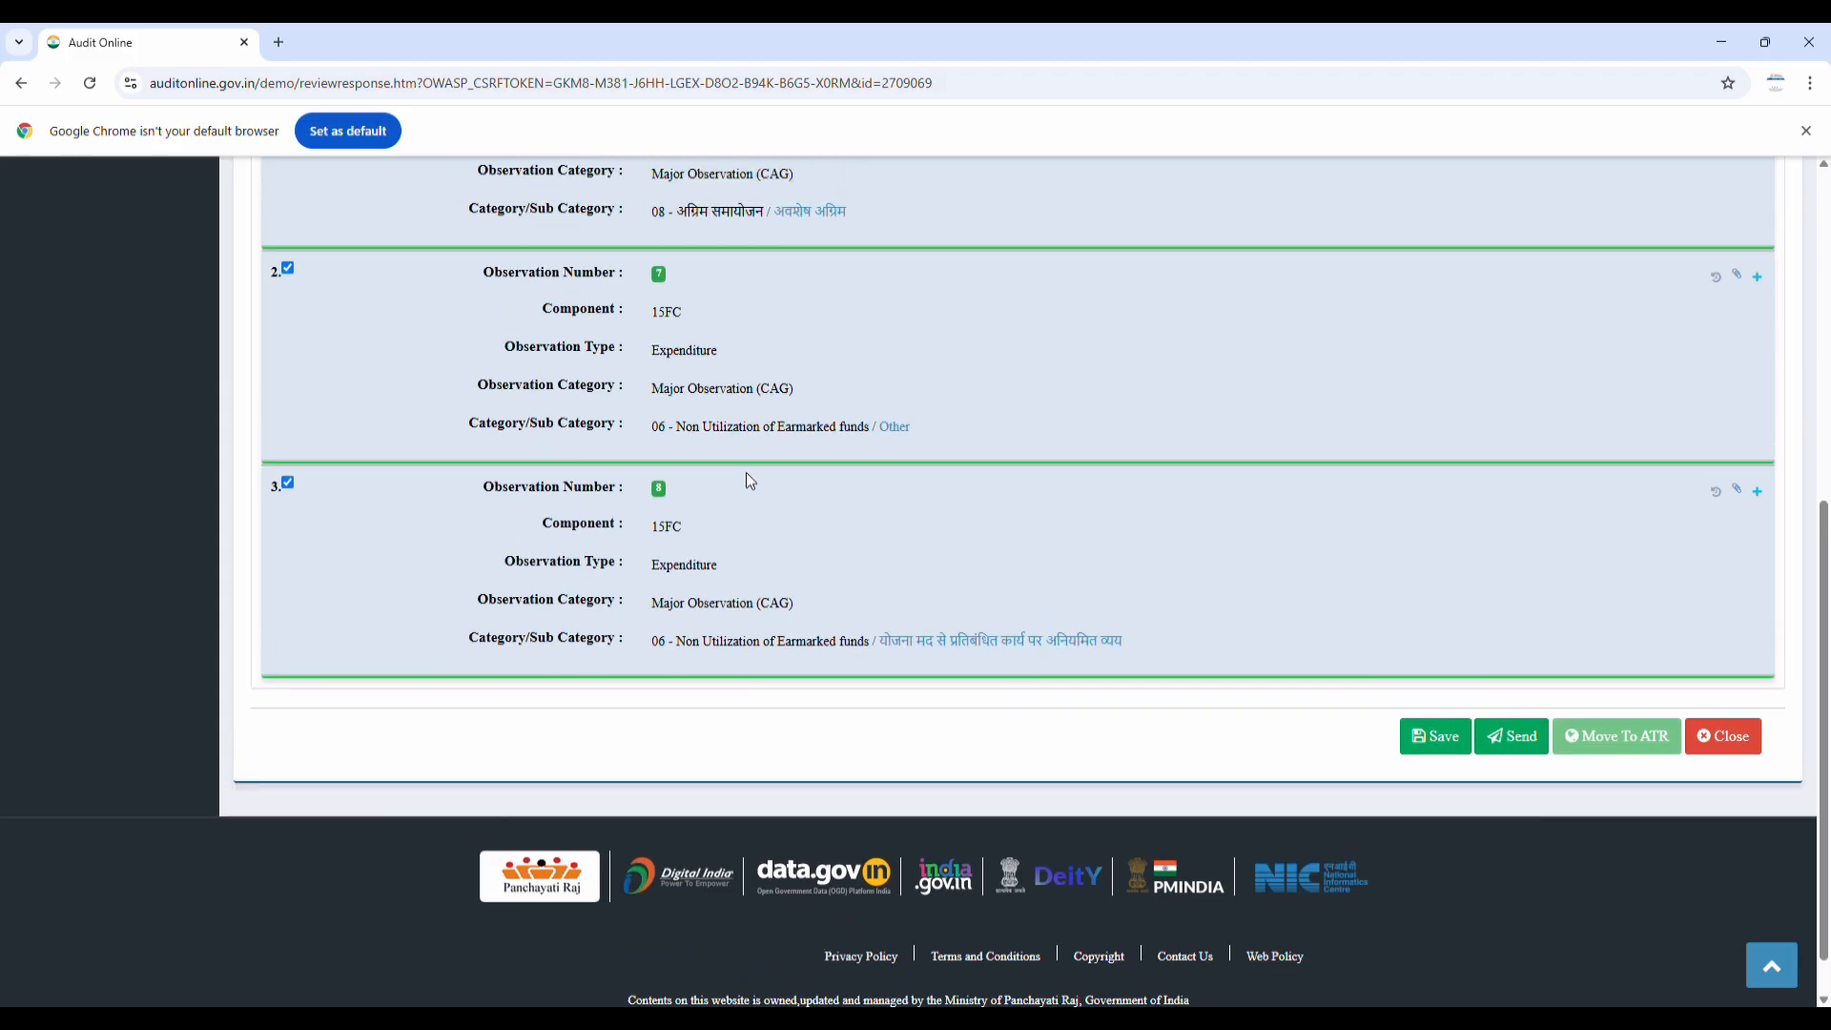
scroll(746, 472, up, 1)
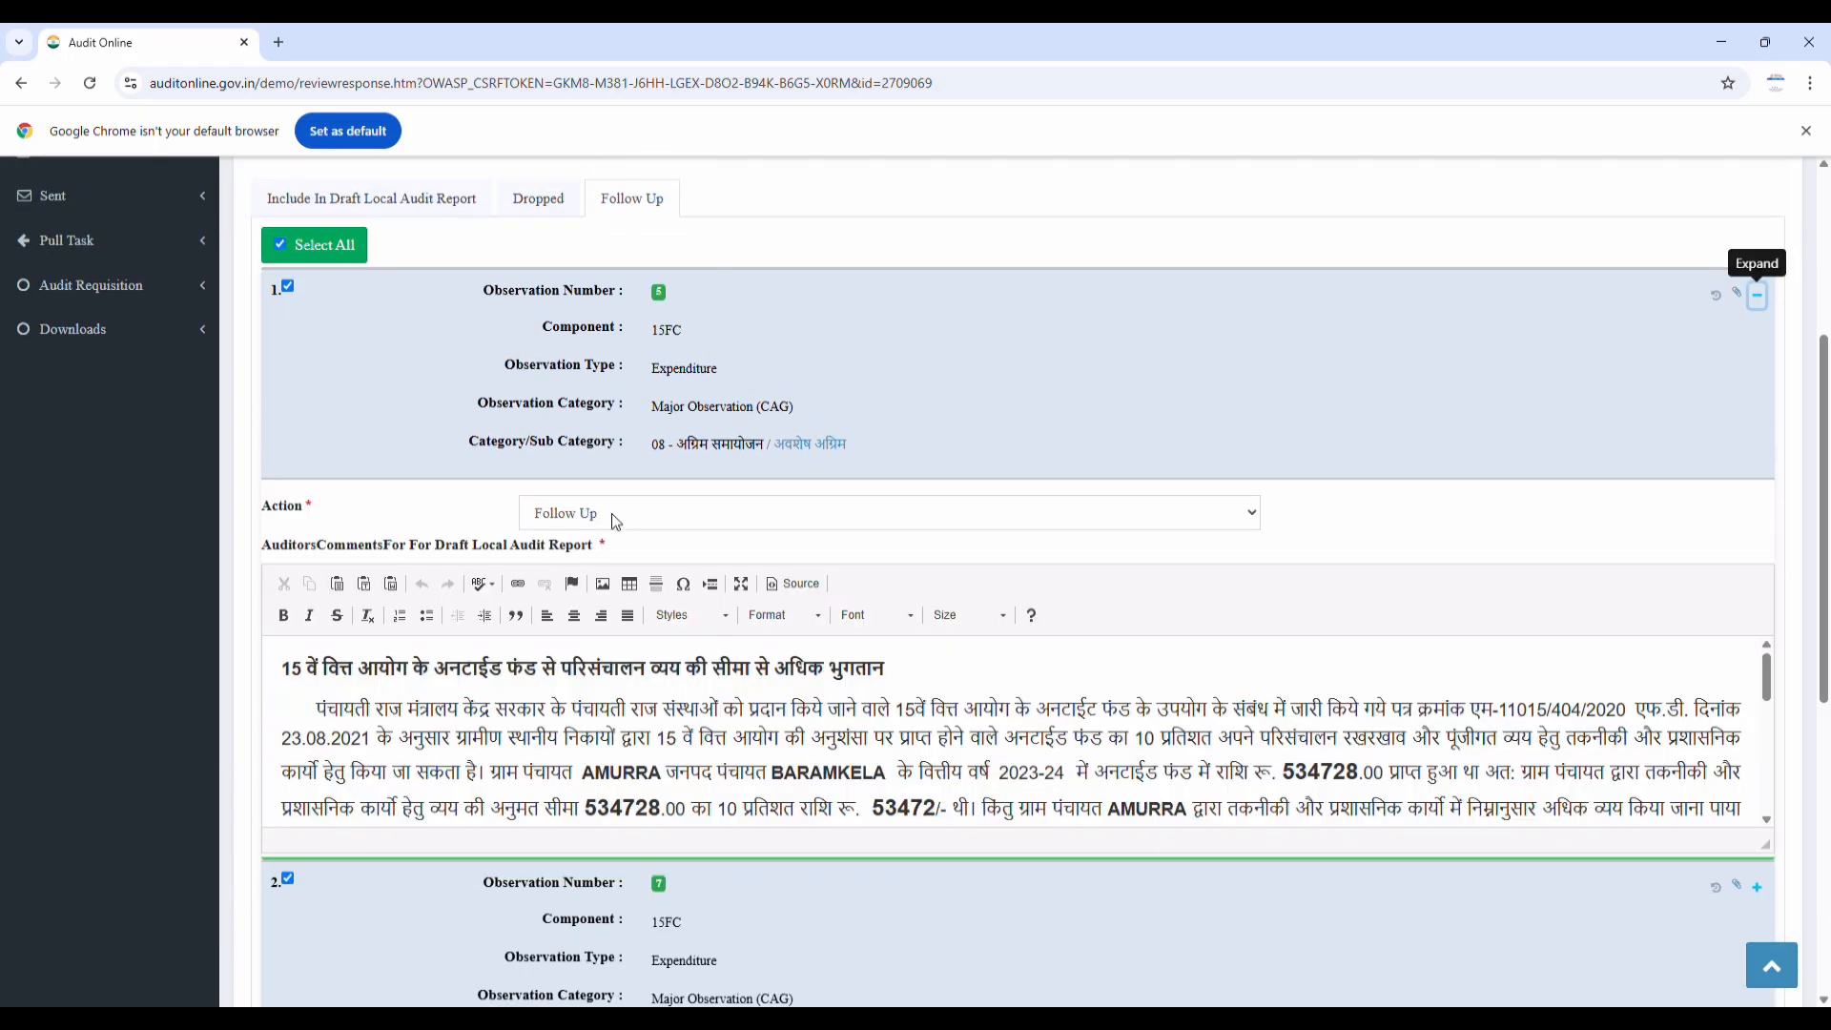
click(614, 513)
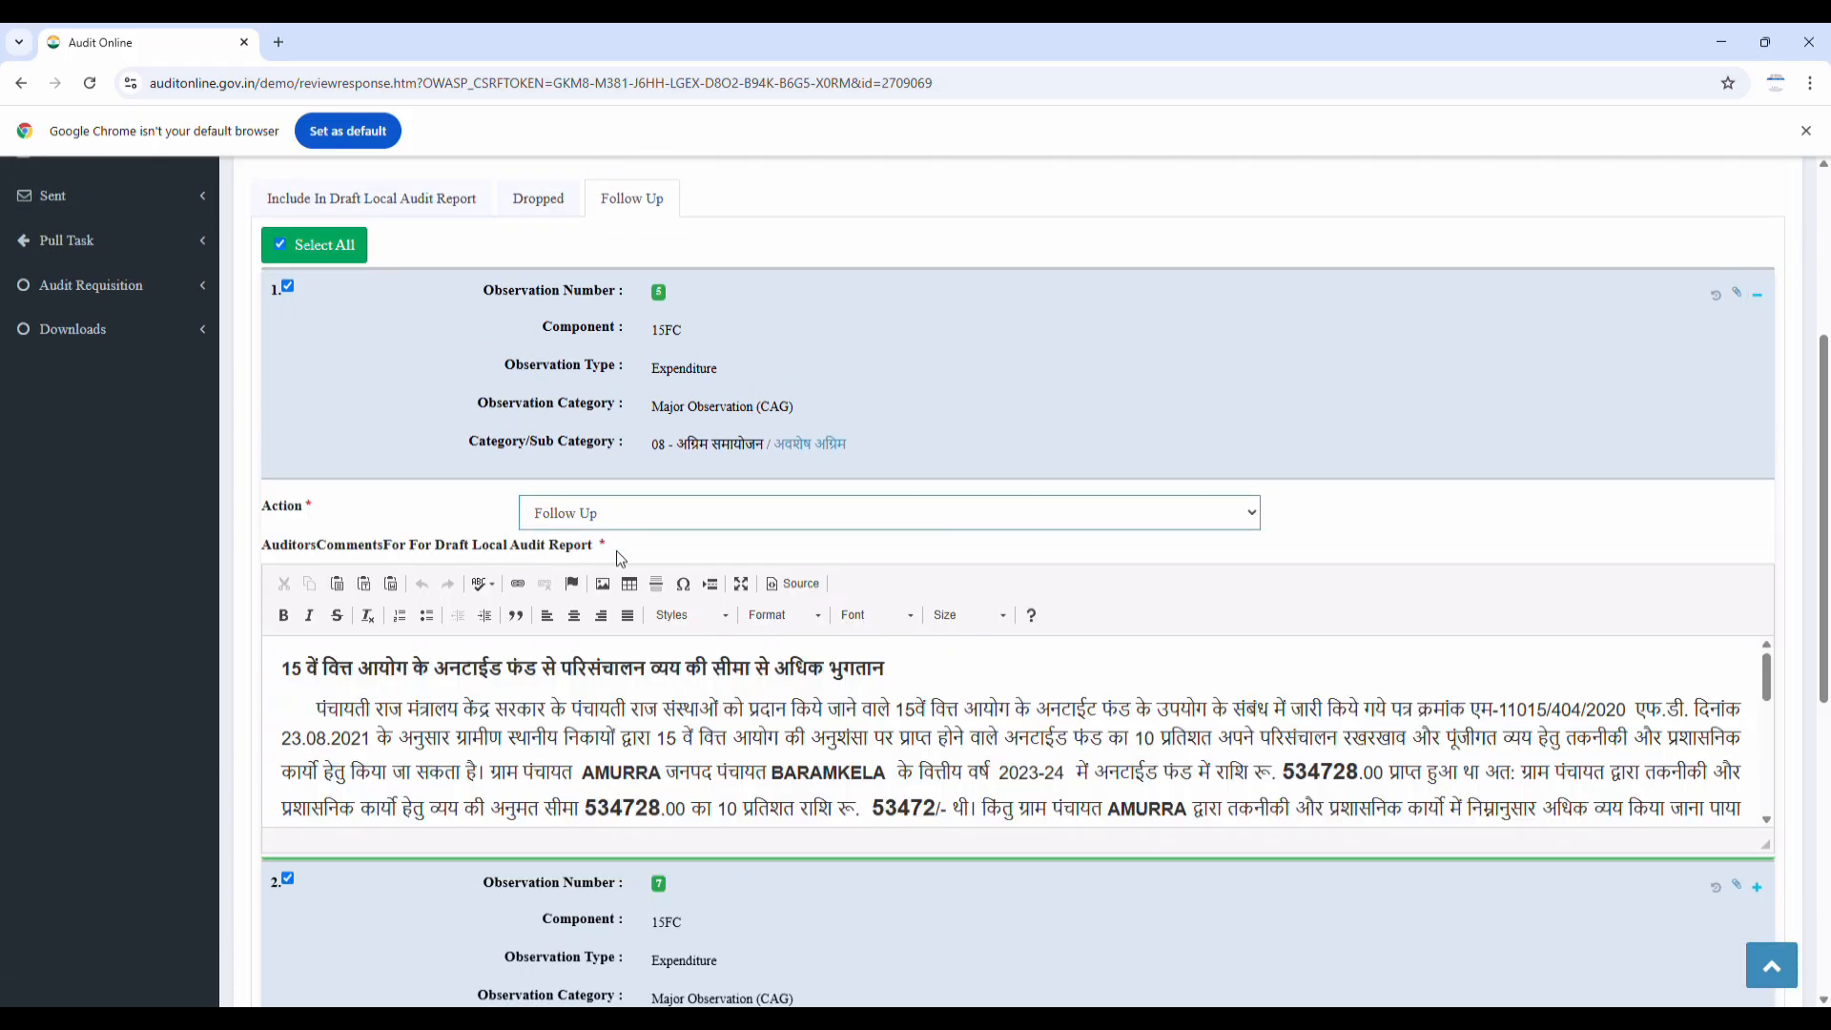
click(619, 549)
scroll(644, 539, down, 3)
scroll(654, 544, down, 2)
scroll(477, 582, up, 1)
click(287, 570)
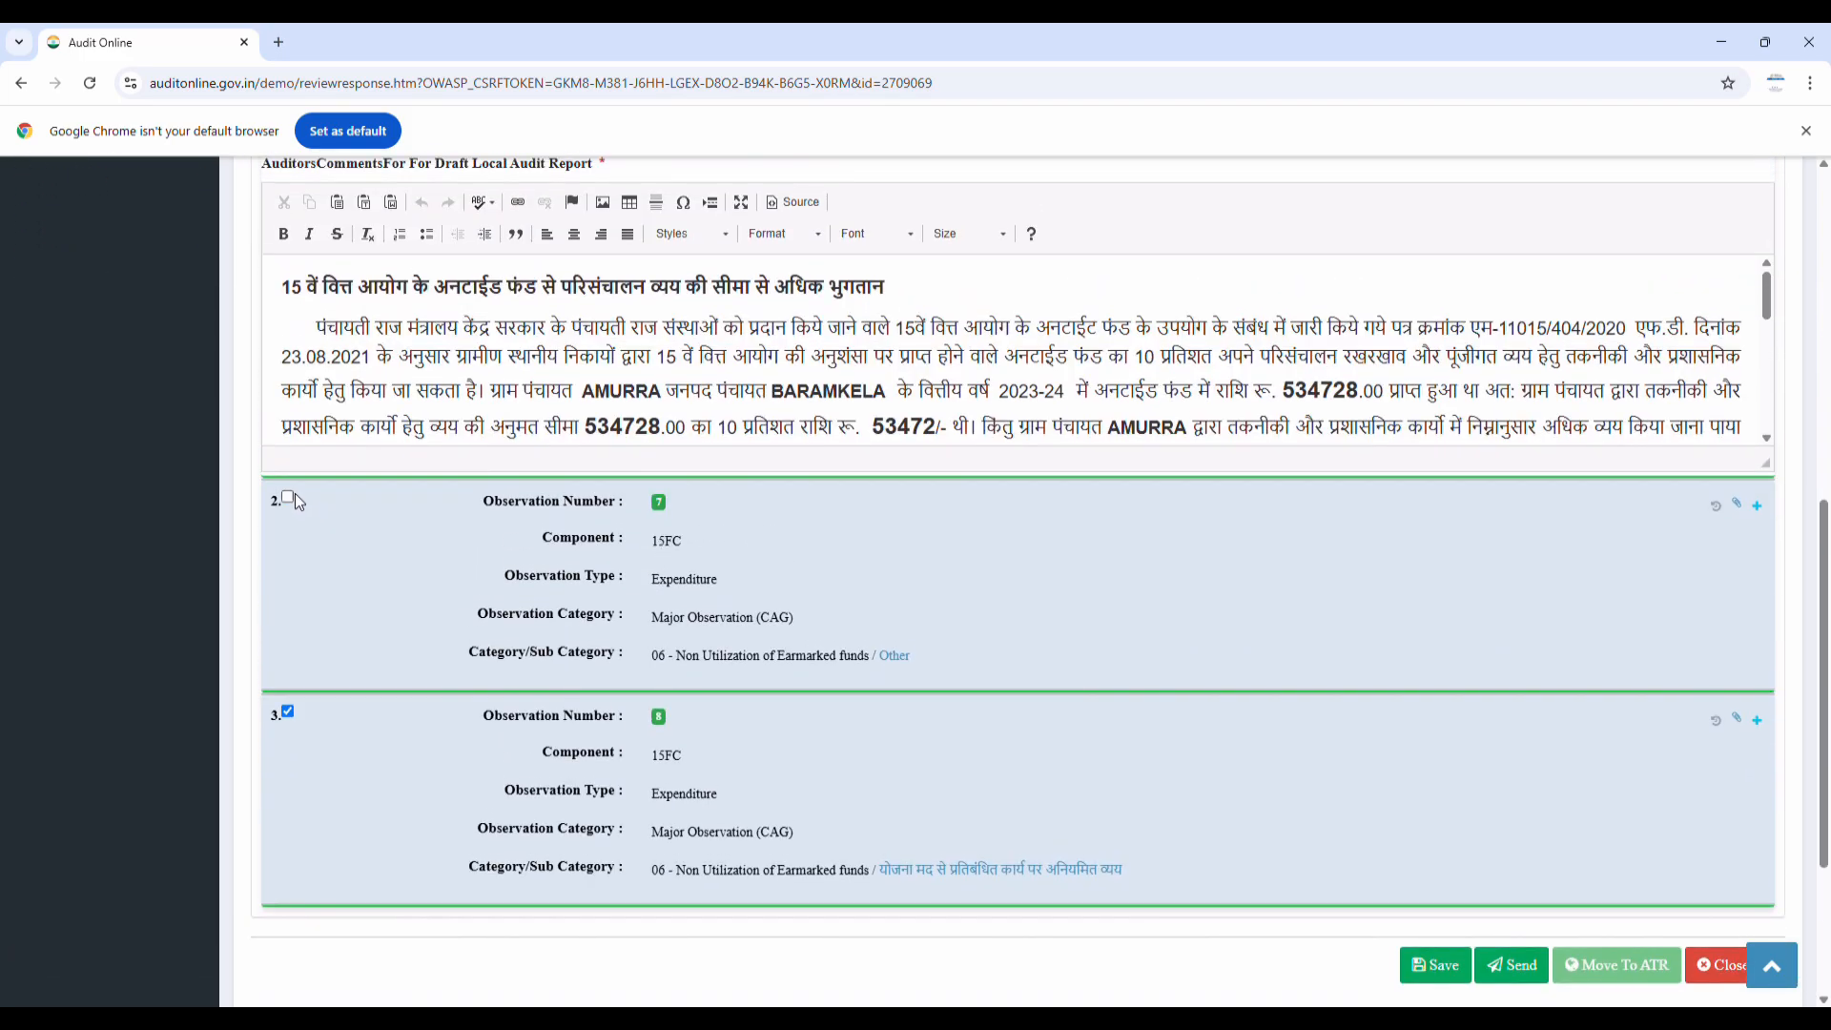
scroll(297, 702, up, 4)
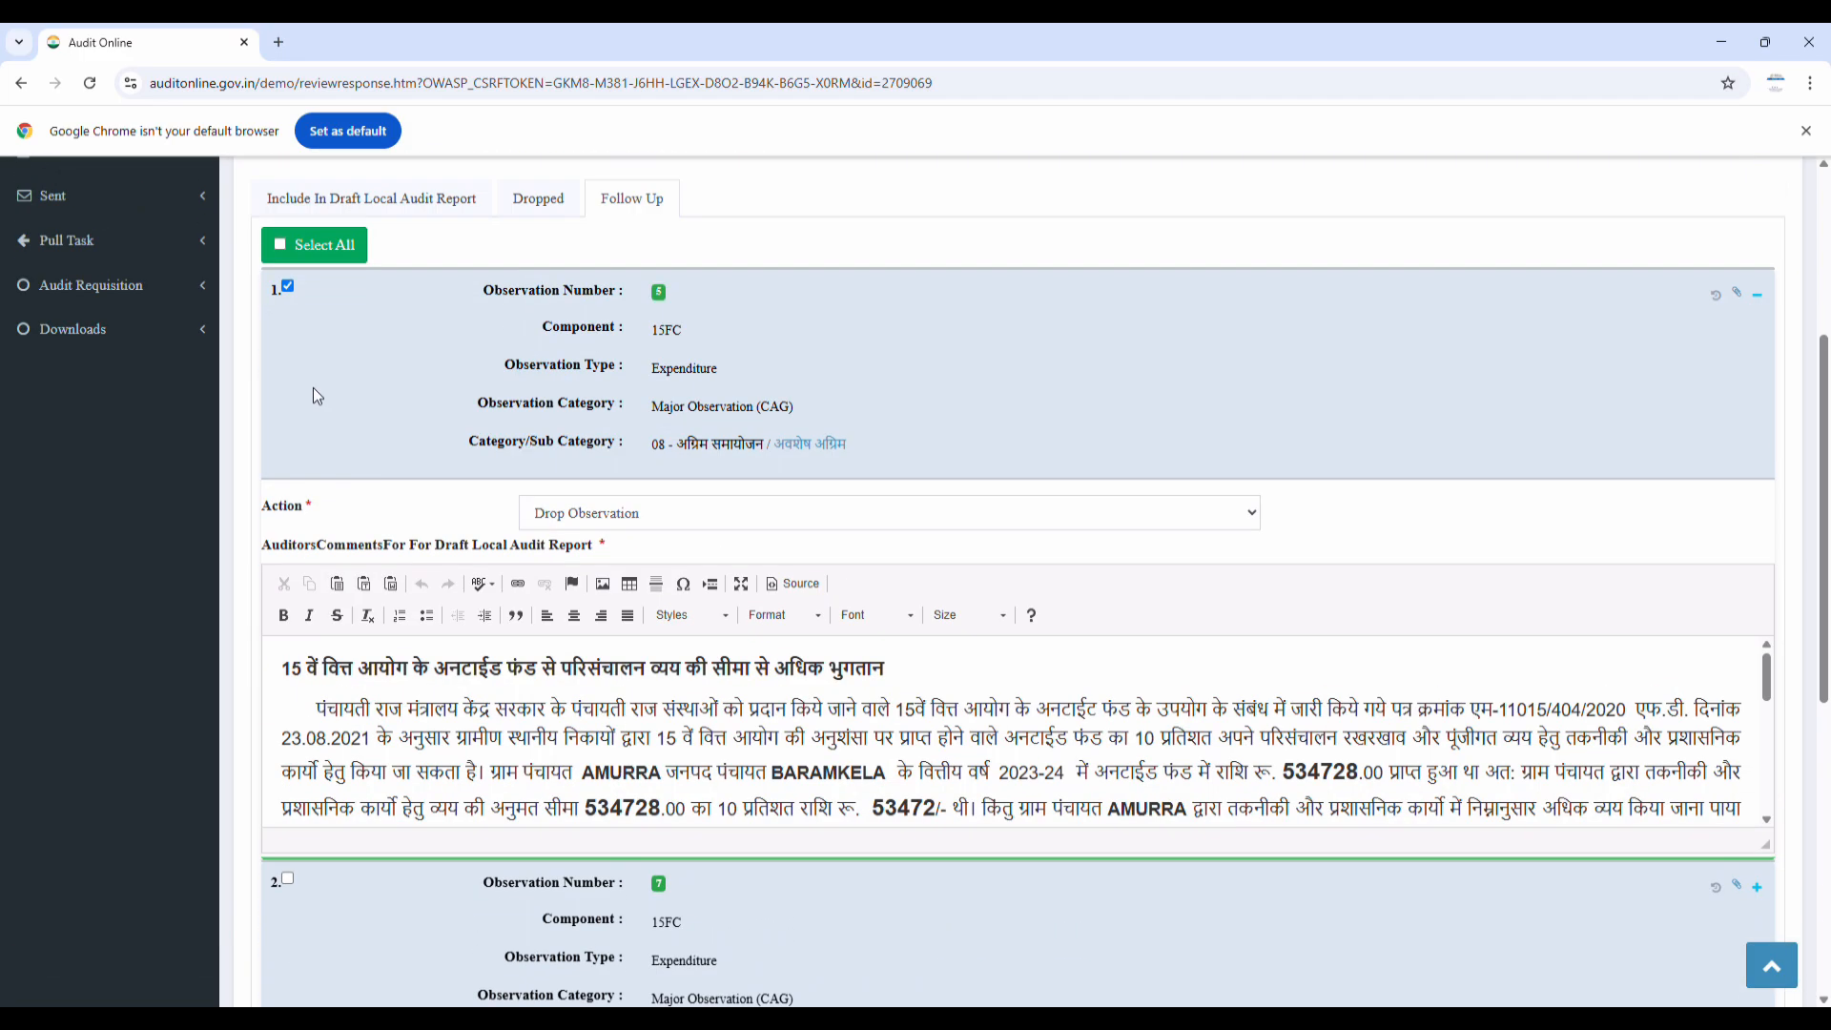
scroll(1335, 689, down, 10)
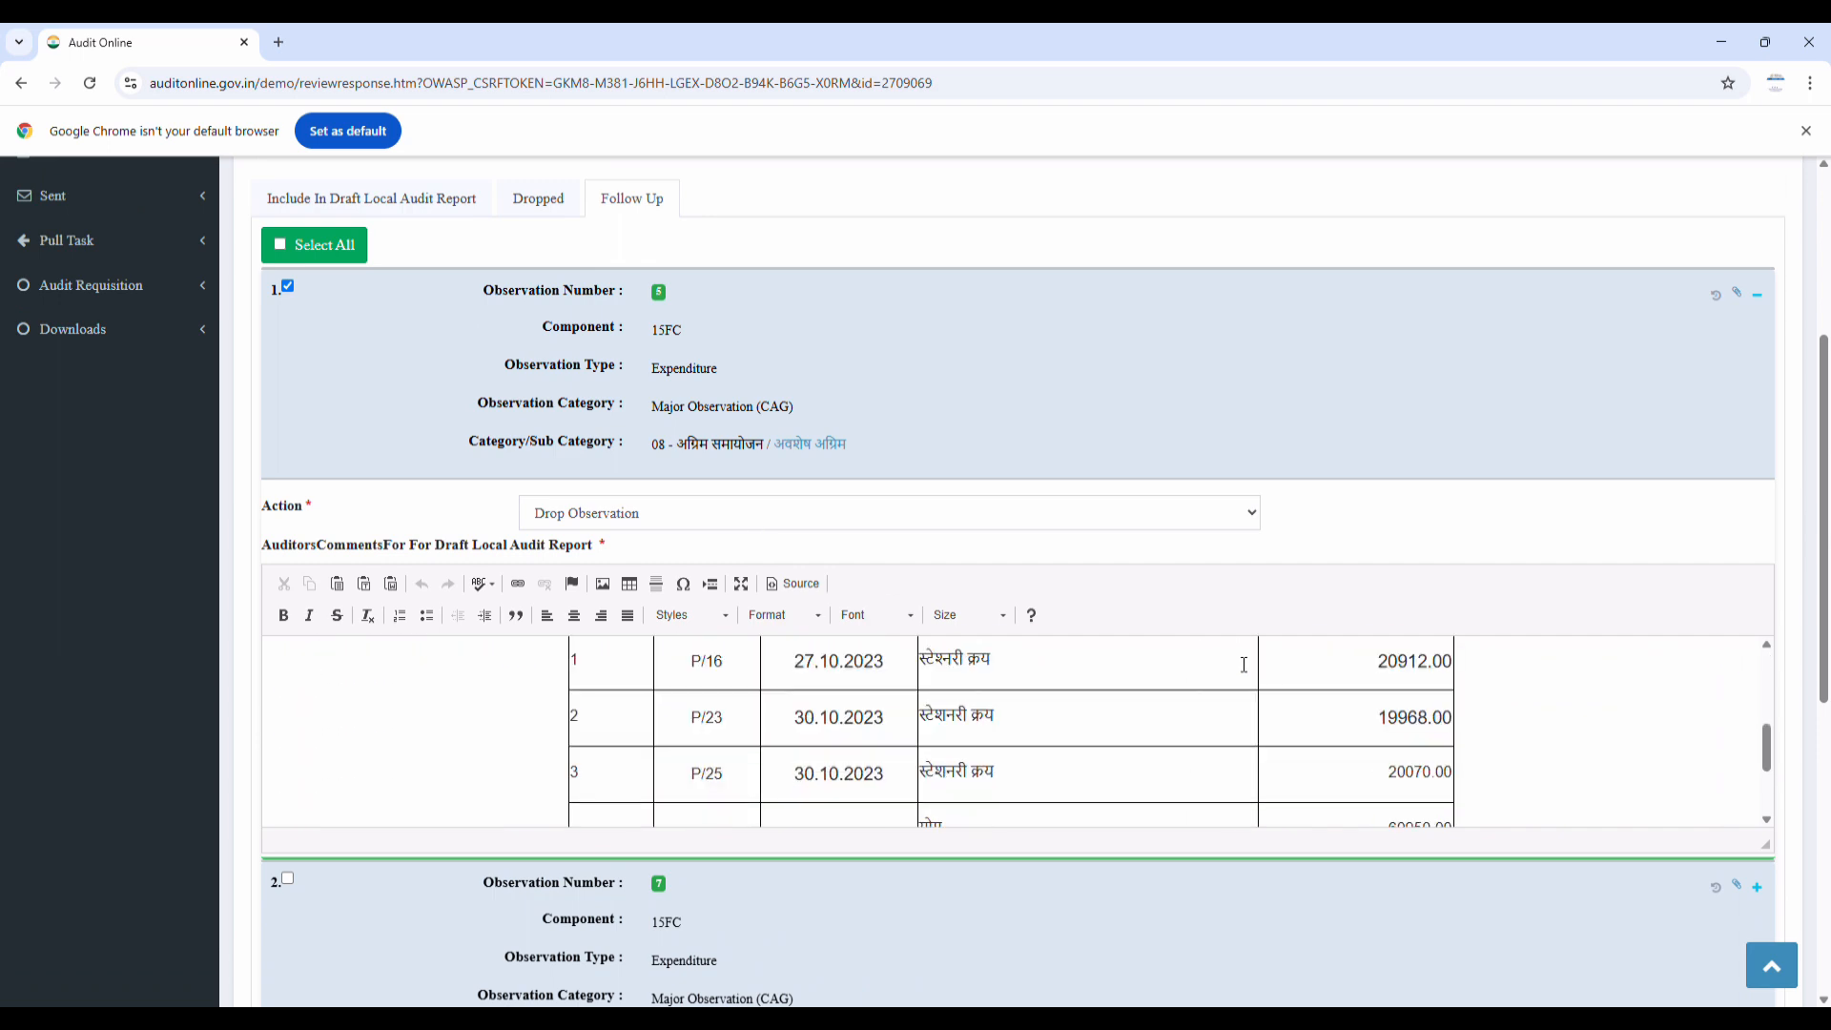
scroll(1335, 689, down, 5)
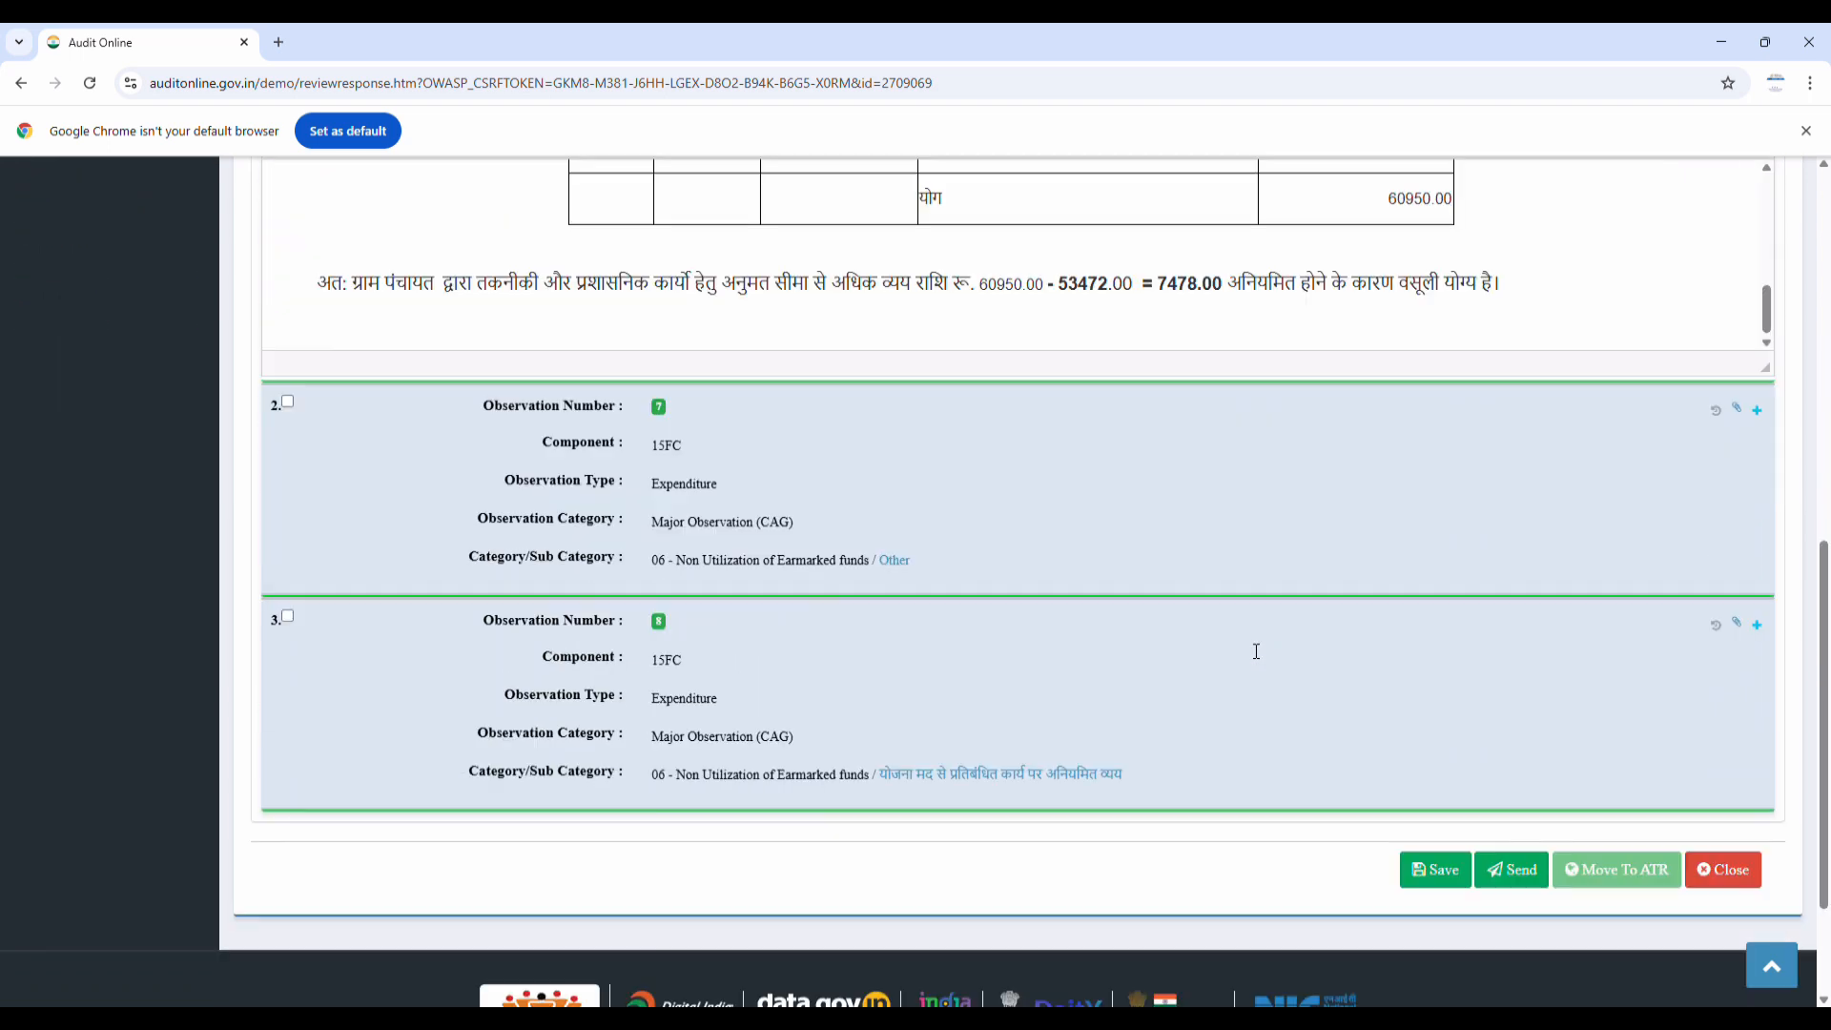
click(1436, 871)
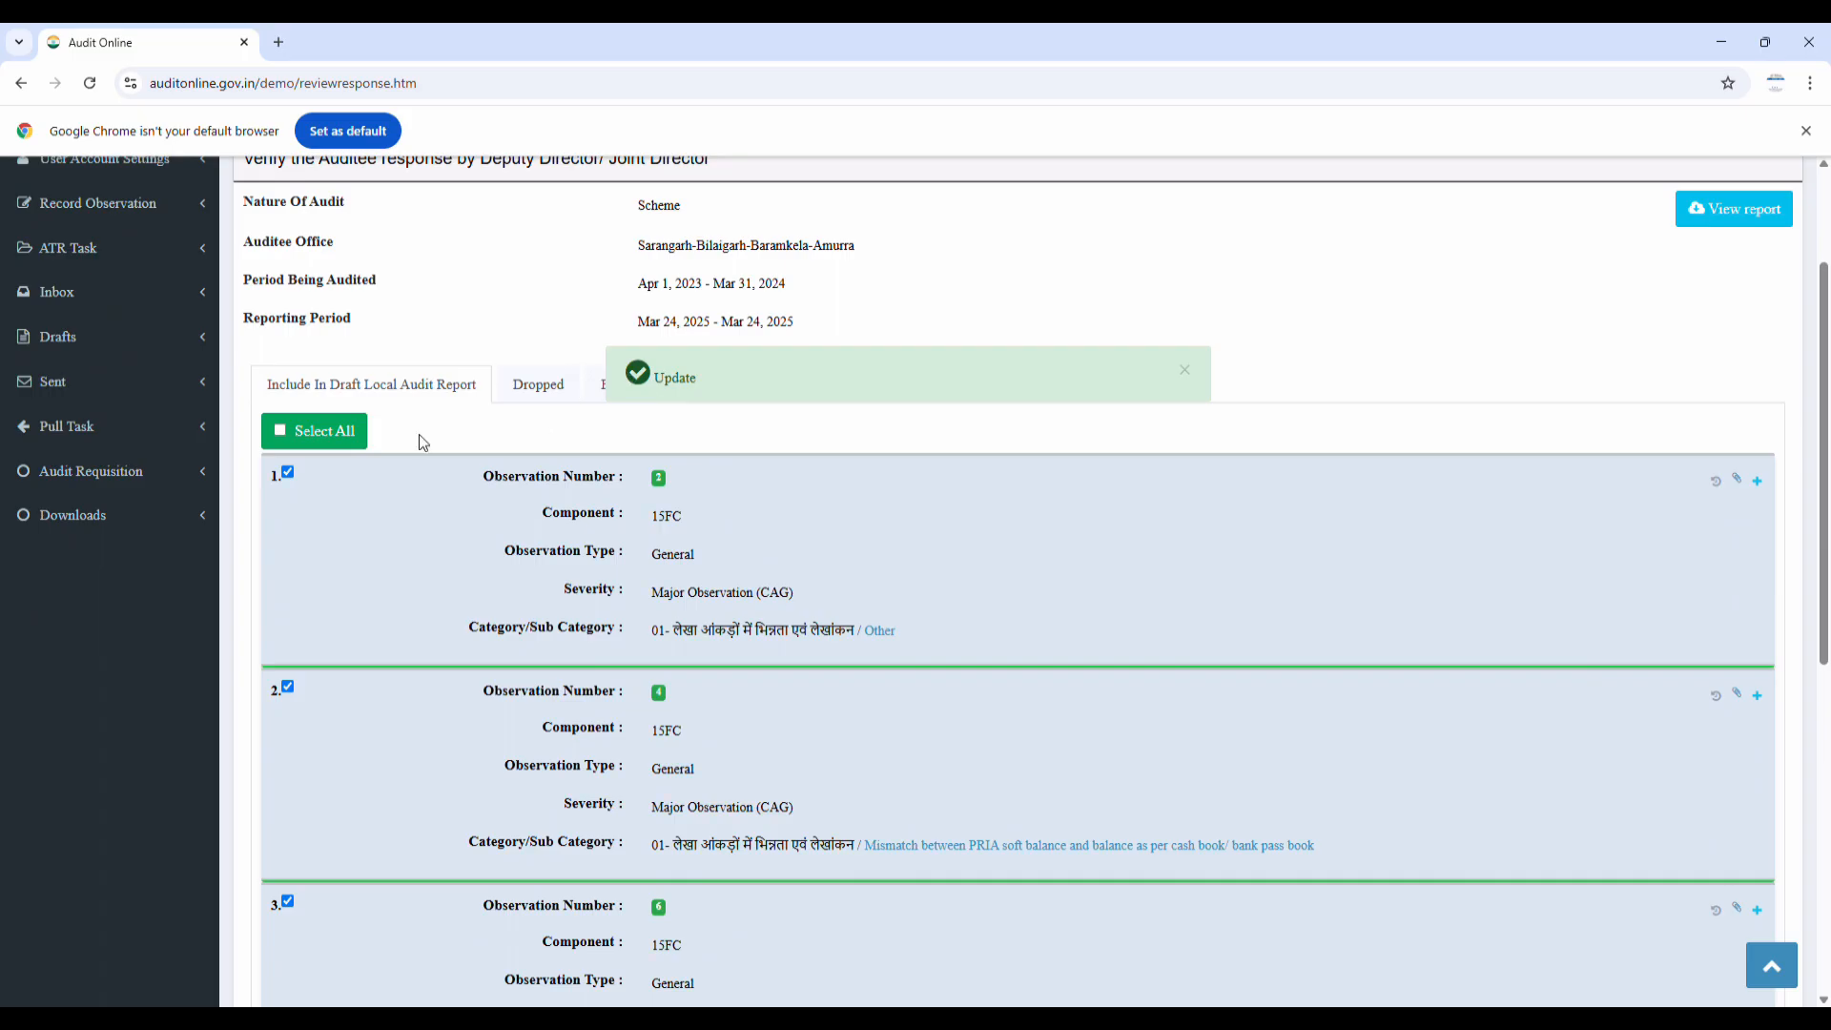
Check the Dropped and Follow Up lists, select all follow-up observations and send them
click(532, 395)
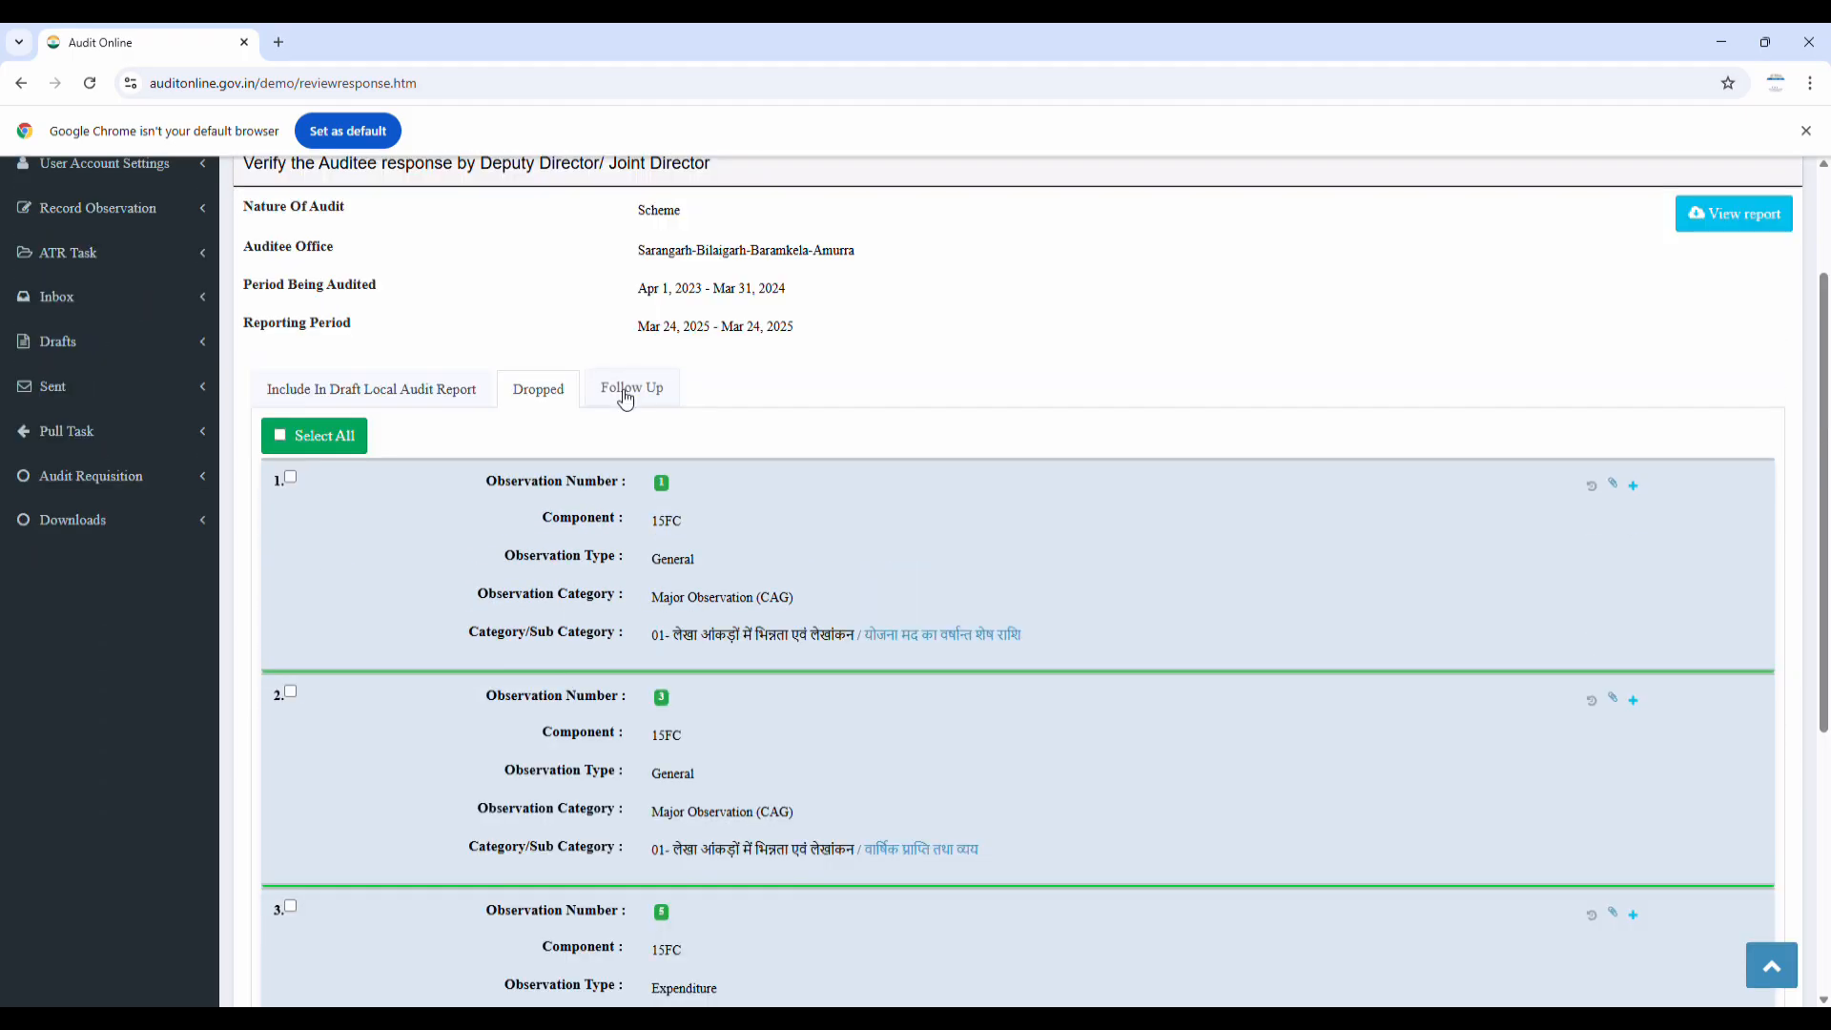
click(625, 395)
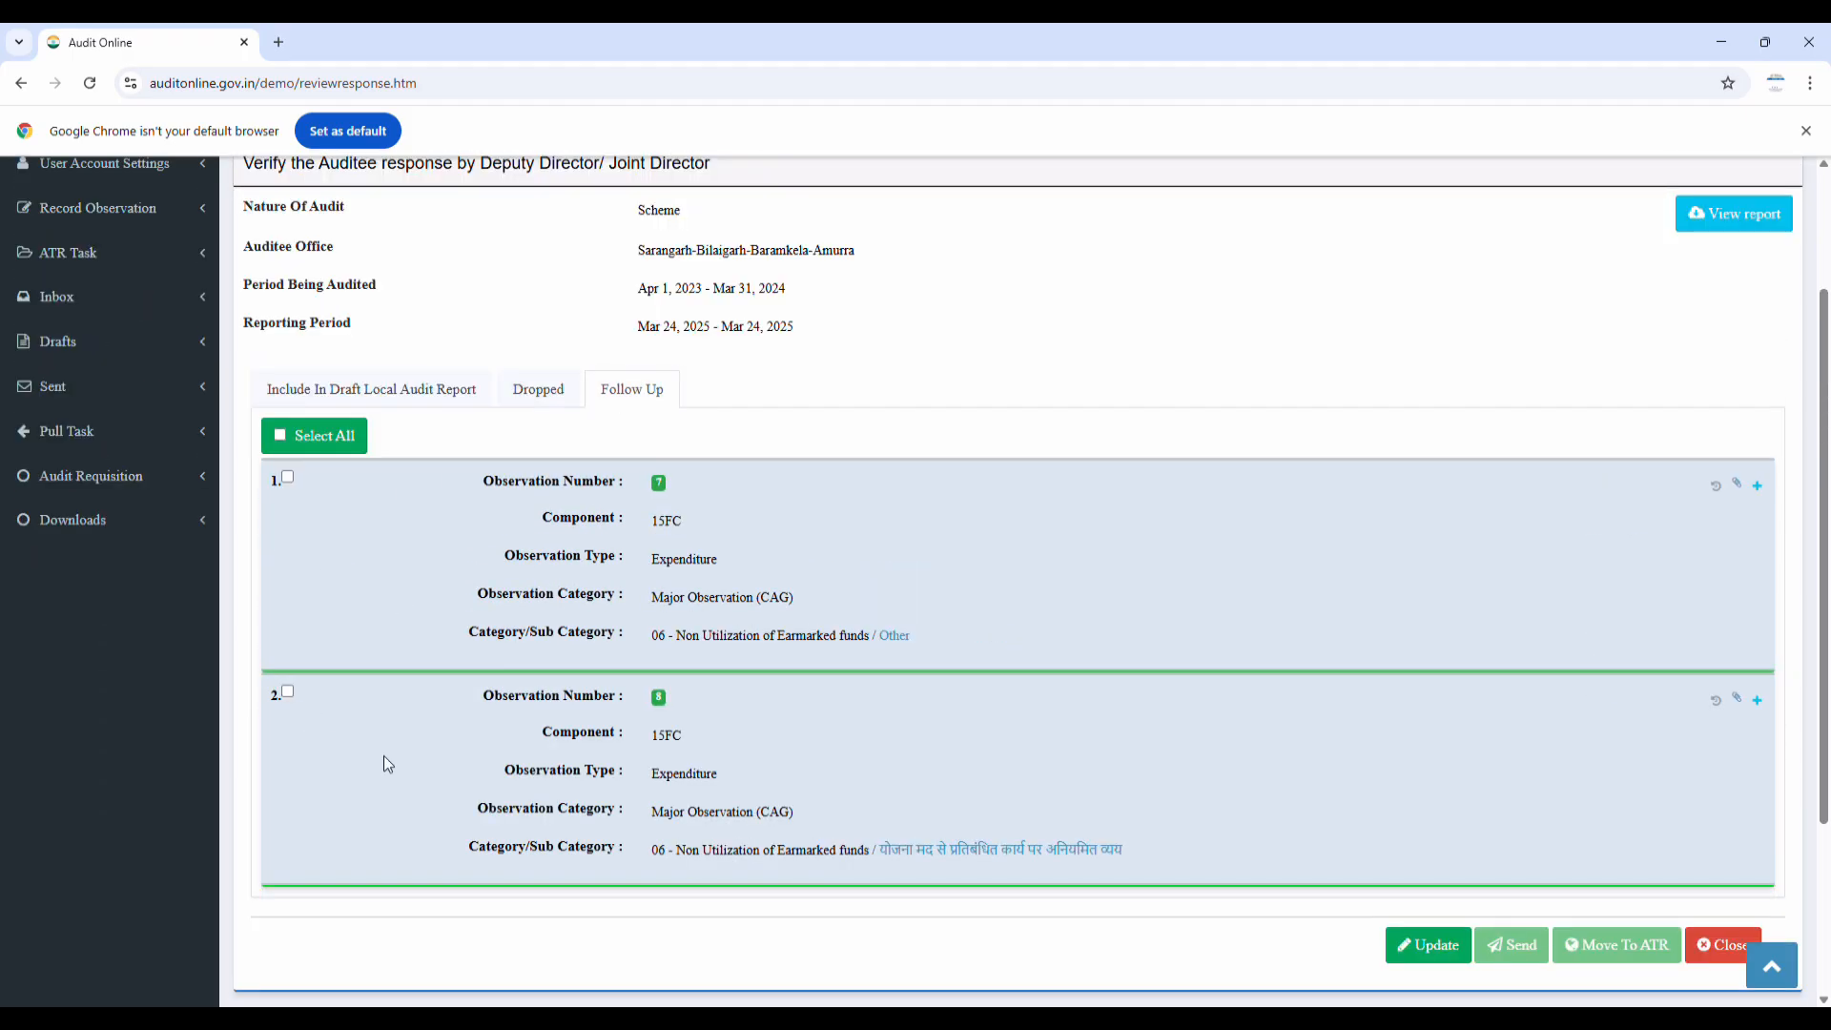
click(304, 434)
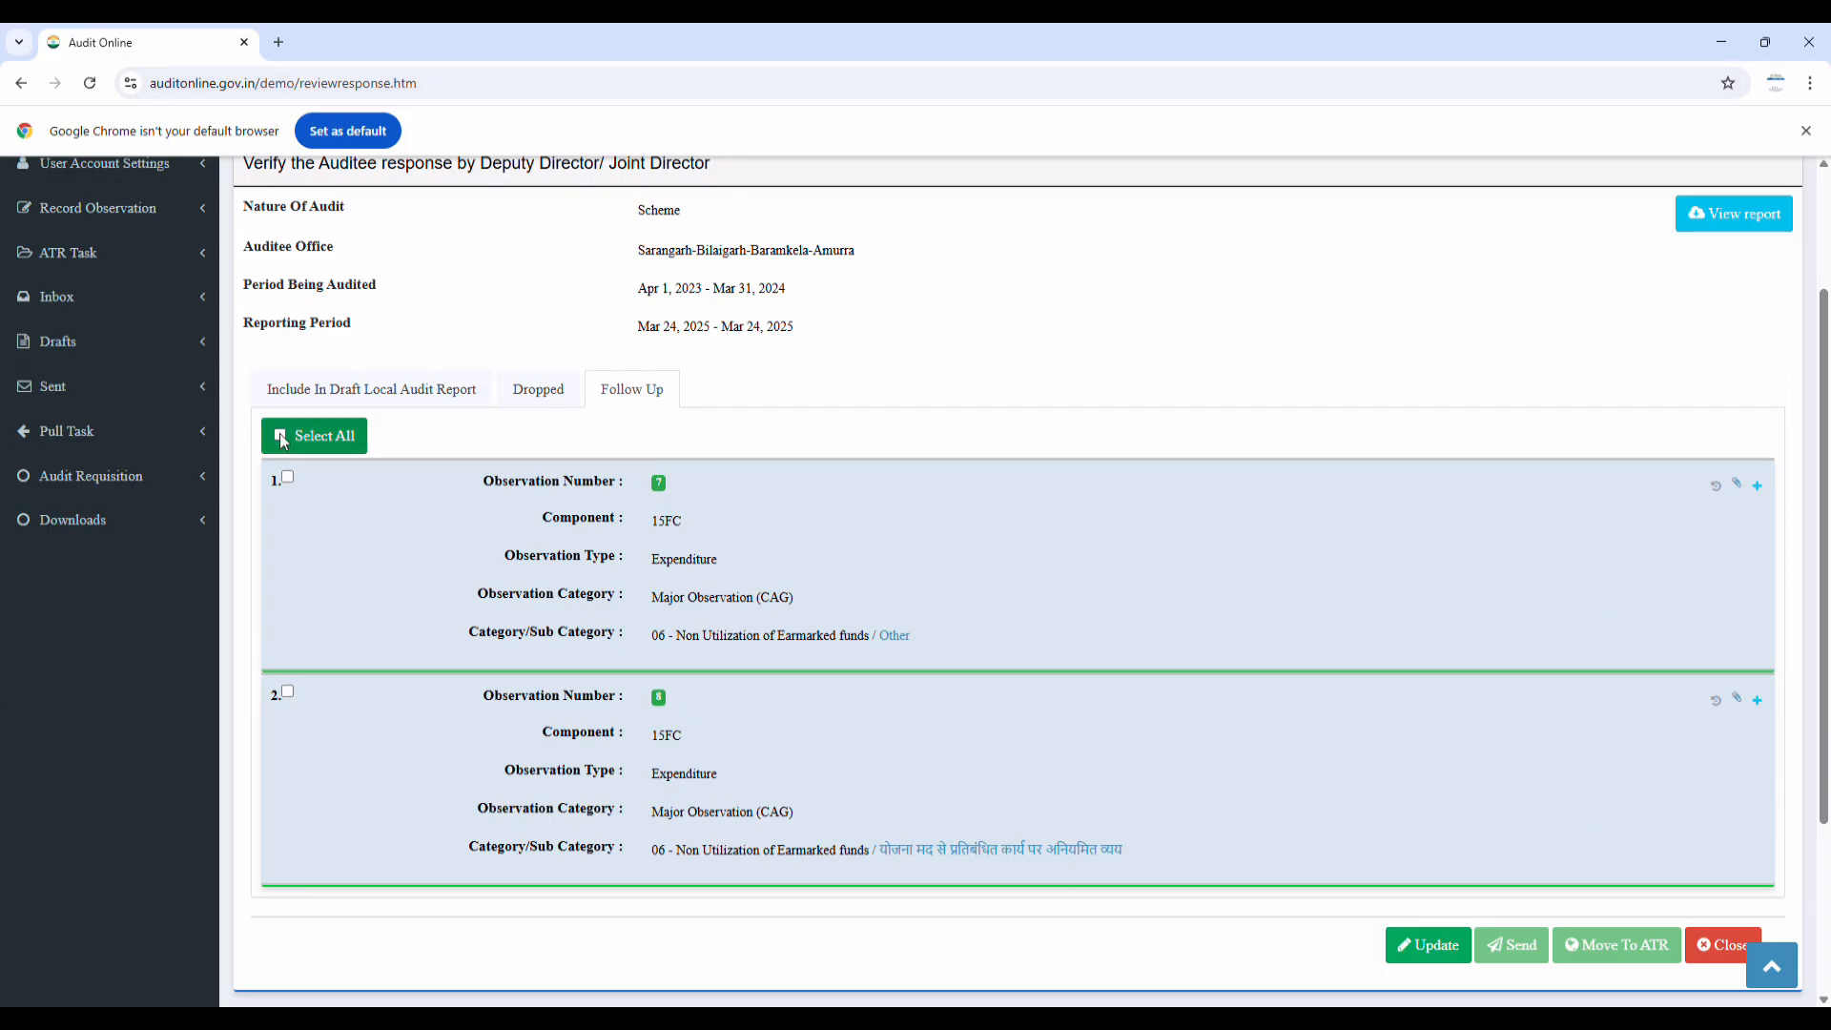
click(1511, 946)
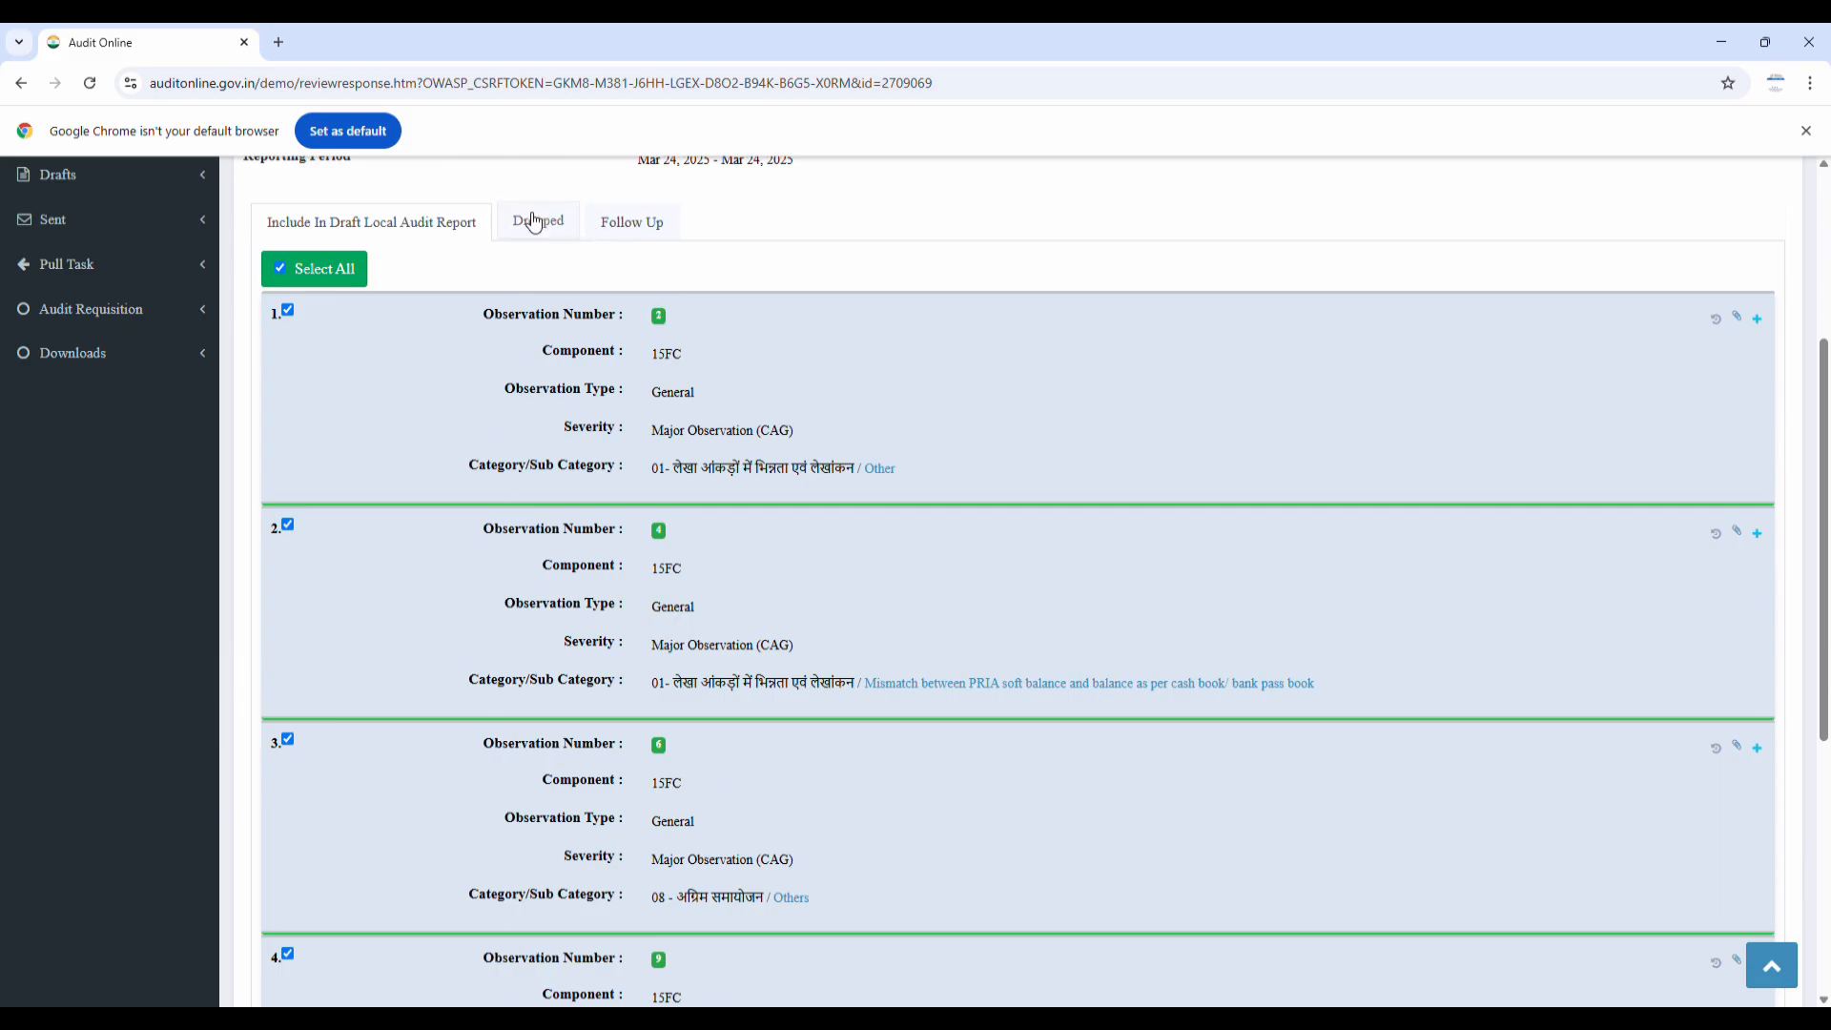
Recheck the dropped list, then tick observations 6, 7 and 8 on the Follow Up list
click(553, 239)
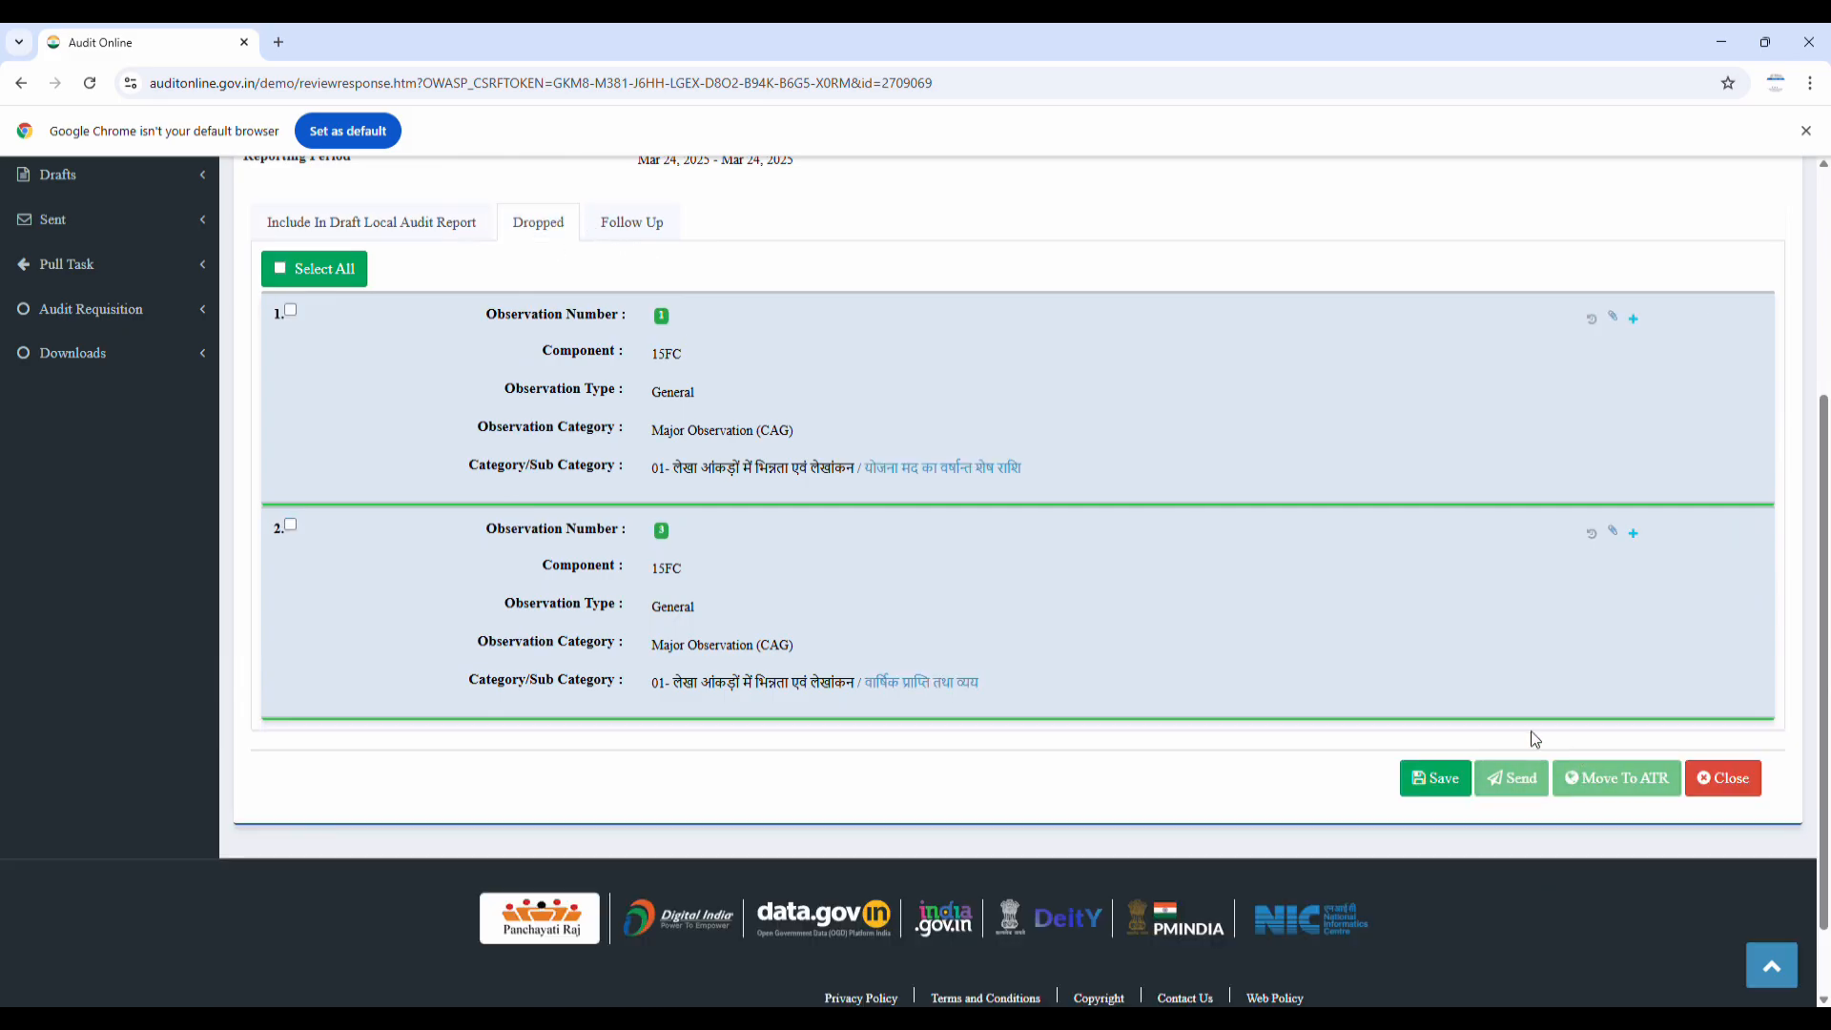
scroll(690, 450, up, 4)
click(632, 575)
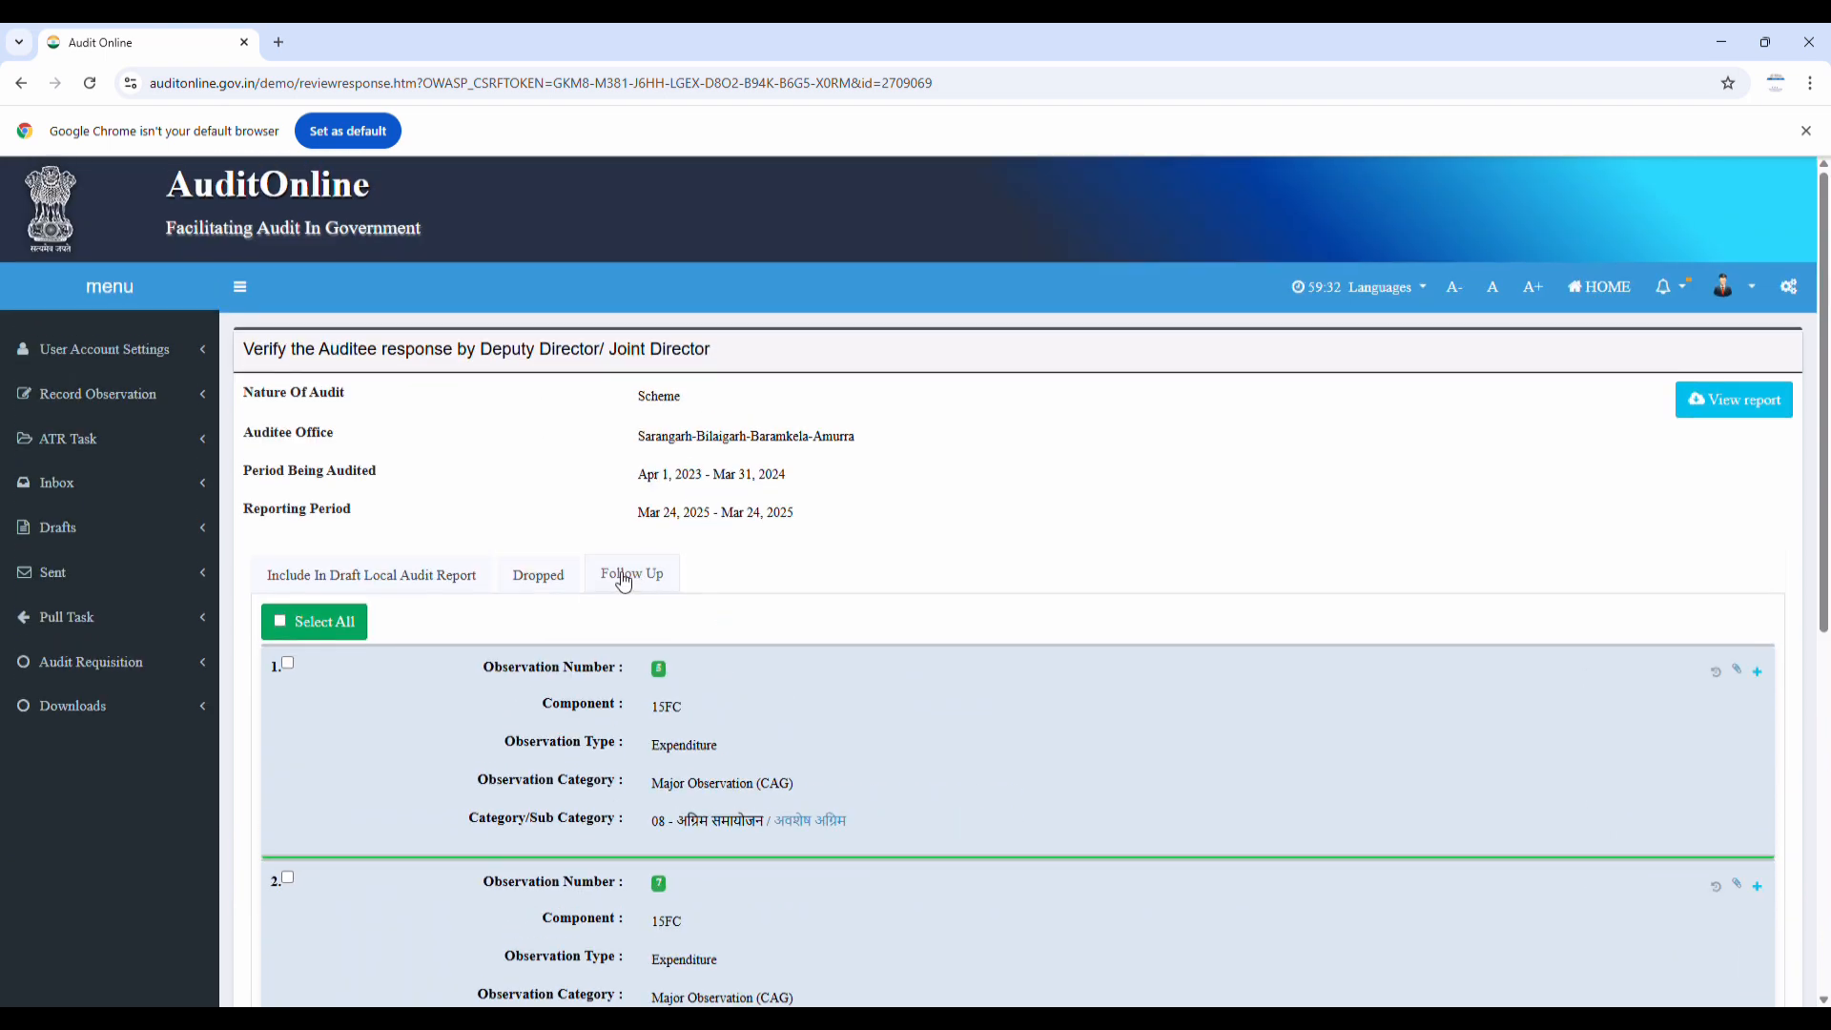
scroll(577, 597, down, 3)
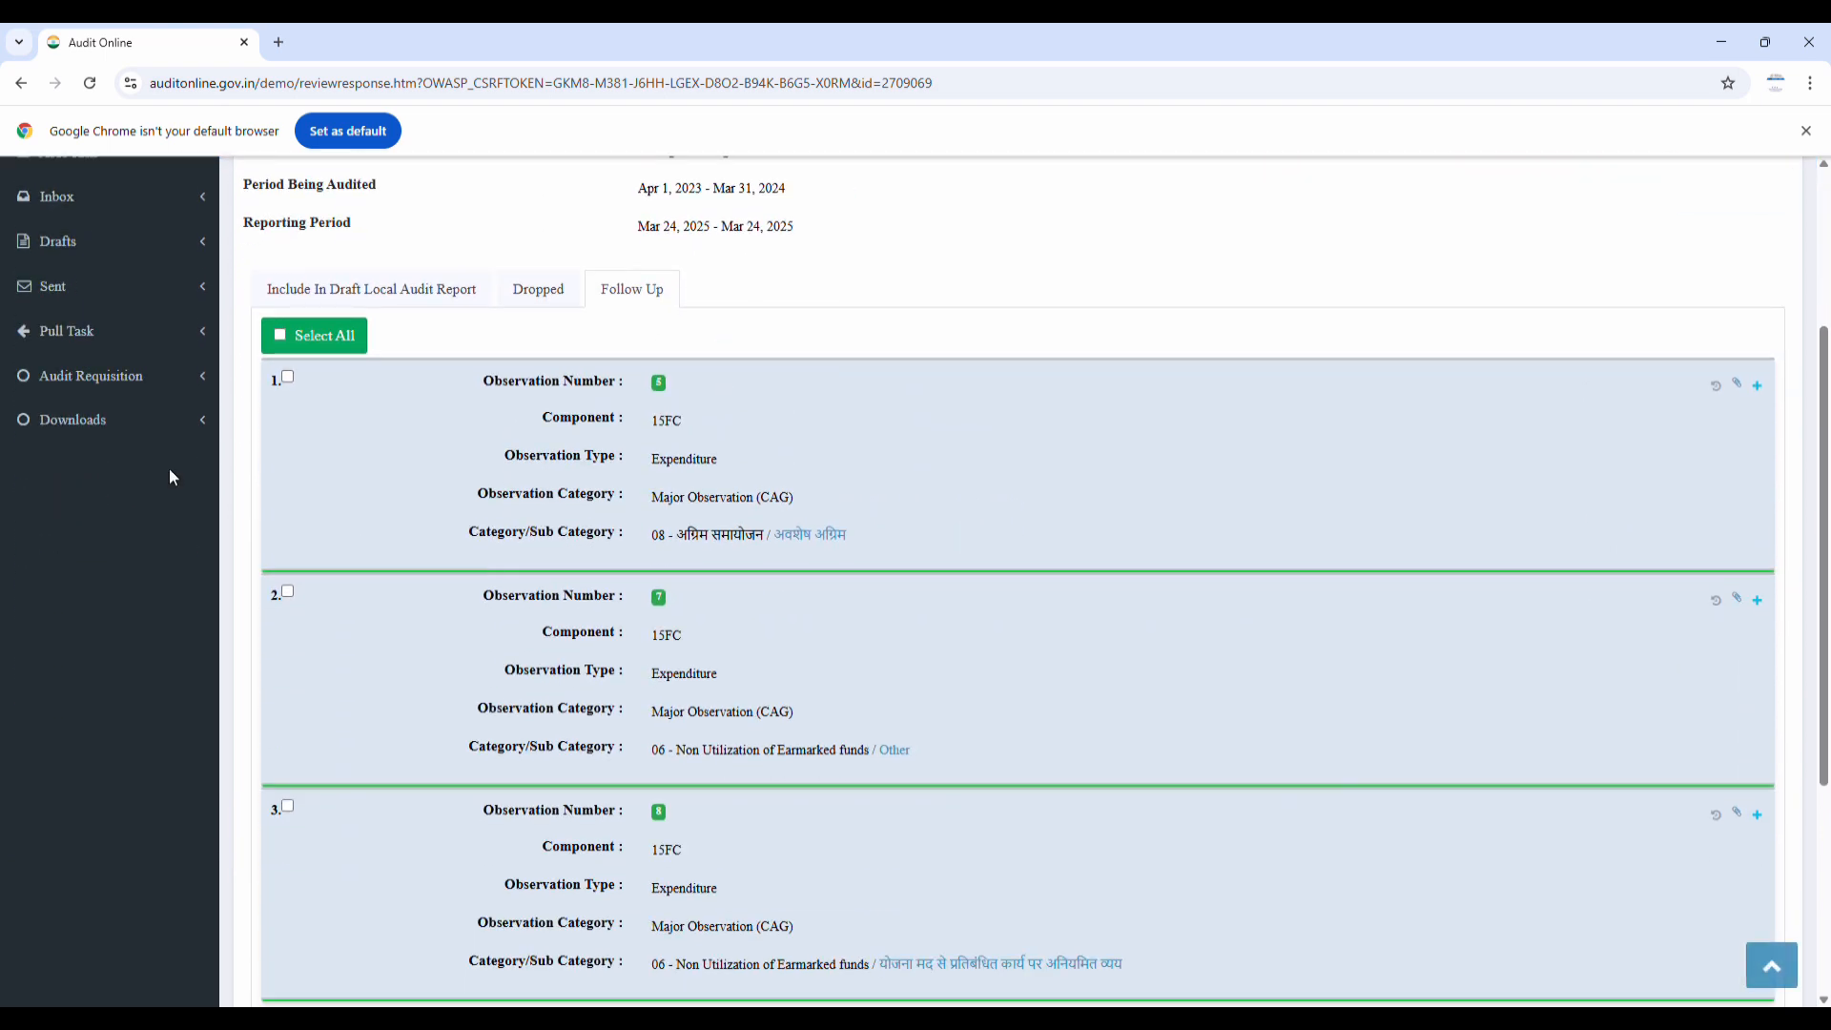
click(276, 339)
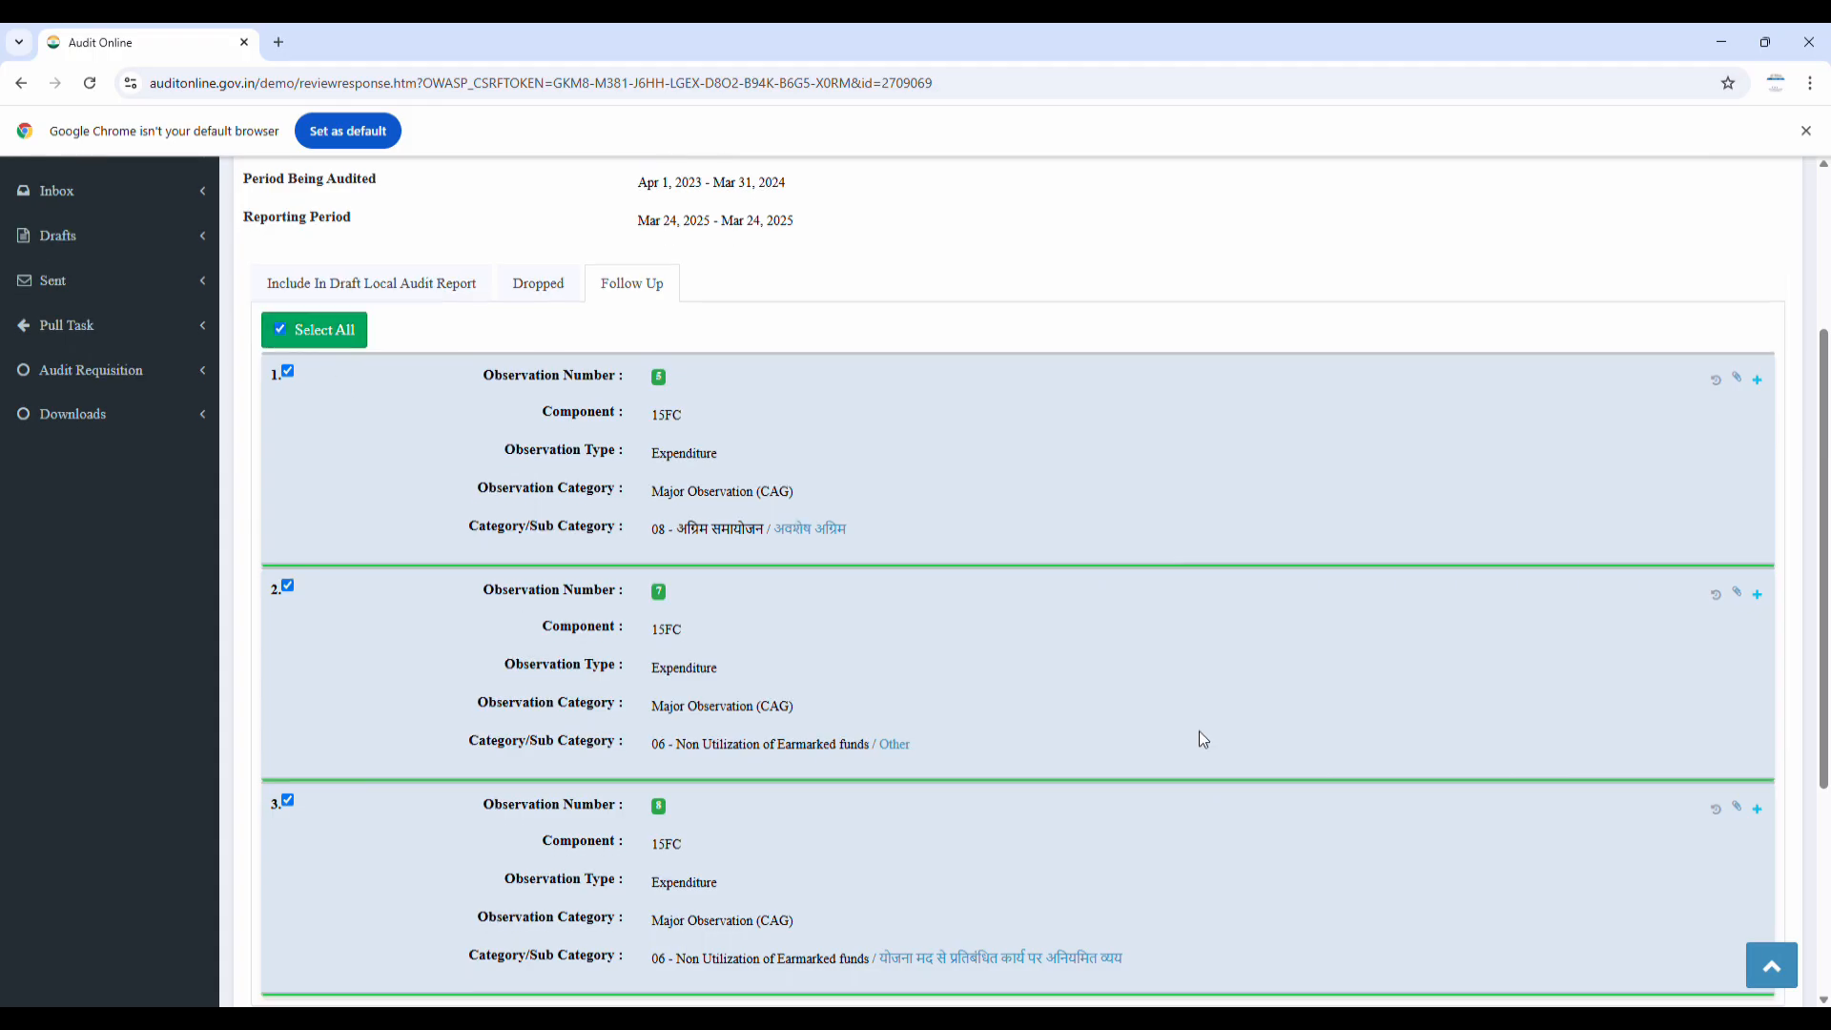
scroll(724, 660, down, 4)
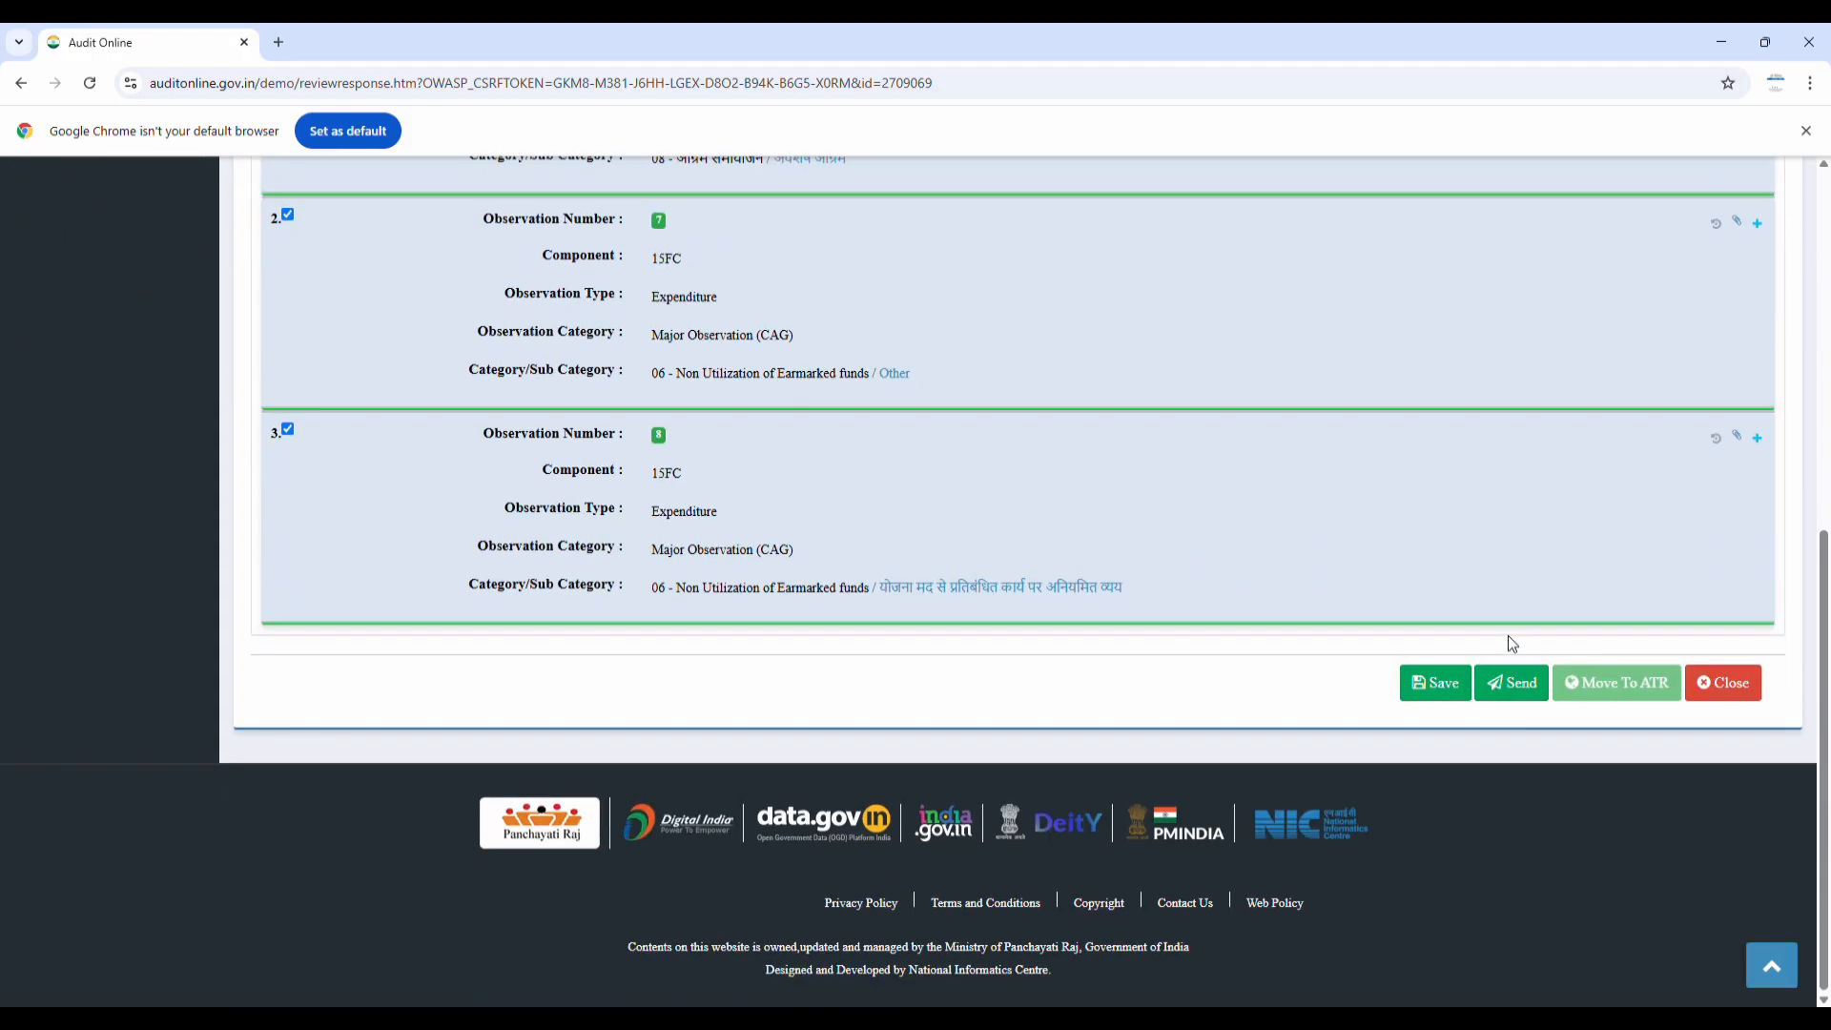
scroll(746, 472, up, 3)
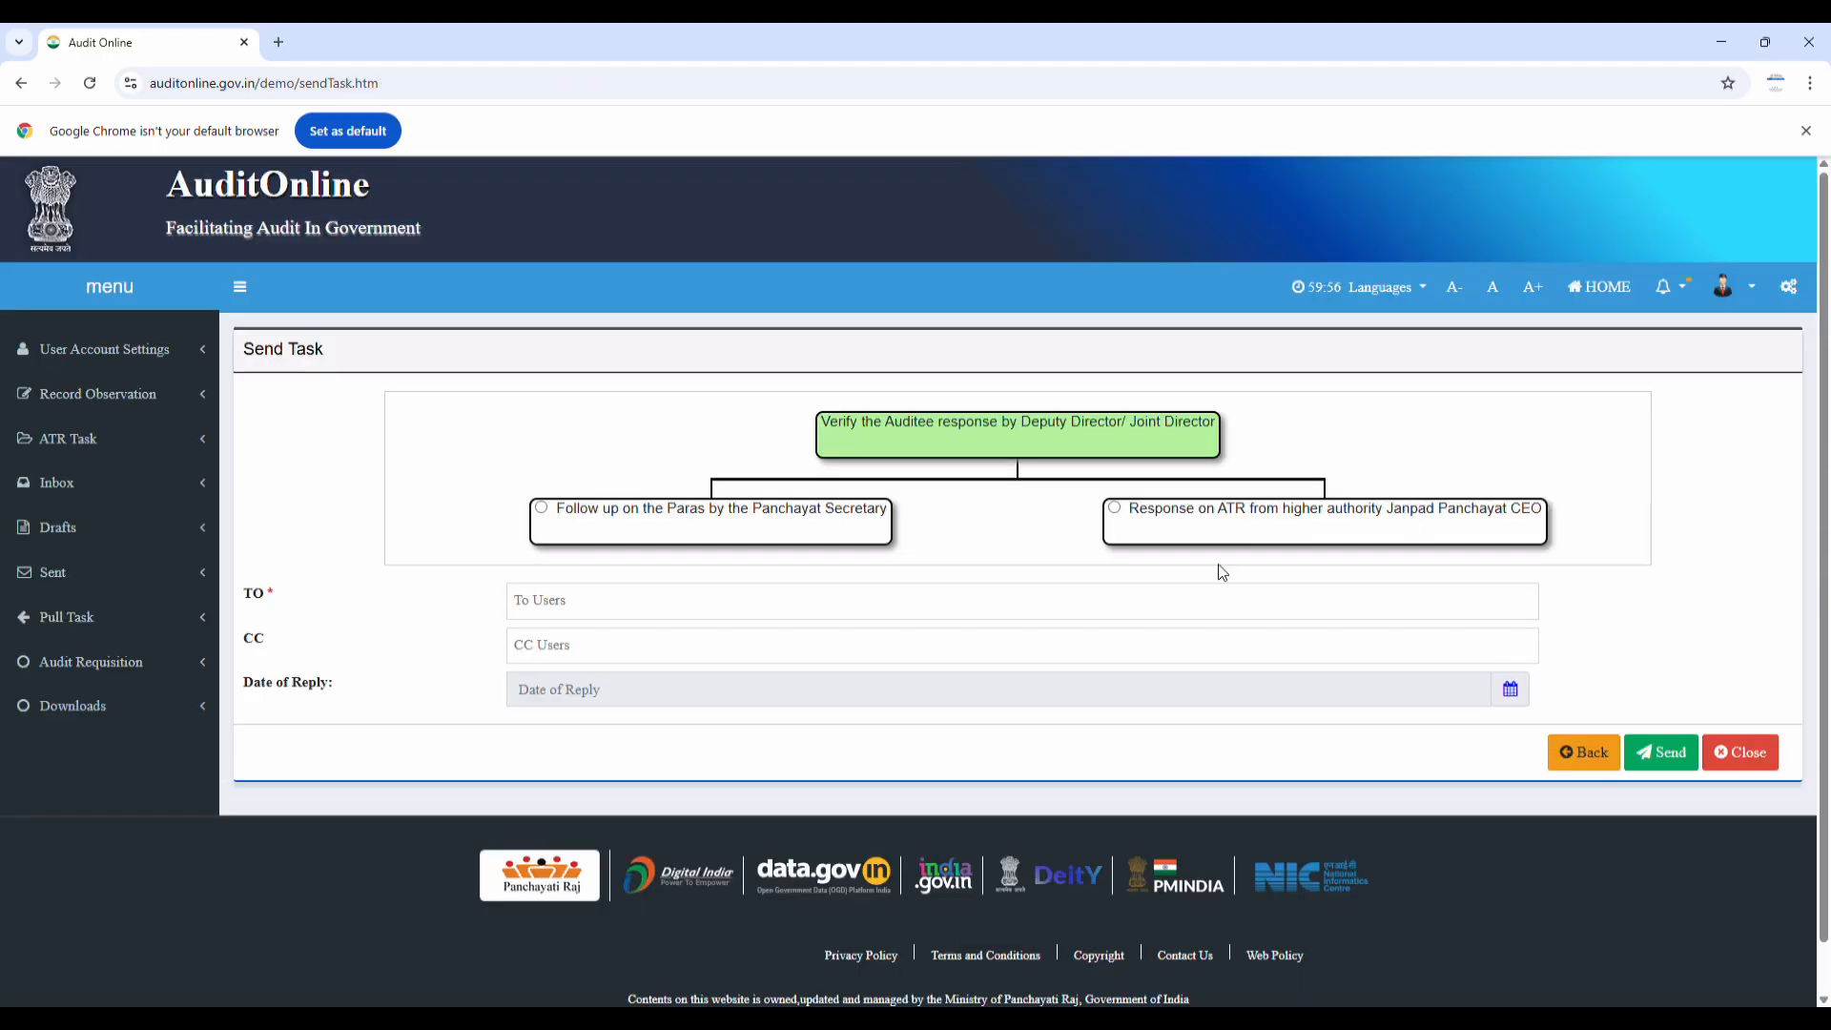
Send the task for Panchayat Secretary follow-up to the secretary, then log out
click(543, 510)
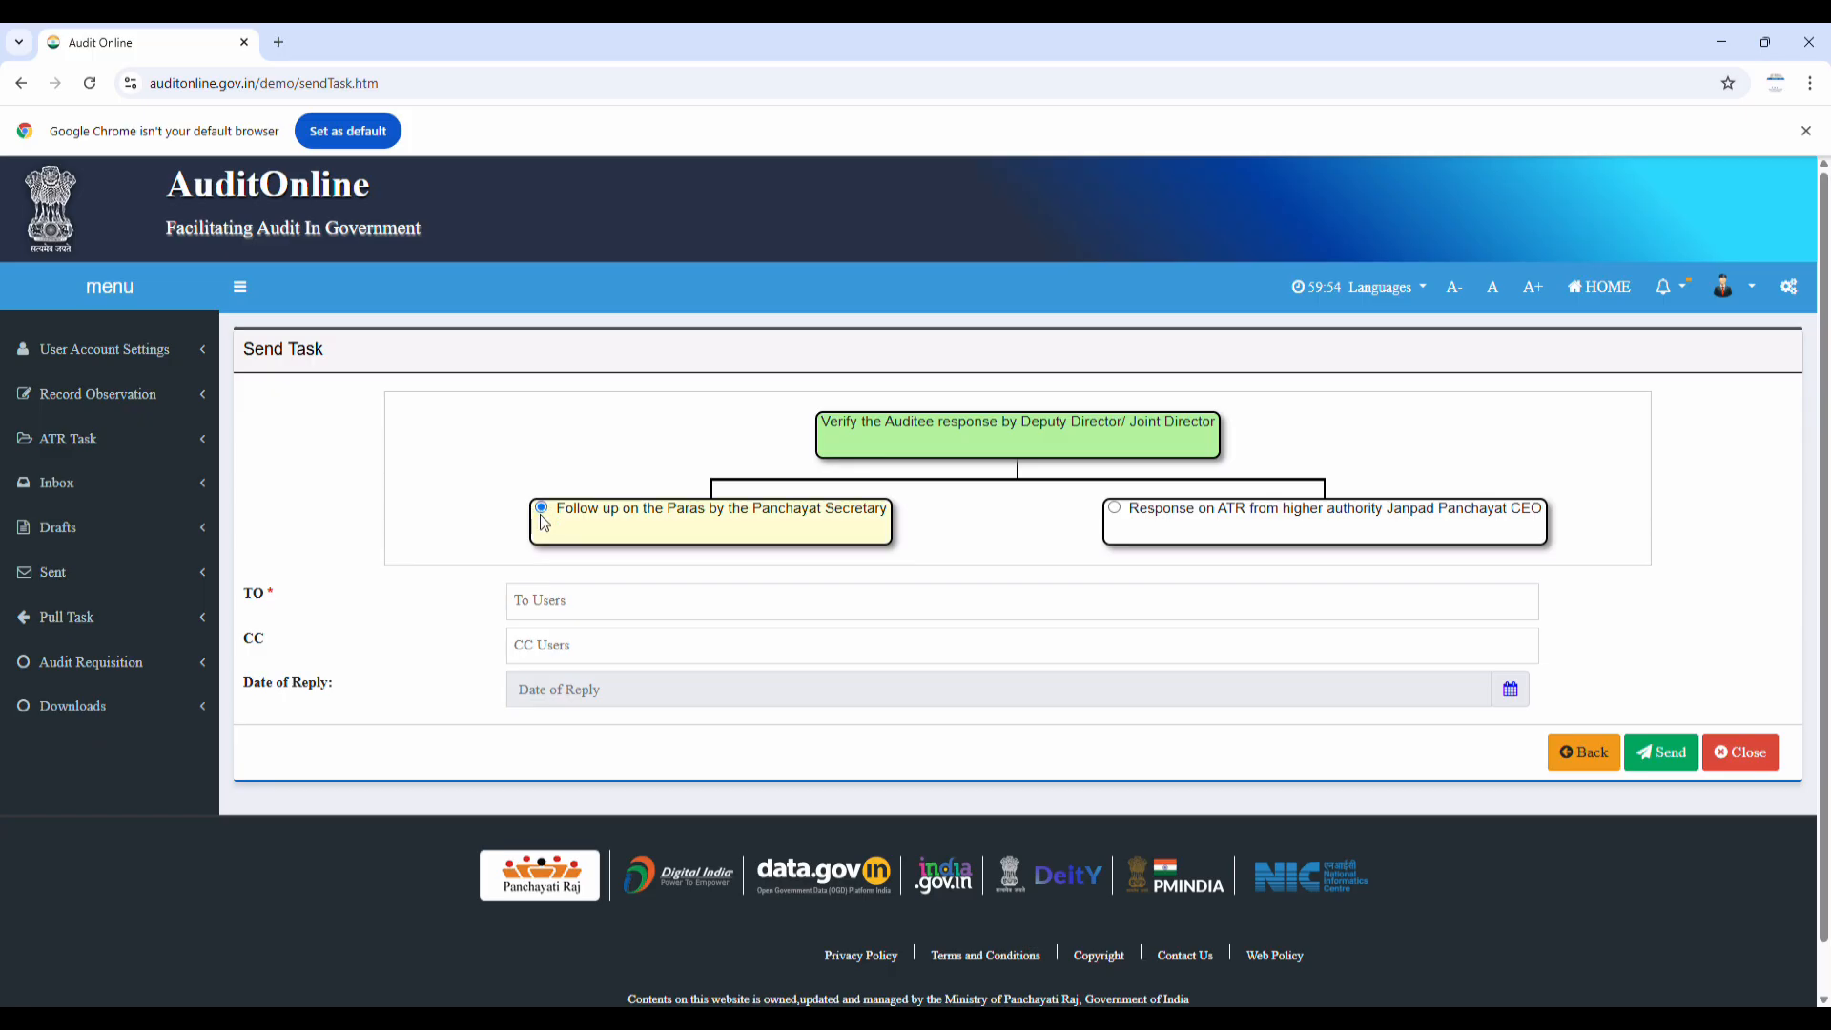
click(591, 609)
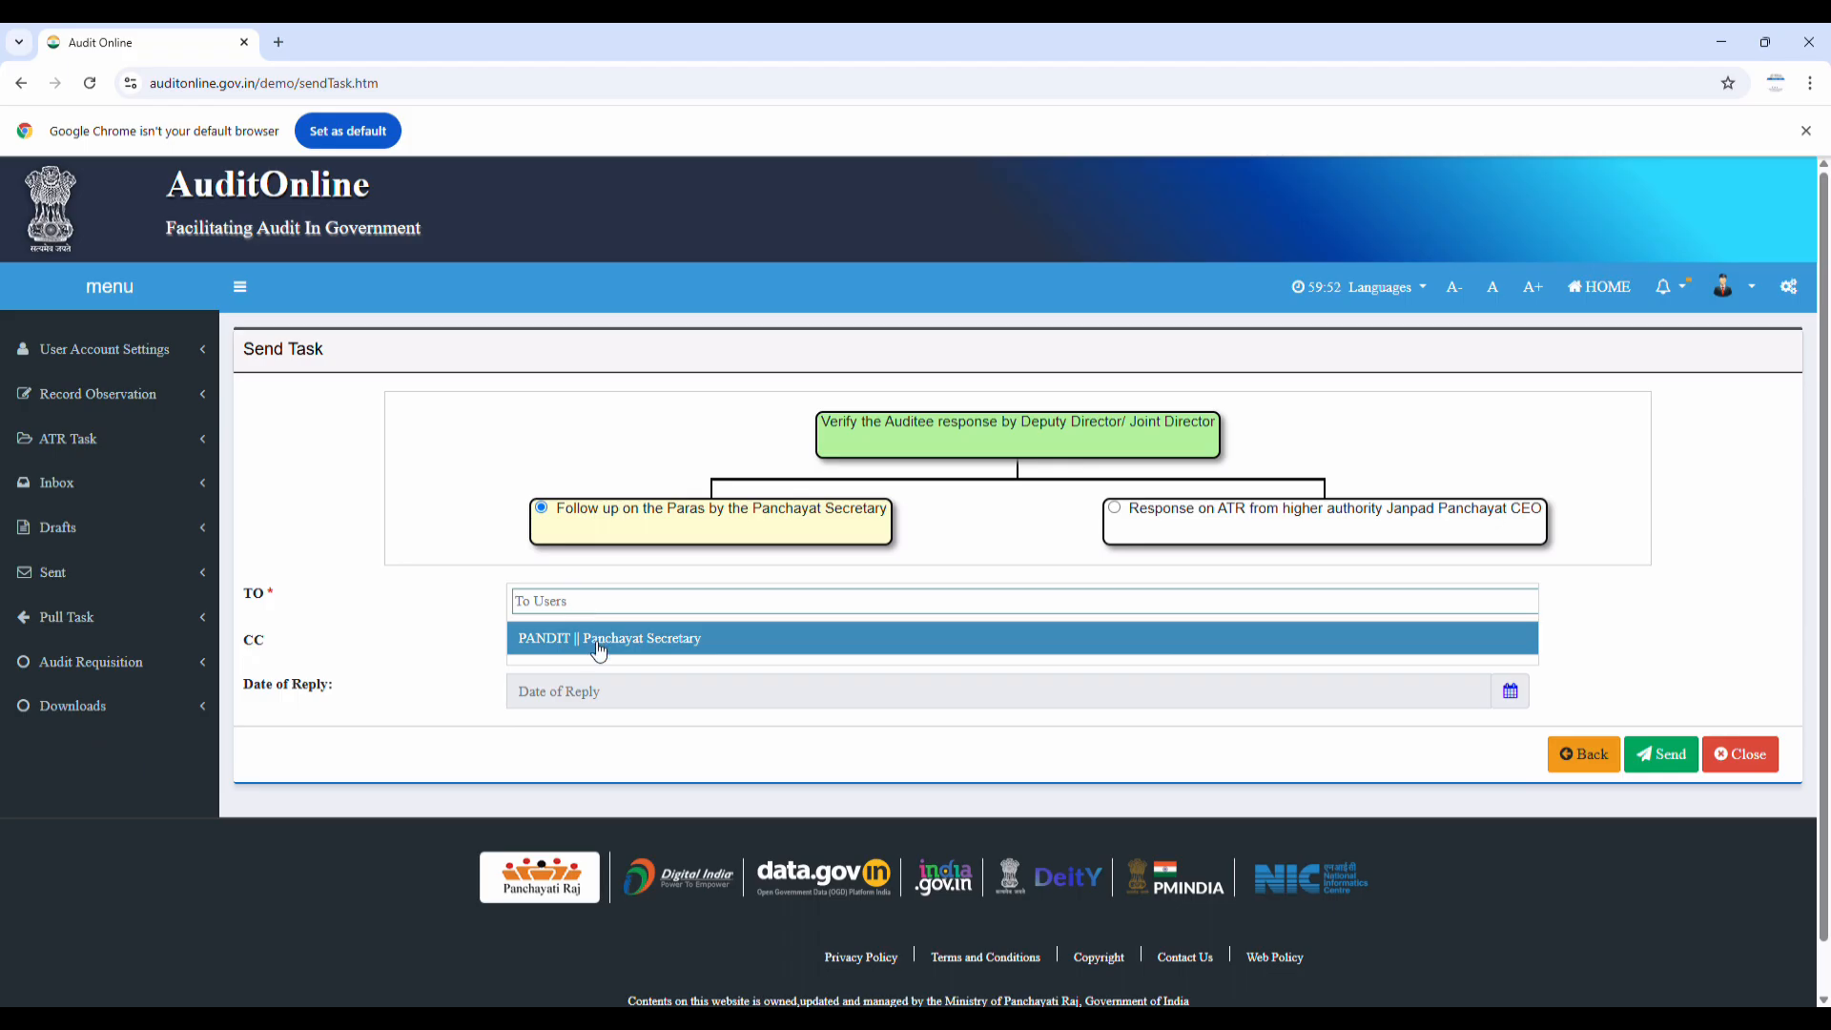
click(599, 639)
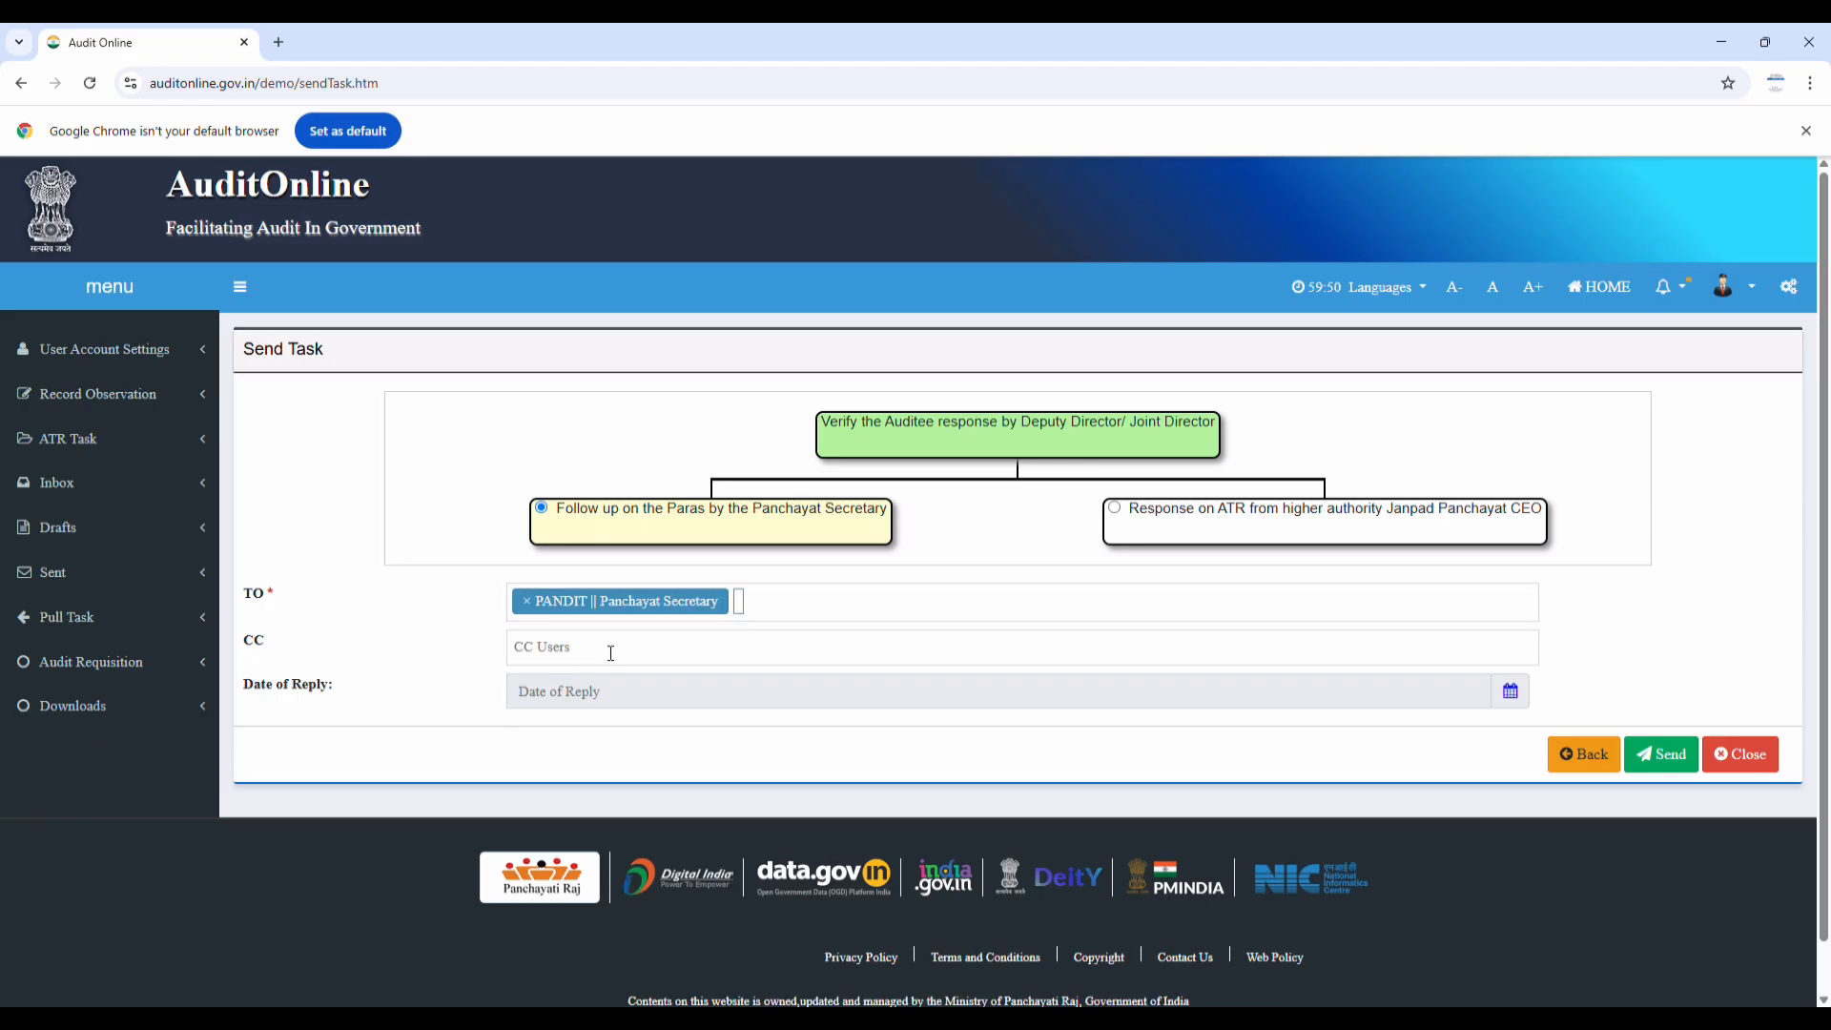
click(1669, 758)
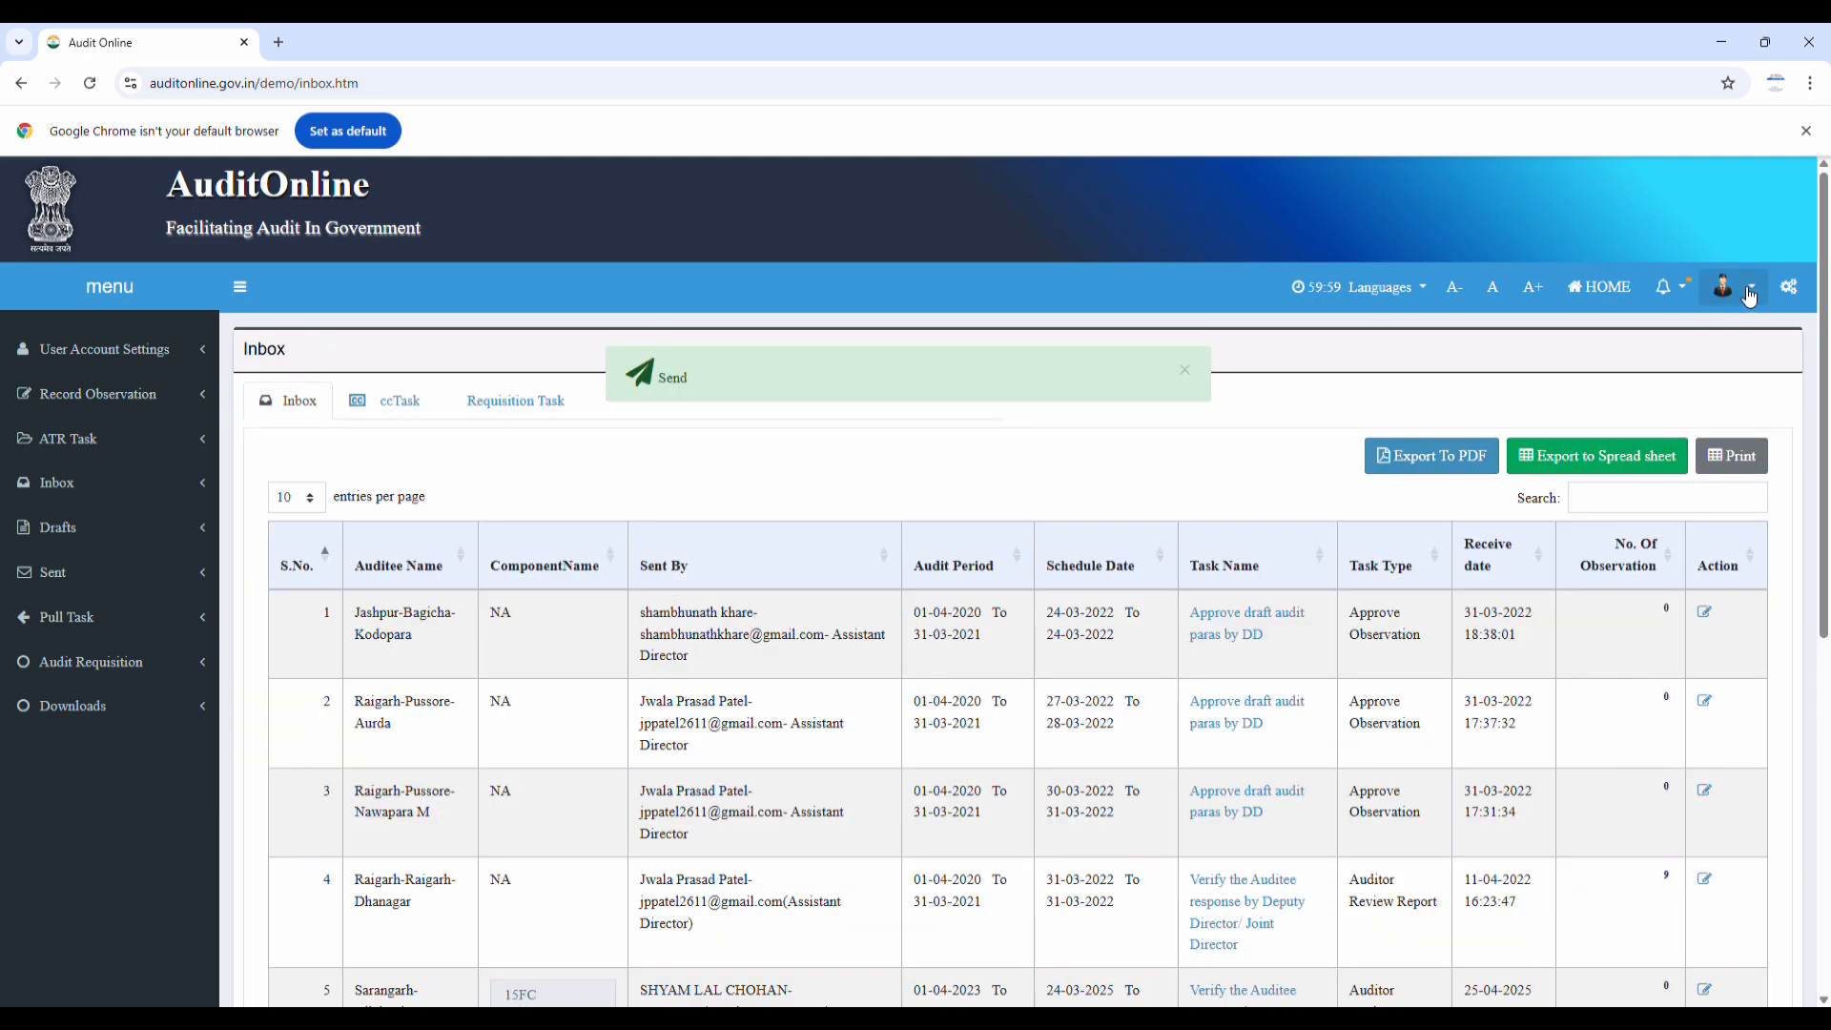
click(1749, 291)
click(1734, 542)
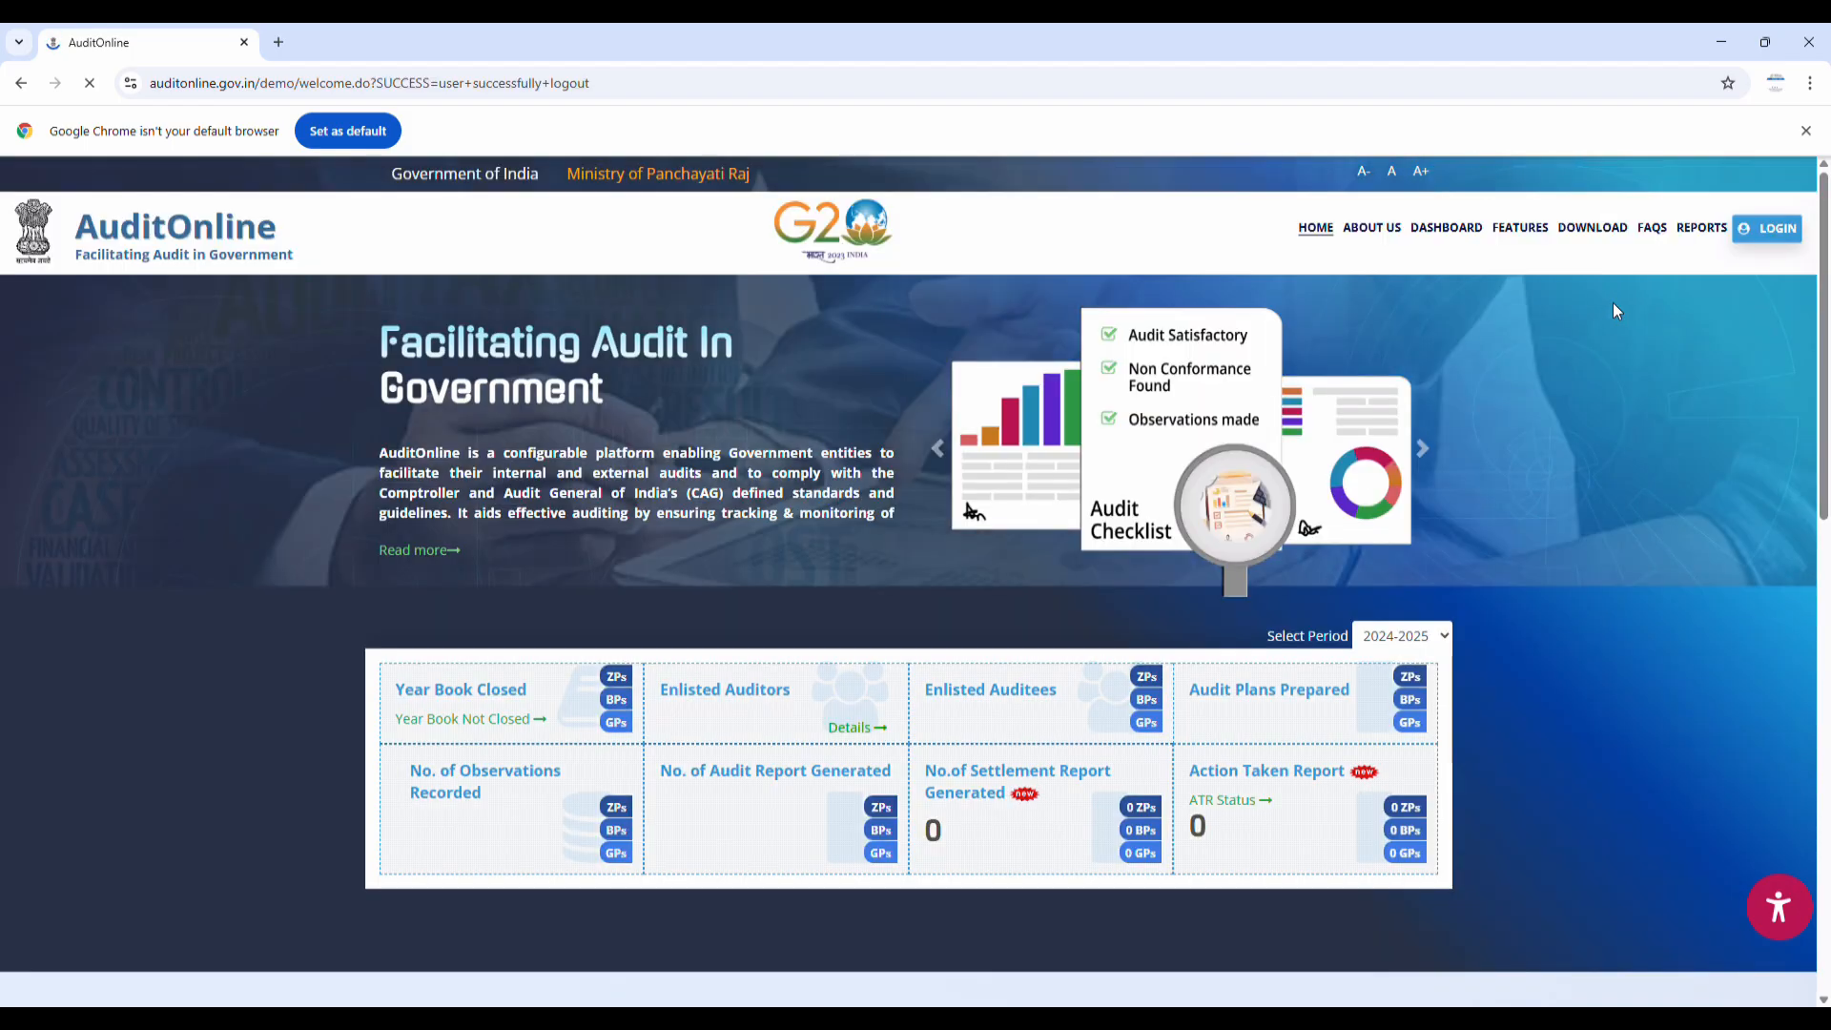
Log in as the Panchayat Secretary with the CAPTCHA answer and open the 'Follow up on the Paras' Inbox task
click(1767, 228)
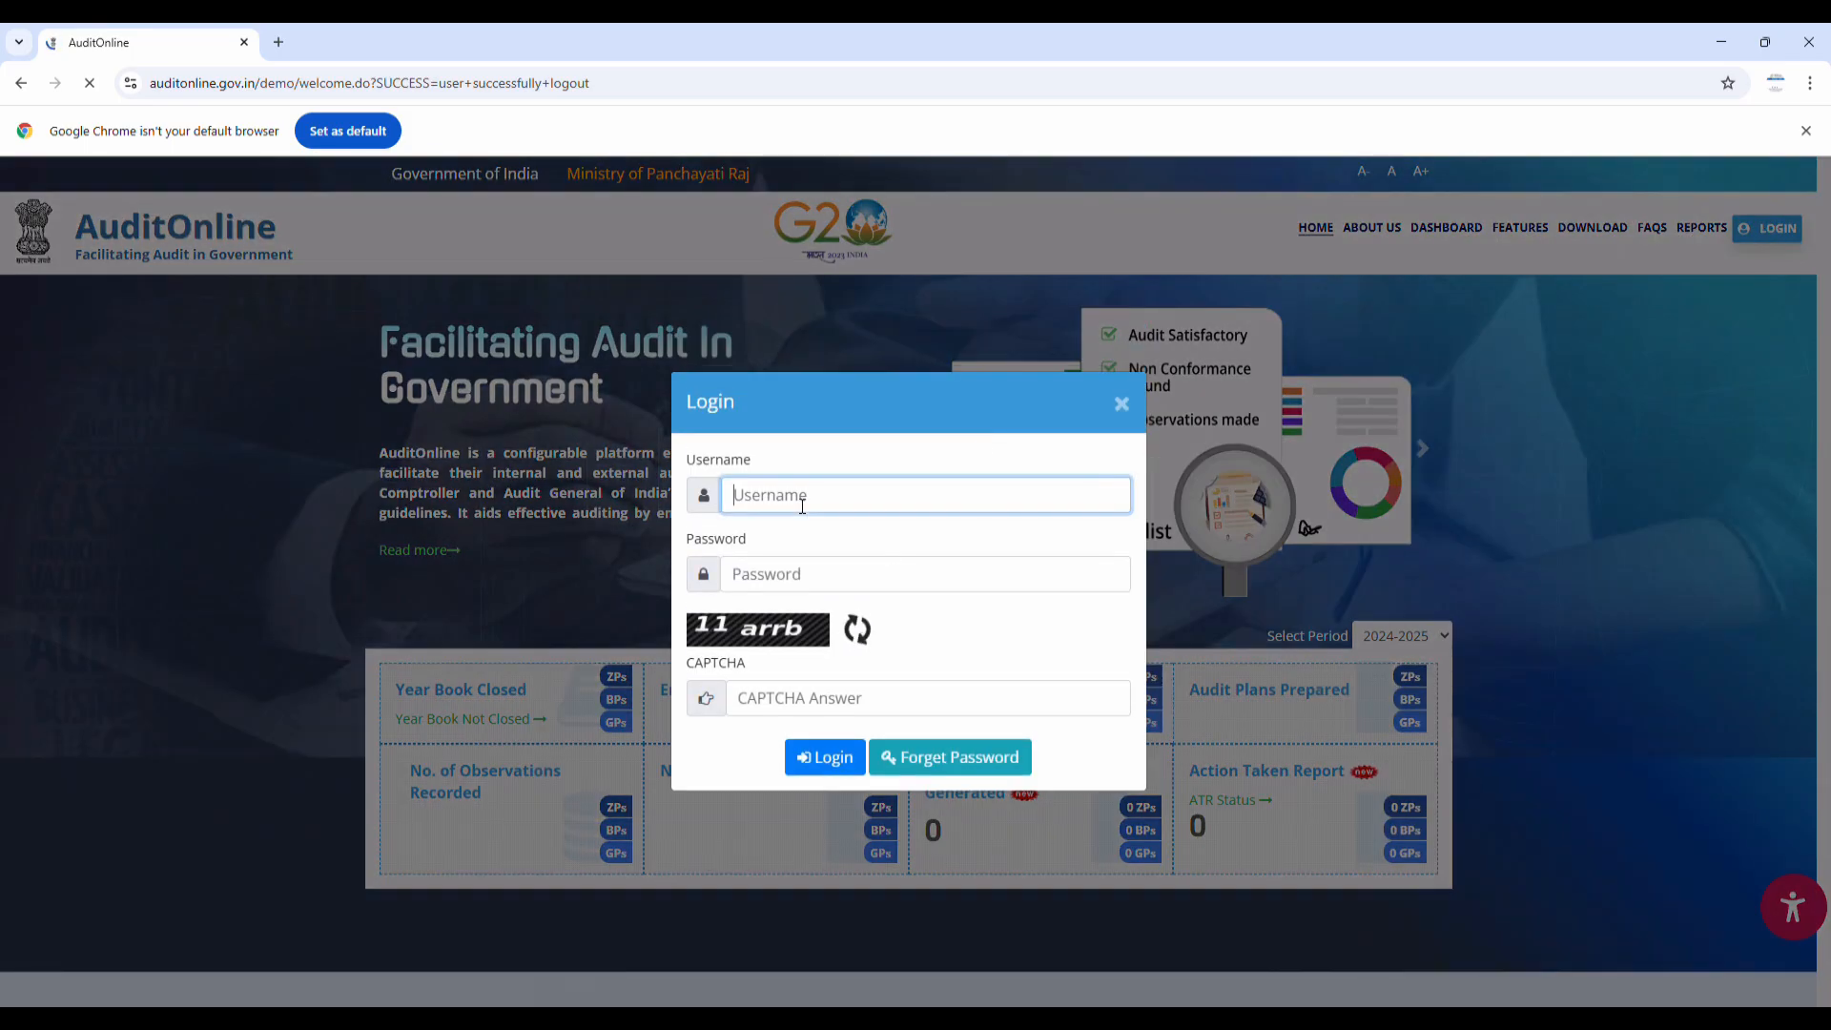
click(834, 697)
text(vbdj7s)
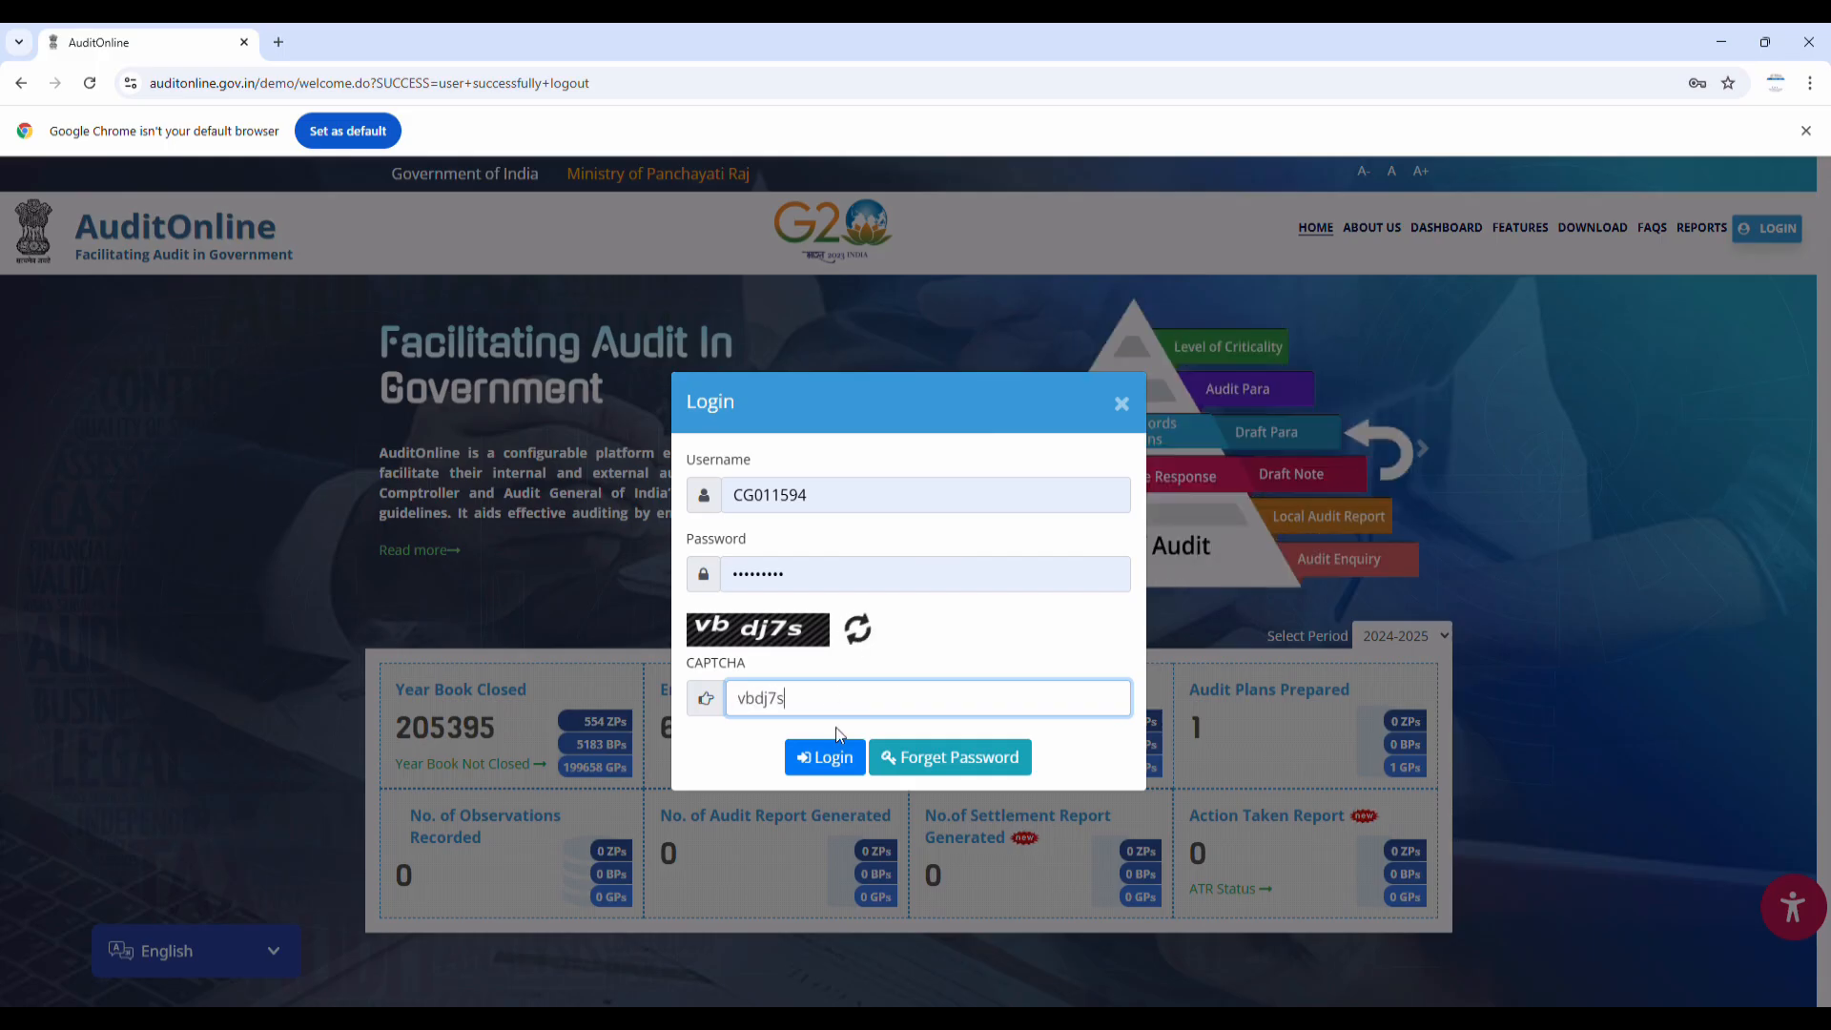
click(824, 757)
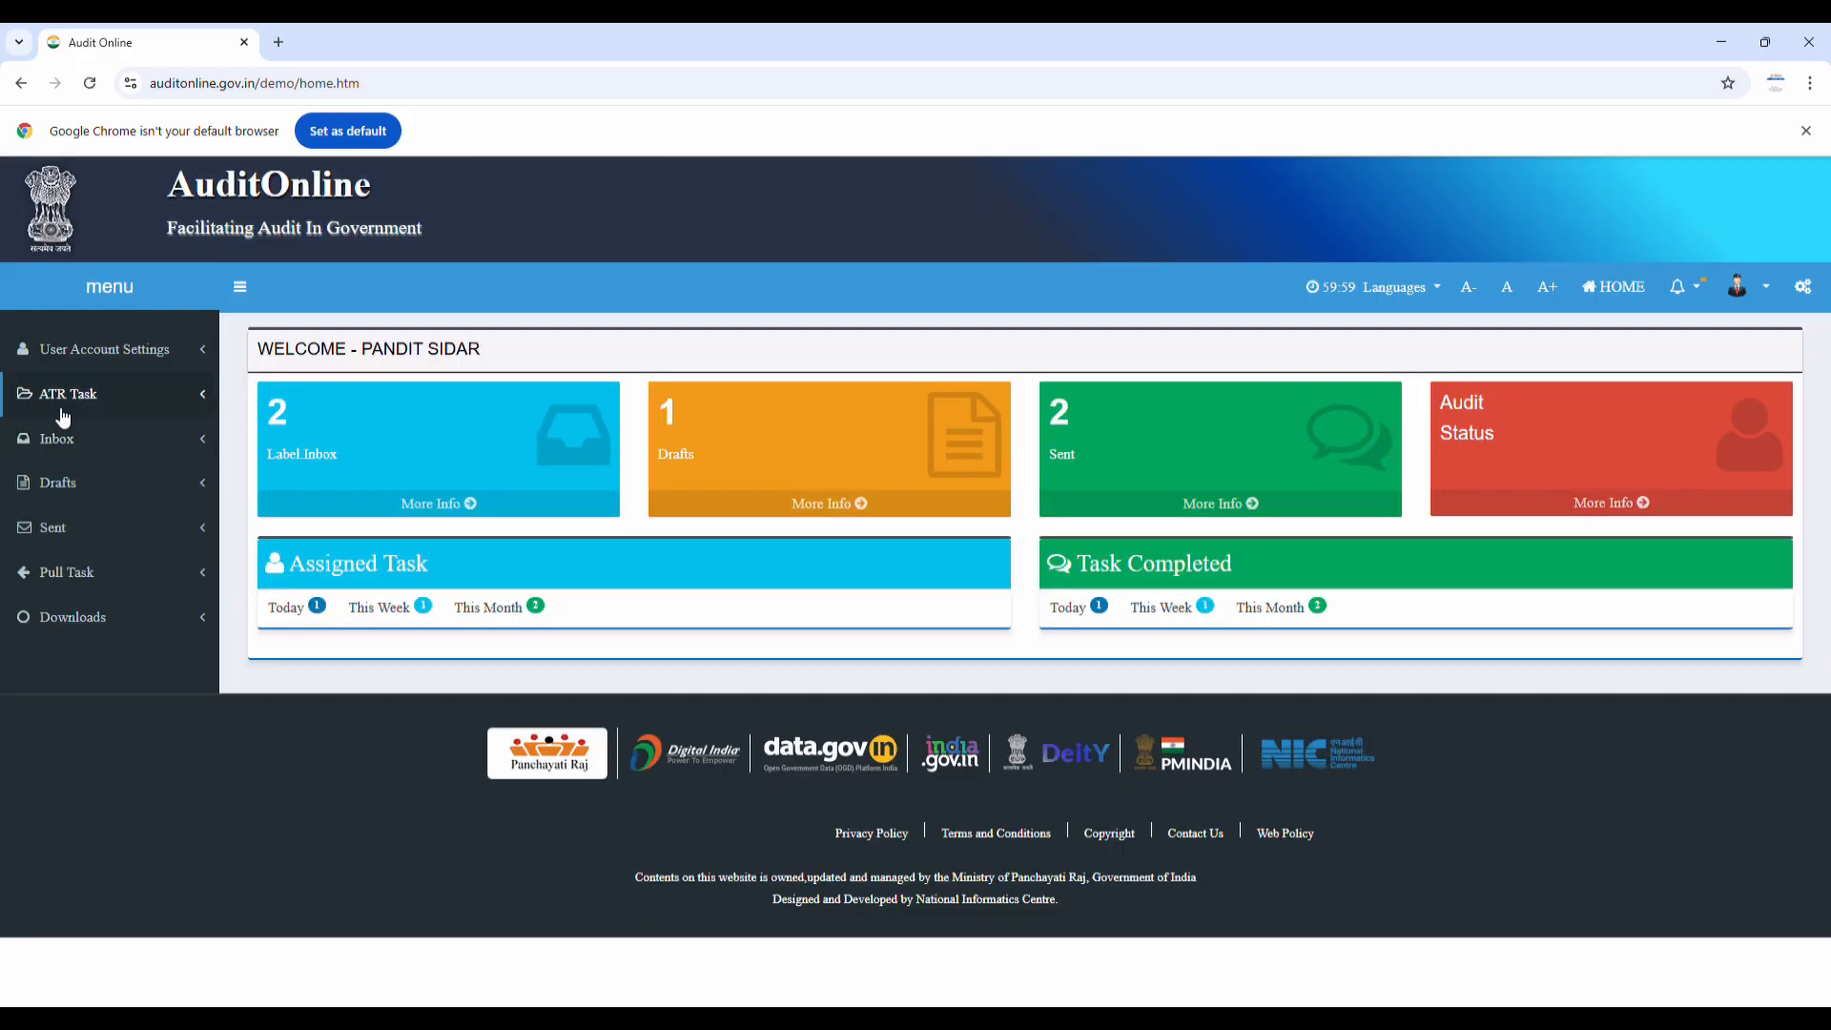
click(69, 439)
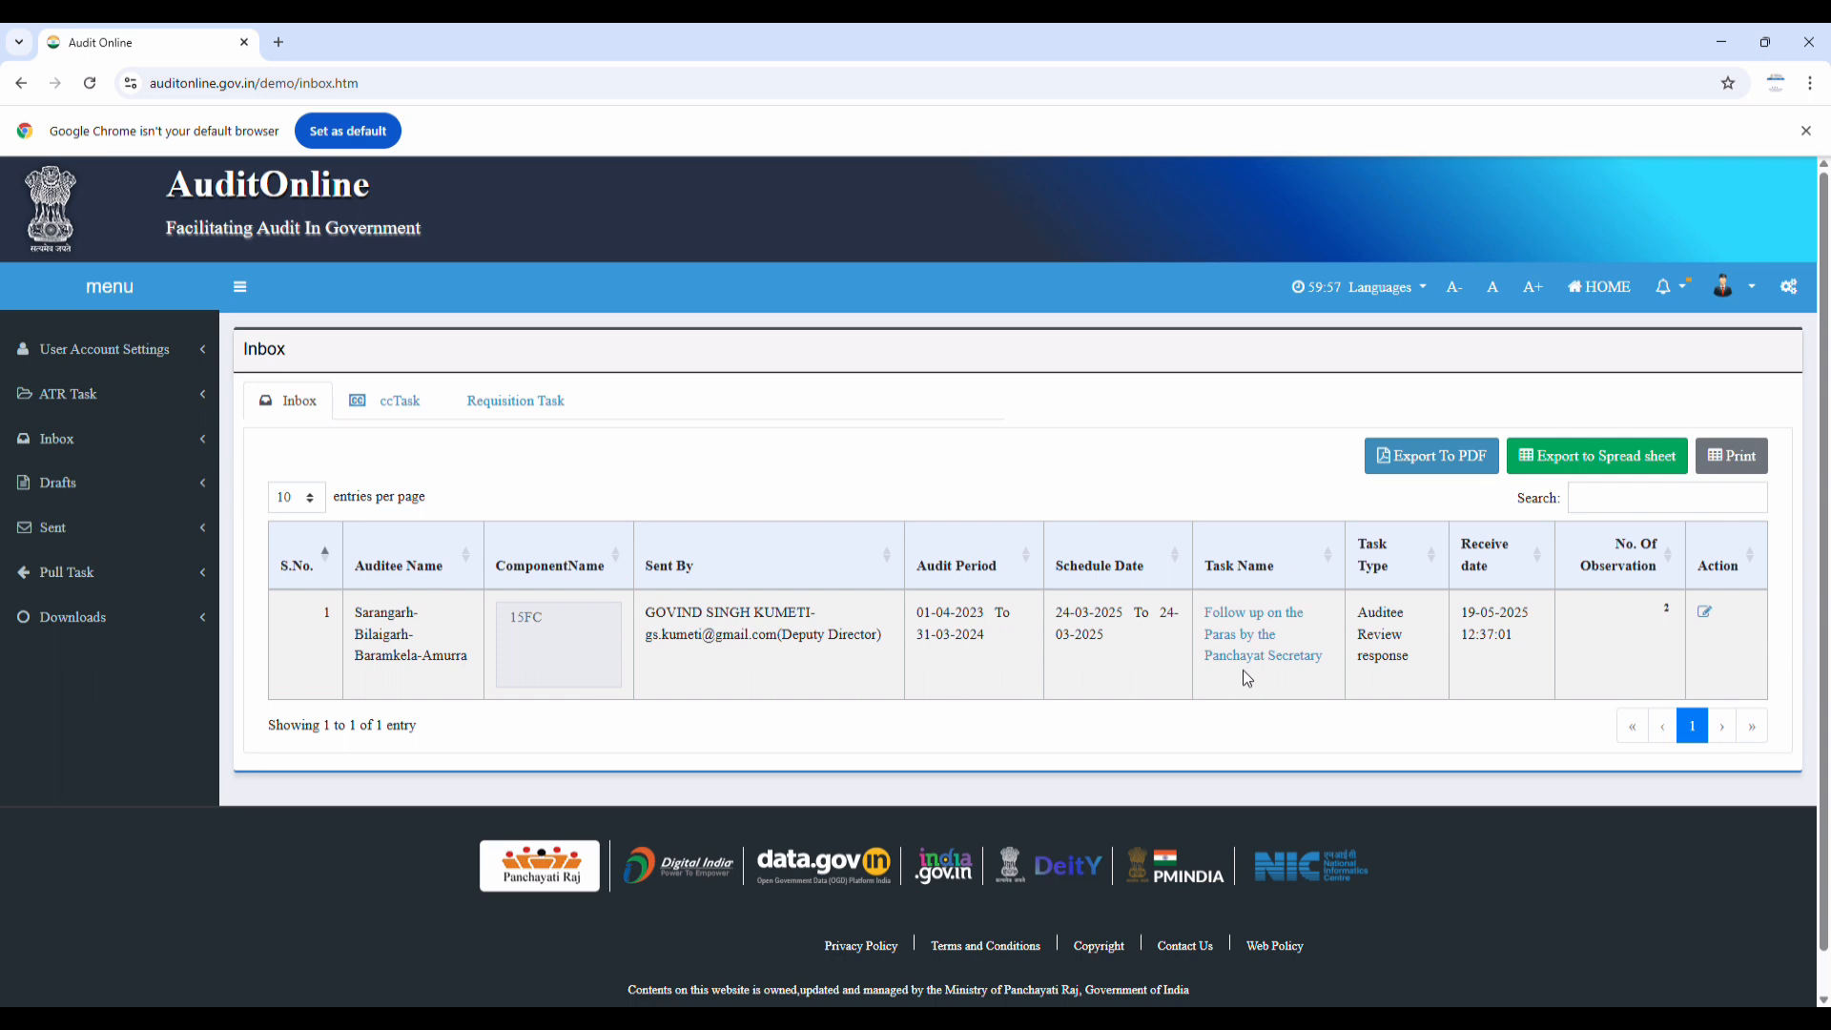
click(1265, 622)
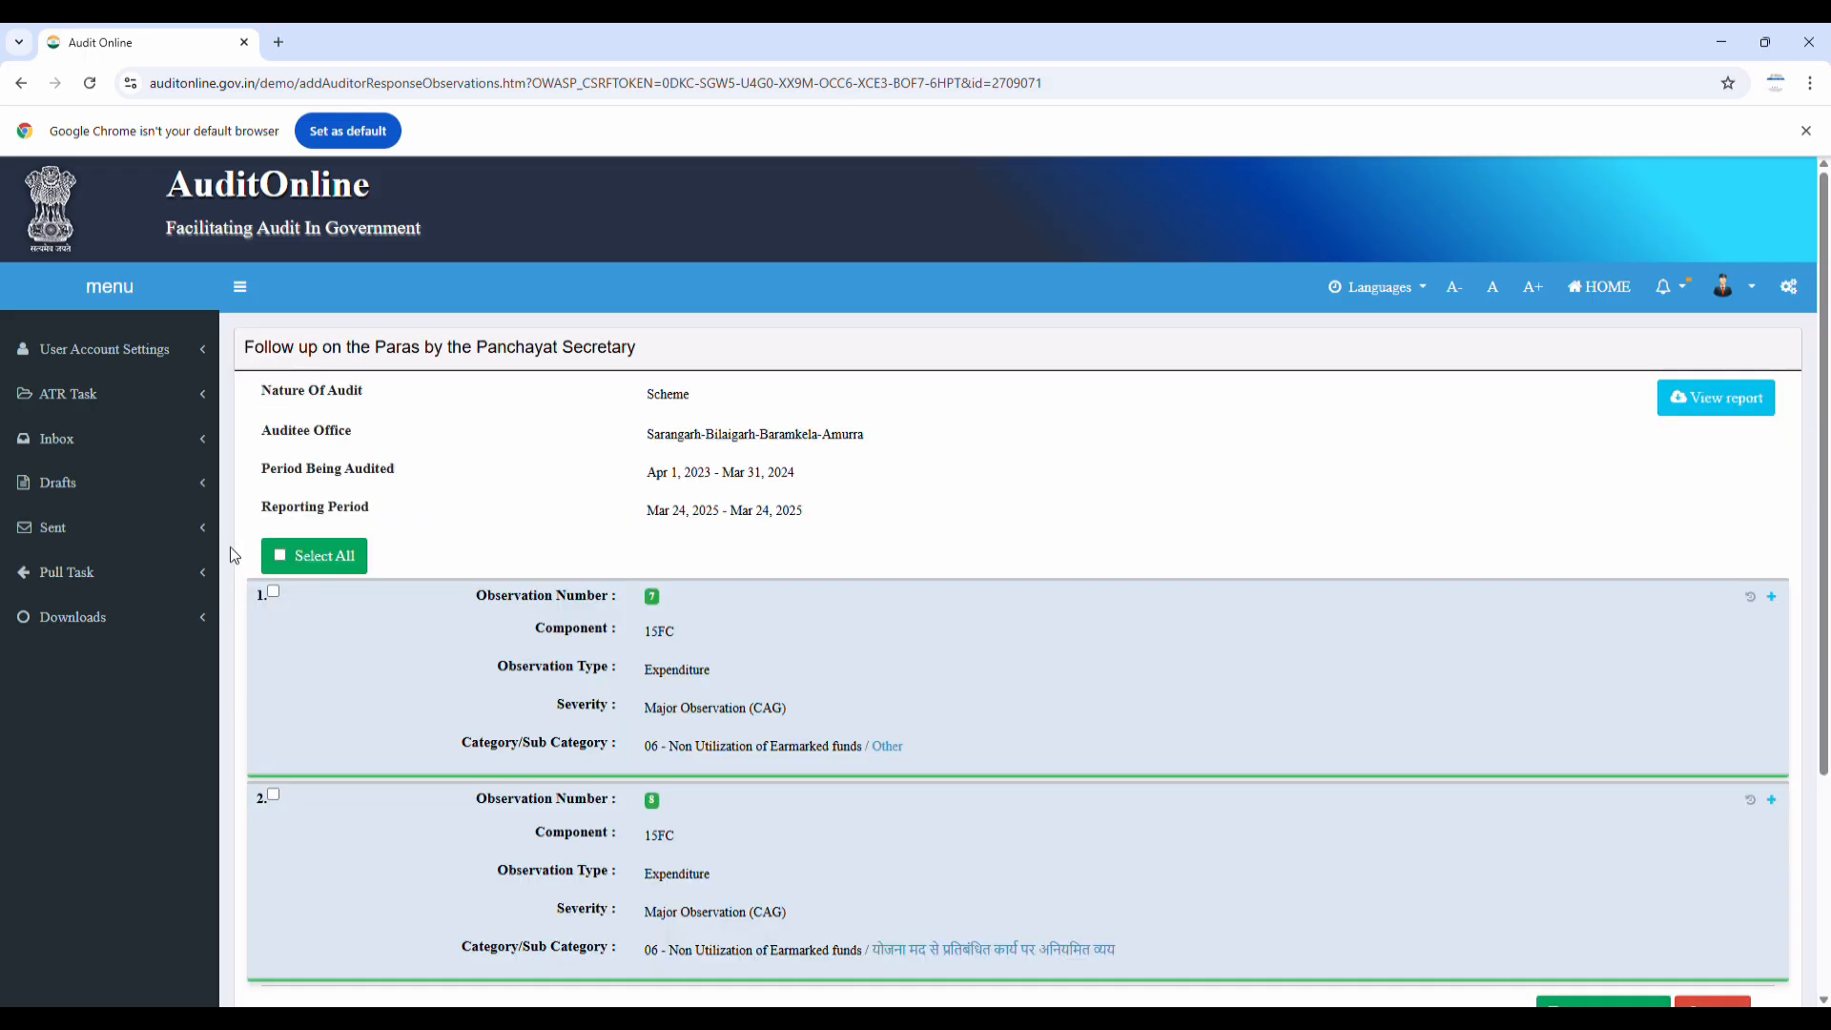
Tick both observations and append a pasted paragraph to observation 1's Auditee Response
click(282, 557)
scroll(282, 557, down, 1)
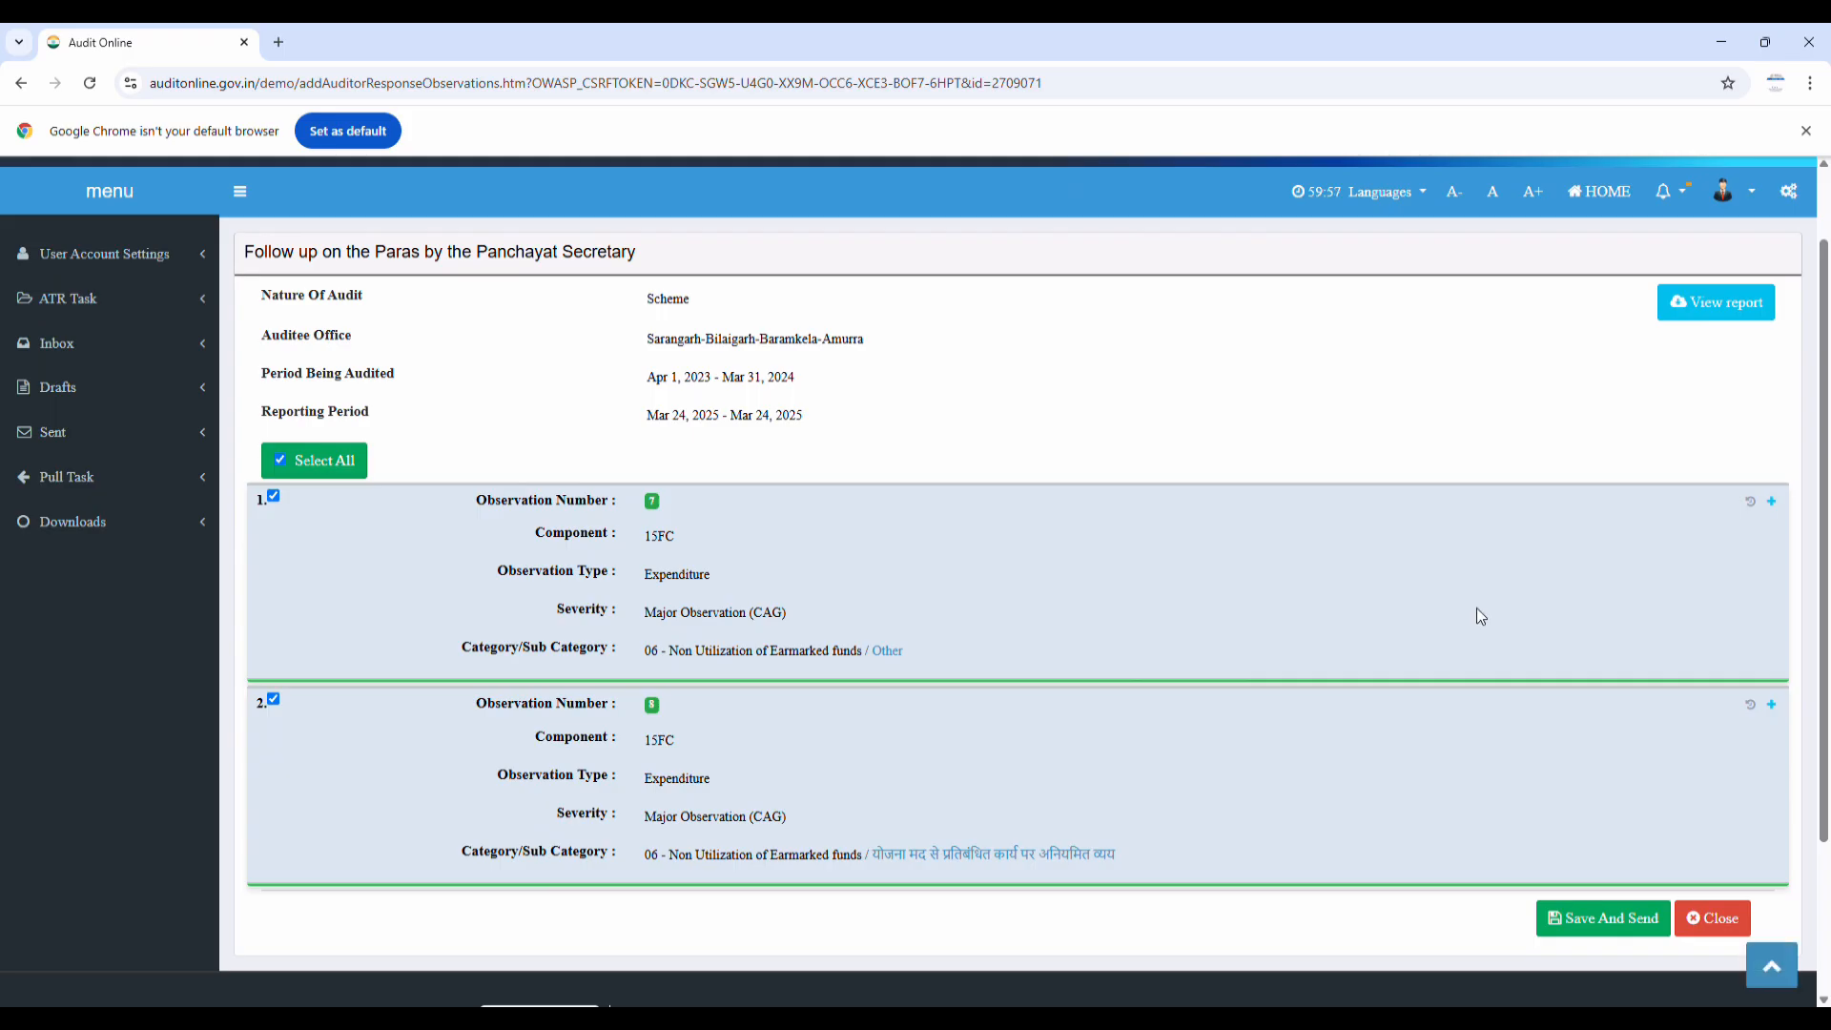
click(1771, 501)
scroll(1185, 621, down, 4)
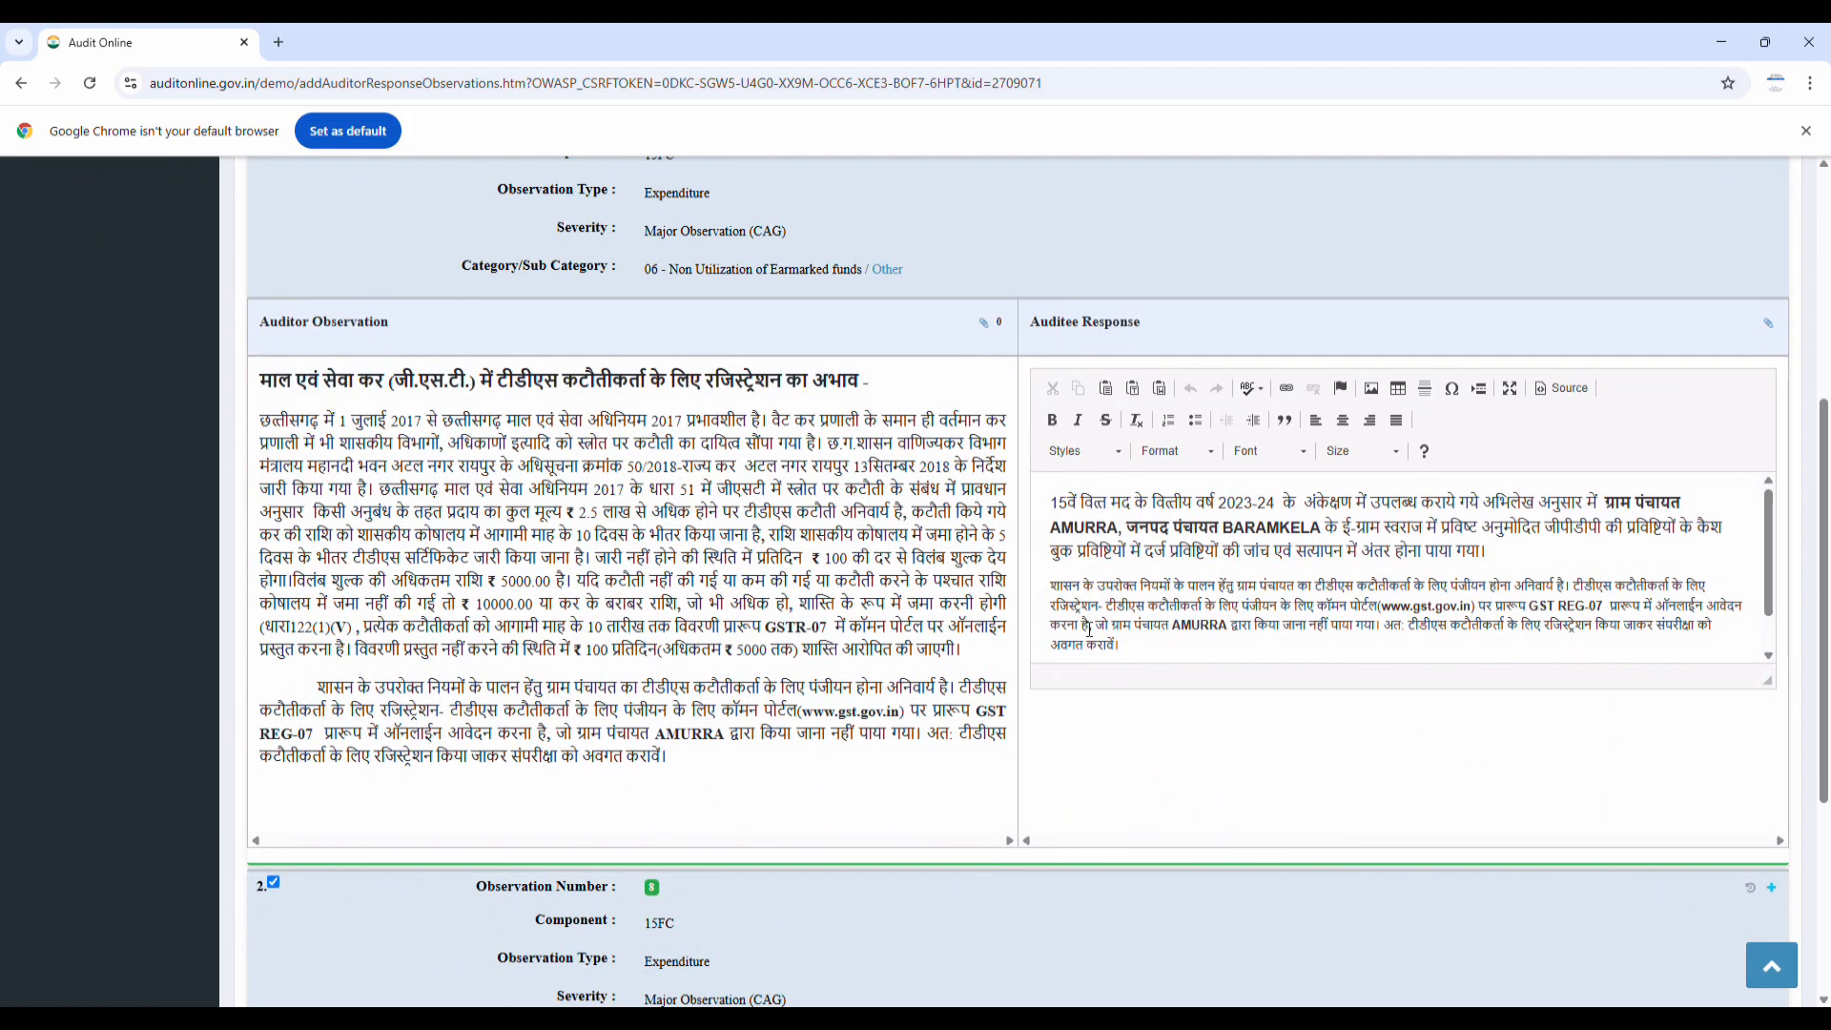
drag(1052, 585, 1476, 608)
key(ctrl+c)
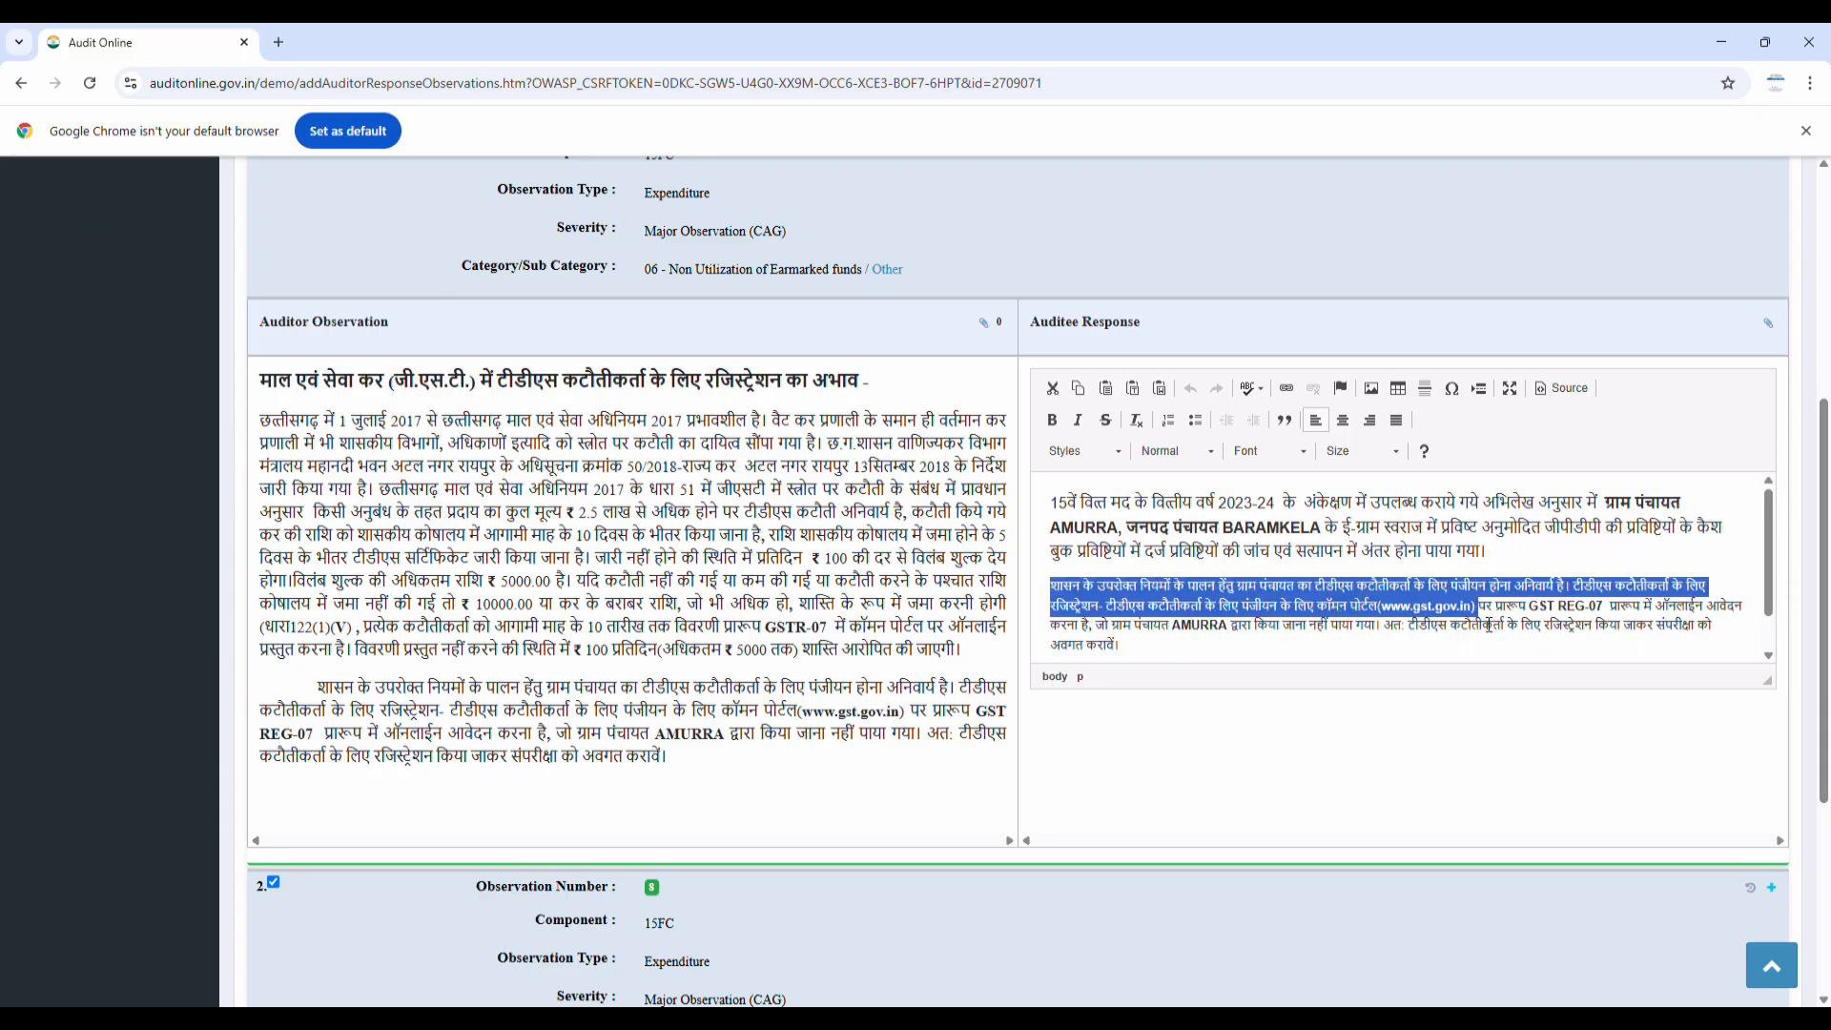
click(1137, 659)
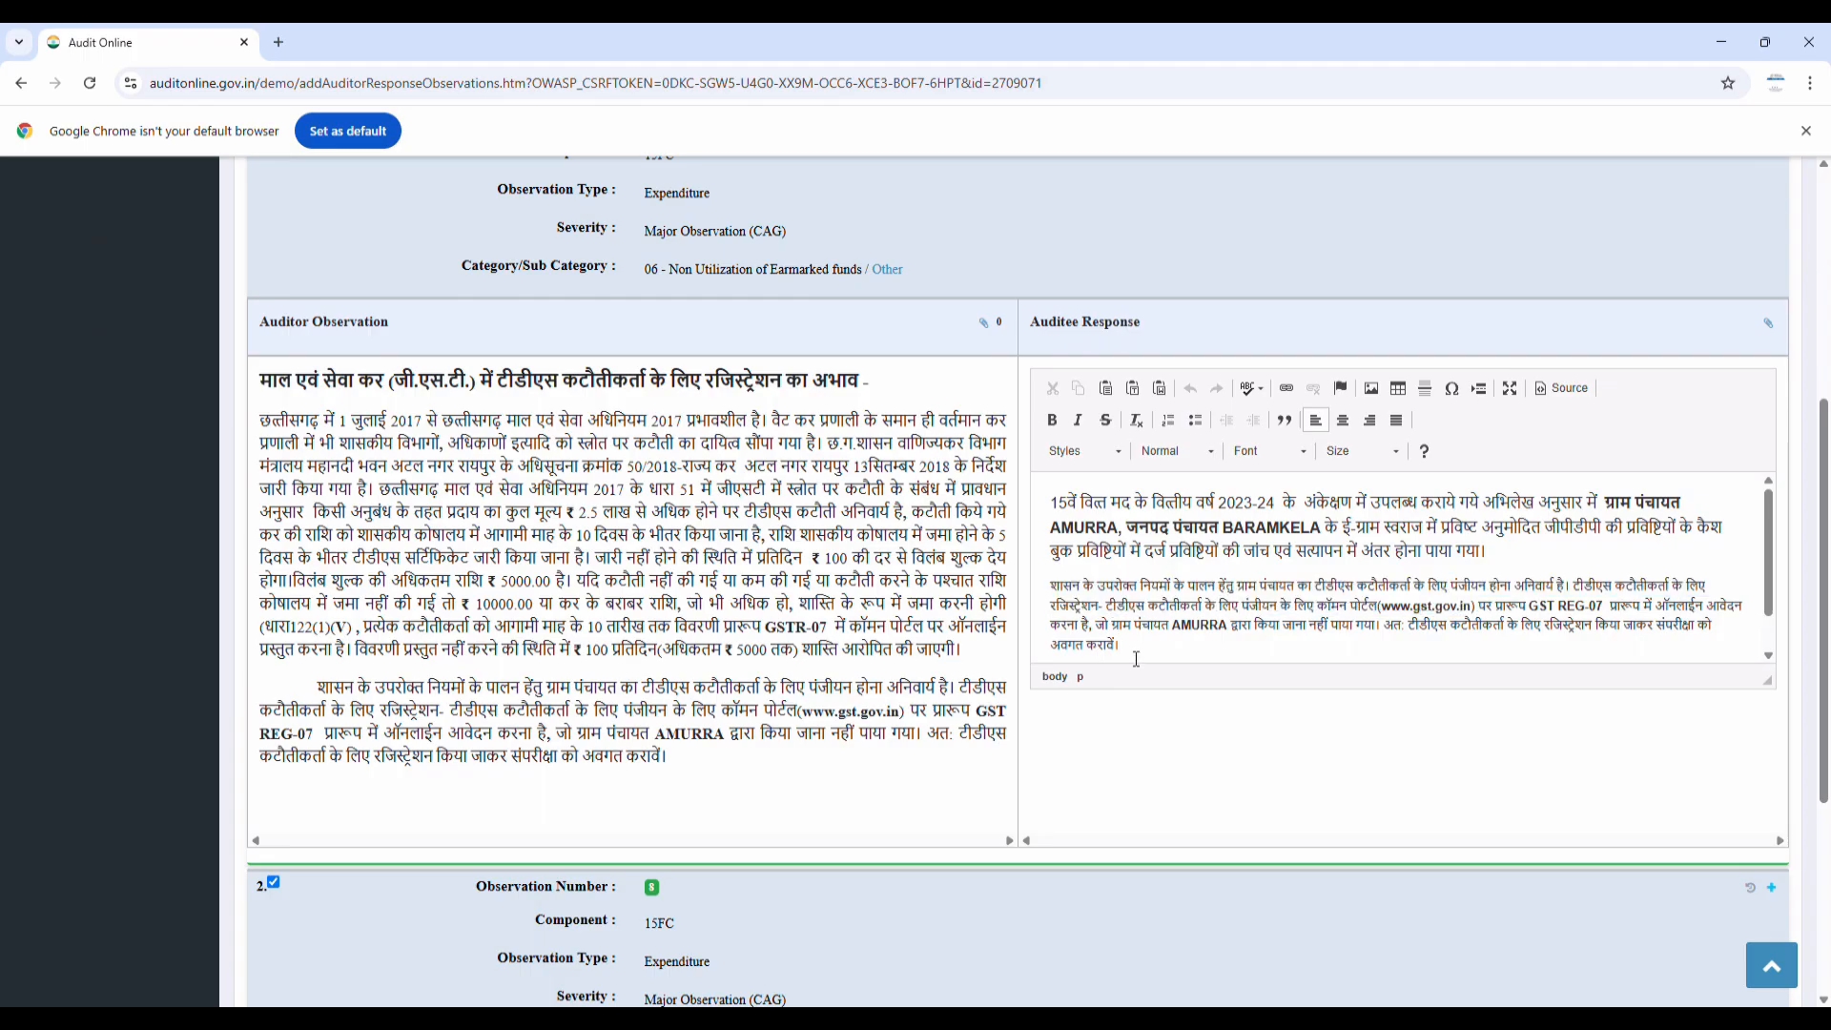
key(Return)
key(Return)
key(Return)
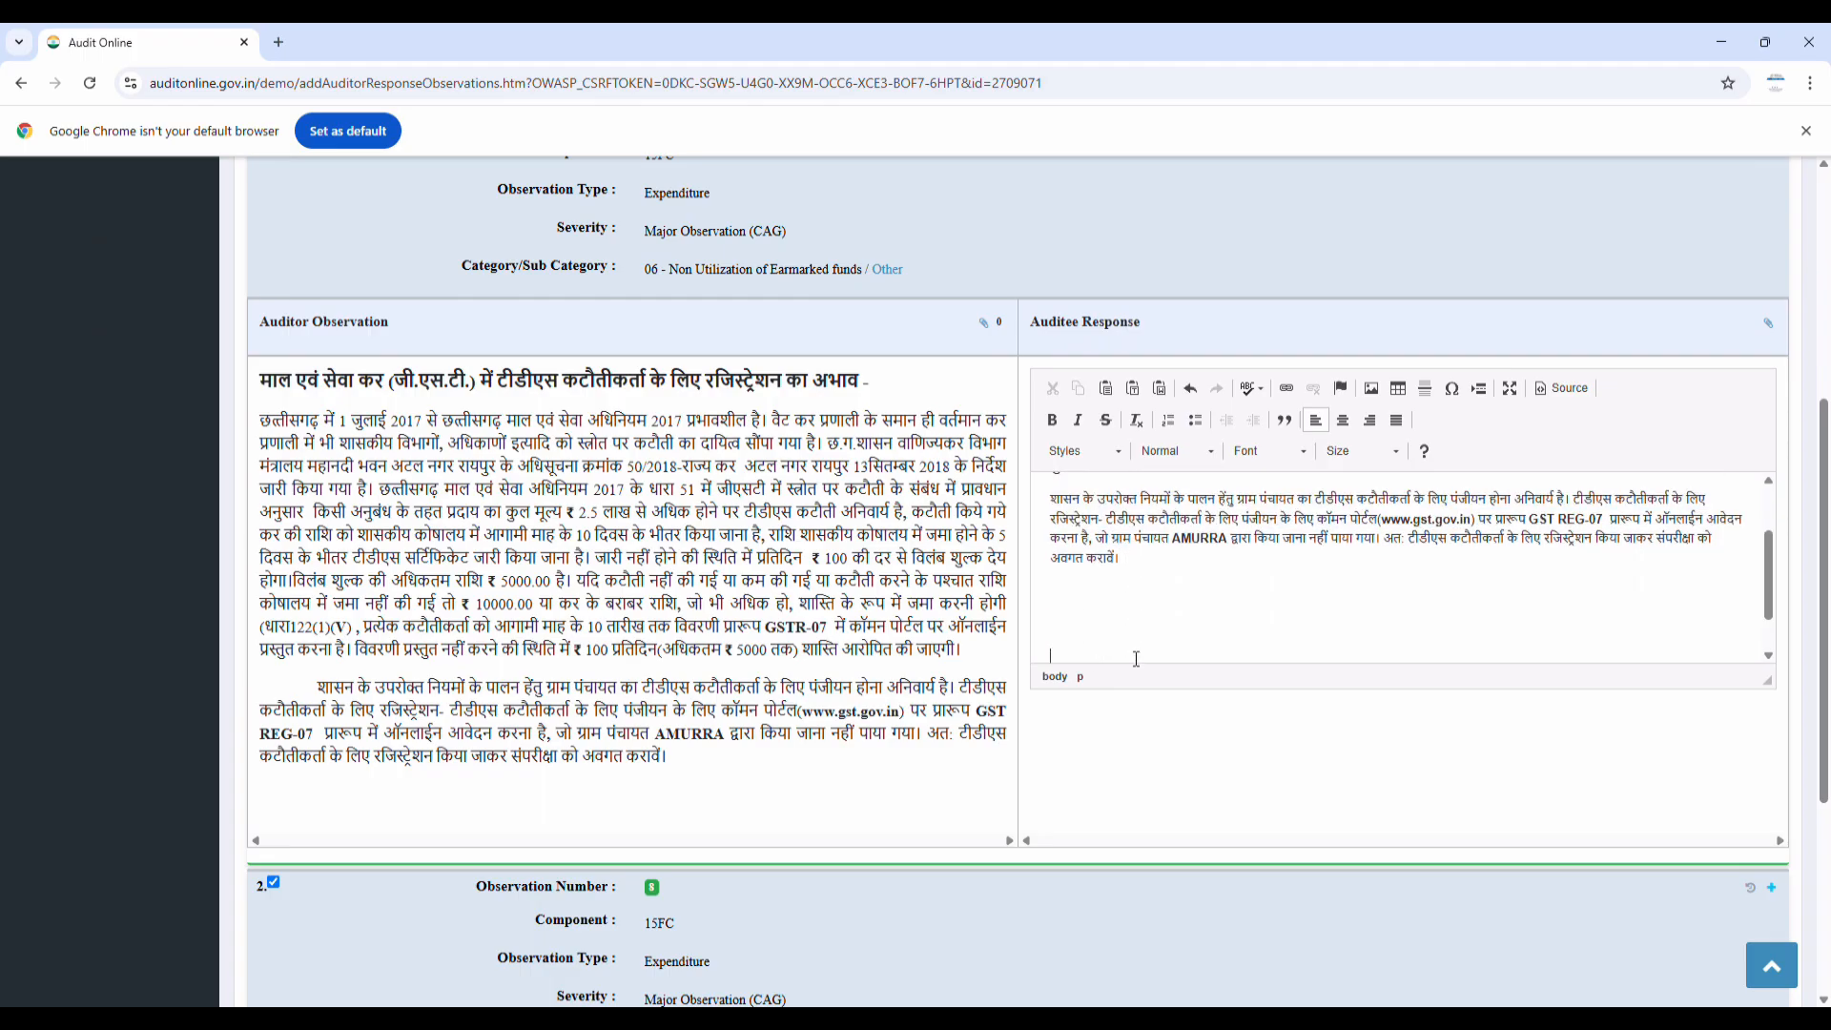
scroll(1137, 659, down, 1)
key(ctrl+v)
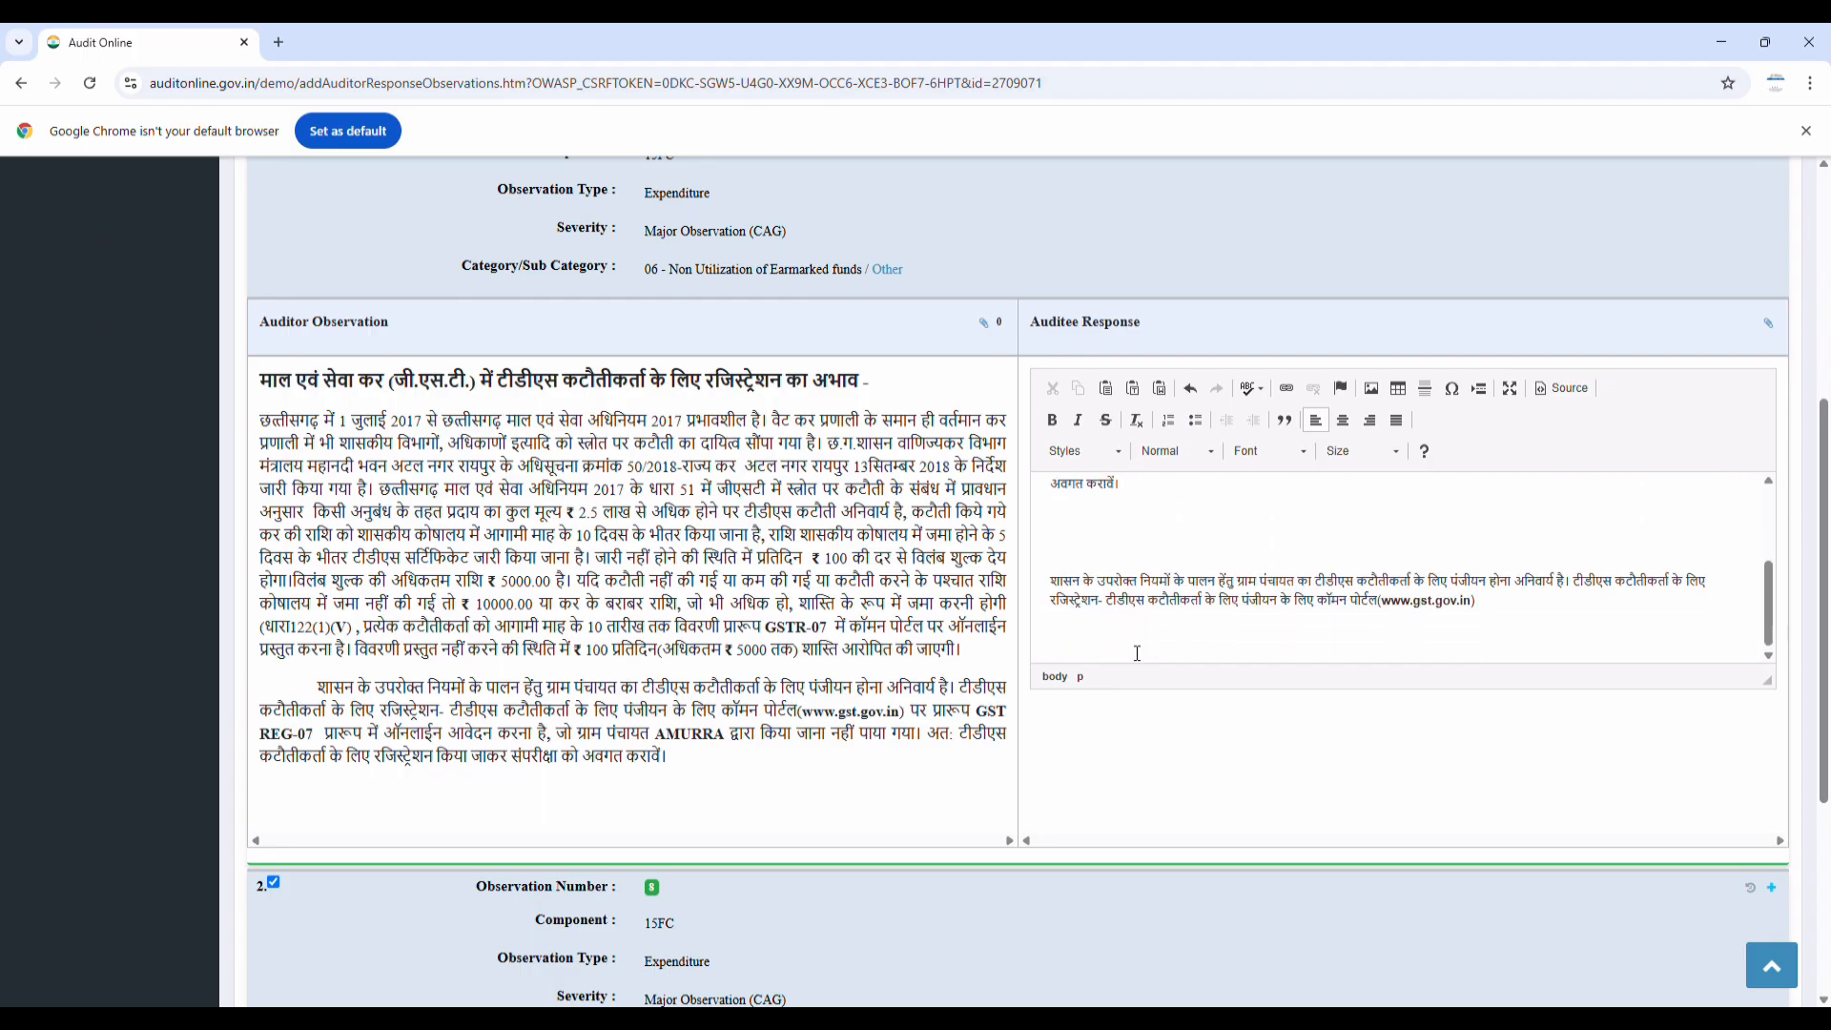
scroll(832, 567, down, 4)
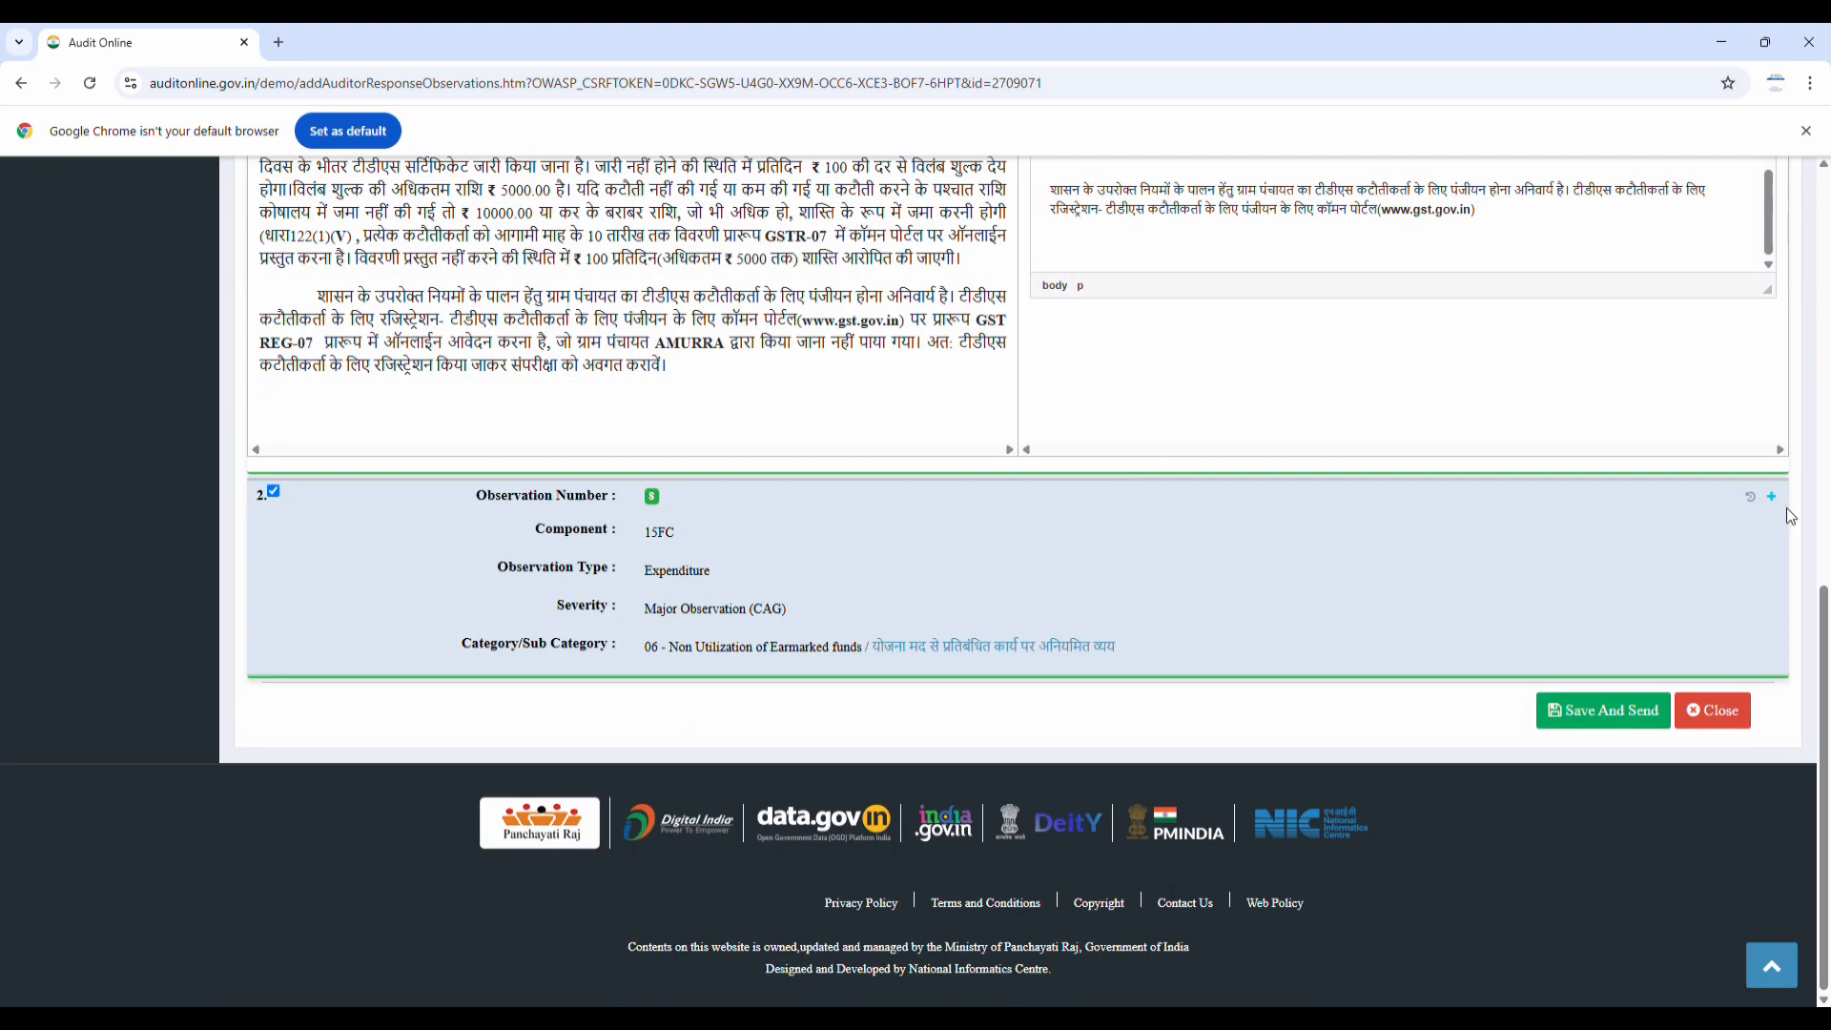
Replace observation 2's Auditee Response with pasted text and Save And Send
click(1772, 496)
scroll(813, 589, down, 4)
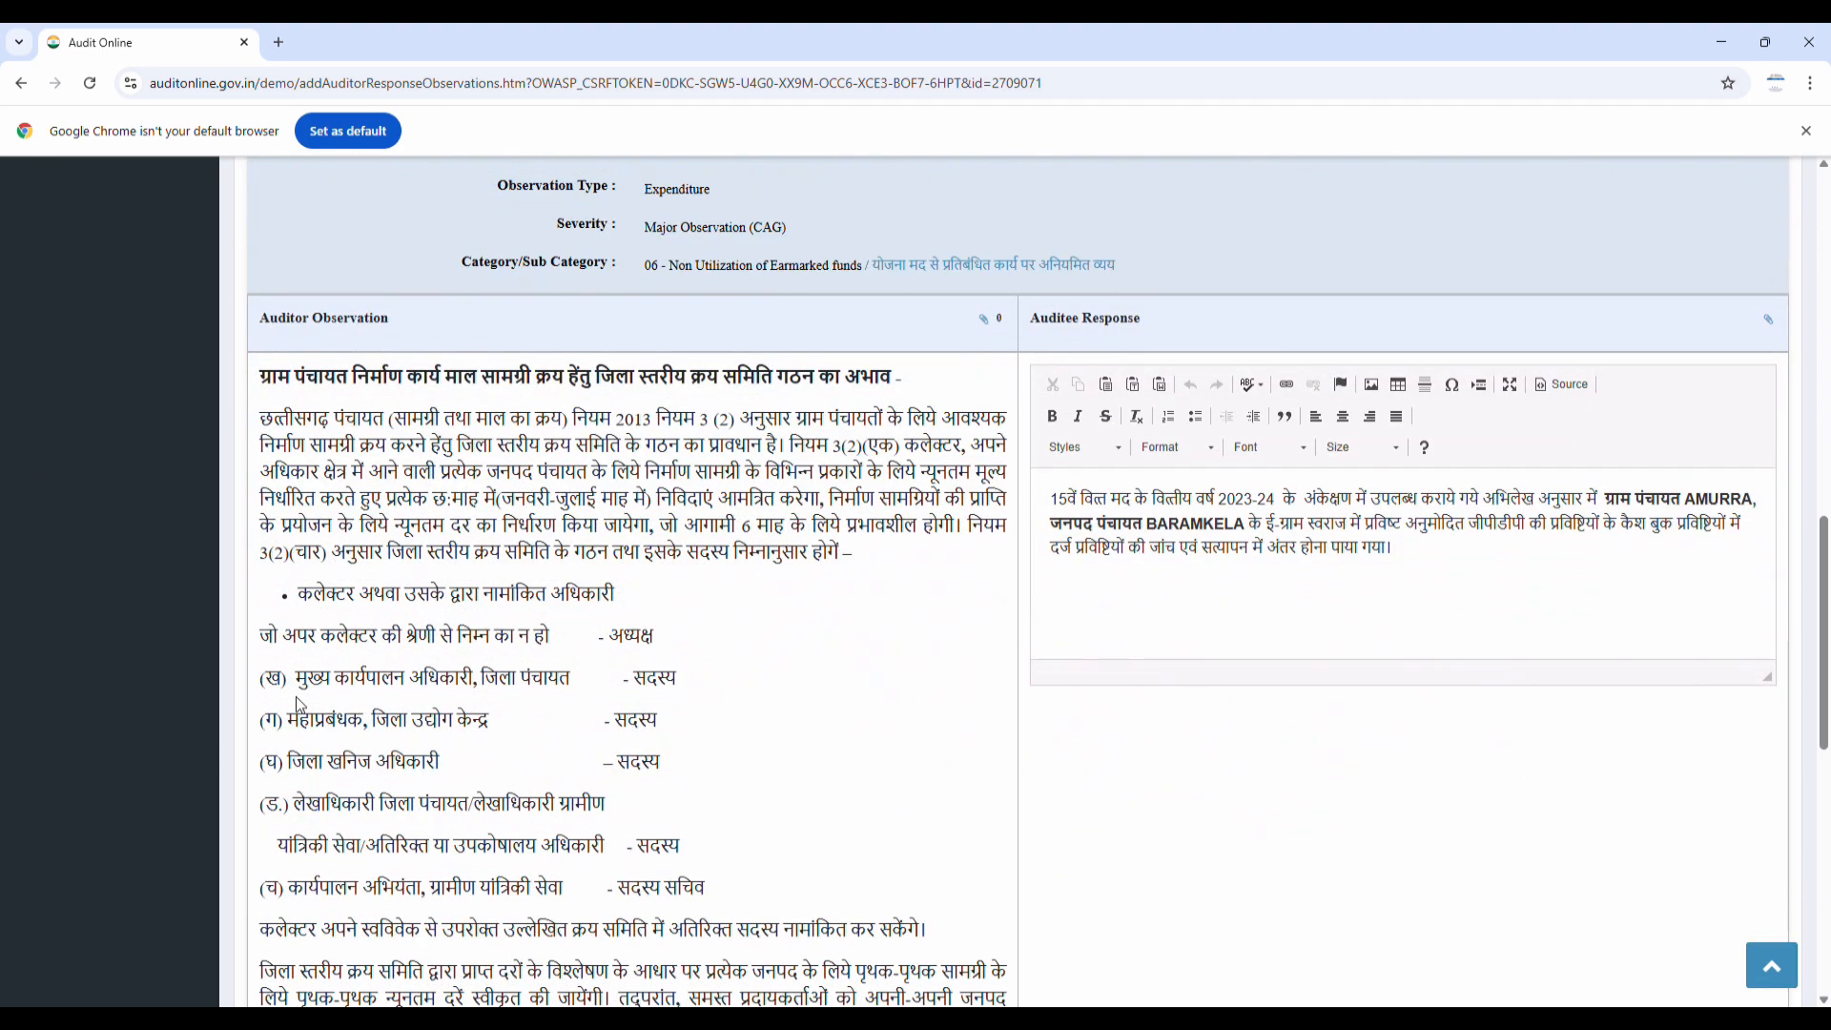
click(1395, 570)
drag(1064, 505, 1460, 620)
key(Delete)
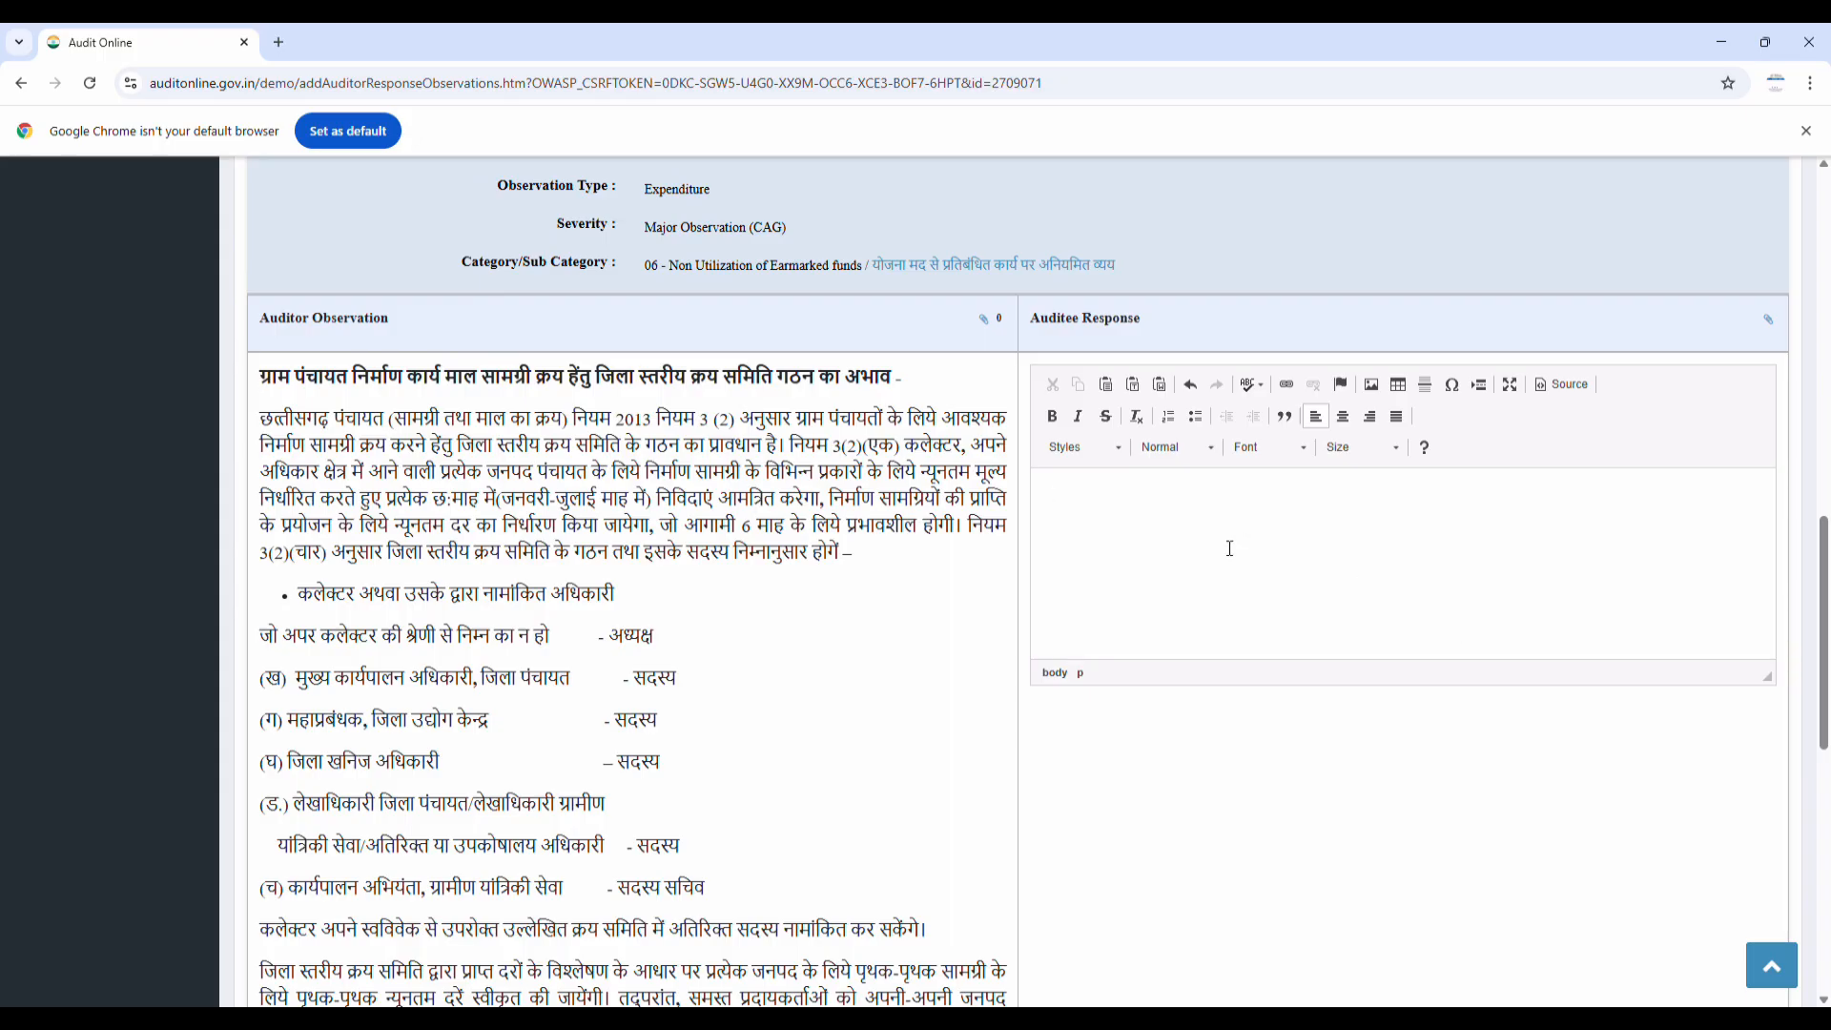
key(ctrl+v)
scroll(901, 407, down, 10)
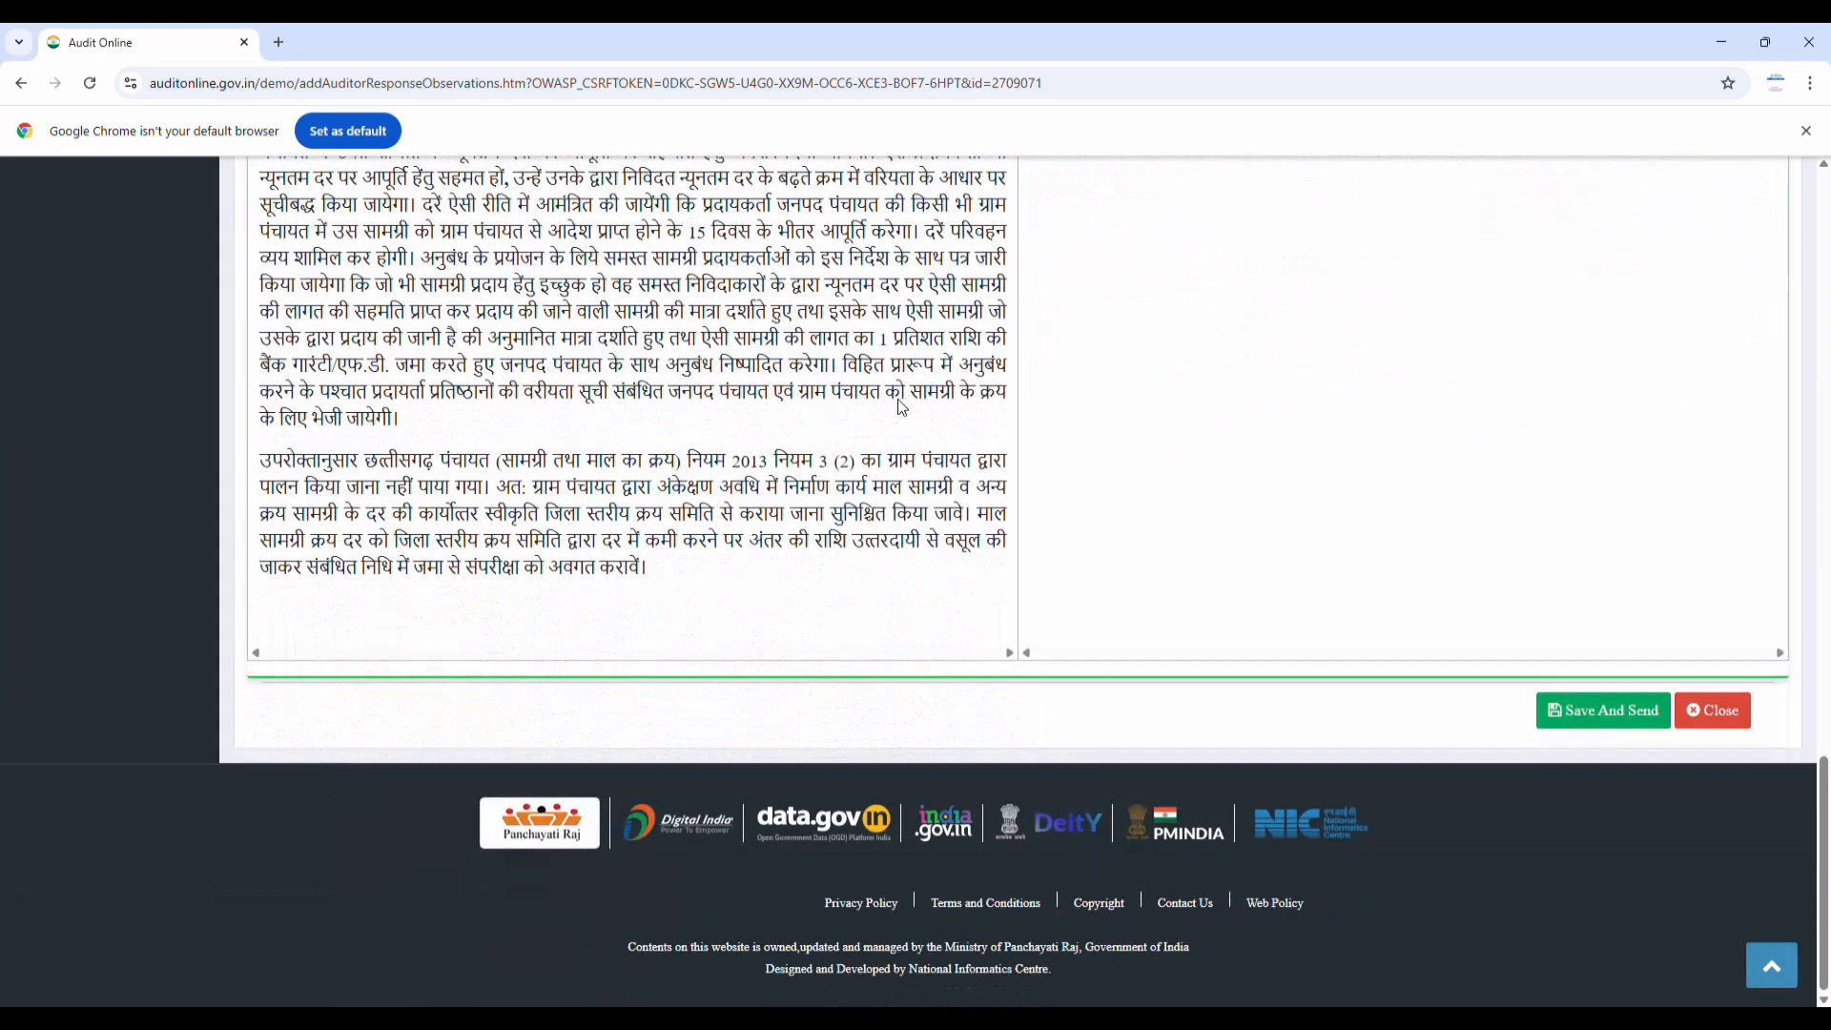
click(1586, 718)
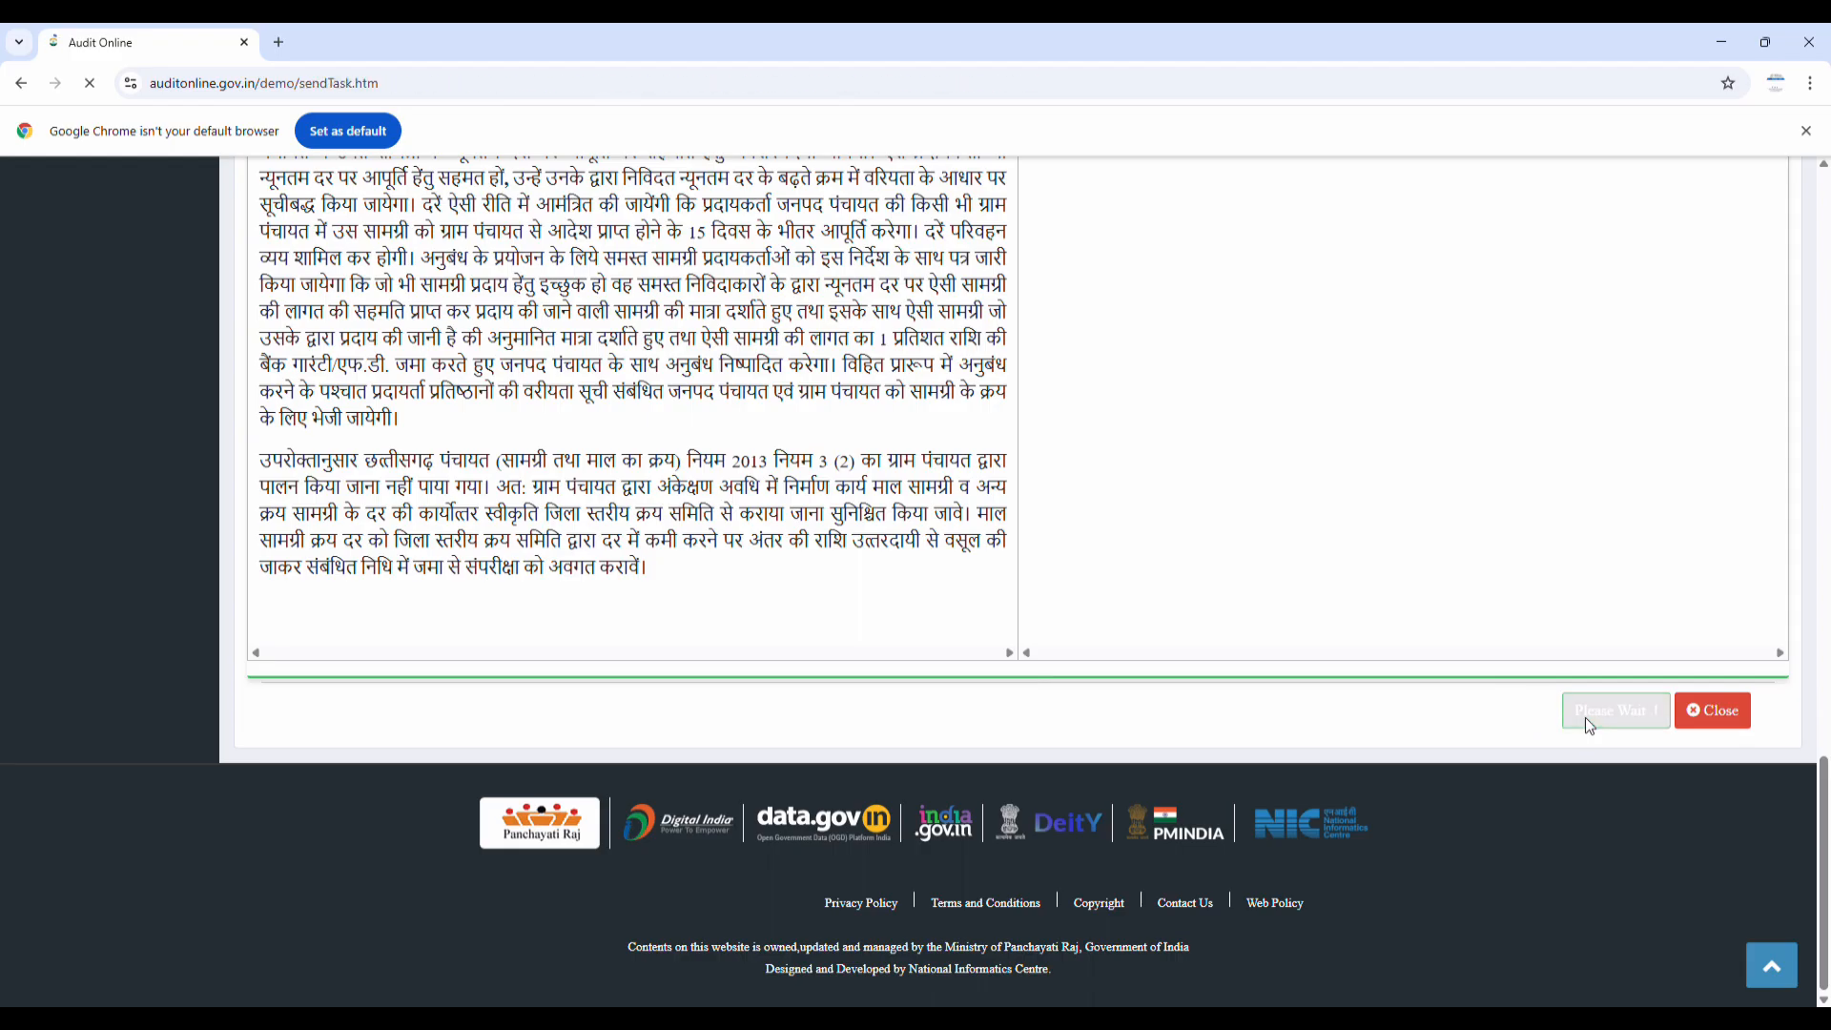
Address the verification task to the Deputy Director and send it
scroll(1434, 550, up, 10)
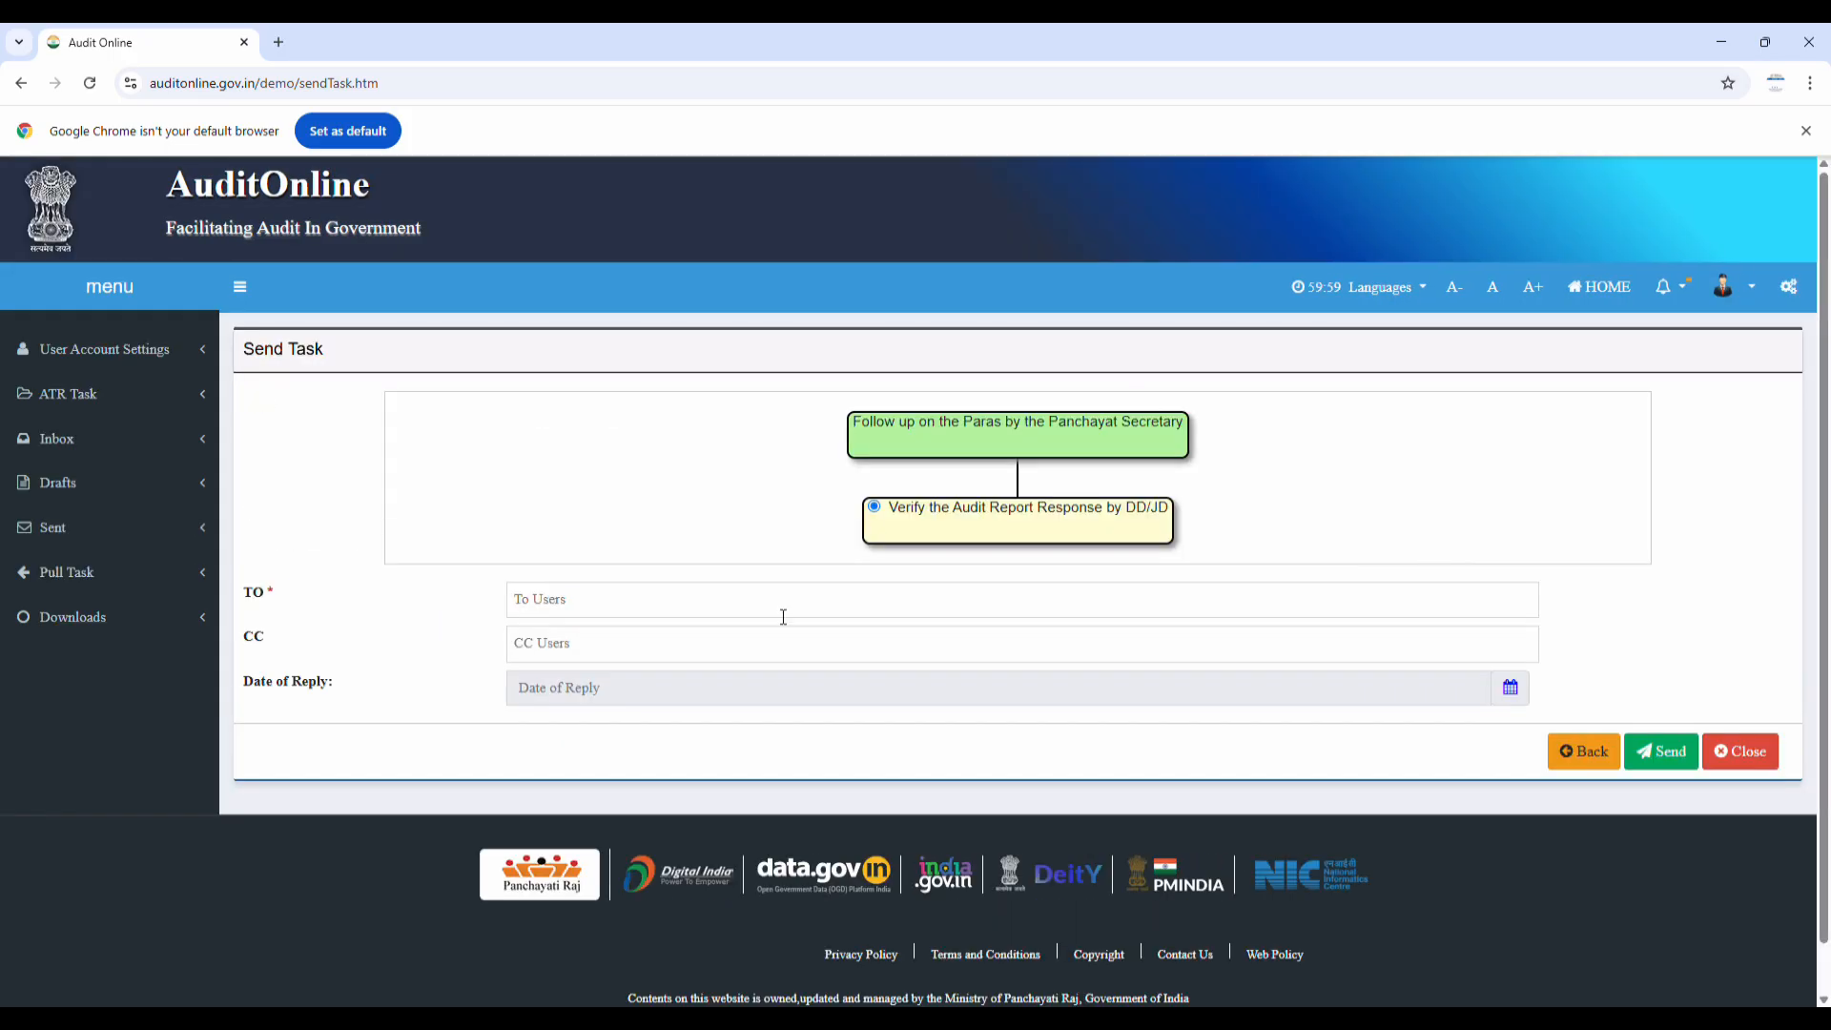
click(784, 606)
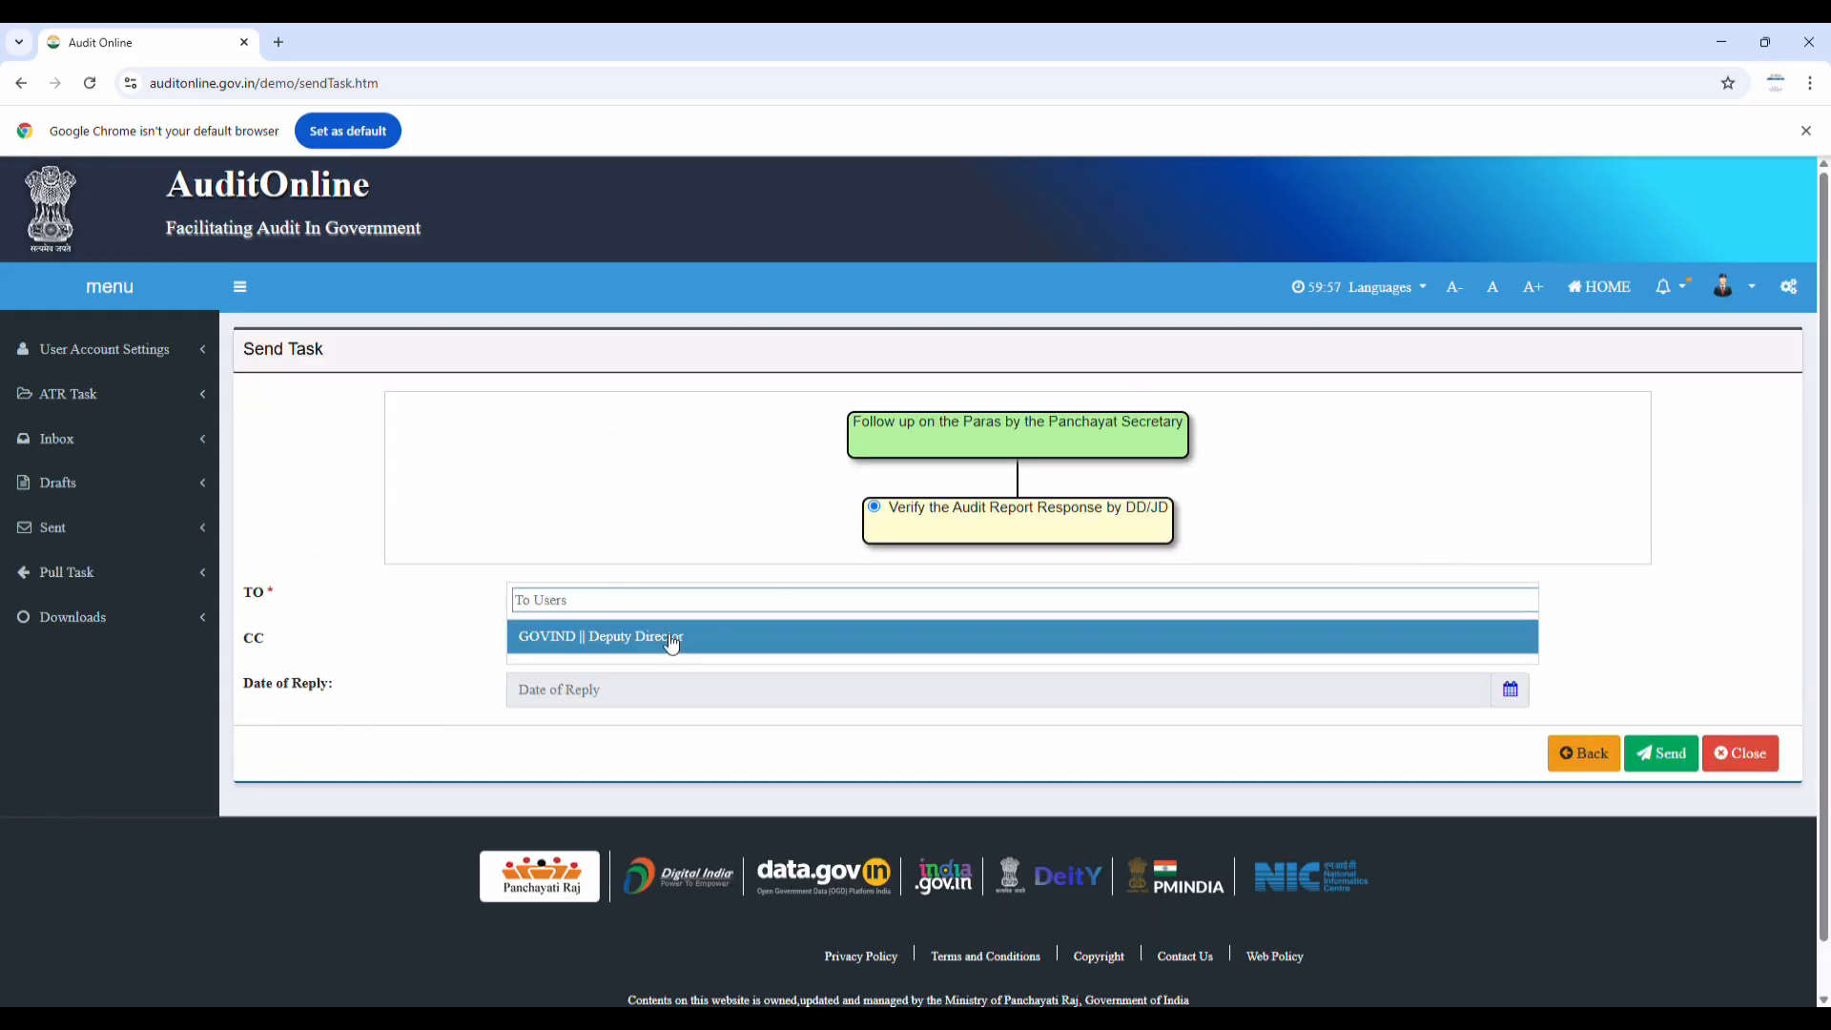
click(672, 639)
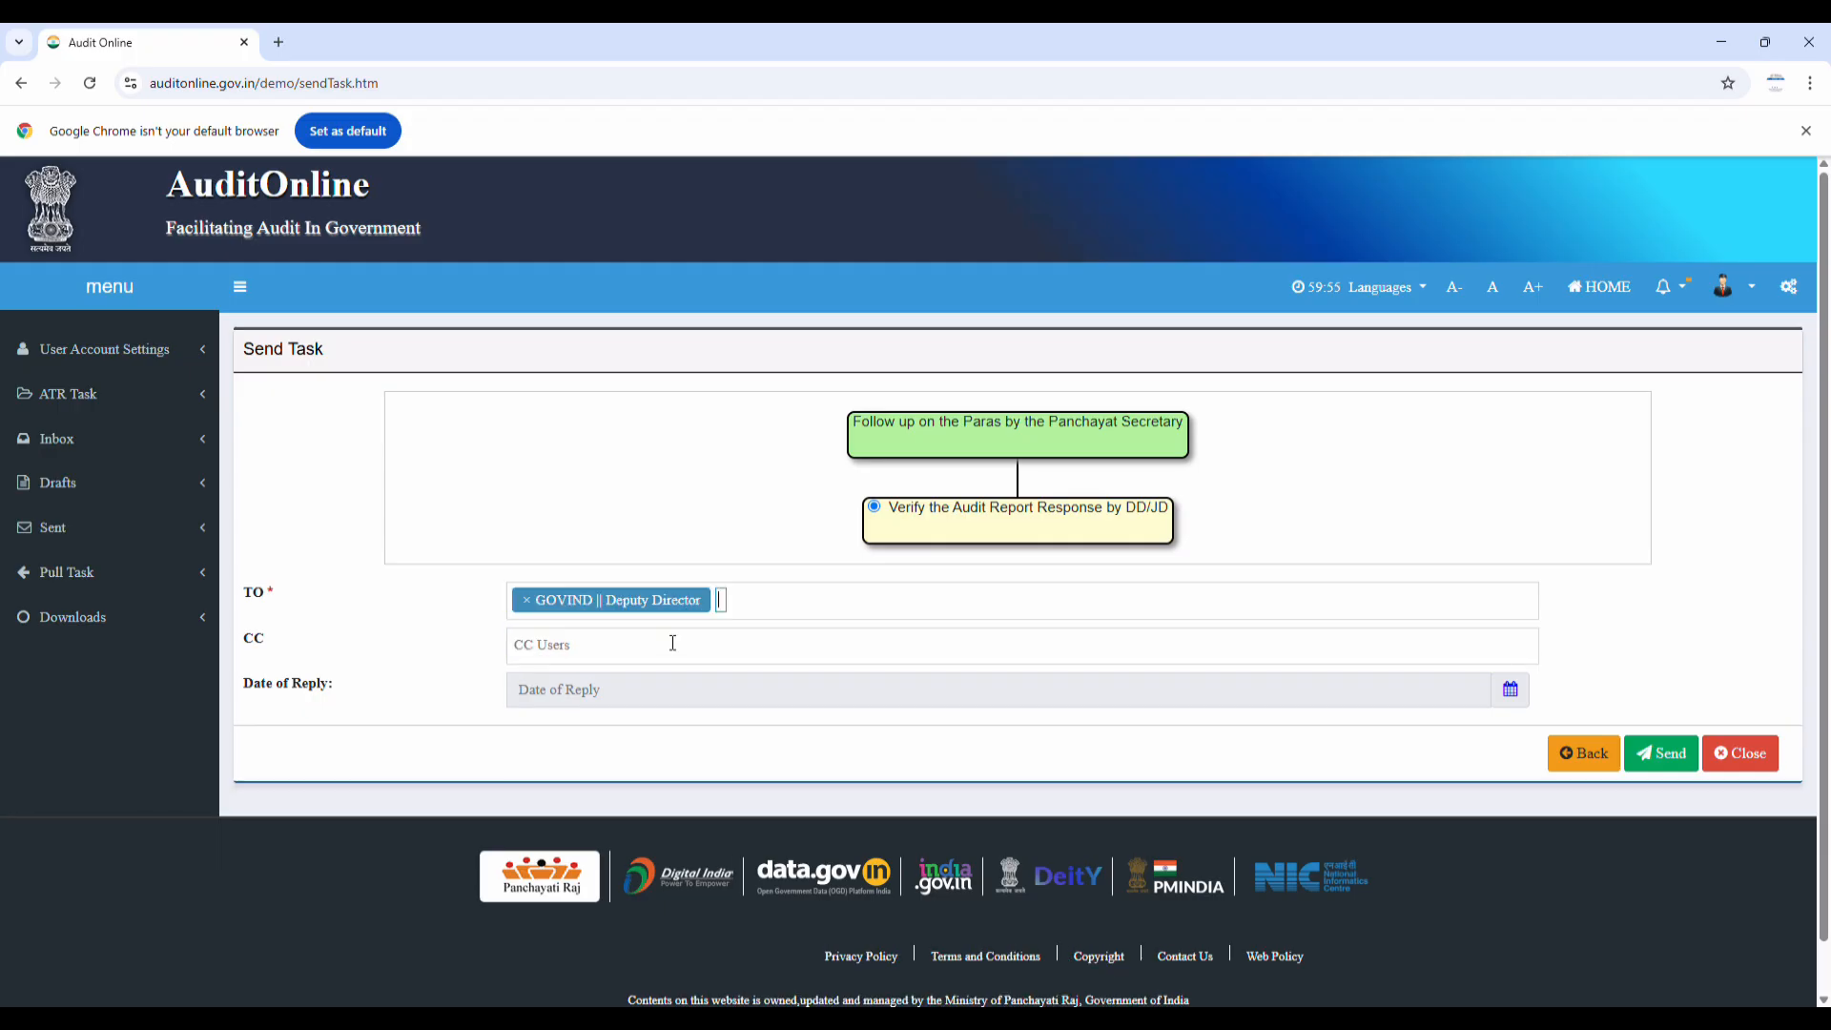
click(1655, 754)
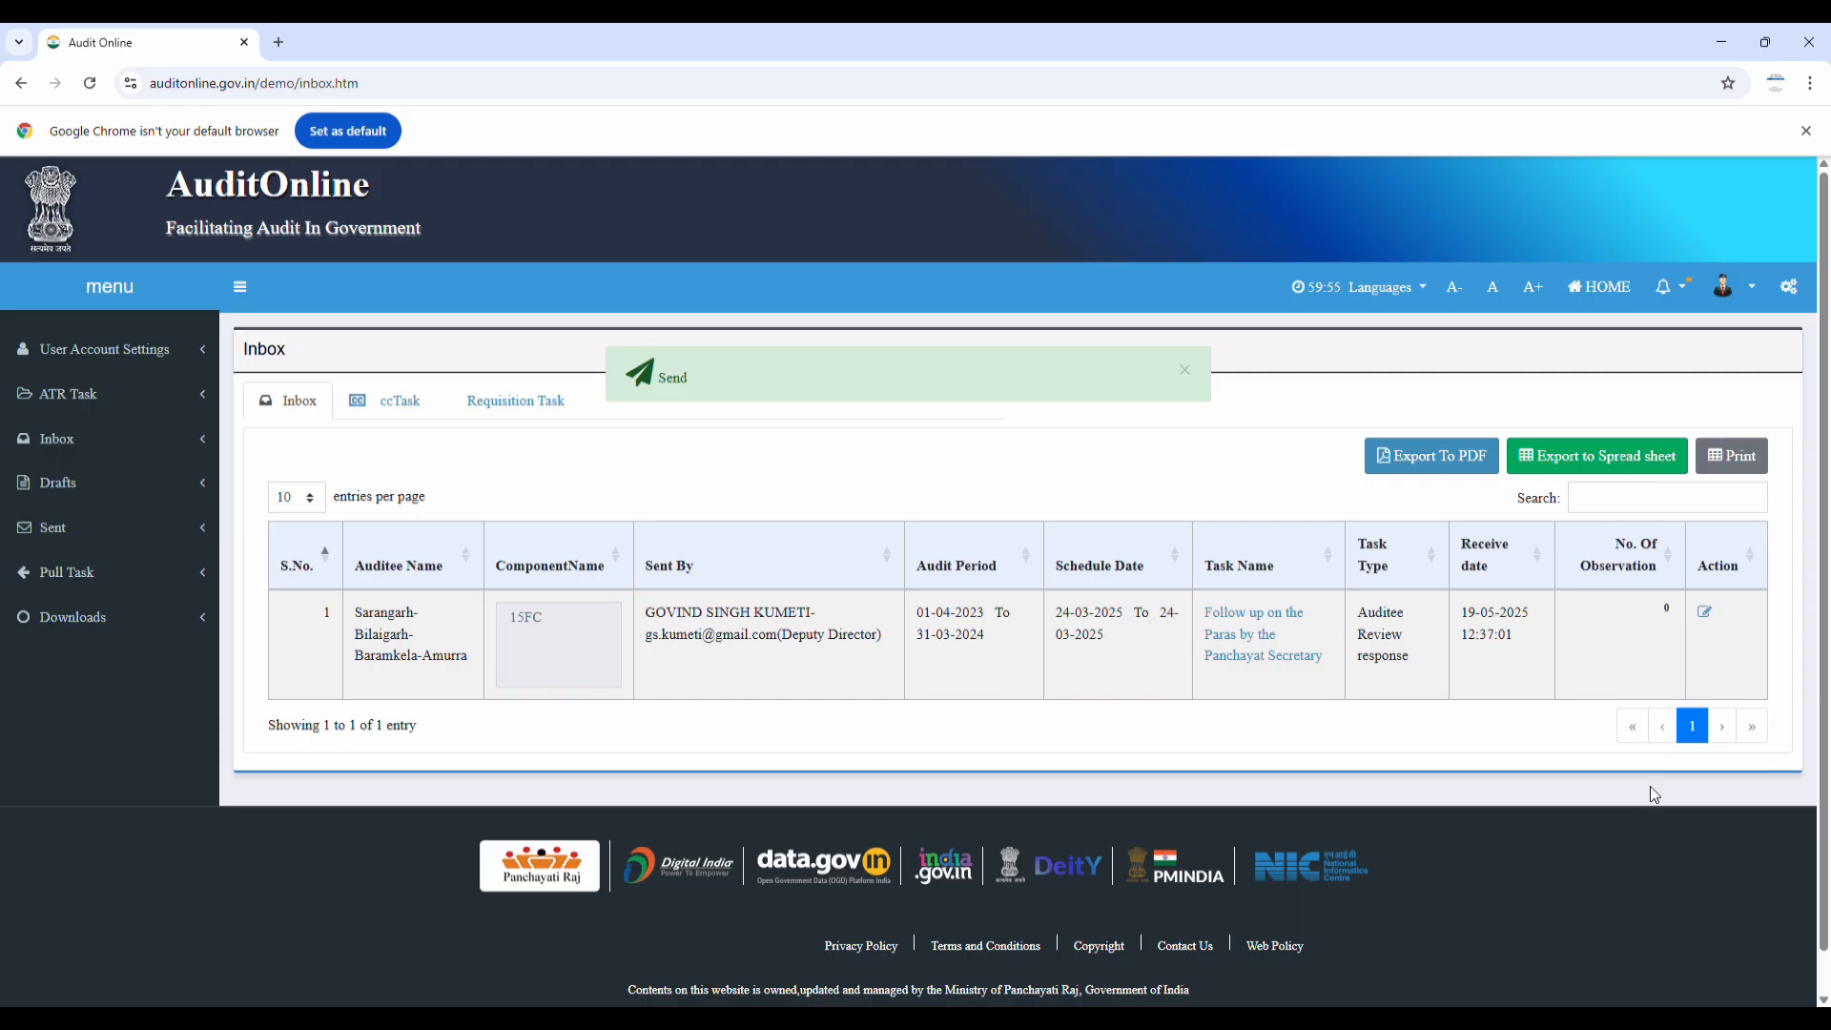
Log out and sign back in as the Deputy Director
click(1747, 290)
click(1726, 540)
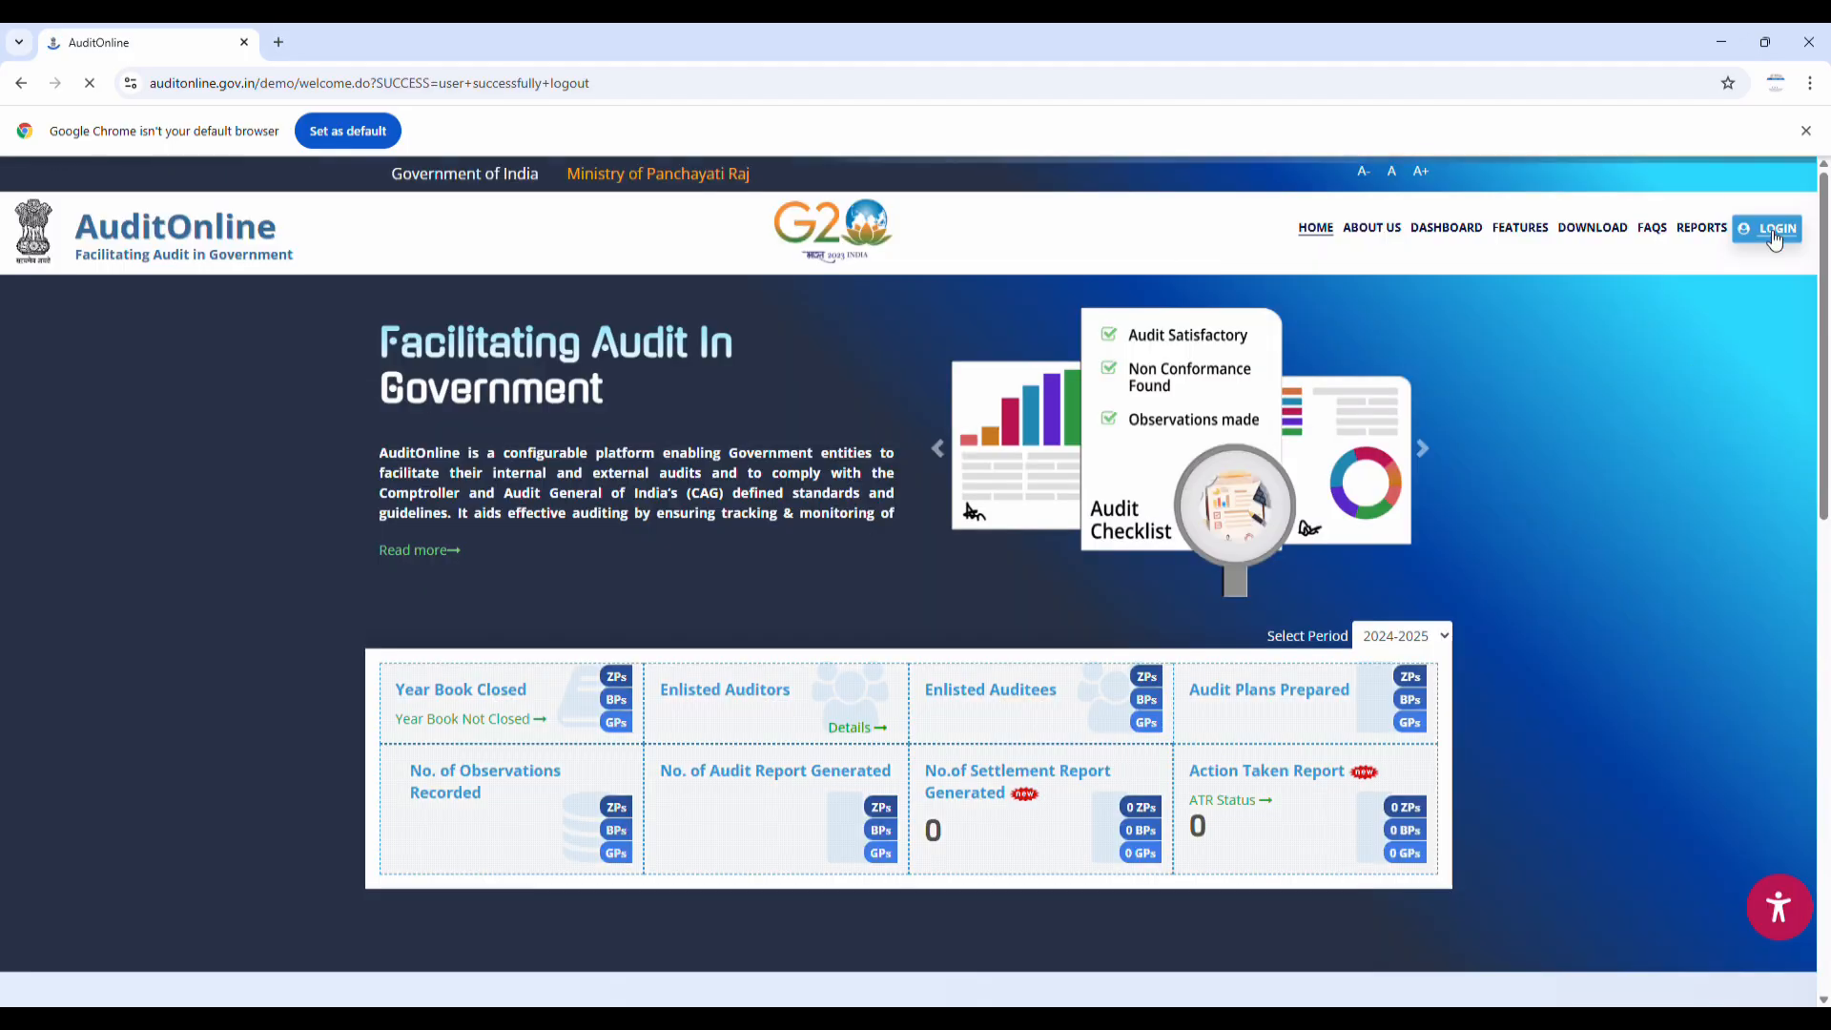
click(1770, 231)
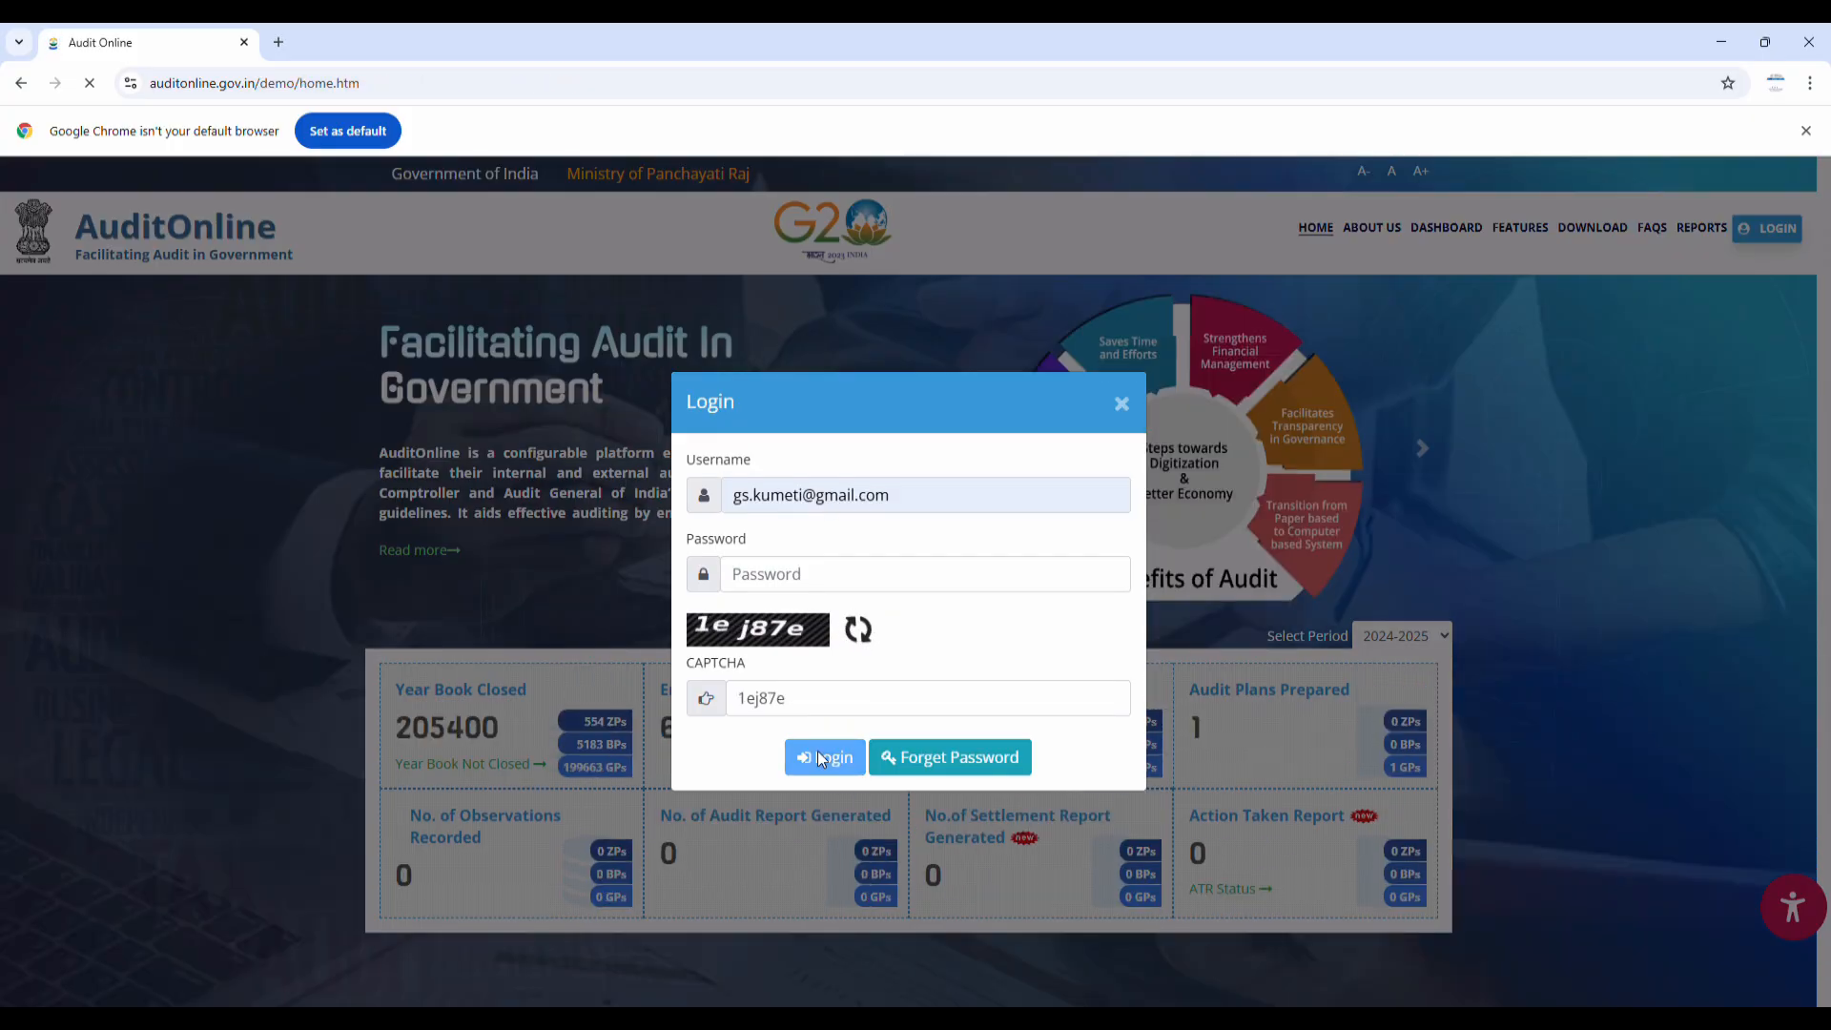
click(818, 759)
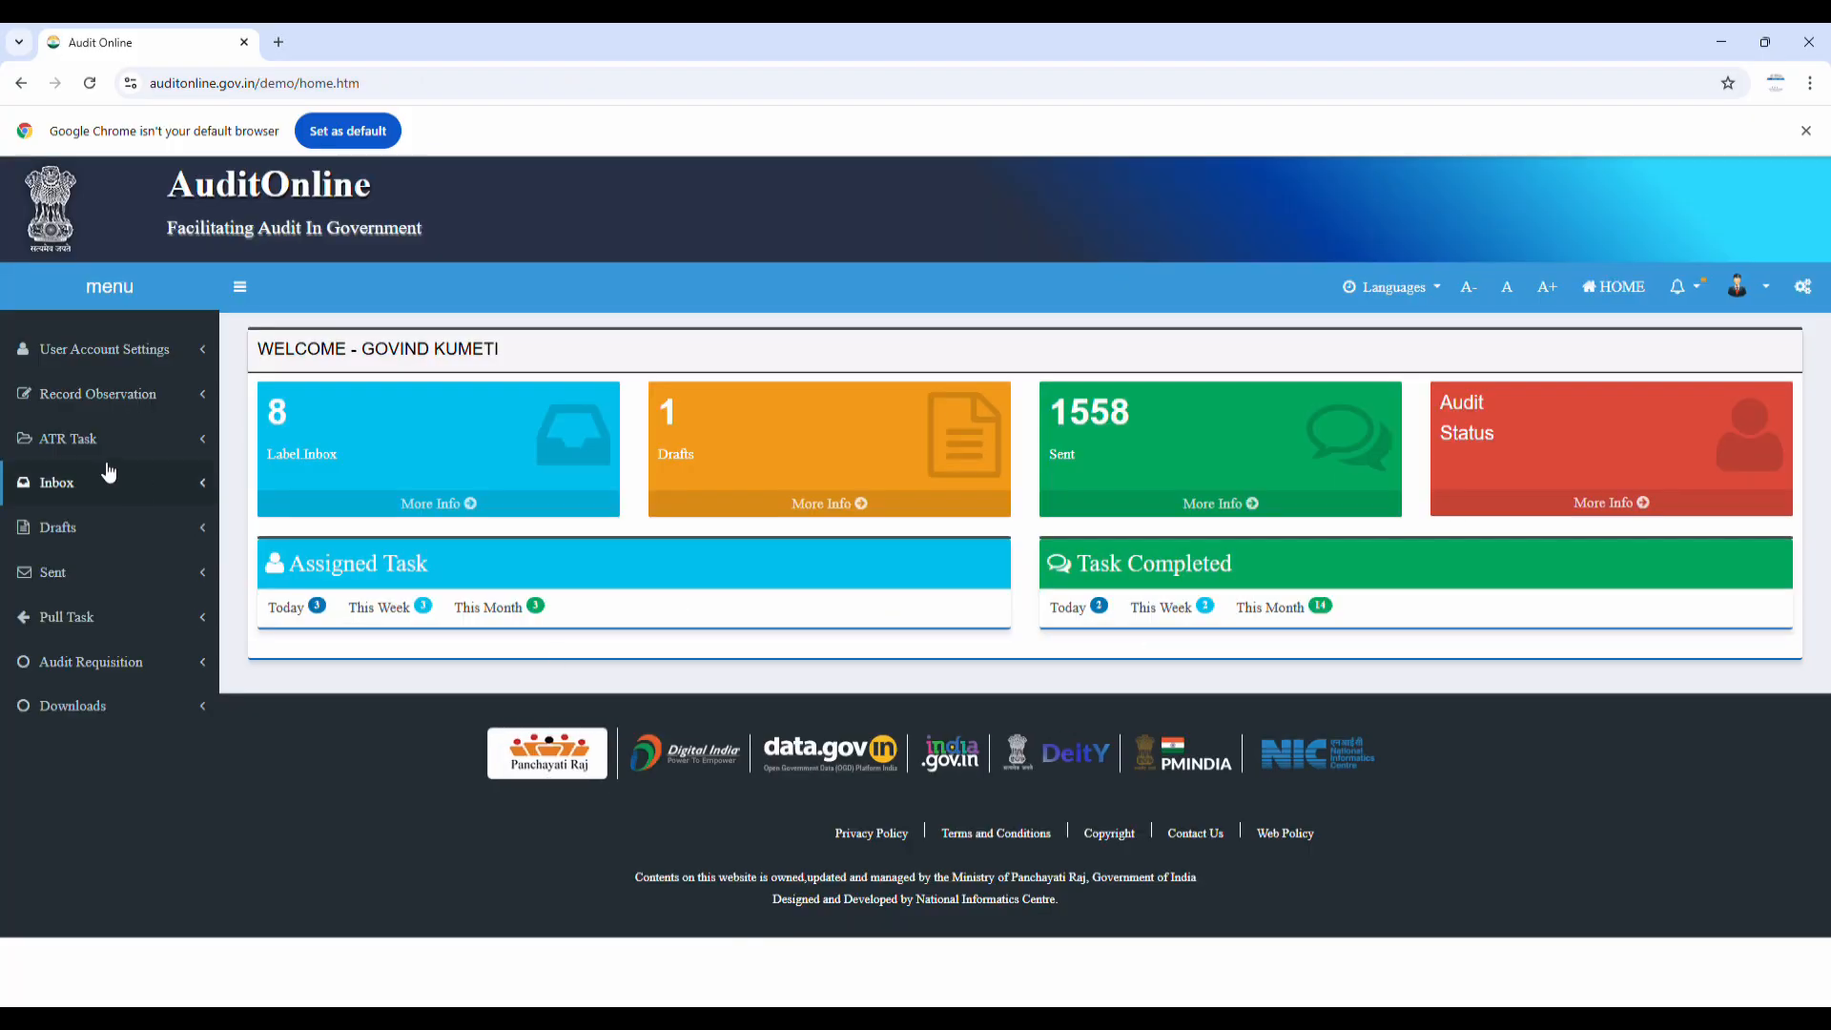
In the Inbox, compare the Amurra rows and open row 6's 'Verify the Audit Report Response by DD/JD' task
click(43, 482)
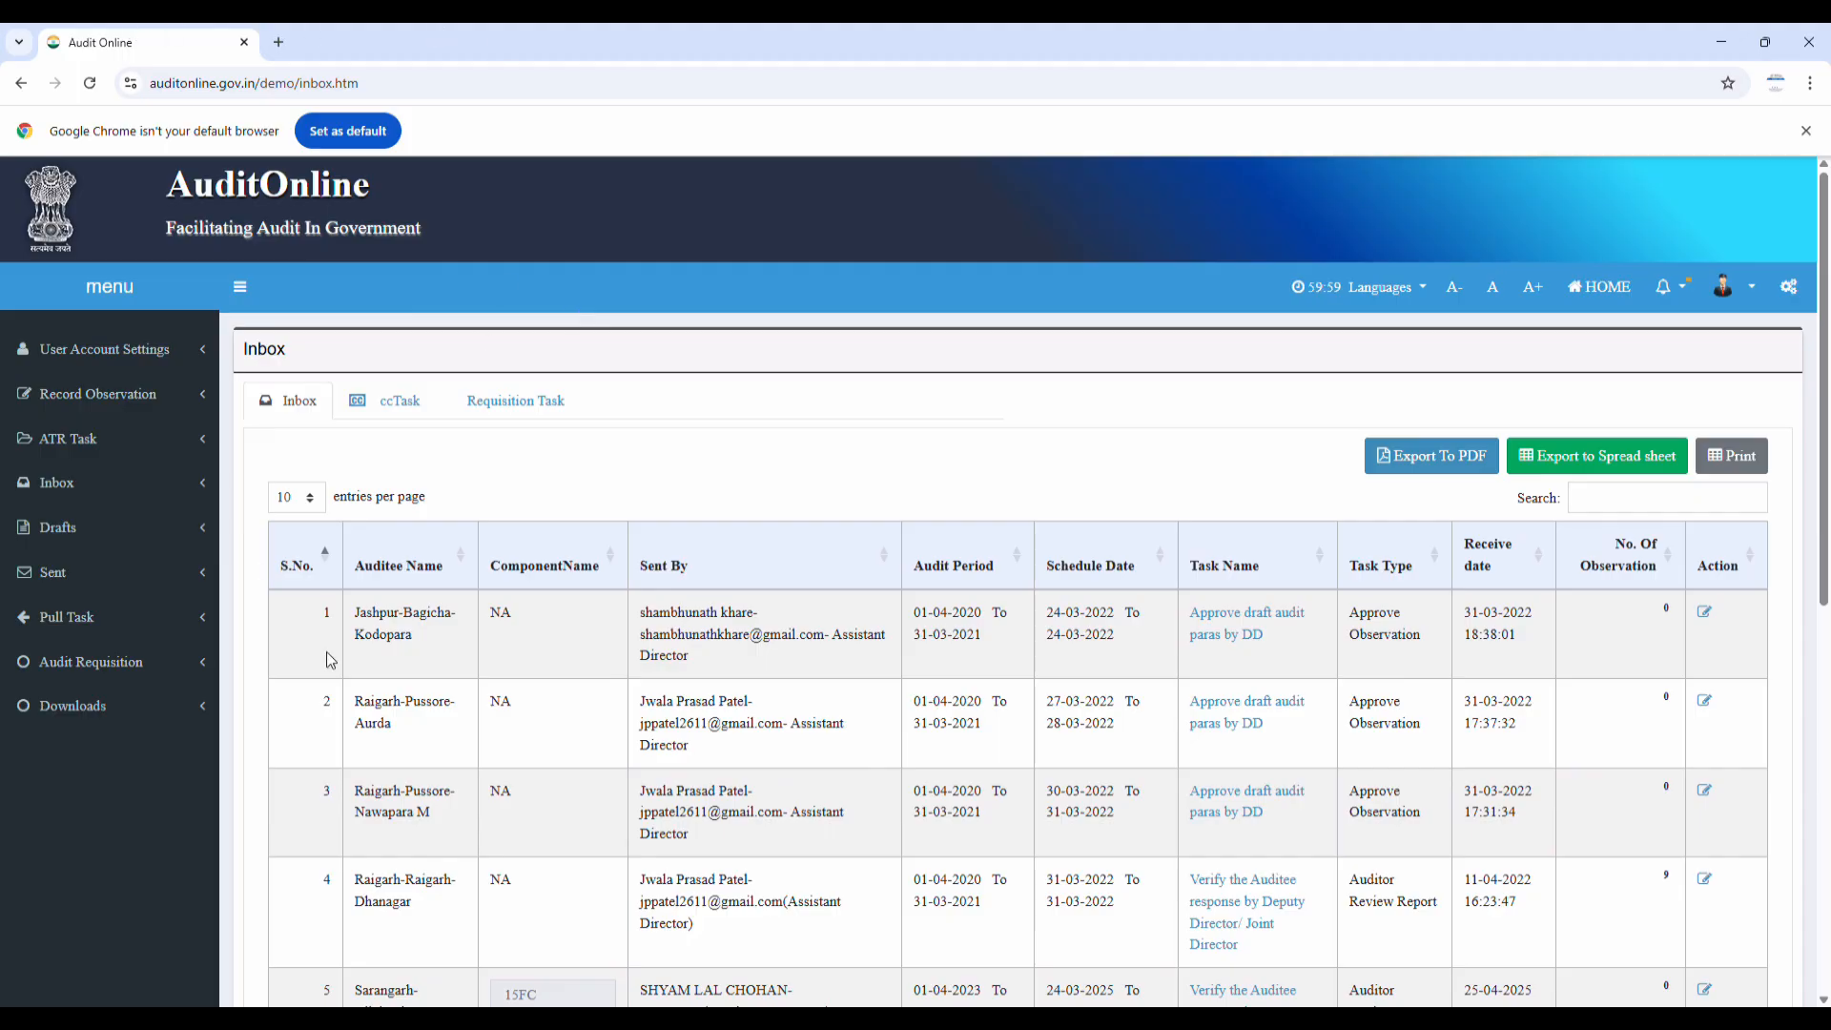
scroll(395, 667, down, 4)
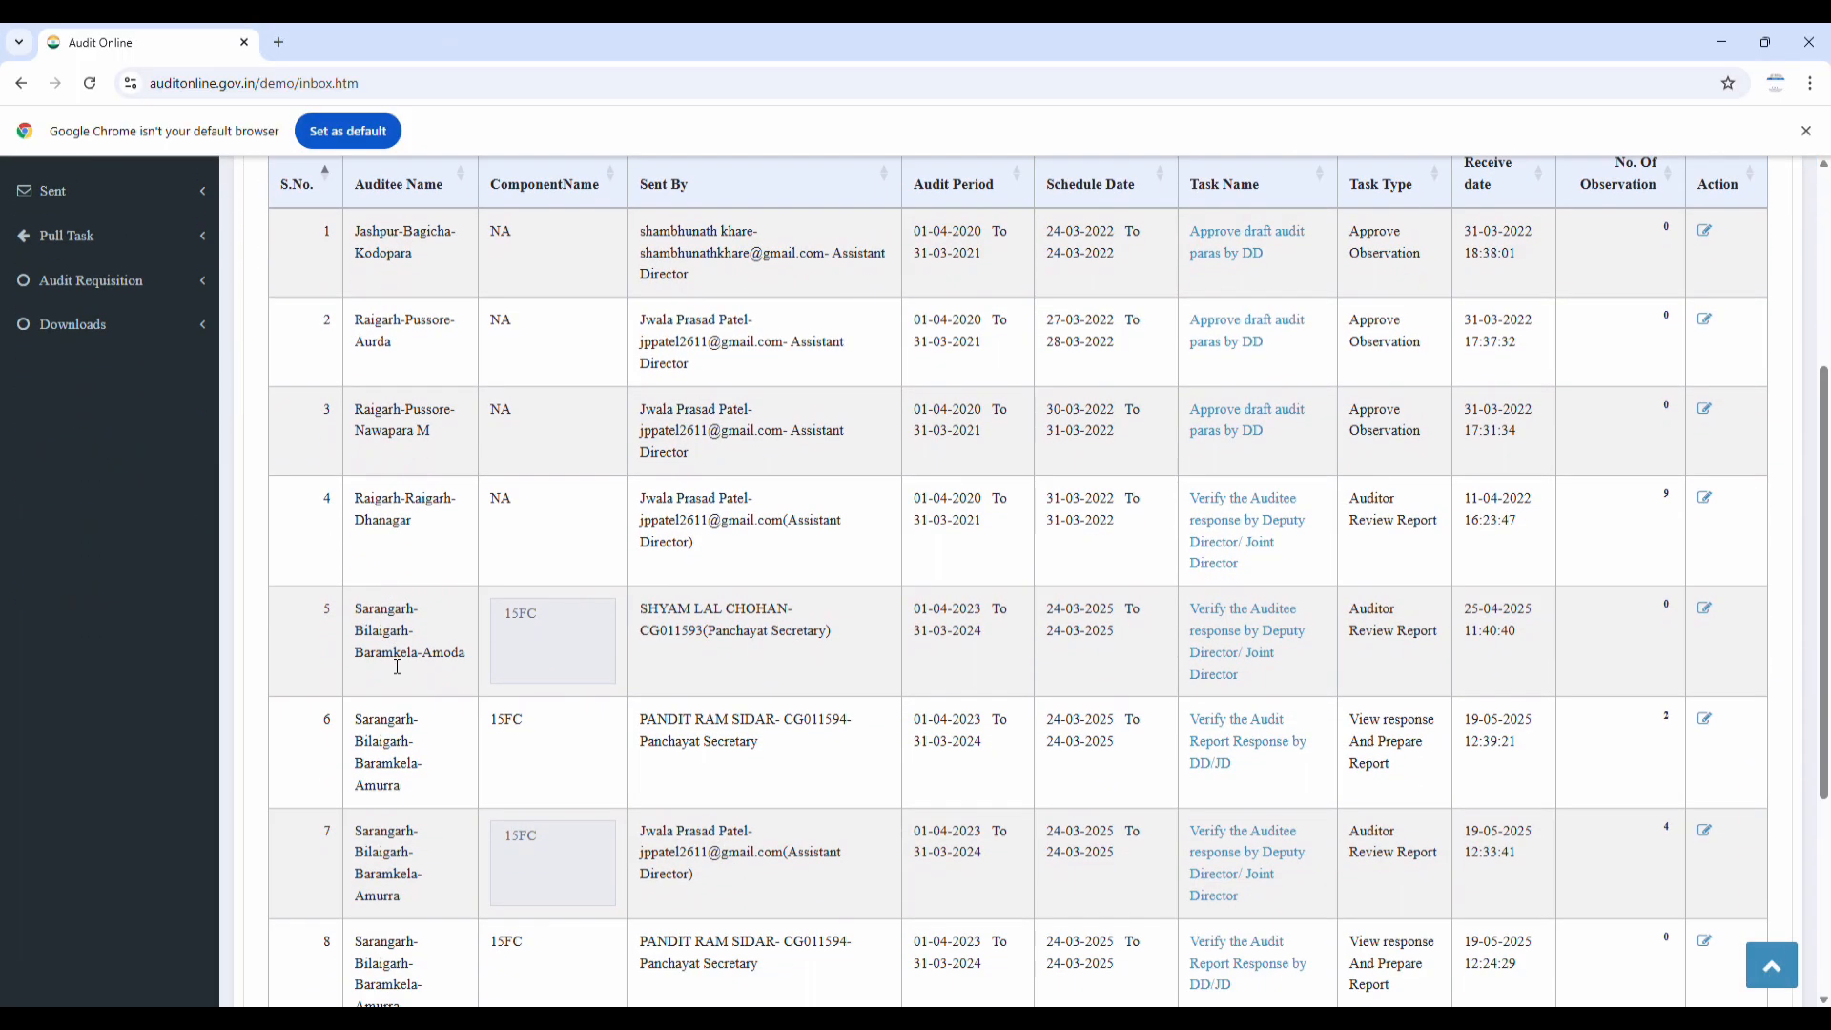
scroll(396, 666, down, 2)
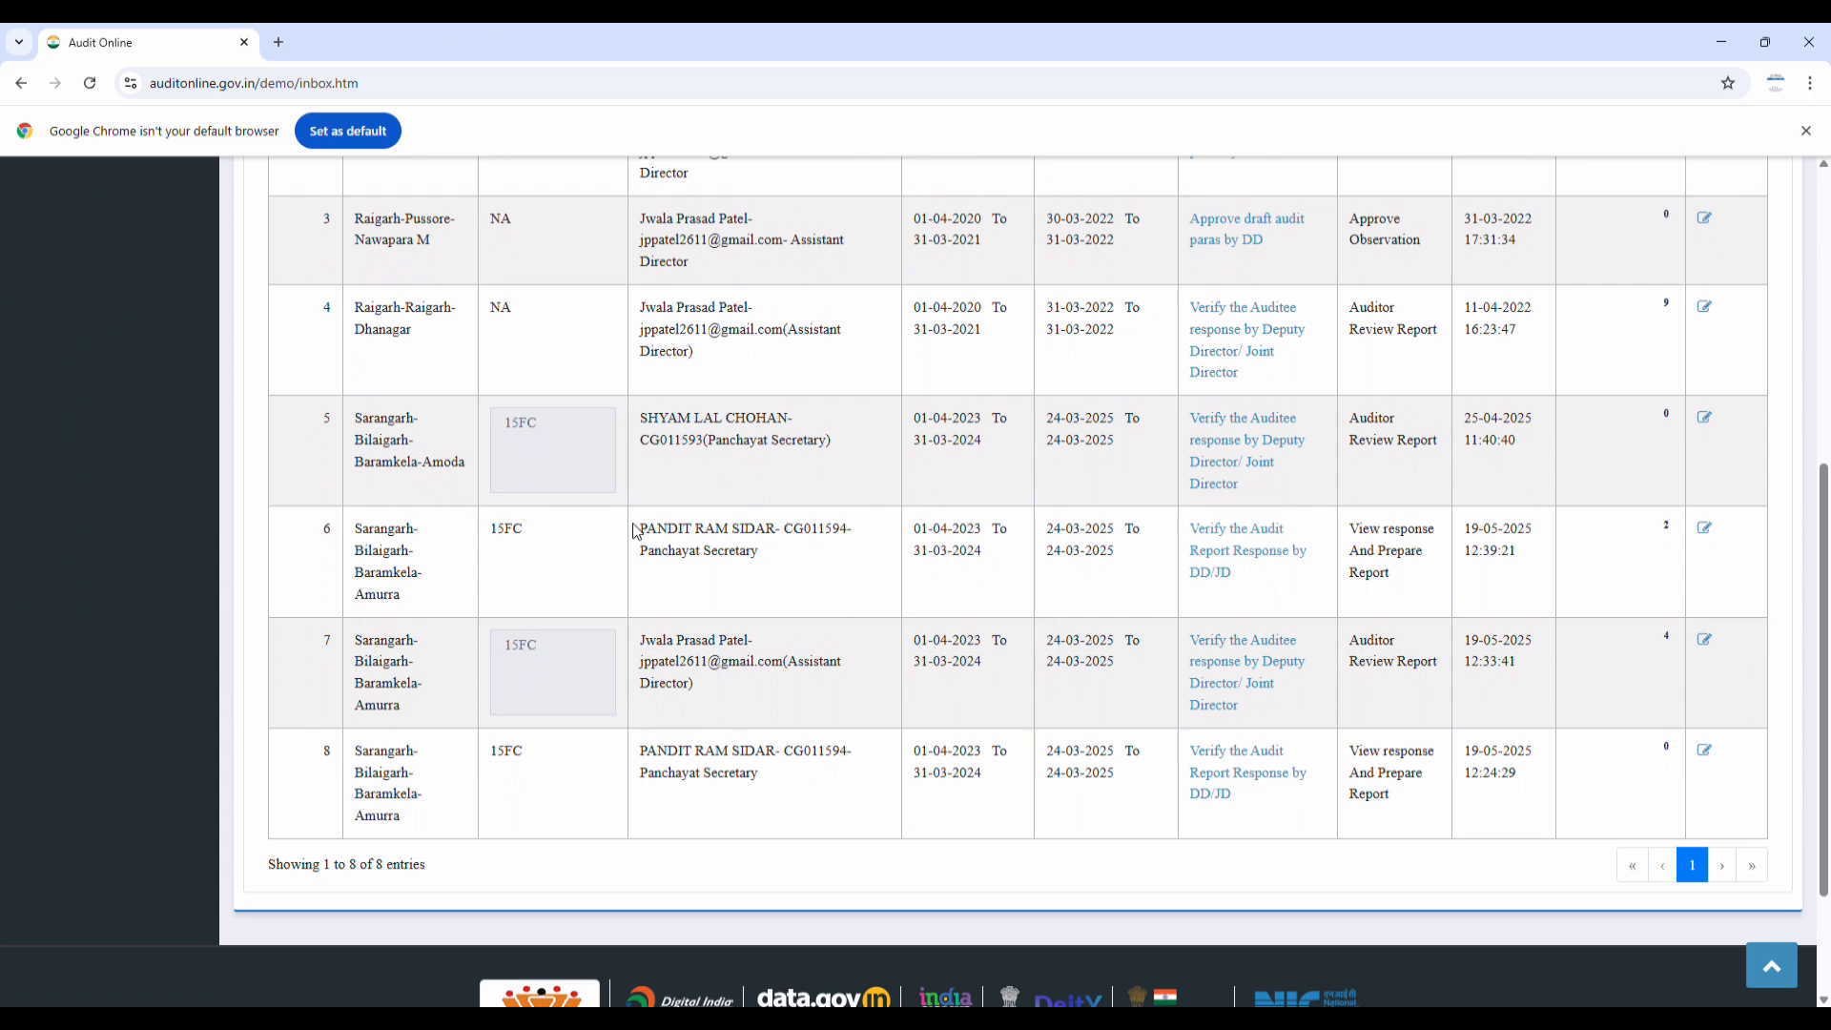
drag(639, 526, 763, 581)
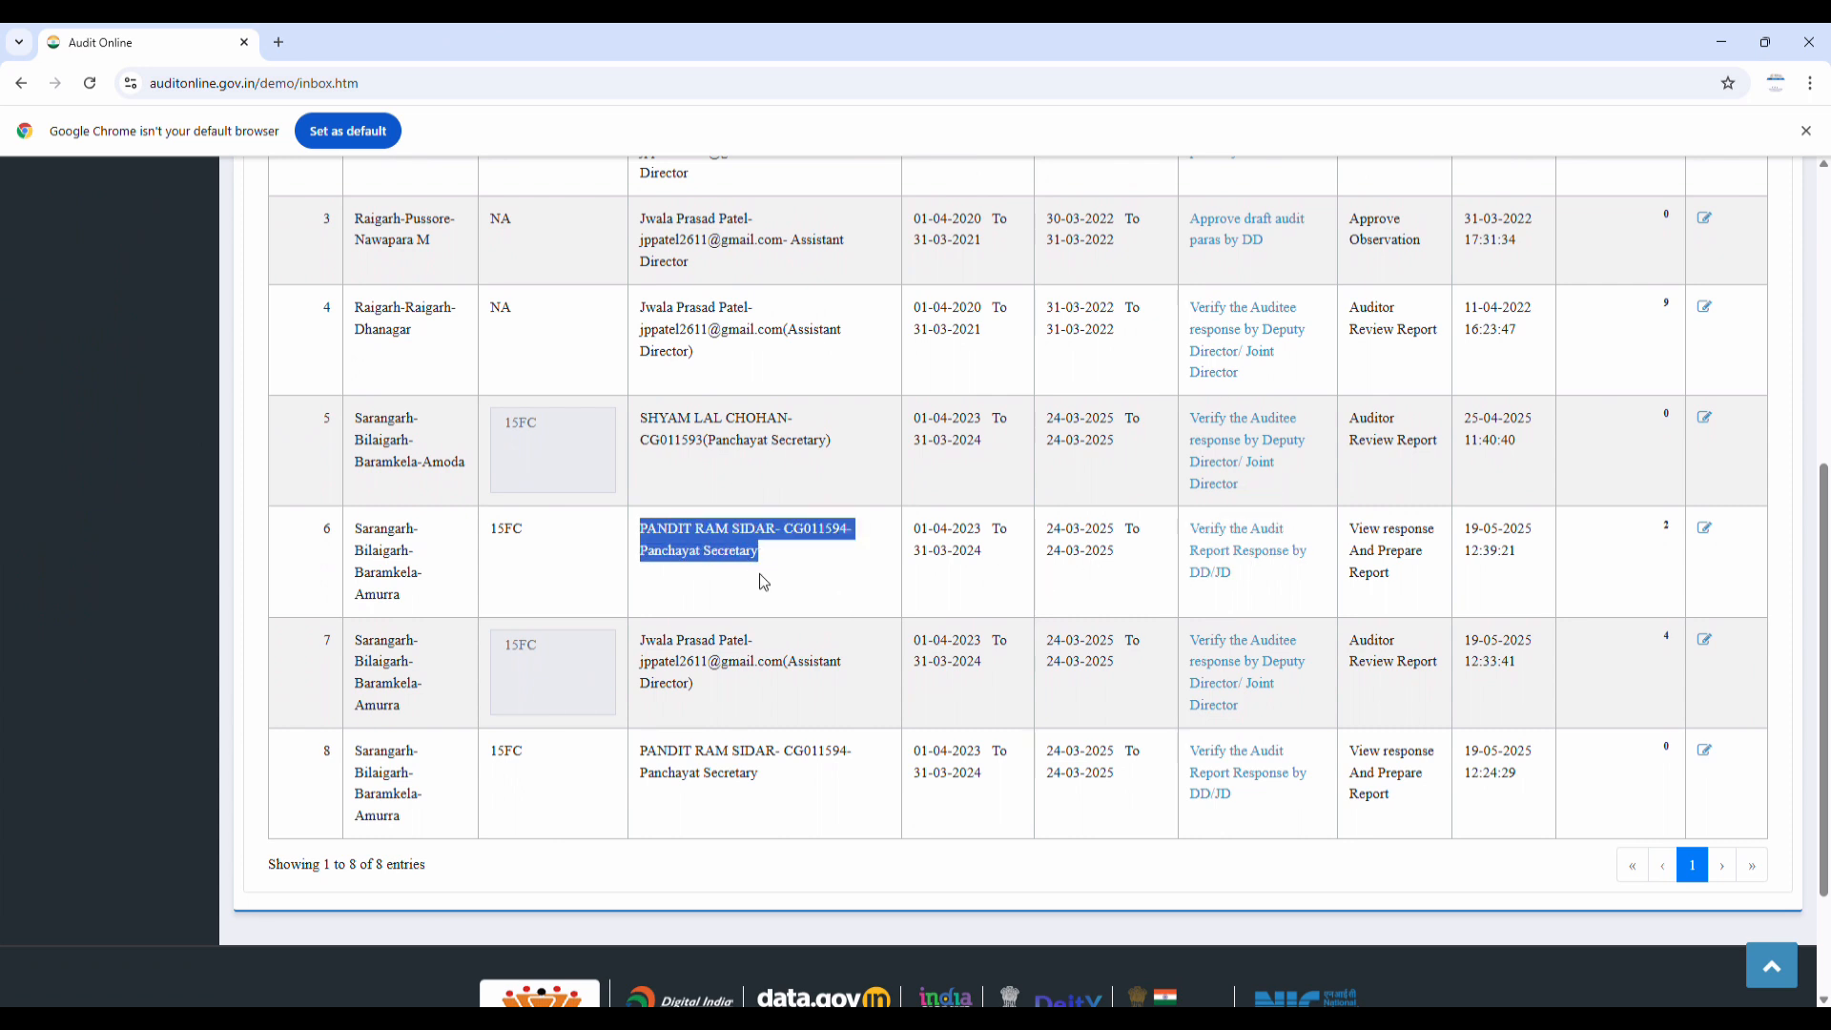
double_click(376, 601)
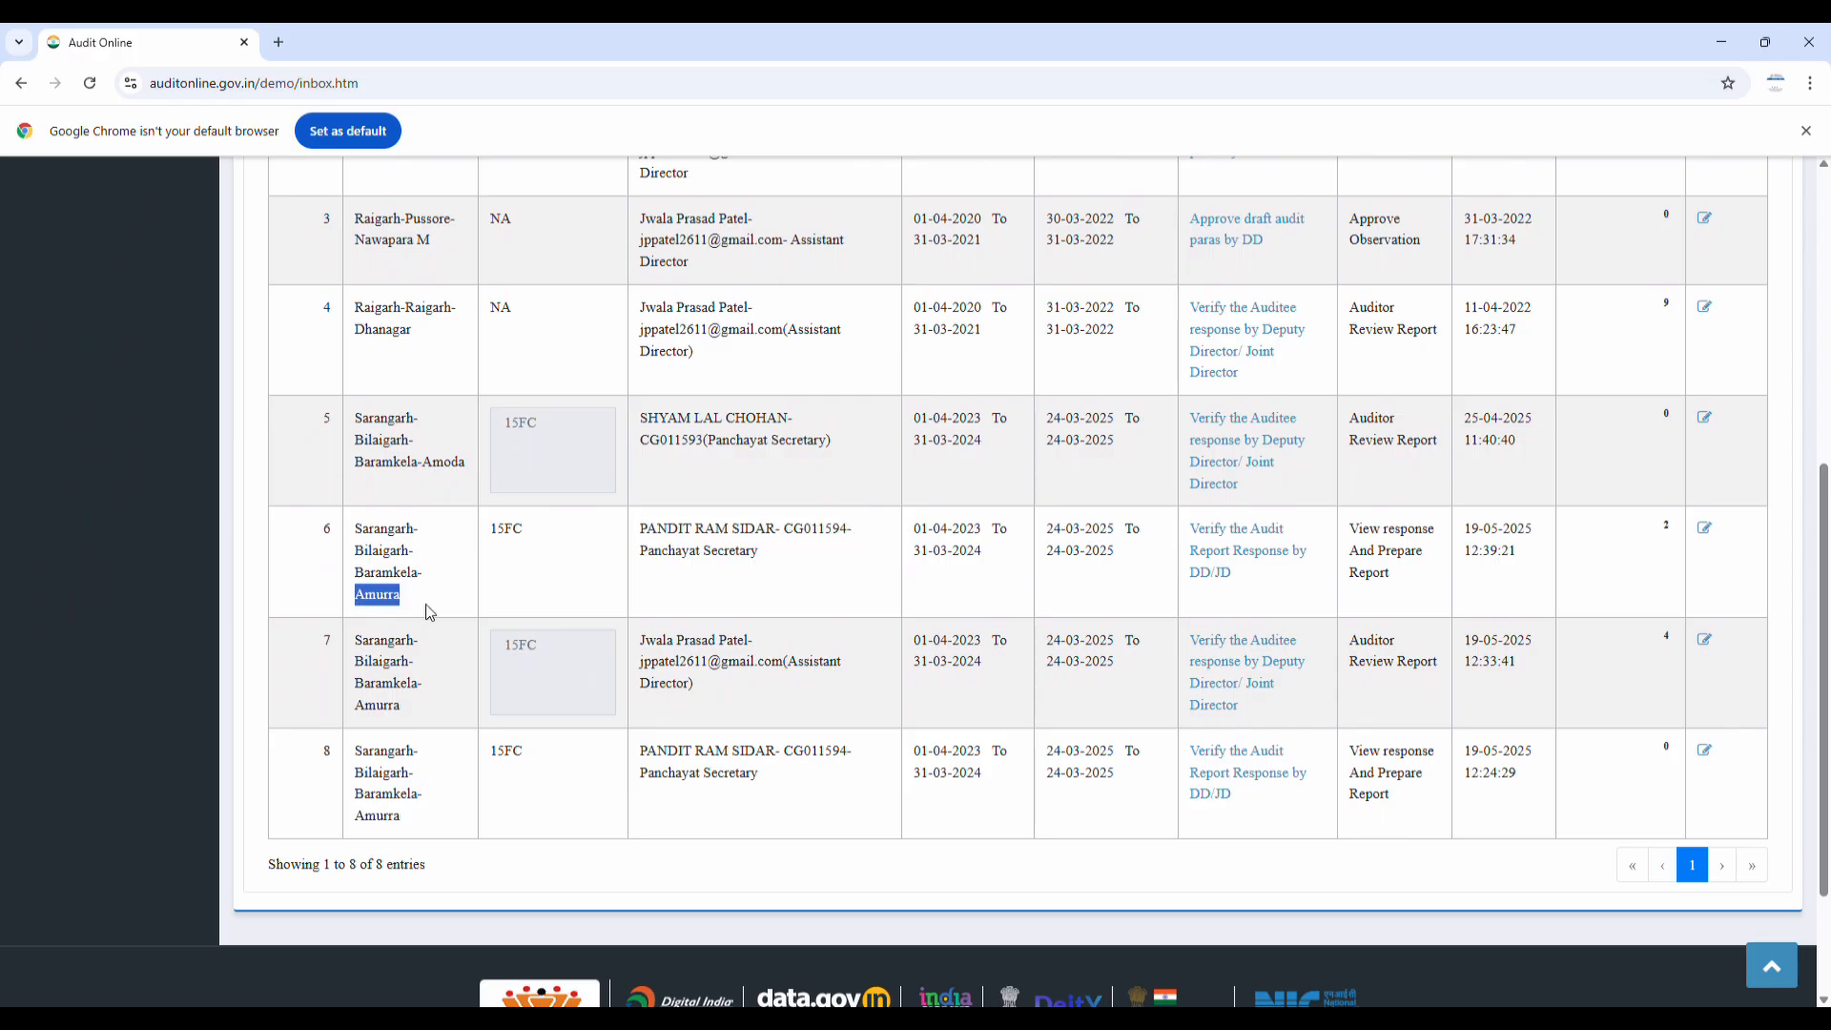
drag(357, 707, 427, 720)
drag(357, 817, 428, 828)
click(722, 775)
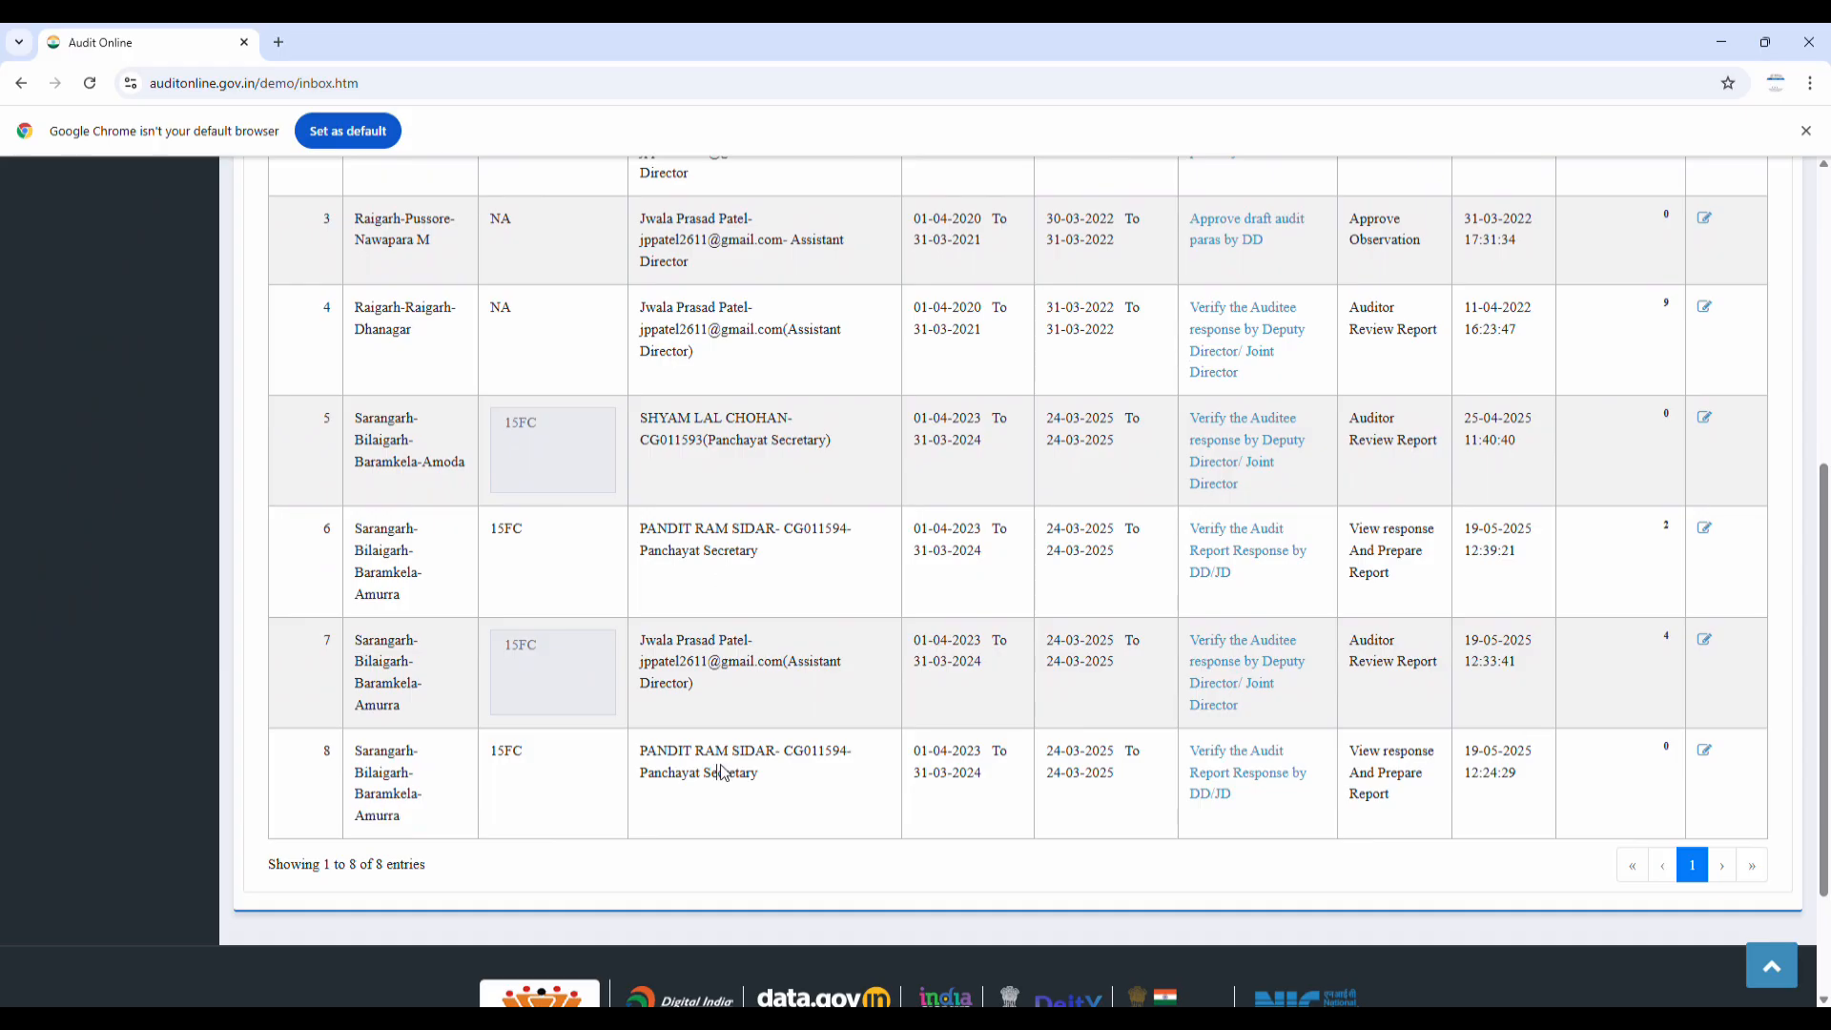
triple_click(650, 544)
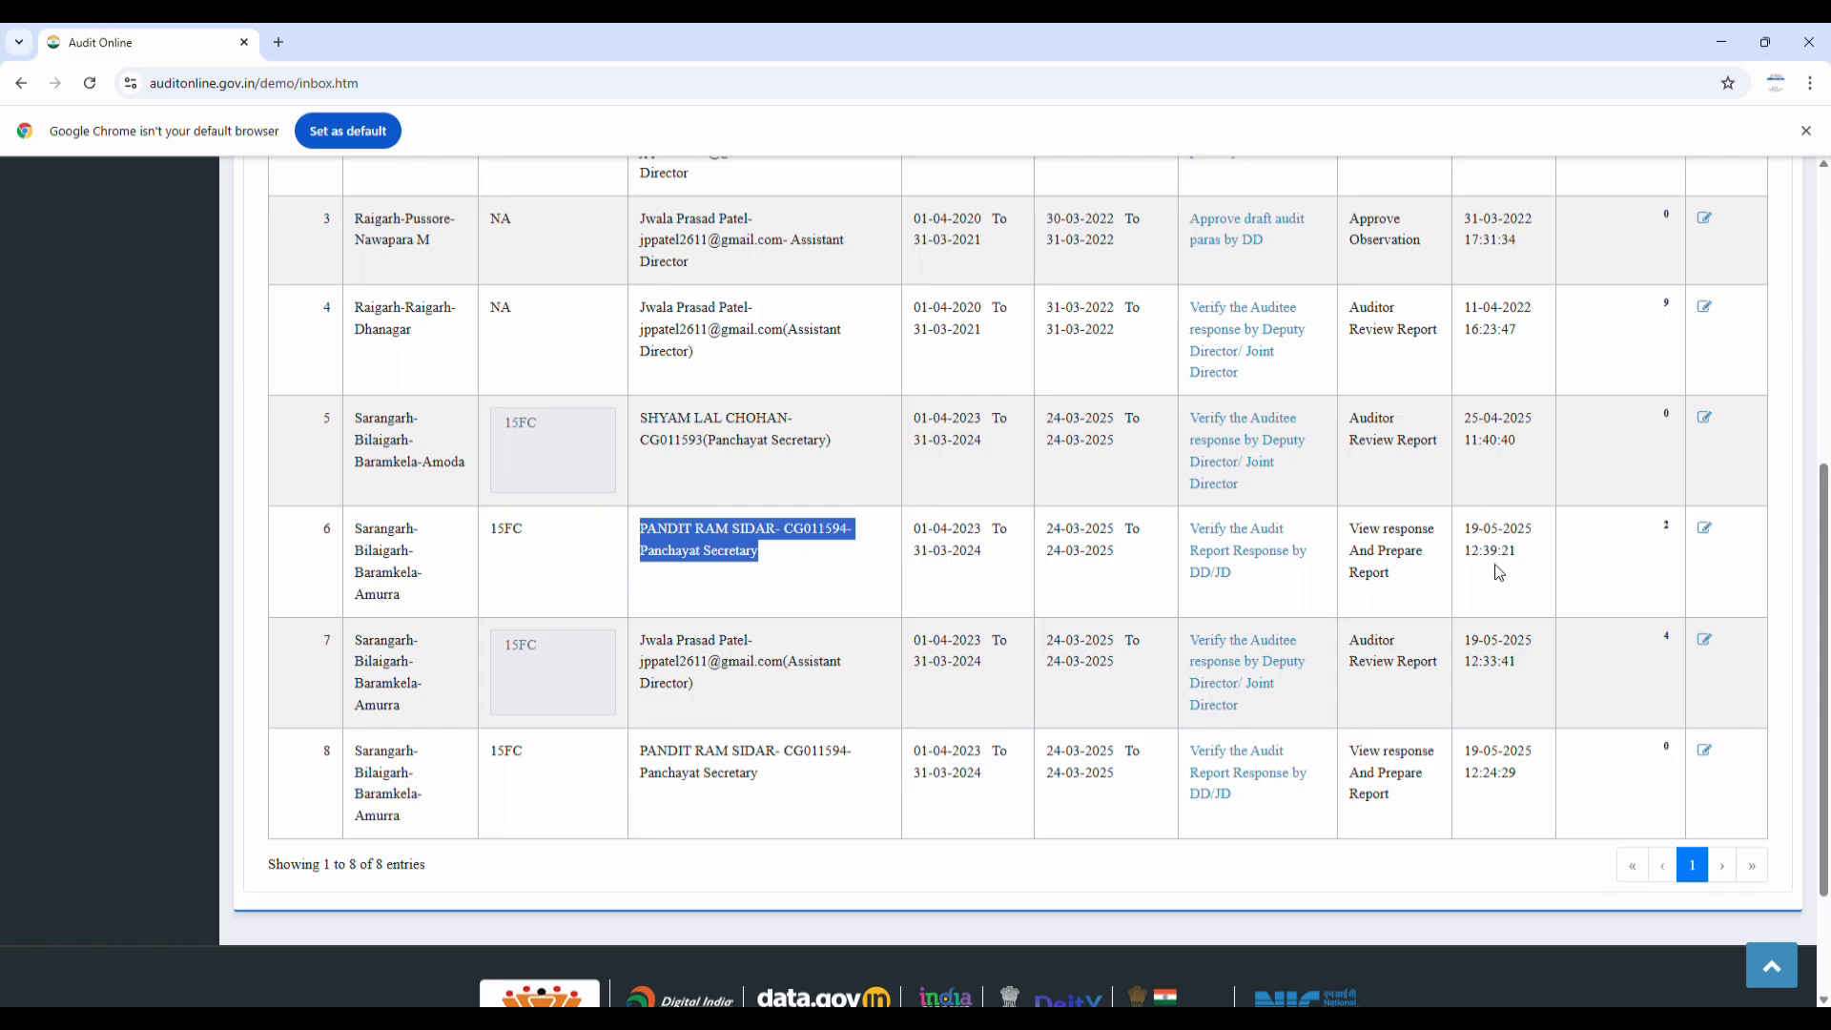
click(1233, 546)
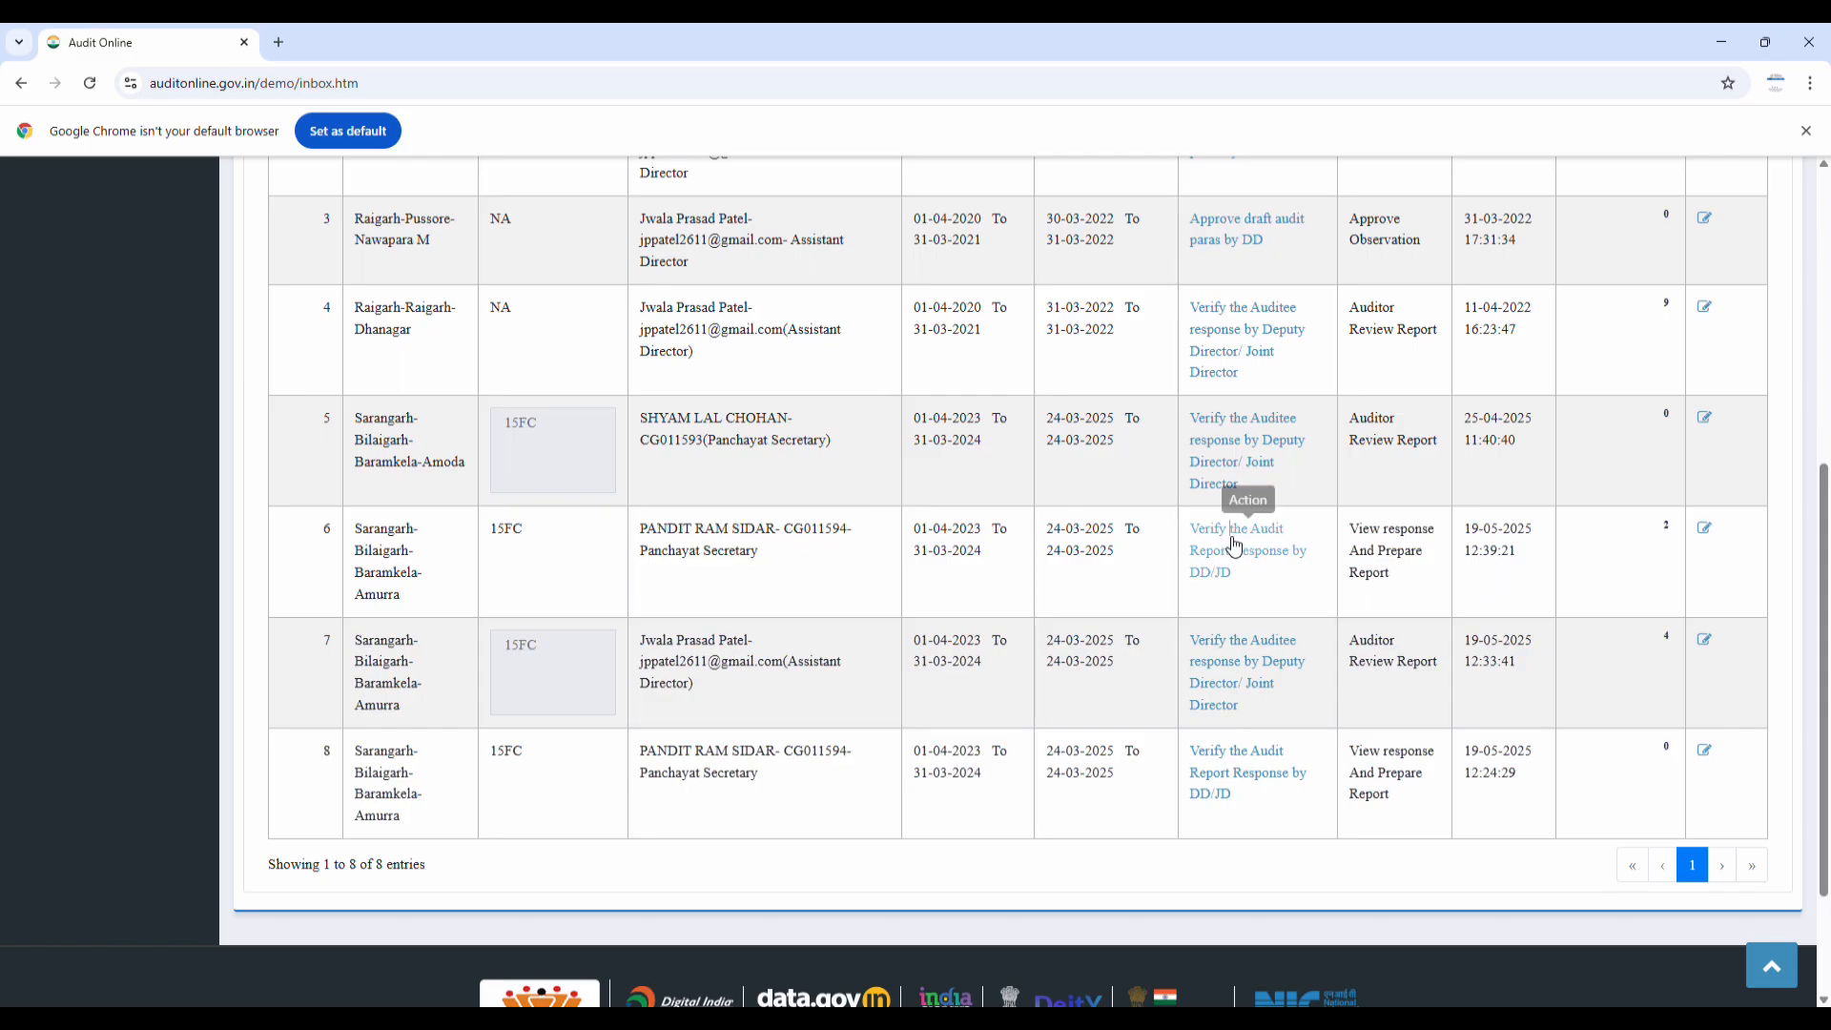
click(1233, 546)
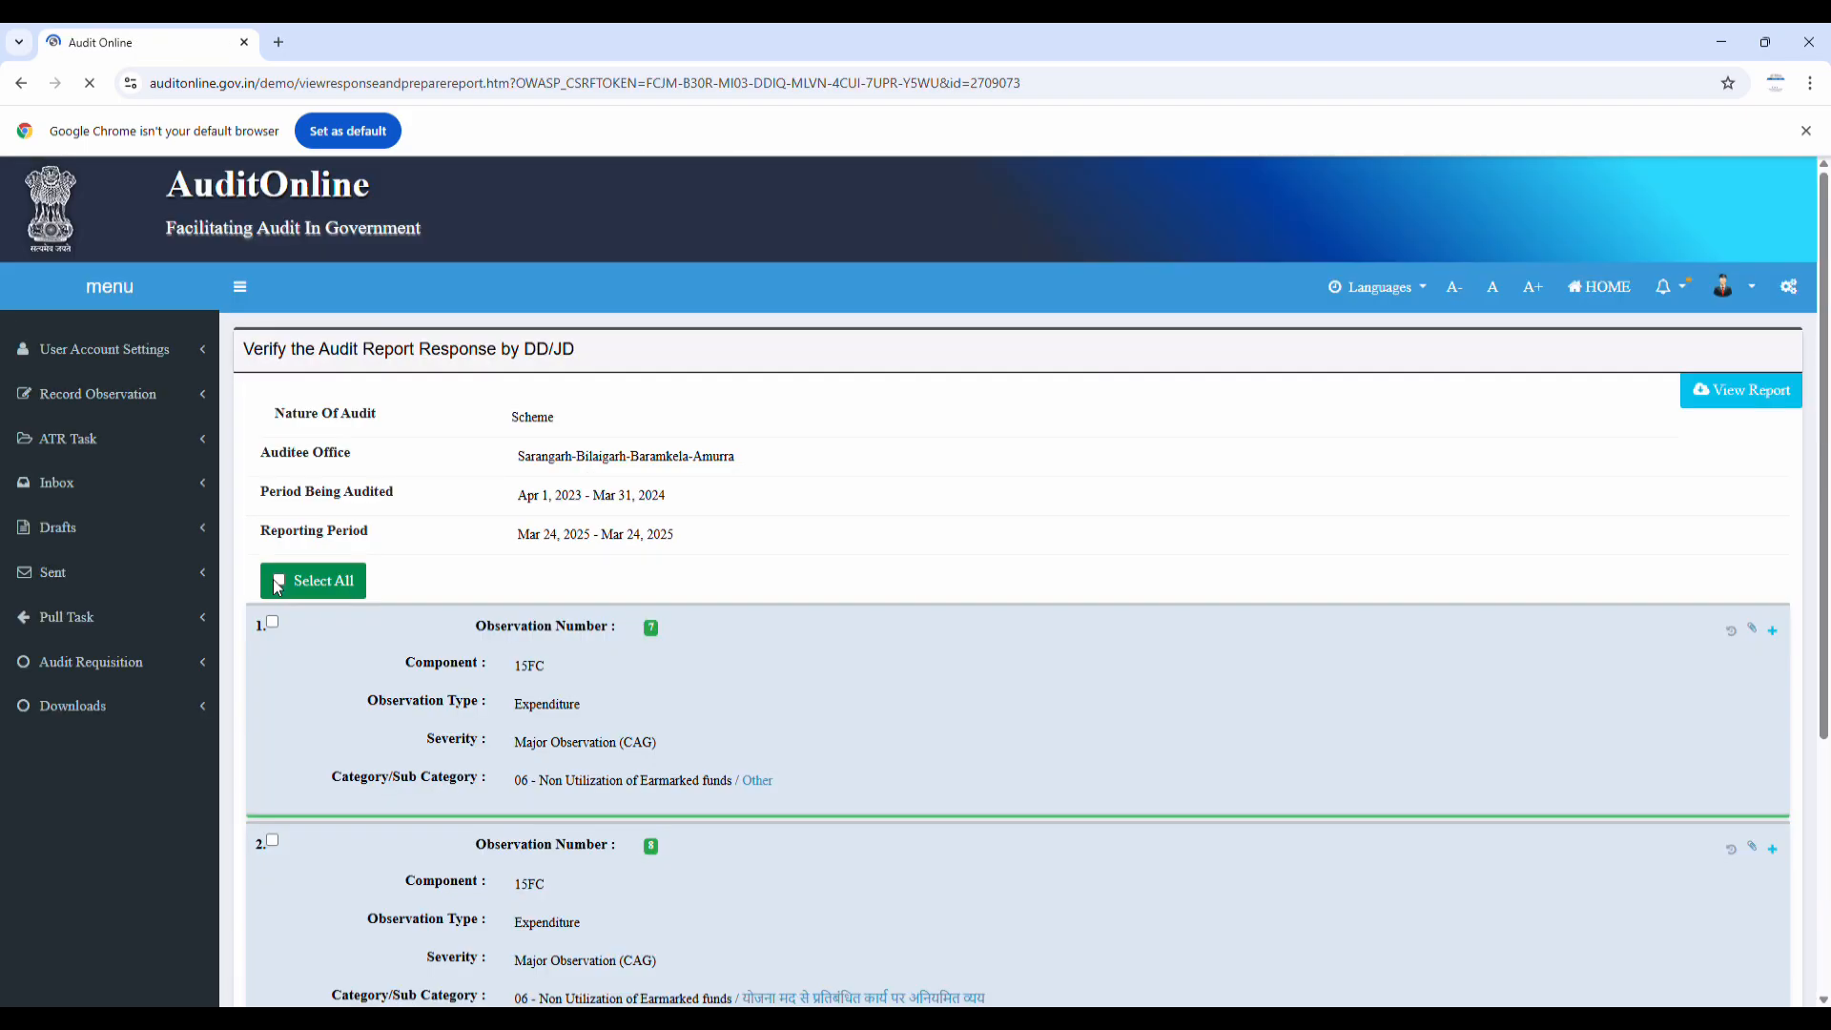
Select all observations, expand and review observations 1 and 2, then Save And Send
click(278, 581)
scroll(286, 572, down, 2)
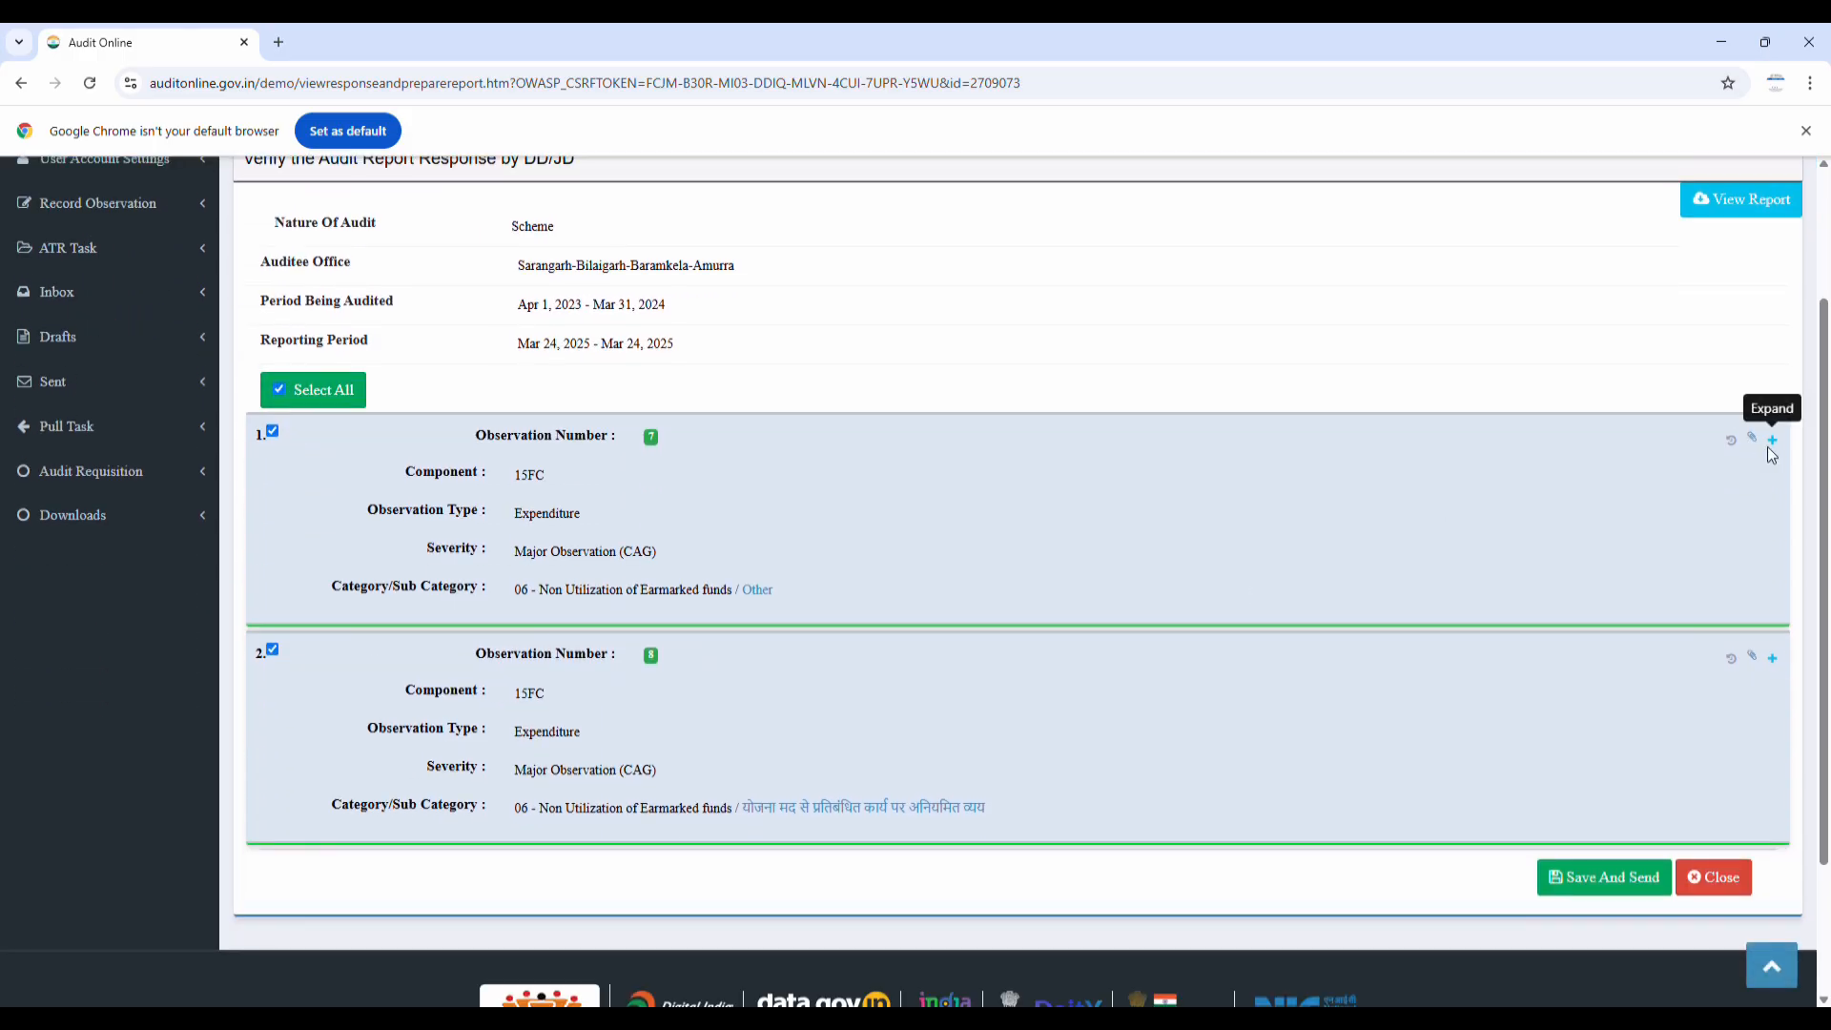
click(1772, 440)
scroll(897, 572, down, 5)
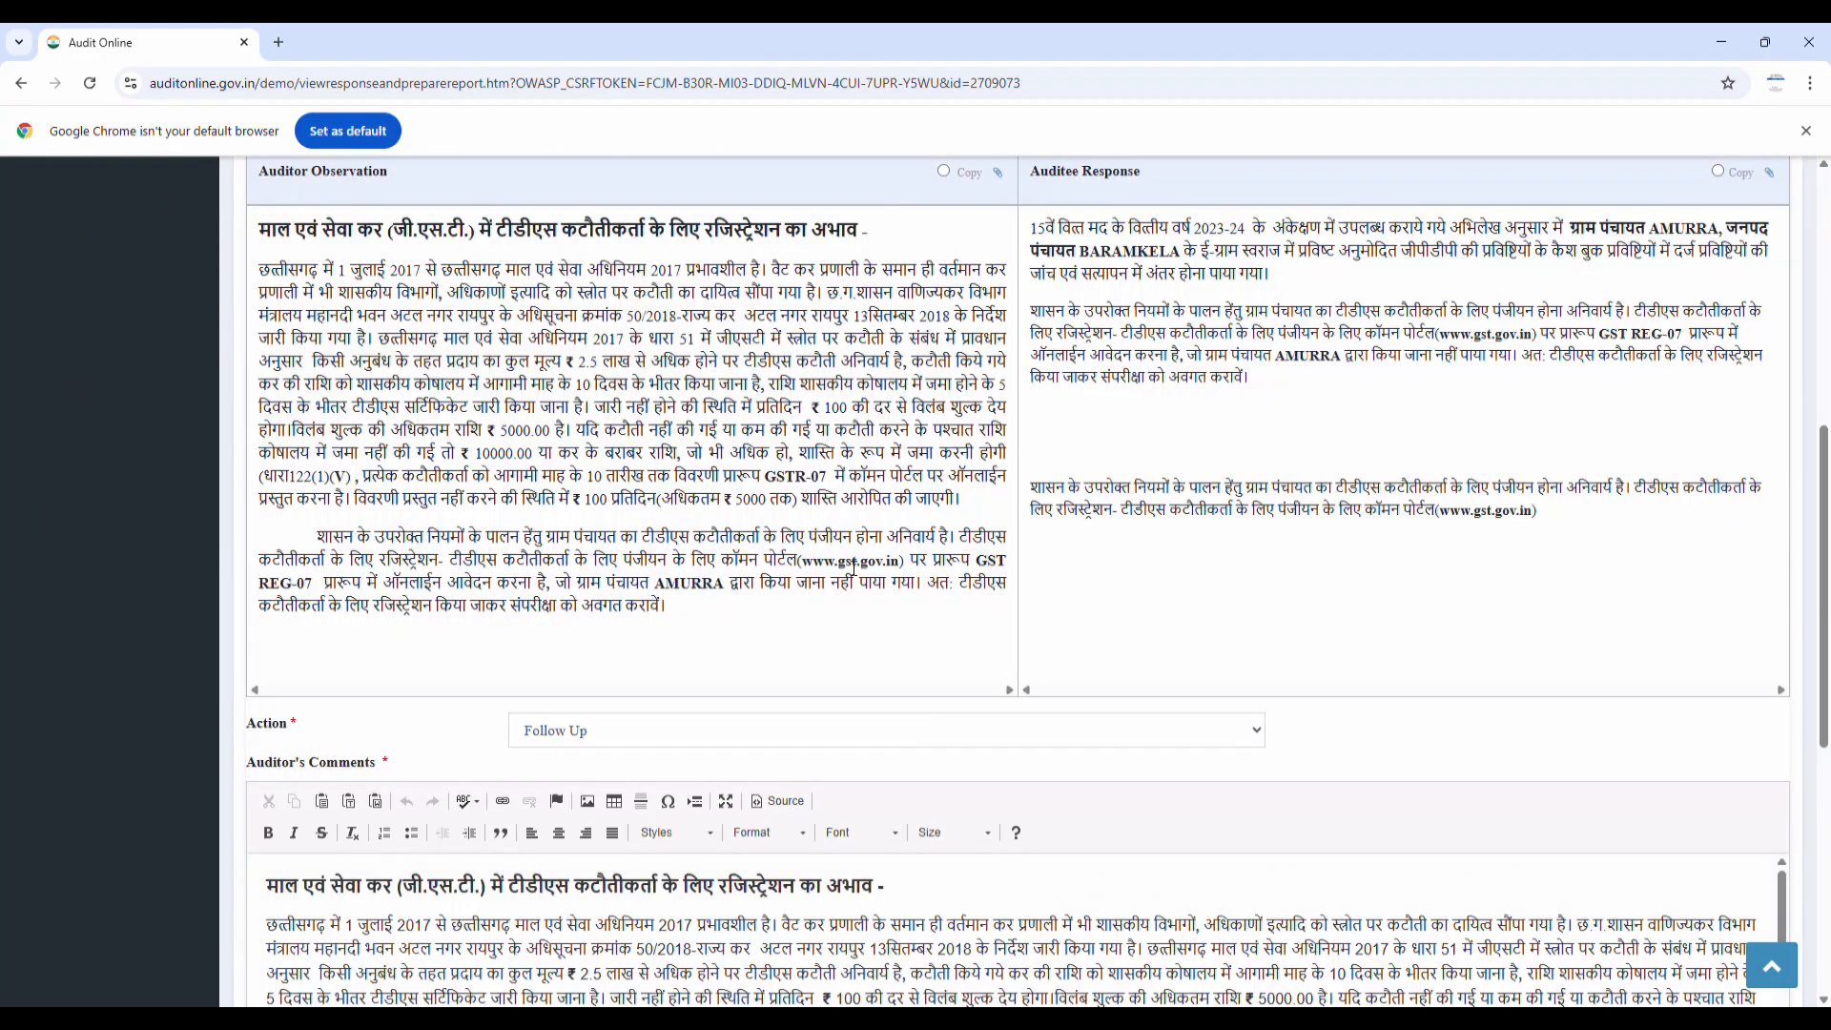
scroll(630, 534, down, 2)
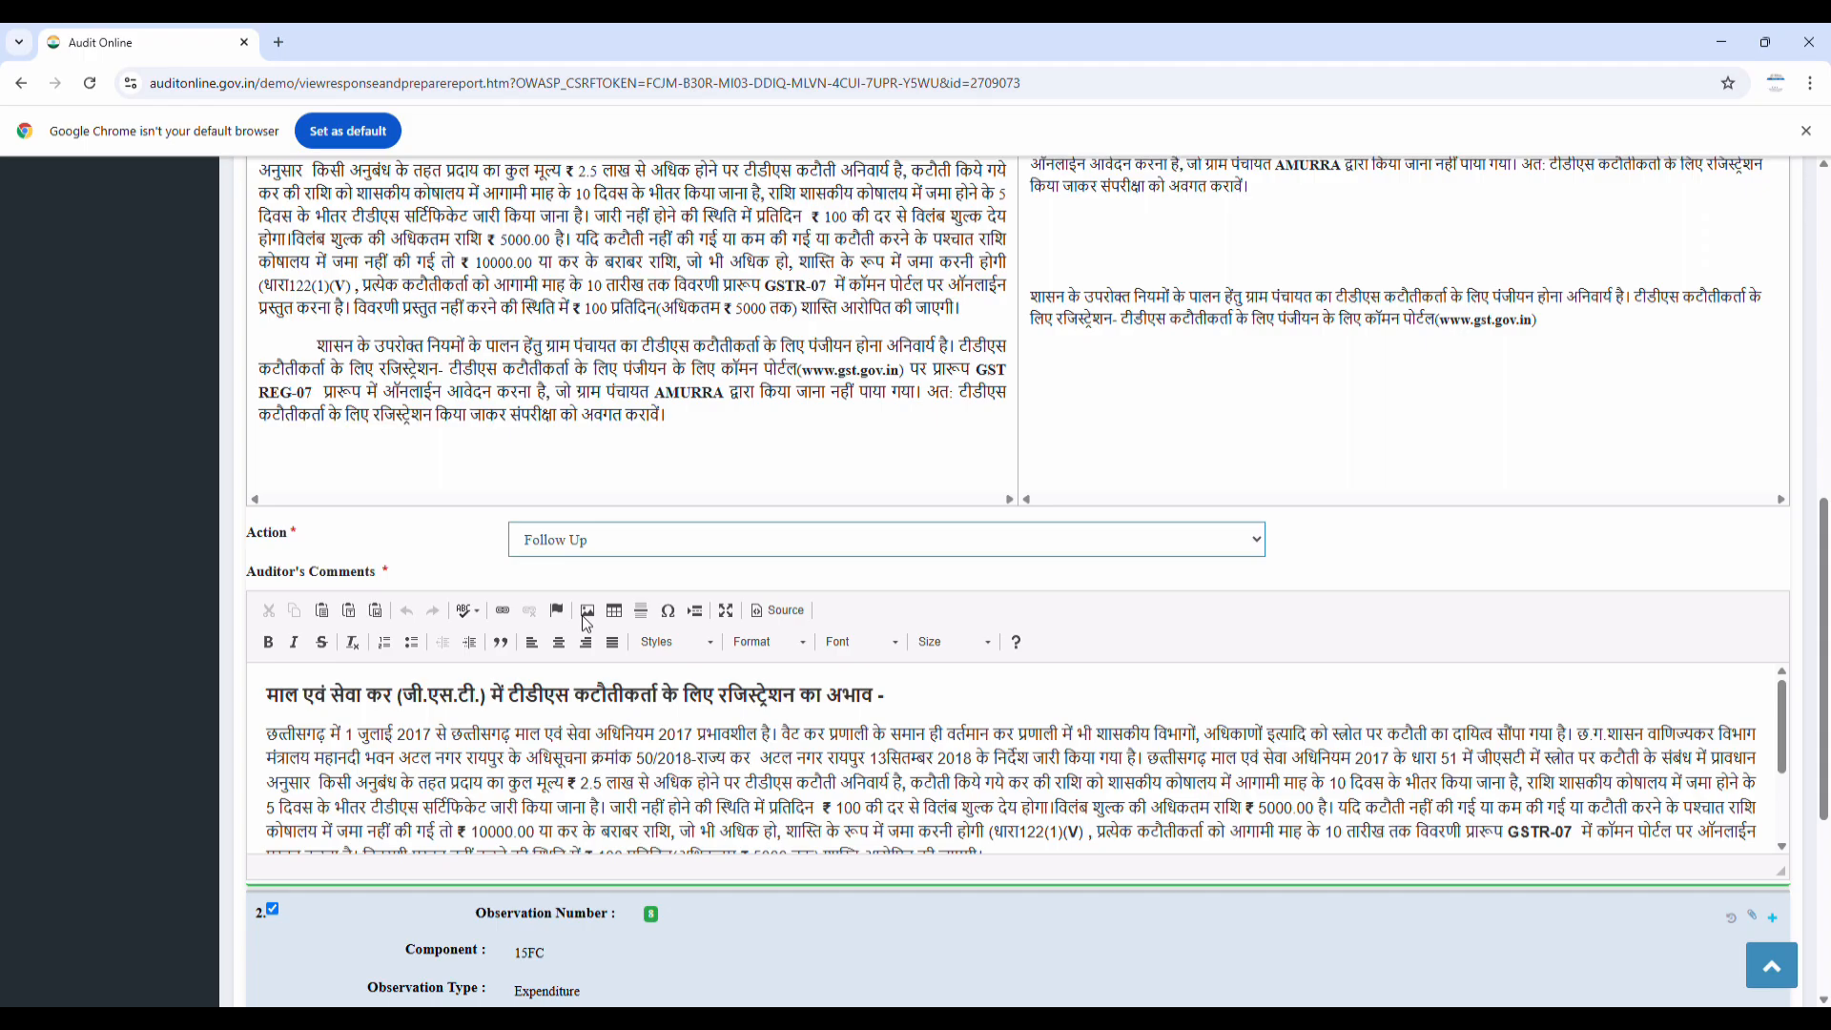
scroll(744, 548, down, 5)
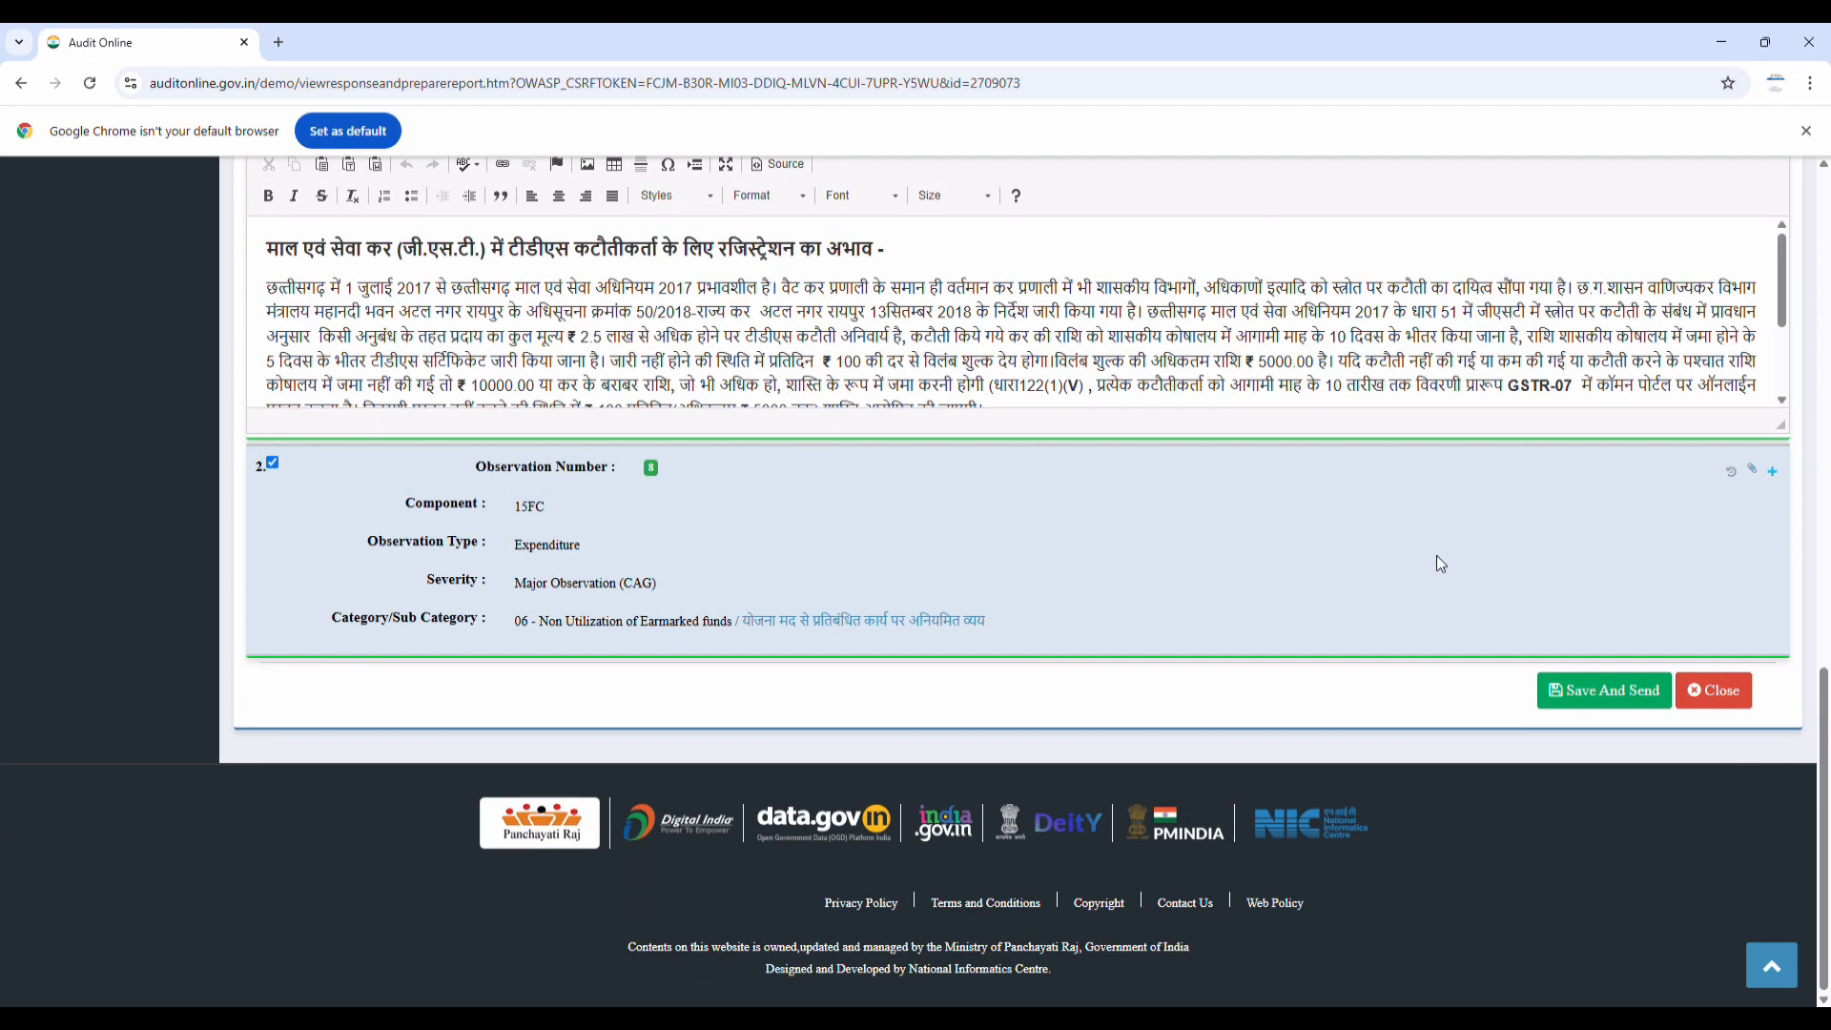
click(1774, 473)
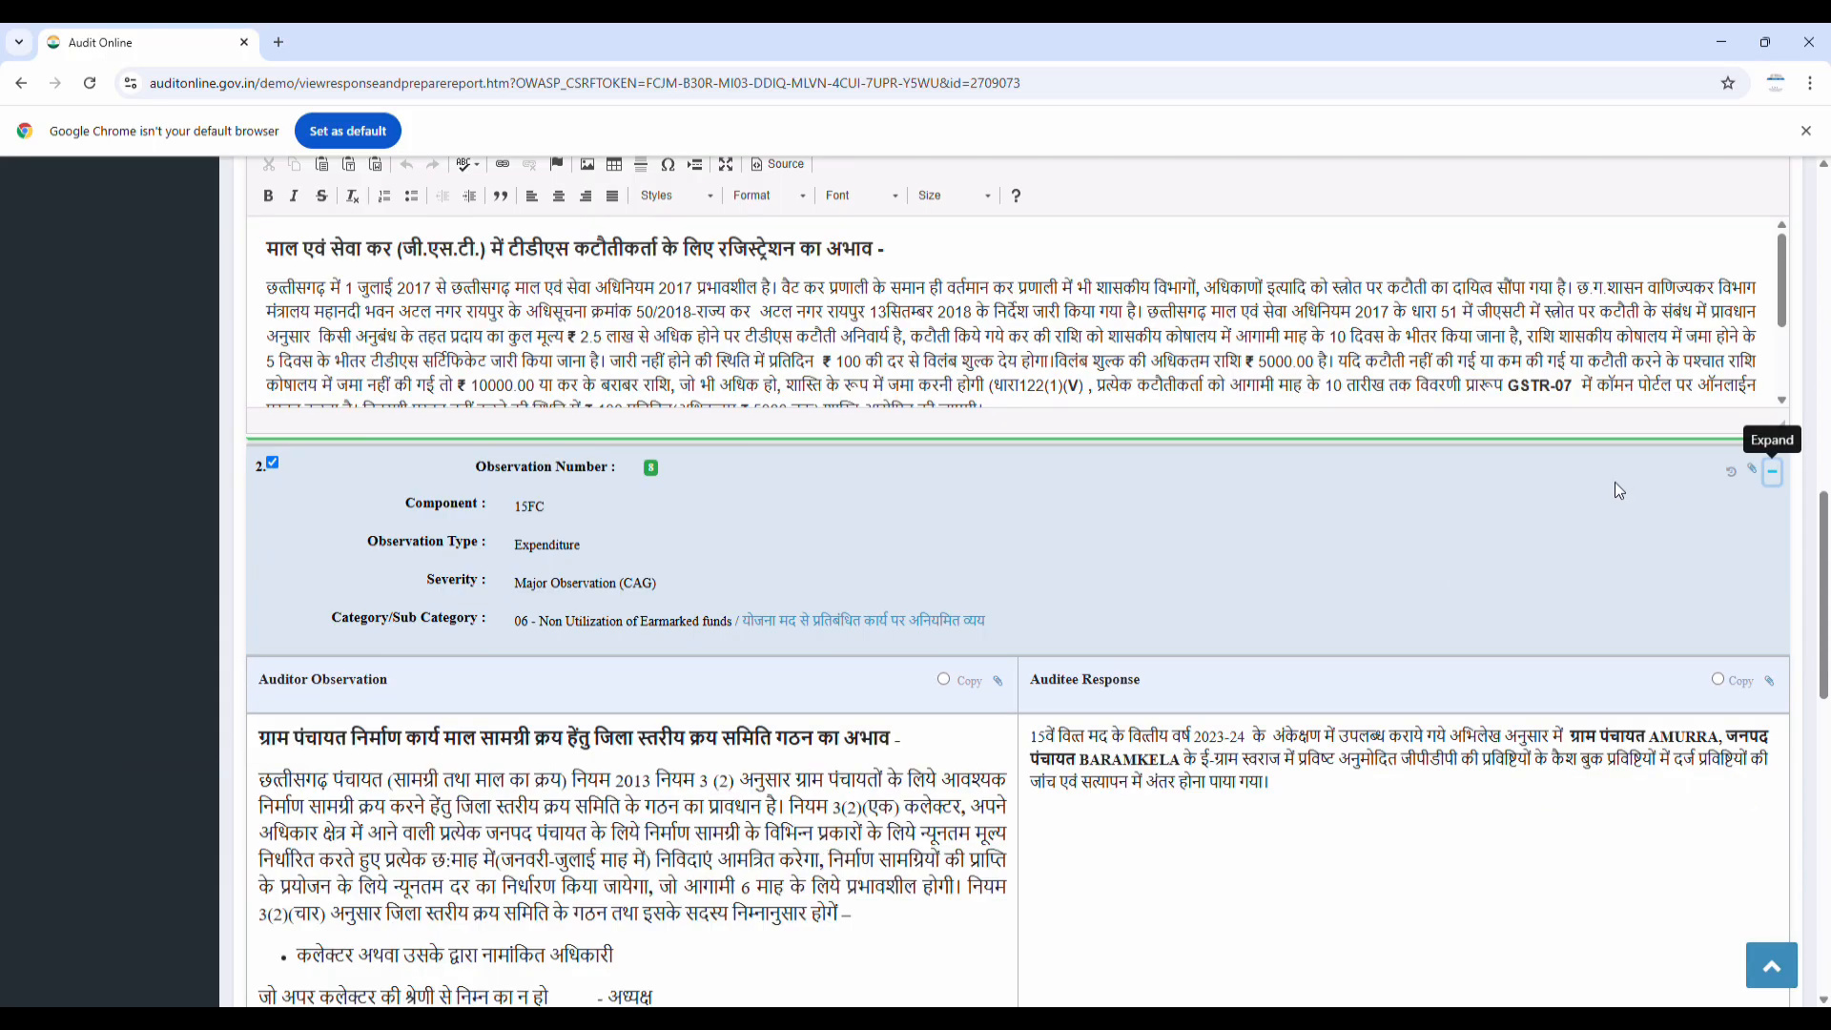
scroll(1513, 506, down, 10)
scroll(1486, 509, down, 6)
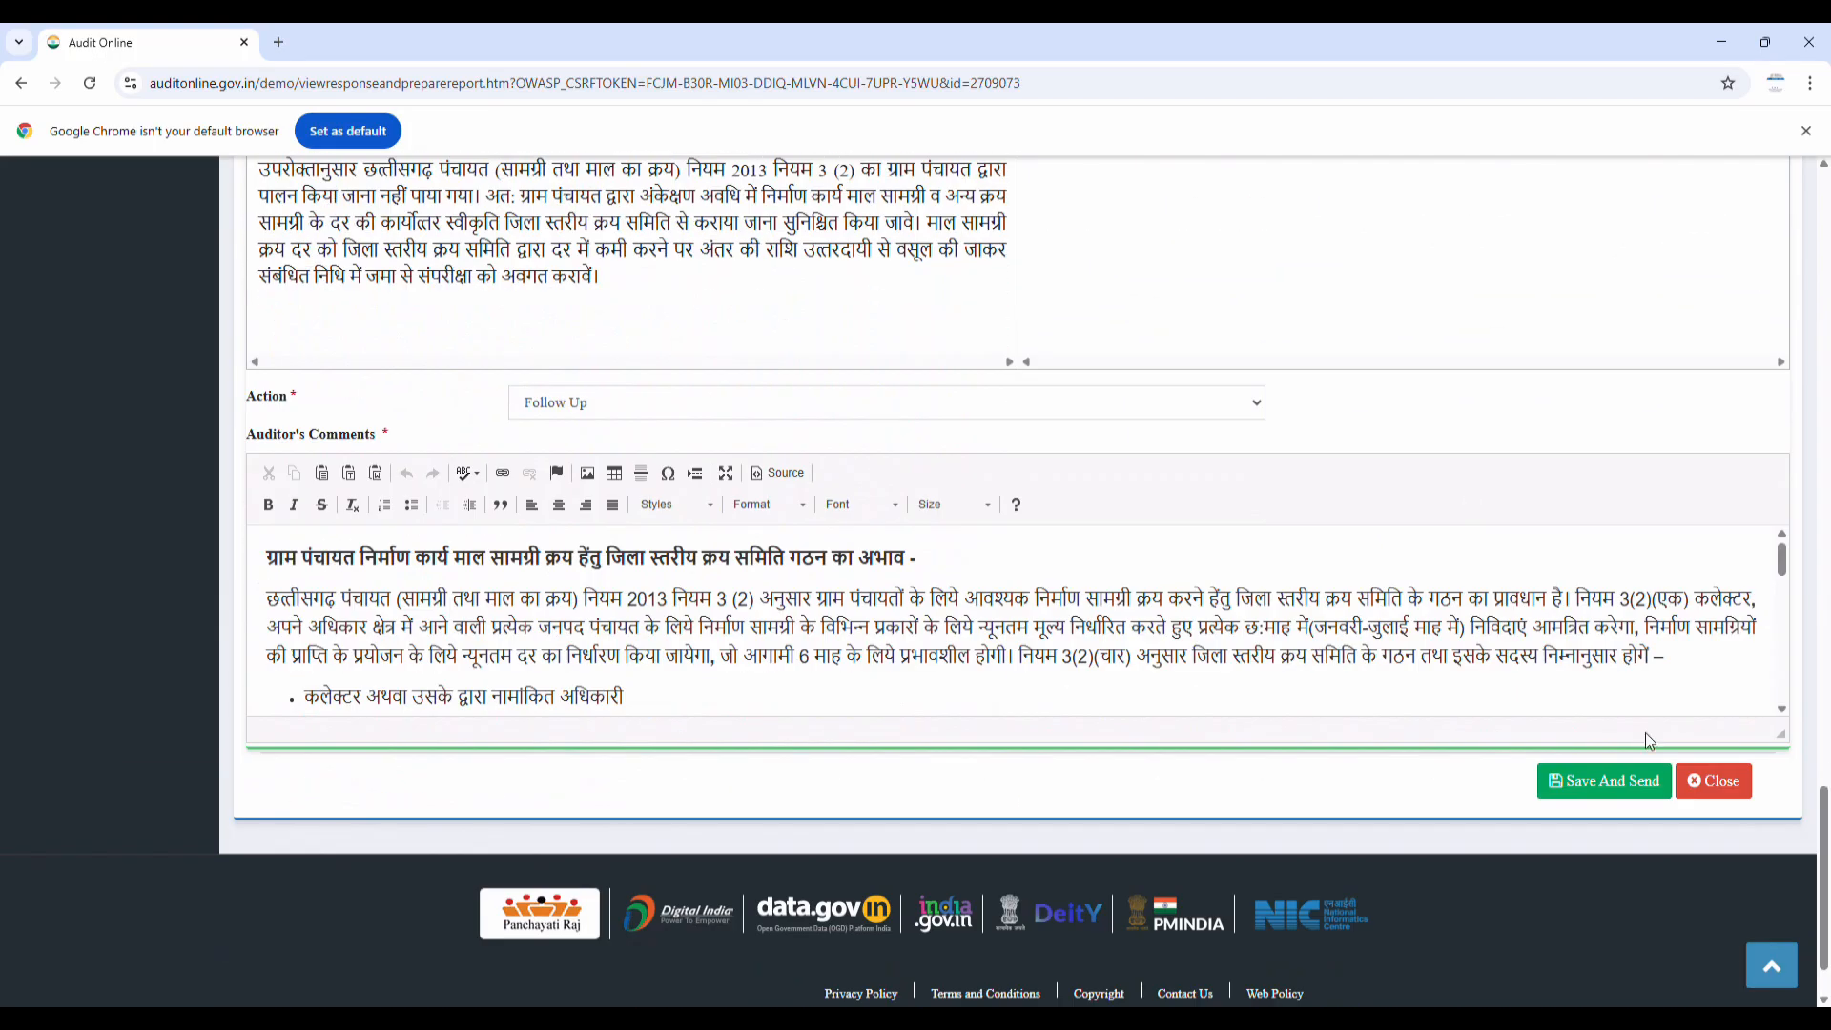
click(1608, 782)
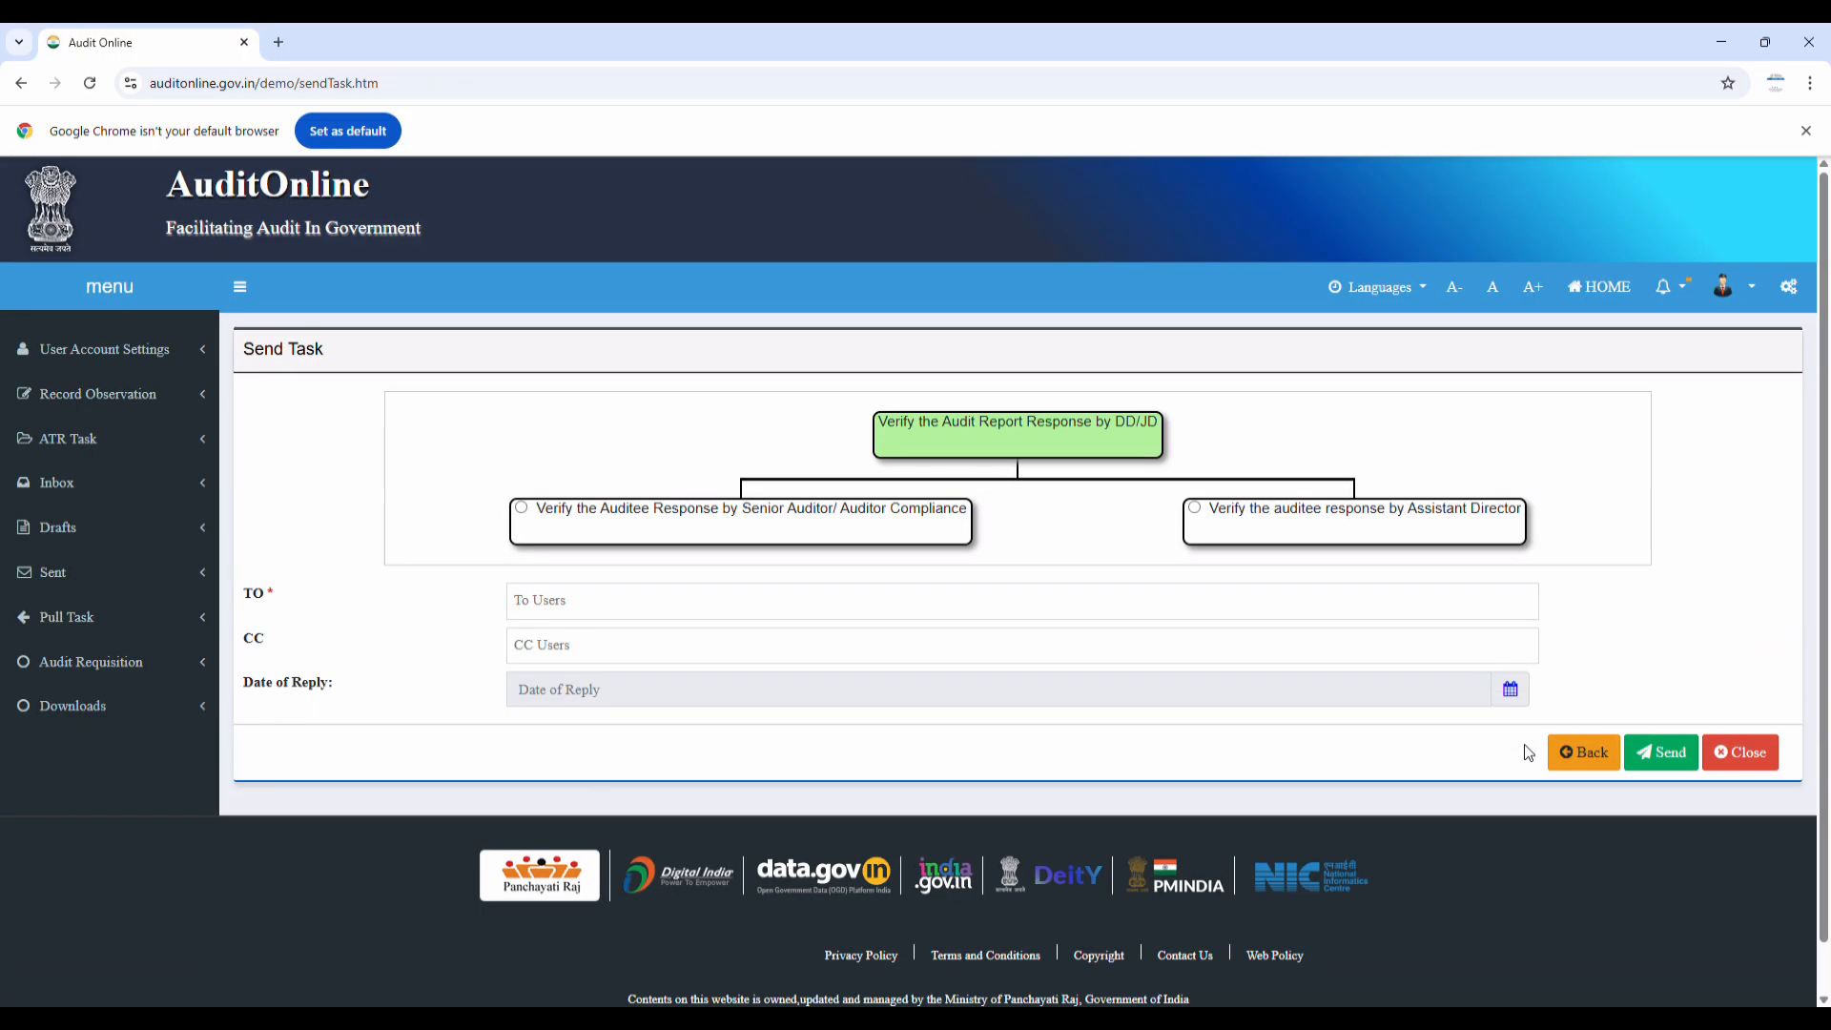
Send the task to the Auditor Compliance user, log in as that user and open the Inbox
click(520, 516)
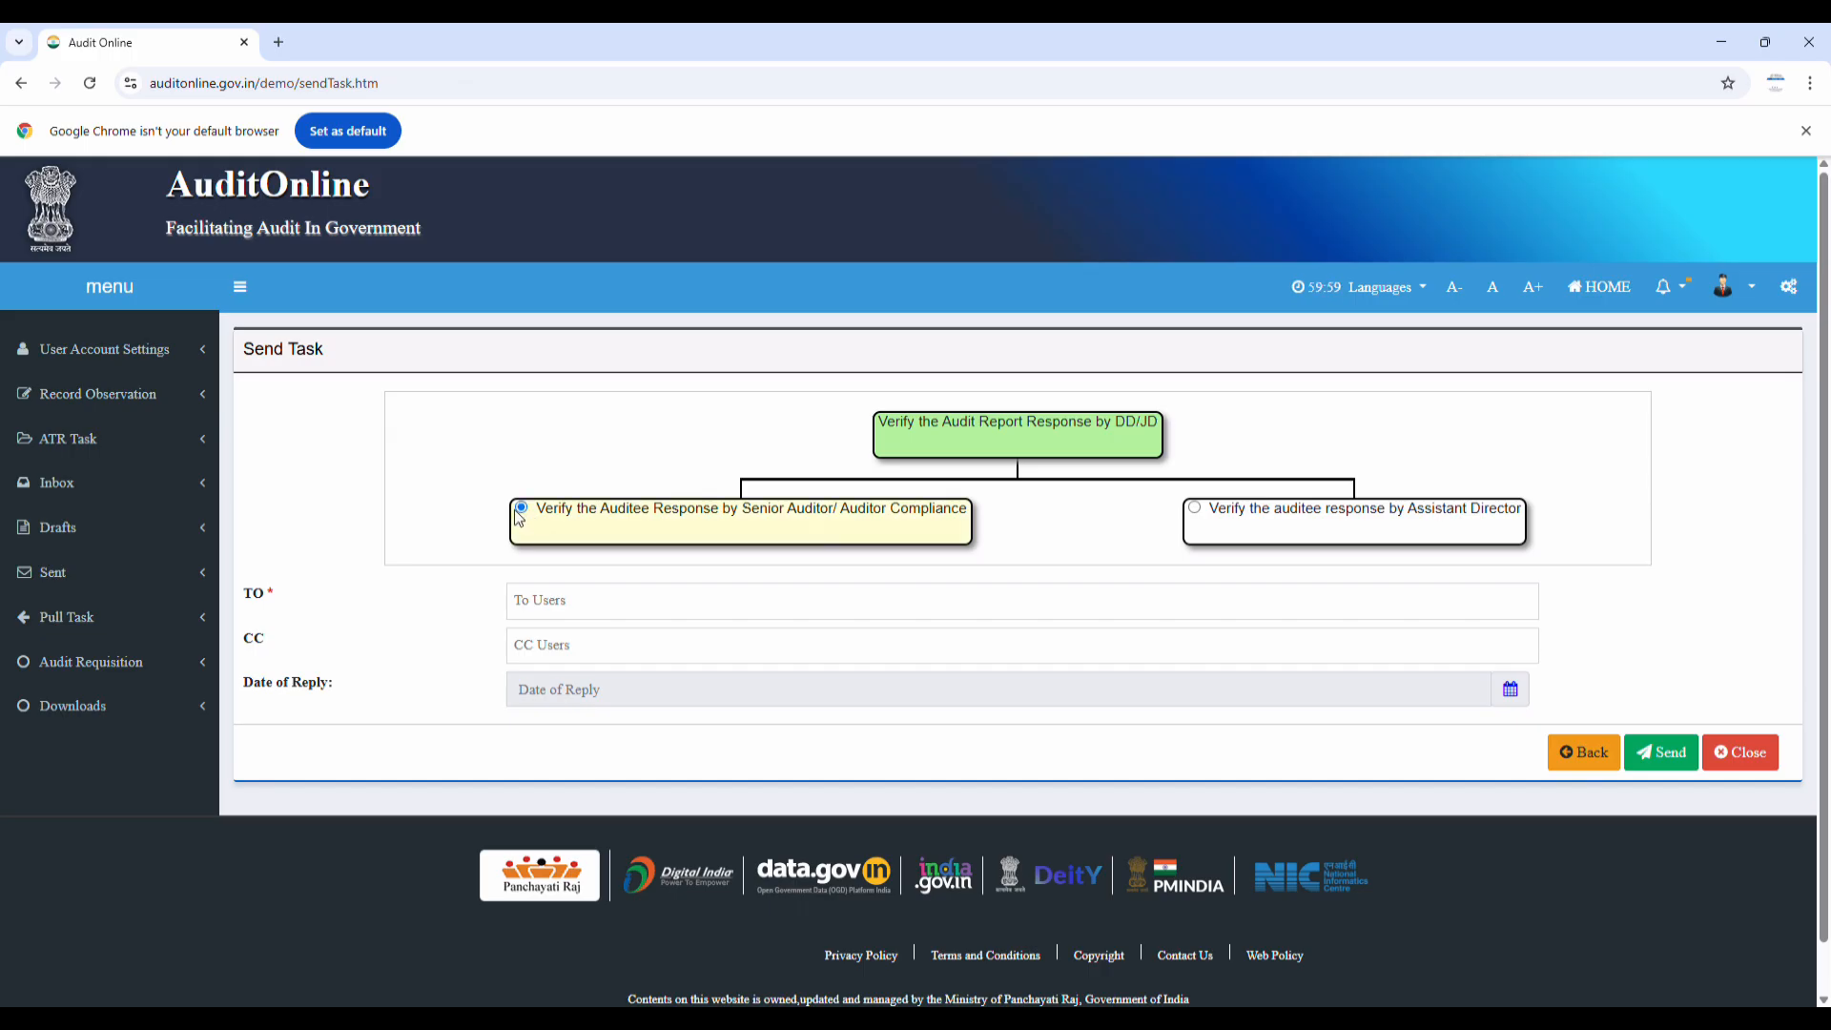
click(555, 596)
click(589, 642)
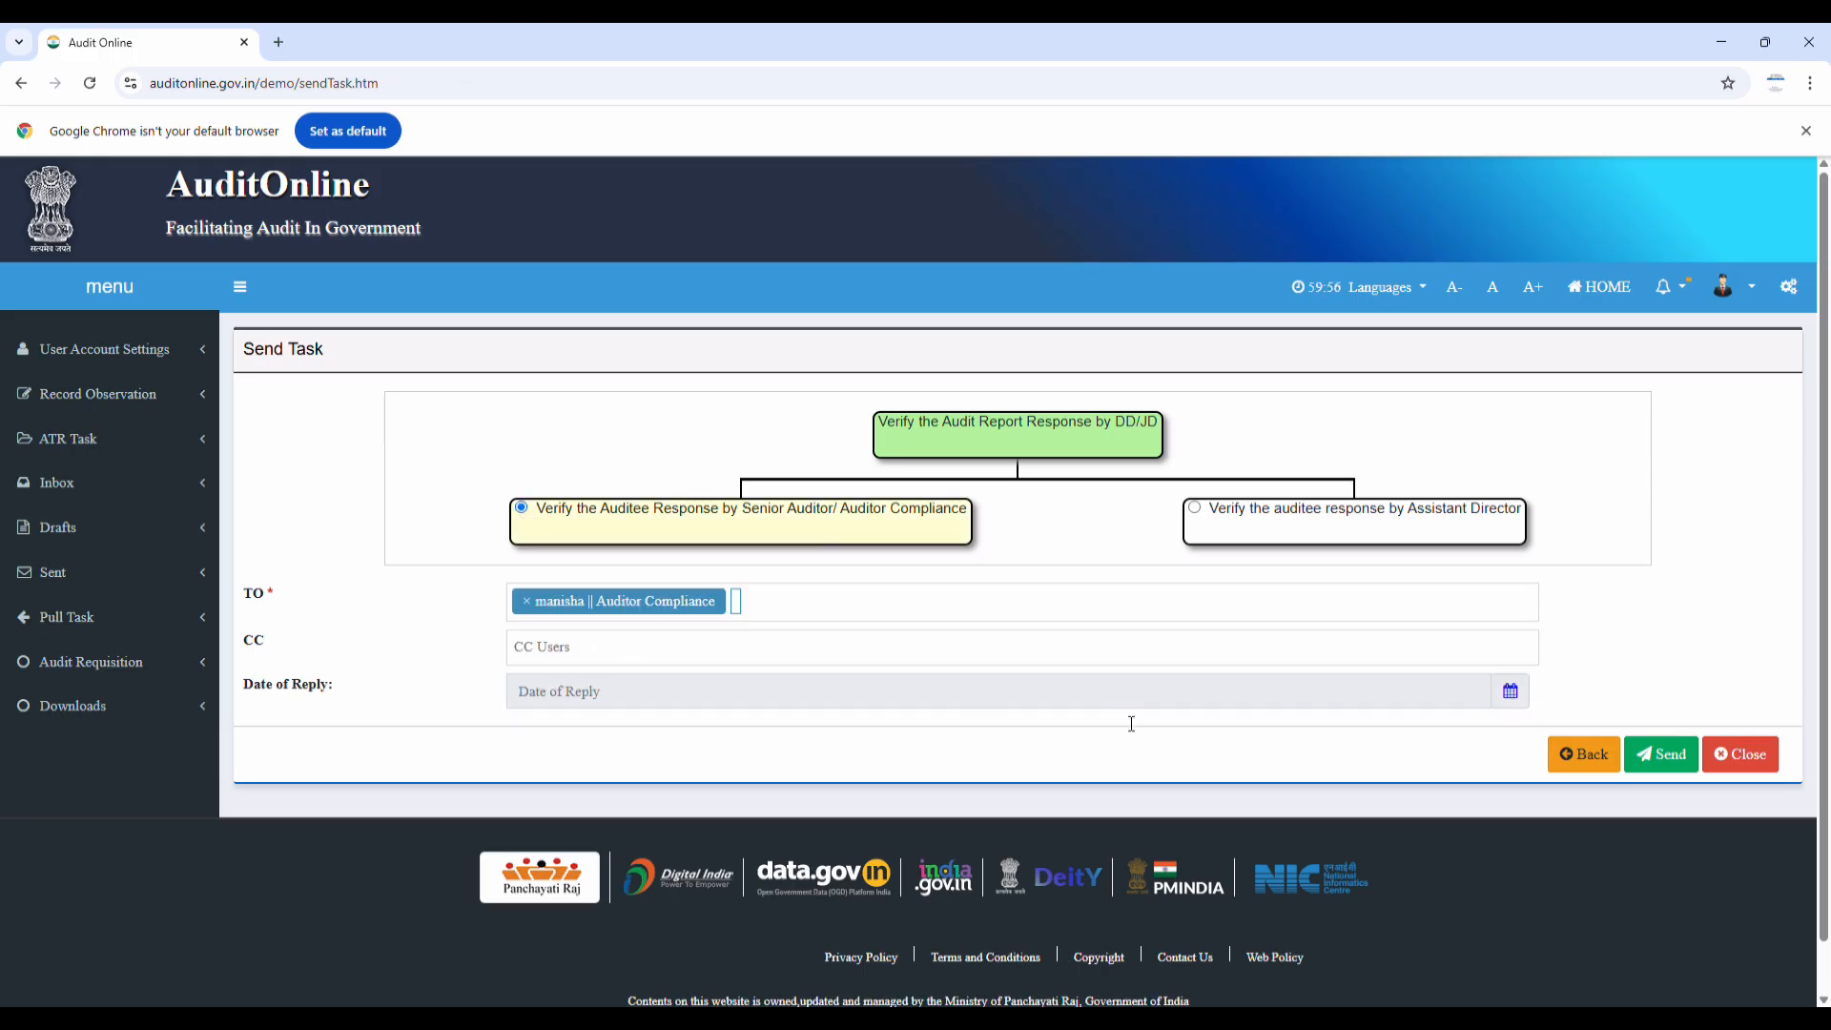
click(1669, 759)
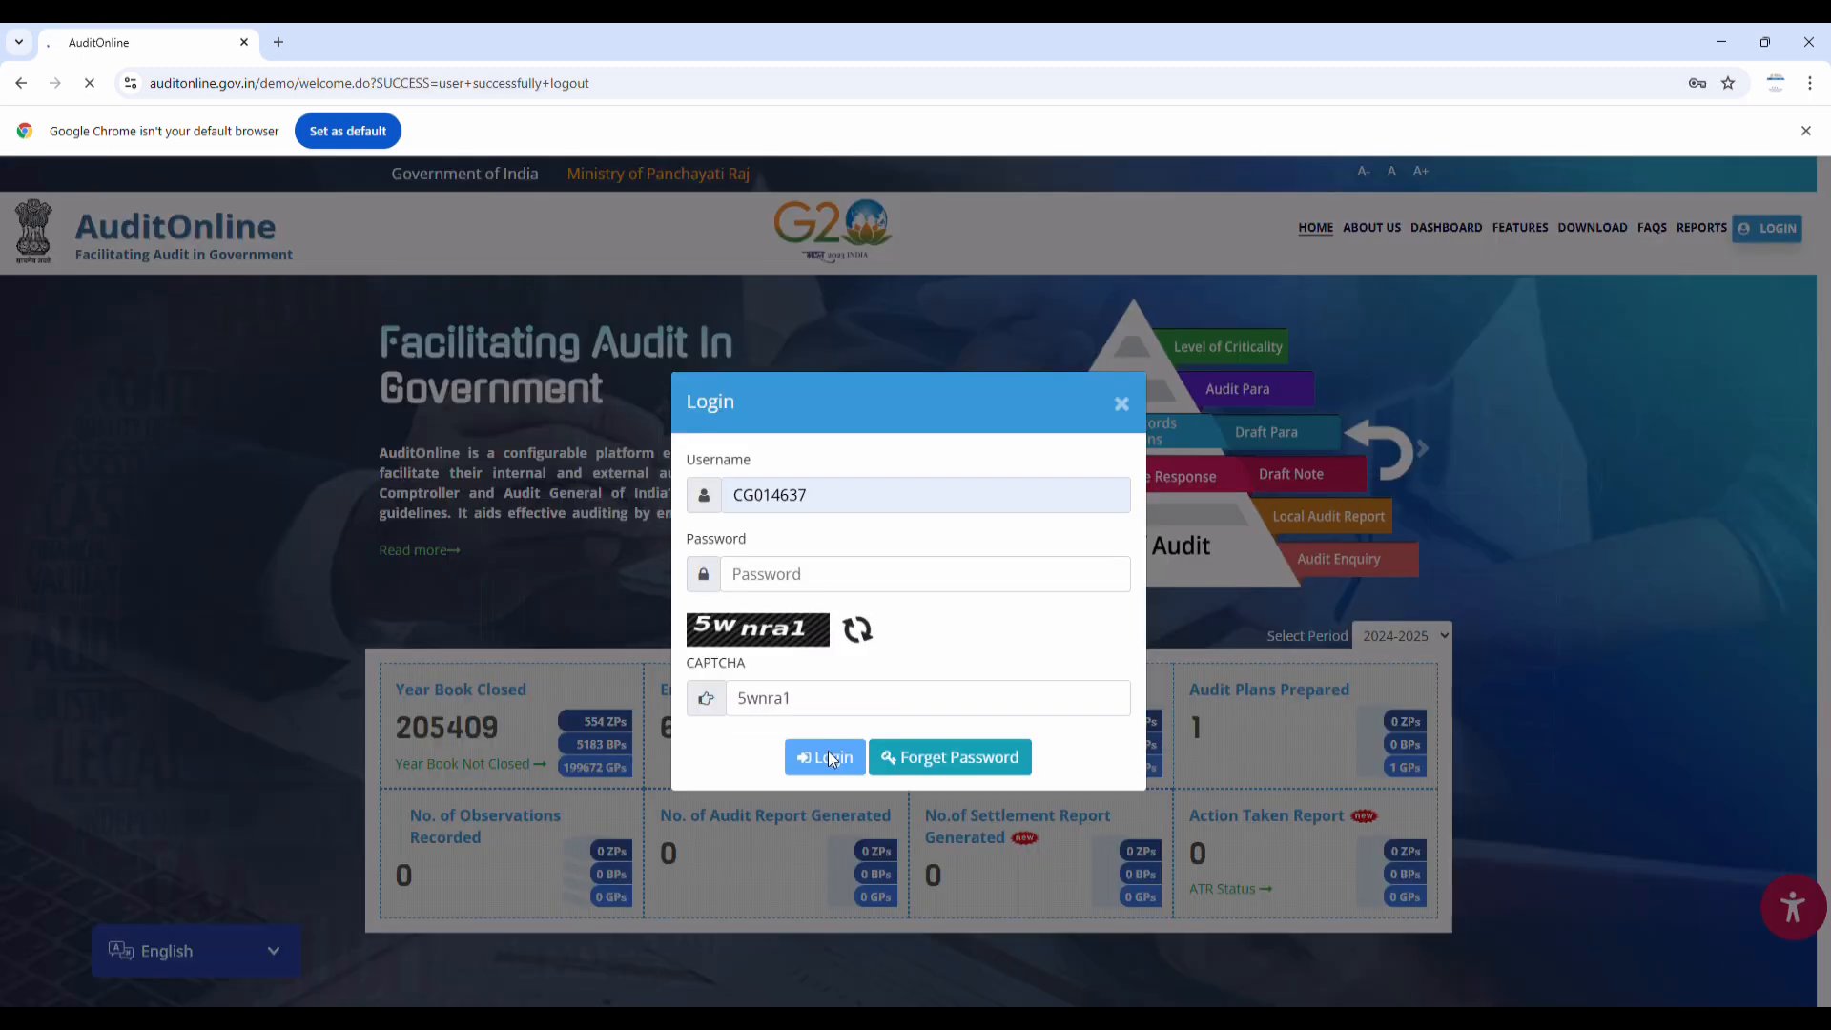
click(828, 756)
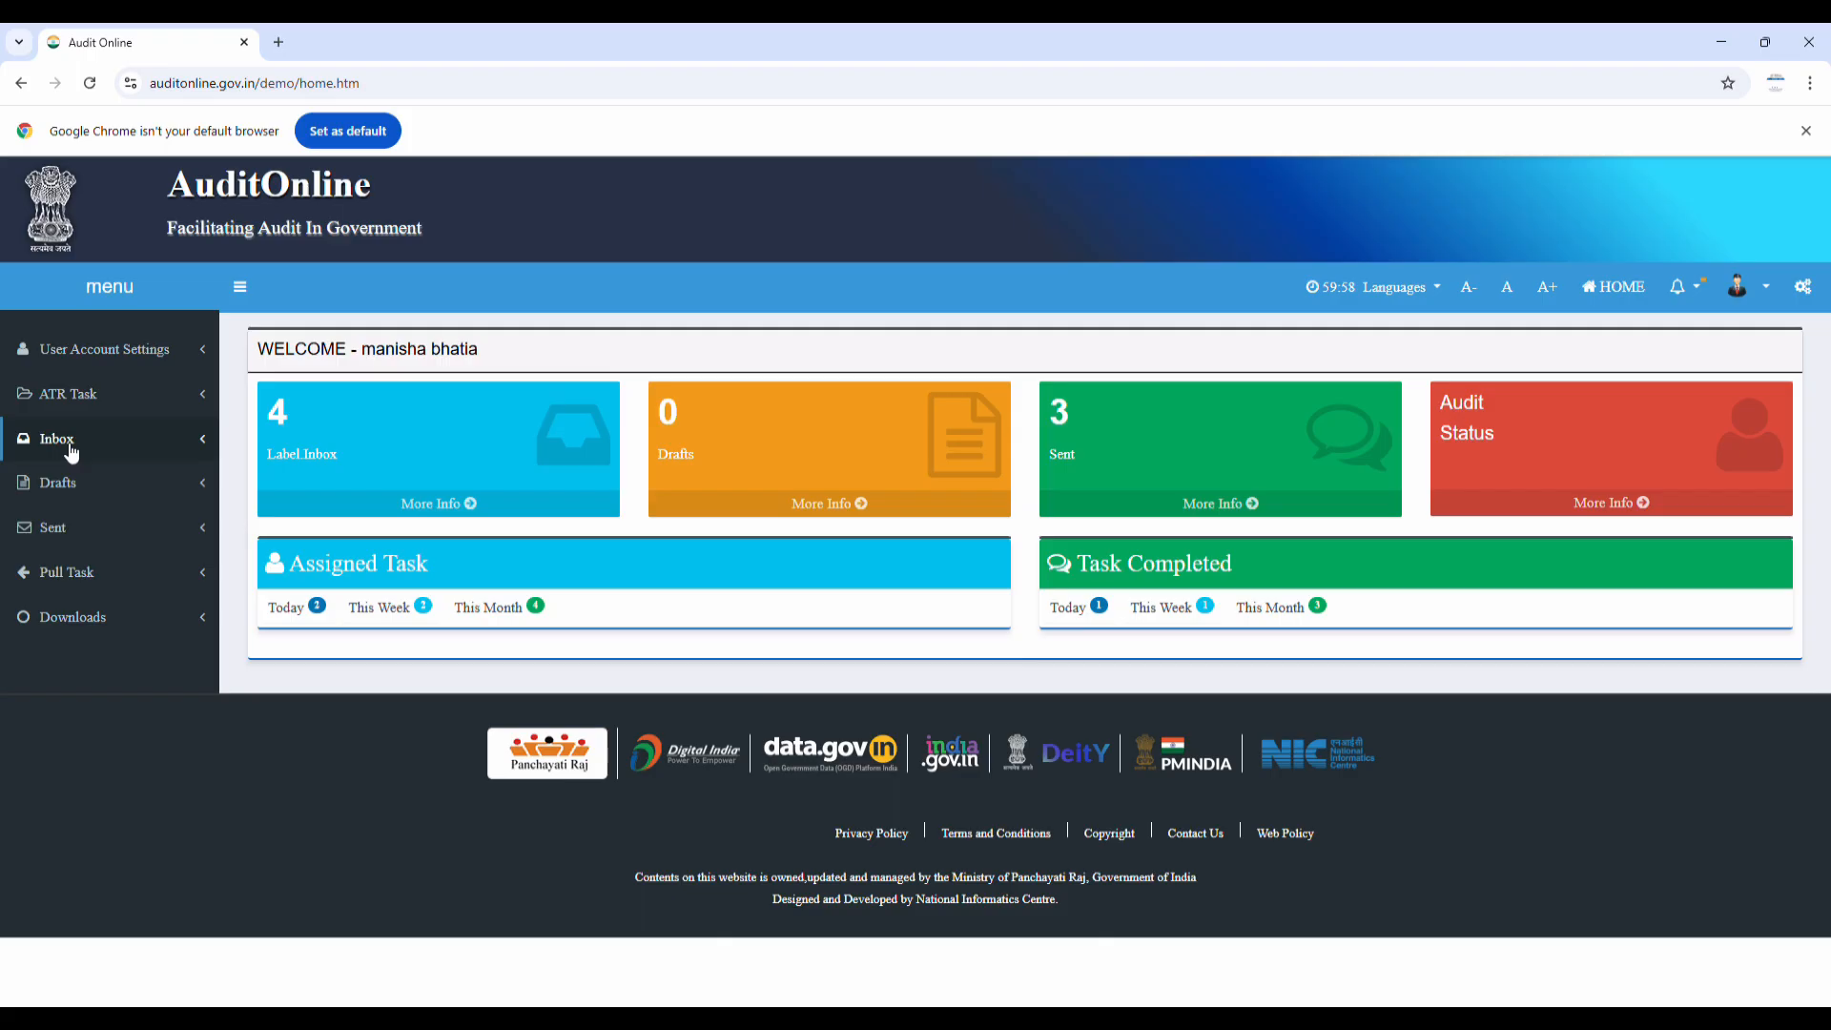
click(59, 439)
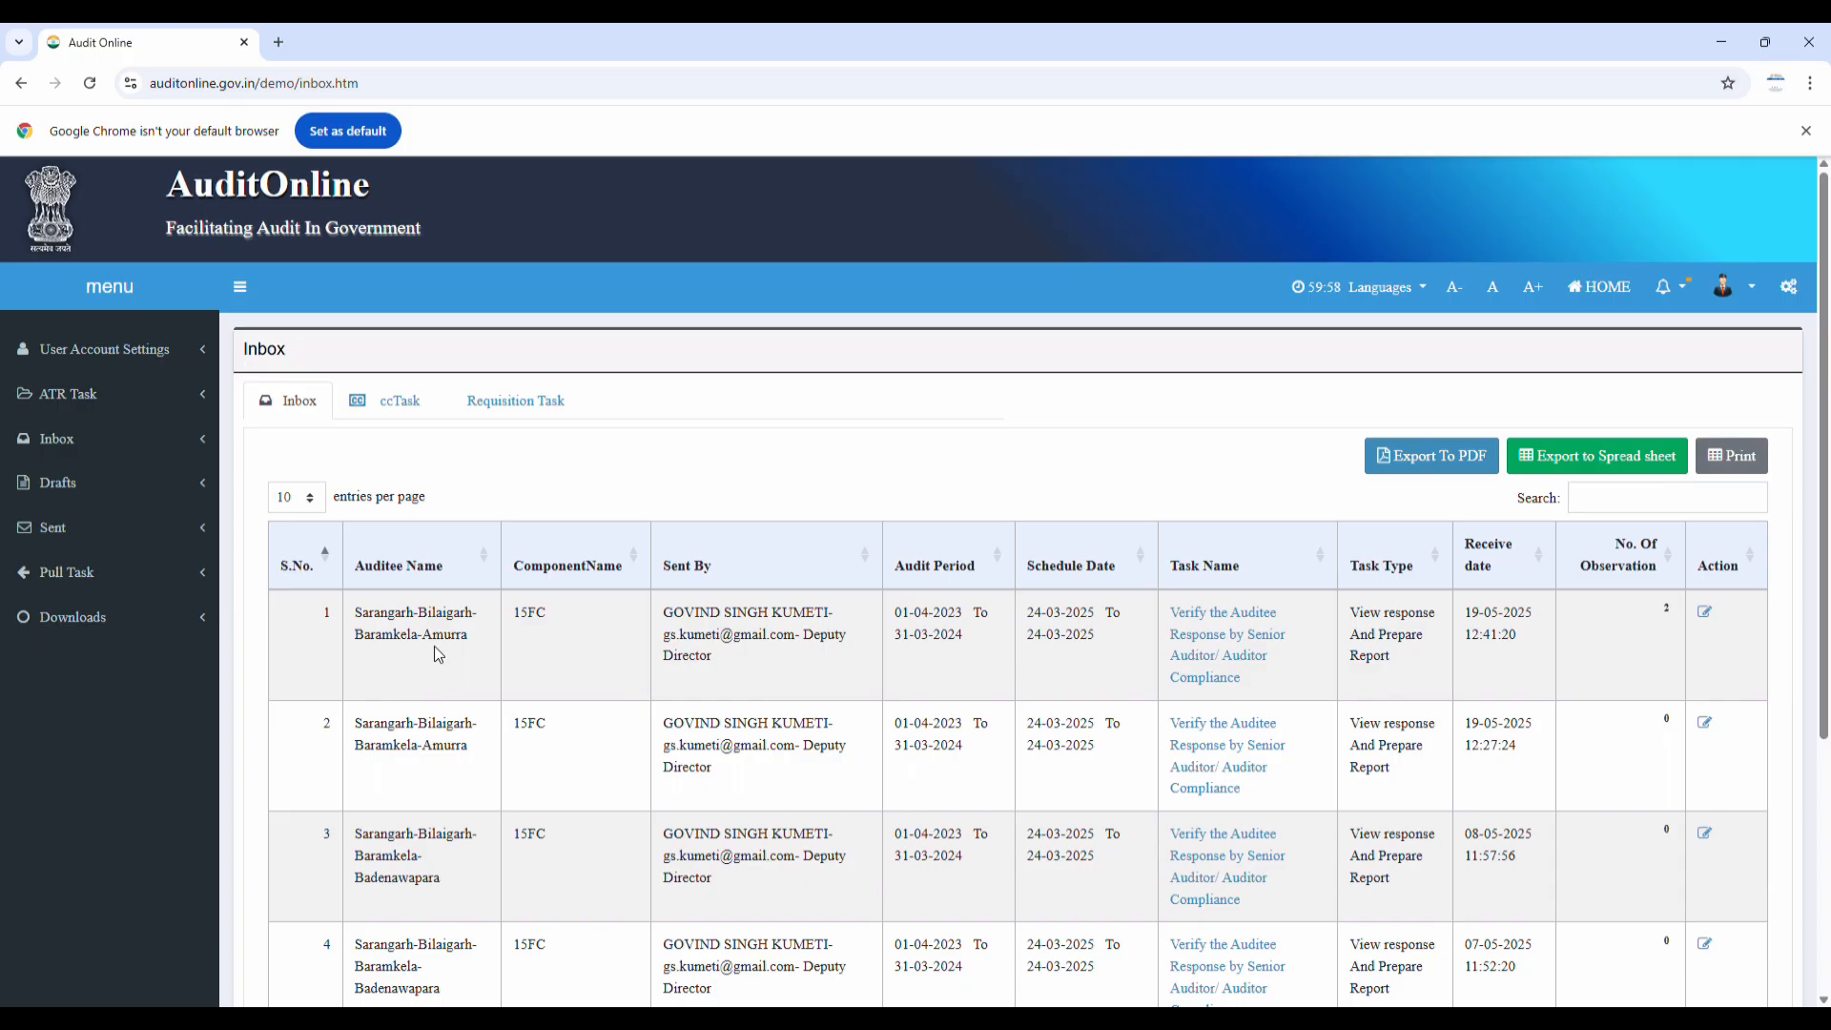
Open the Amurra verification task, select all observations, and set observation 7 to Drop Observation
click(1252, 646)
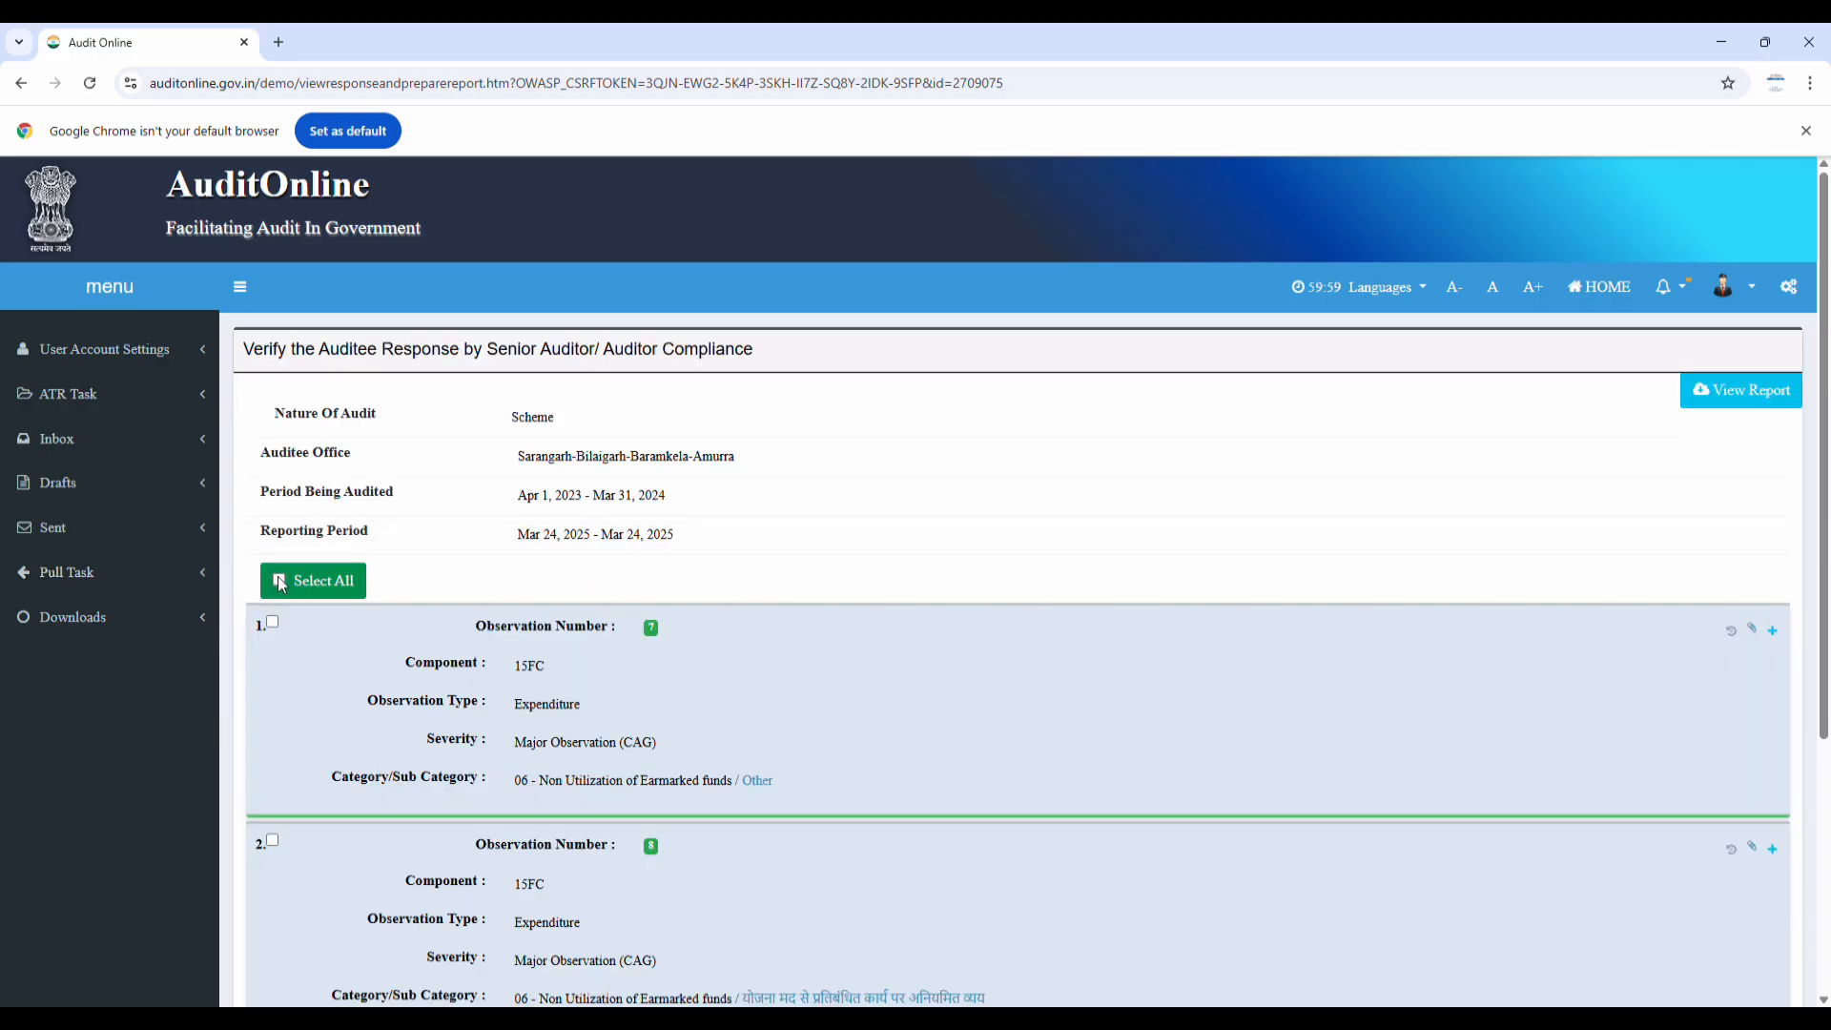
click(282, 583)
scroll(953, 515, down, 2)
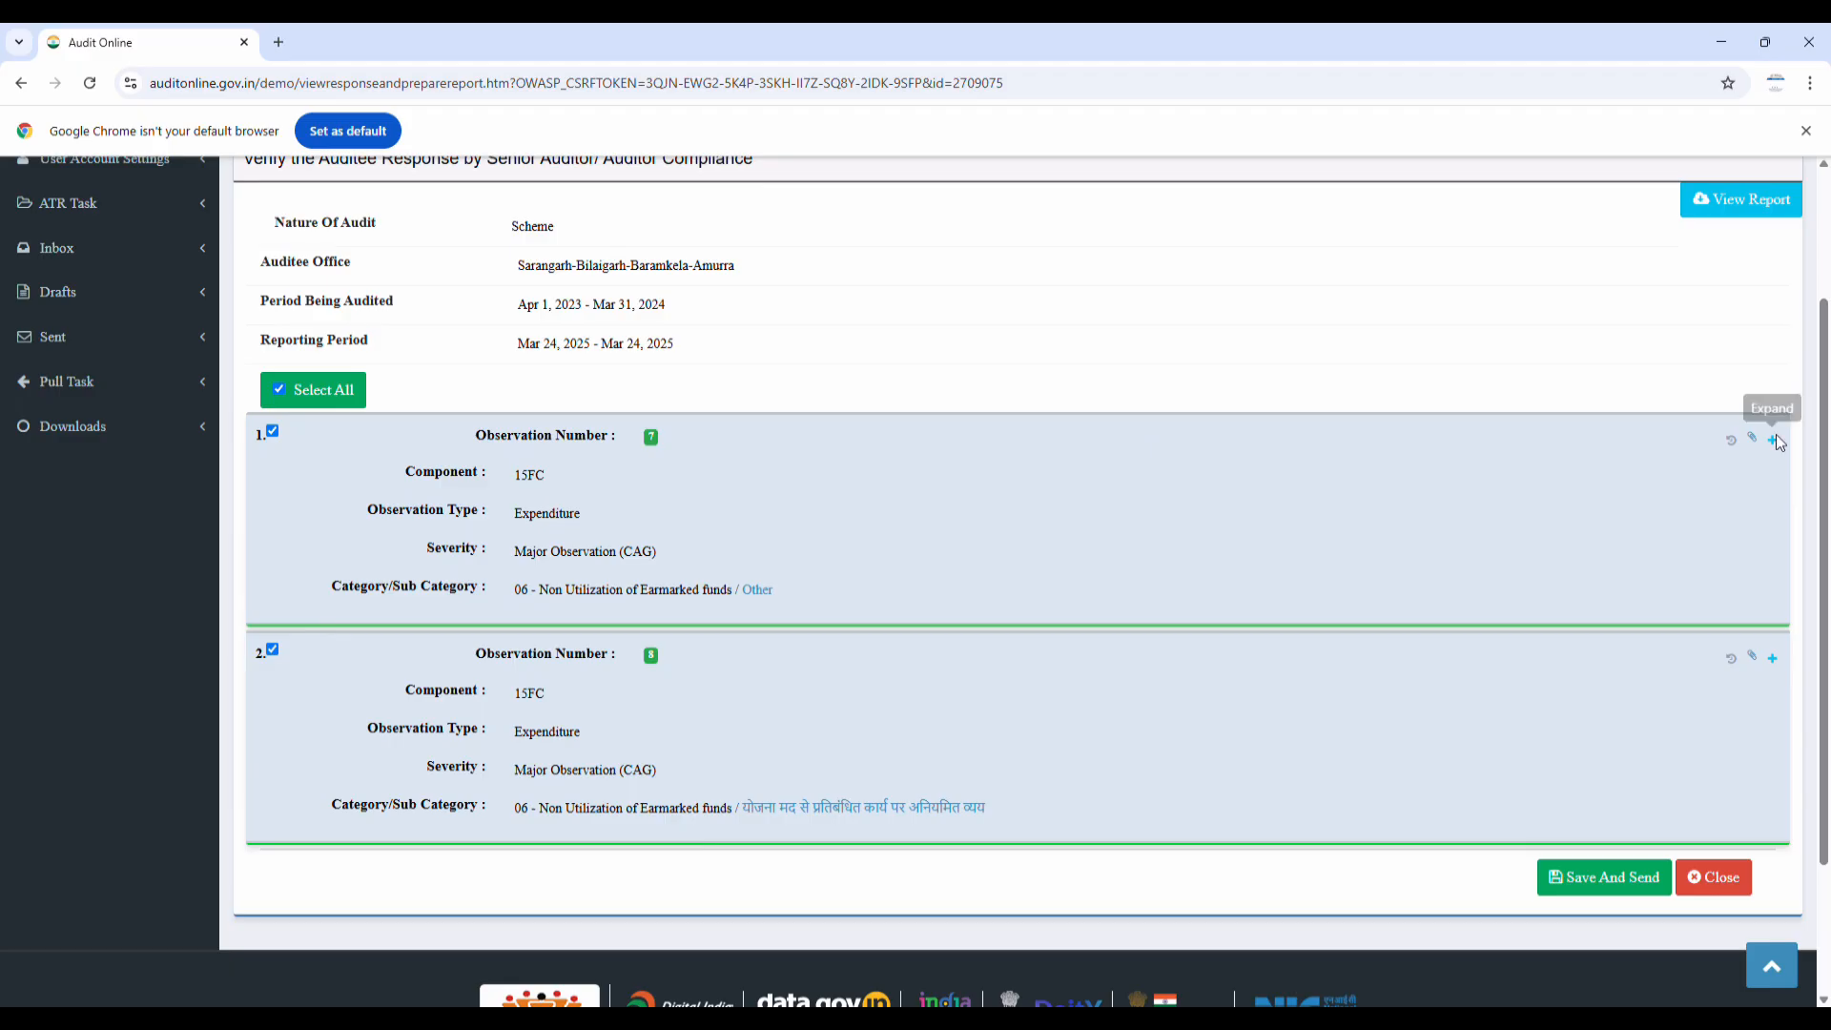
click(1774, 440)
scroll(1779, 442, down, 4)
scroll(787, 649, down, 2)
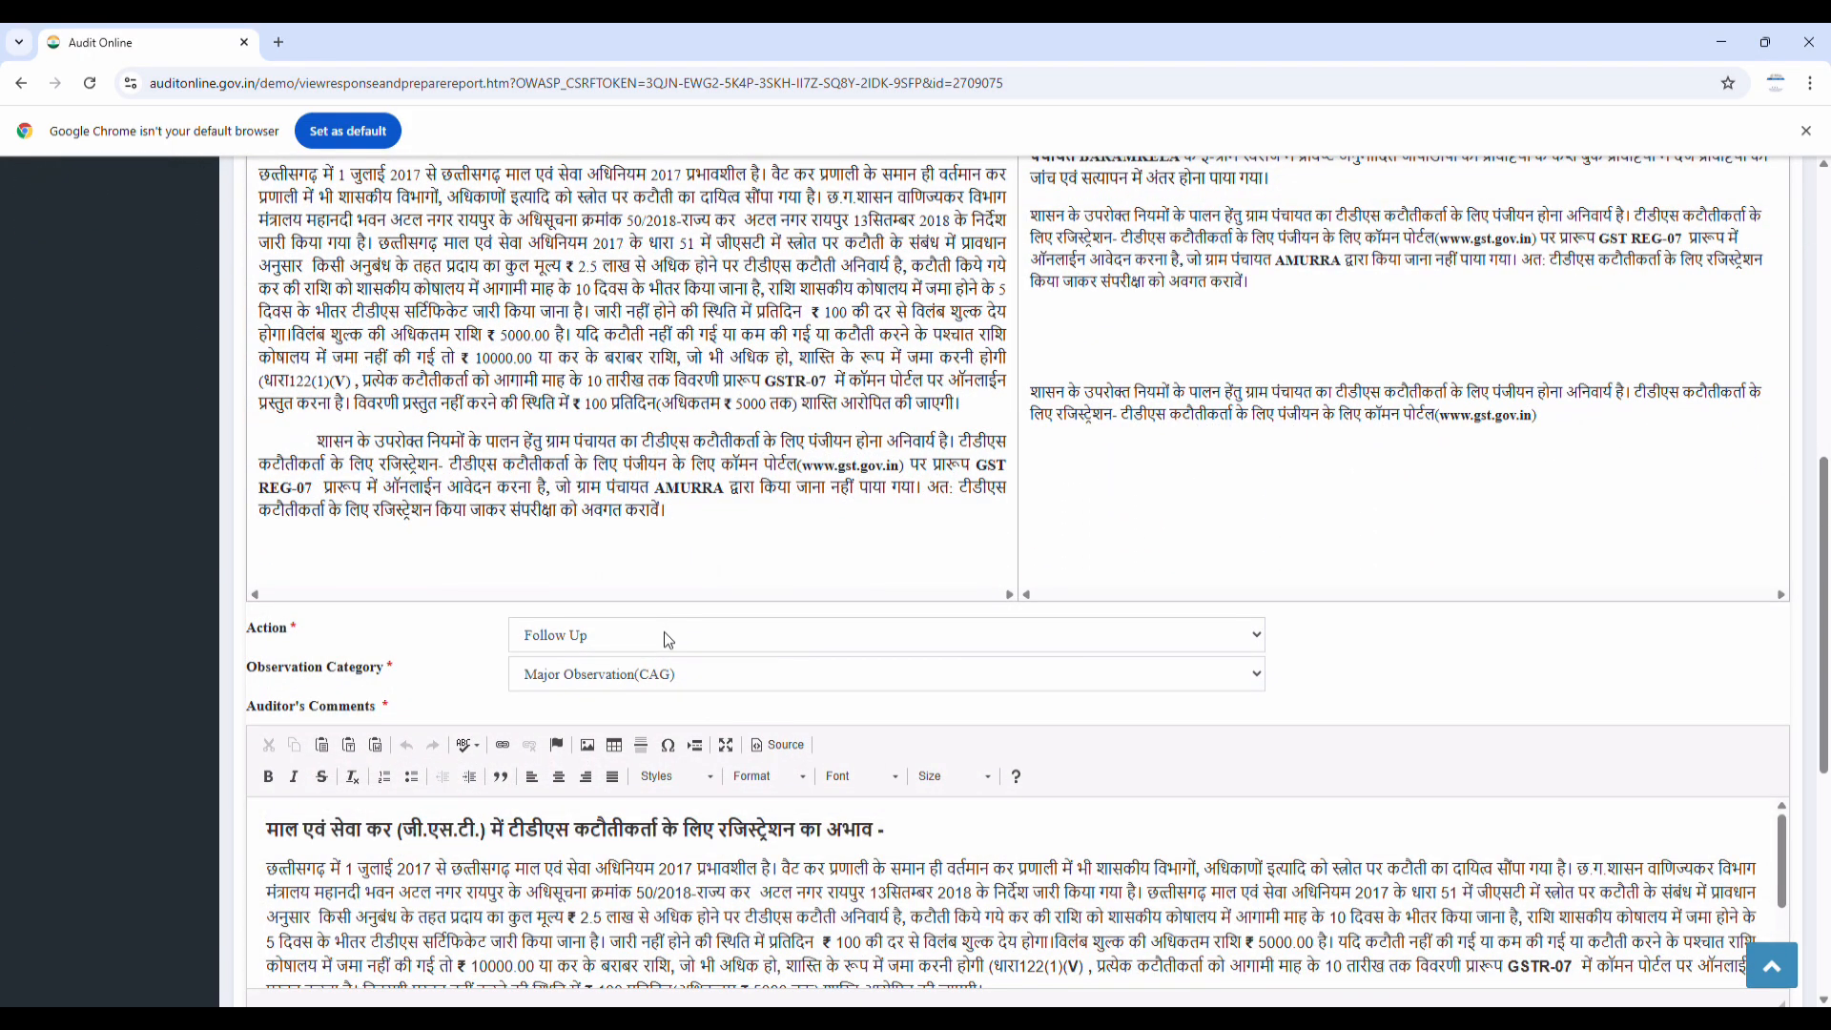
click(581, 667)
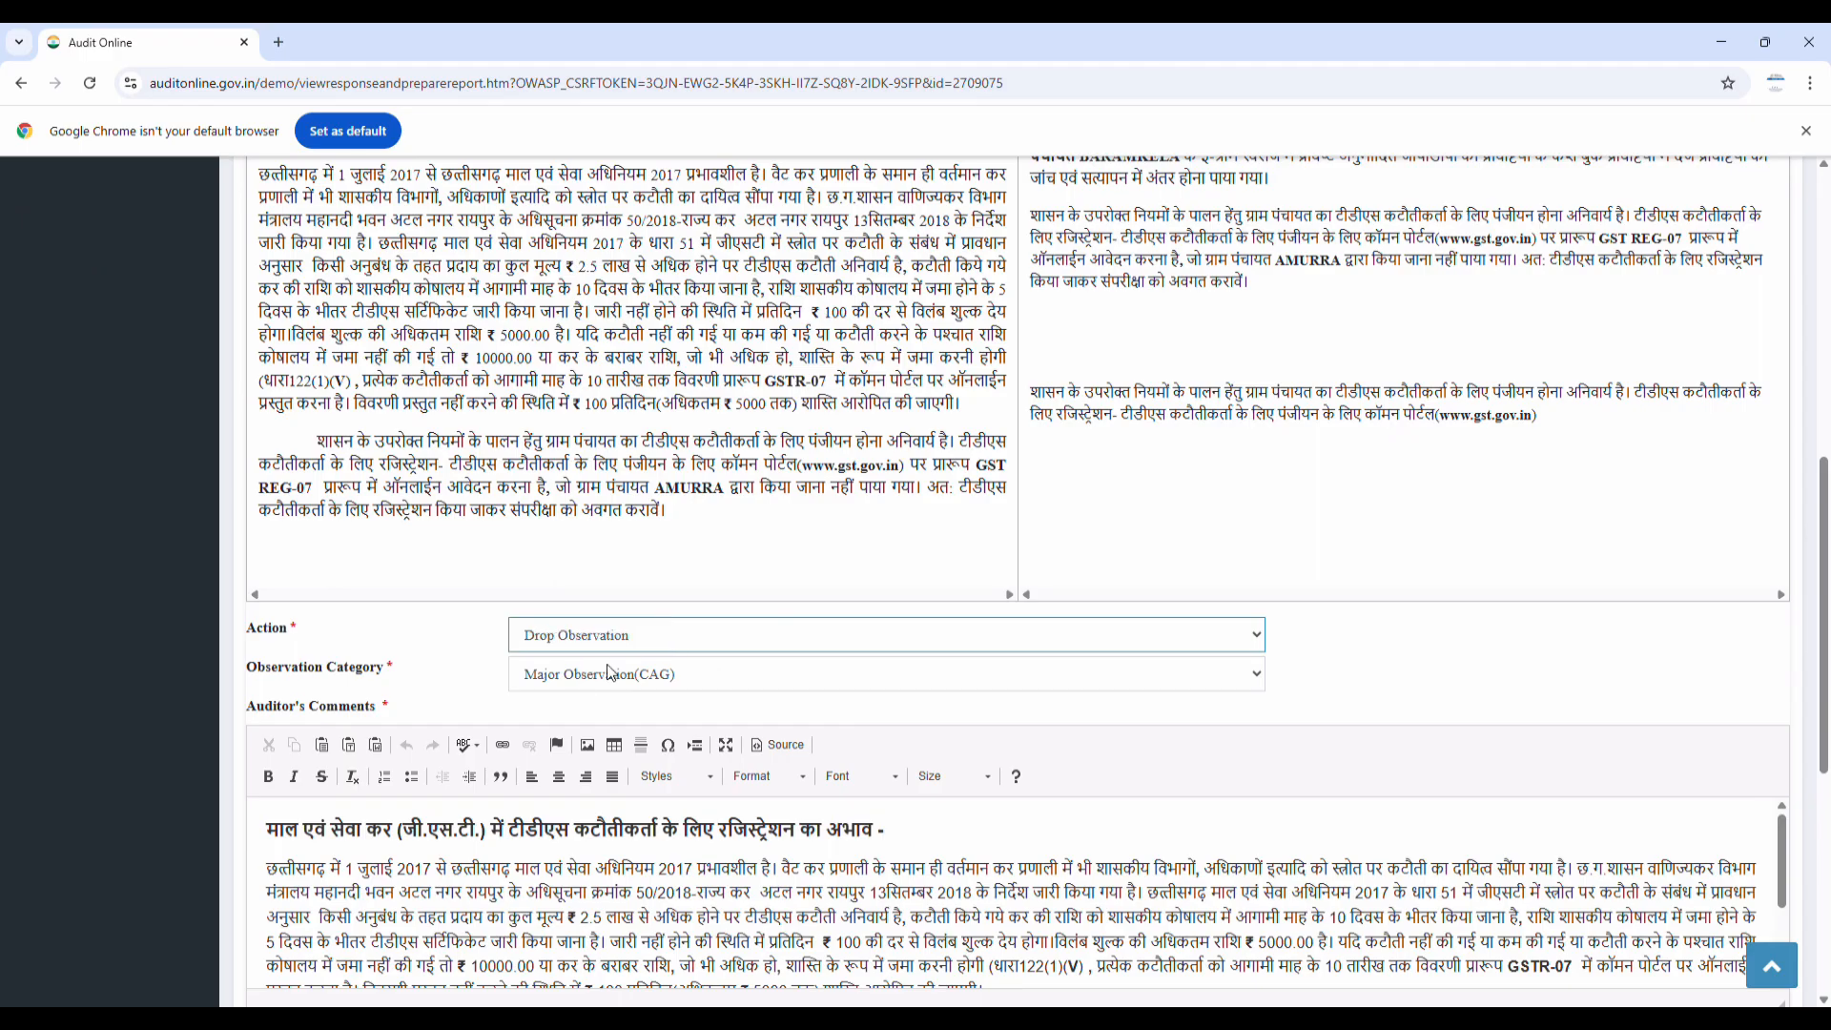
scroll(816, 708, down, 5)
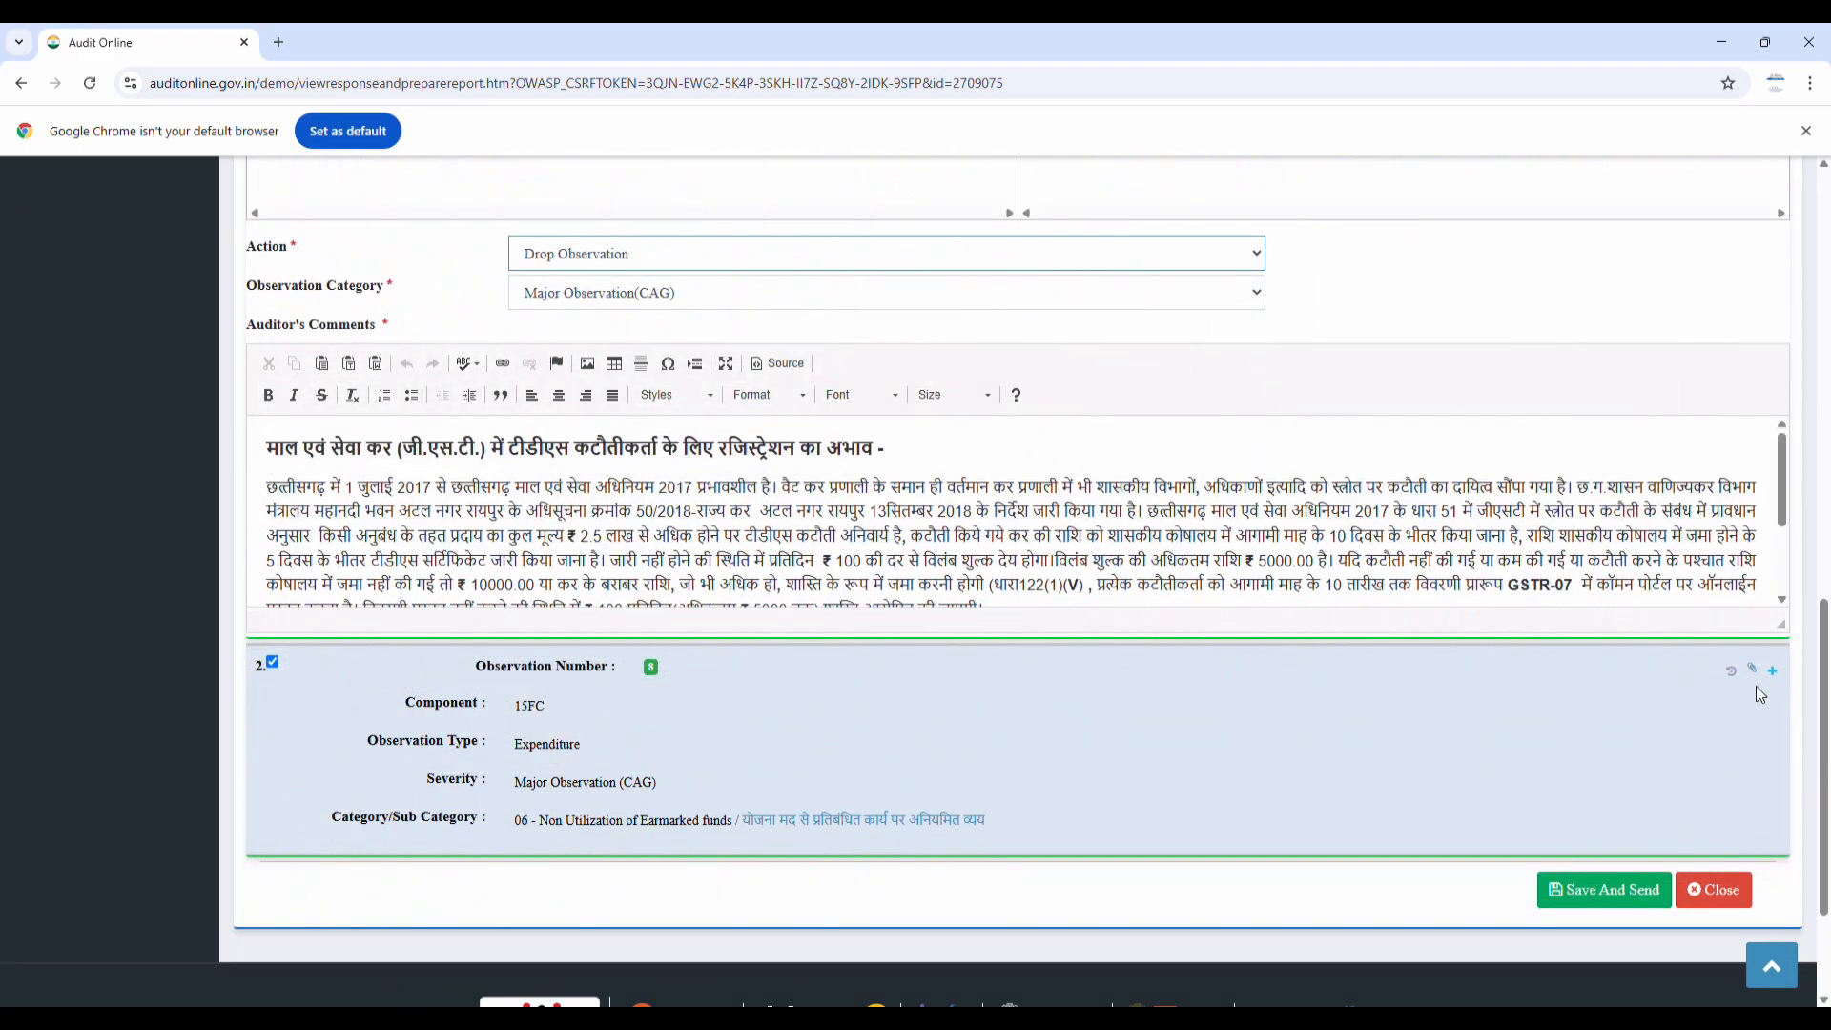
Set observation 8 to Include In Draft LAR and Save And Send
click(1772, 671)
scroll(687, 884, down, 8)
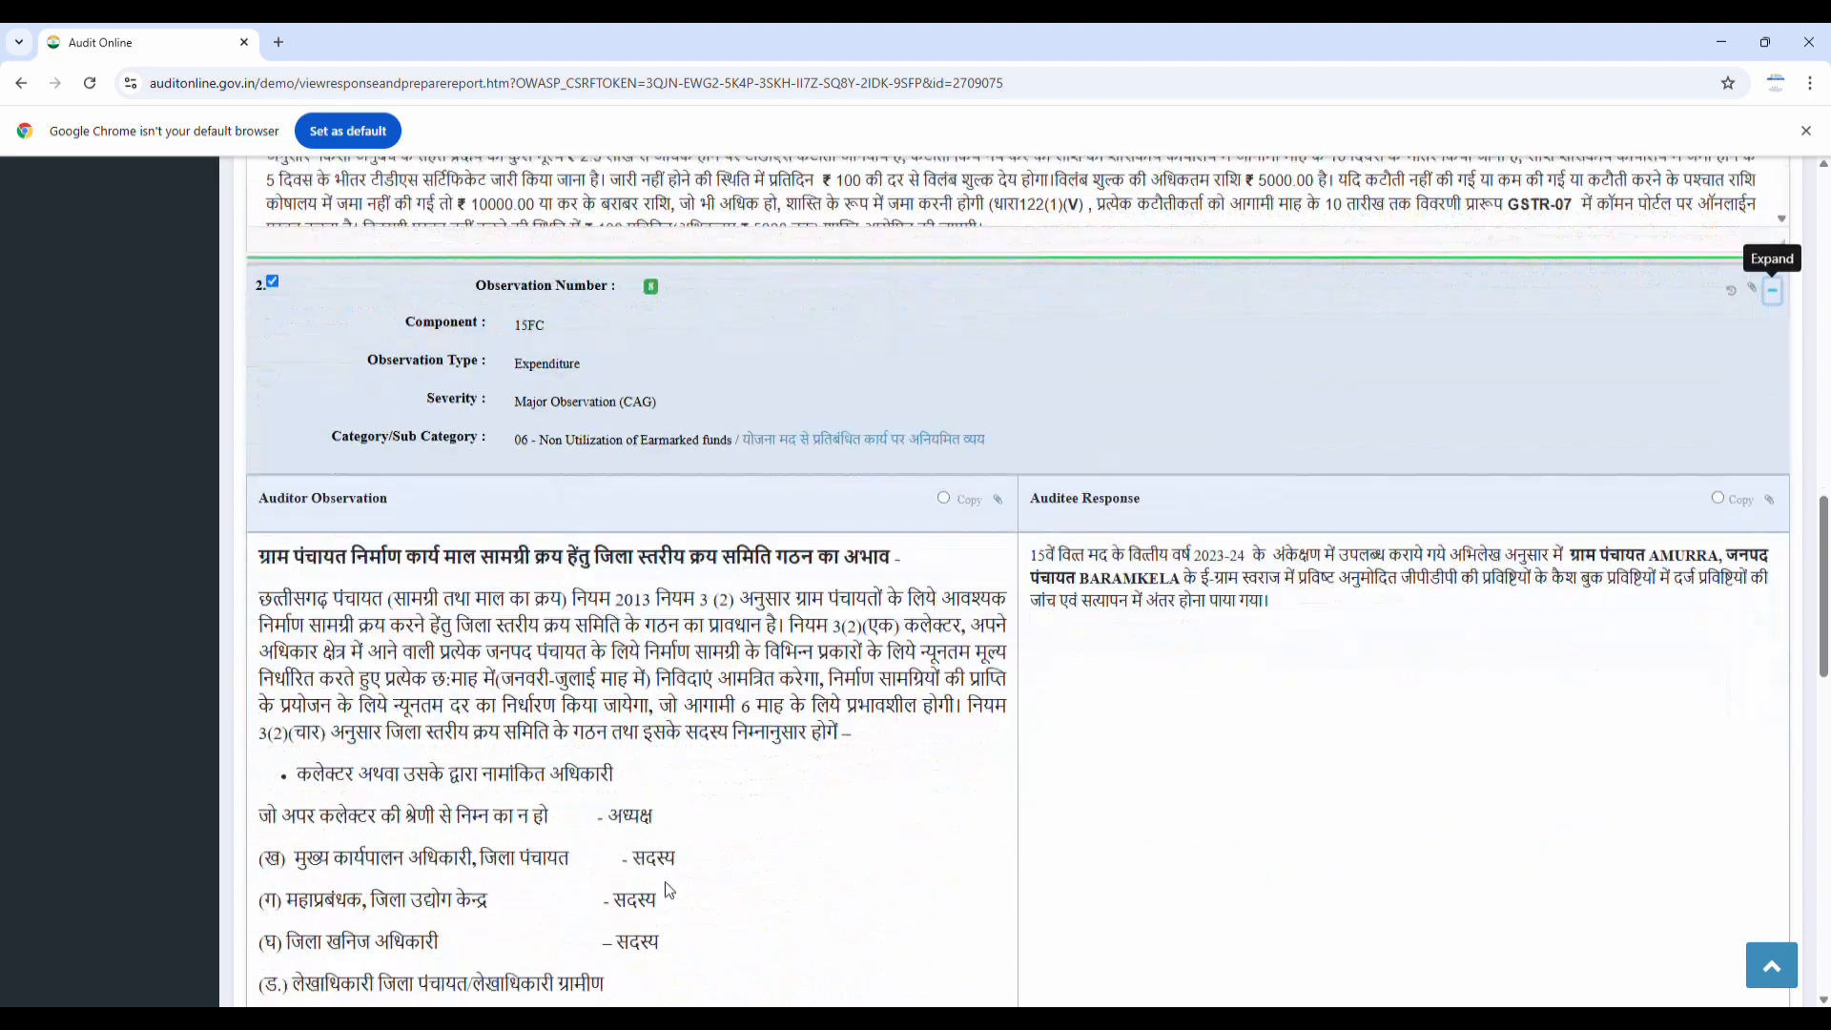
scroll(671, 885, down, 6)
click(706, 804)
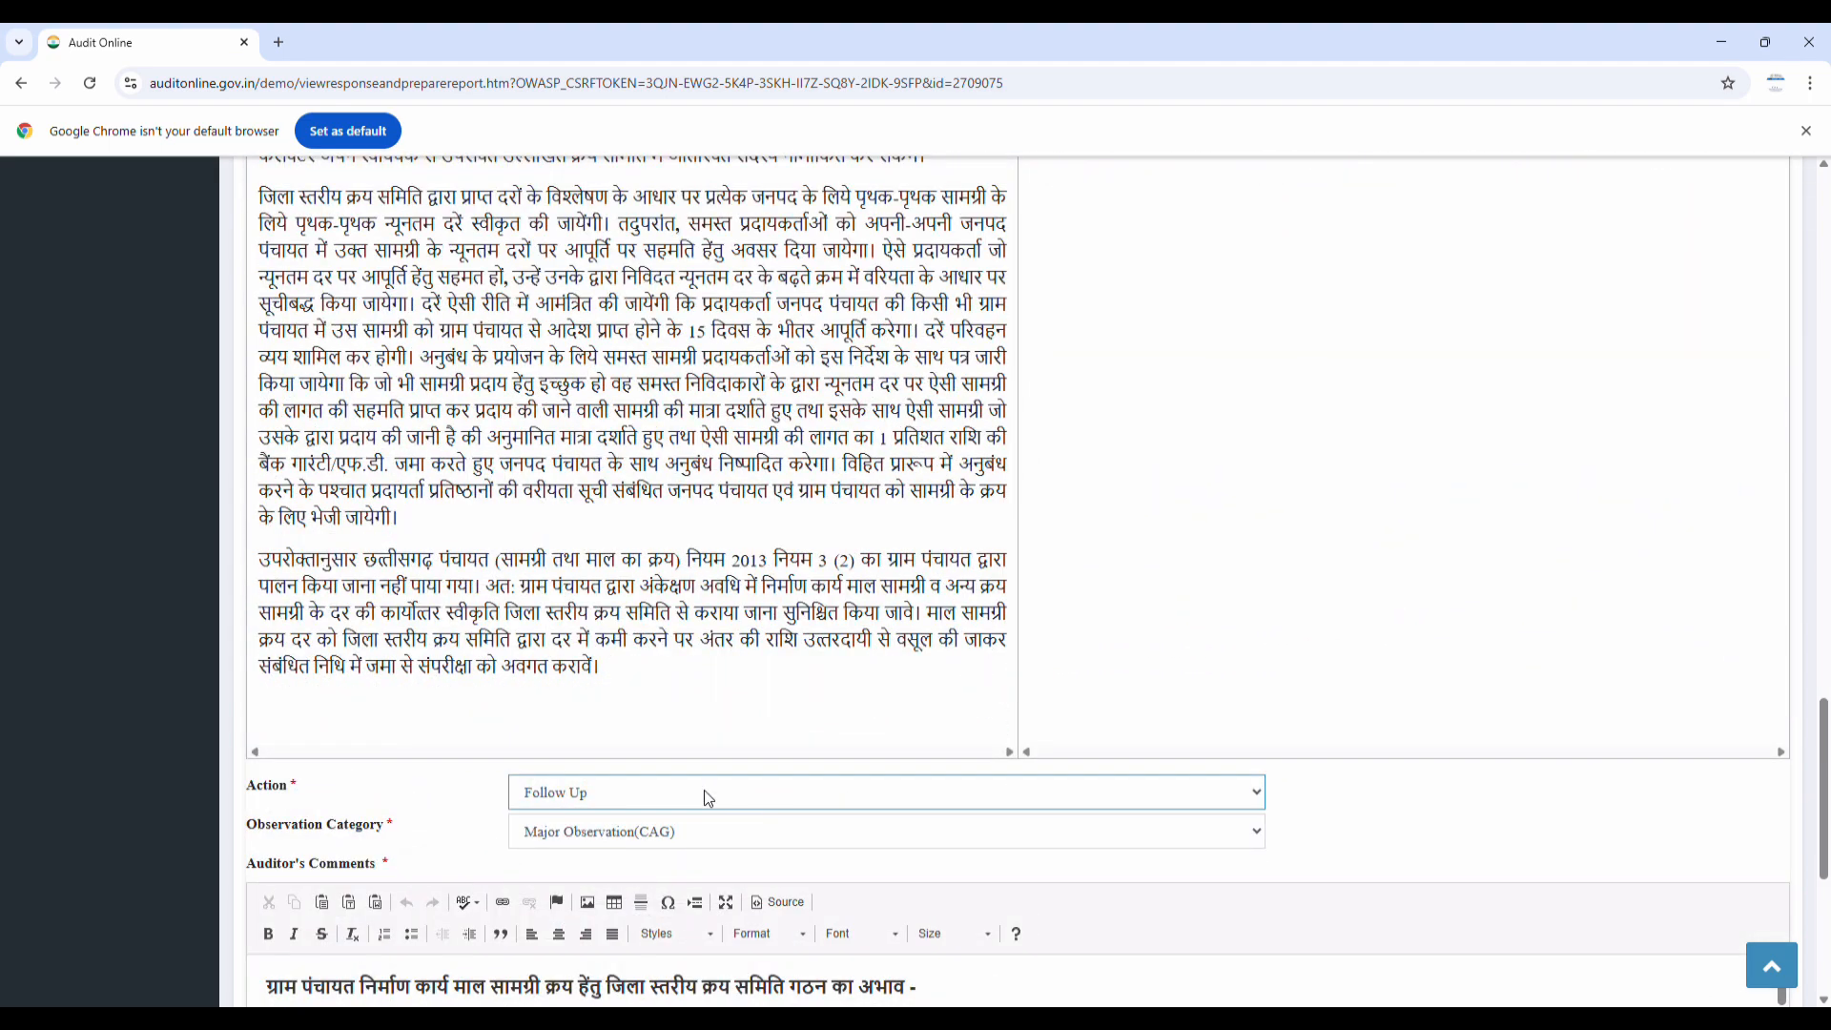
click(588, 844)
scroll(586, 839, down, 4)
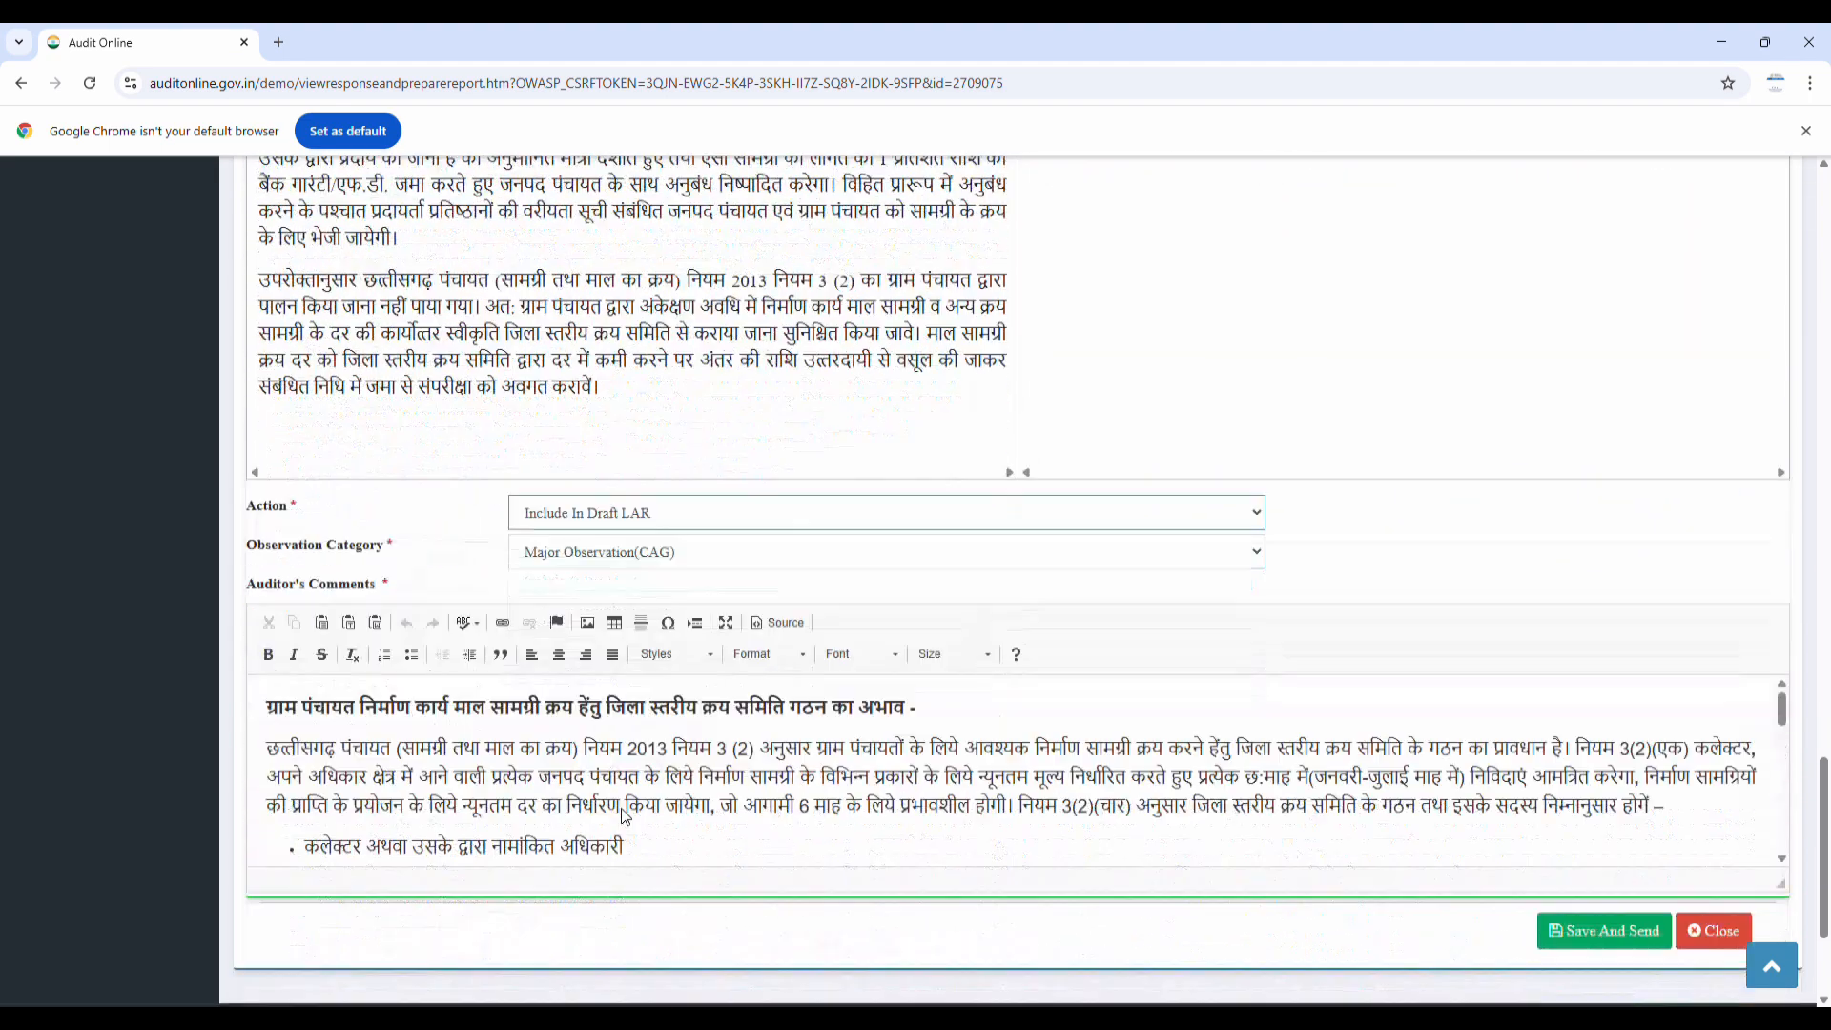
click(1609, 828)
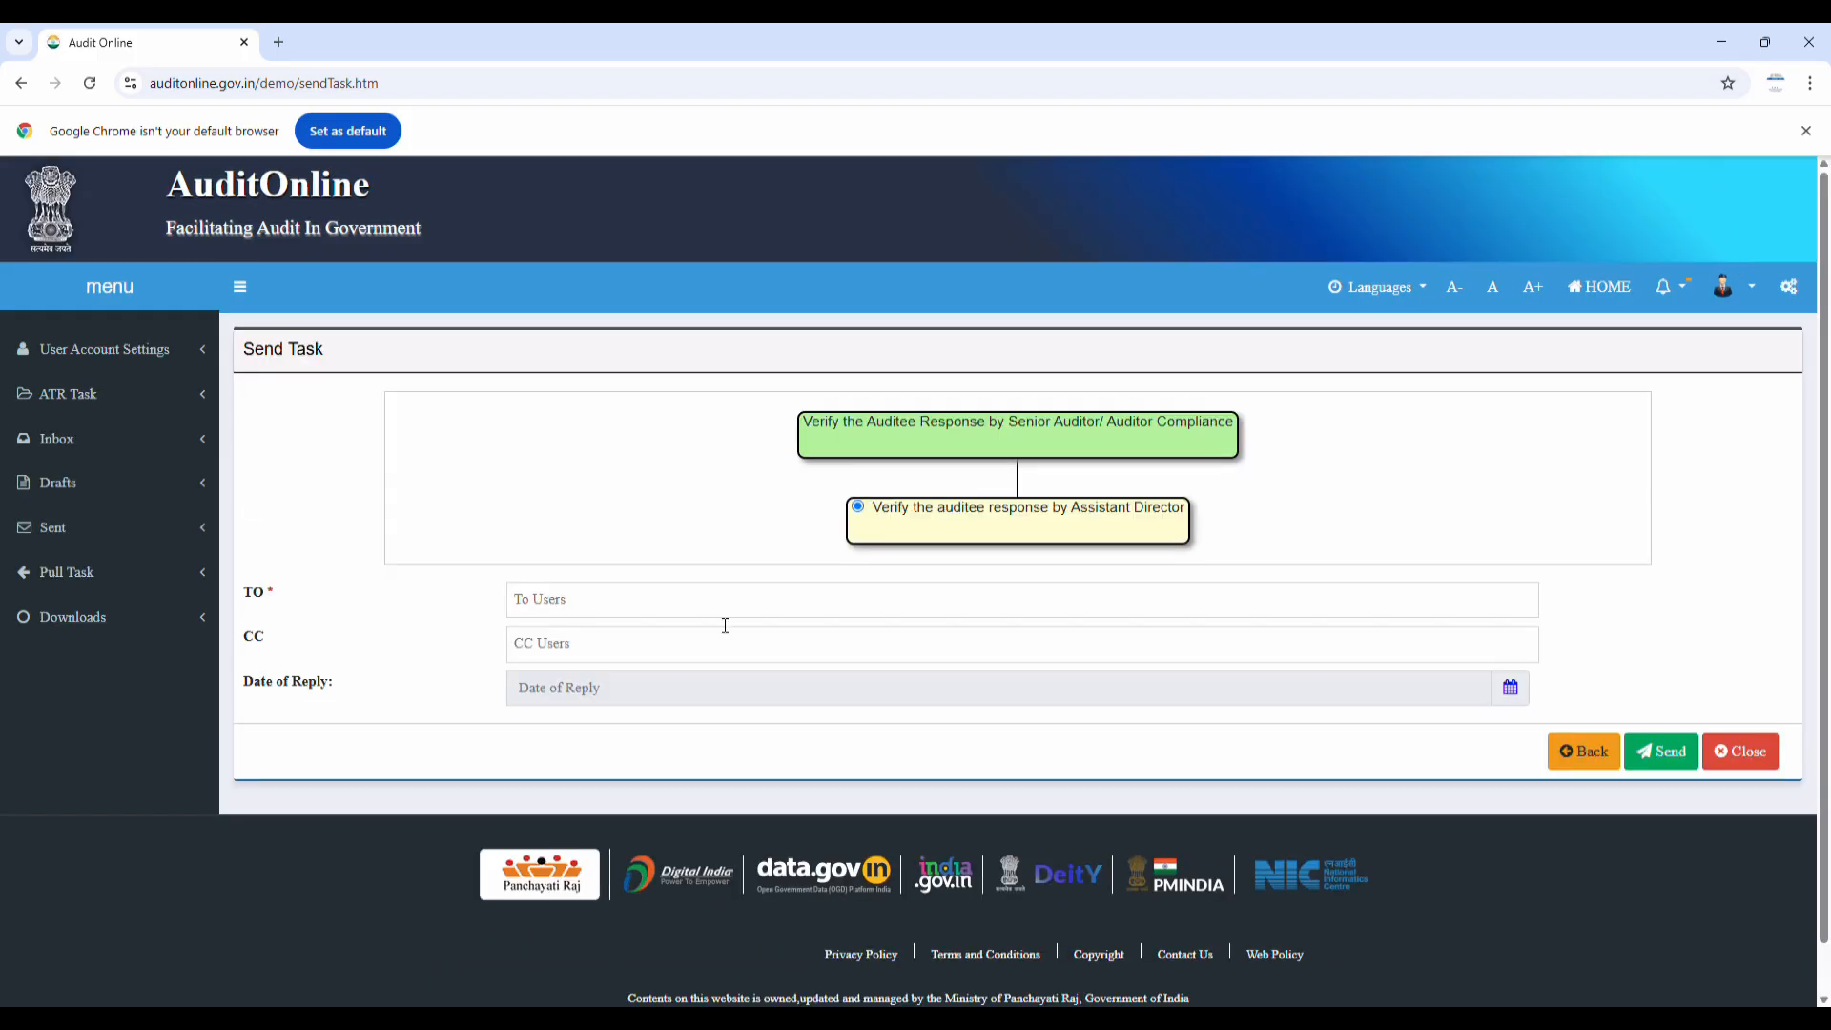
Send the reviewed task to the Assistant Director
click(702, 610)
click(625, 637)
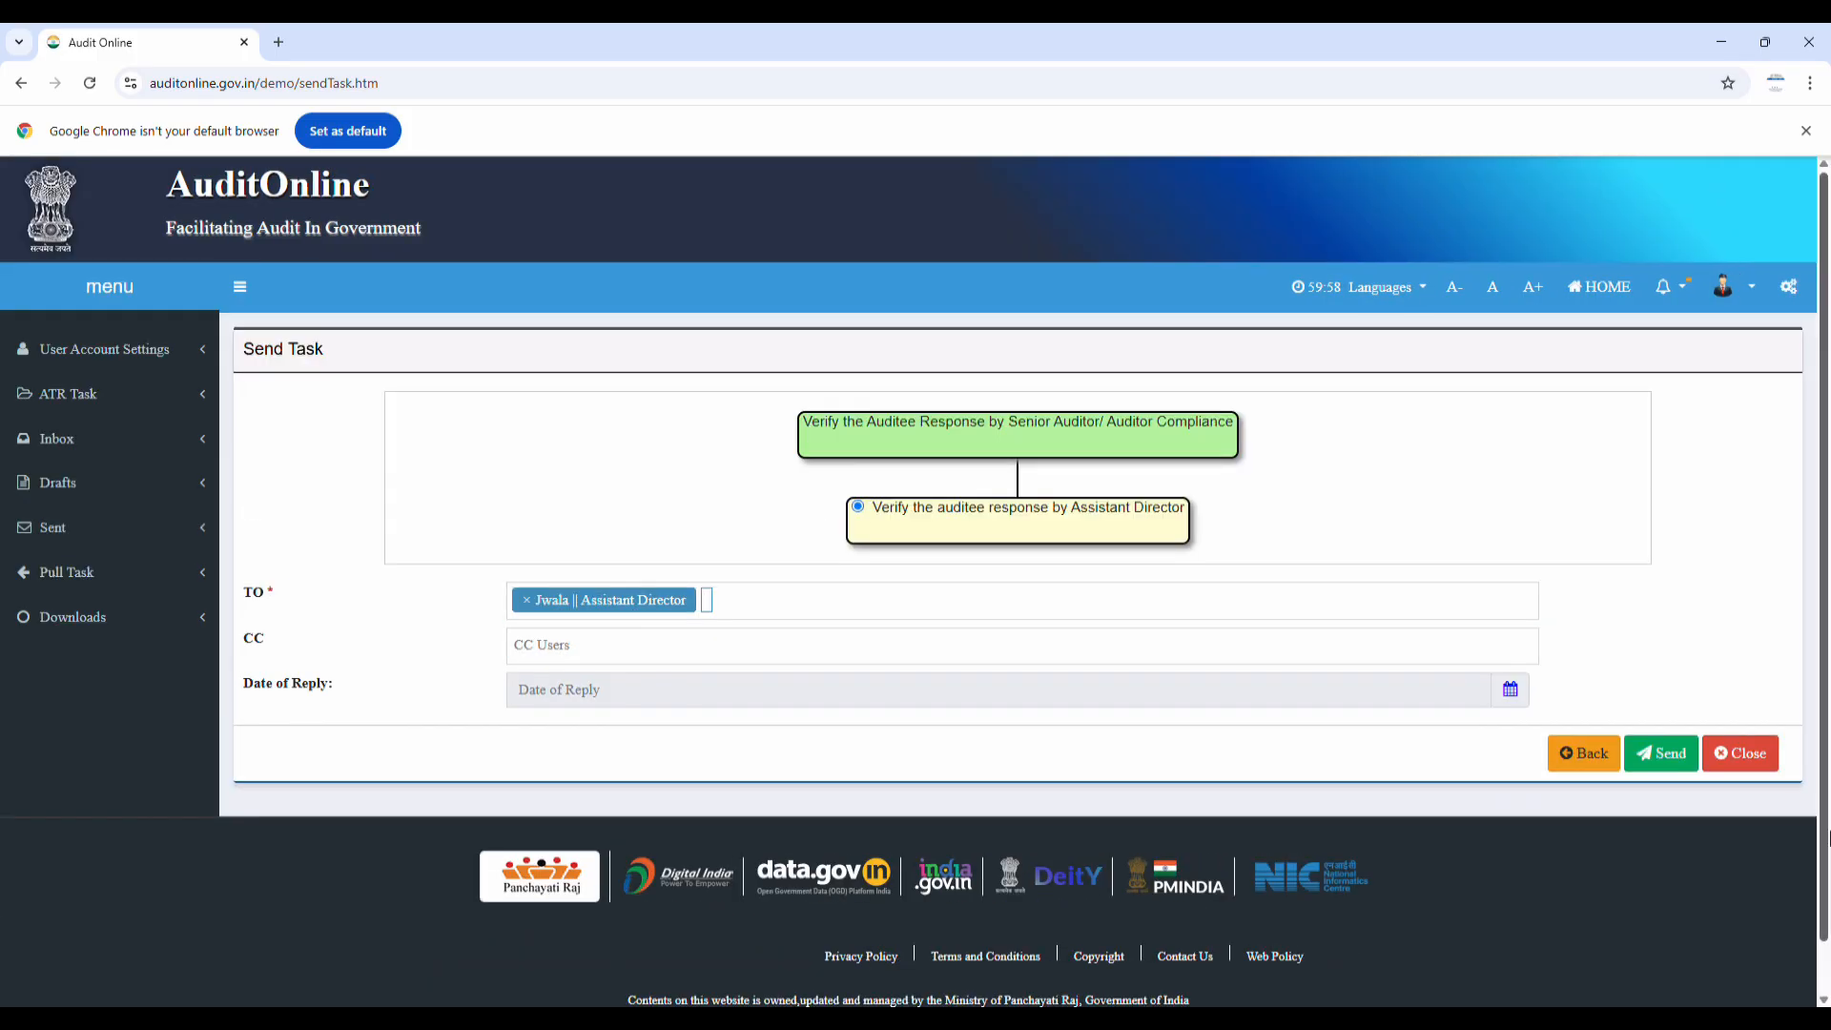
click(1664, 758)
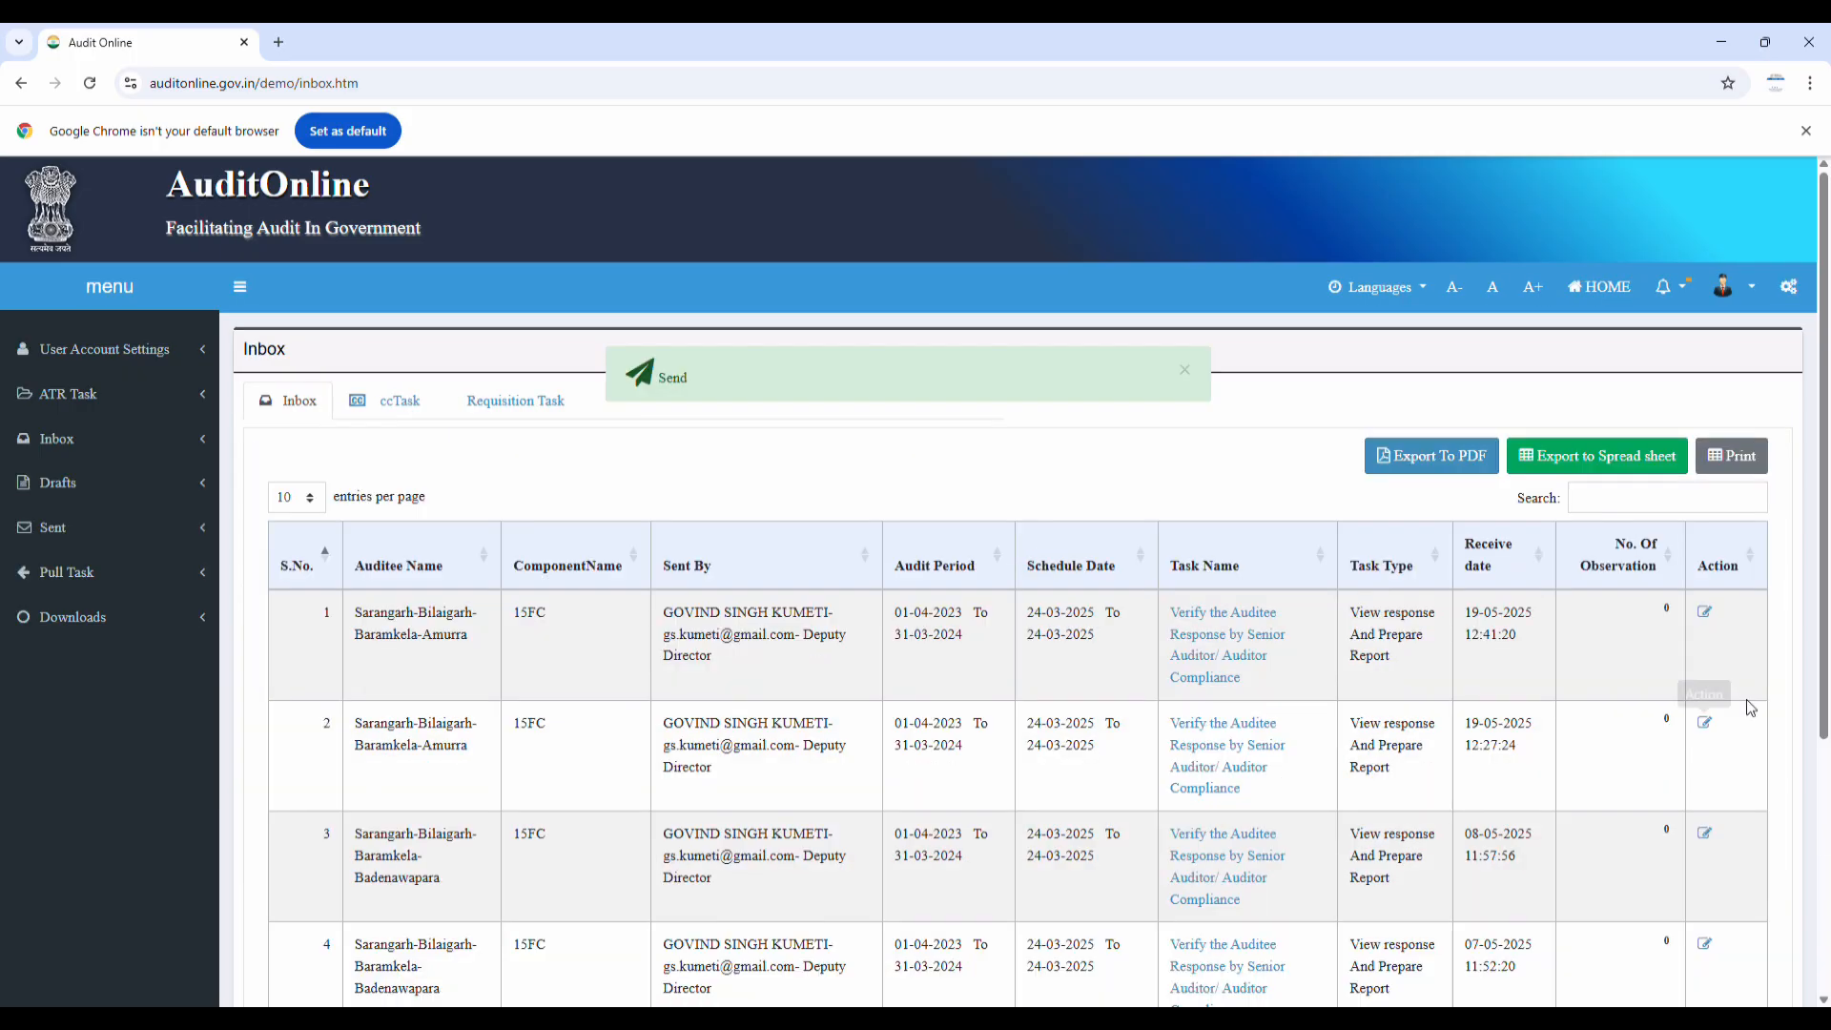
Log out, sign in as the Assistant Director with the CAPTCHA, and open the Inbox
click(1734, 286)
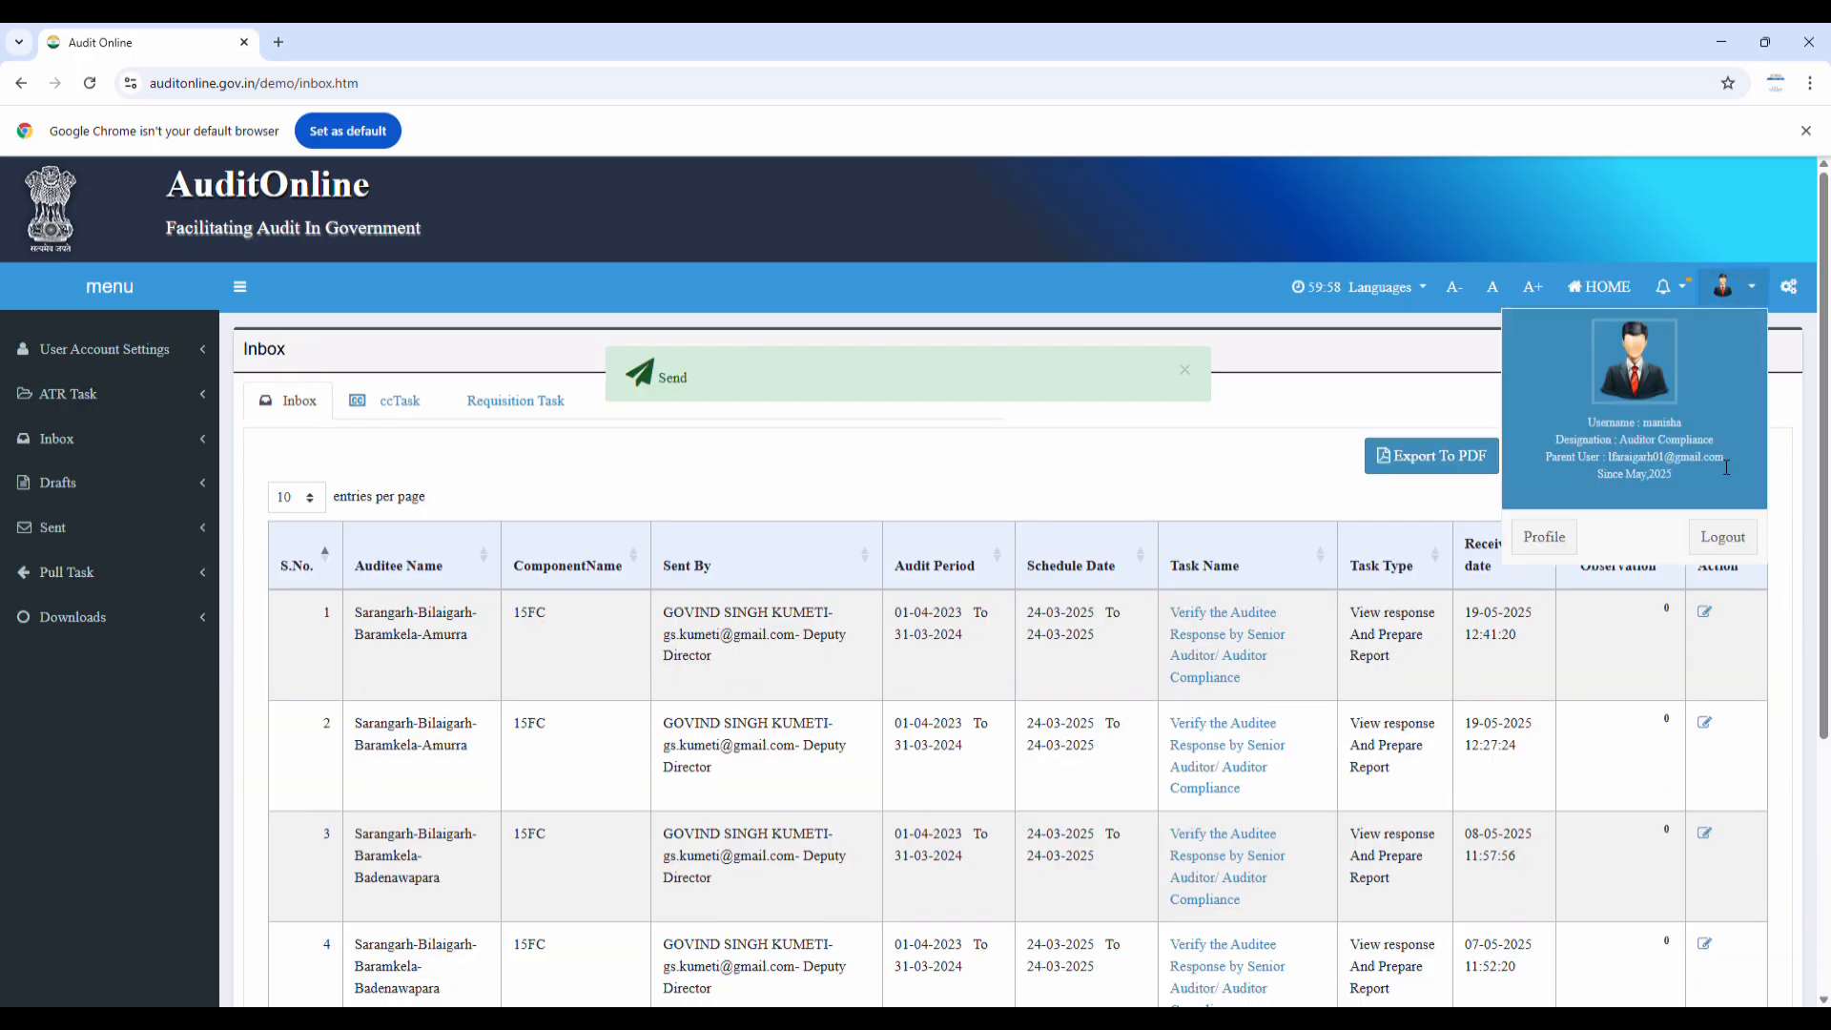
click(1736, 540)
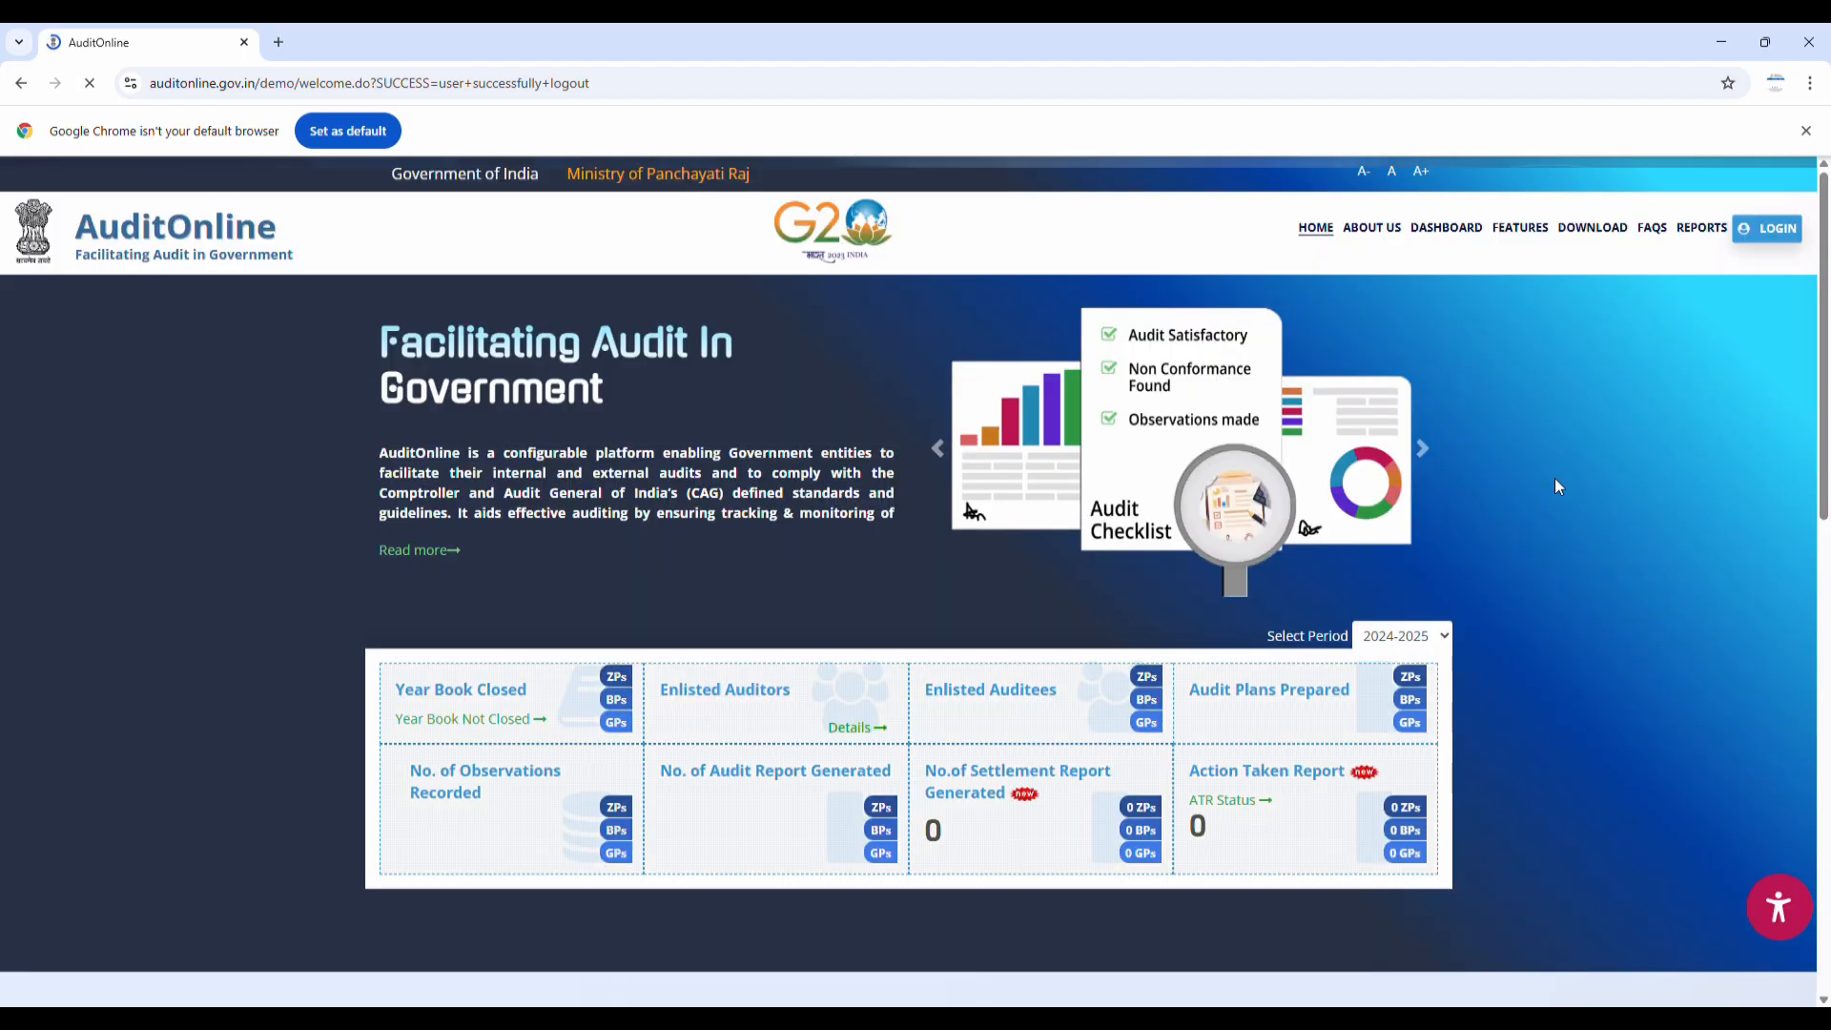
click(1767, 228)
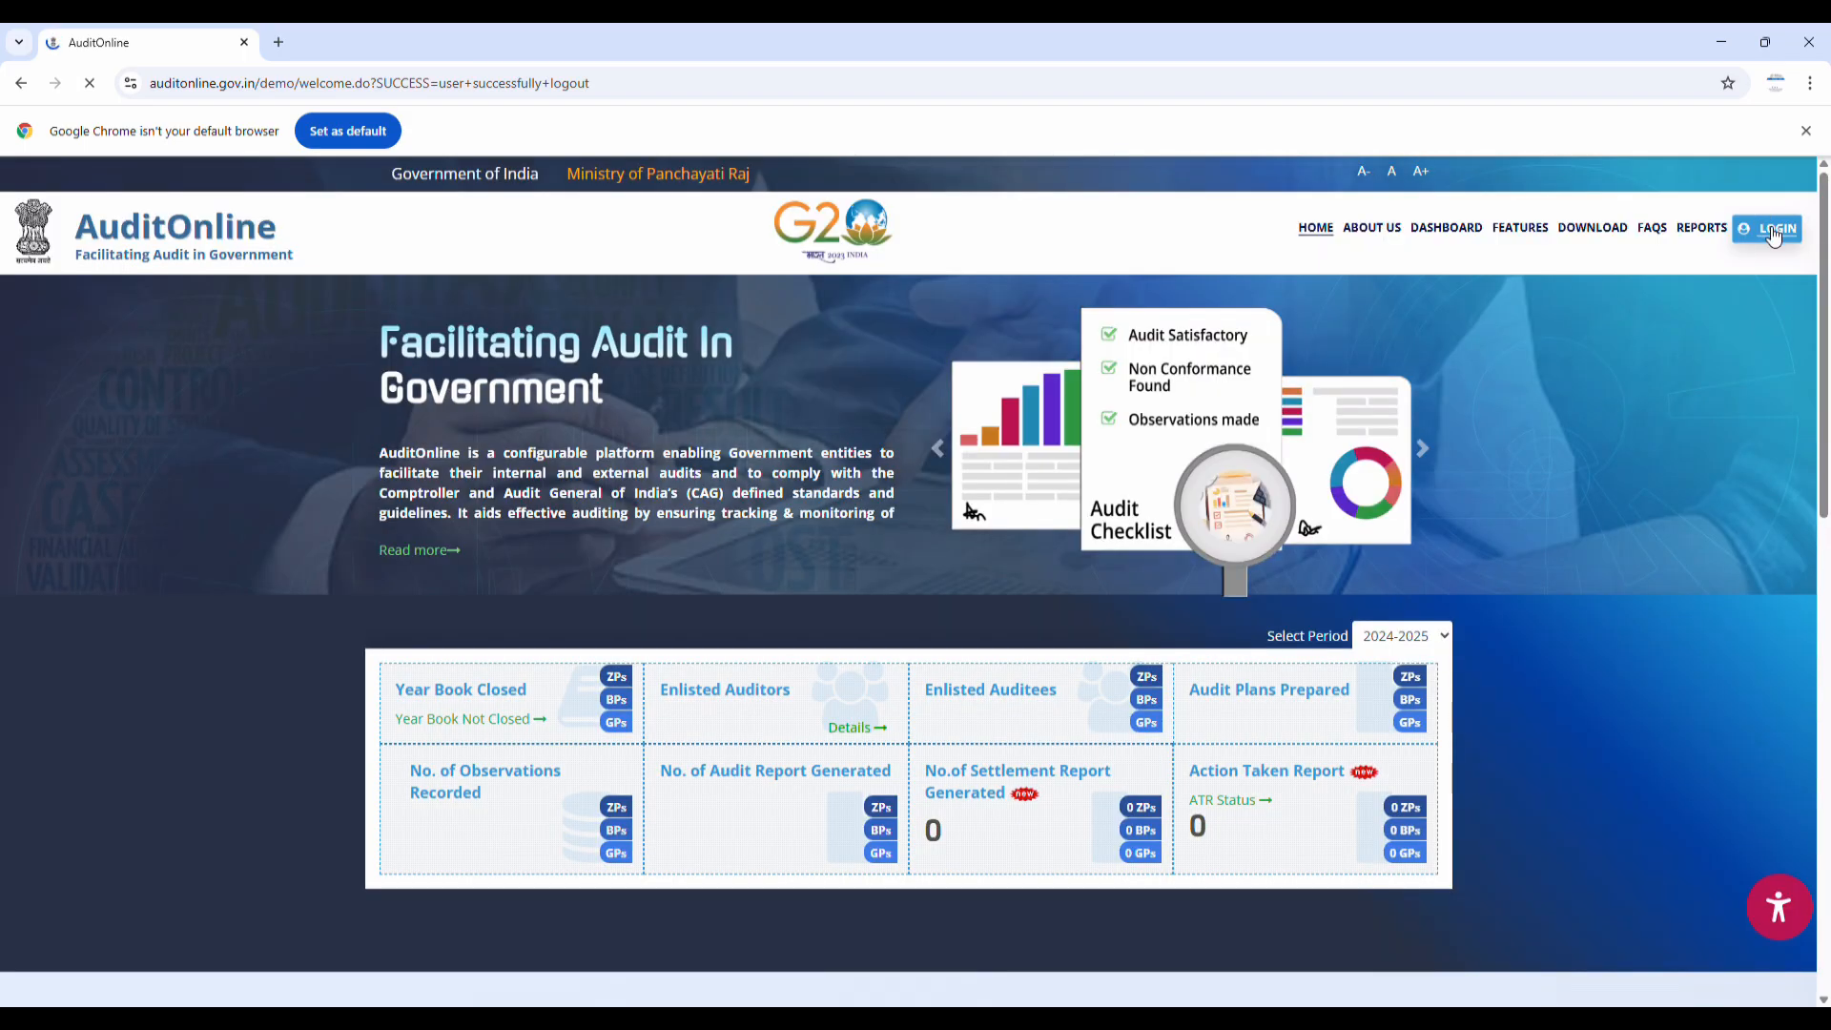
text(1hllpv)
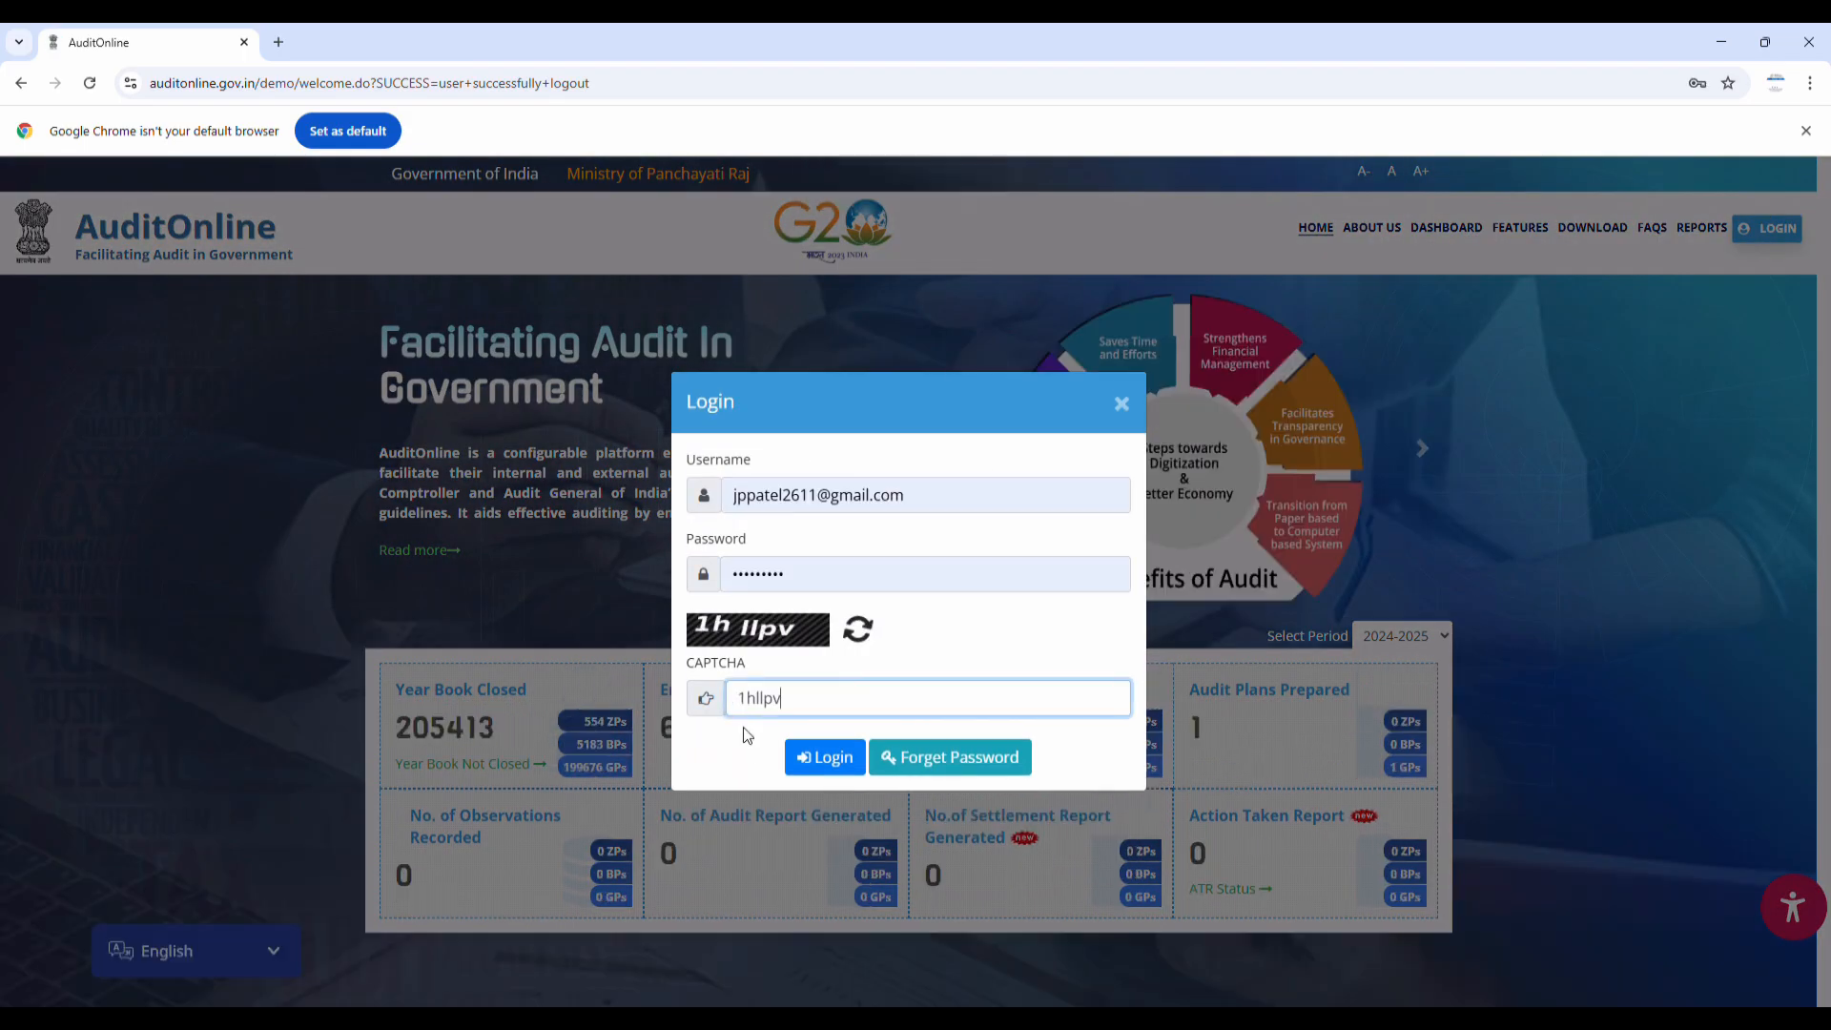
click(824, 759)
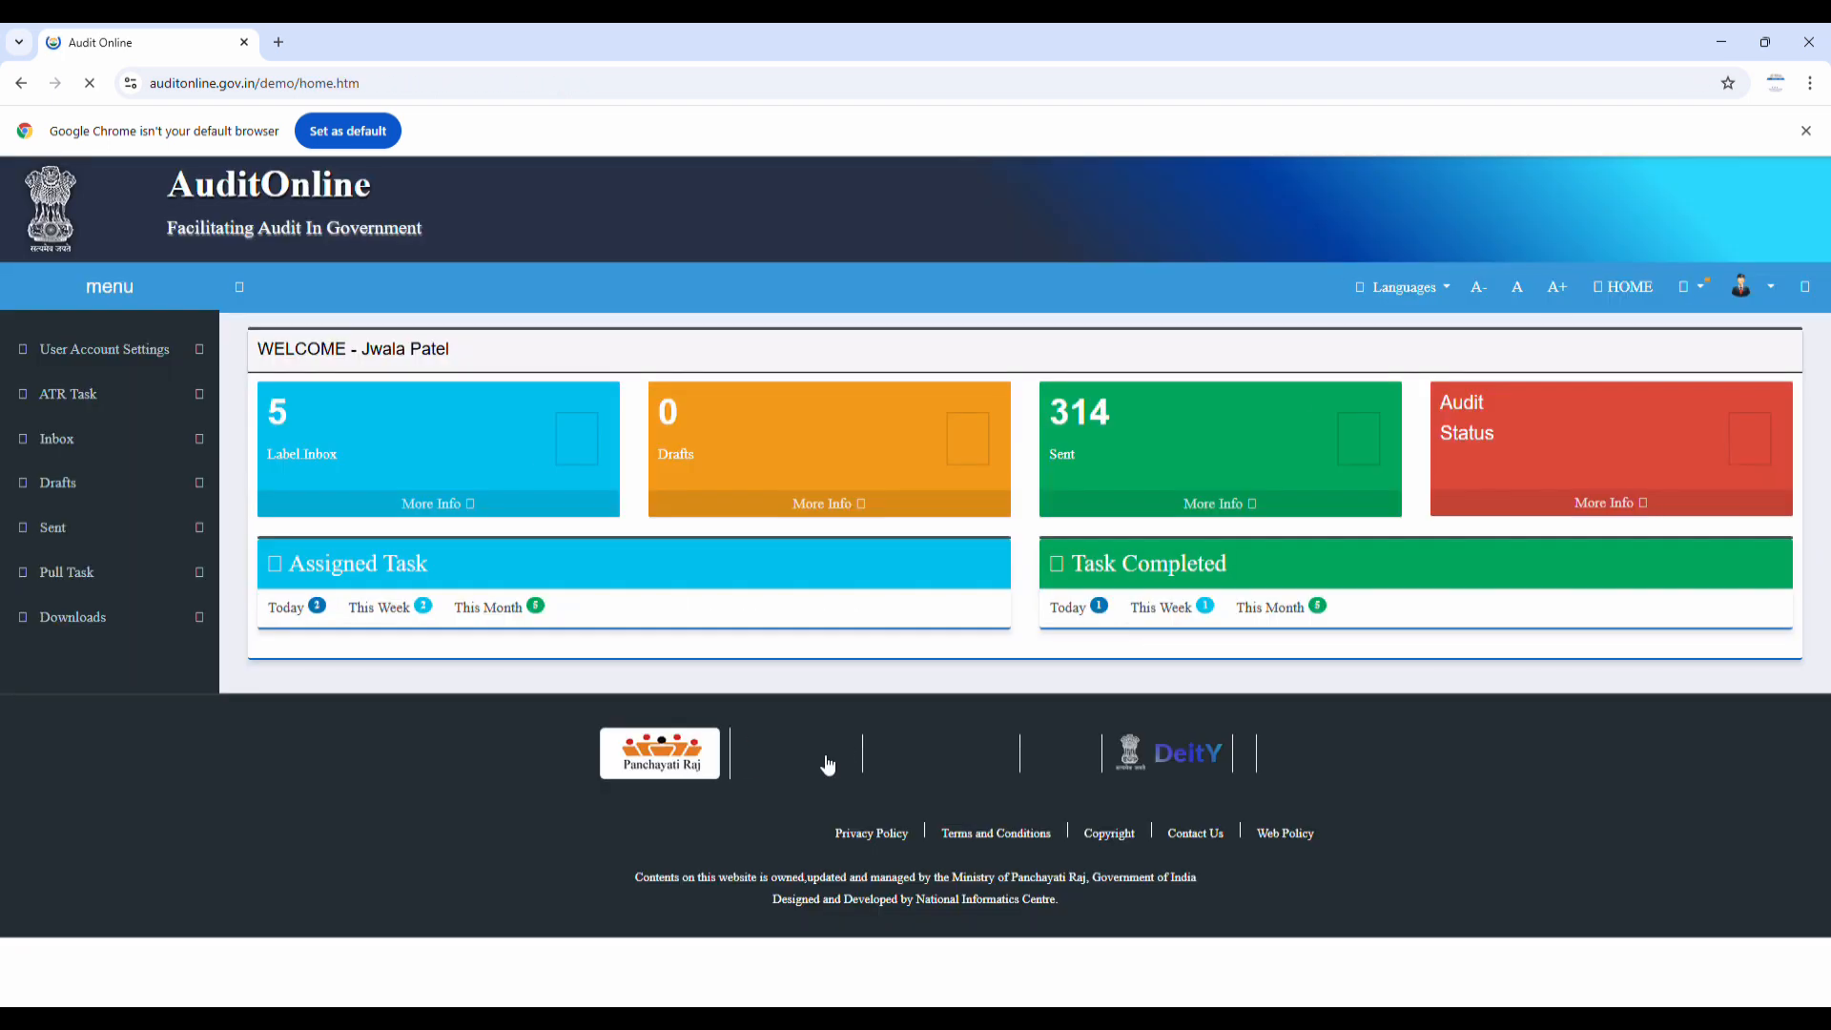
click(76, 444)
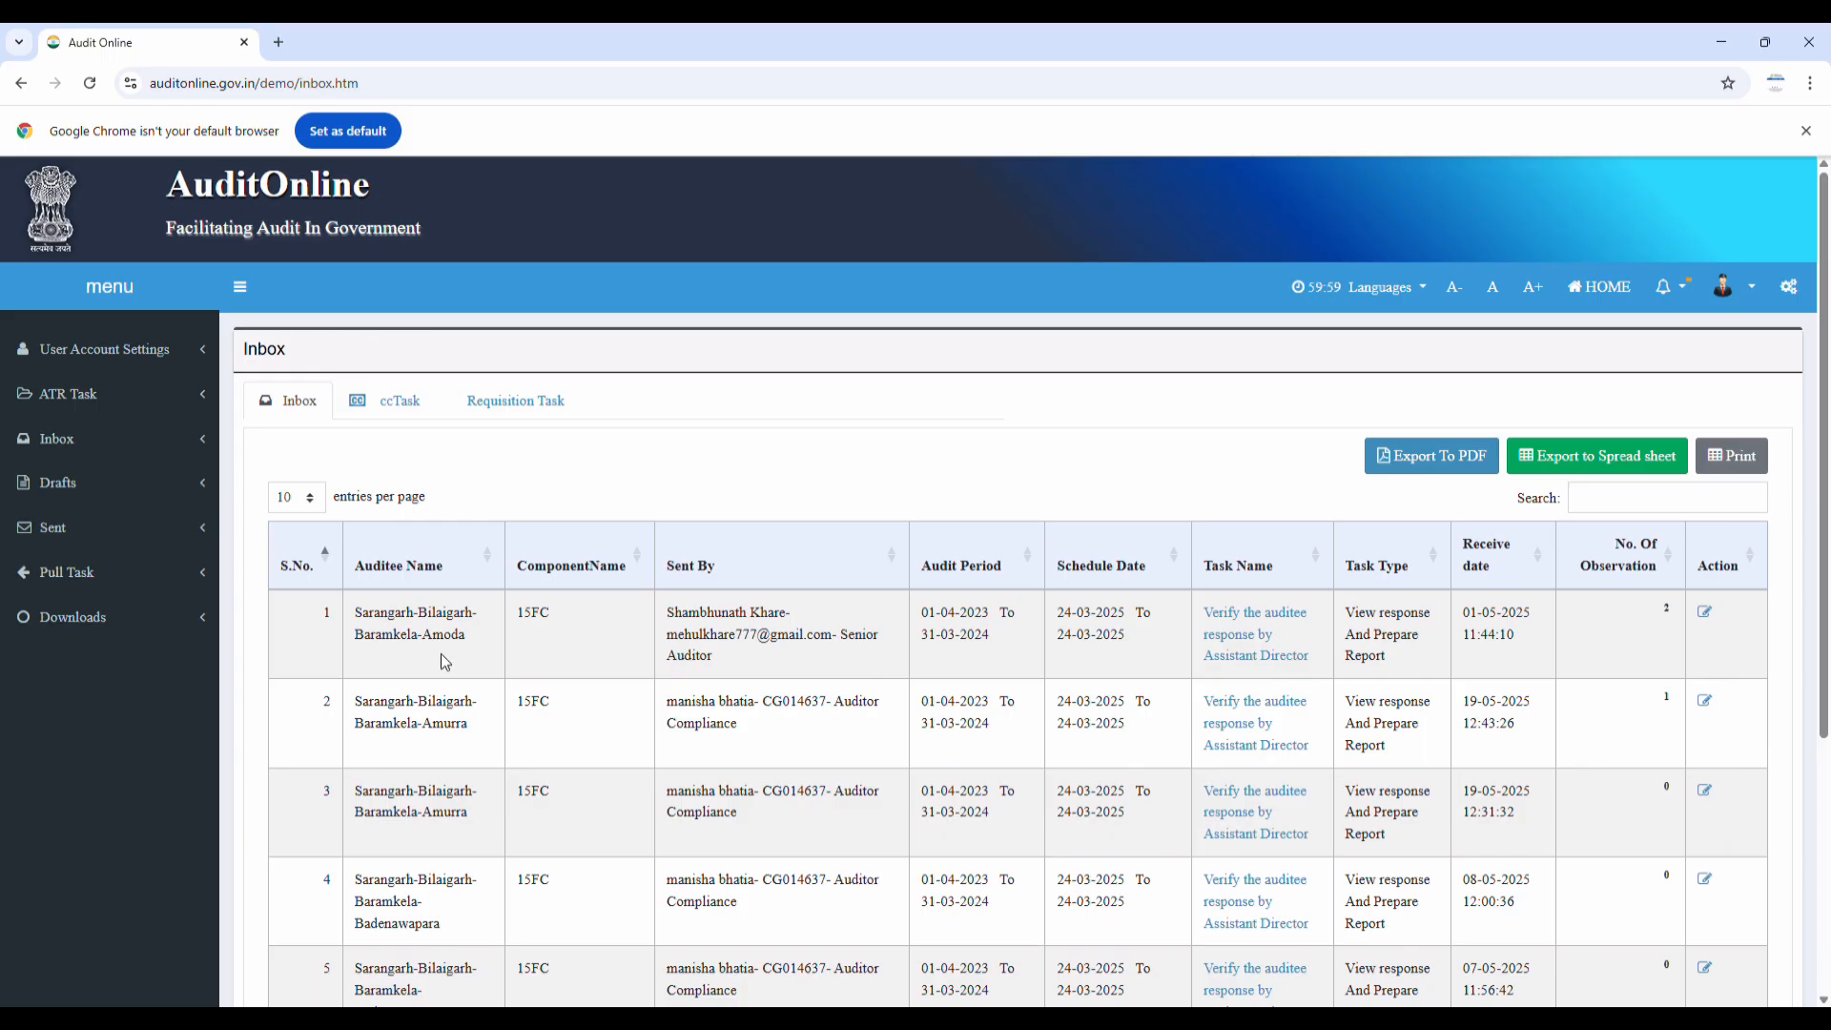
Expand observations 7 and 8 of the Amurra task to review their details
scroll(444, 653, down, 1)
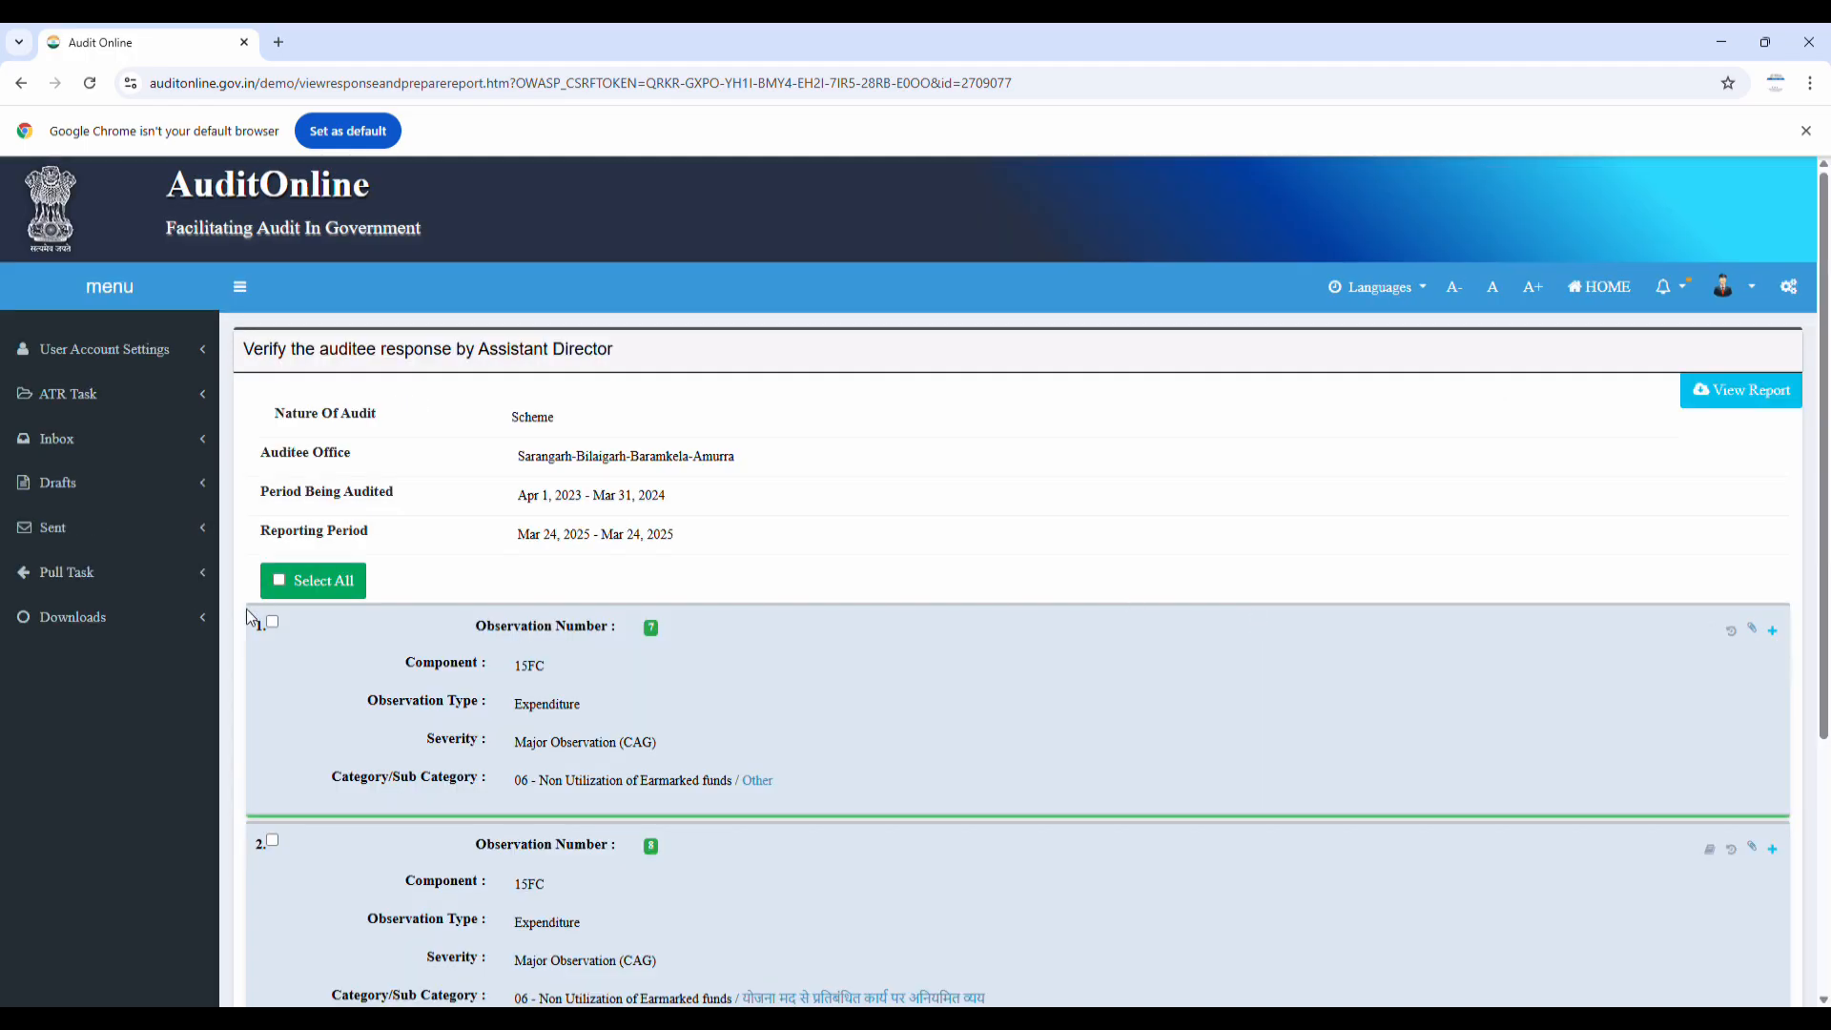
scroll(333, 595, down, 4)
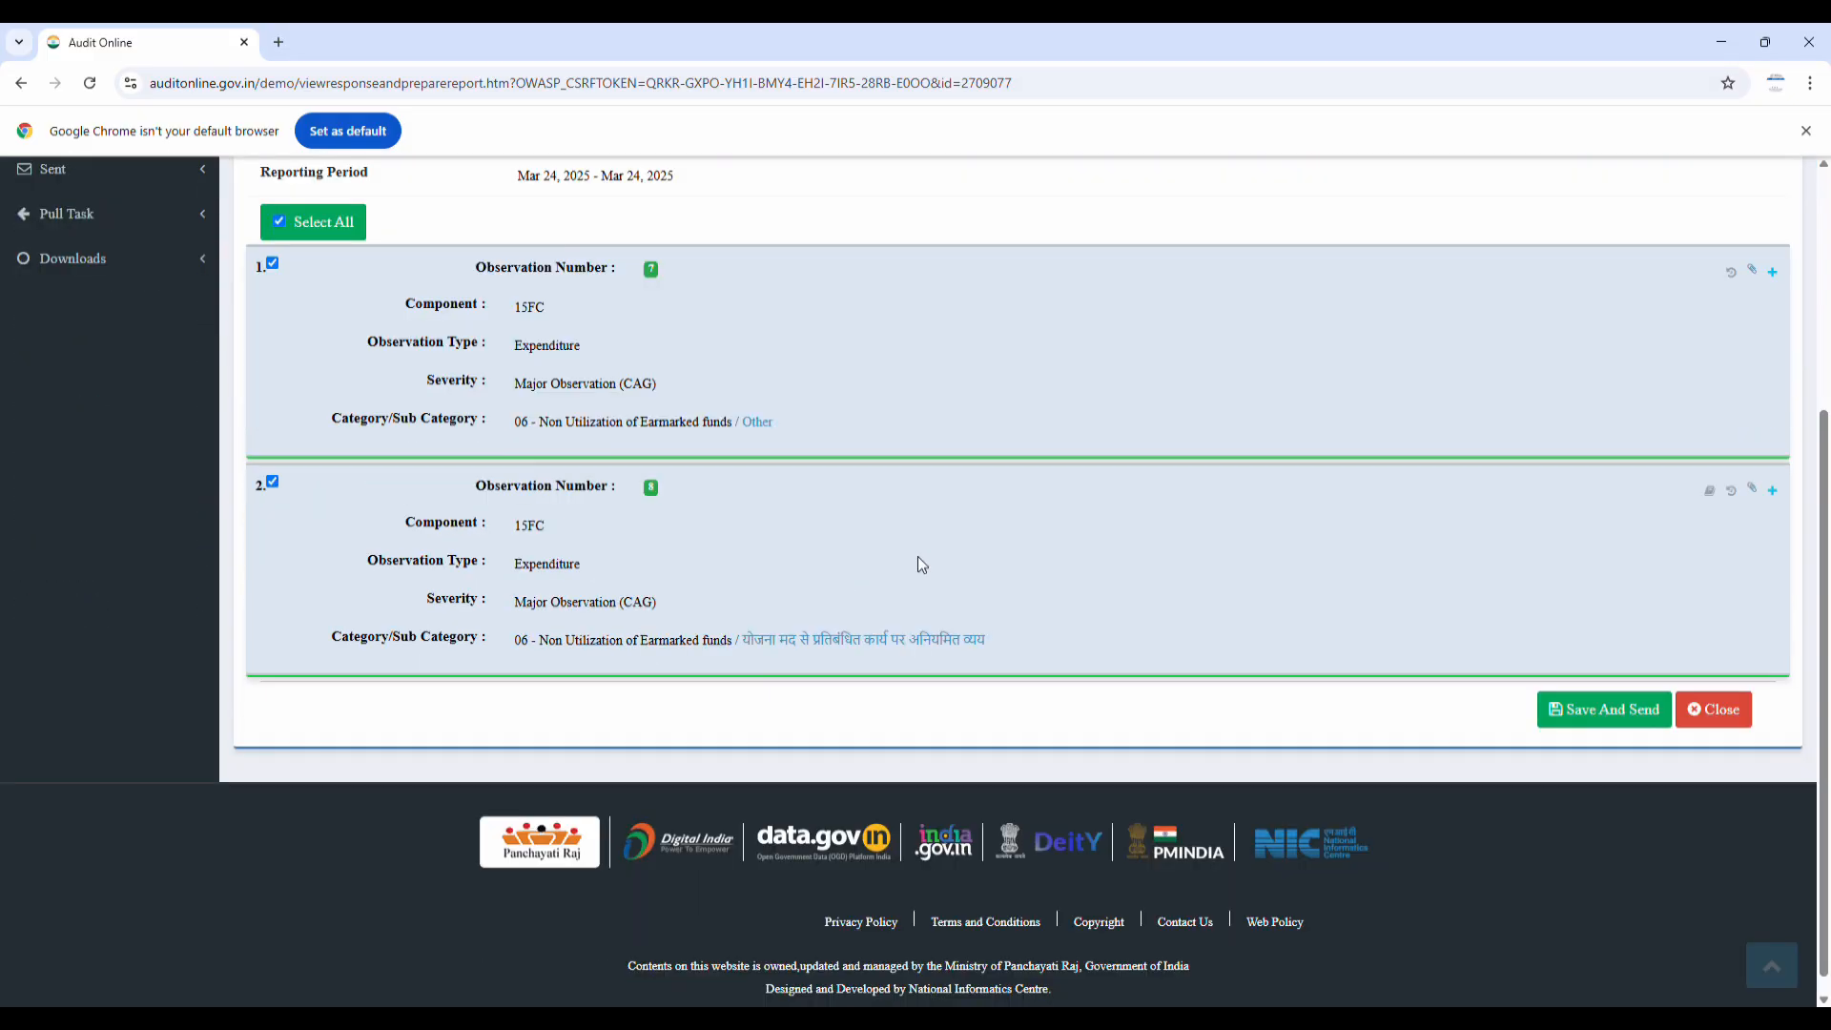
click(1772, 253)
scroll(1410, 417, down, 5)
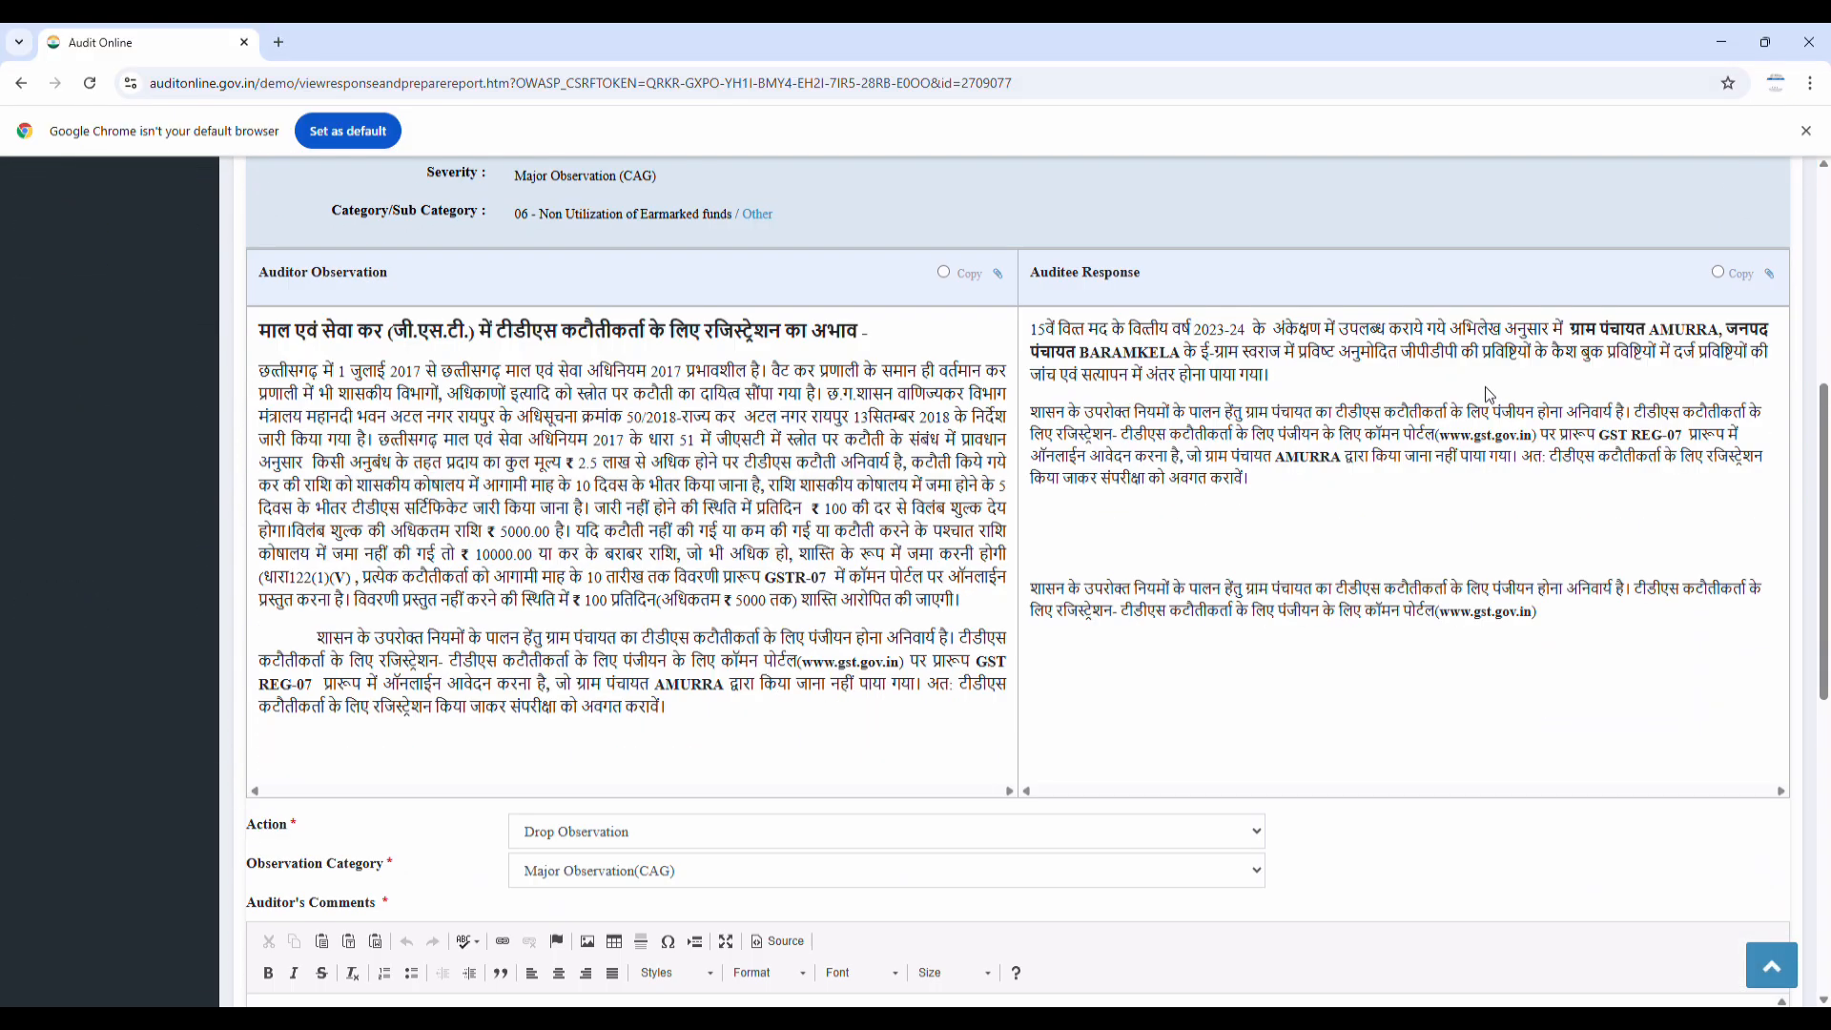
scroll(1334, 587, down, 4)
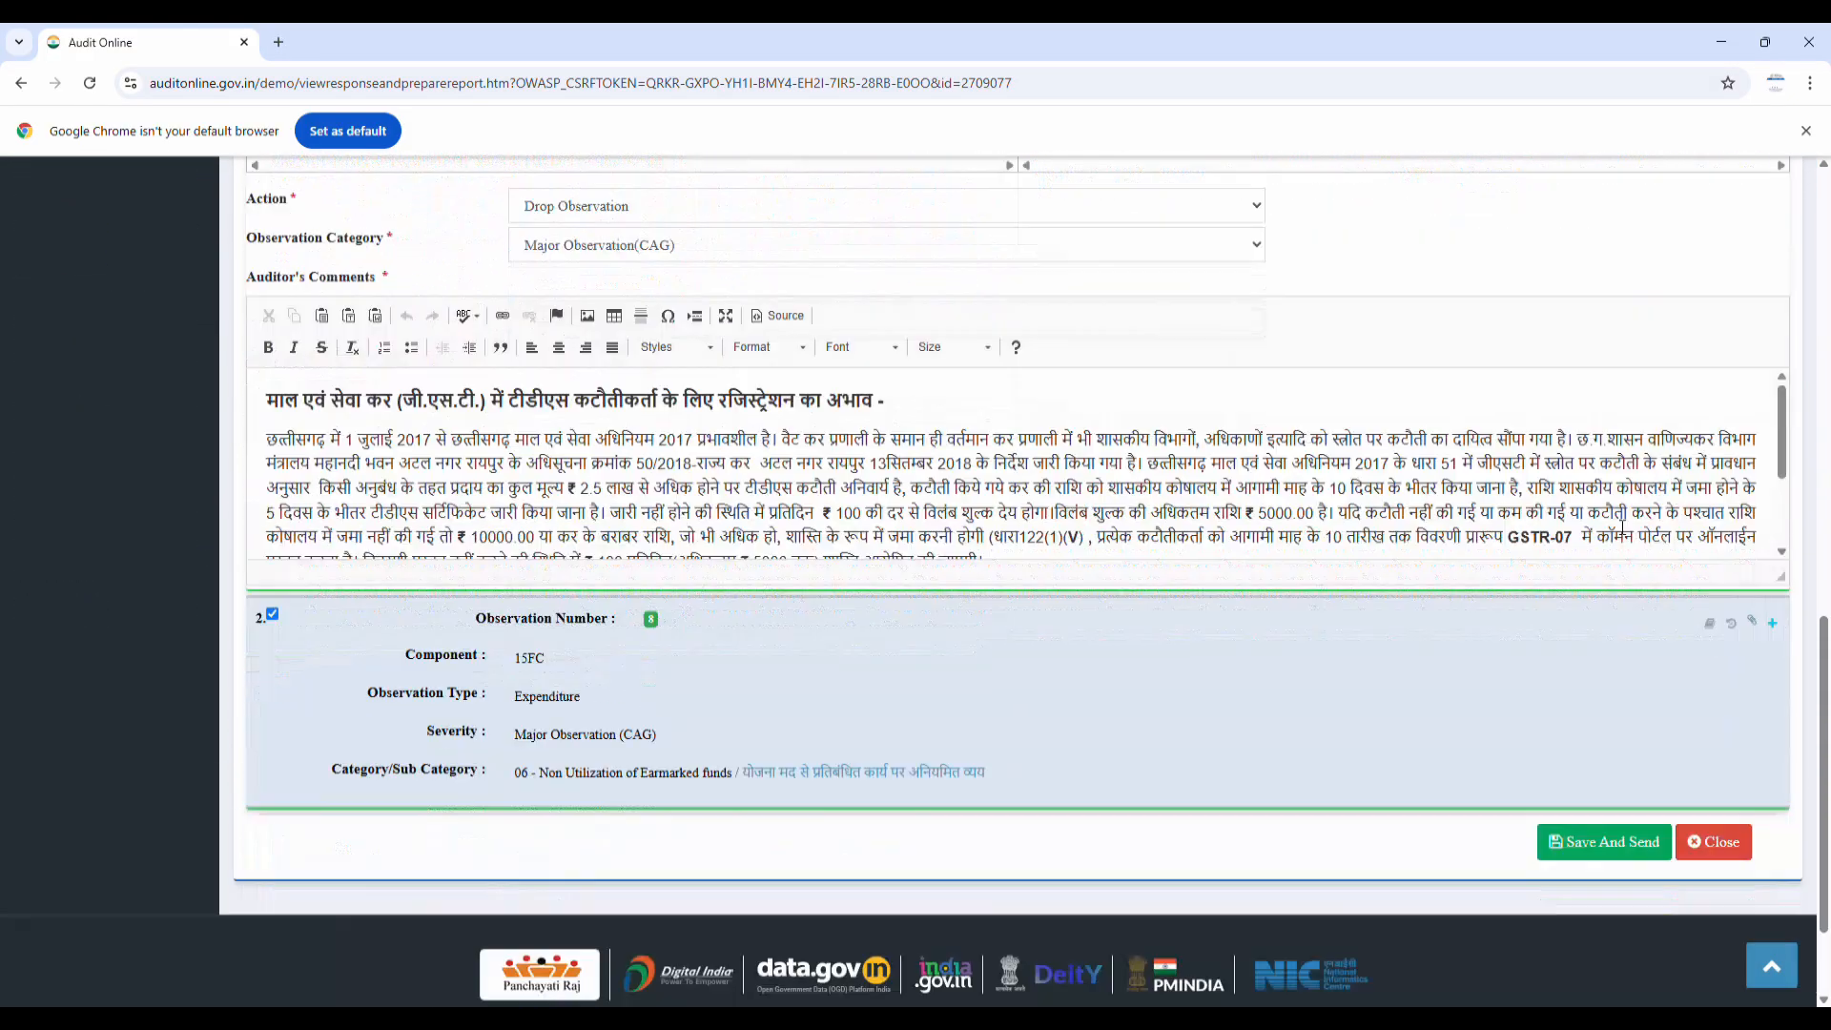
click(1764, 579)
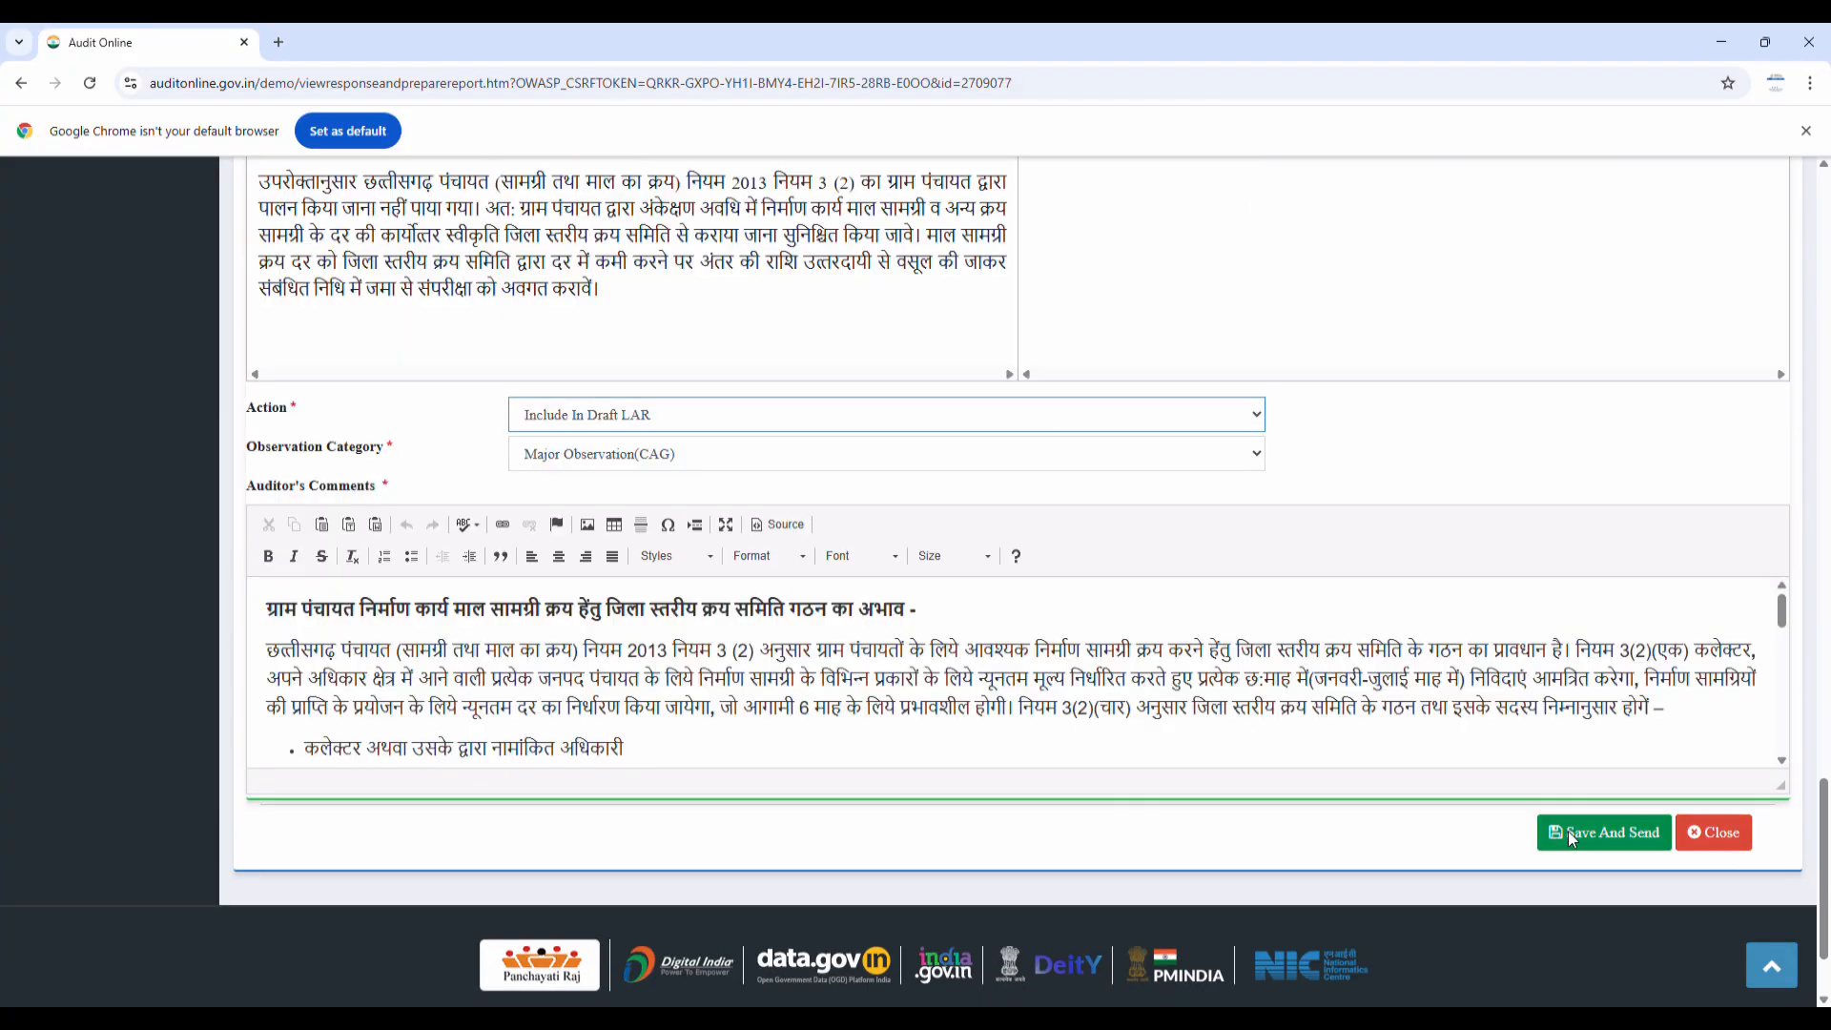
Save the observations and send them to the Deputy Director
click(1570, 837)
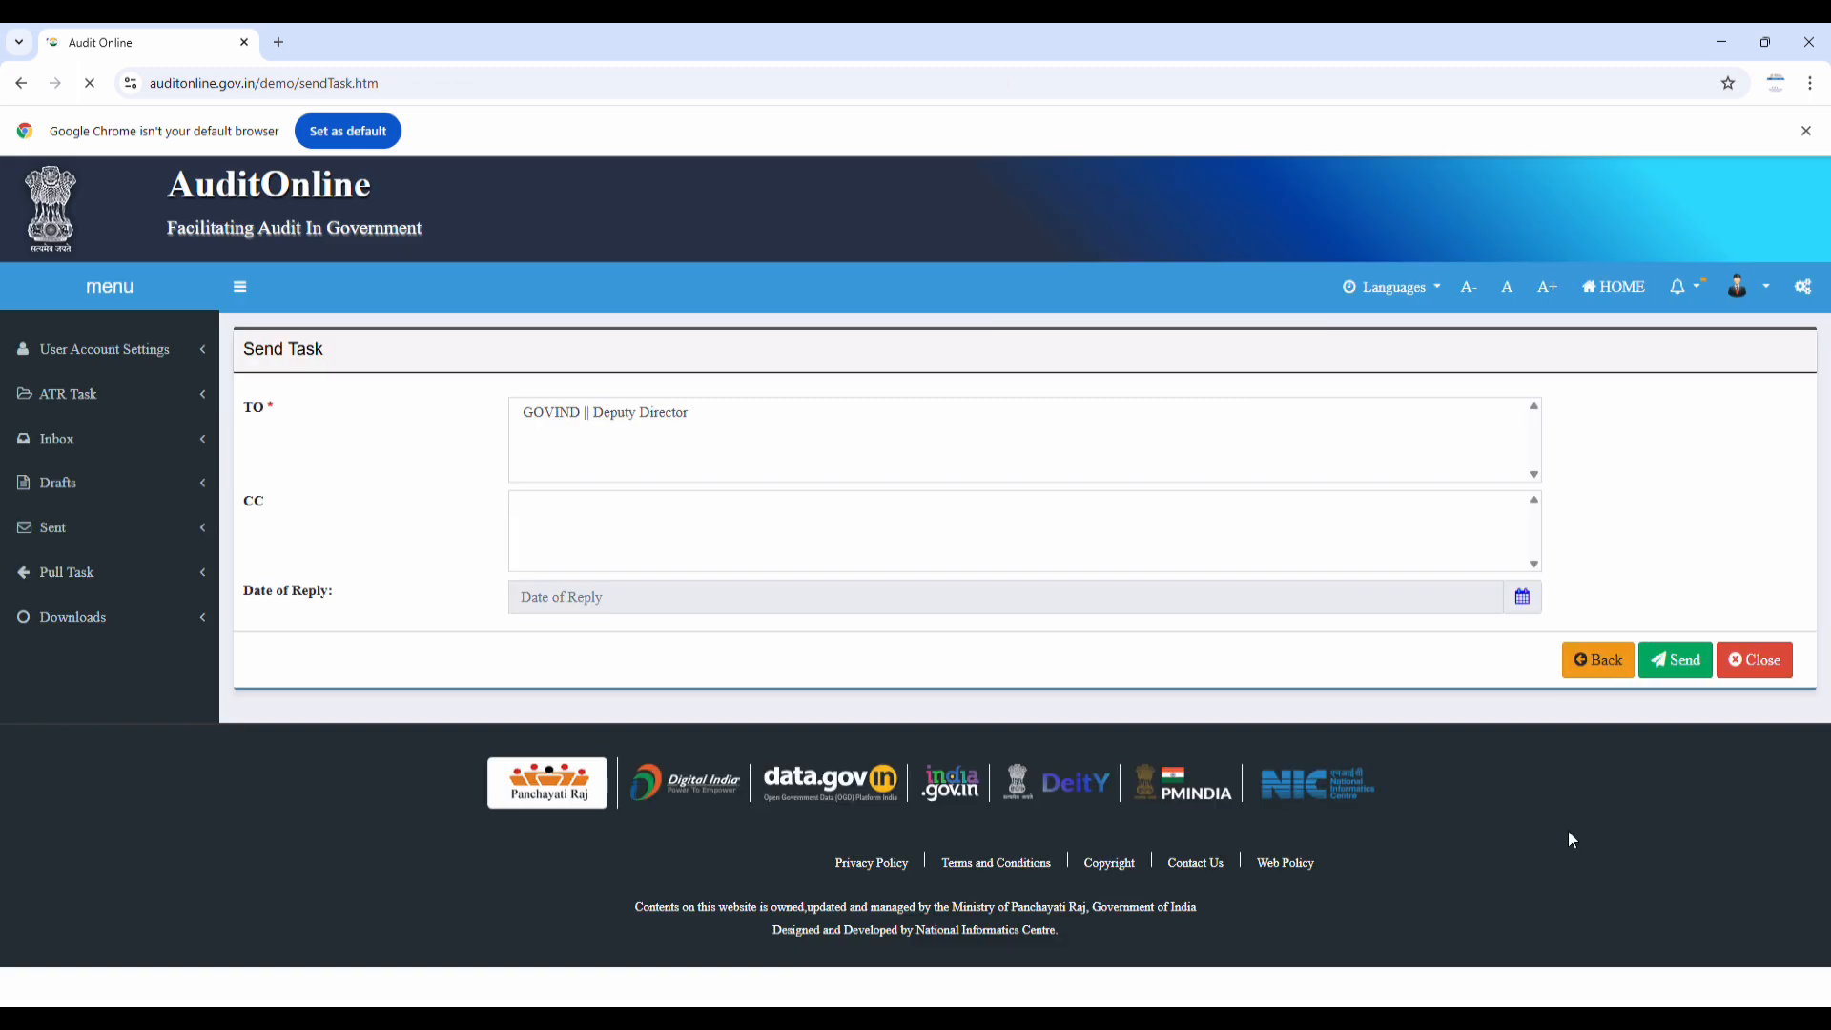
click(765, 605)
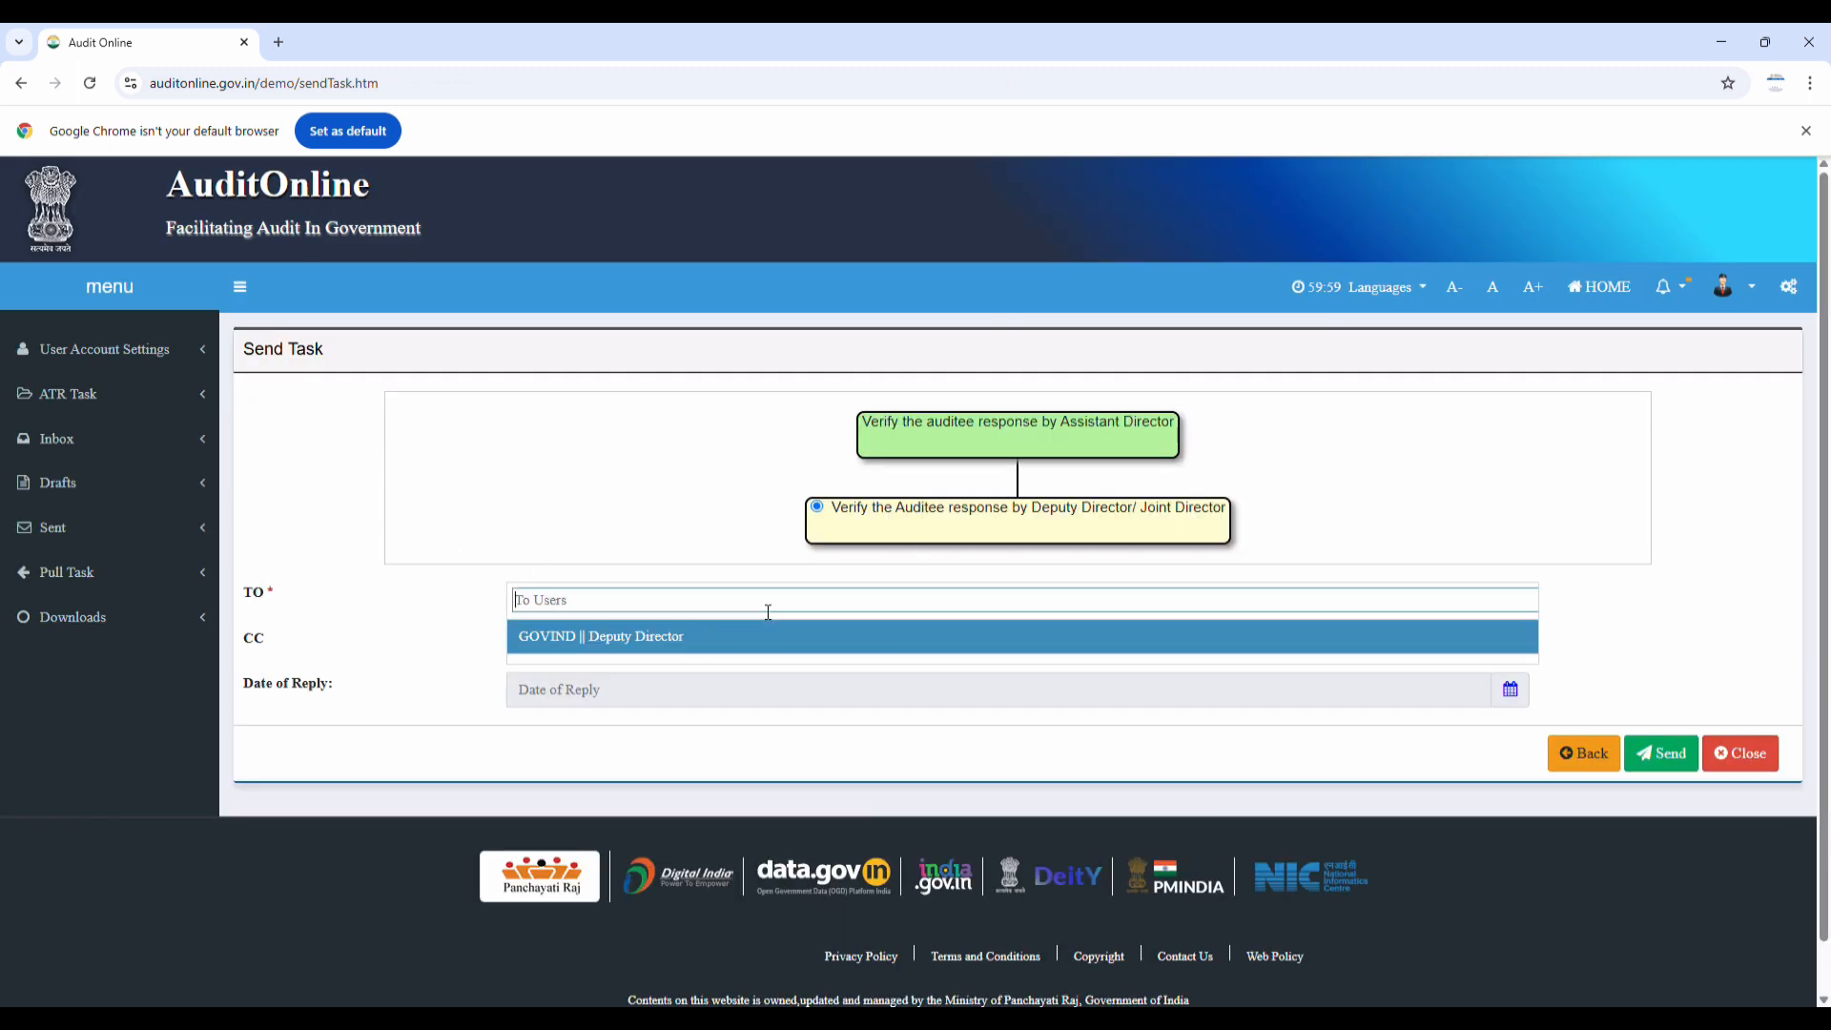
click(699, 648)
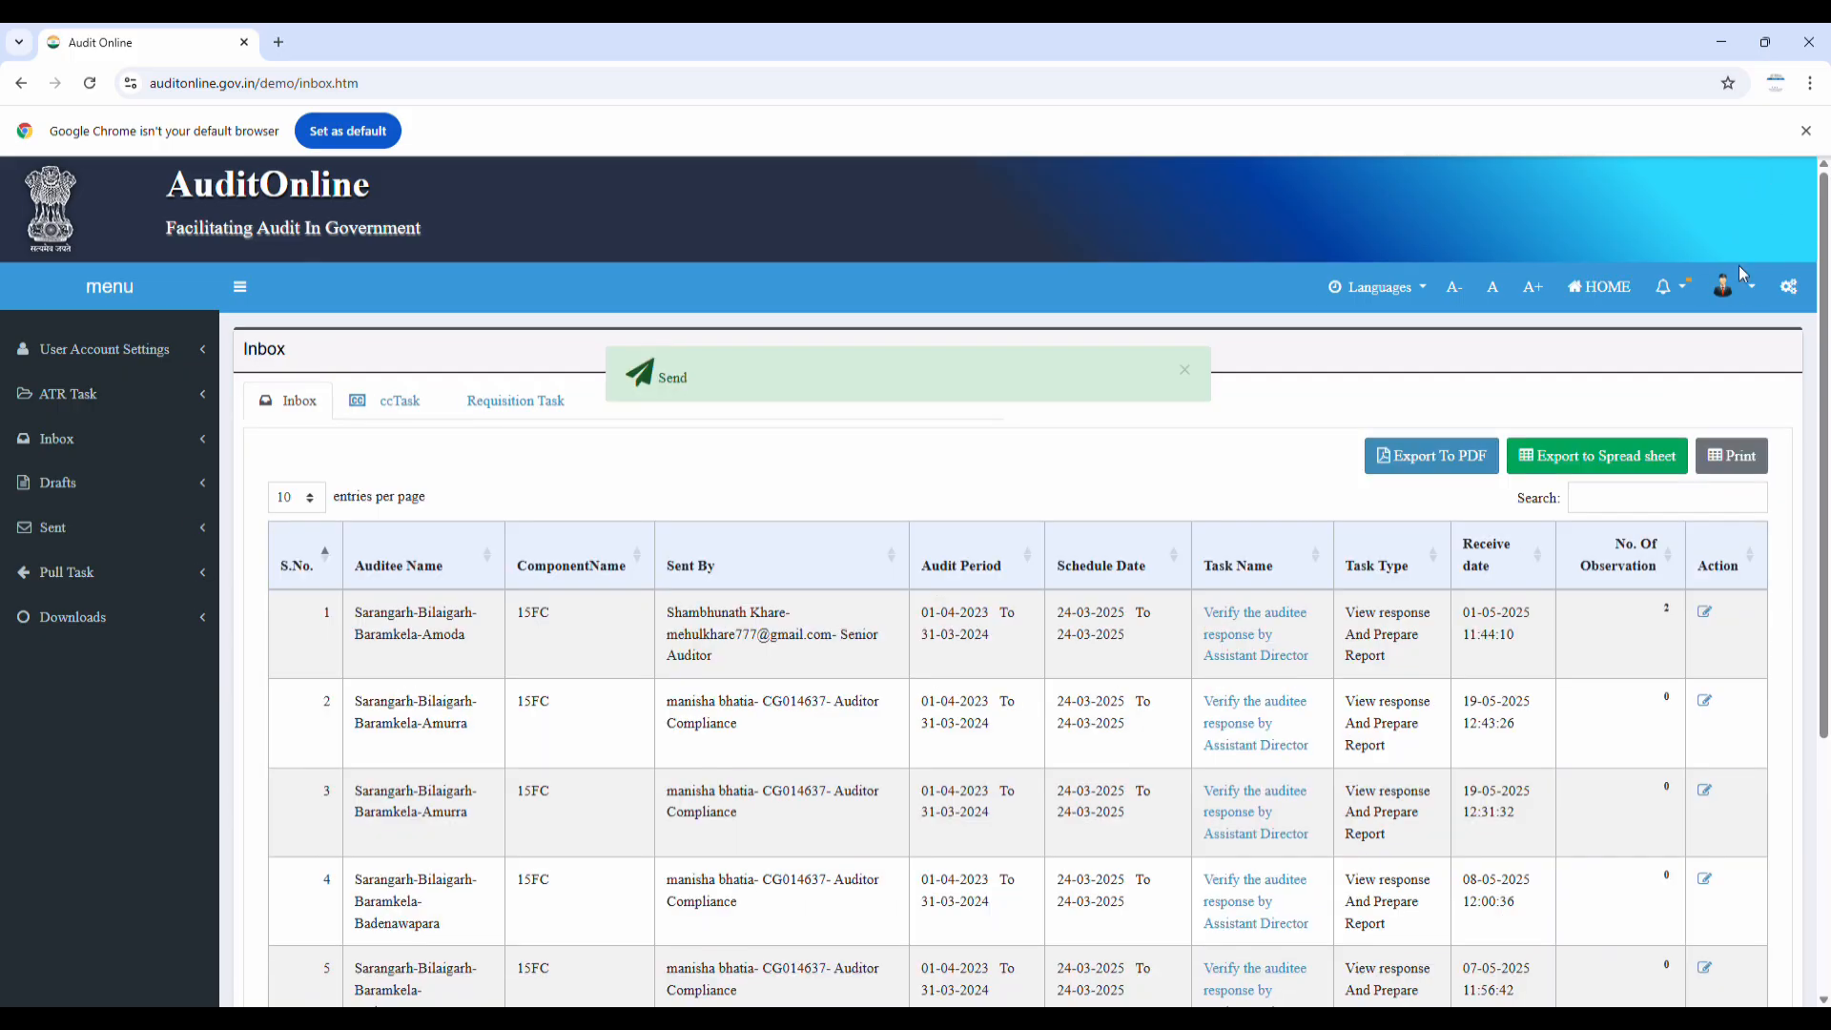
click(1744, 277)
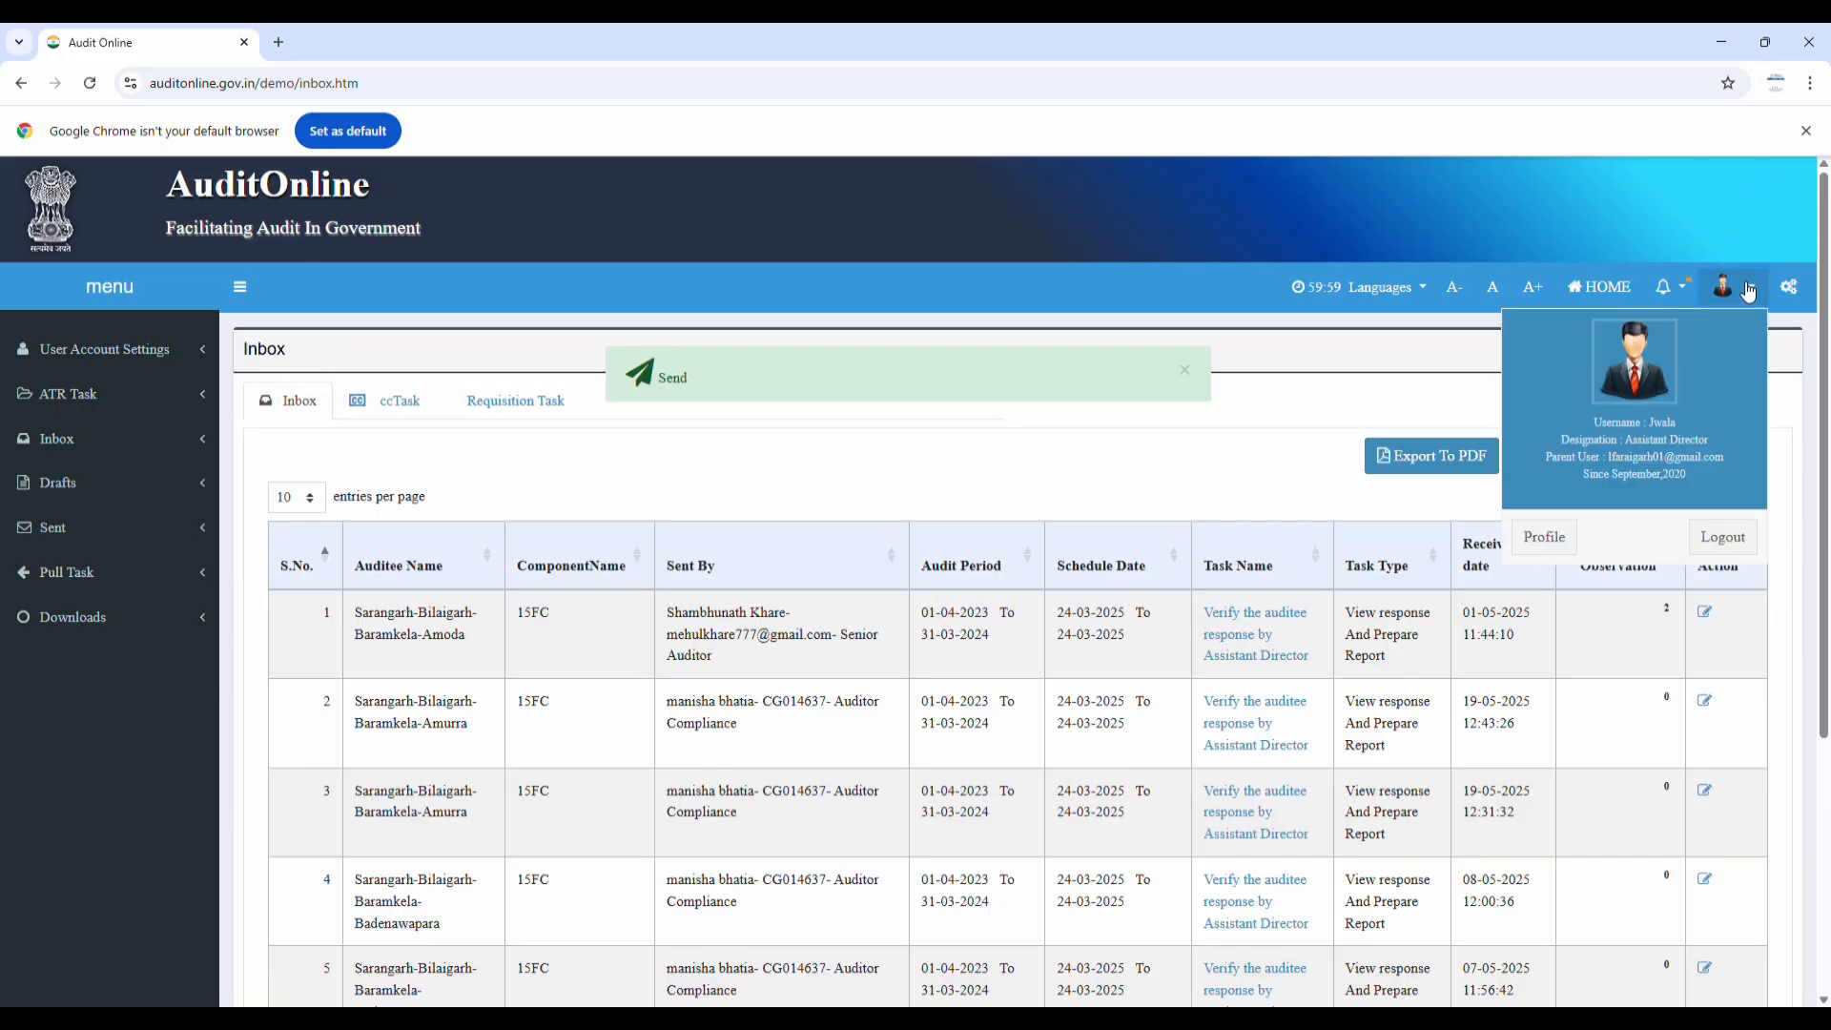
Log out of the Assistant Director account and sign in with the Deputy Director's username and CAPTCHA
click(1733, 540)
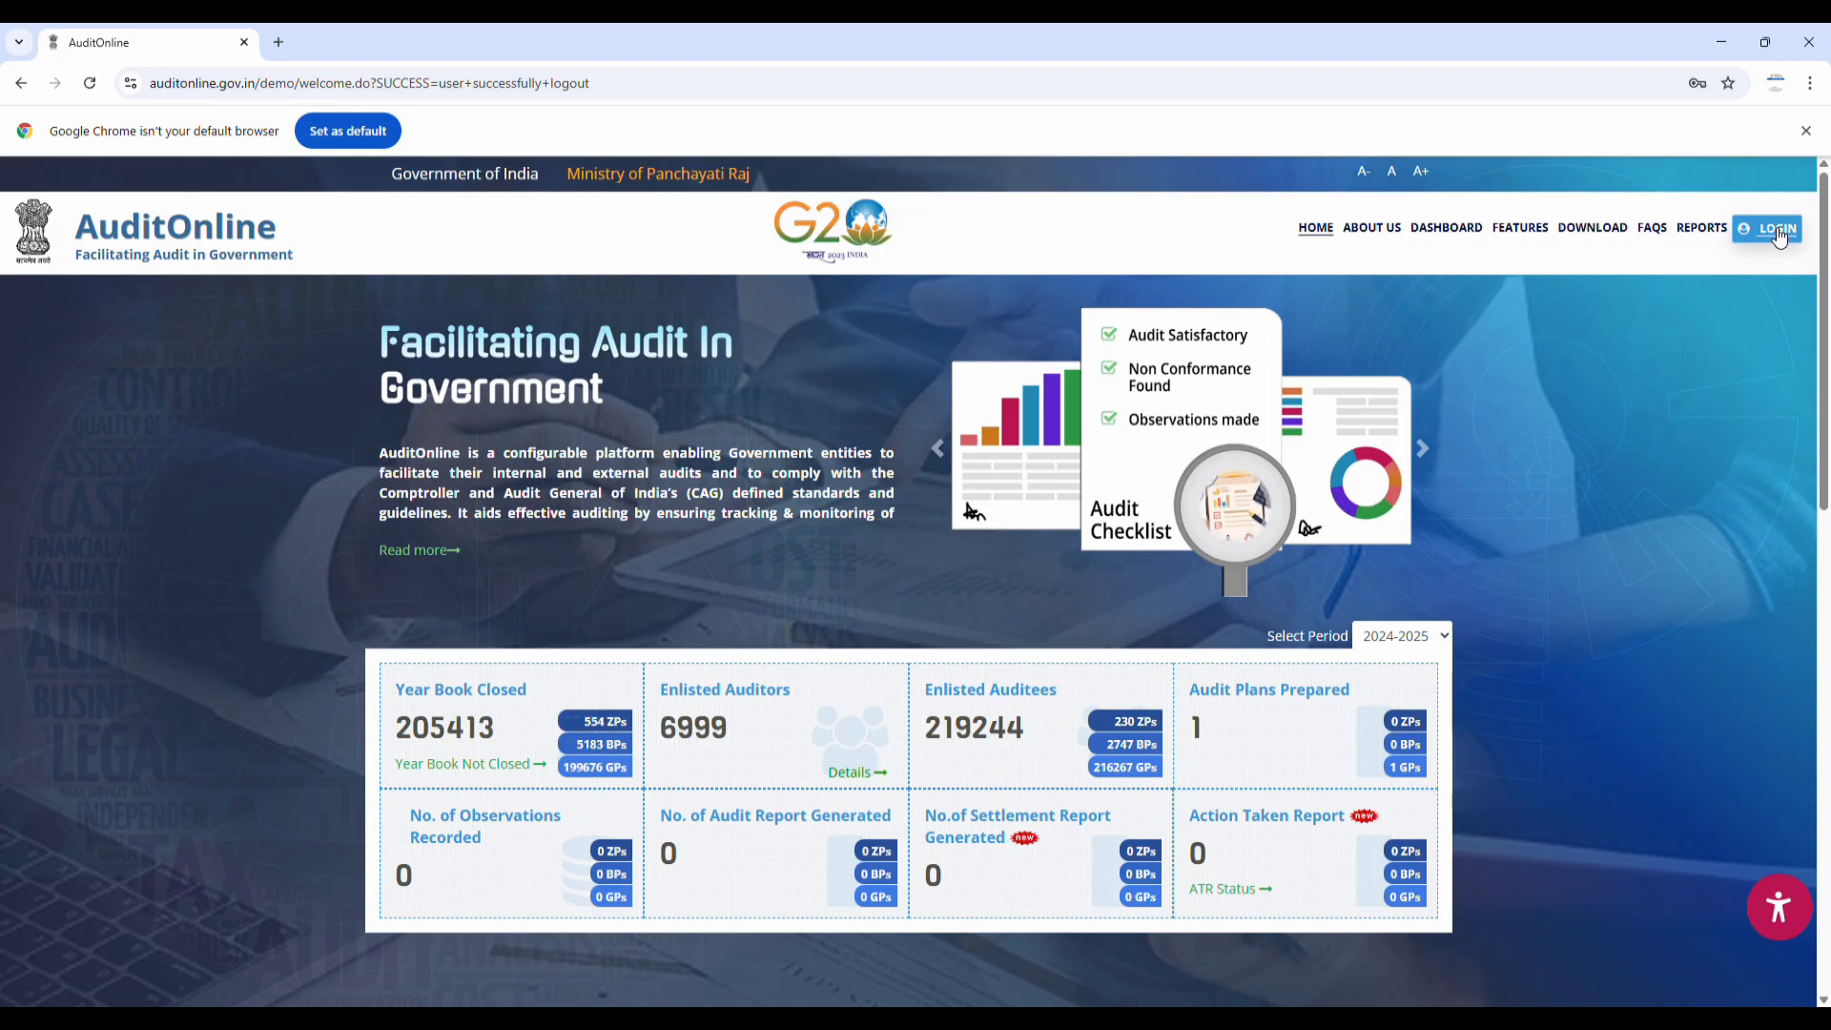
click(1779, 237)
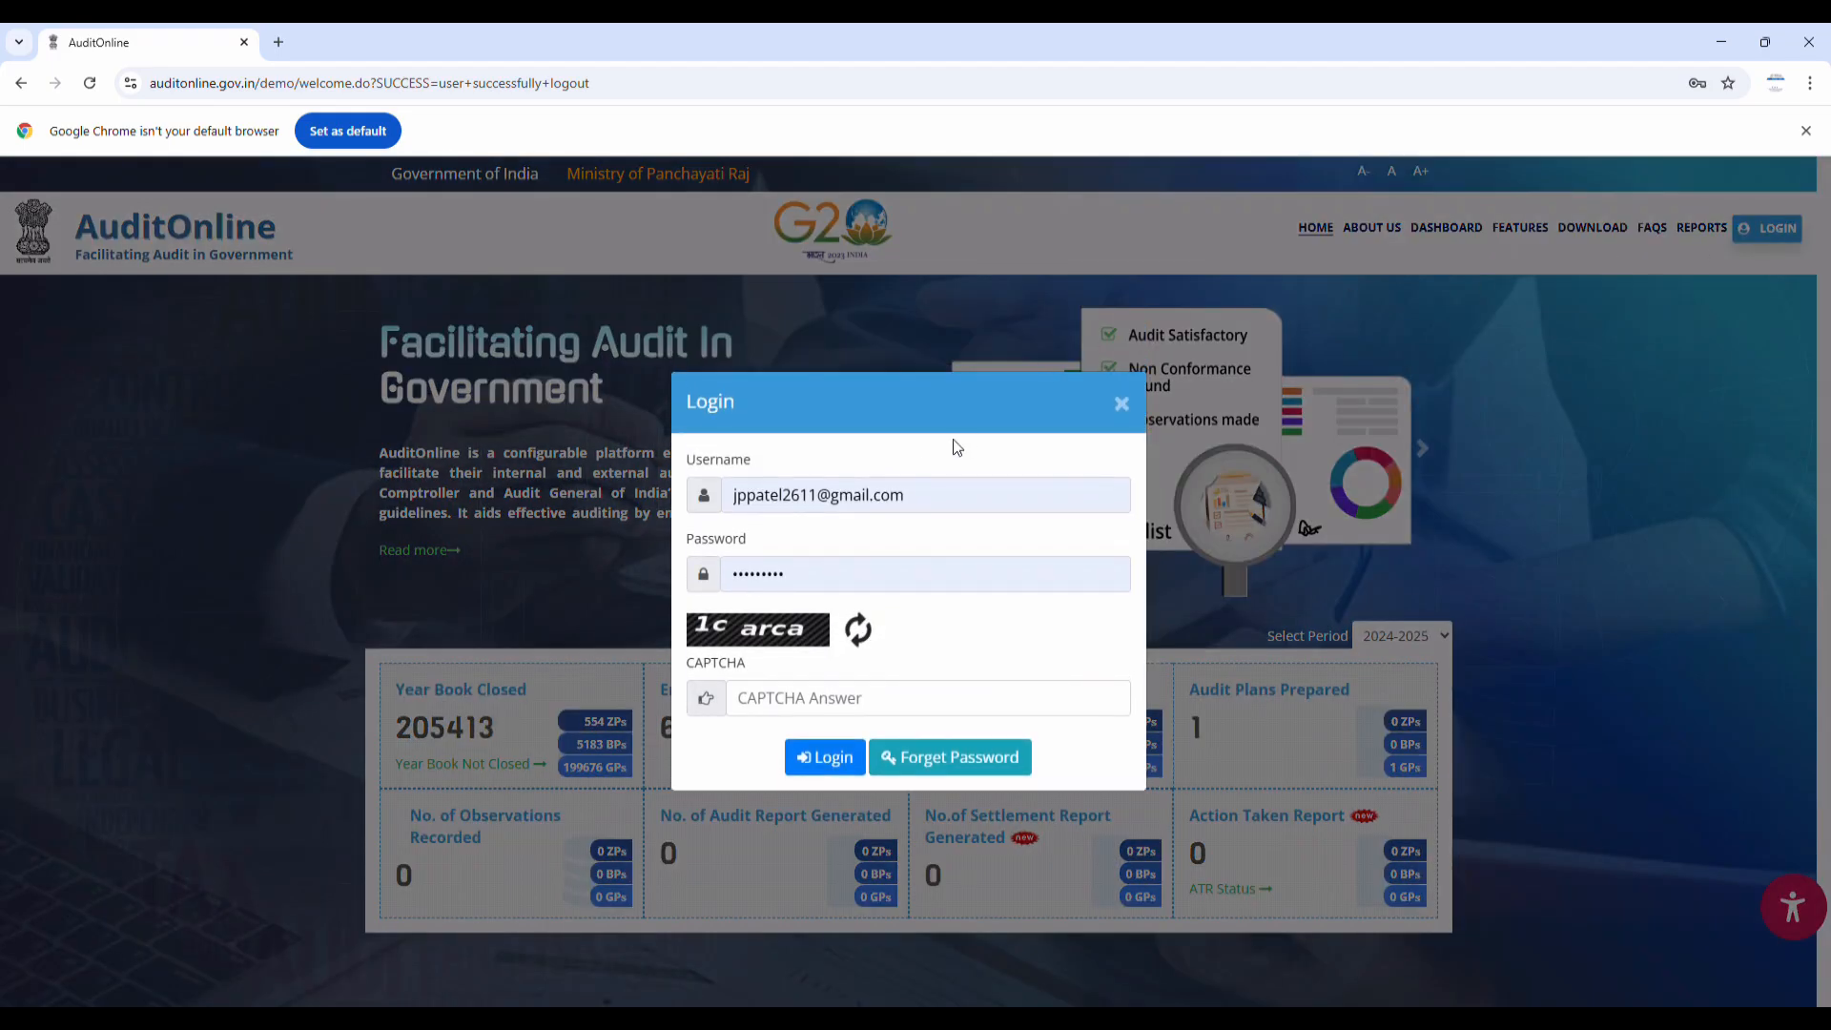
click(952, 512)
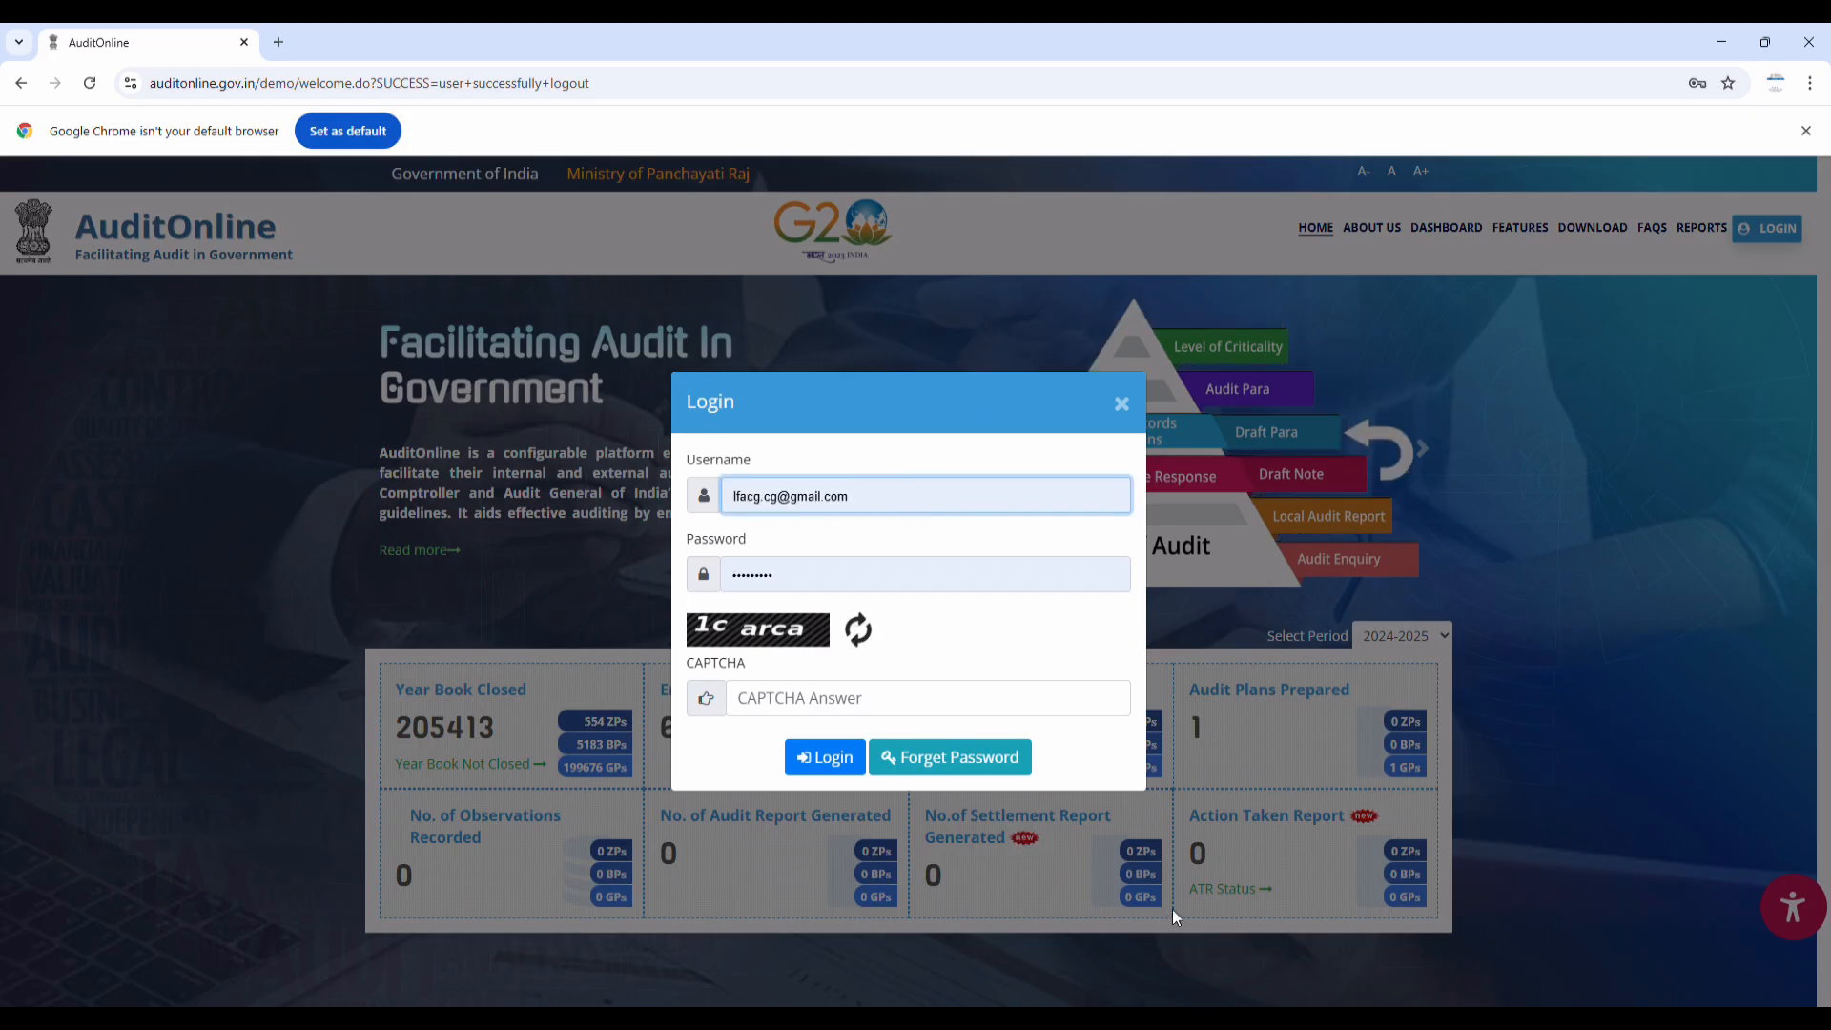
click(1215, 837)
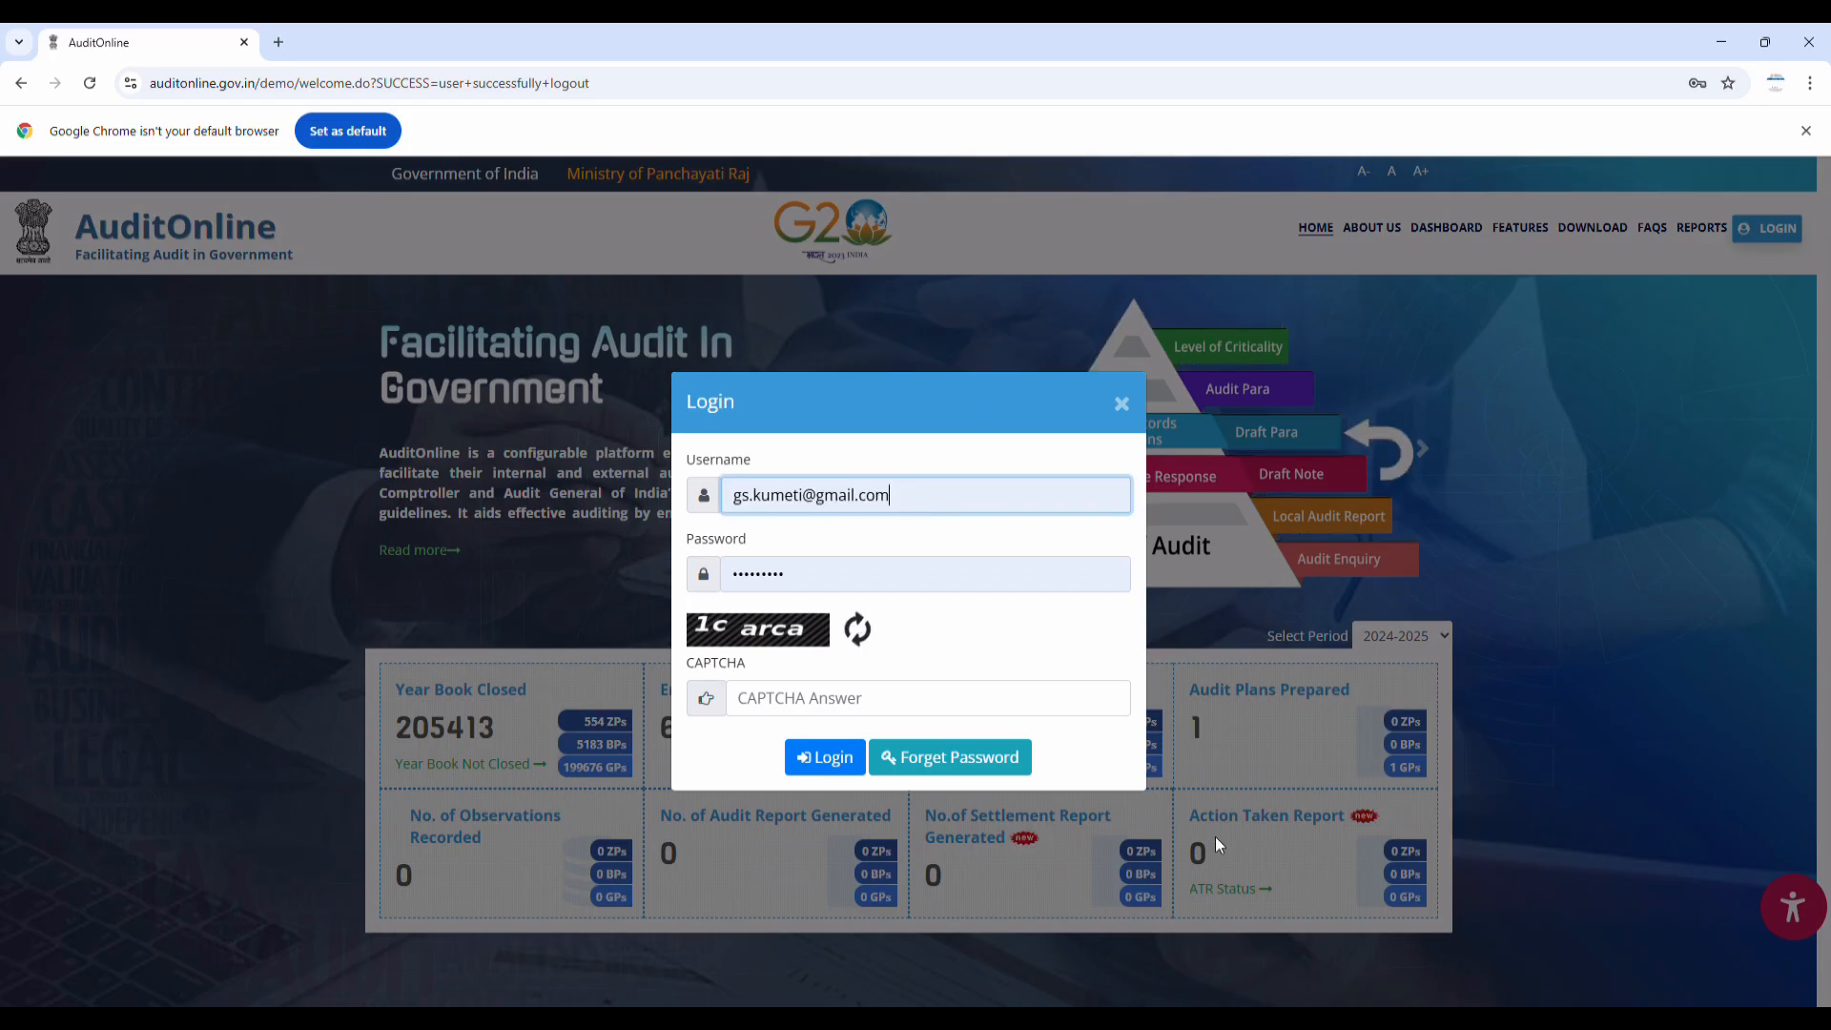
click(780, 702)
text(1car)
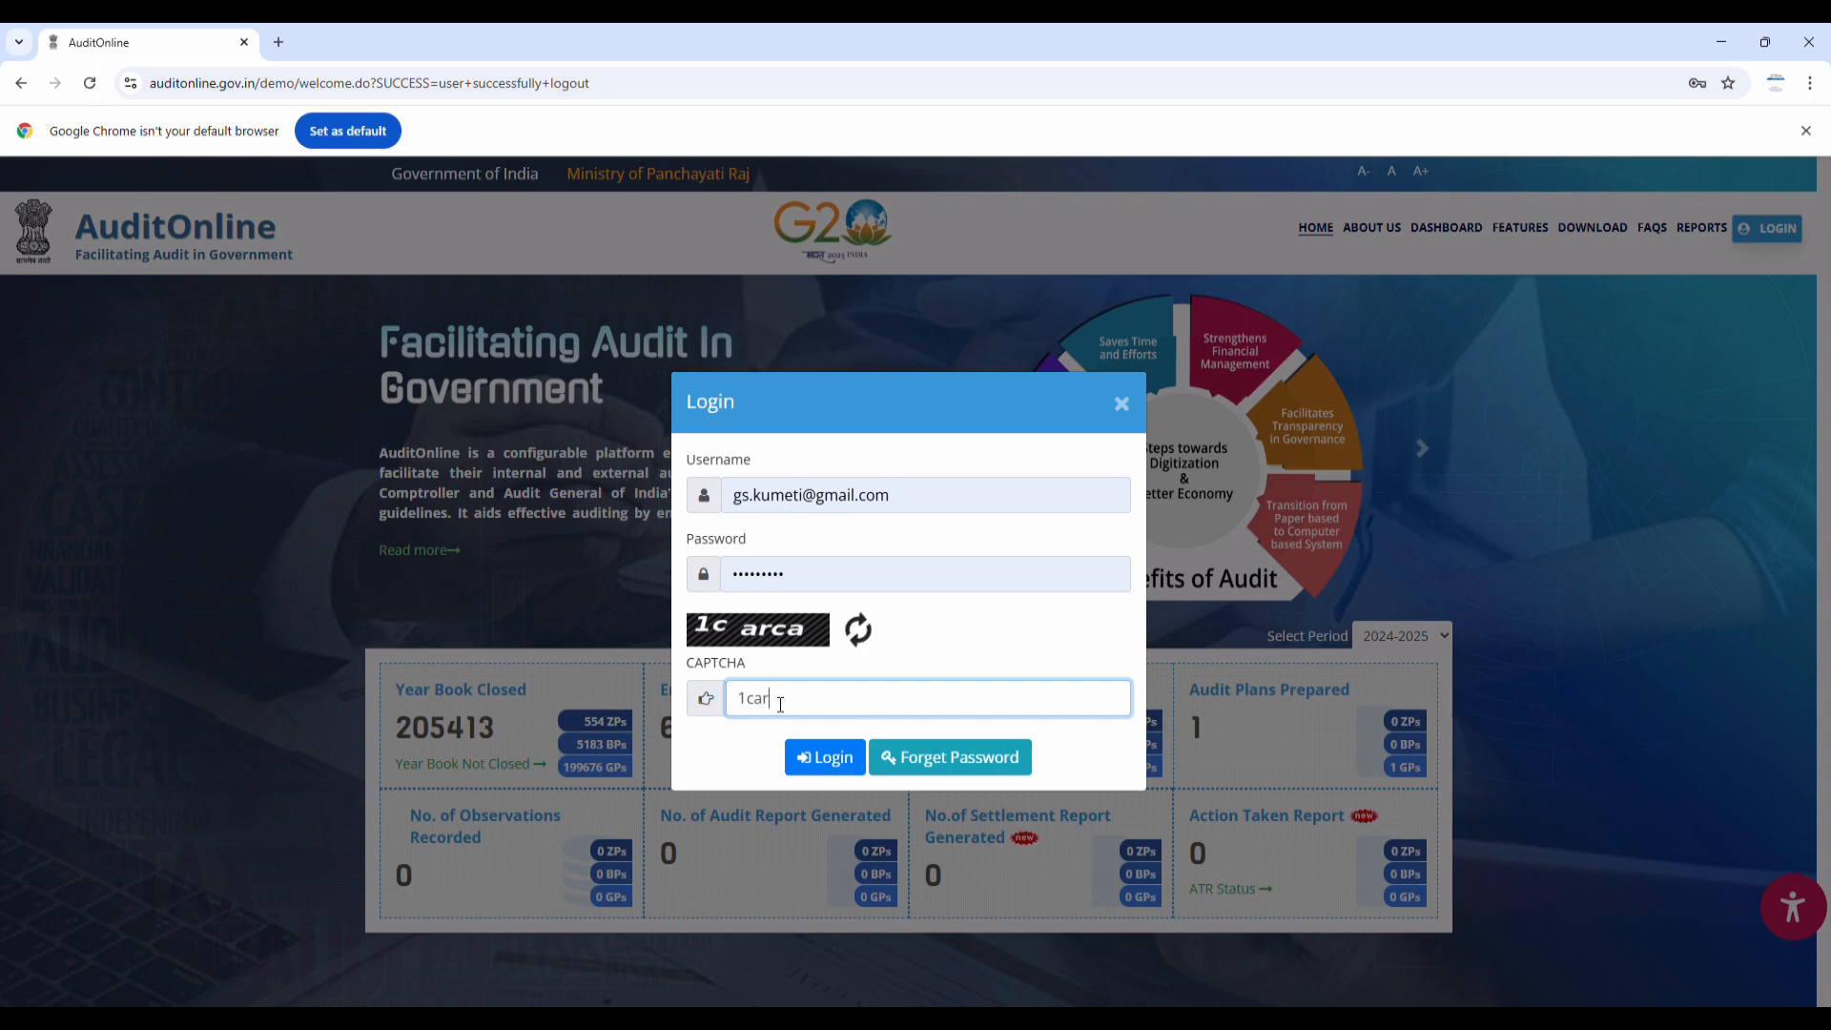
text(ca)
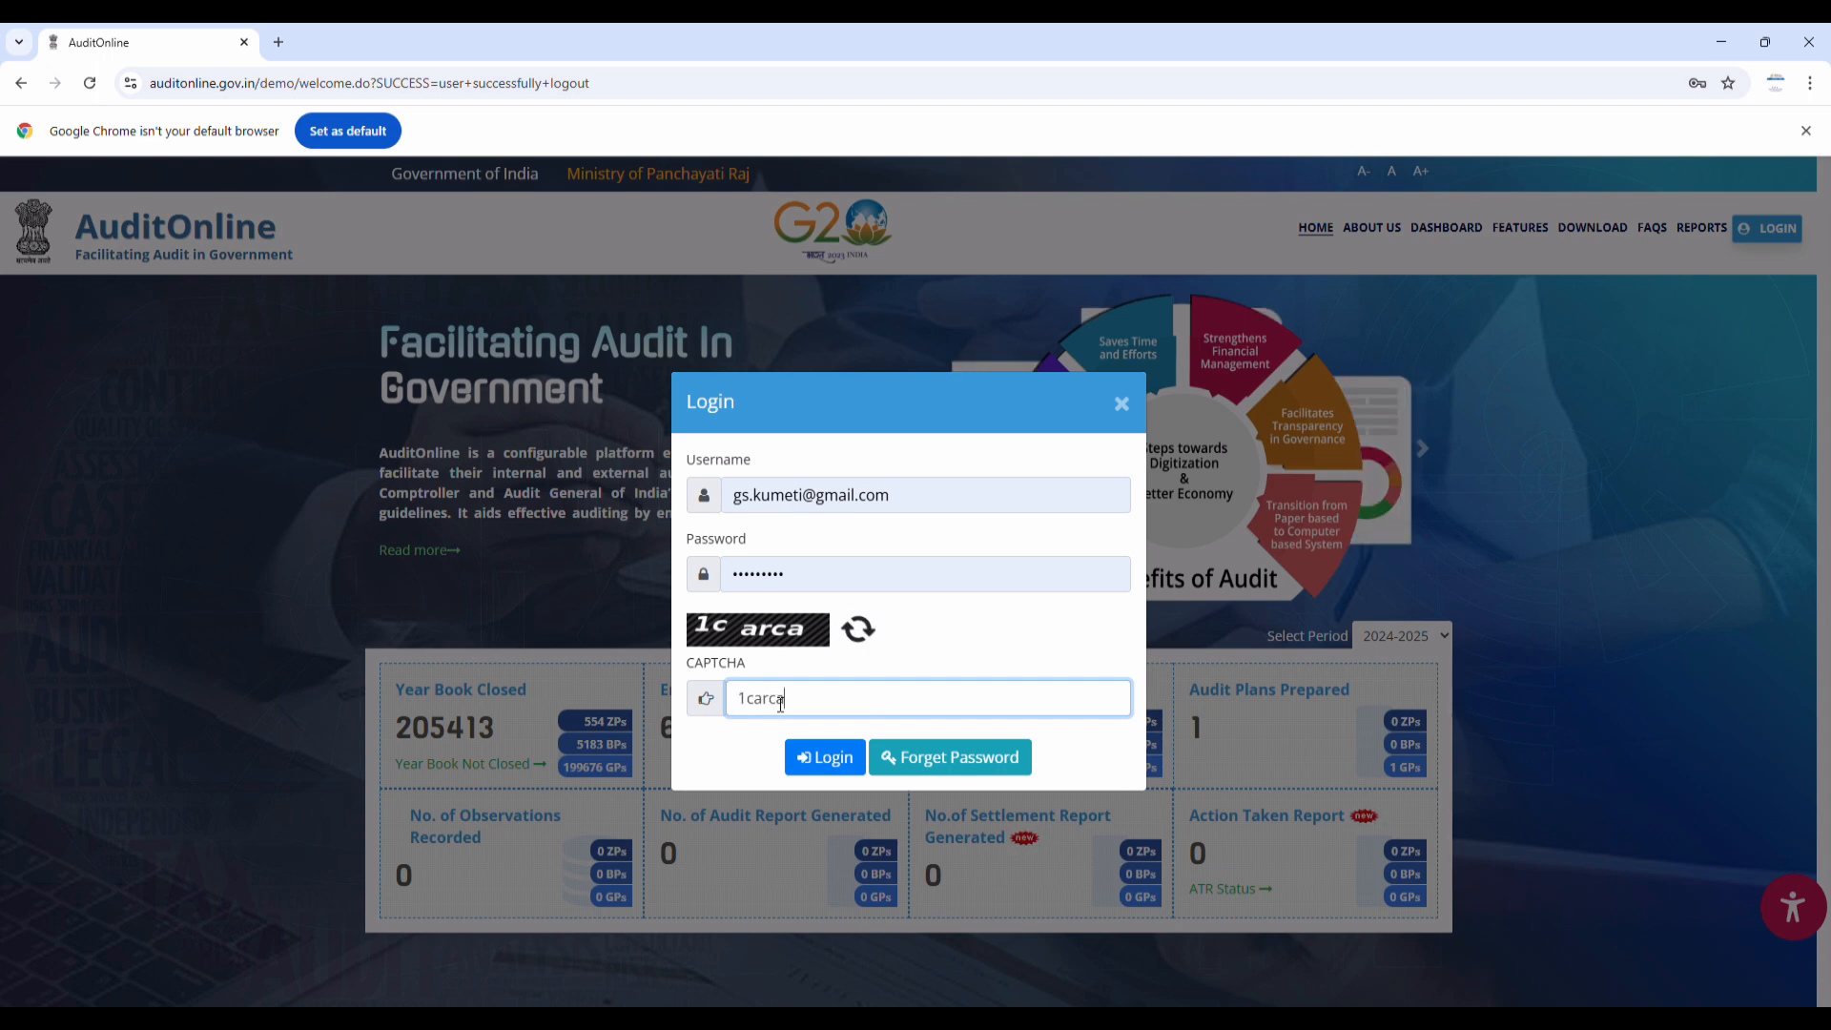
click(822, 758)
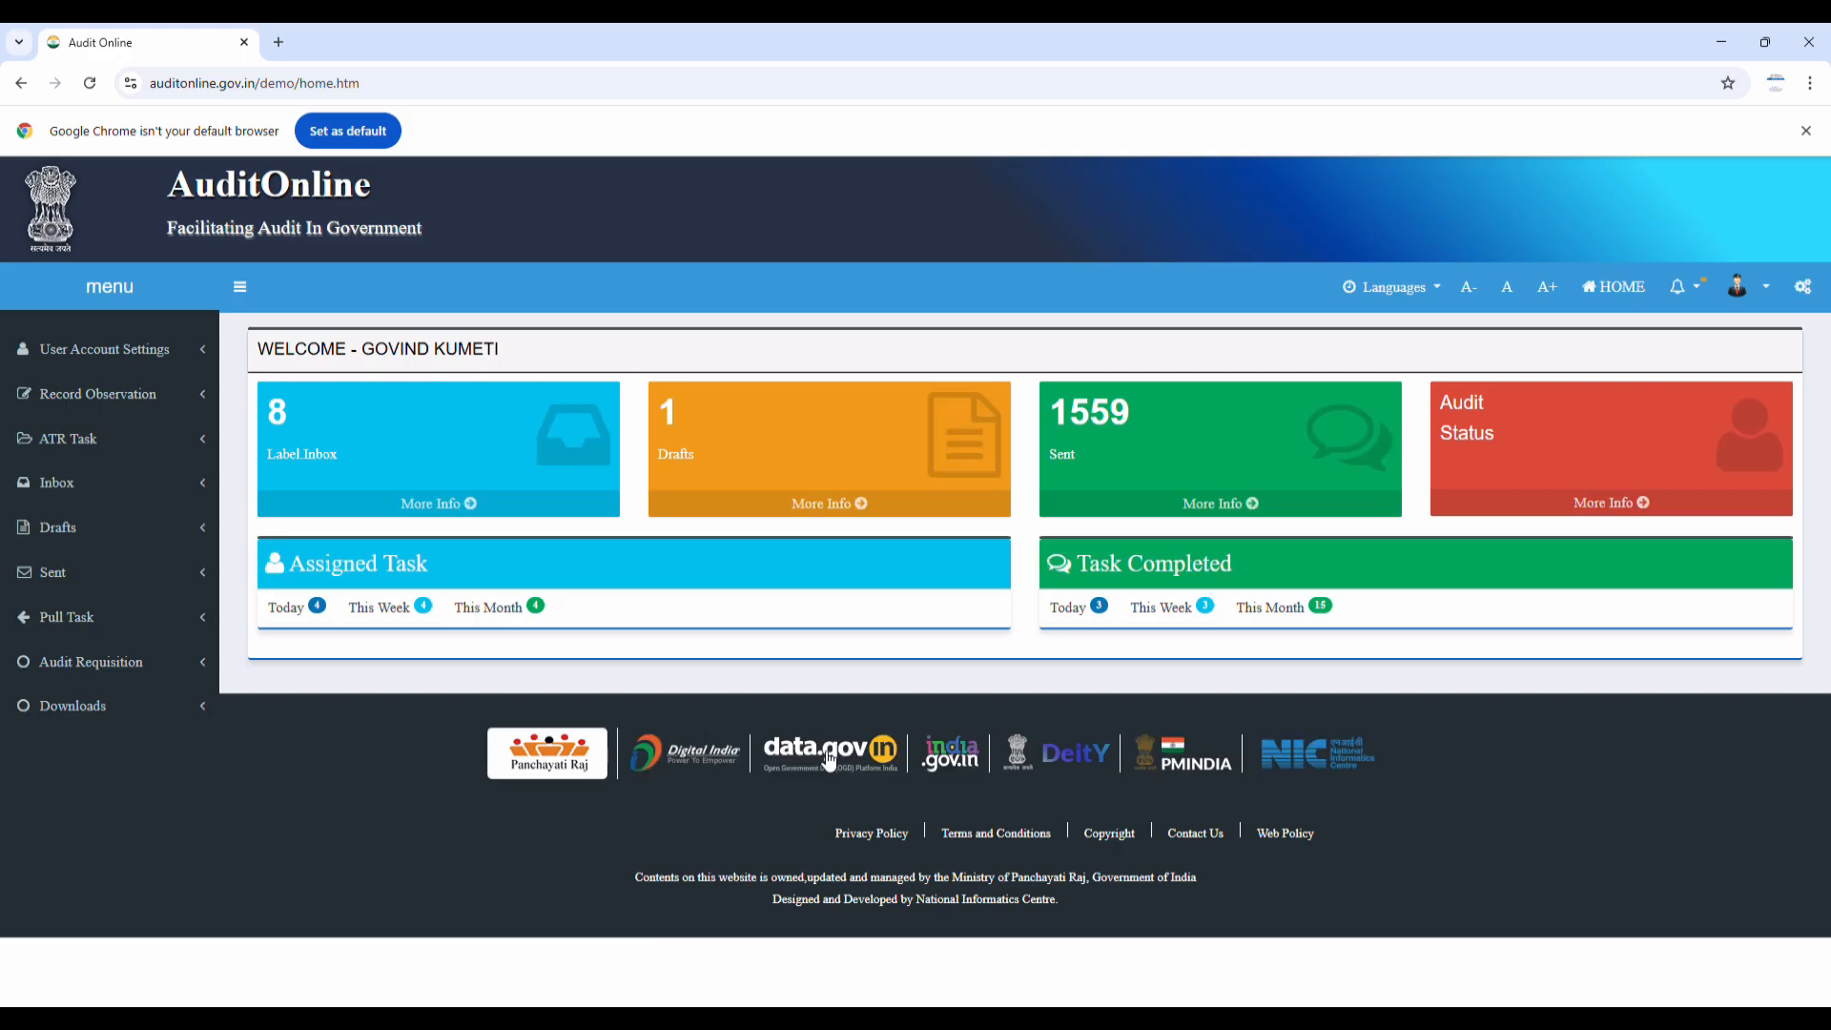
Open the Amurra 'Verify the Auditee response' task from the Deputy Director's Inbox
click(69, 488)
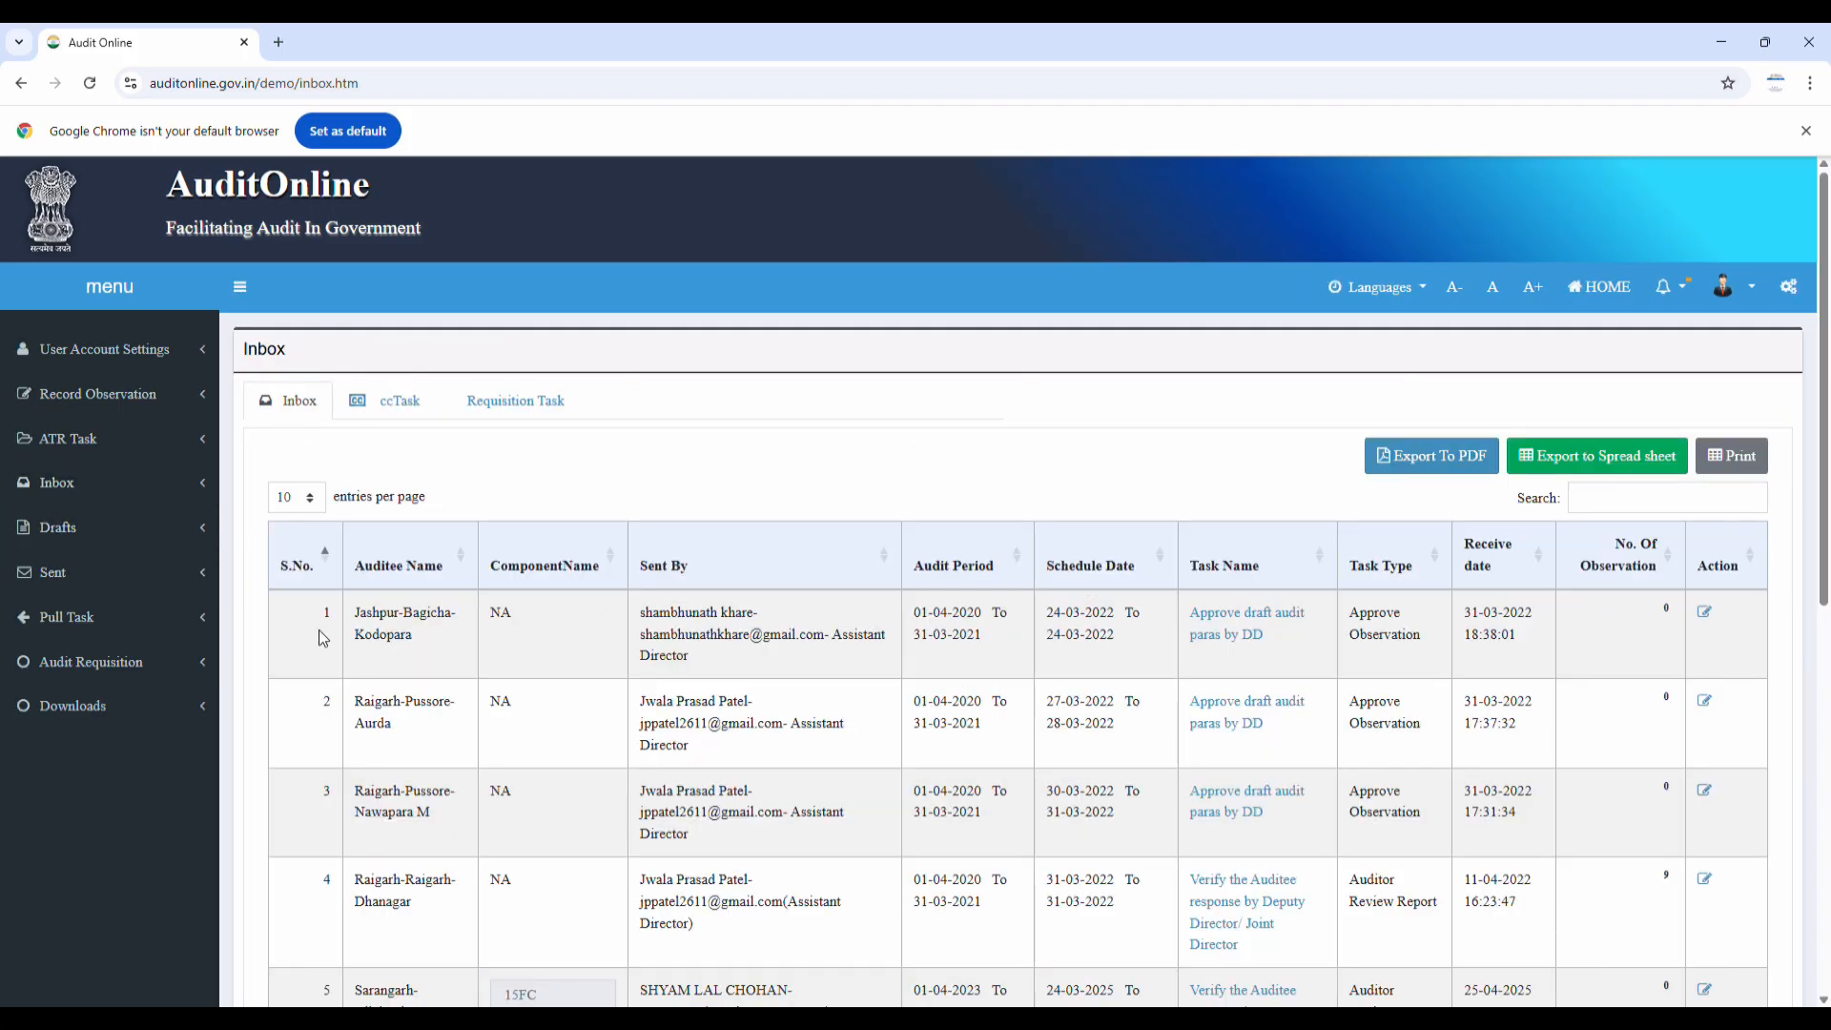
scroll(445, 649, down, 5)
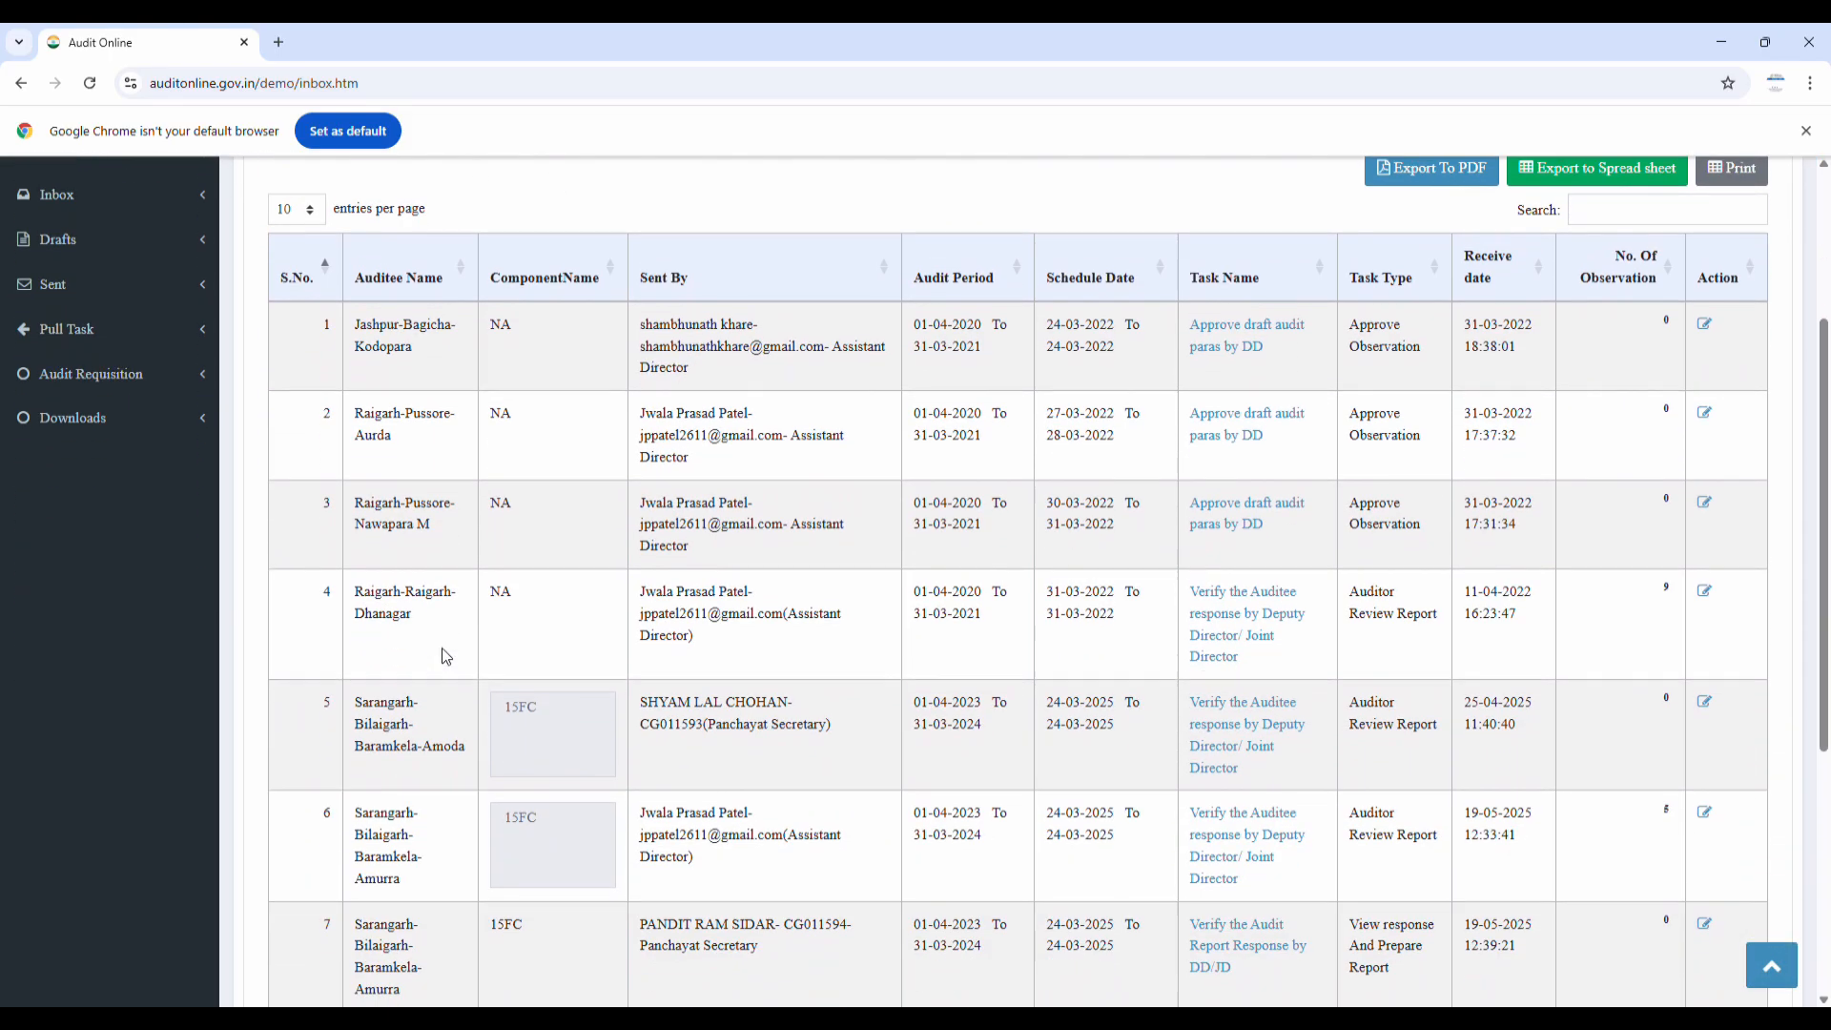
scroll(443, 656, down, 1)
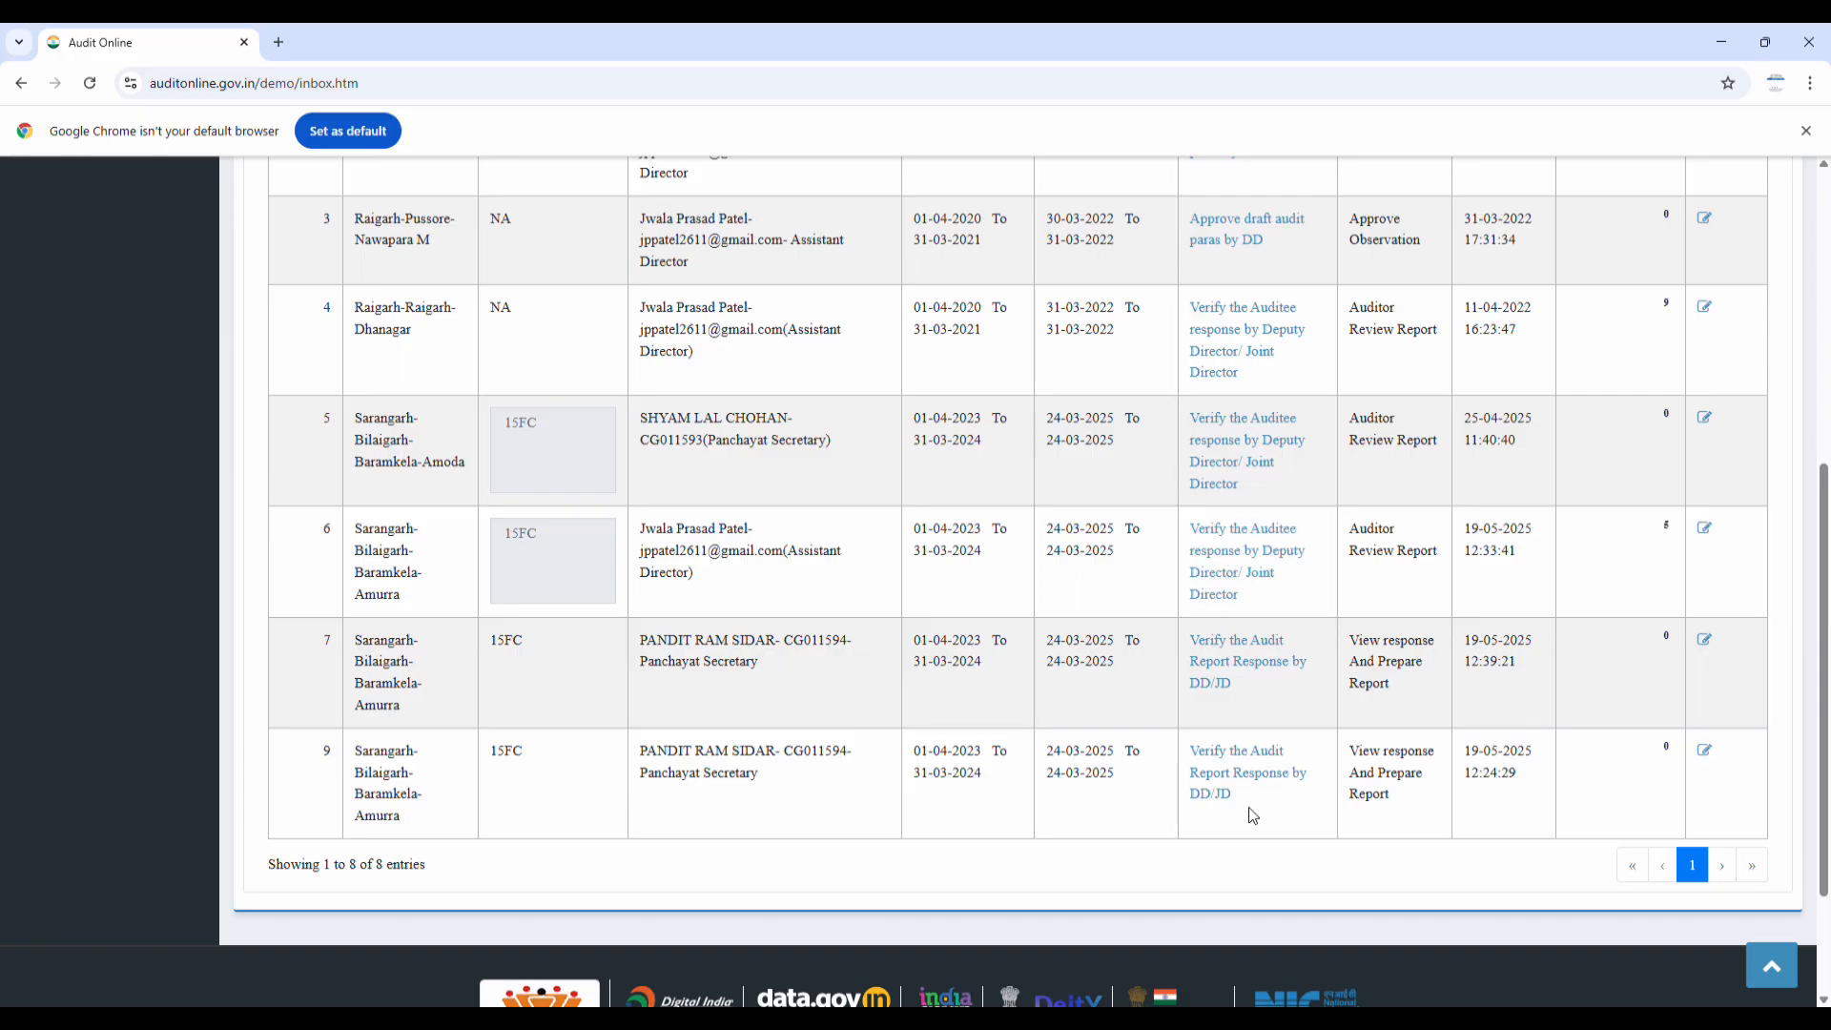
click(1257, 553)
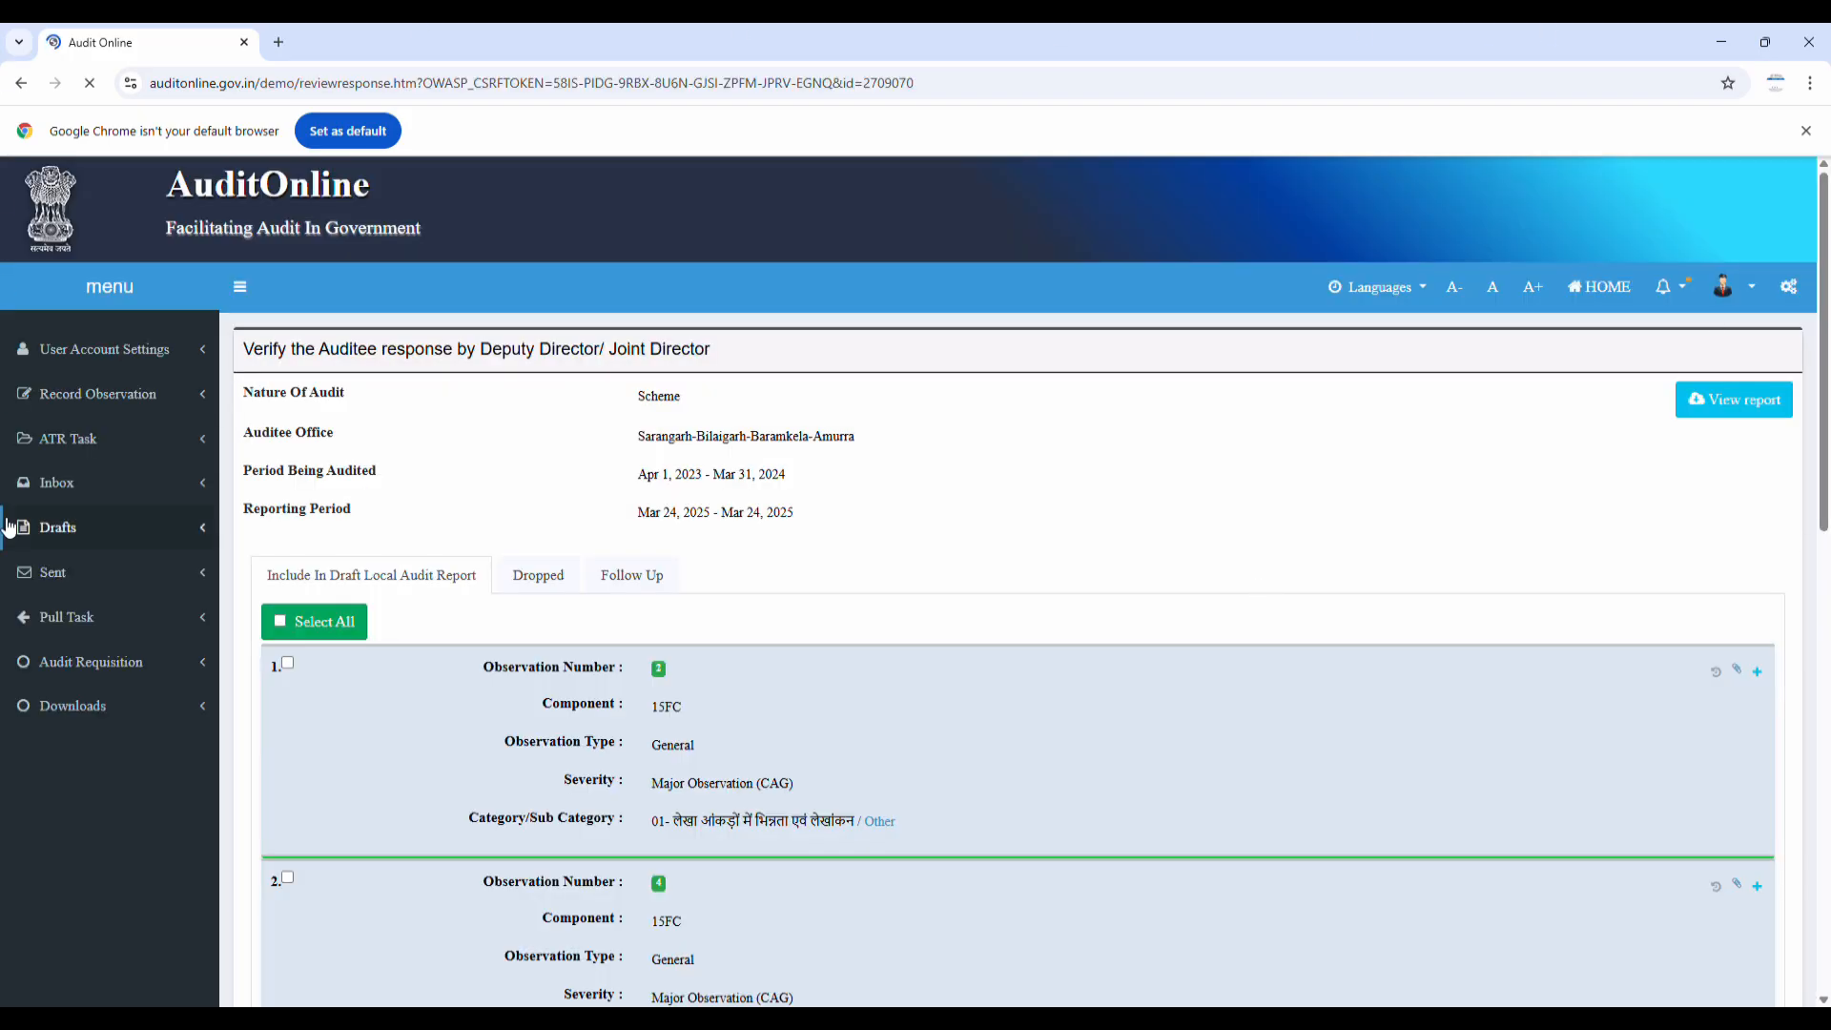
Check the Dropped and Follow Up observation lists, then return to the included observations
click(531, 579)
scroll(530, 580, down, 8)
scroll(515, 608, up, 3)
scroll(513, 605, up, 3)
click(631, 380)
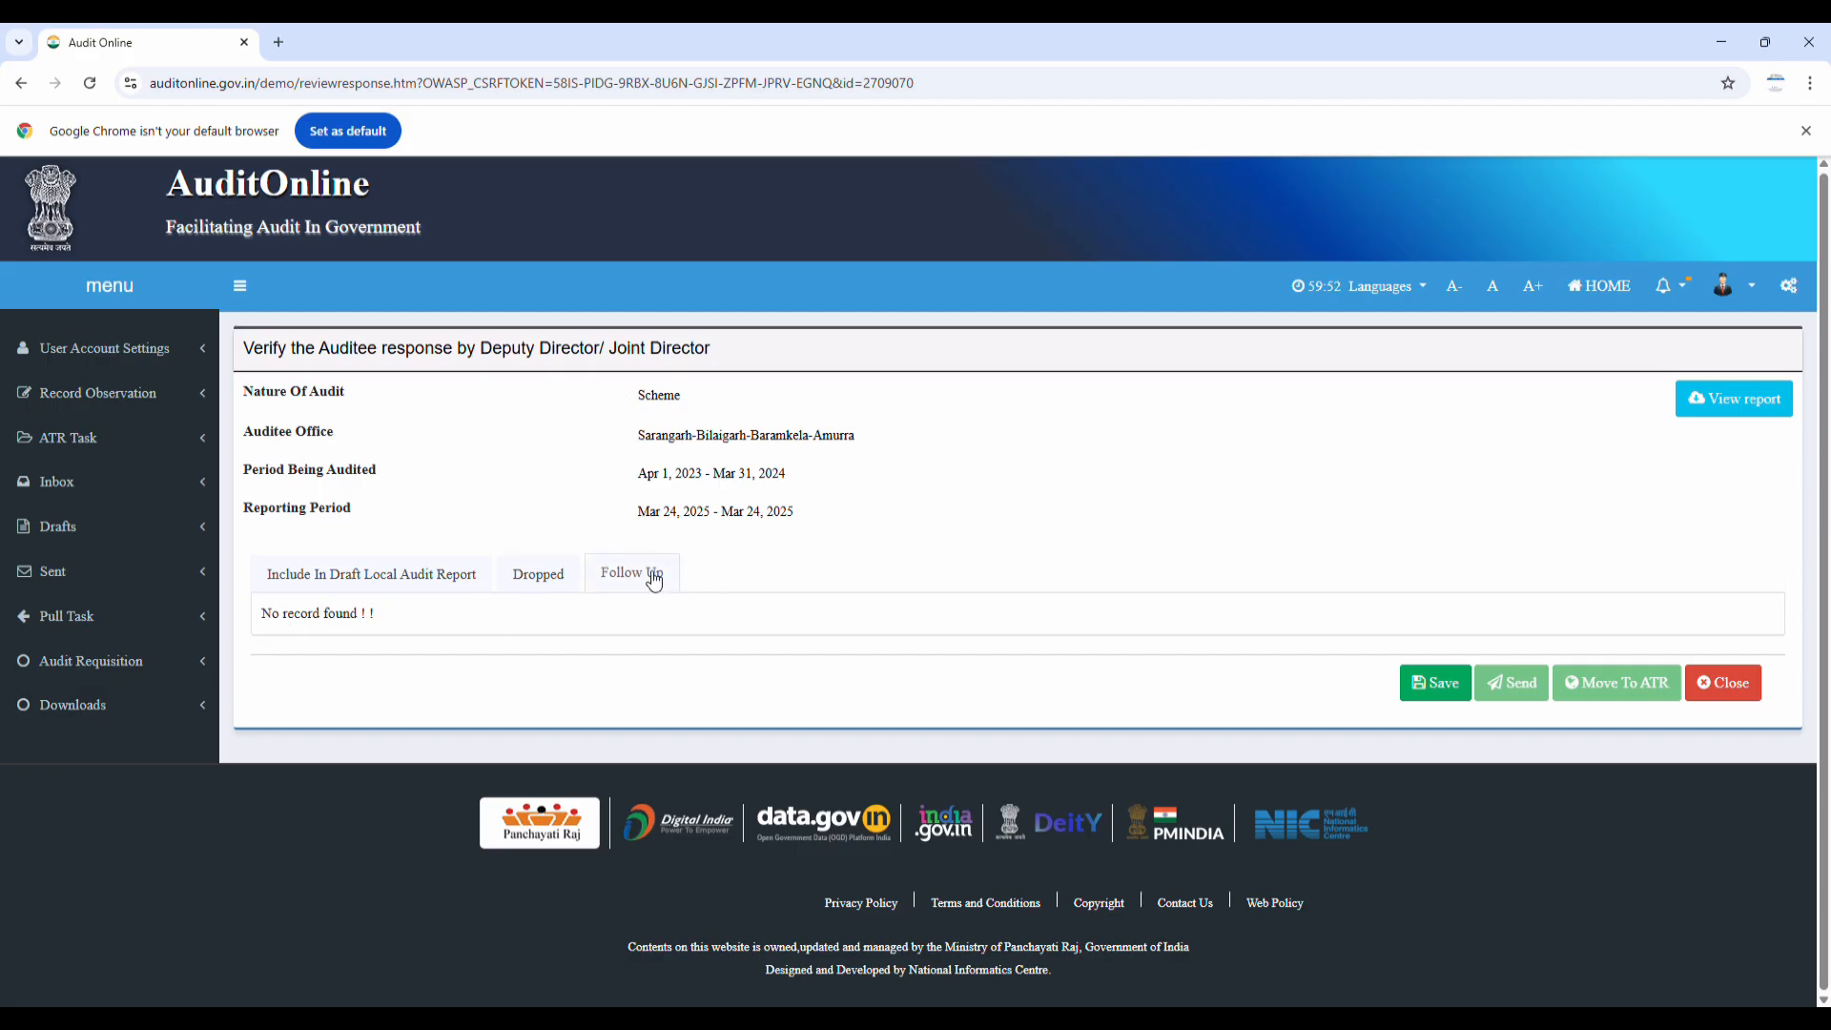
click(340, 576)
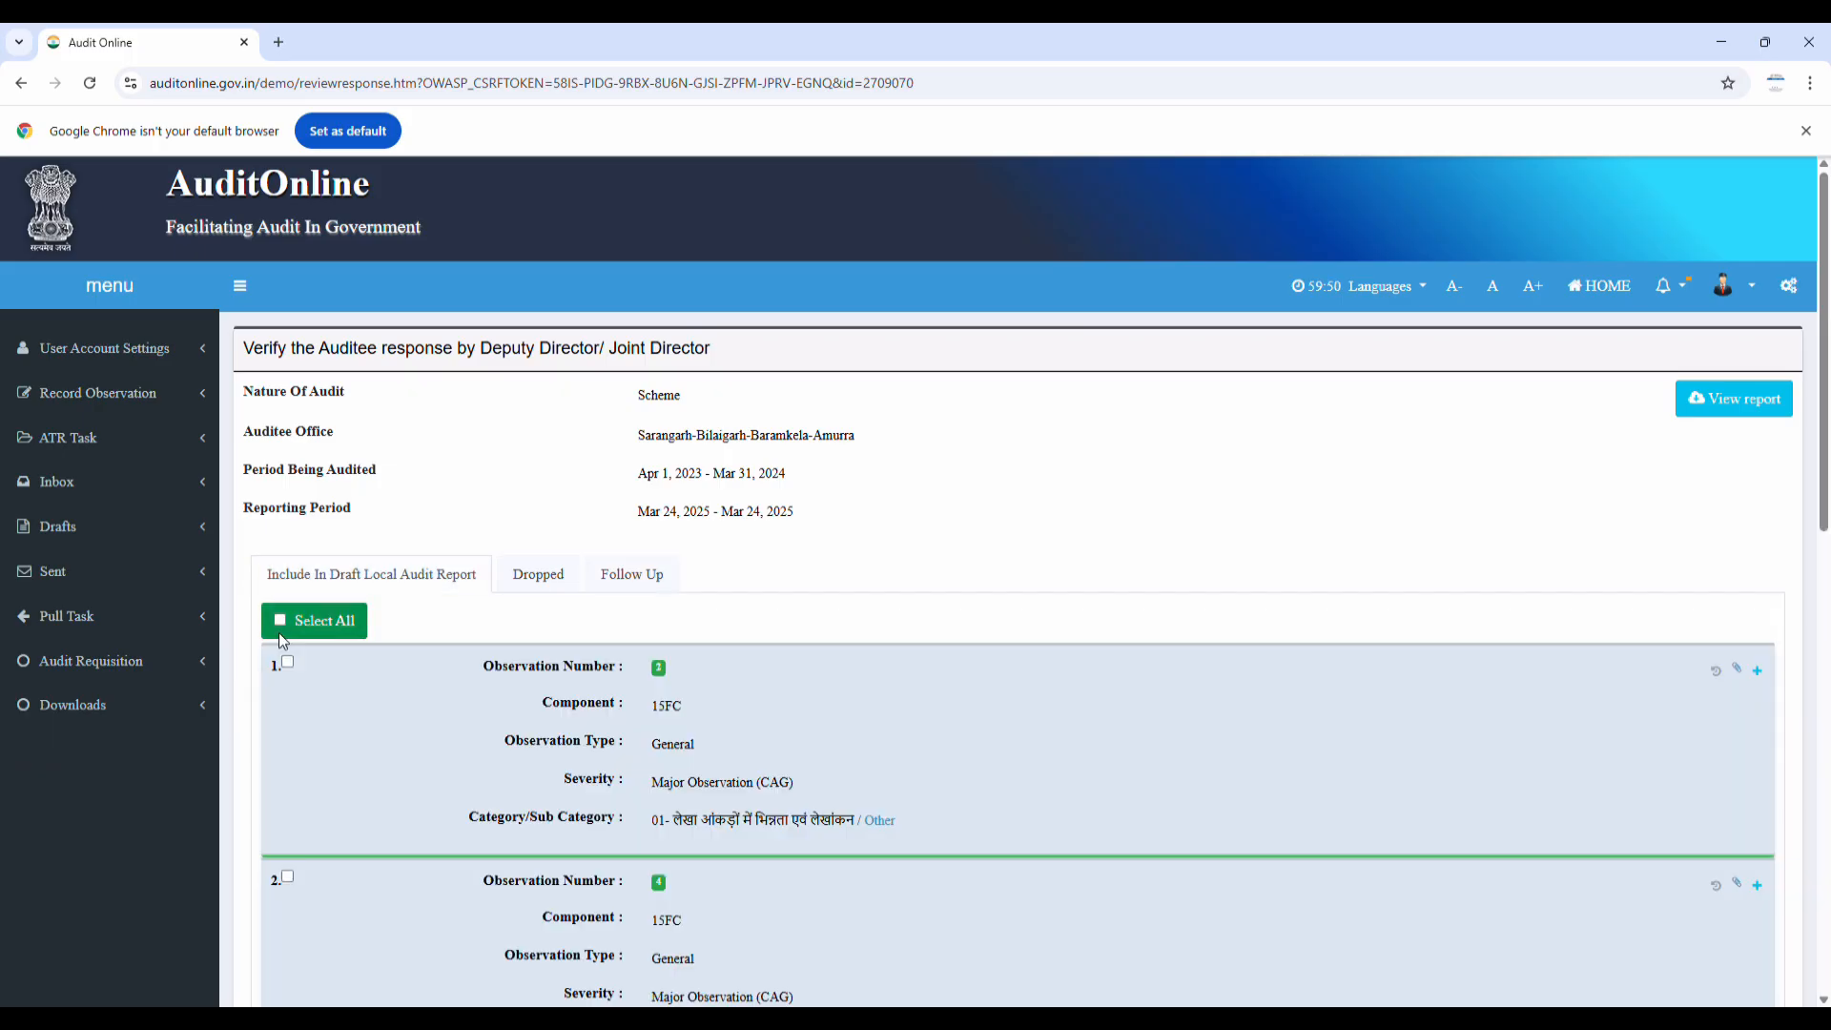
Select all observations and set observation 3's action to Drop Observation
click(279, 622)
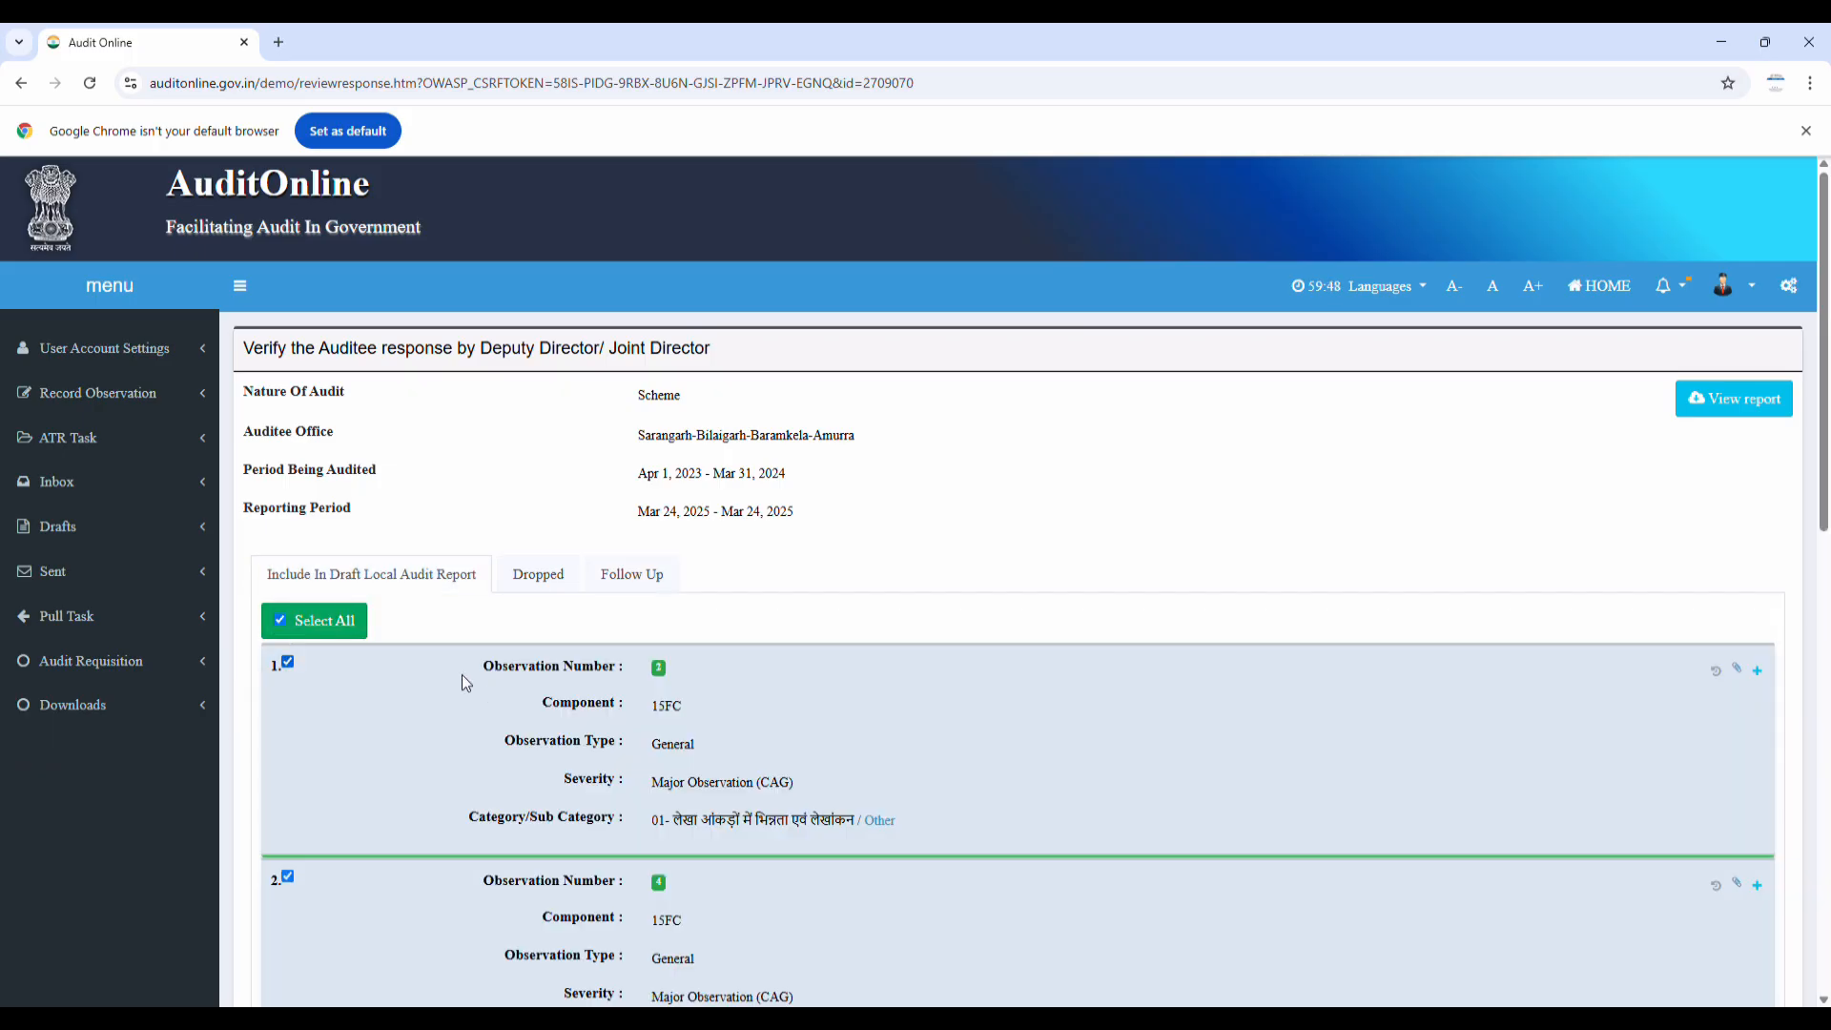
scroll(1427, 725, down, 3)
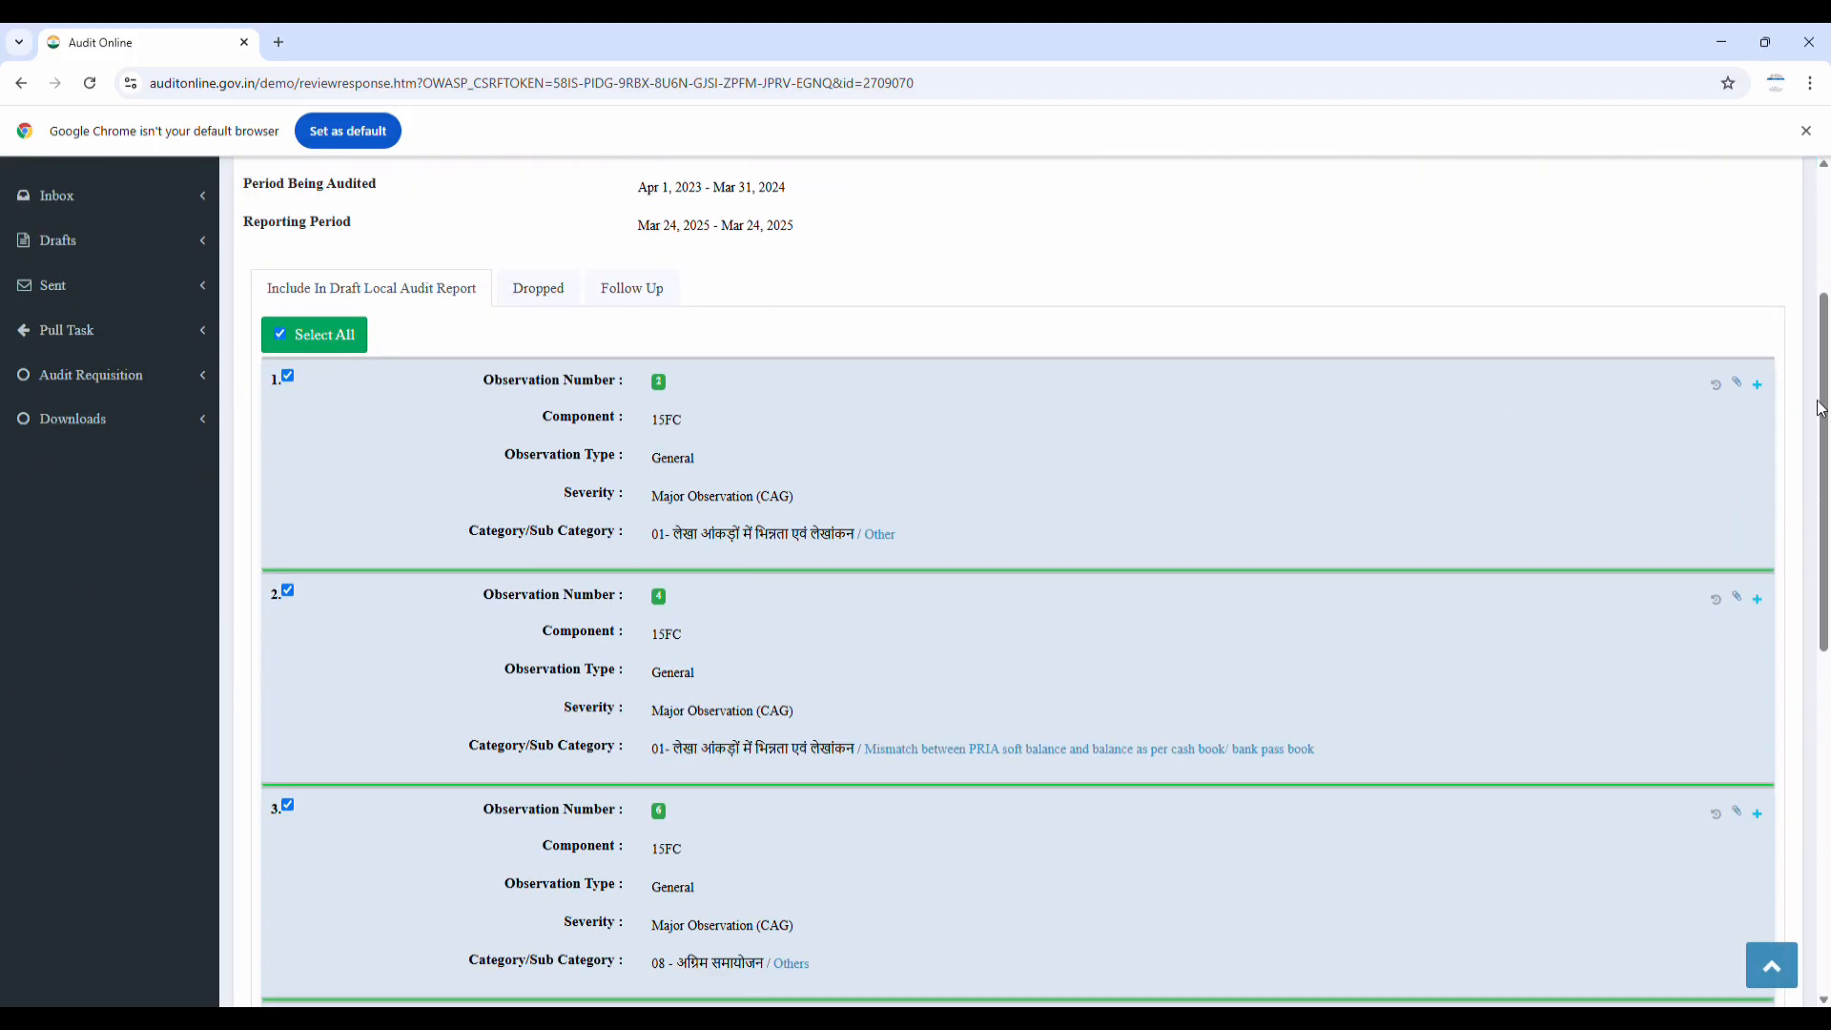
click(1757, 386)
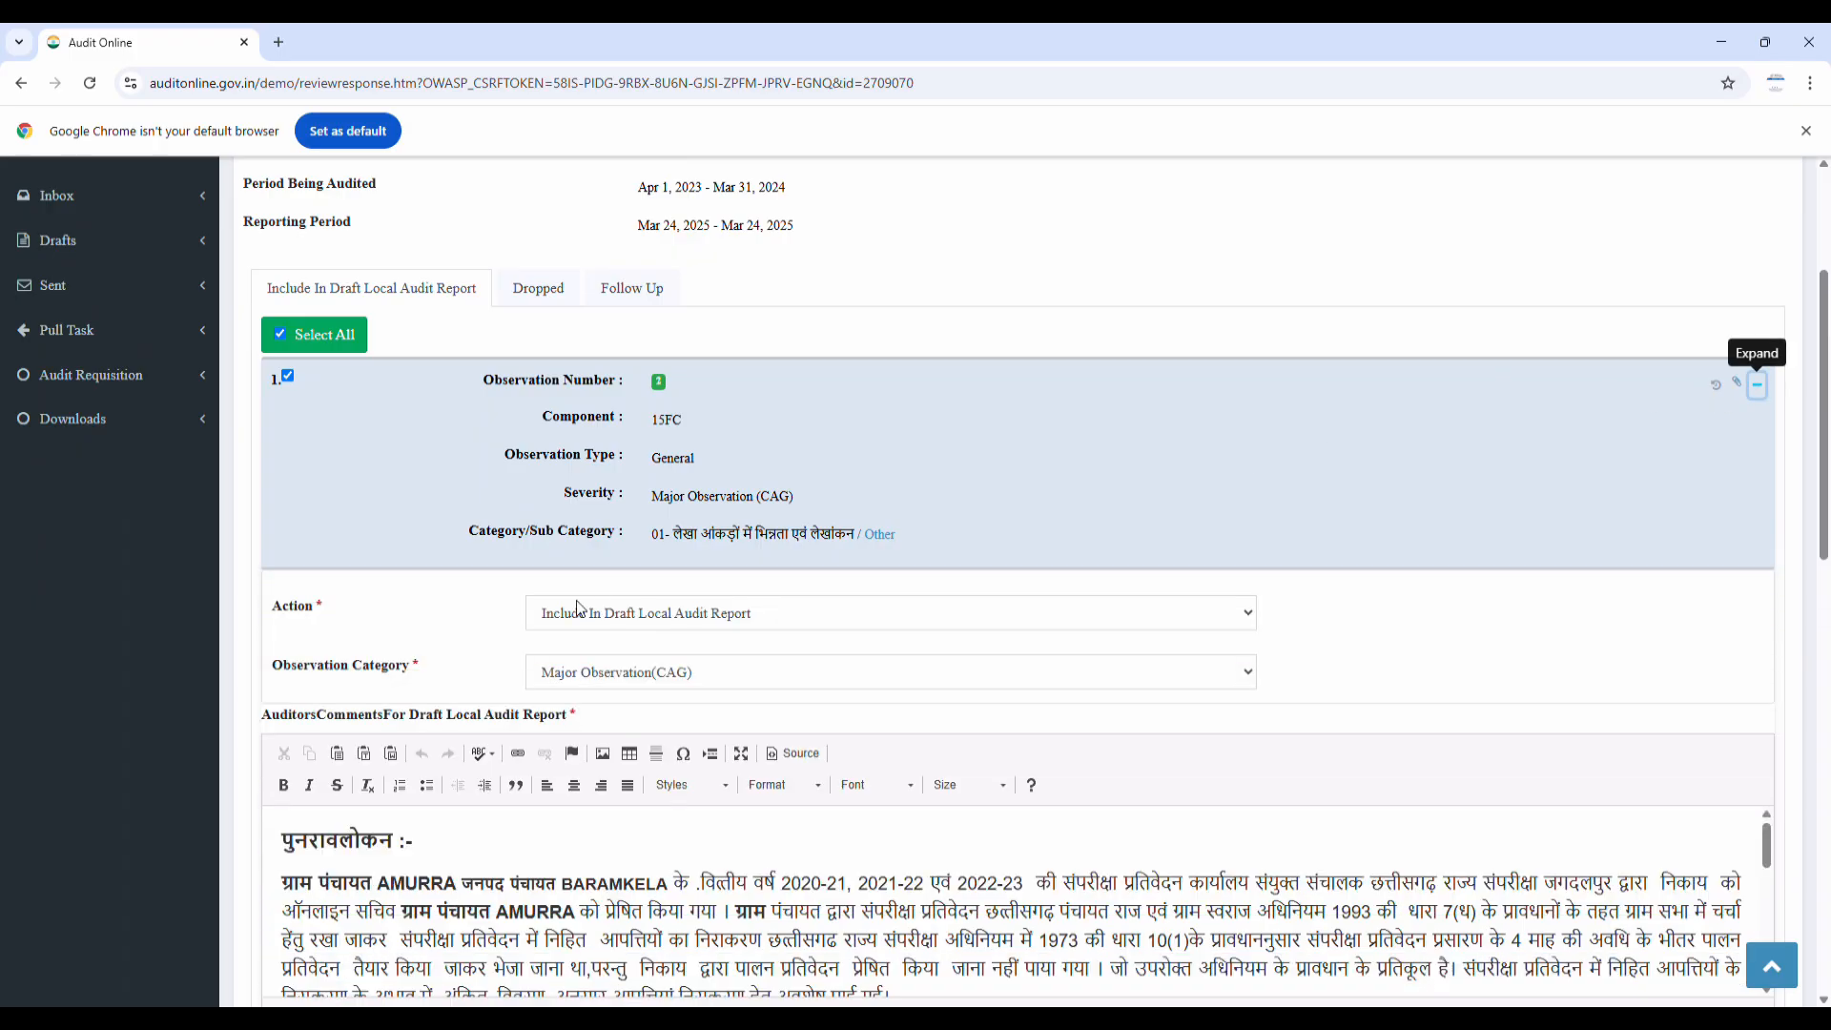
click(621, 650)
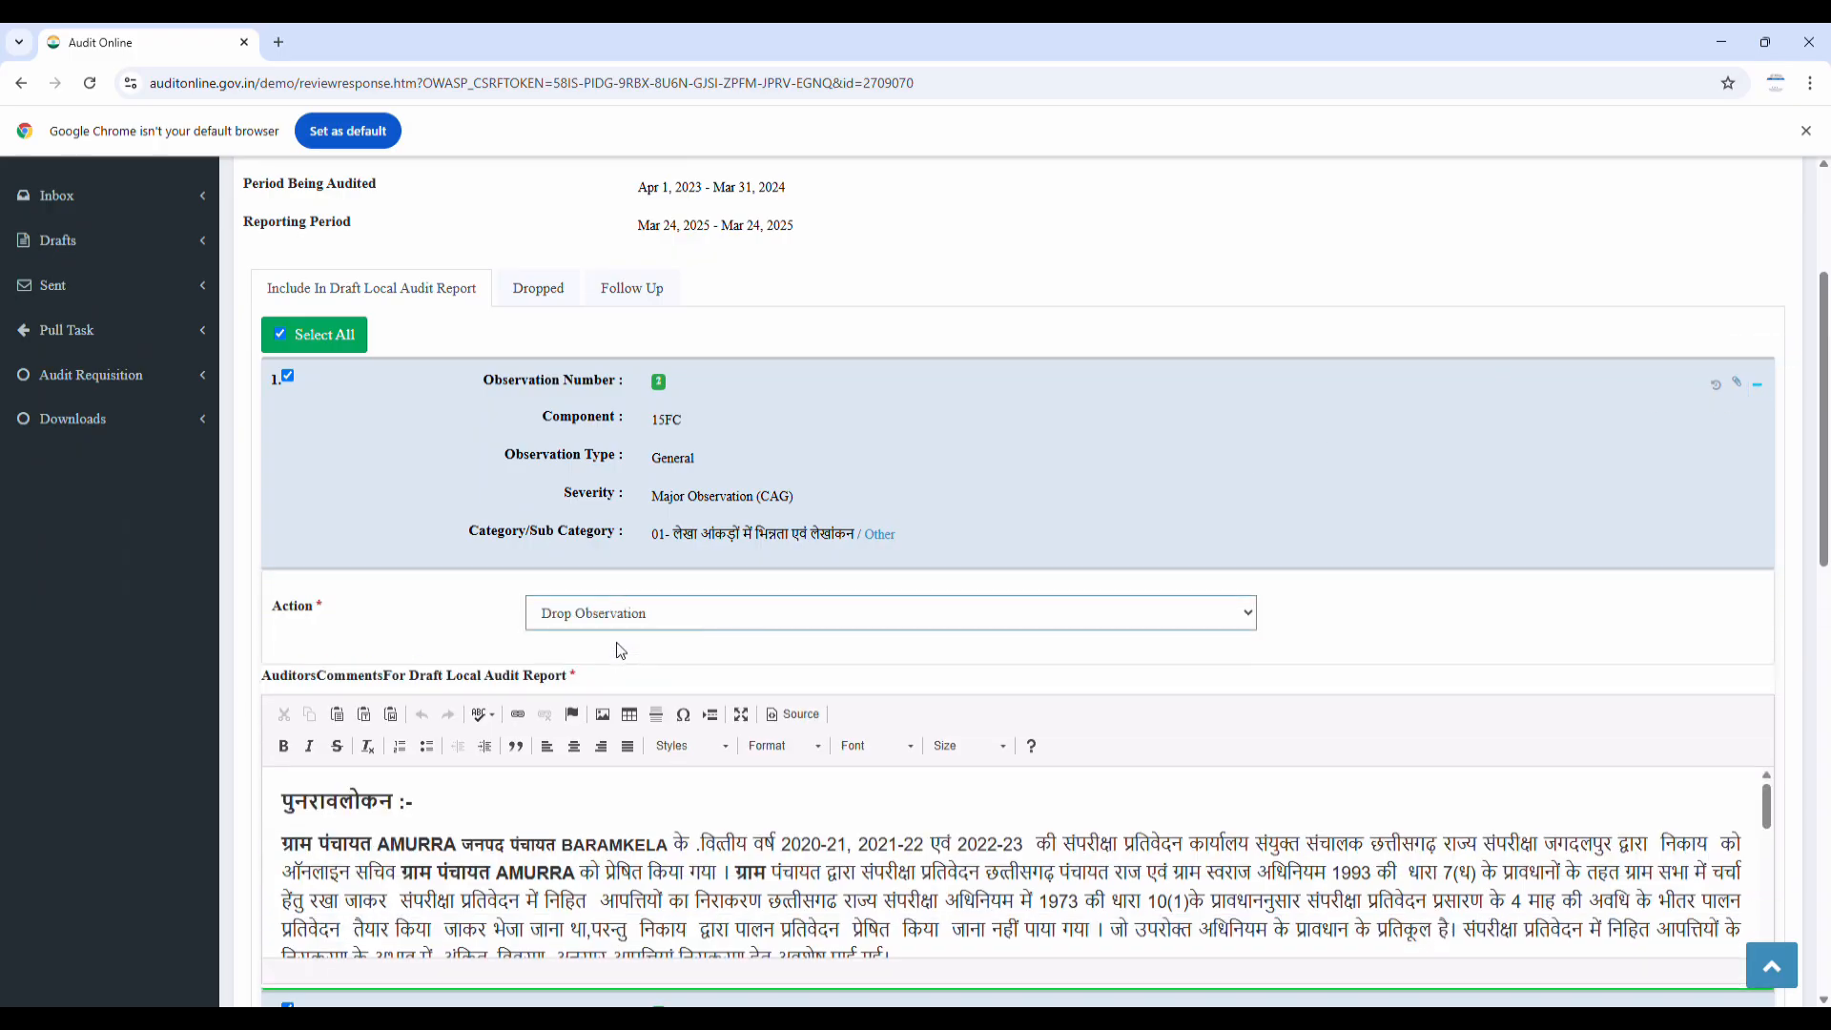
click(561, 844)
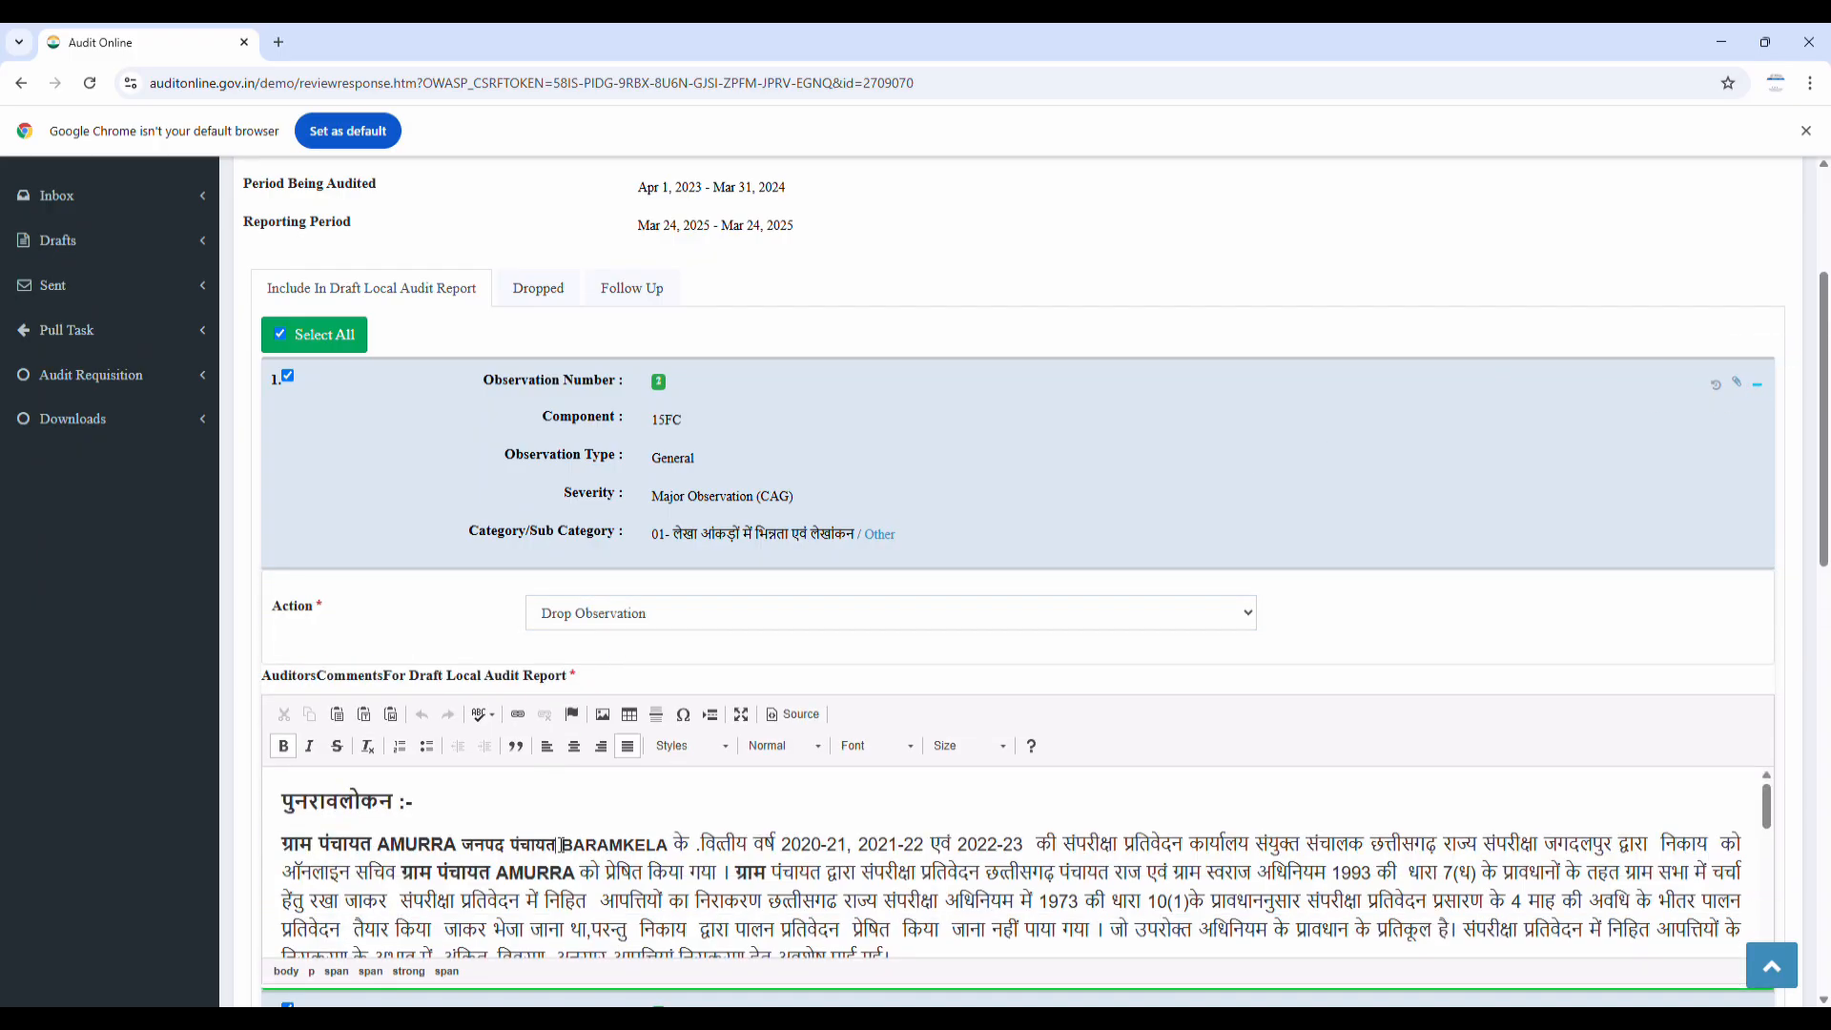
Review observations 4, 6 and 8, then save the decisions
scroll(608, 847, down, 10)
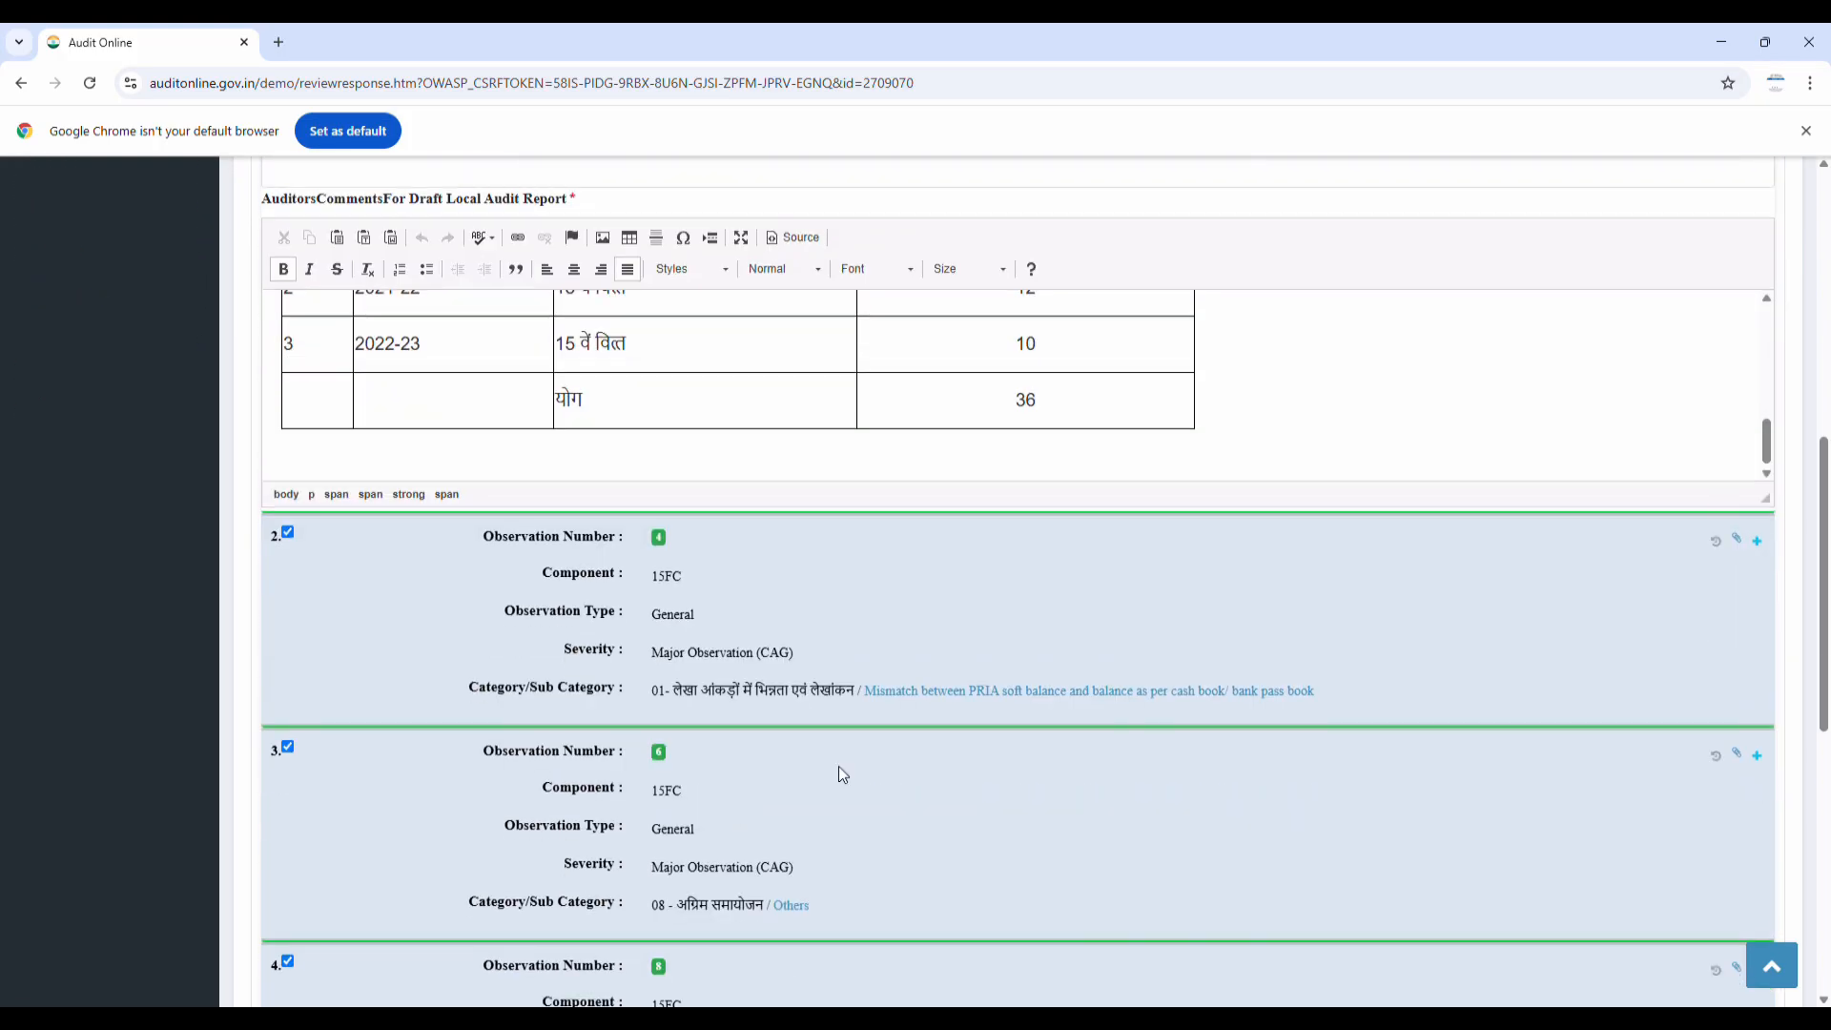
click(1757, 541)
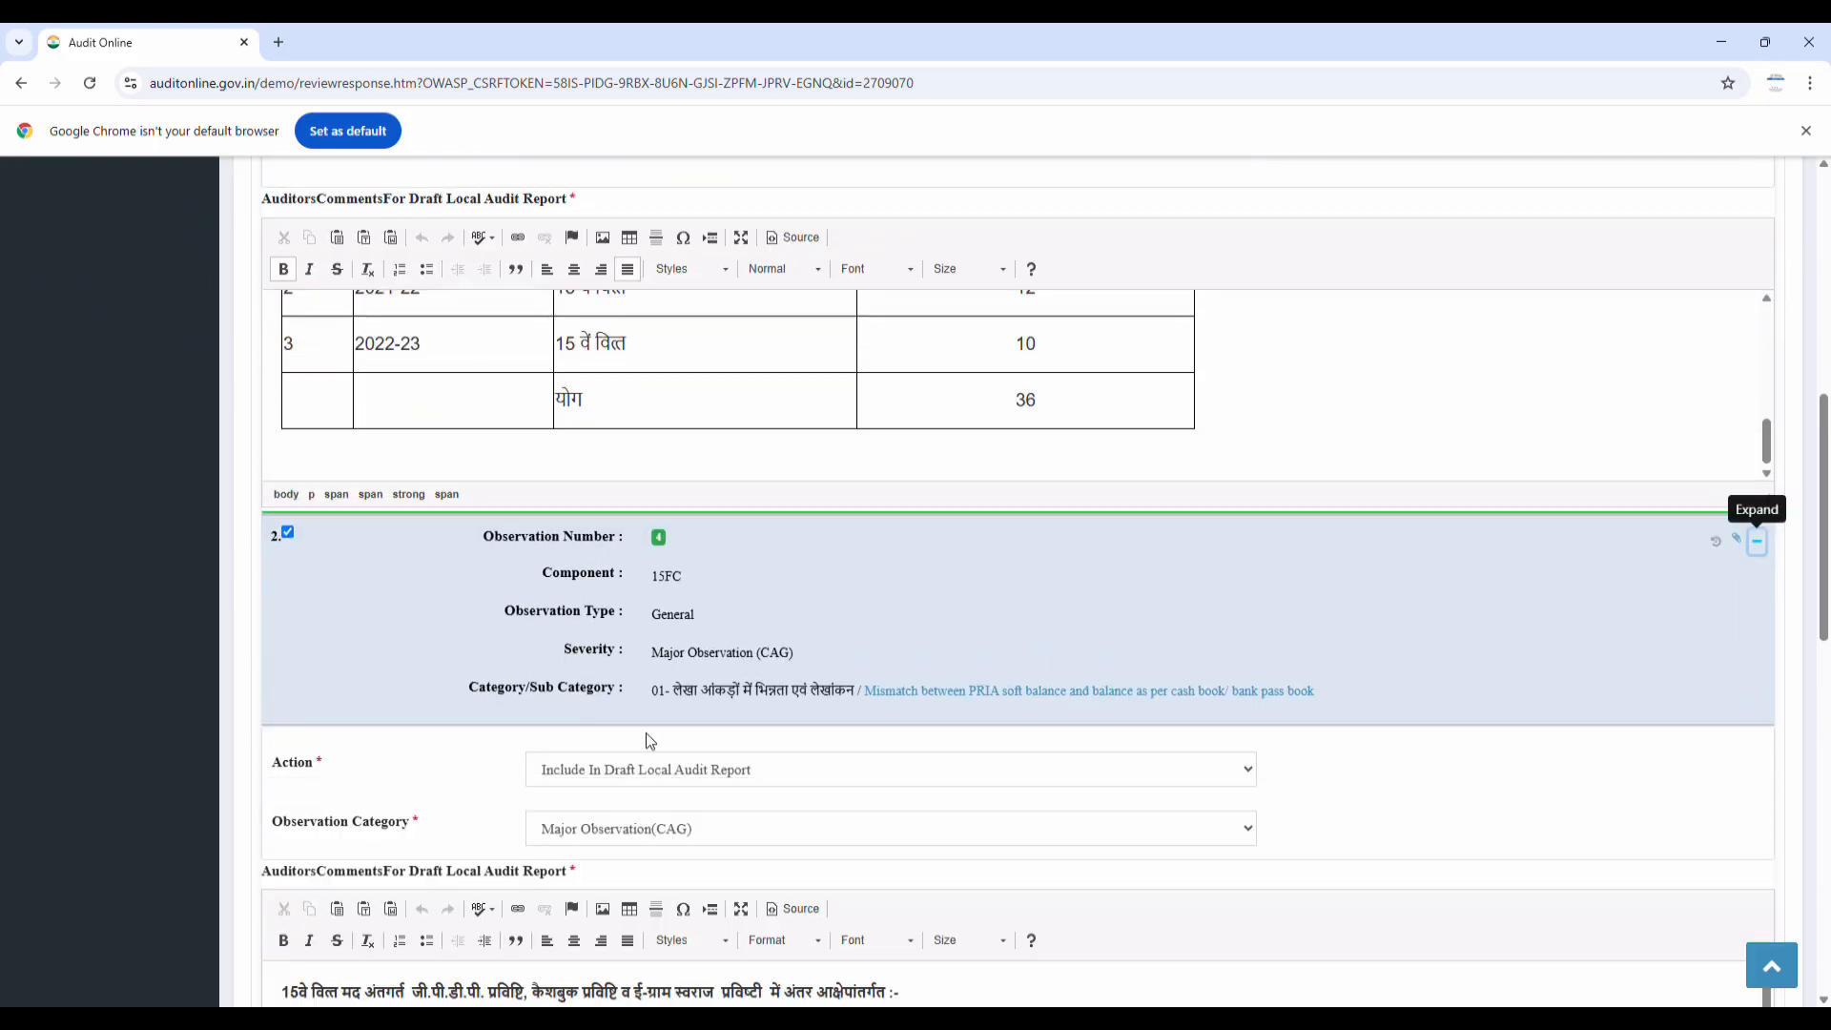
scroll(642, 753, down, 2)
scroll(706, 813, down, 10)
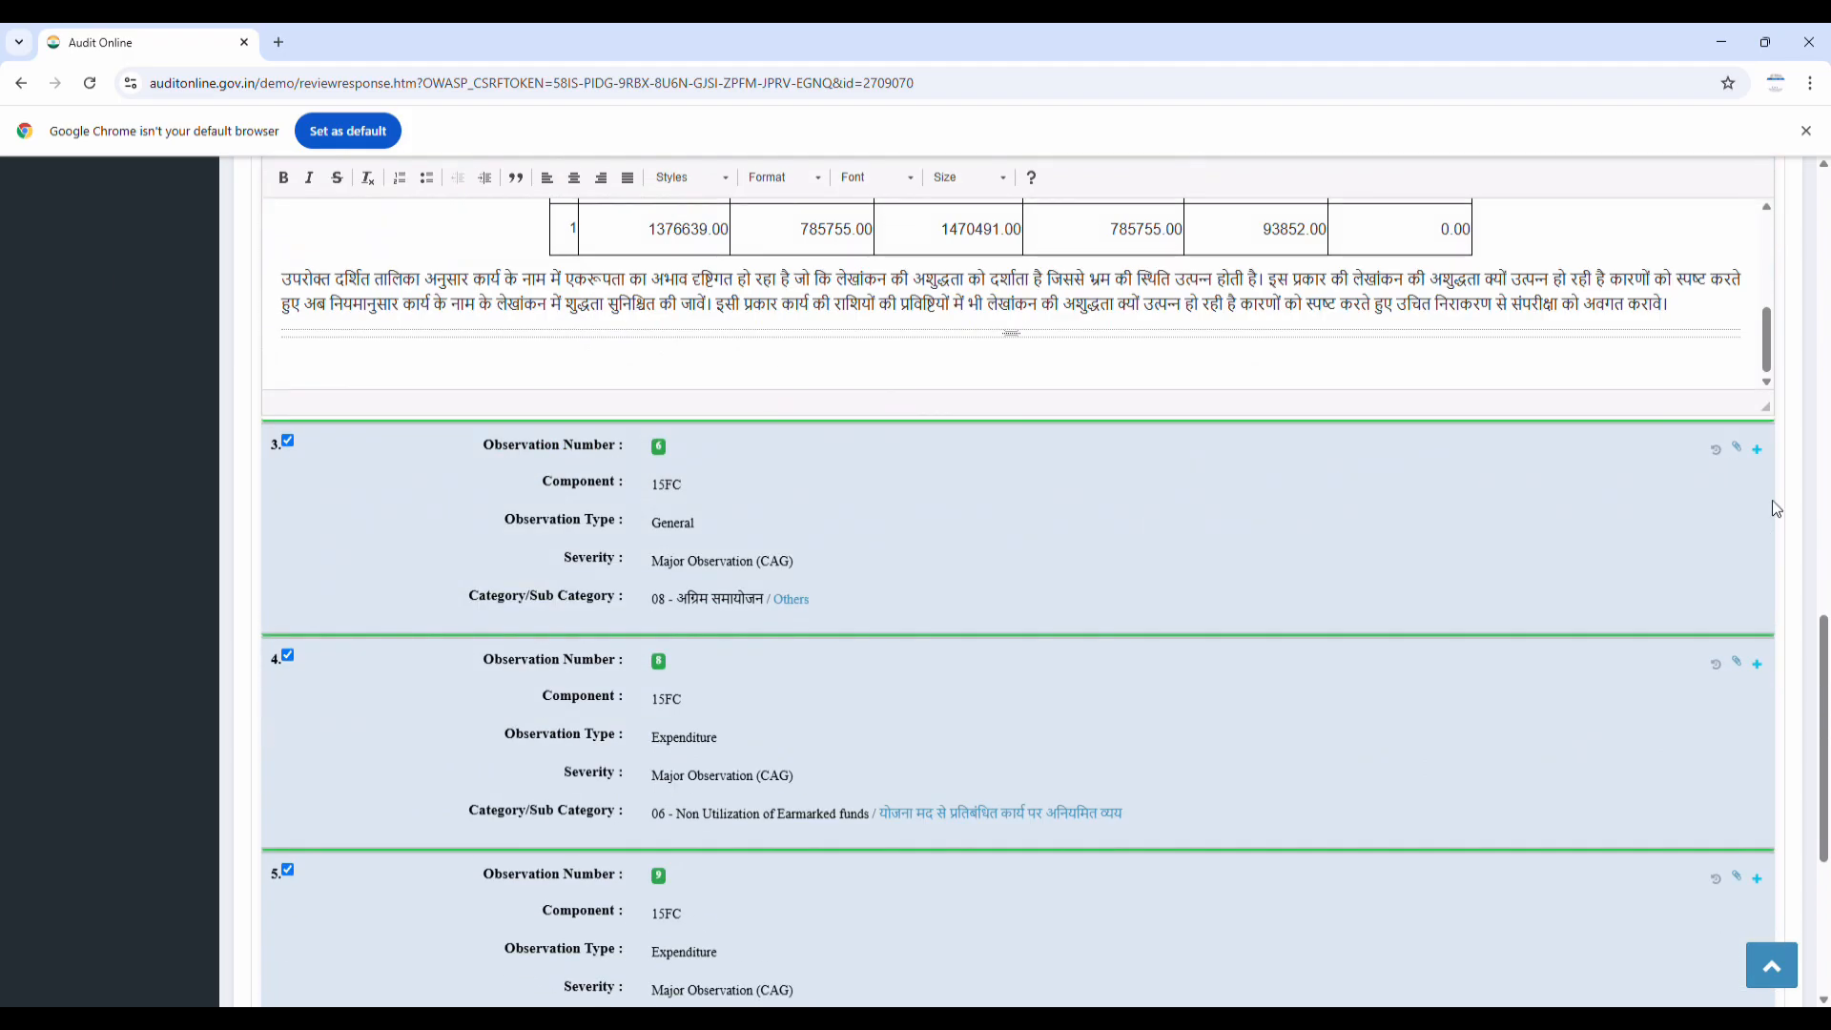
click(1757, 449)
scroll(674, 405, down, 4)
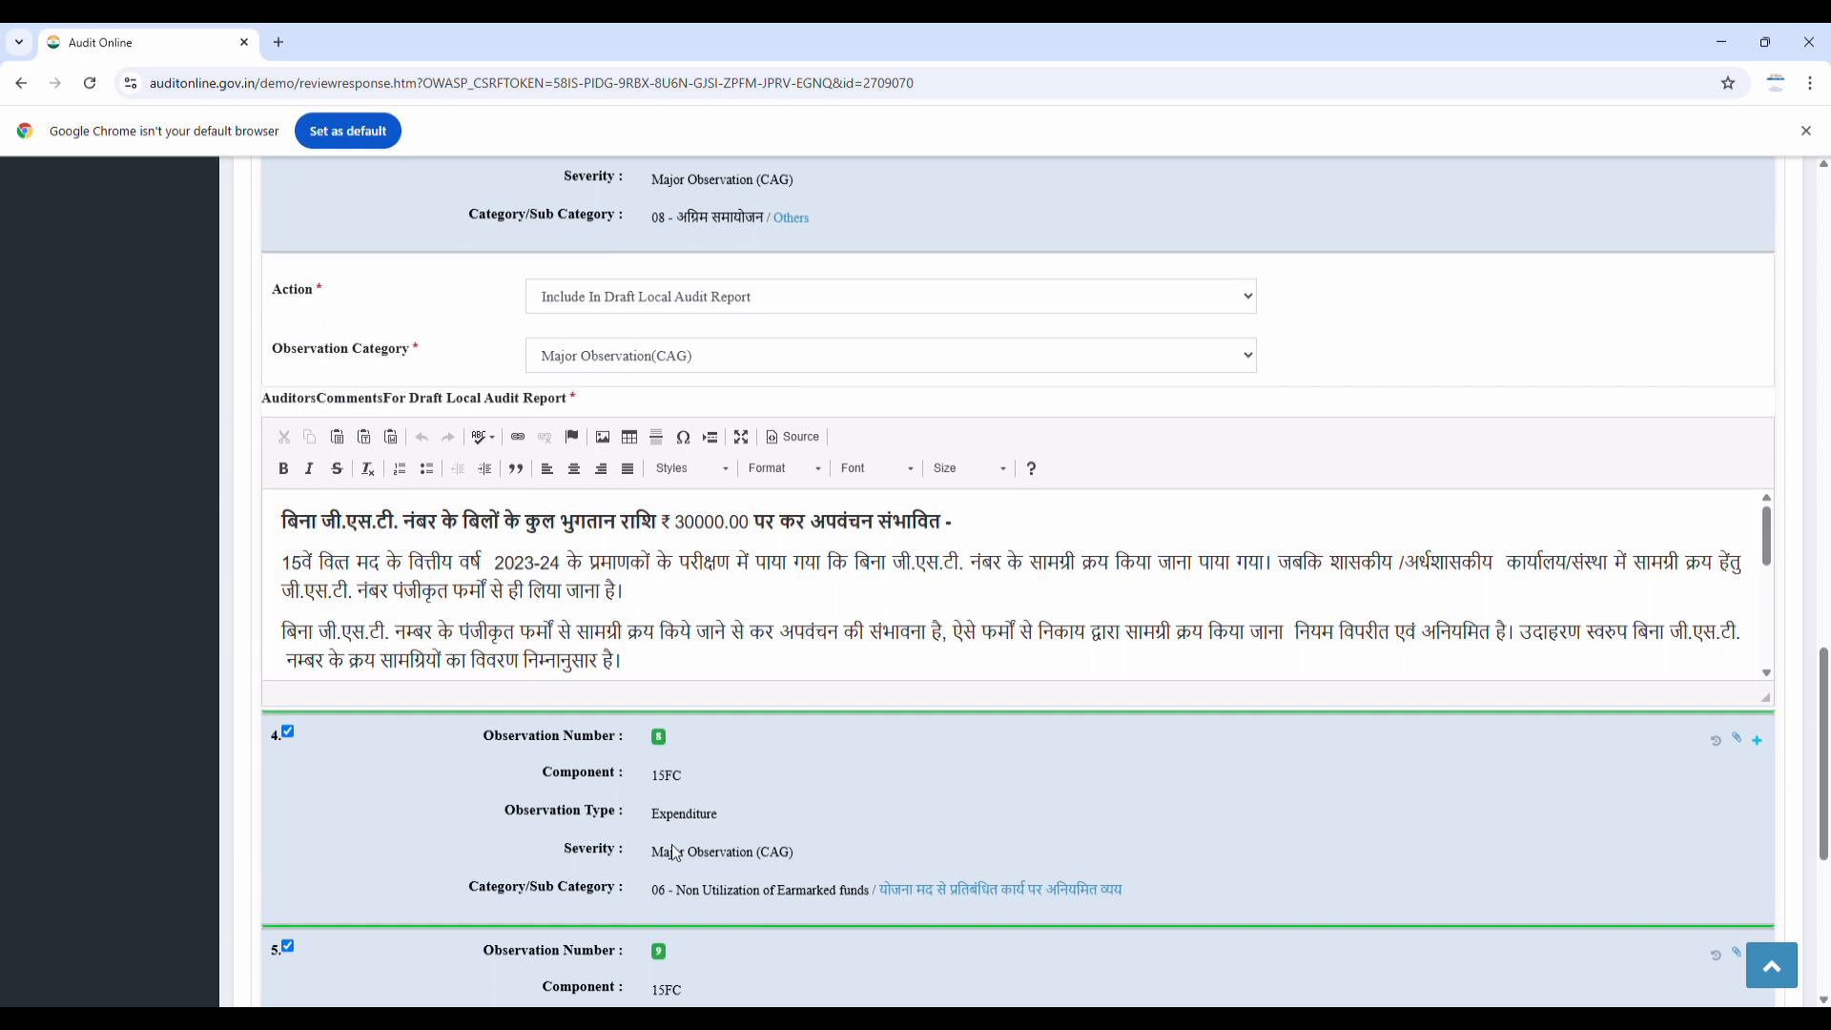
click(1758, 742)
scroll(1758, 747, down, 4)
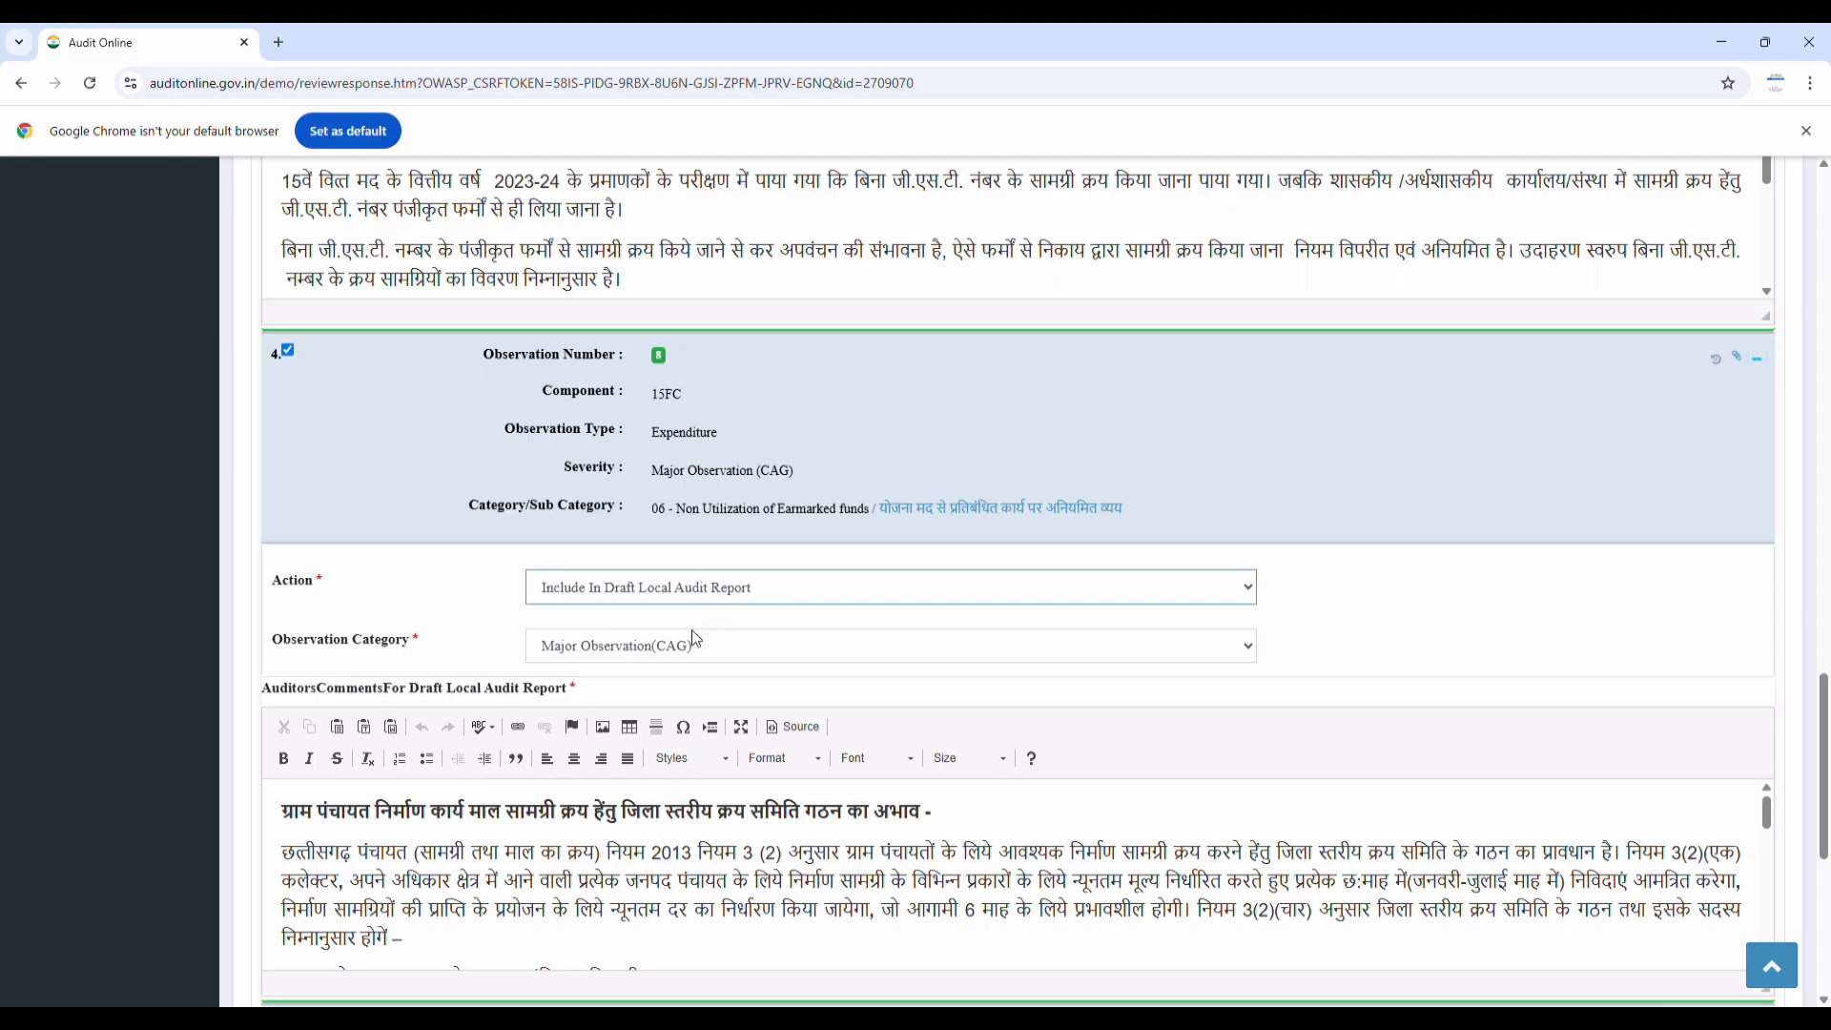
scroll(667, 620, down, 10)
click(1438, 683)
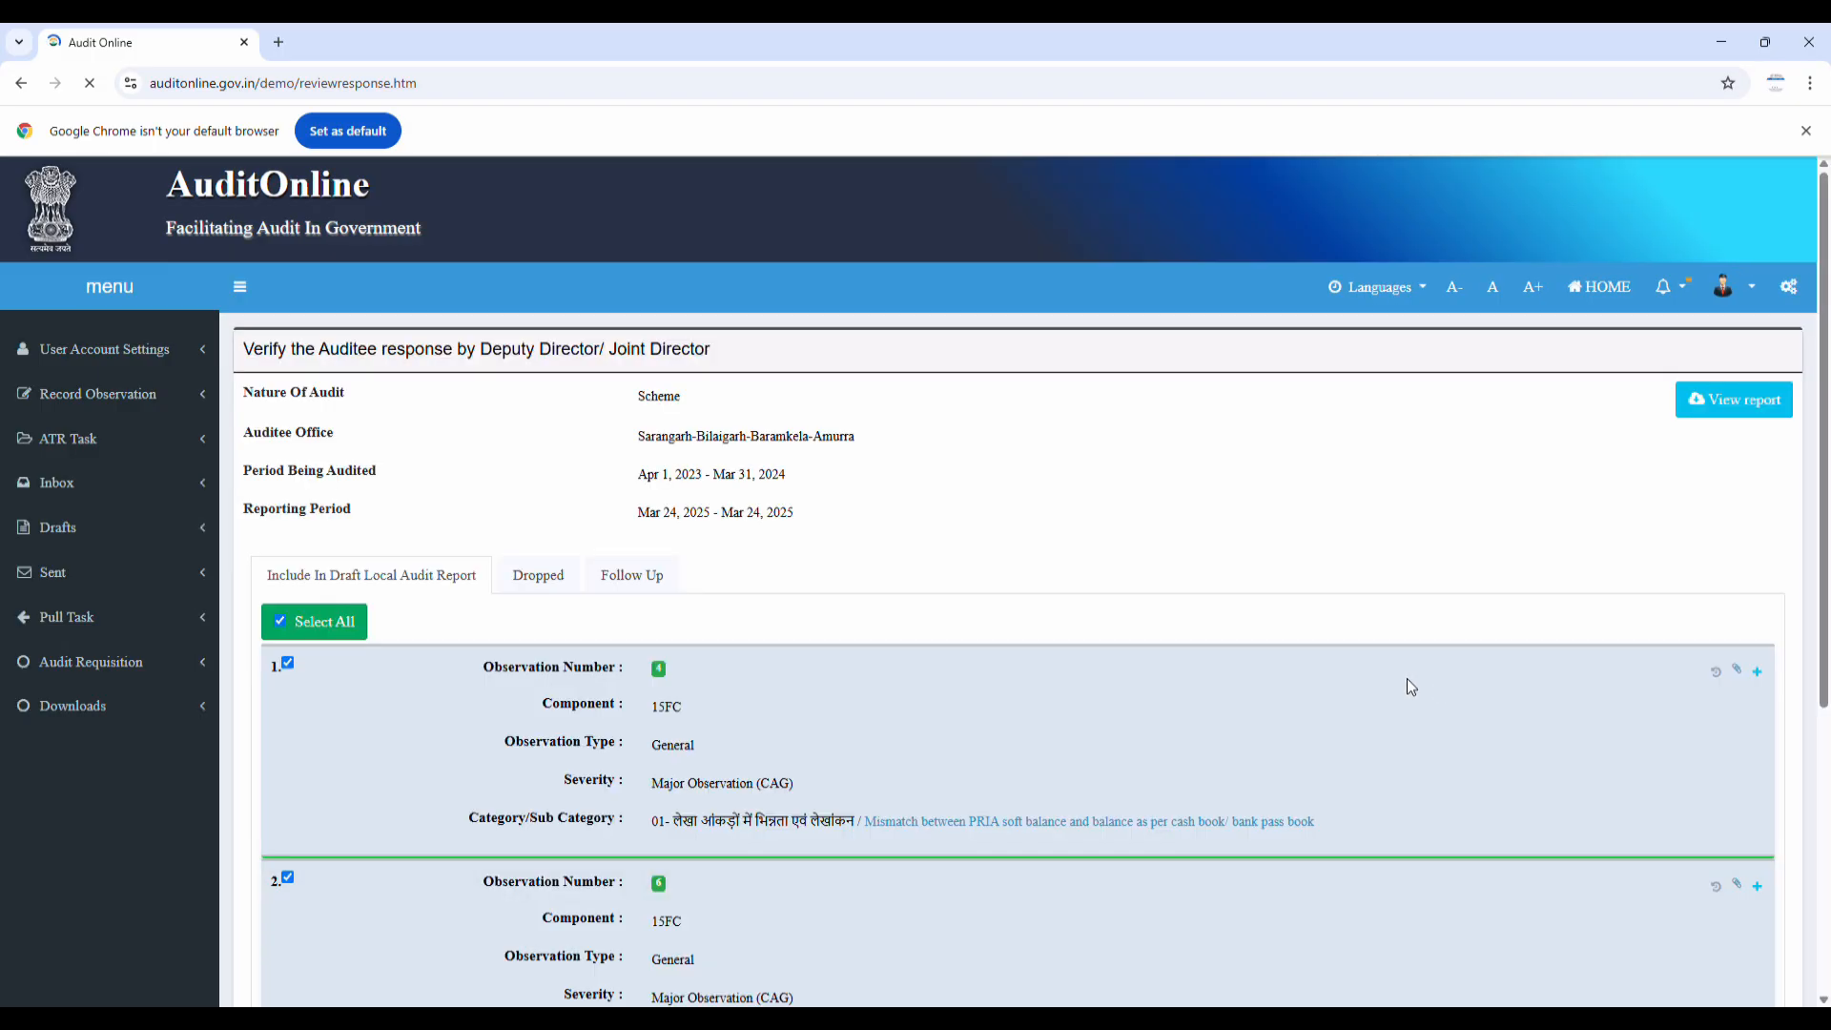
Review the Dropped, Follow Up and Include observation lists
scroll(340, 632, down, 3)
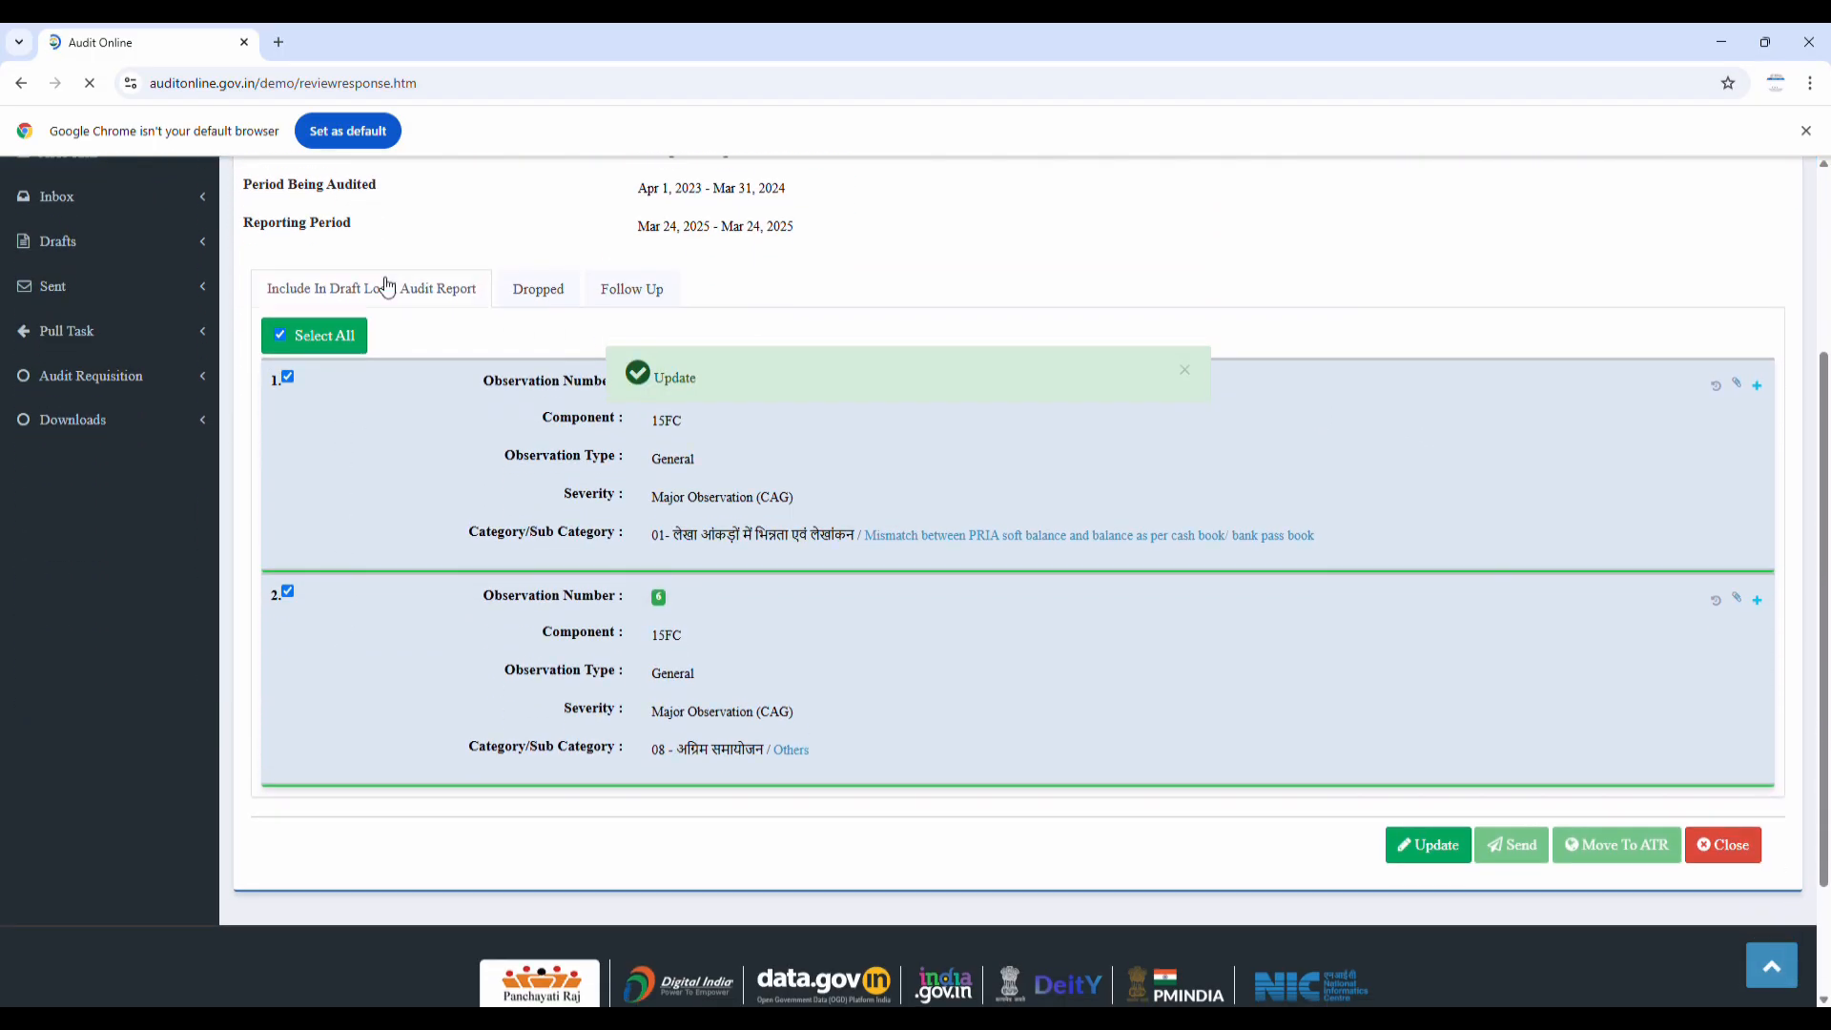
click(561, 288)
scroll(397, 511, down, 10)
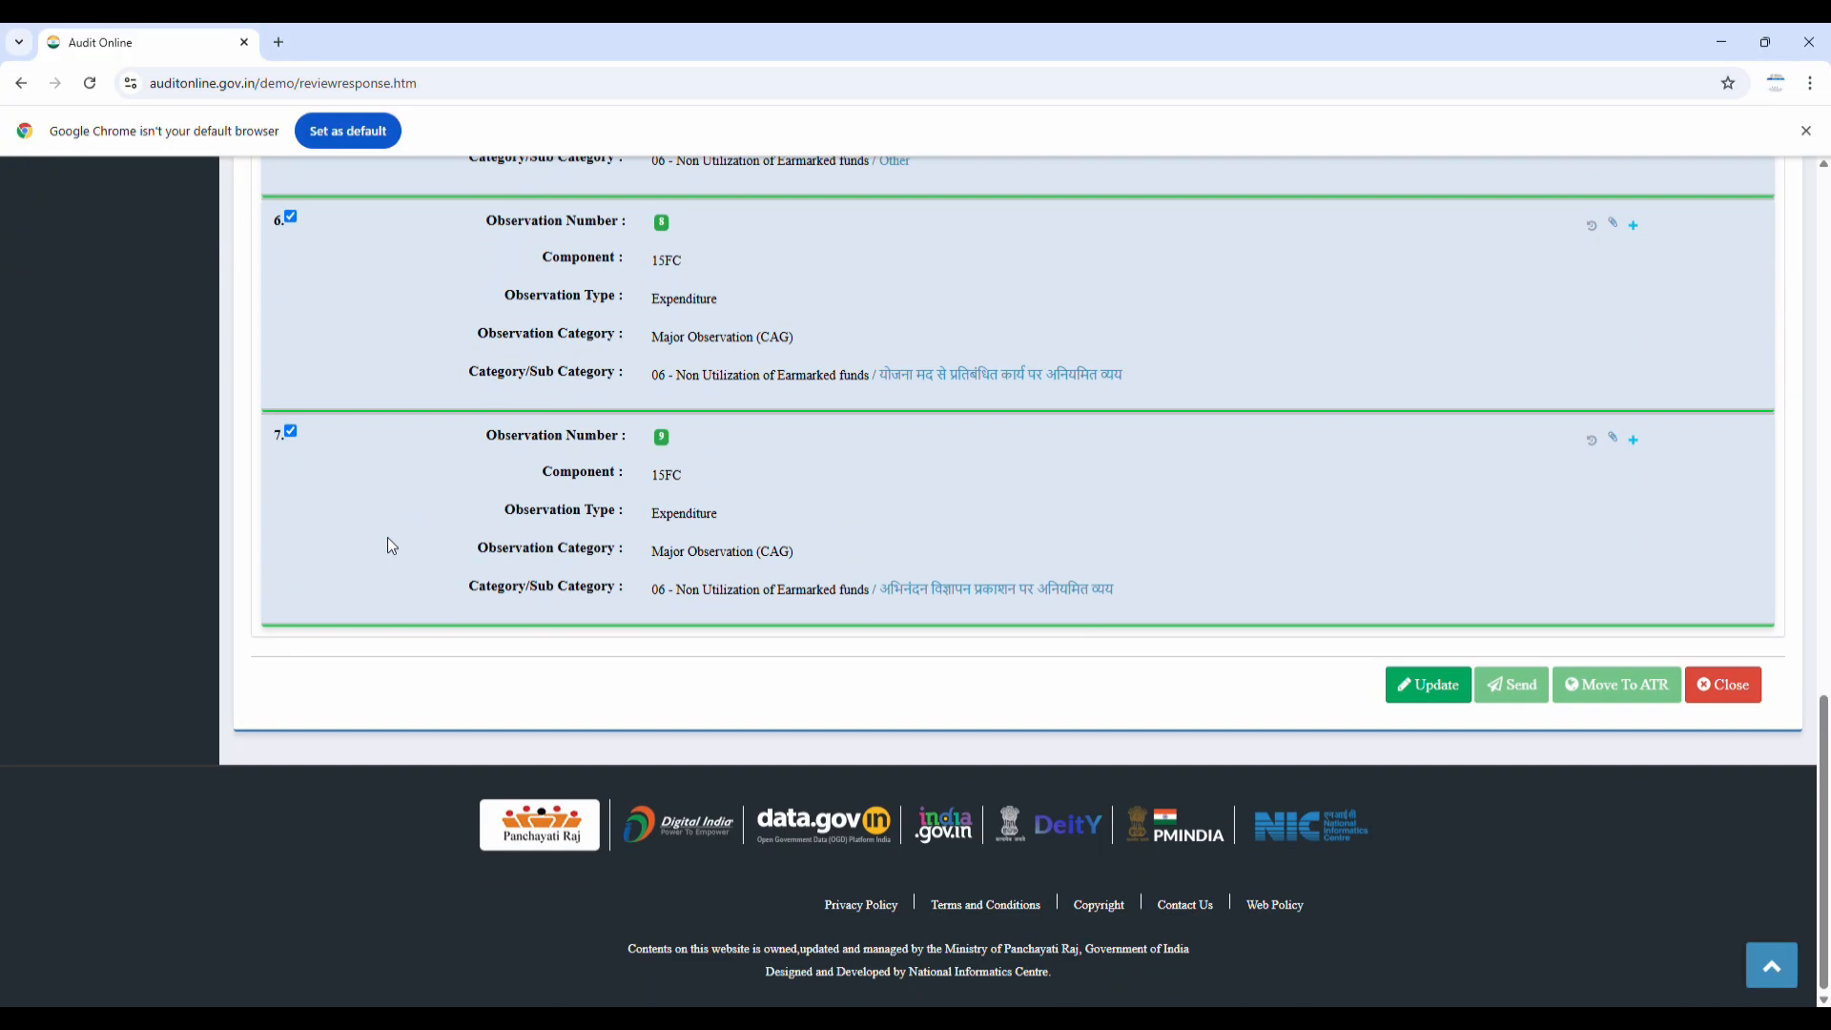
scroll(387, 536, up, 4)
scroll(387, 536, up, 6)
click(634, 484)
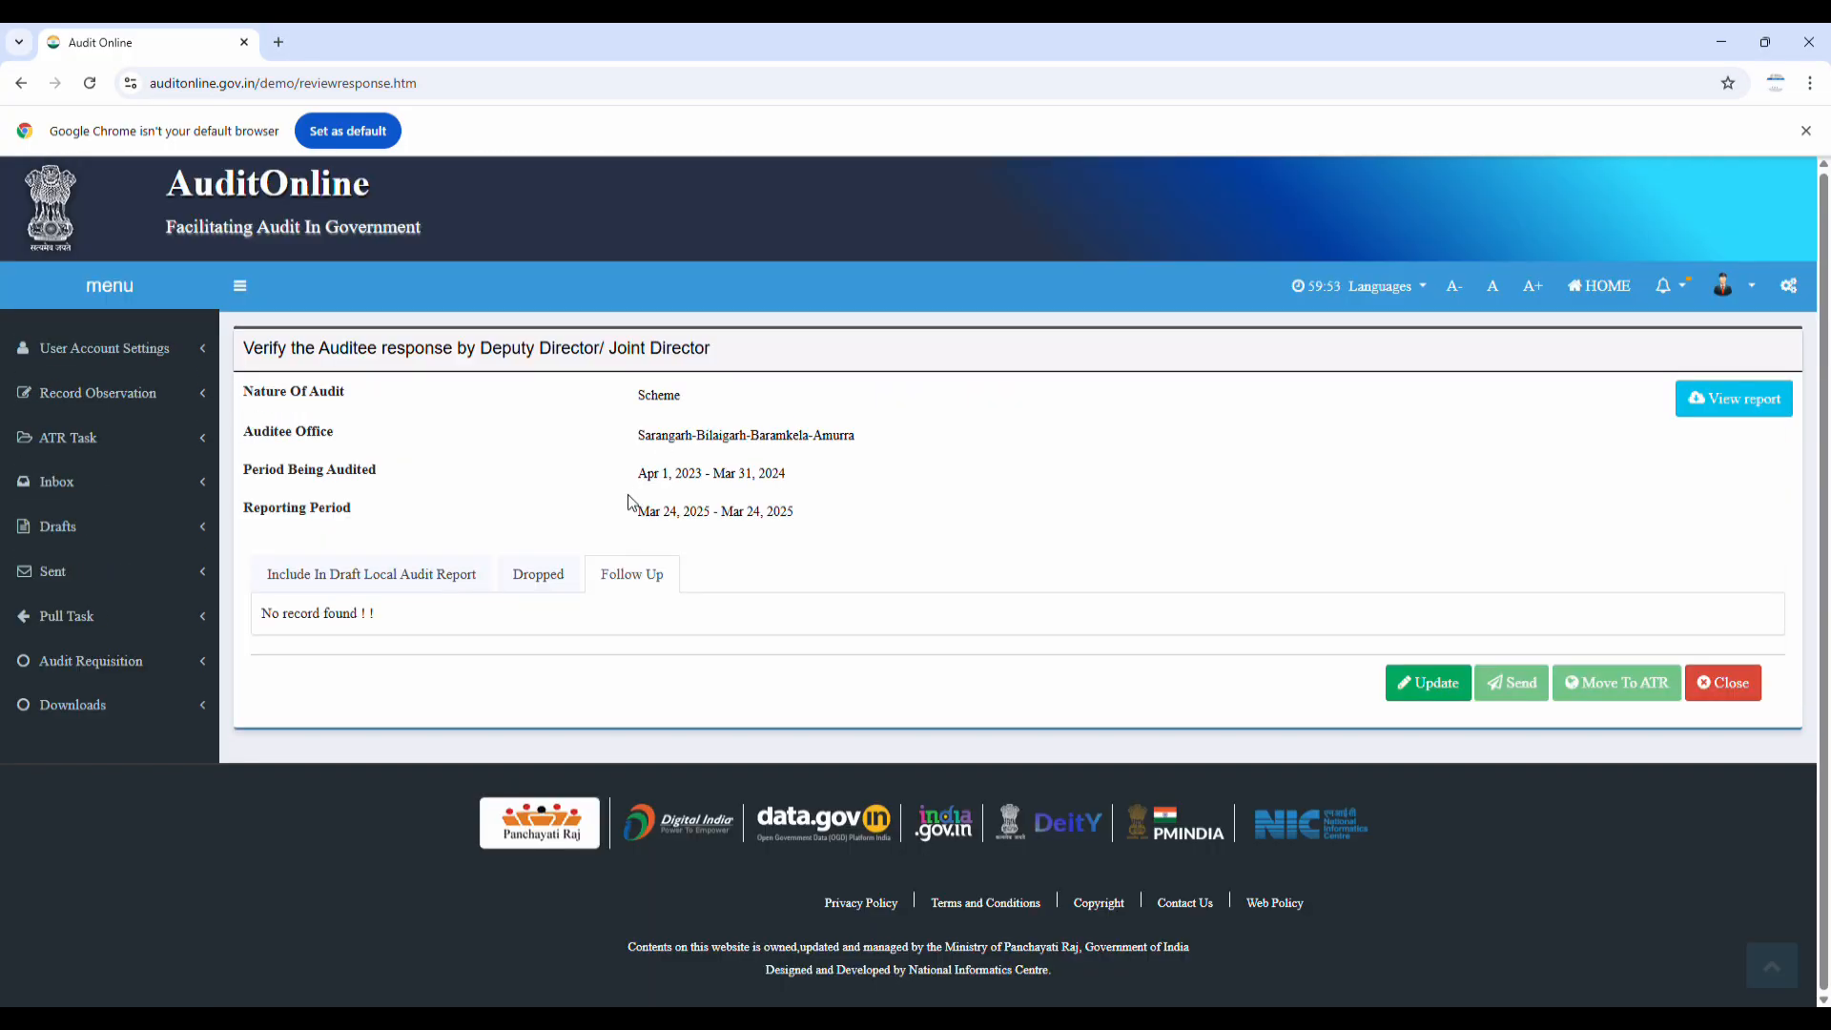
click(423, 570)
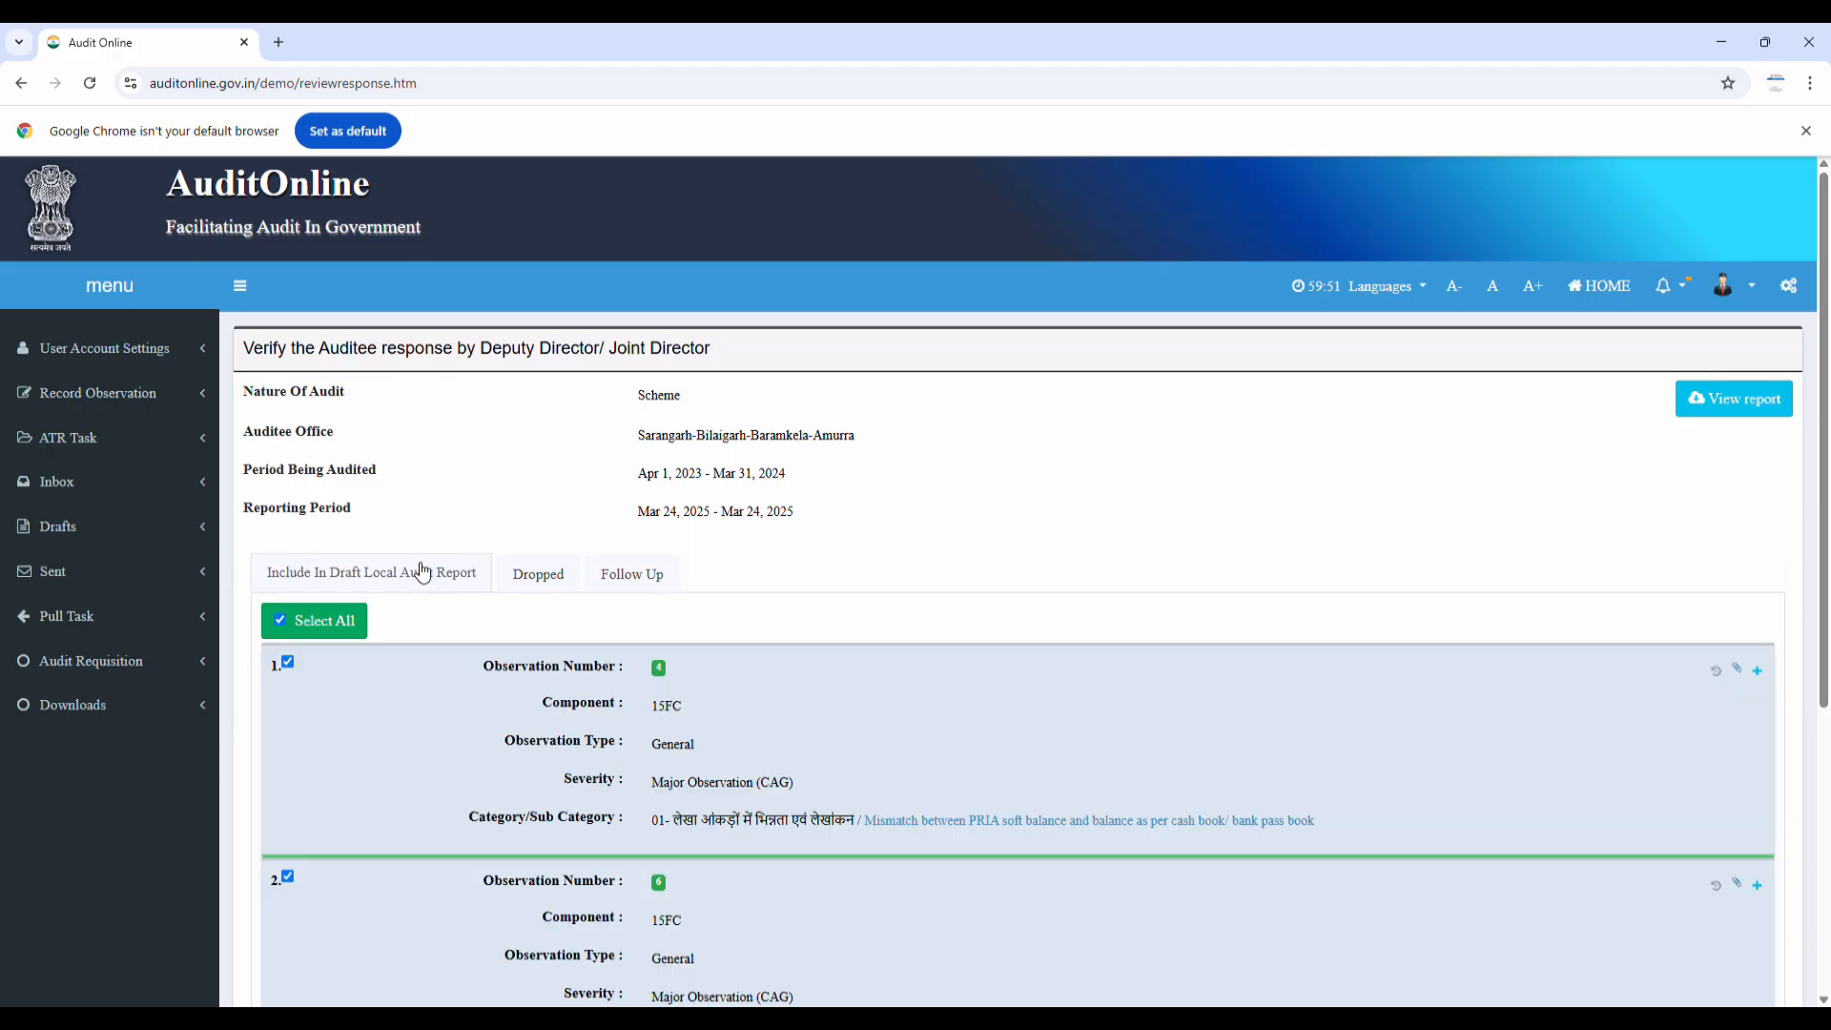
scroll(429, 557, down, 1)
click(537, 480)
click(413, 481)
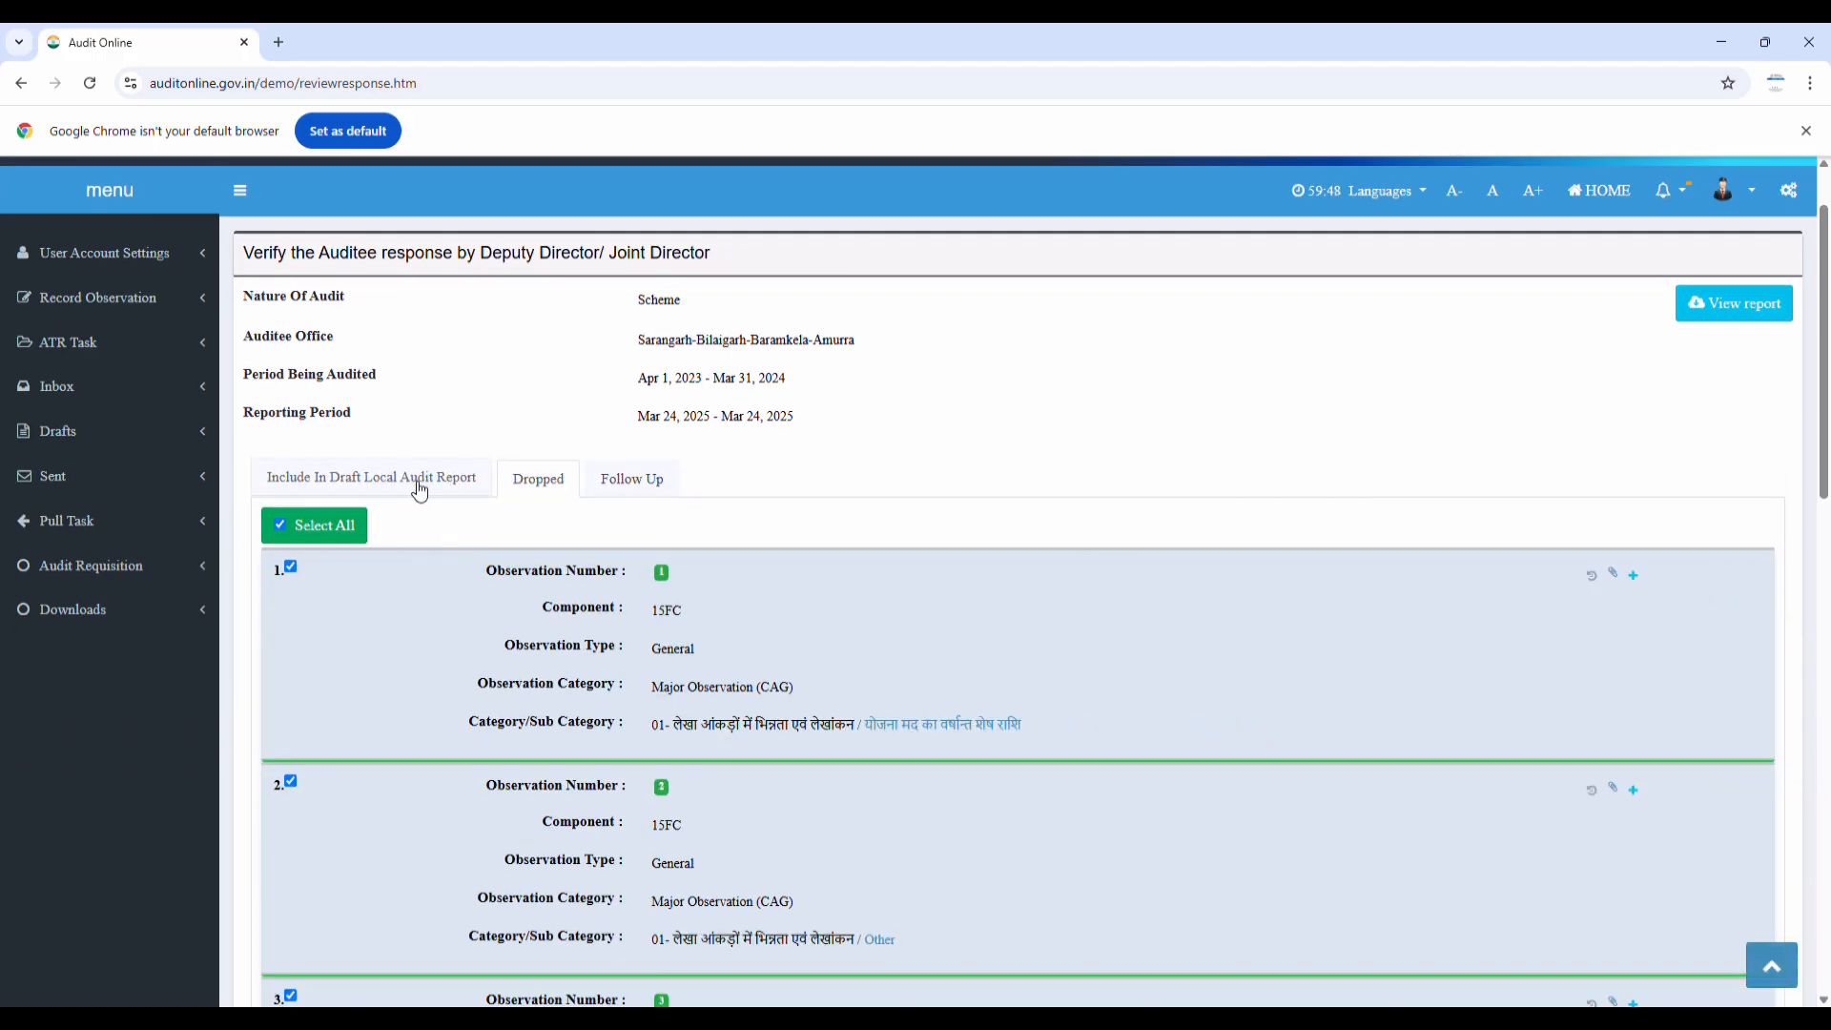
scroll(408, 563, down, 4)
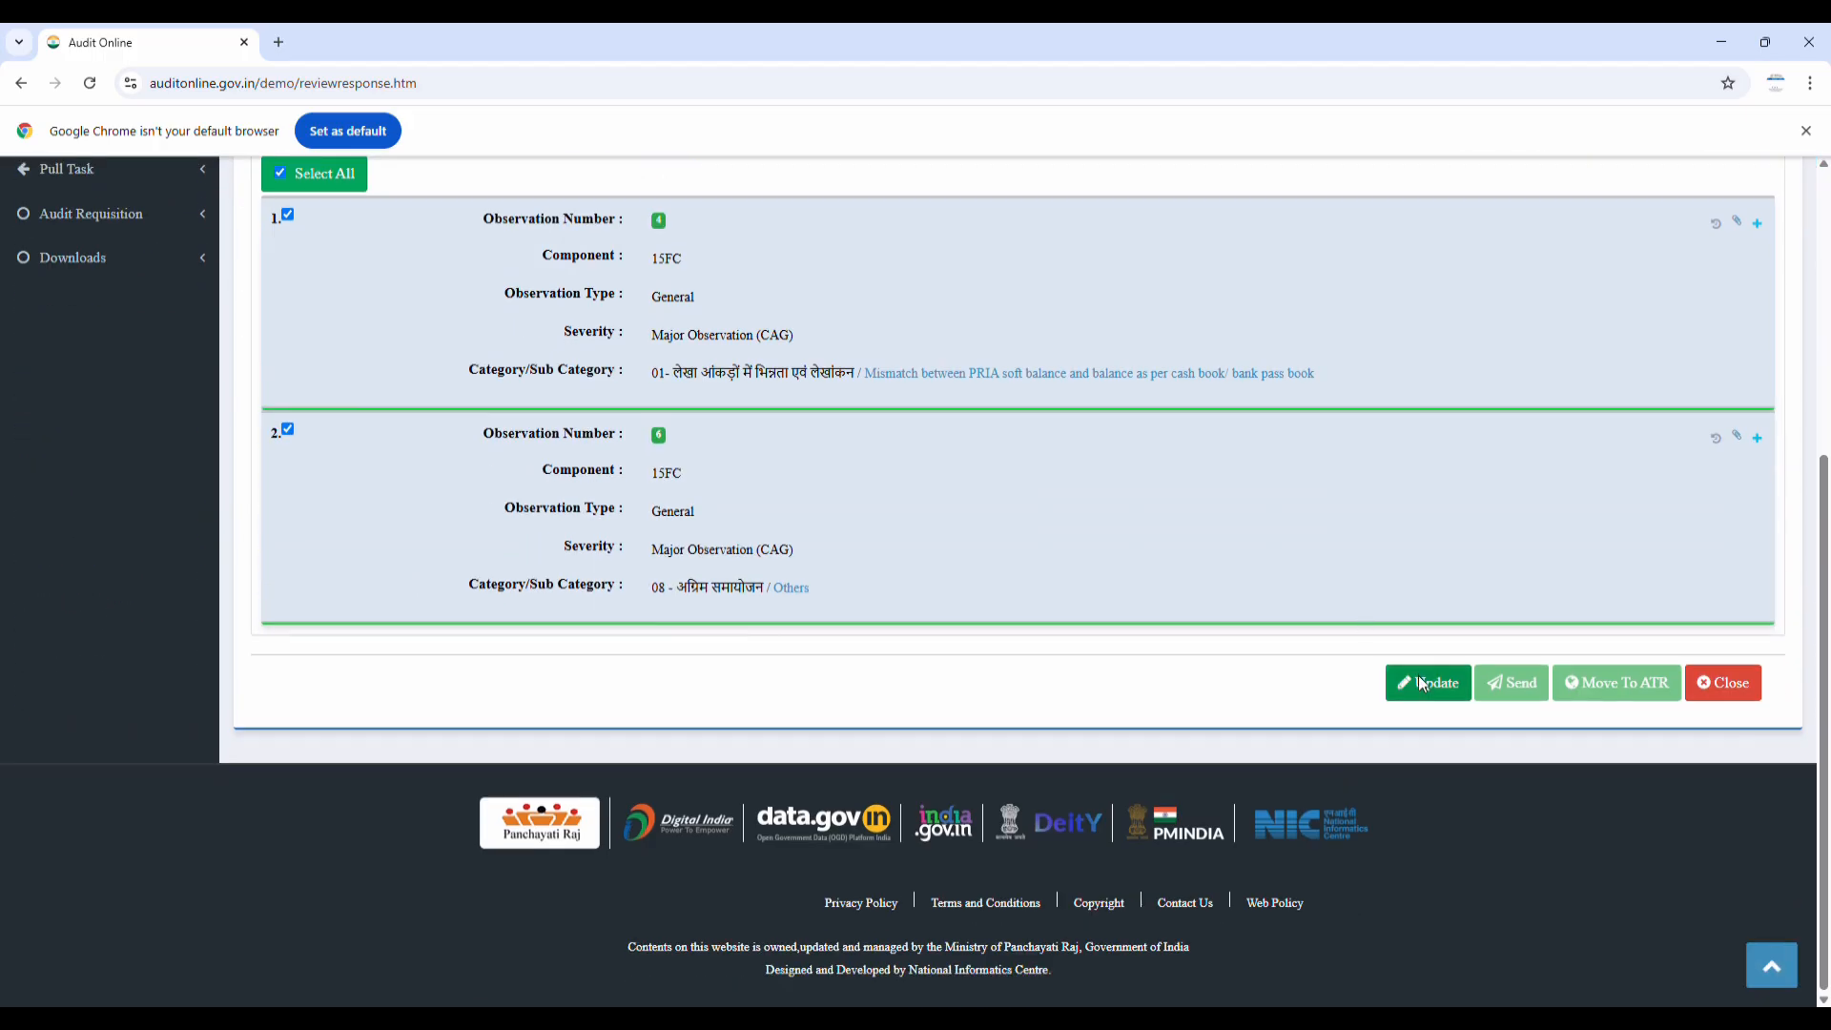
Update the included observations, select all, and move observations 4 and 6 to ATR Task
click(1421, 683)
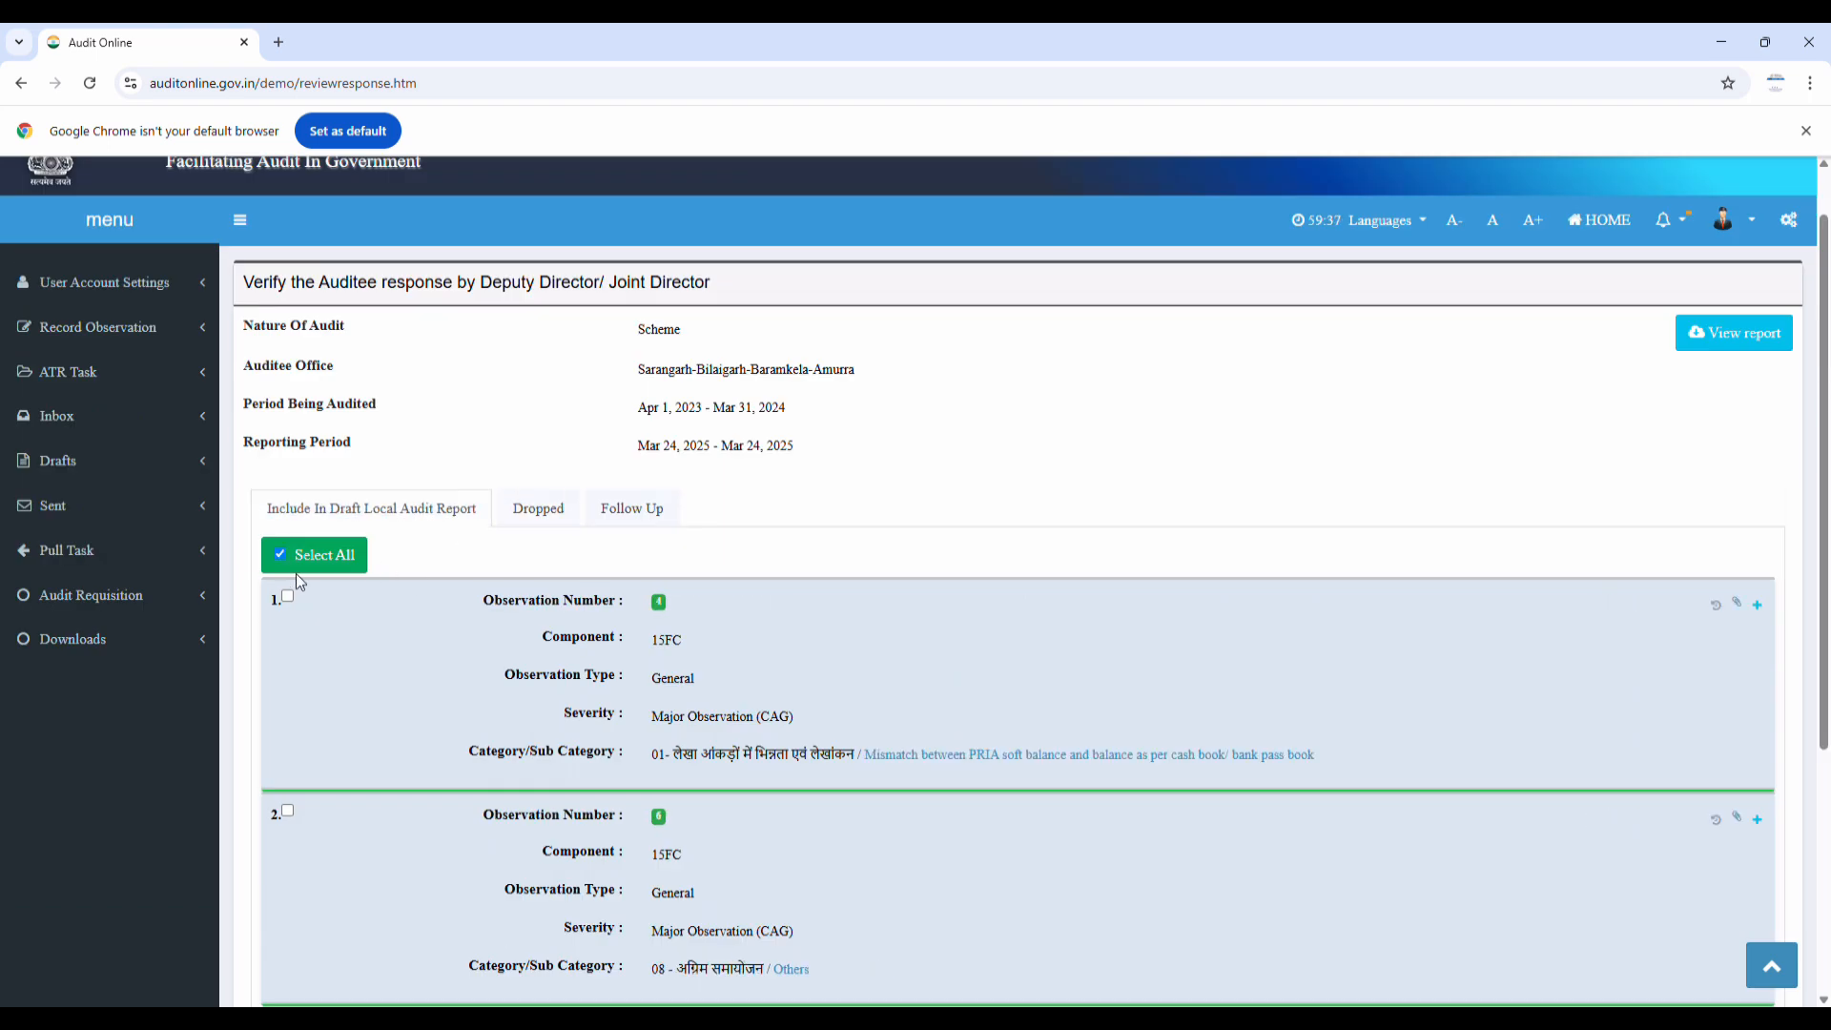
click(282, 557)
click(537, 508)
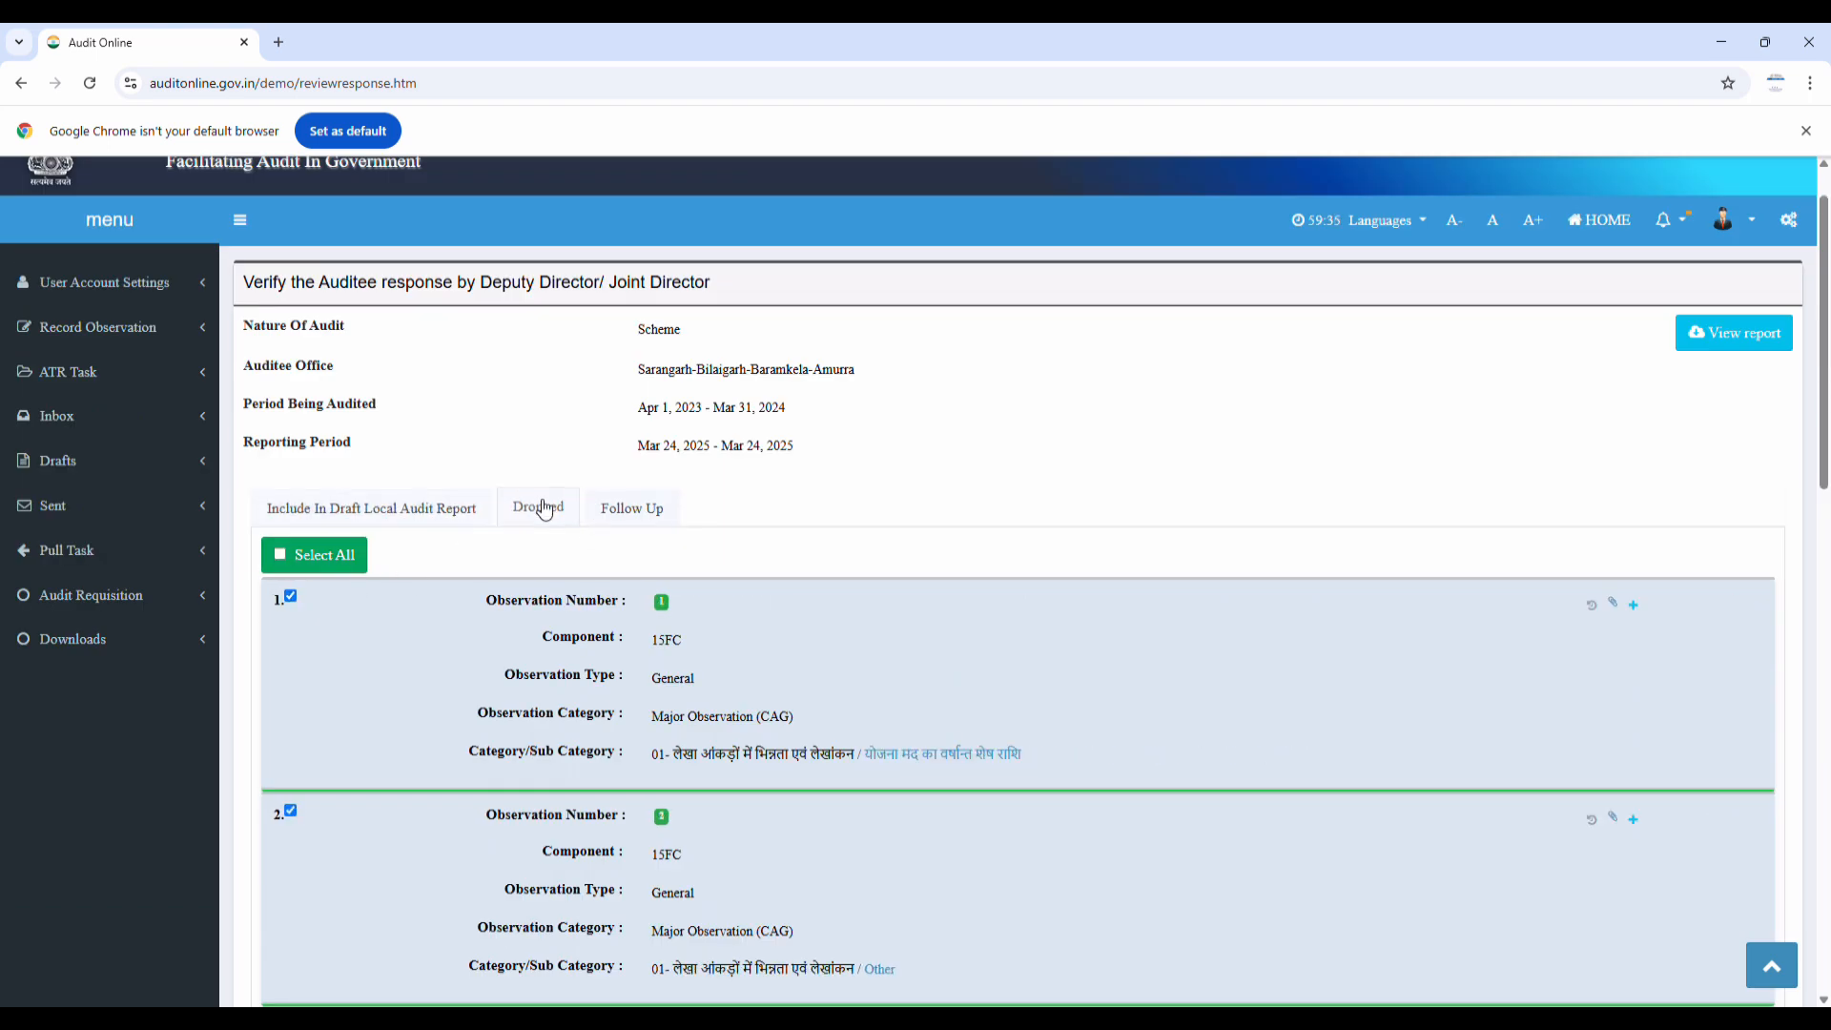
click(447, 510)
scroll(797, 626, down, 5)
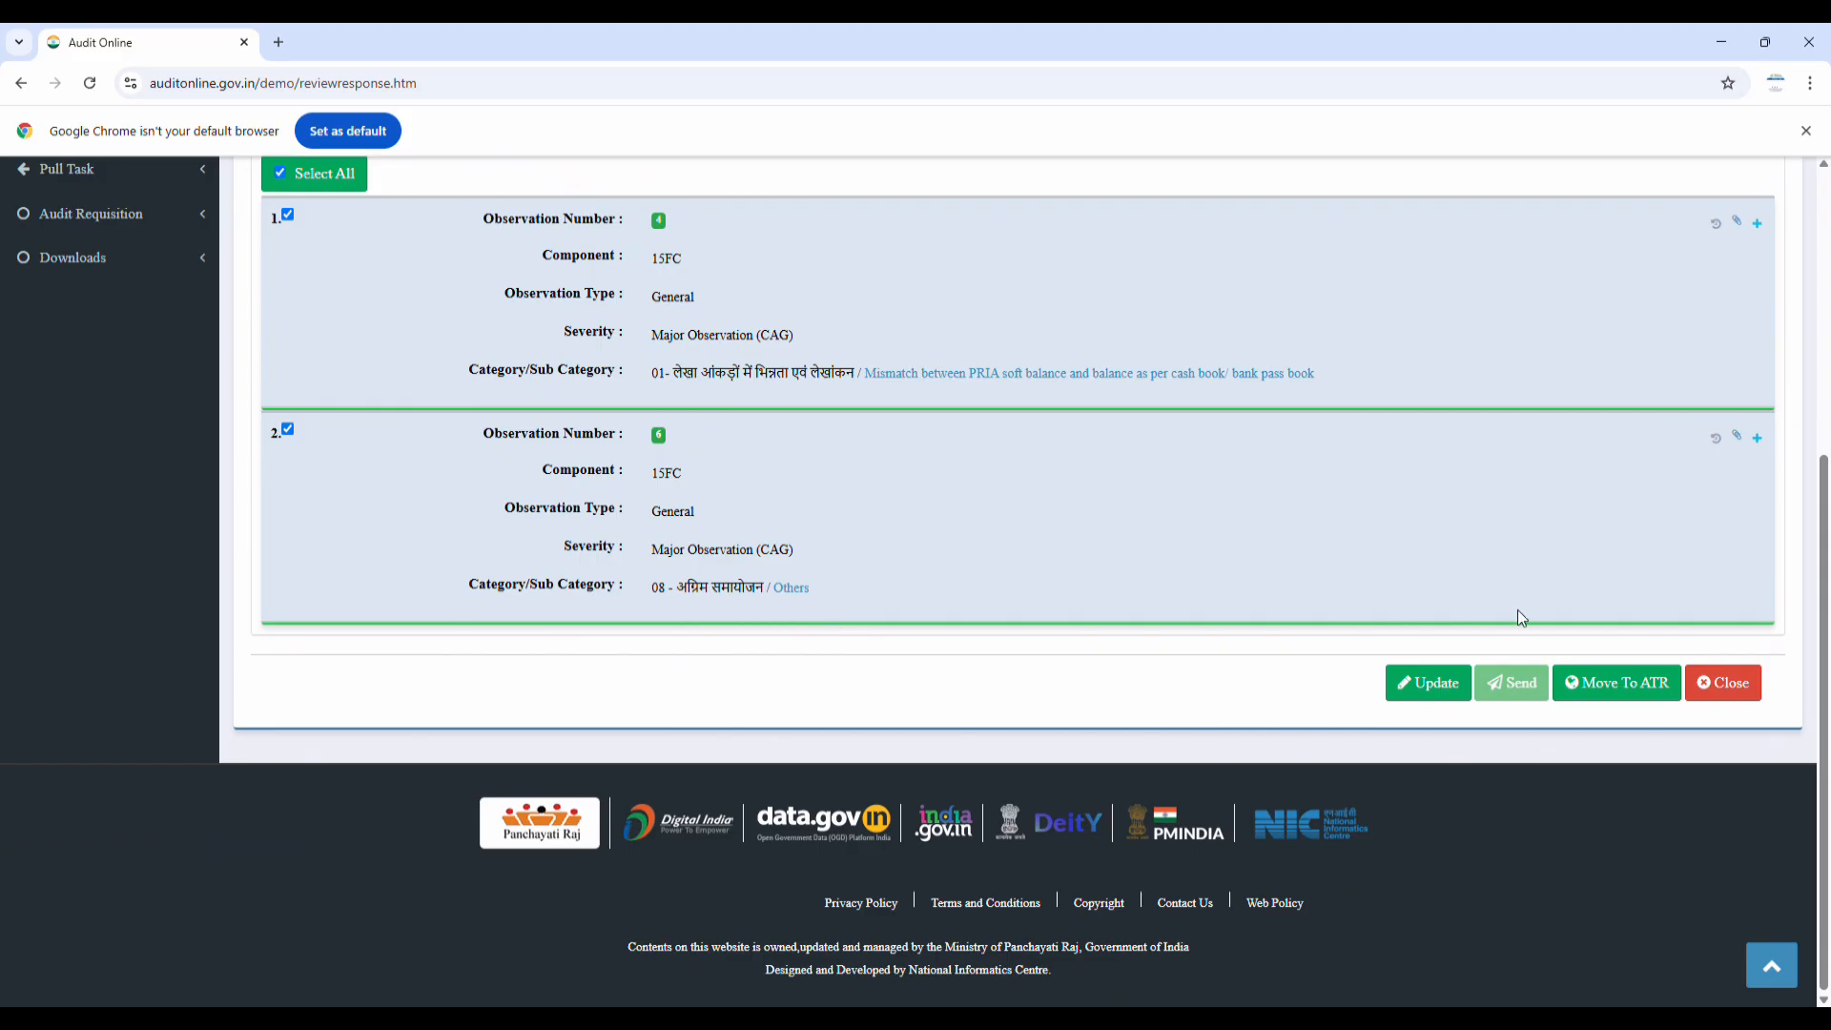
click(1591, 685)
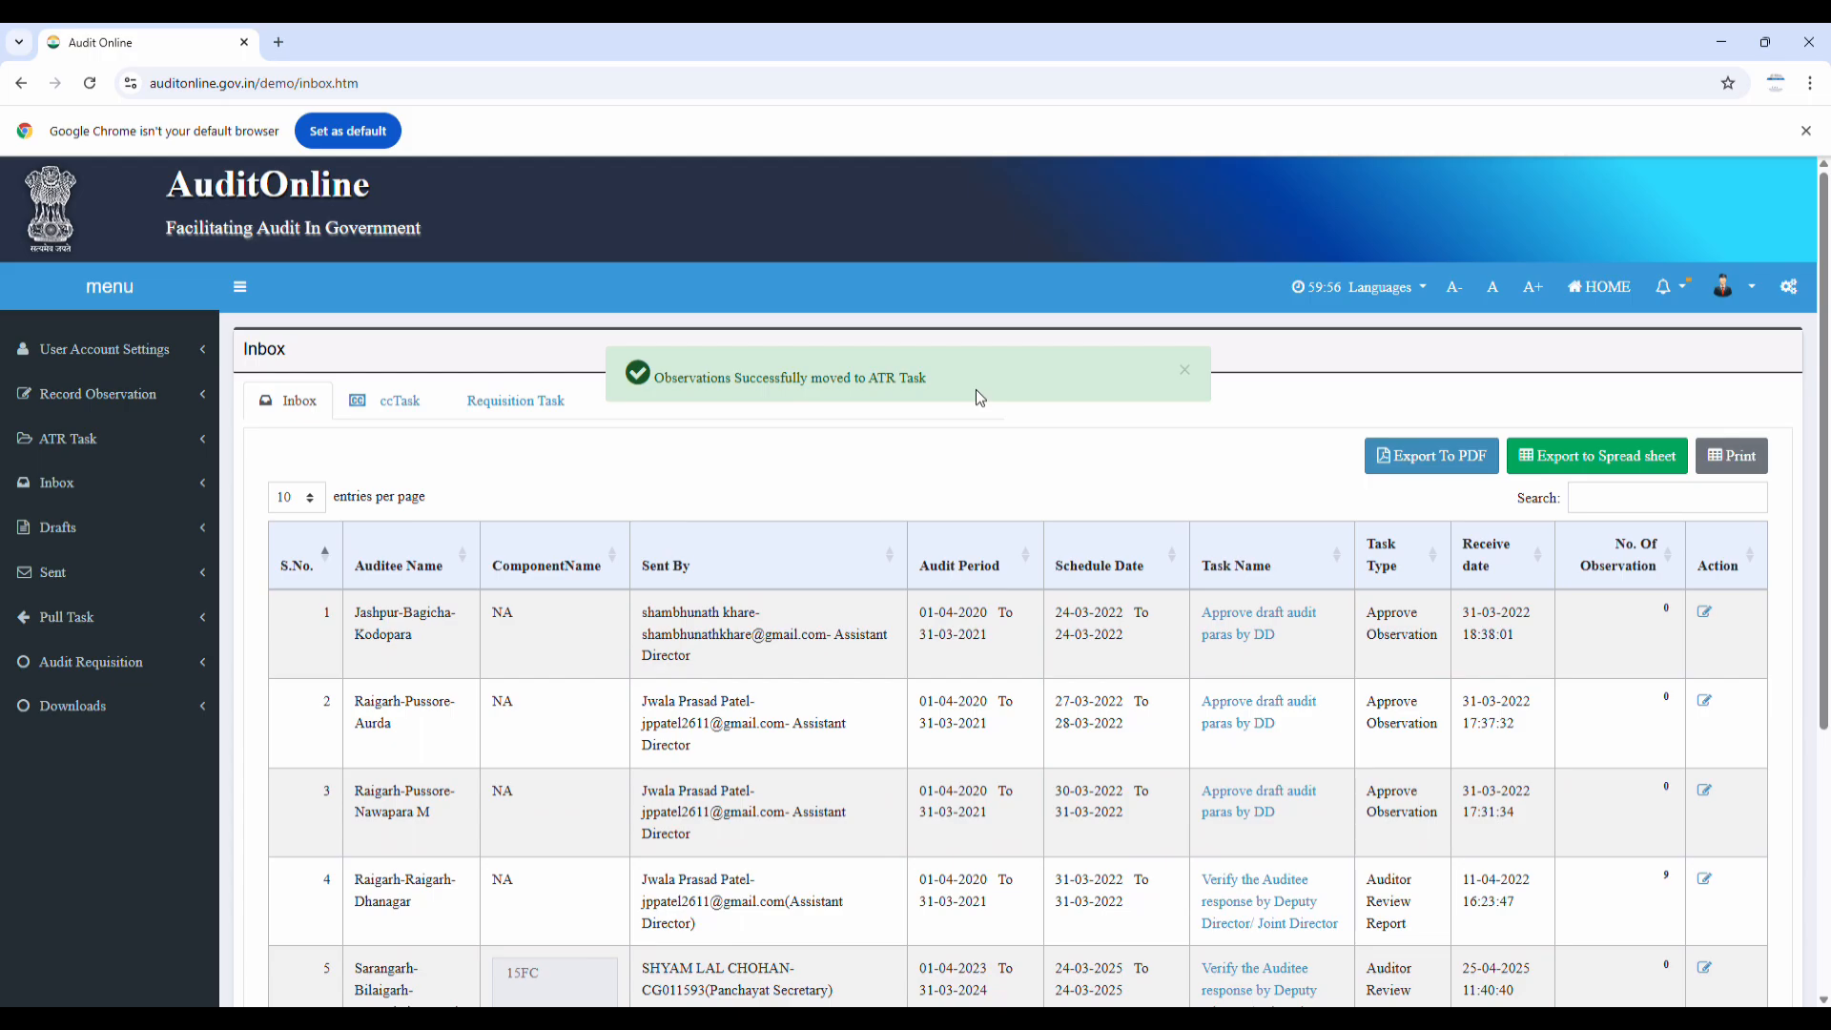
Expand the ATR Task section in the sidebar after the success message
scroll(976, 389, down, 5)
scroll(938, 426, up, 5)
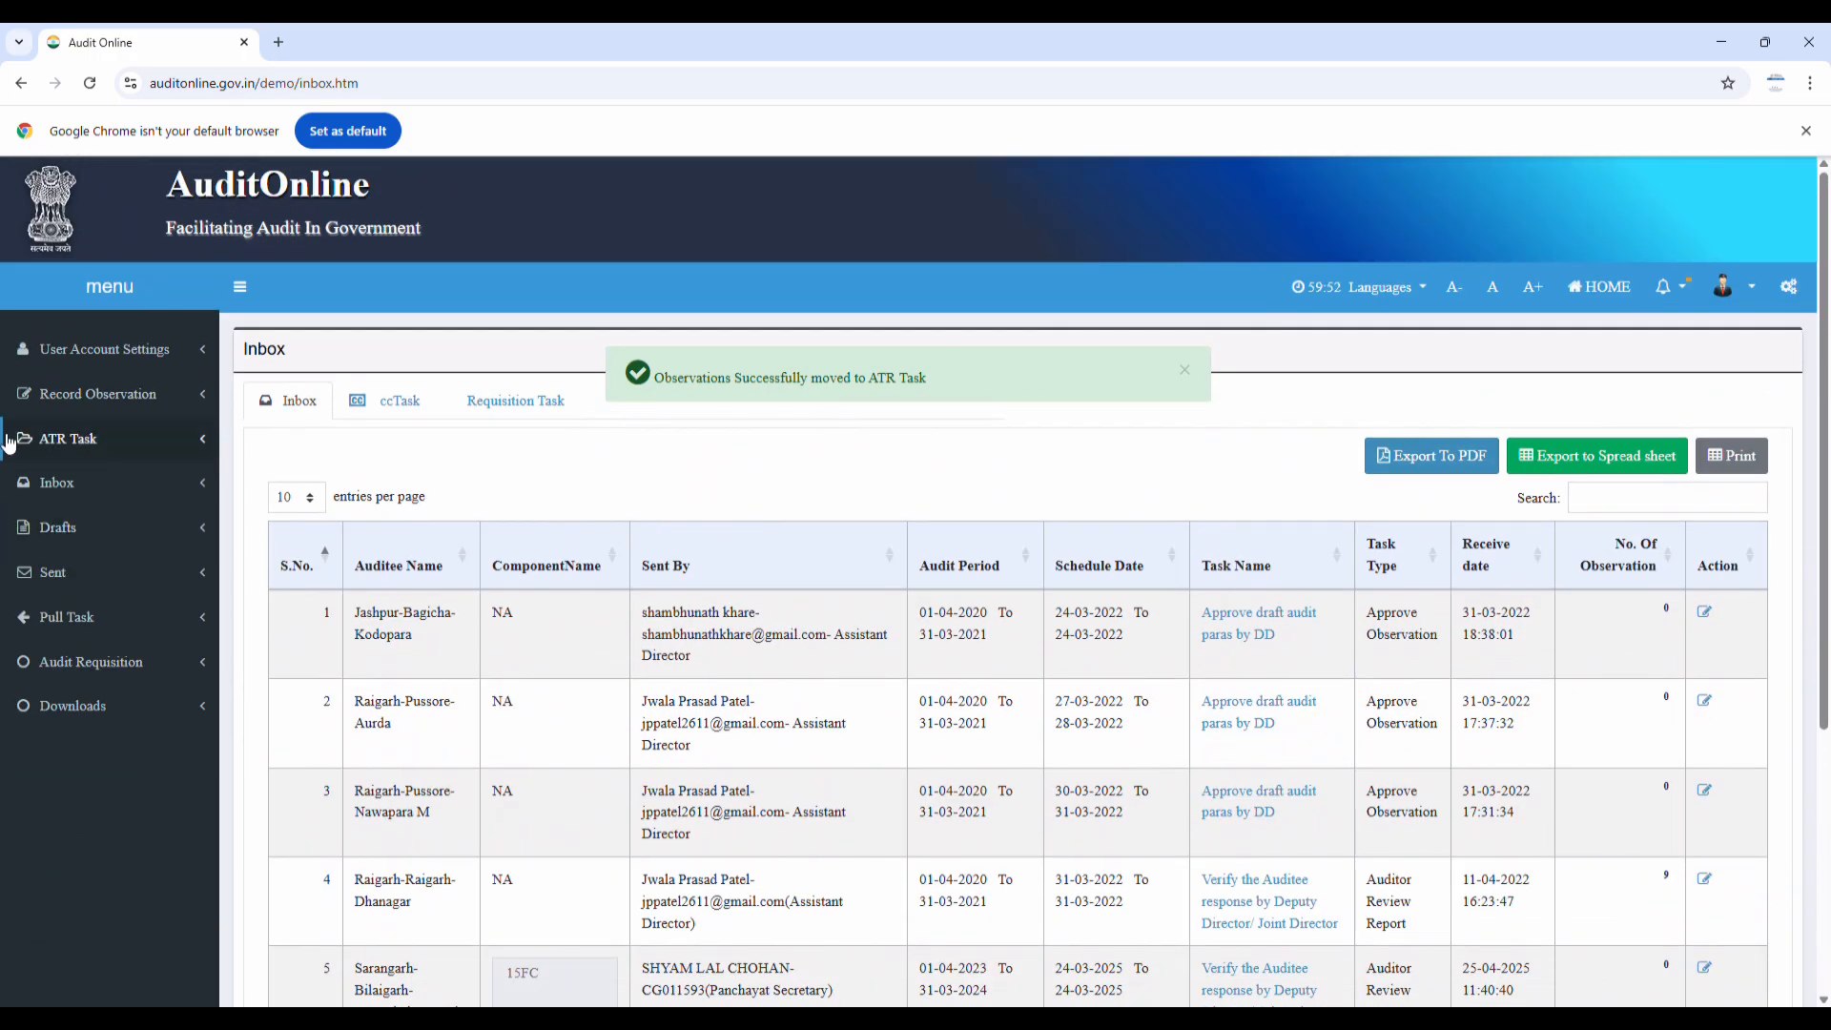
click(82, 445)
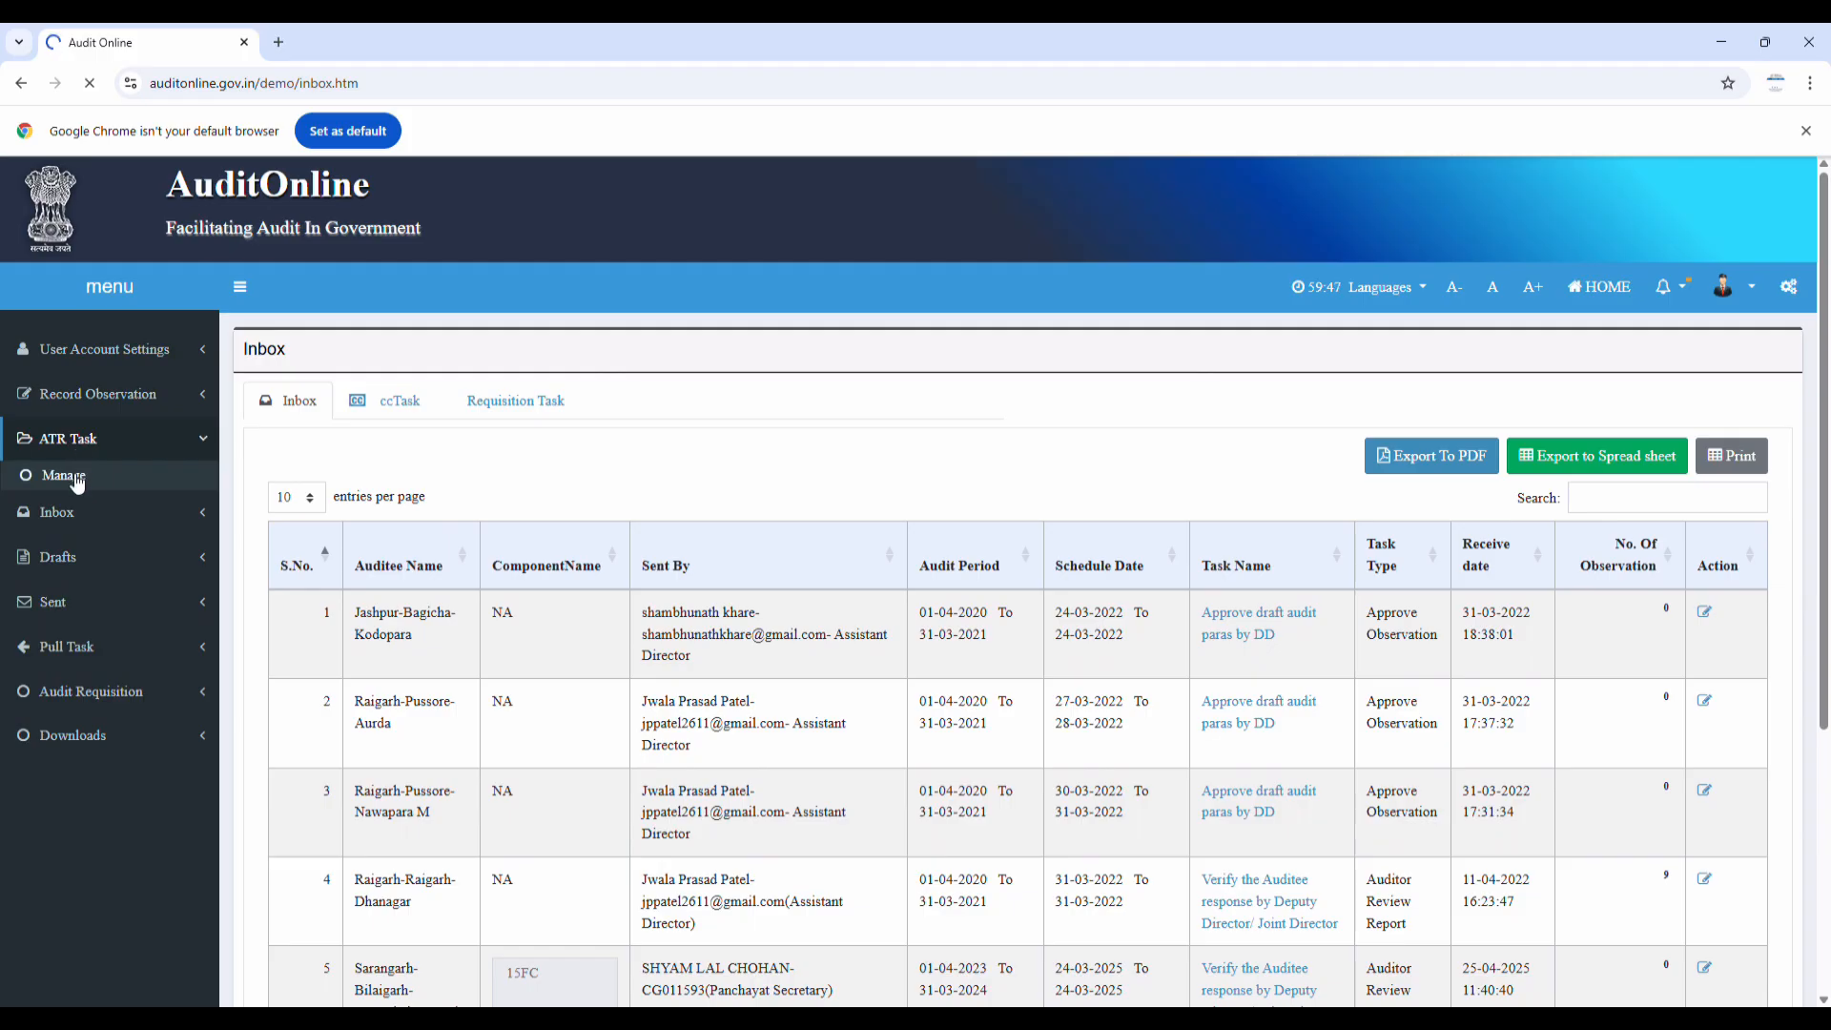
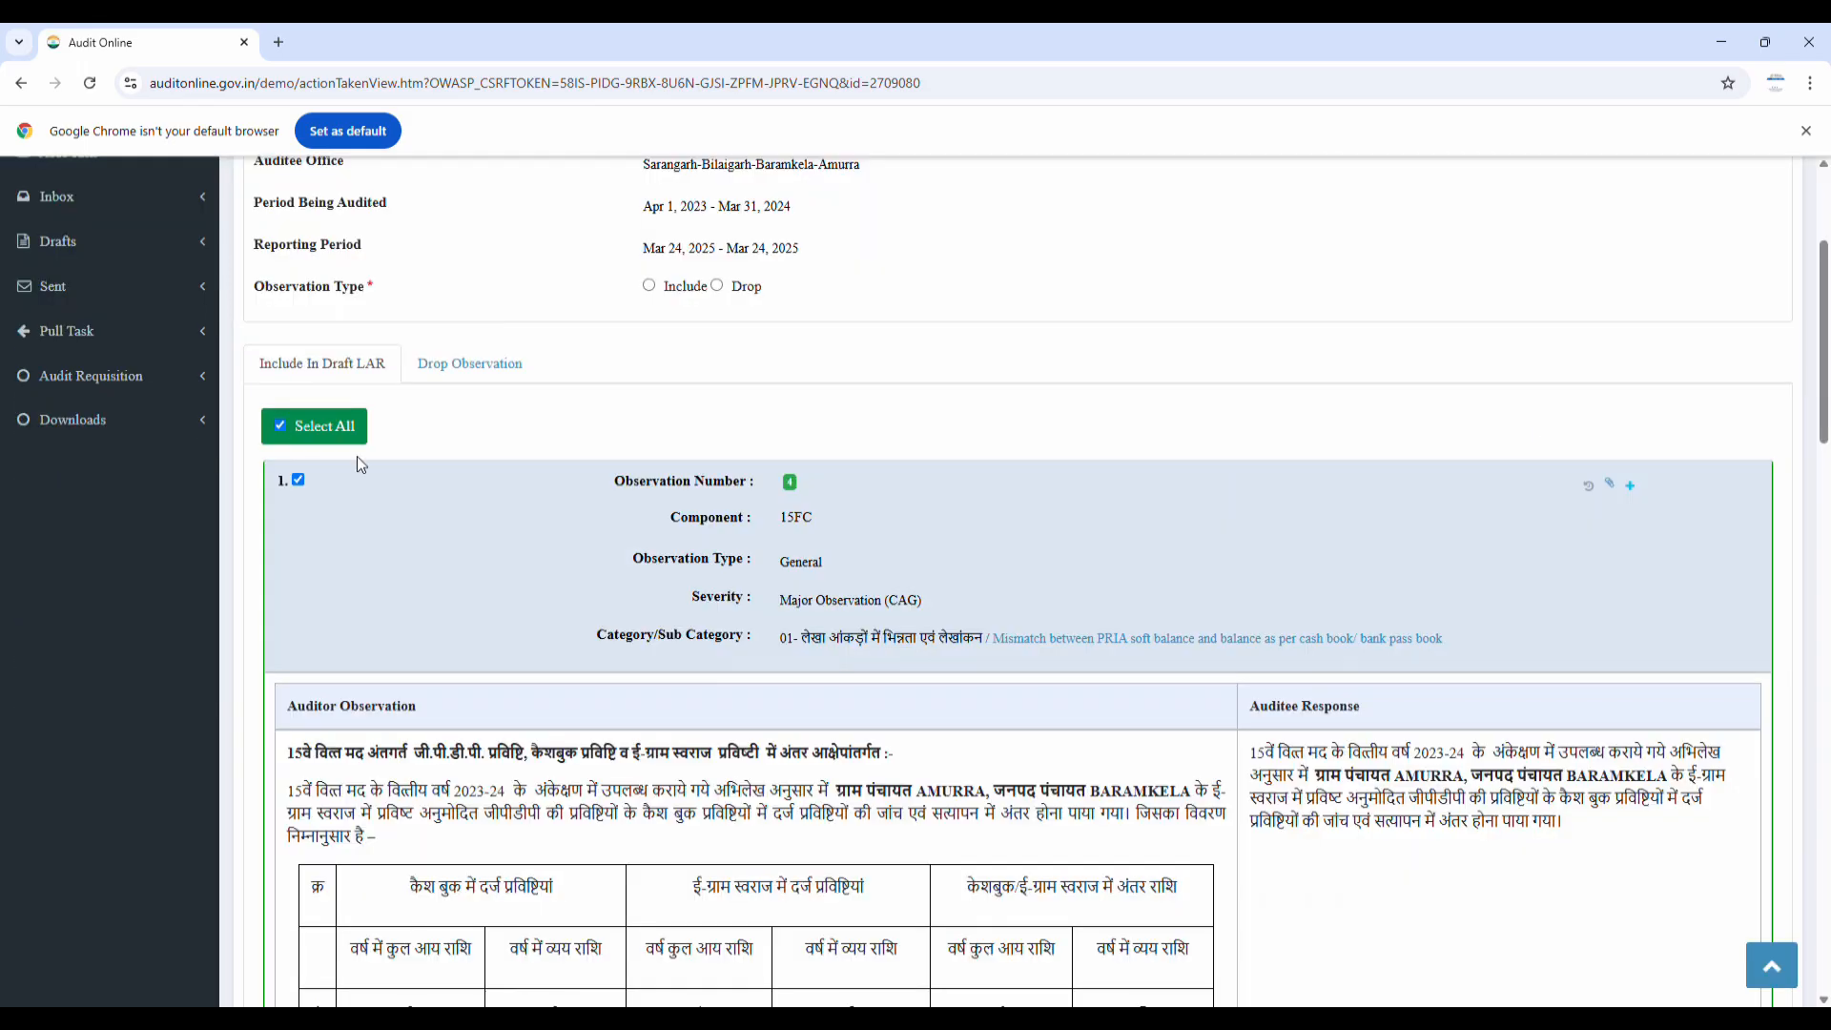
Attempt to send the observations, then dismiss the missing observation type warning
scroll(394, 478, down, 1)
scroll(395, 482, down, 3)
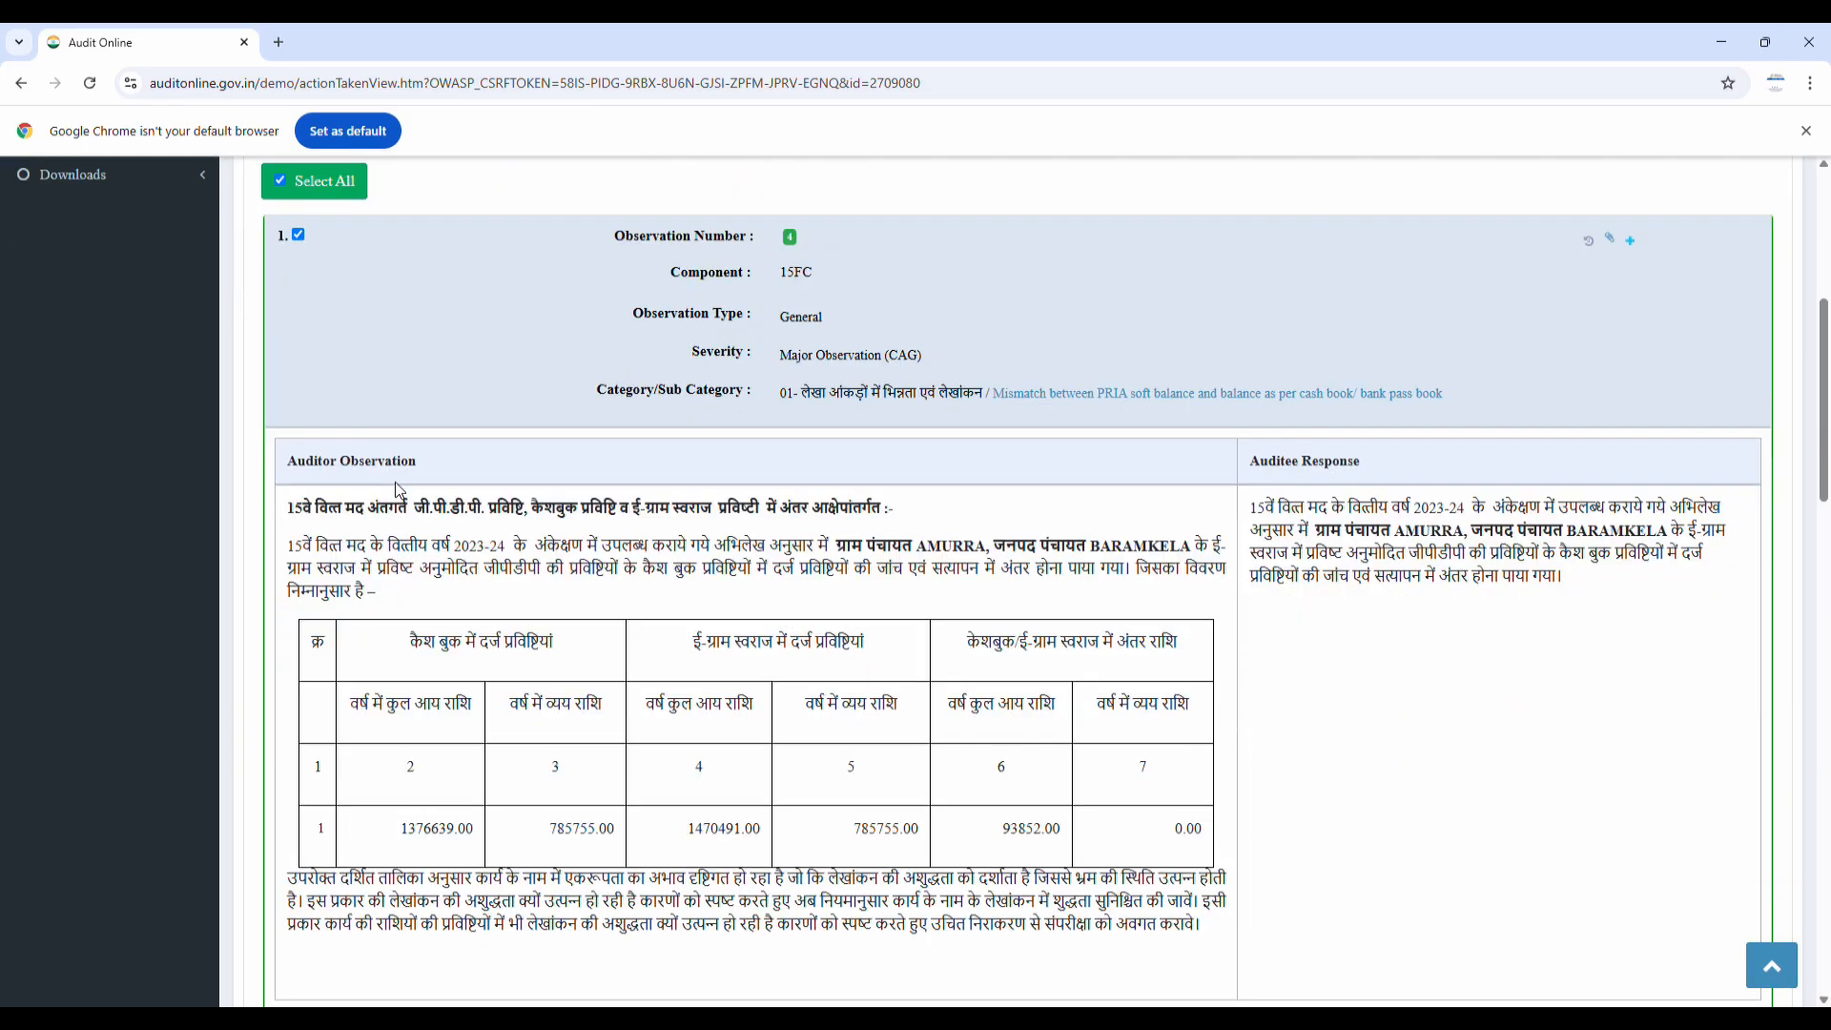
scroll(399, 490, down, 3)
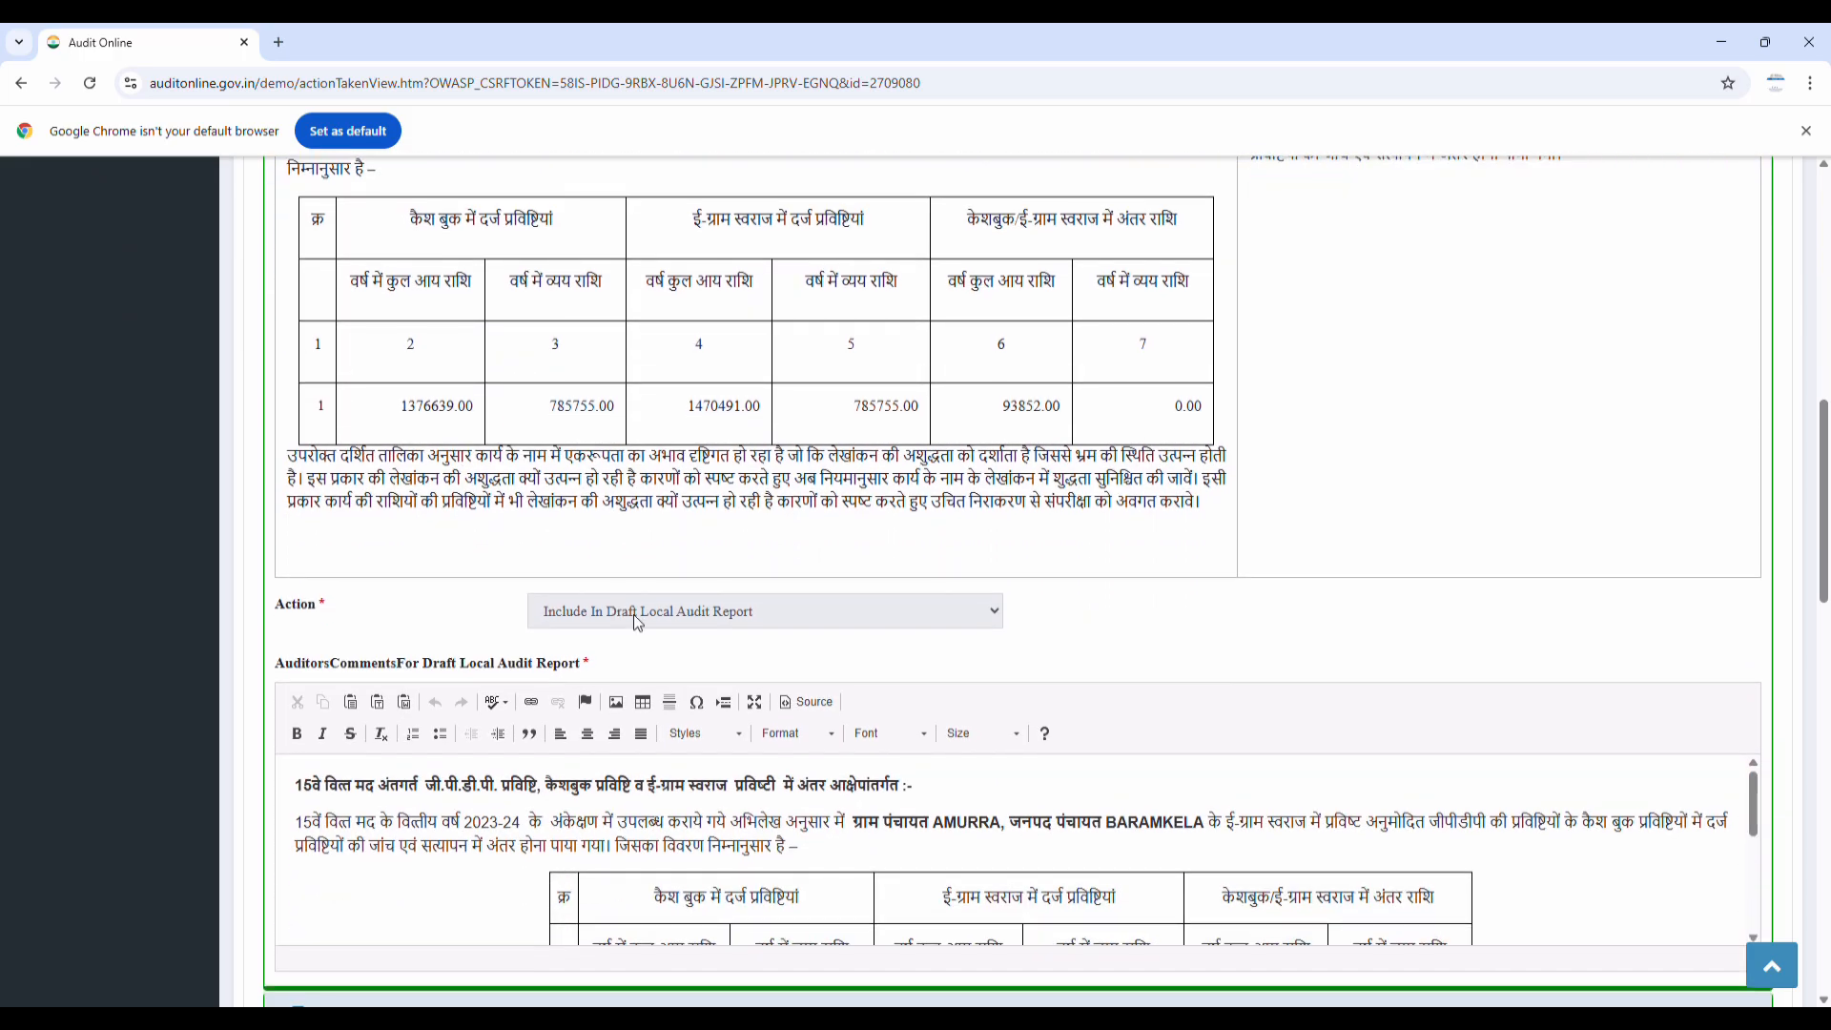
scroll(633, 618, down, 4)
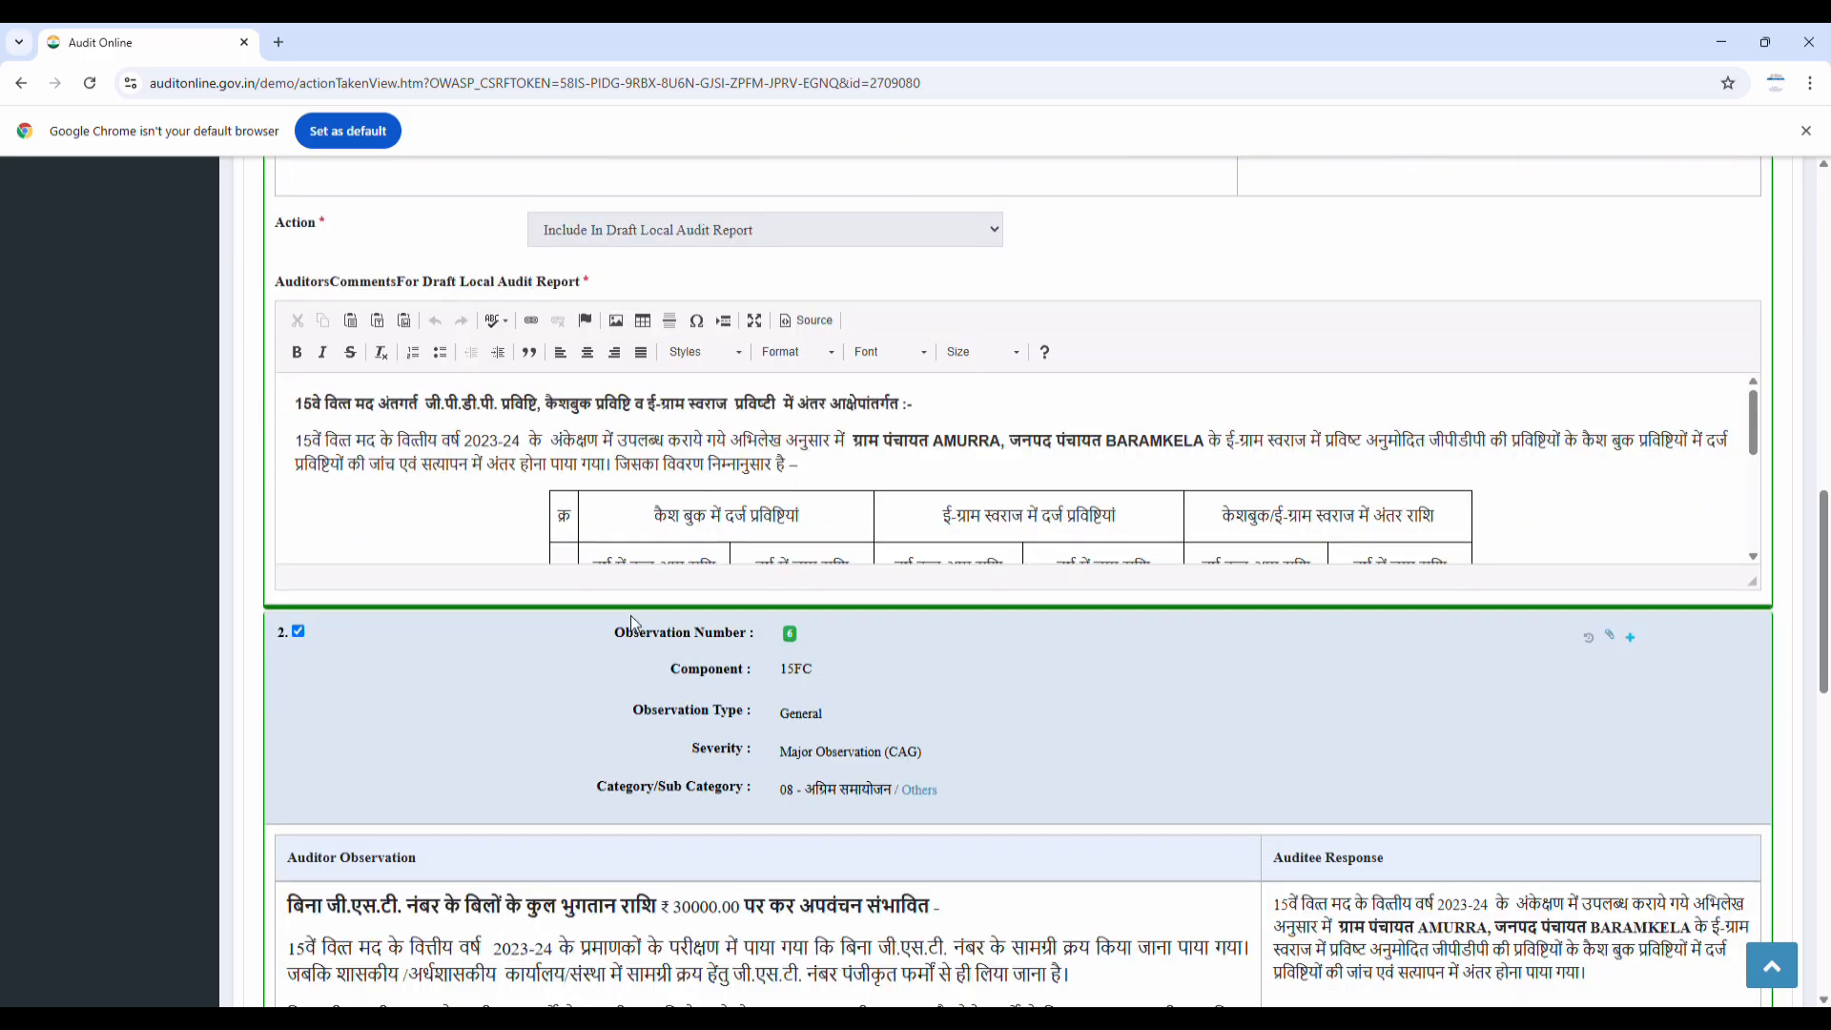
scroll(632, 621, down, 5)
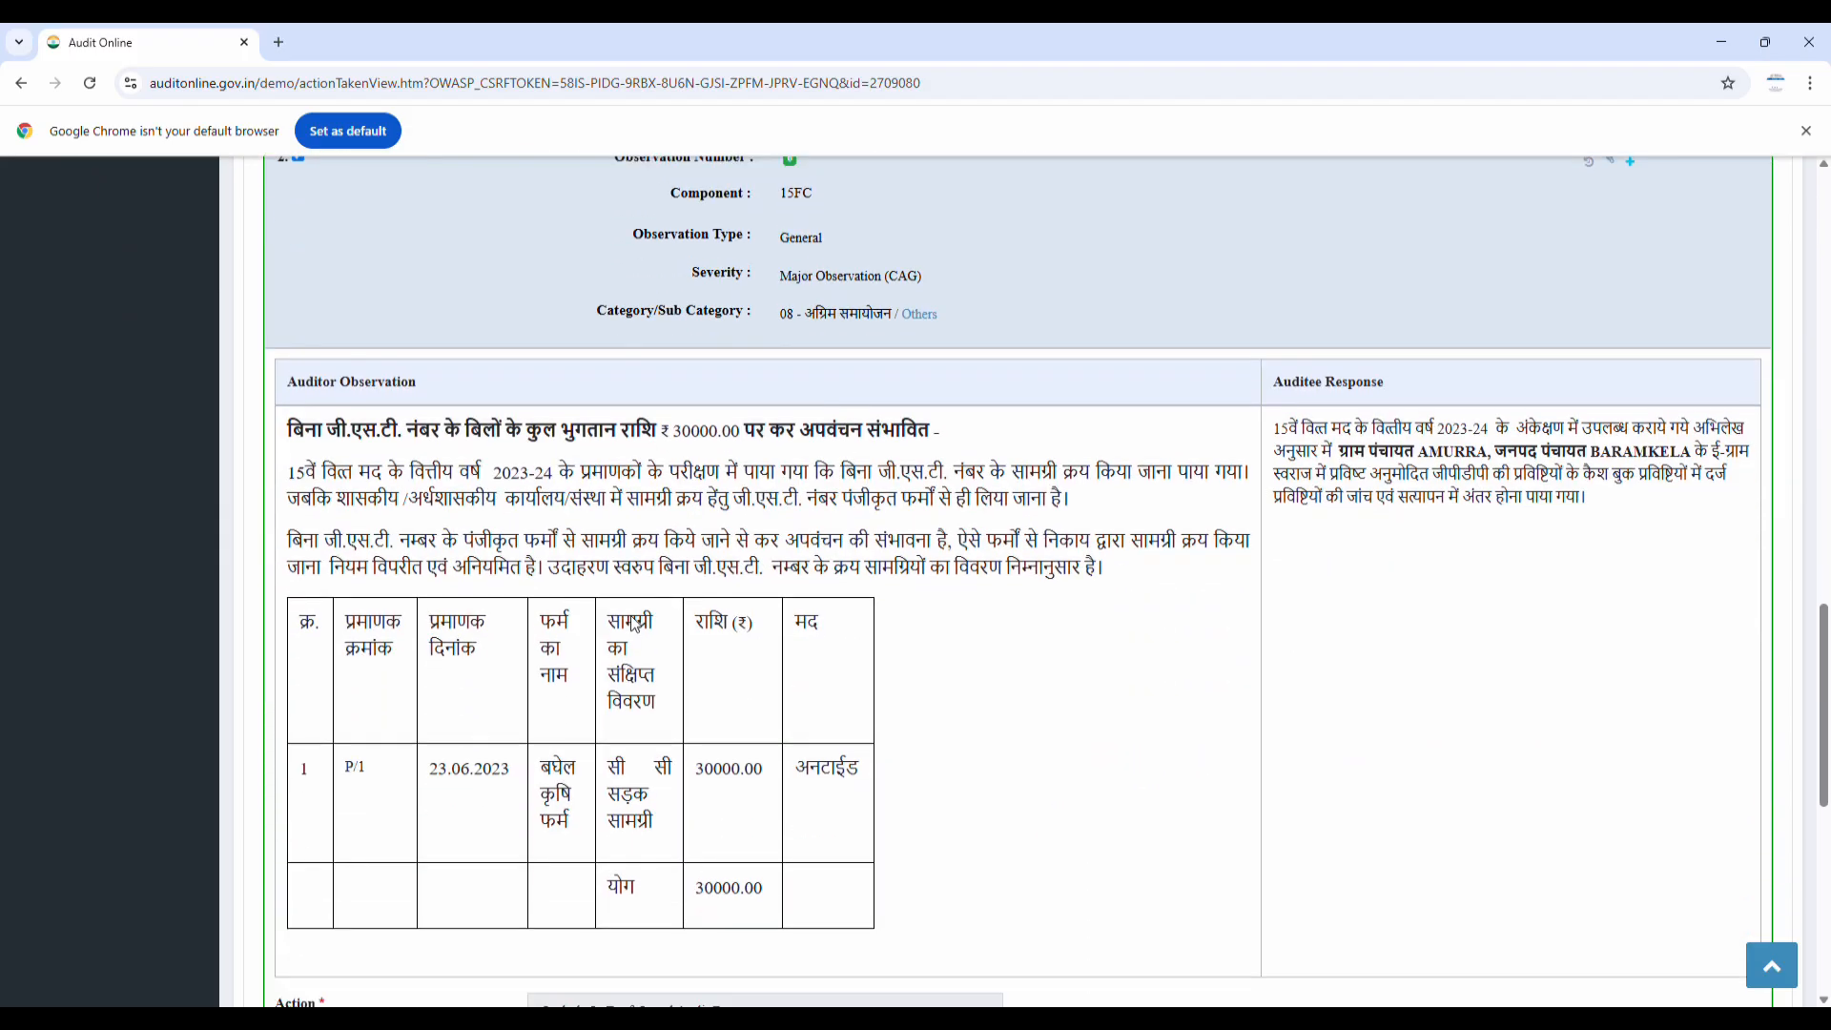
scroll(635, 625, down, 4)
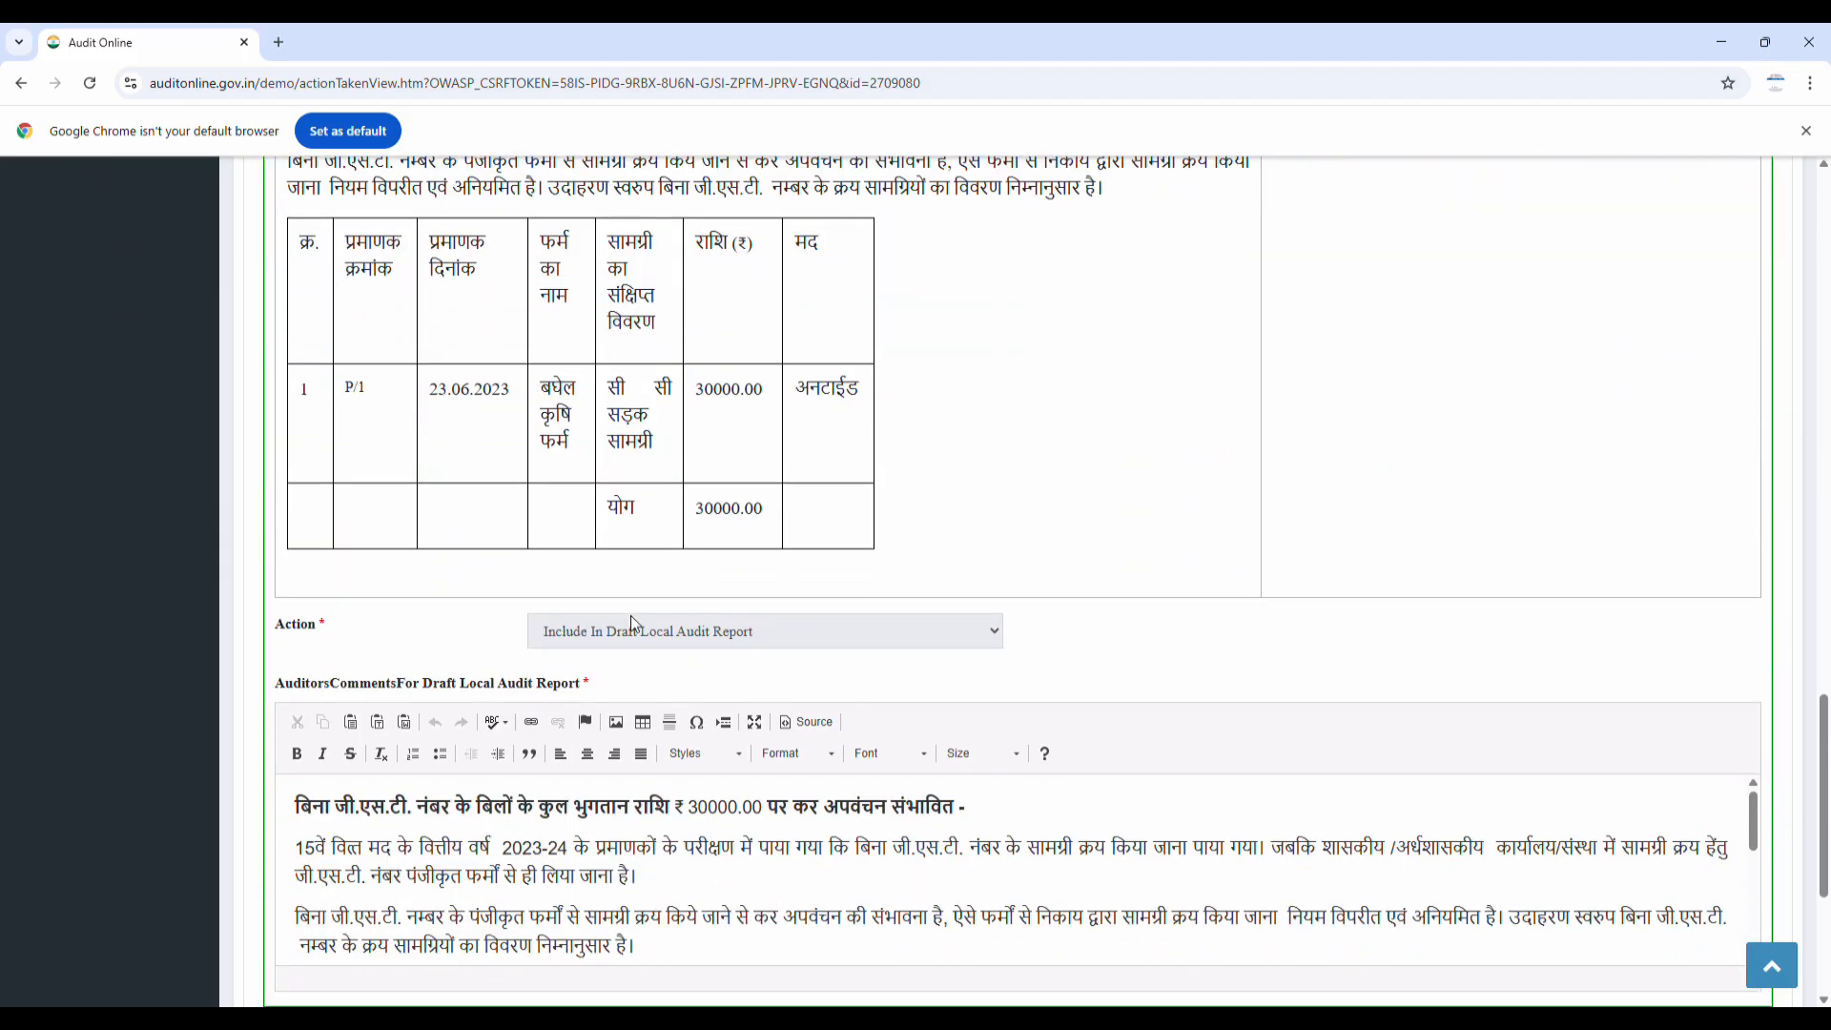
scroll(631, 619, down, 4)
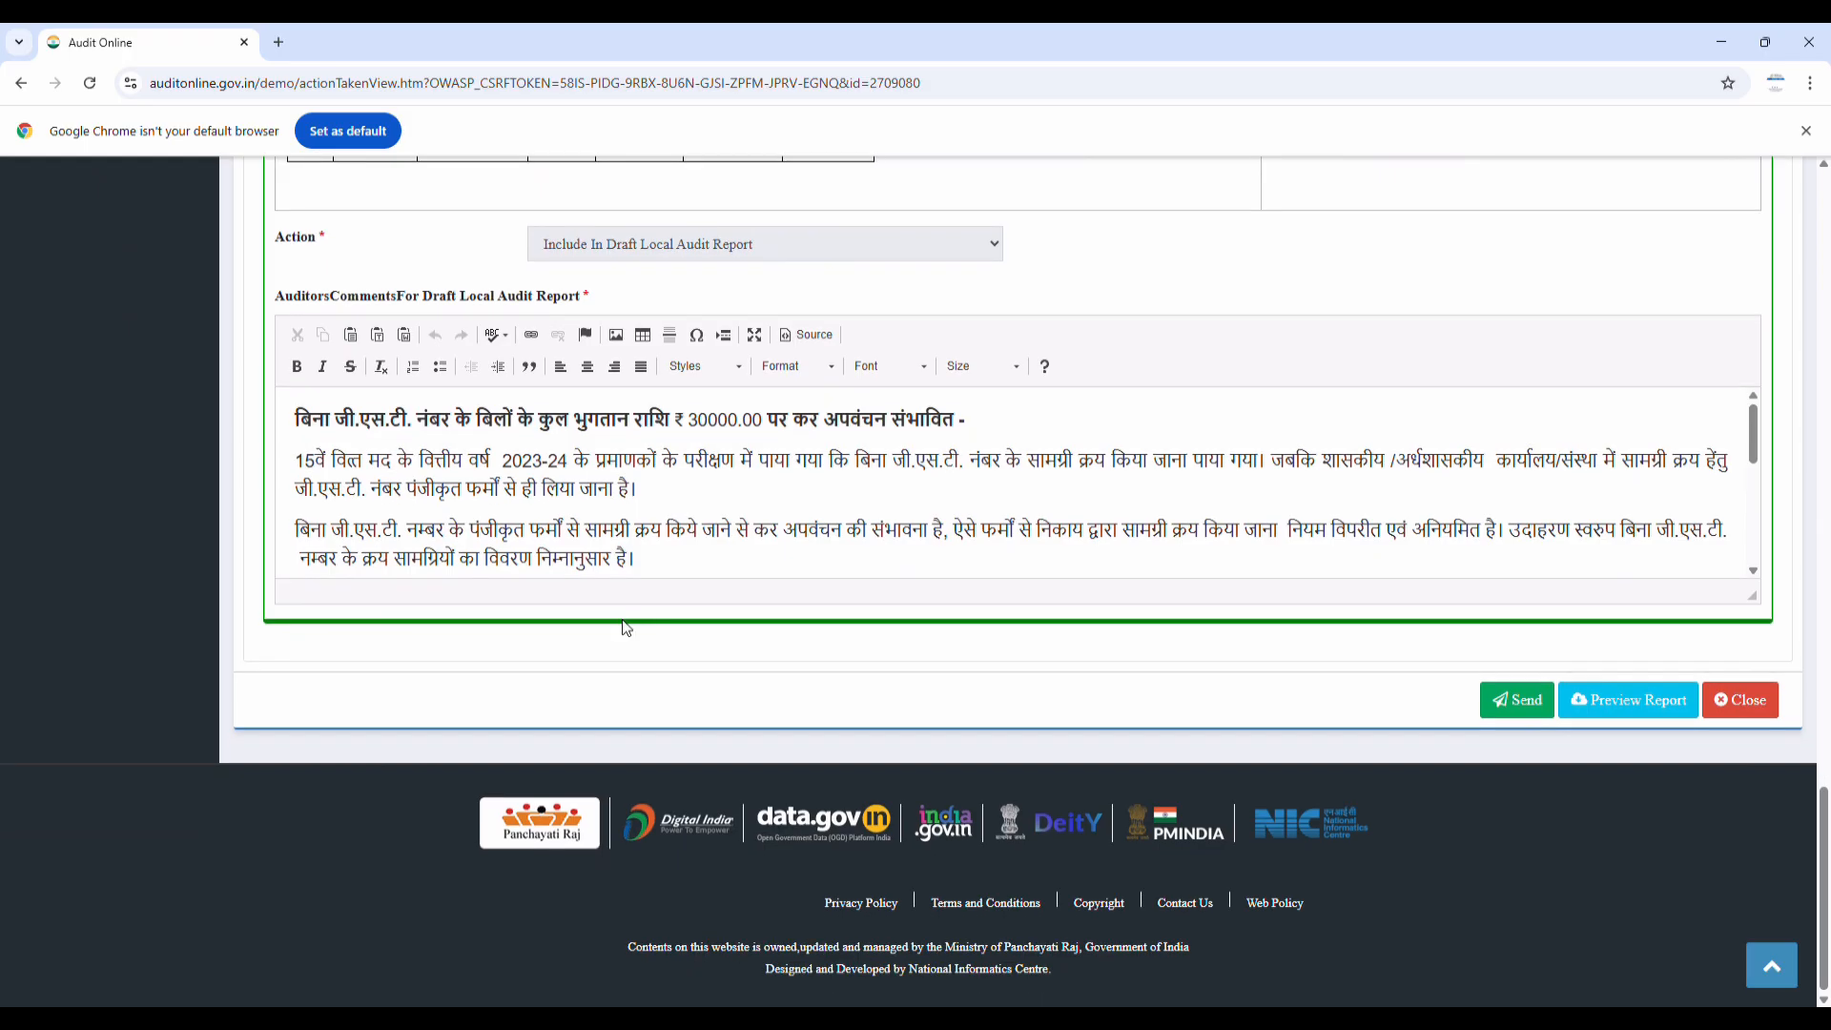
click(1520, 701)
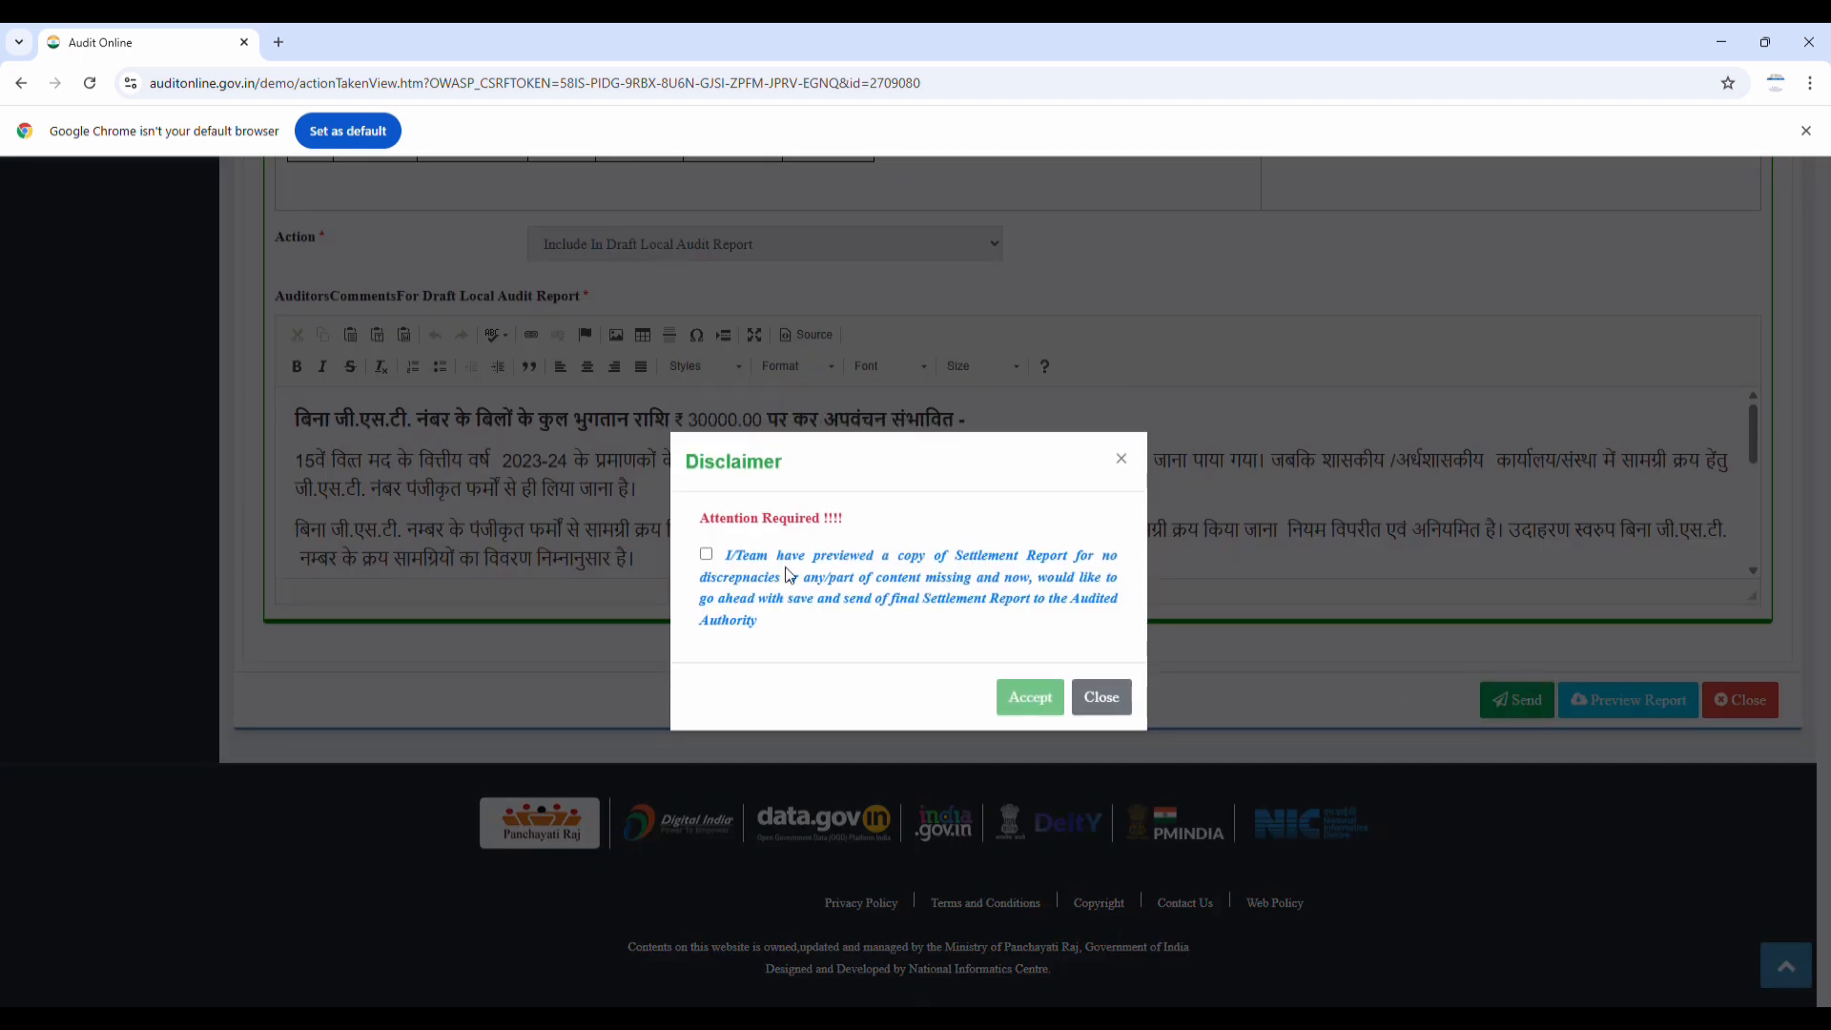
click(706, 556)
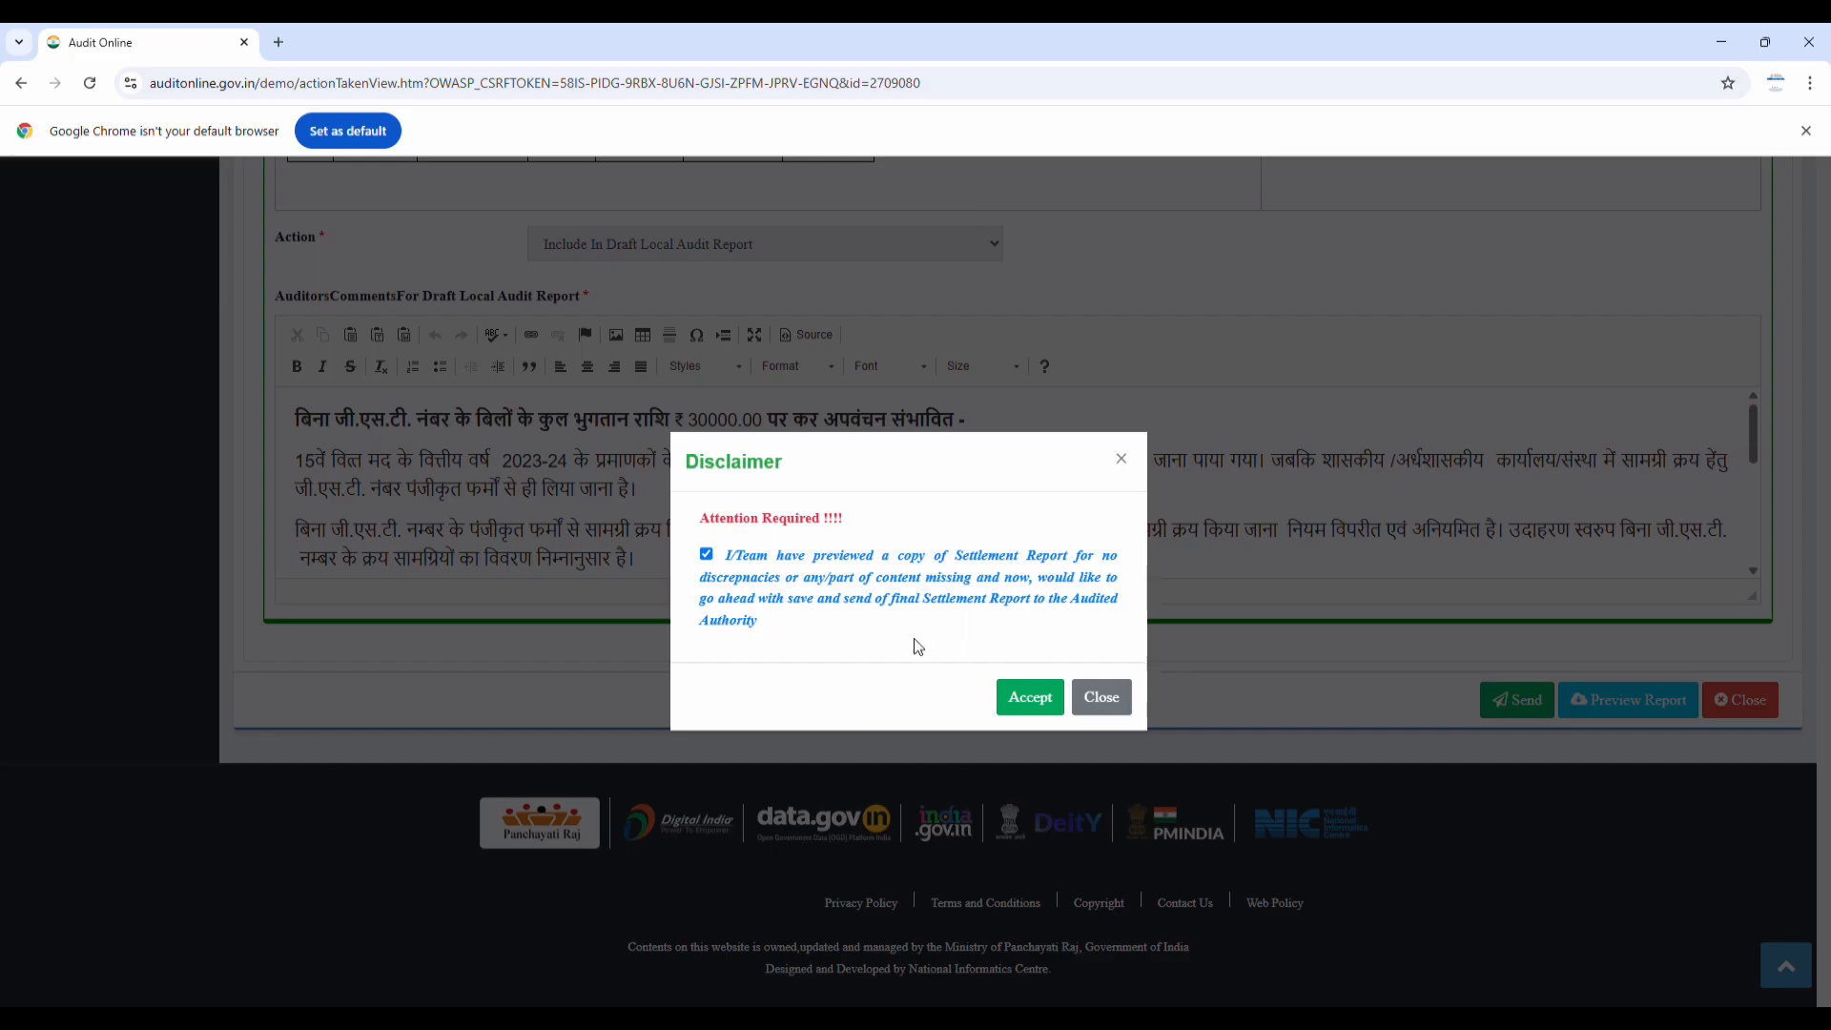
click(1021, 700)
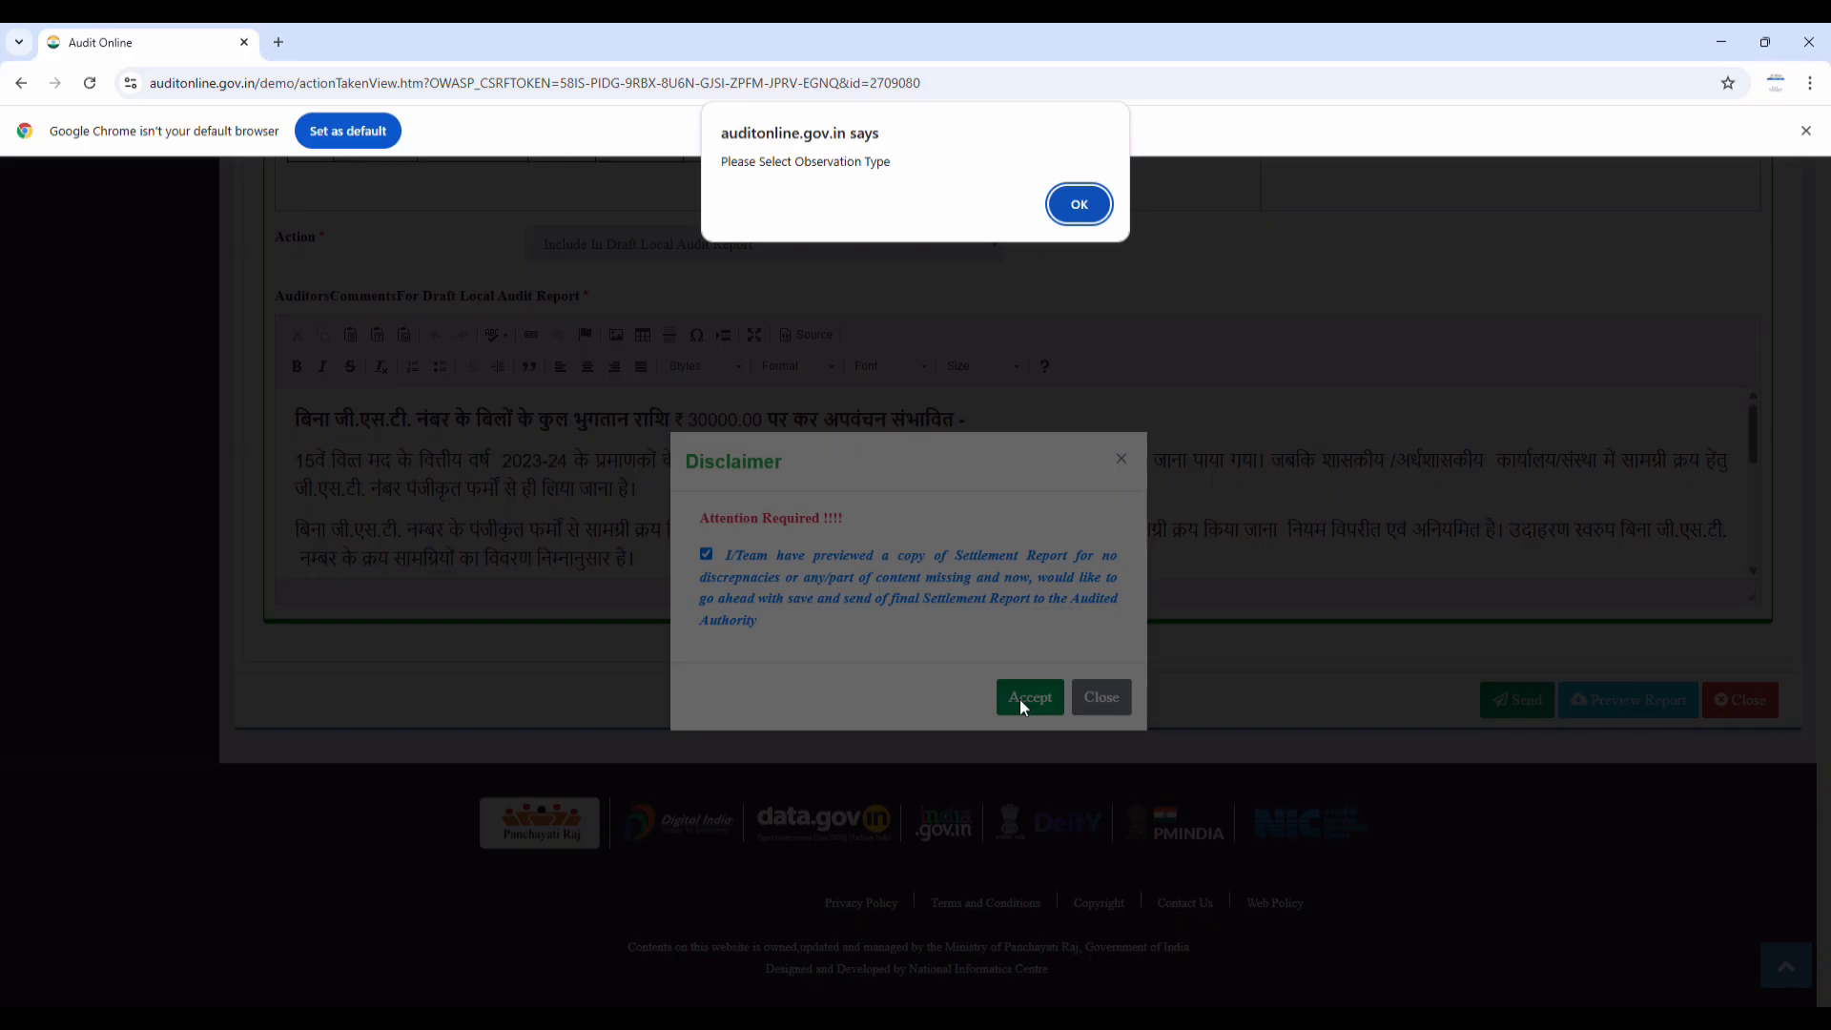
click(1081, 203)
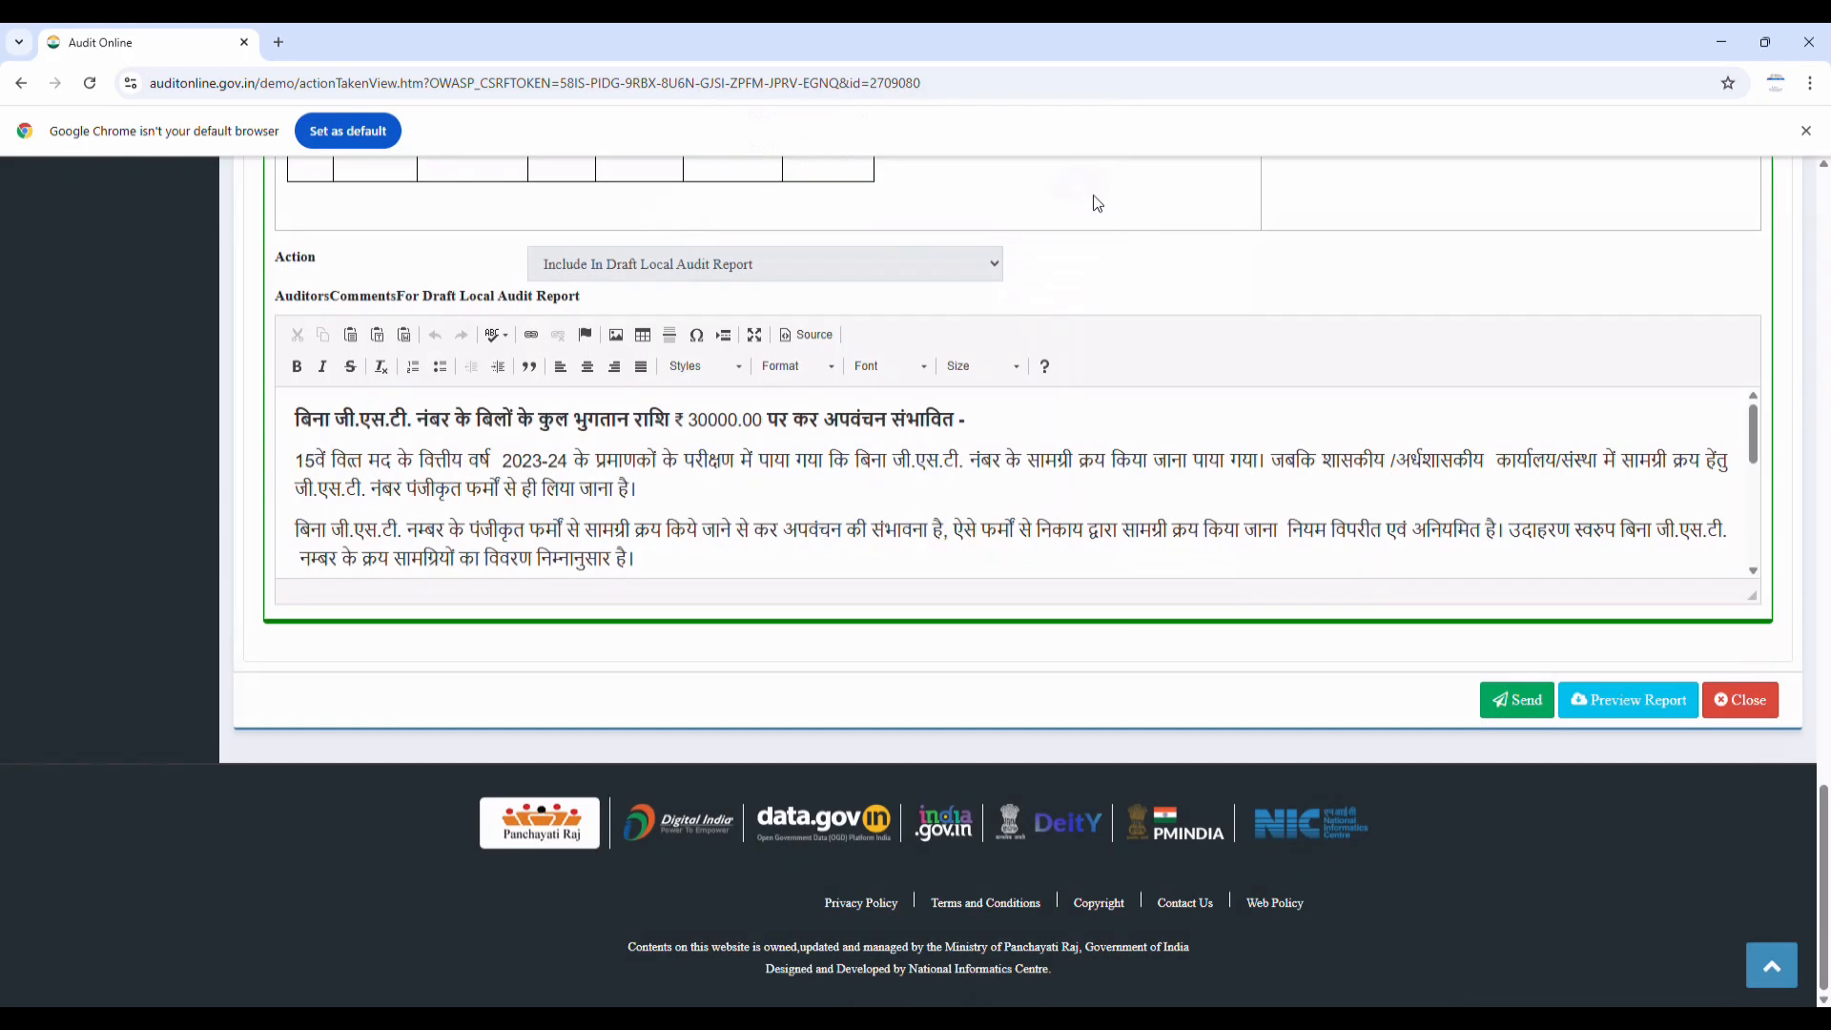
Mark the observations as Include with an Adverse Opinion
scroll(674, 537, up, 15)
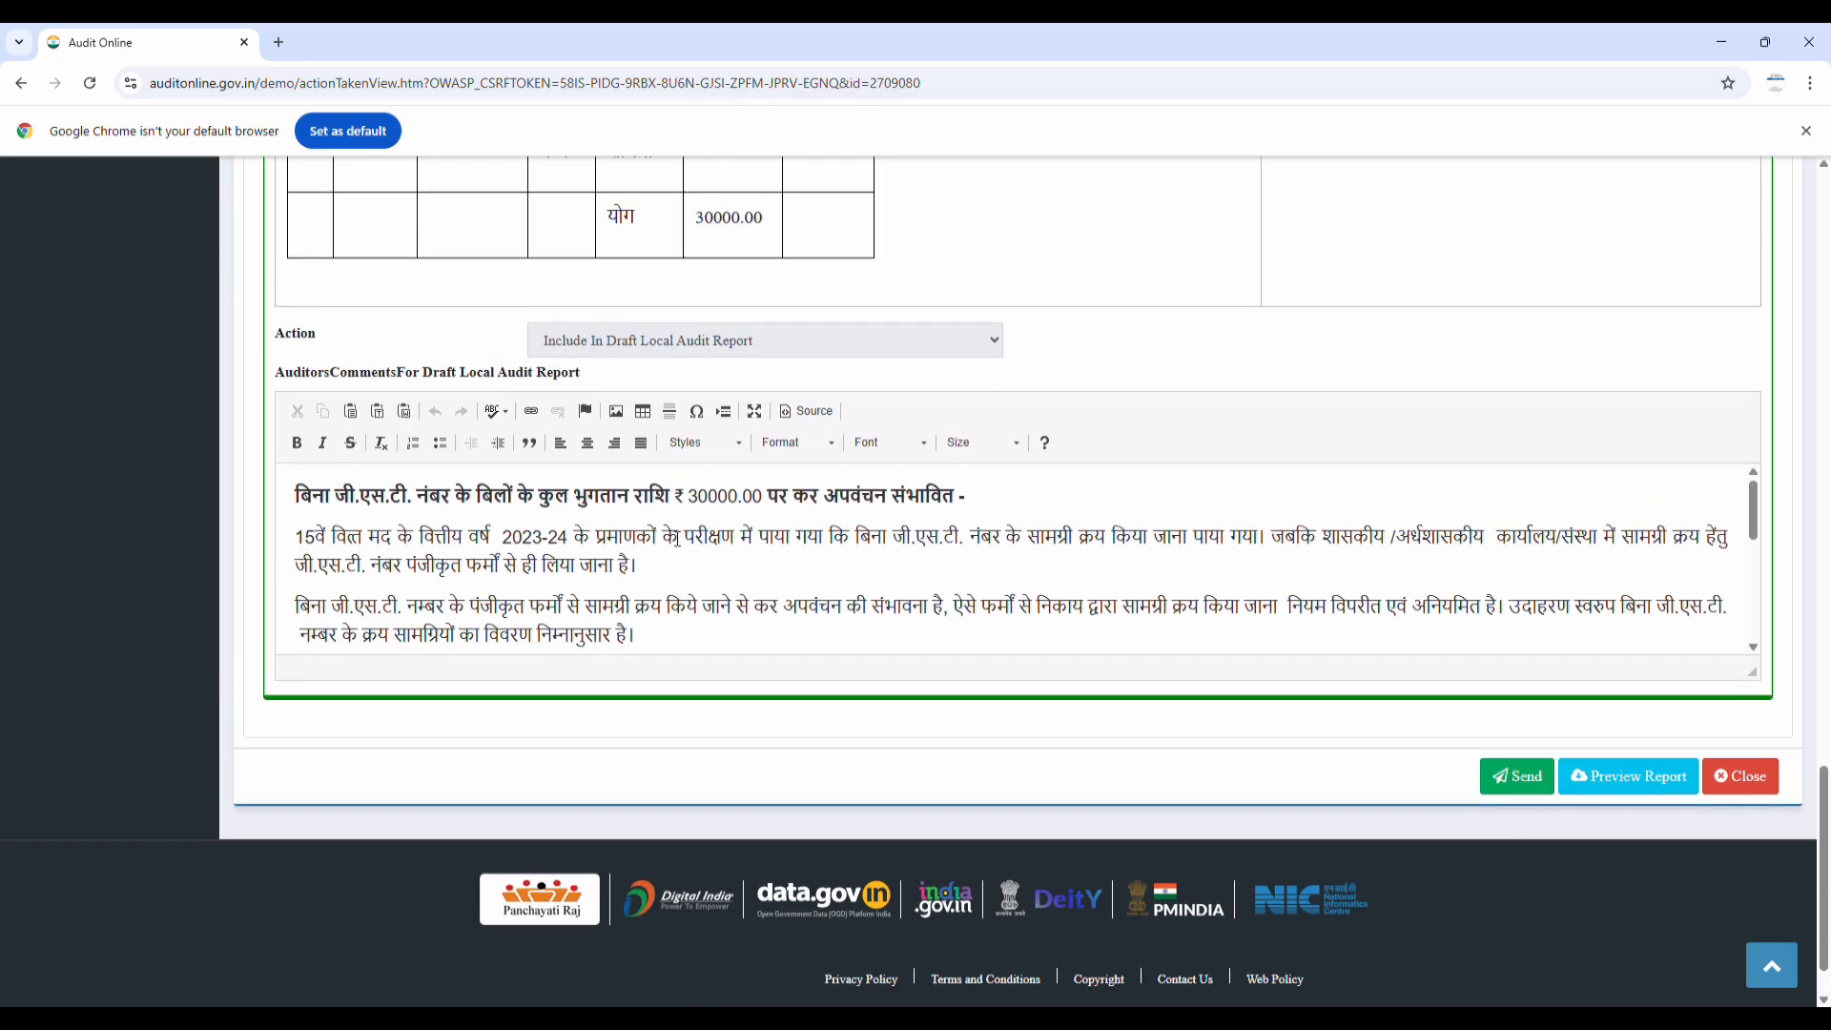
scroll(673, 537, up, 10)
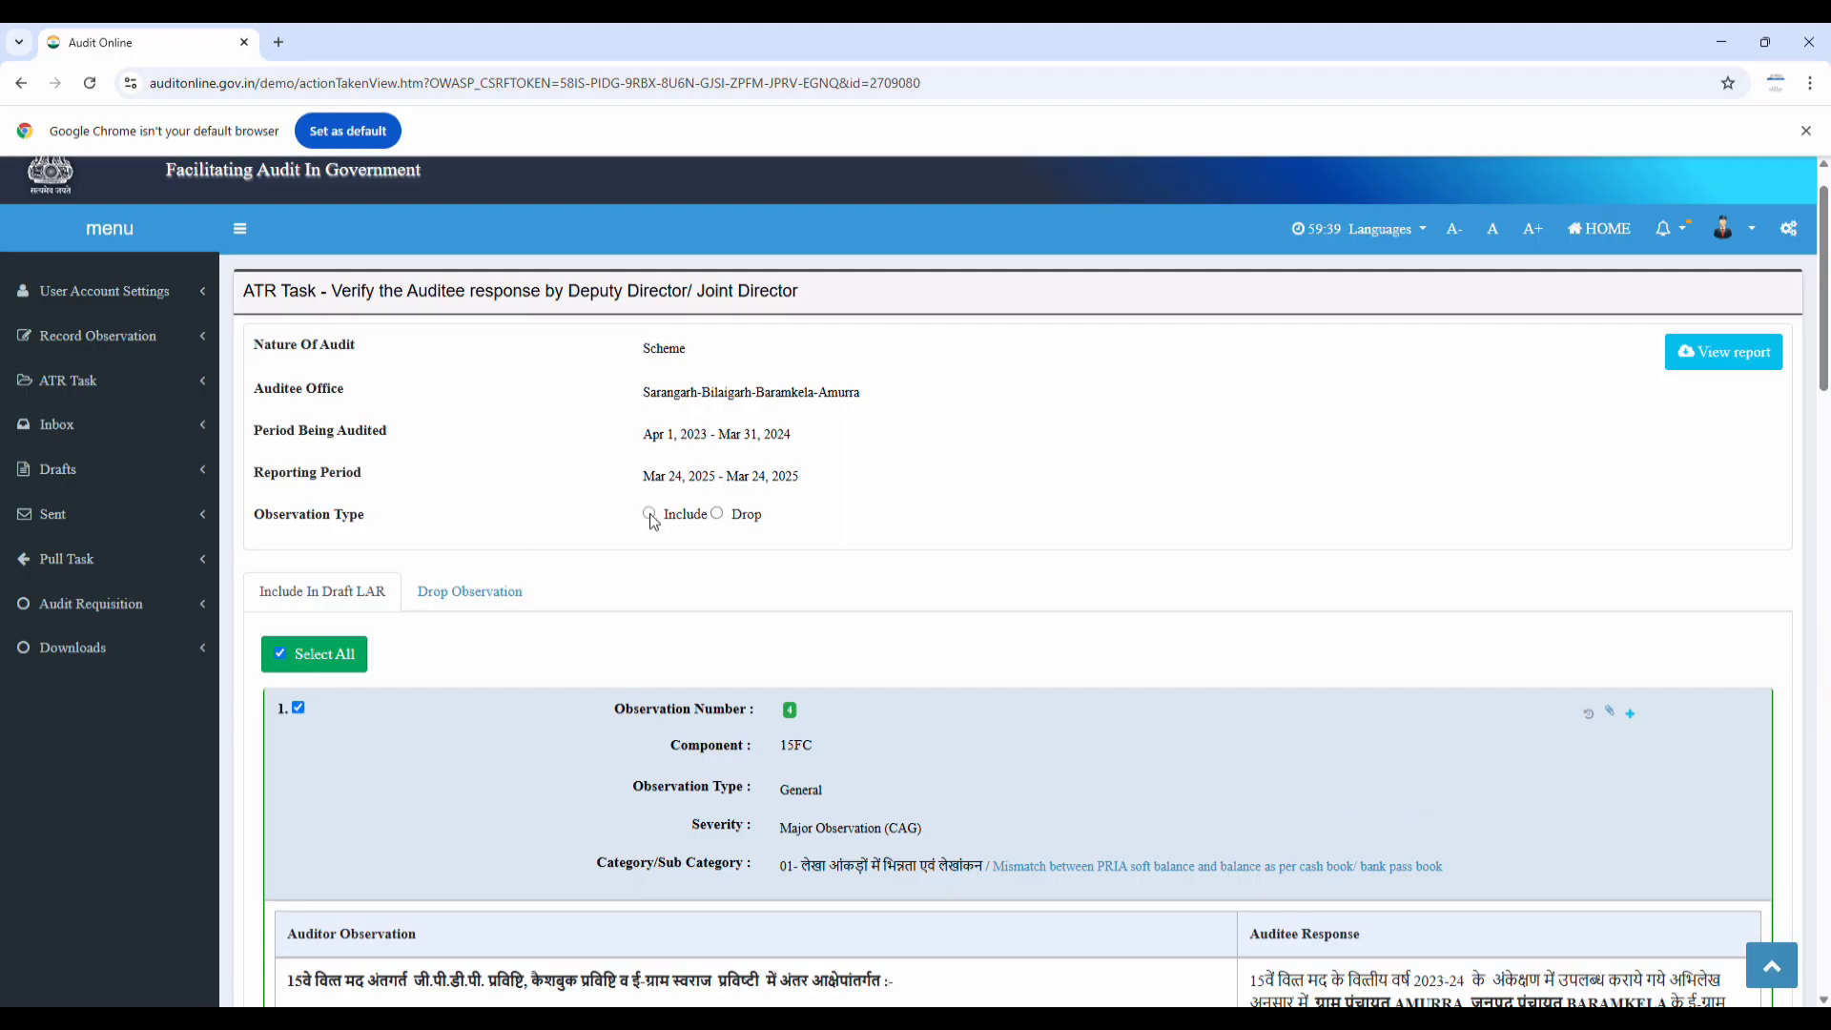
click(650, 514)
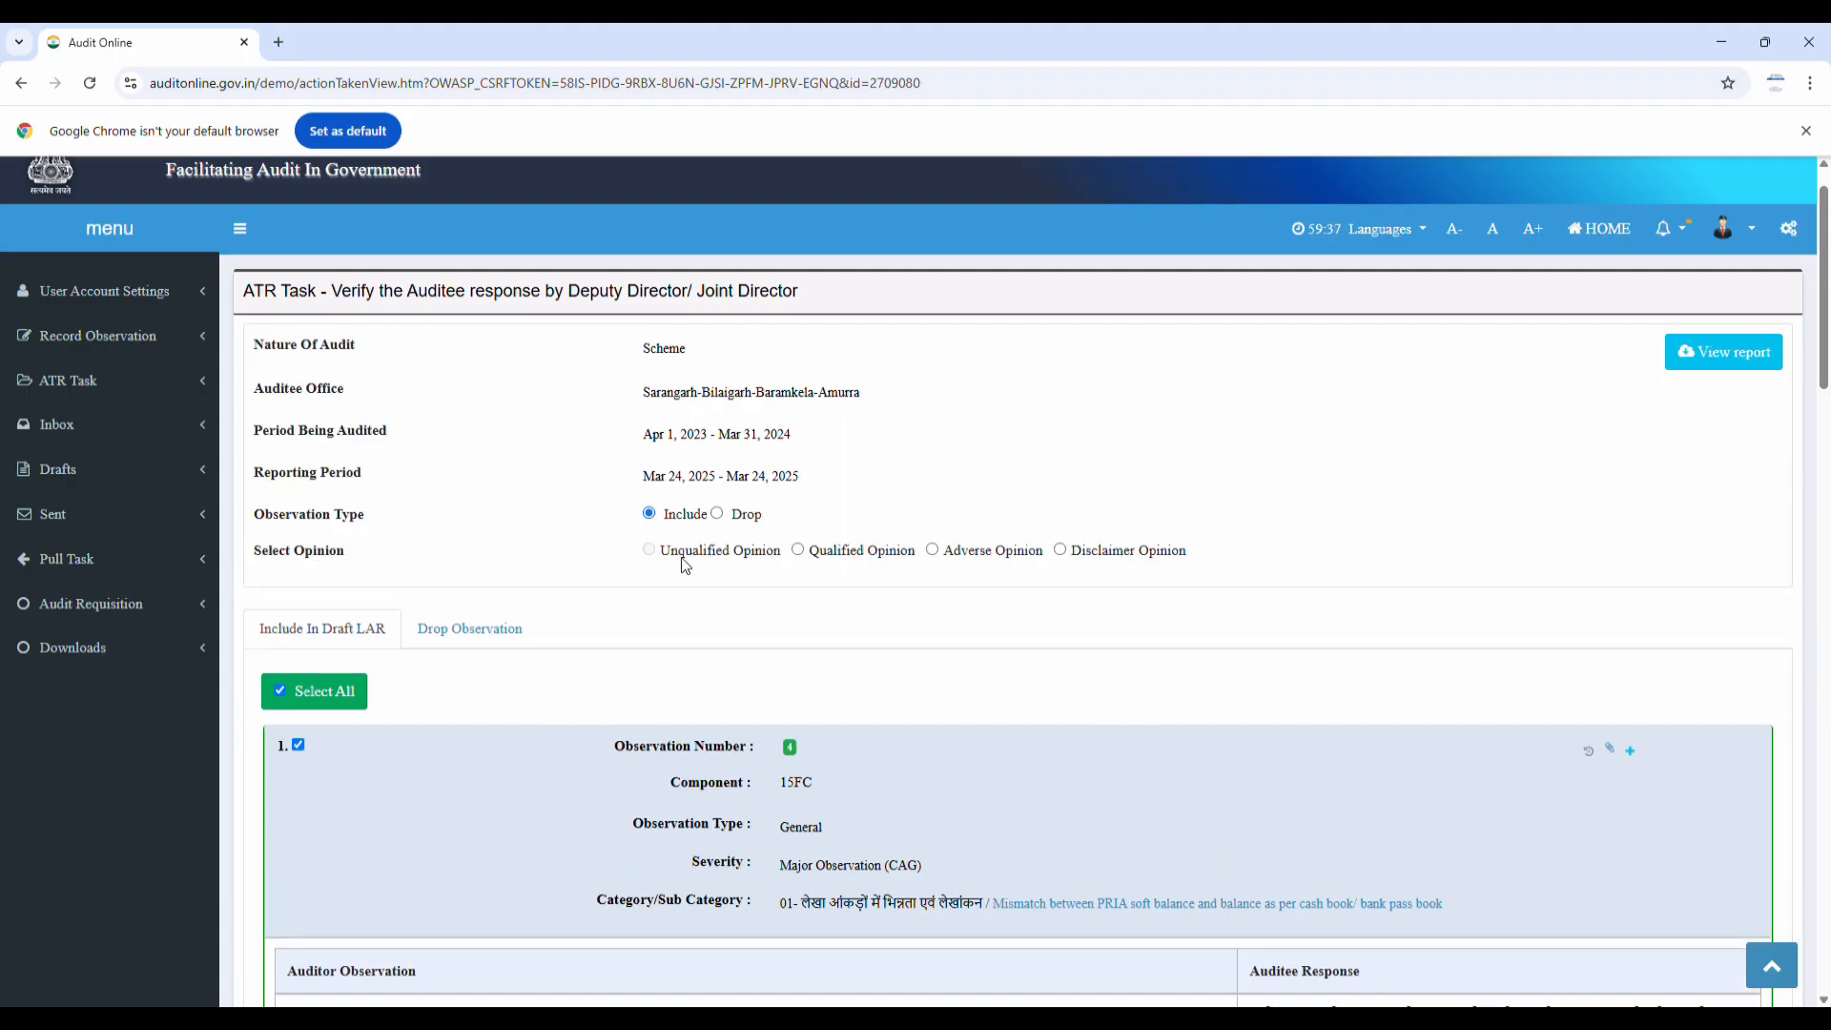
click(932, 552)
Resend the observations, confirming the settlement report preview and accepting the disclaimer
scroll(849, 598, down, 4)
scroll(849, 598, down, 20)
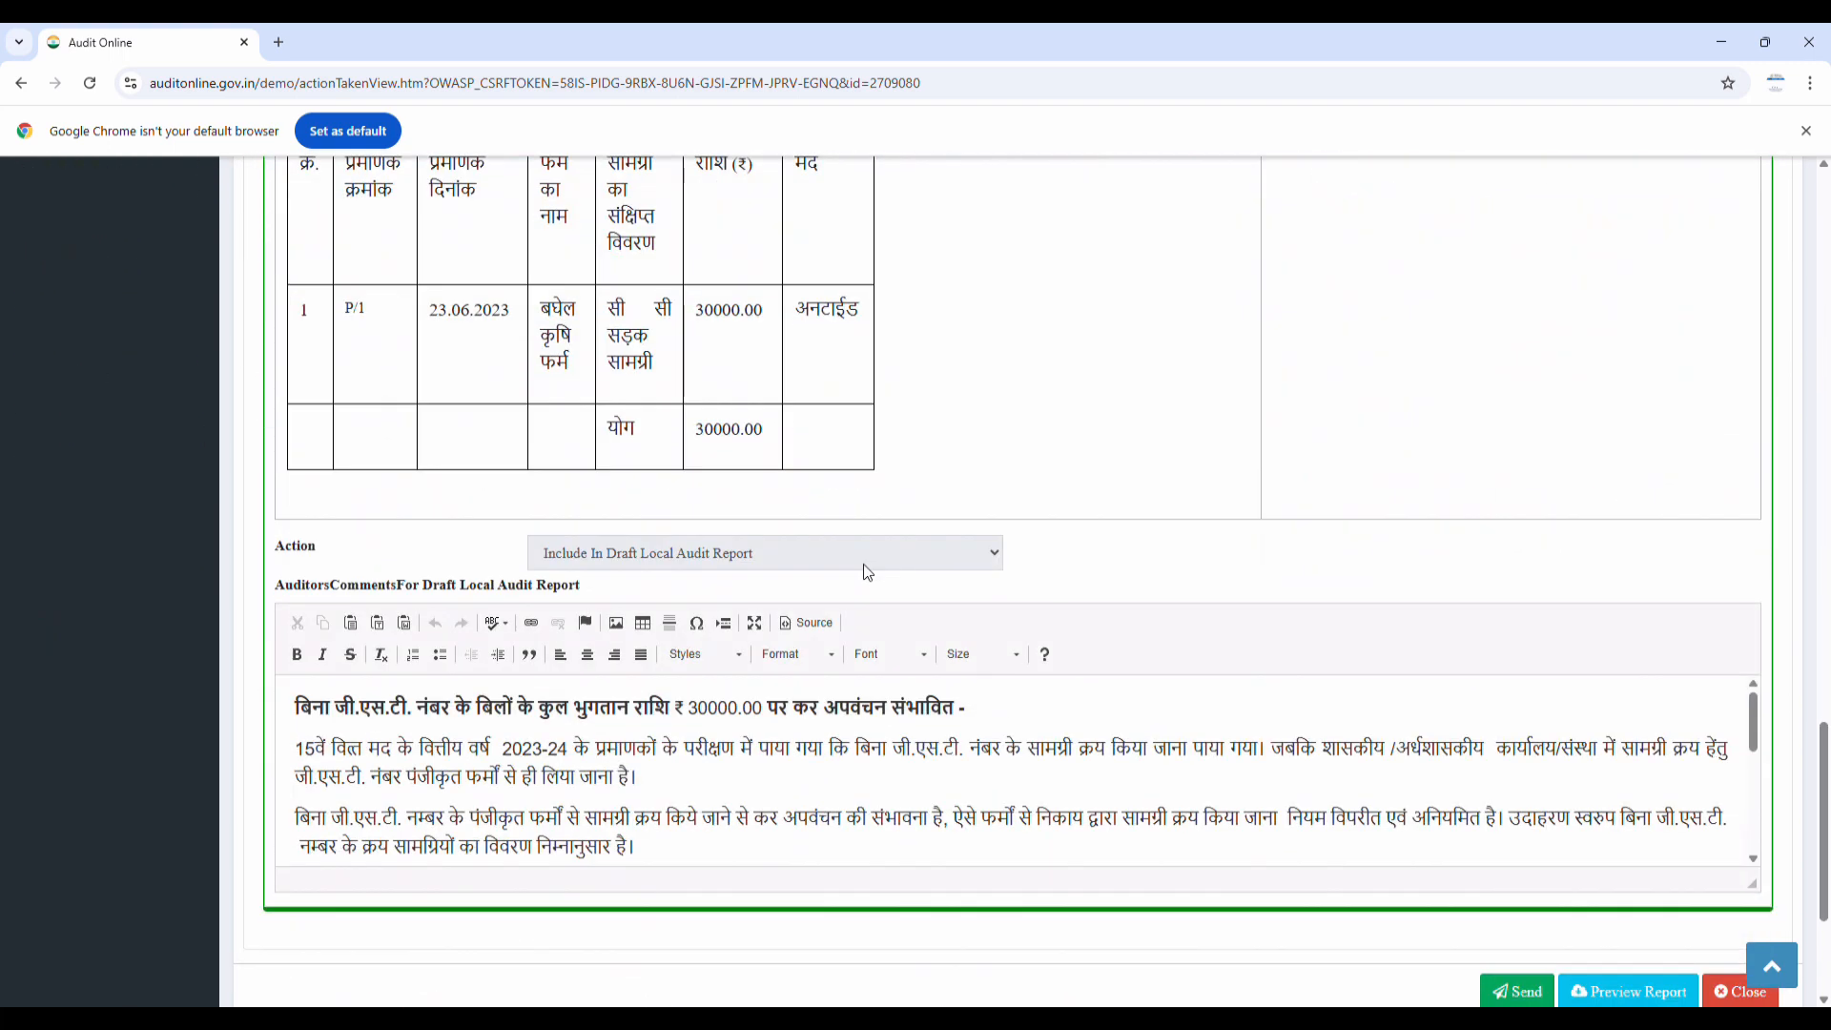
scroll(872, 573, down, 3)
click(1535, 706)
click(717, 563)
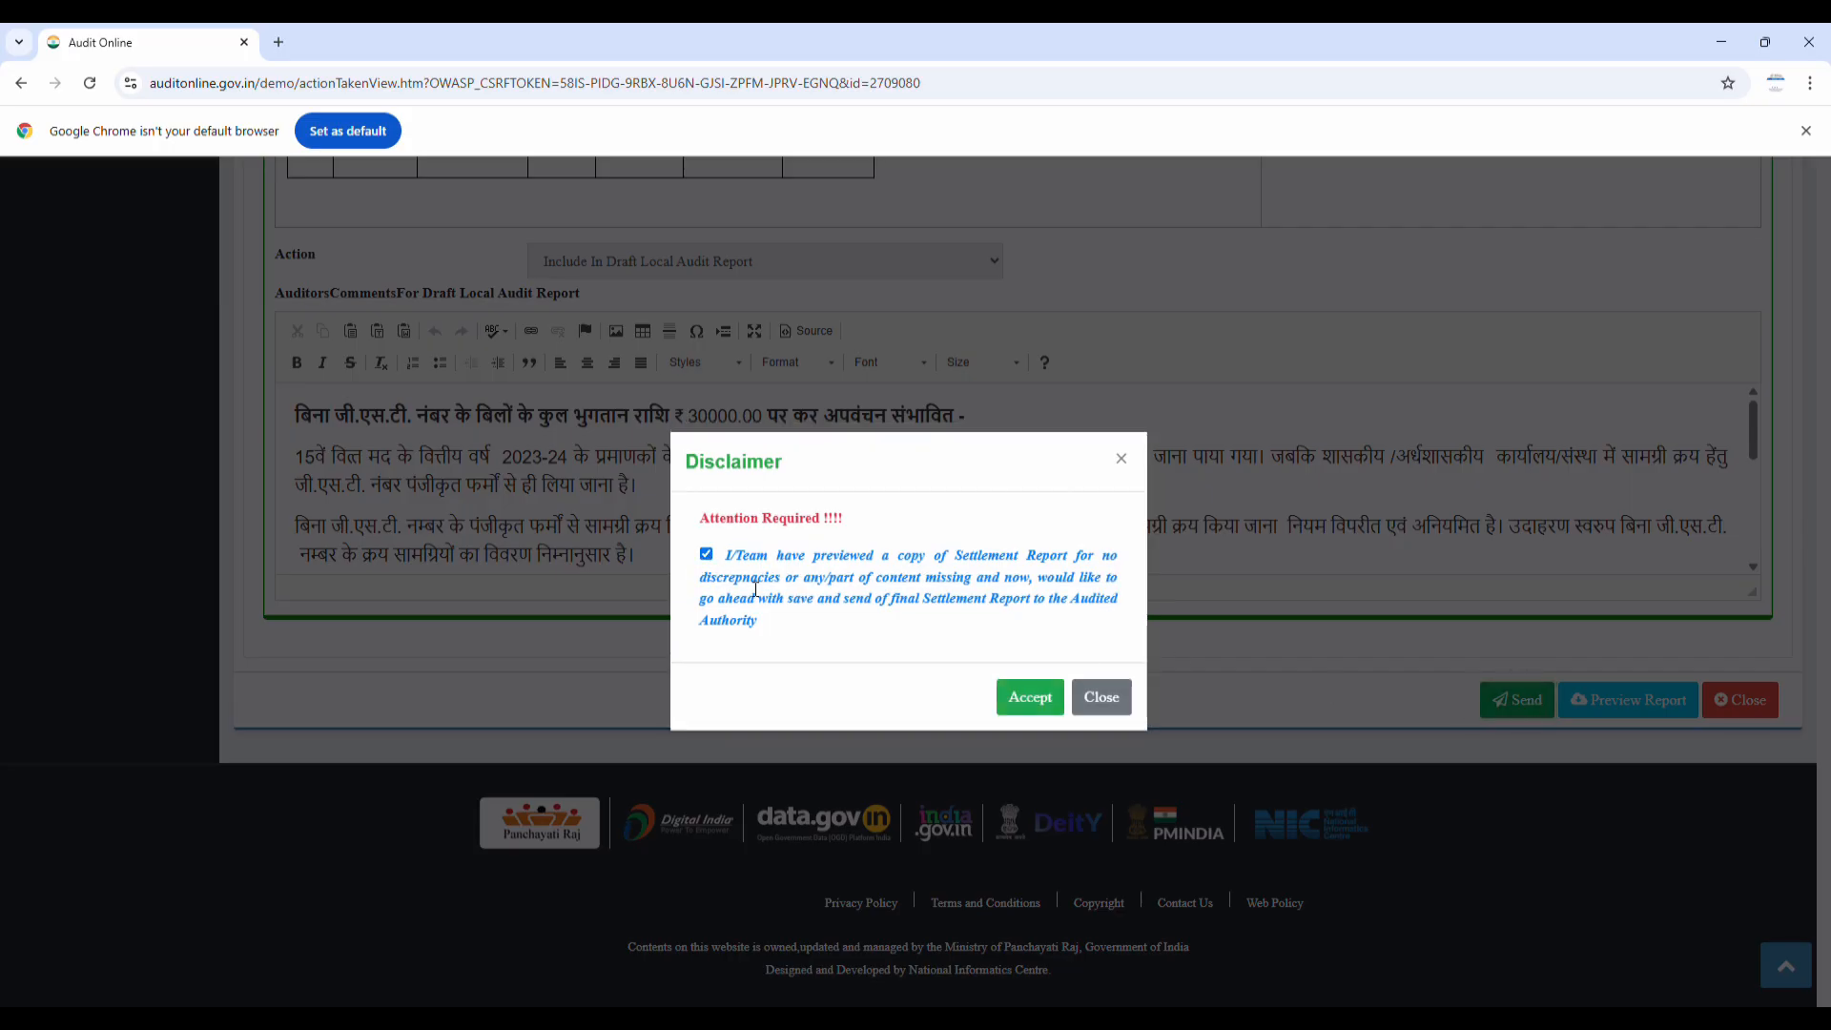
click(1030, 696)
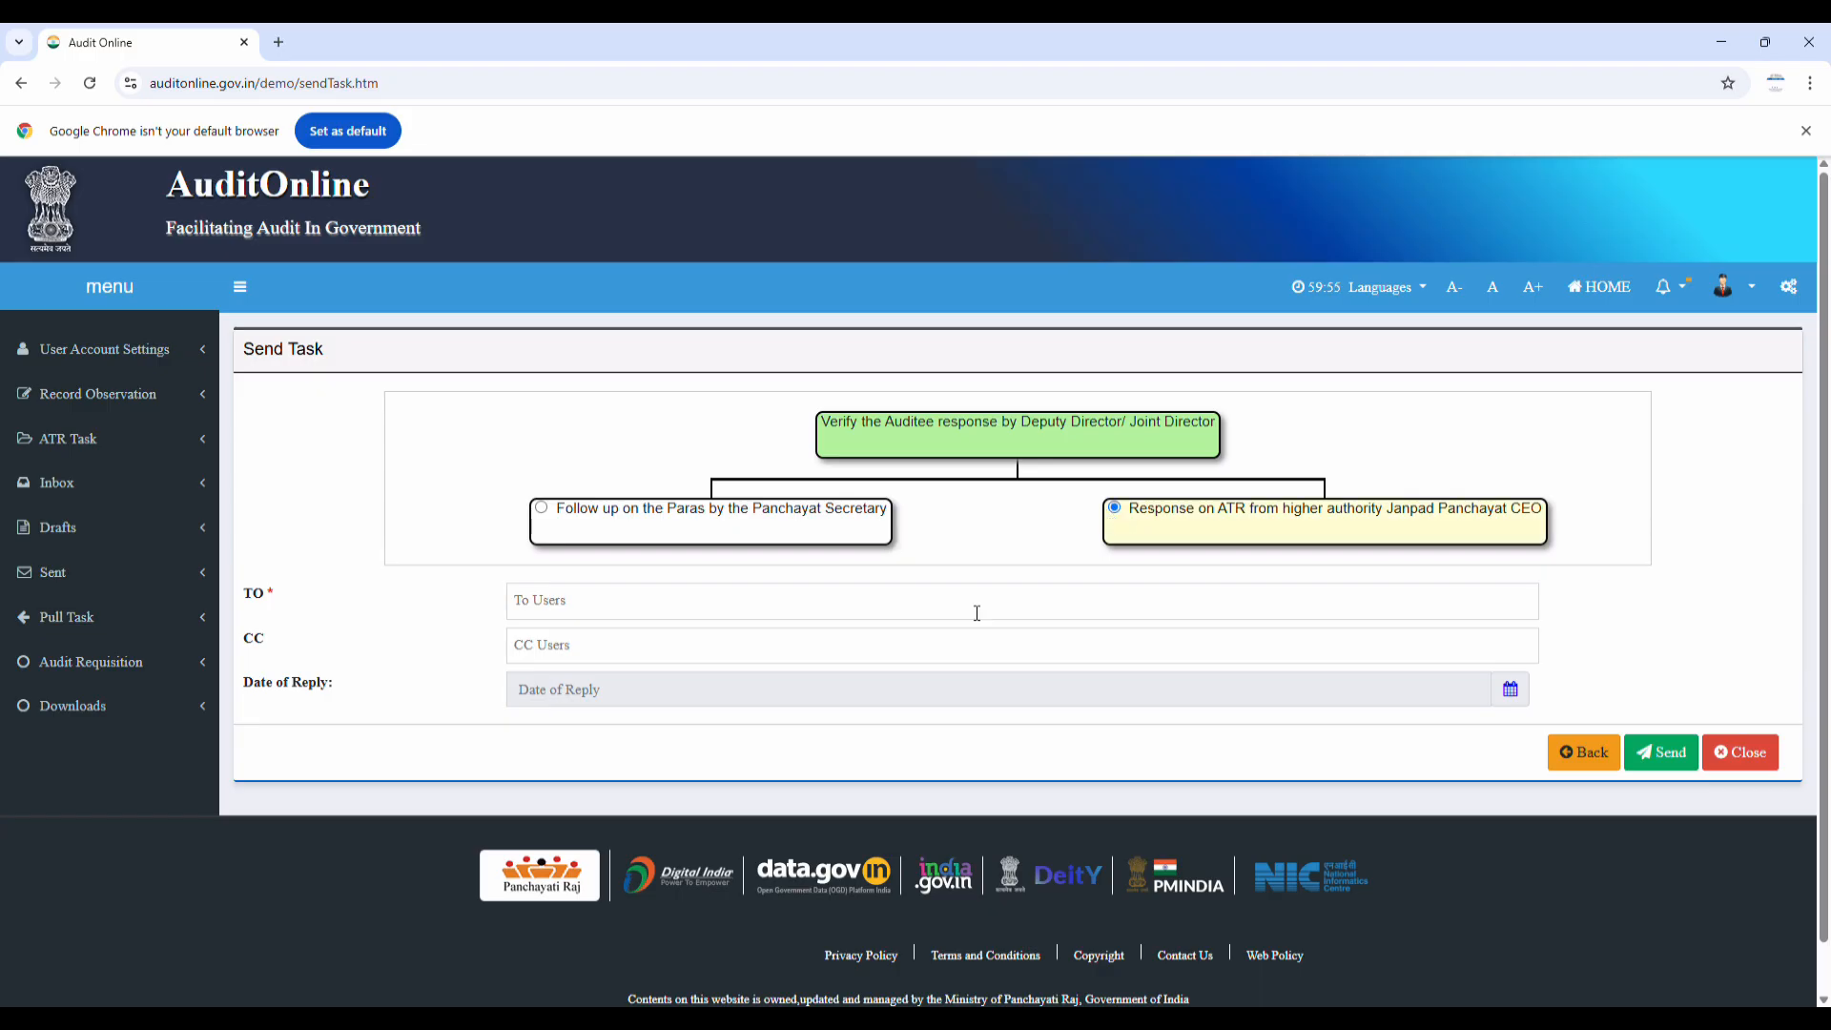
Address the ATR response task to the Chief Executive Officer and send it
click(735, 601)
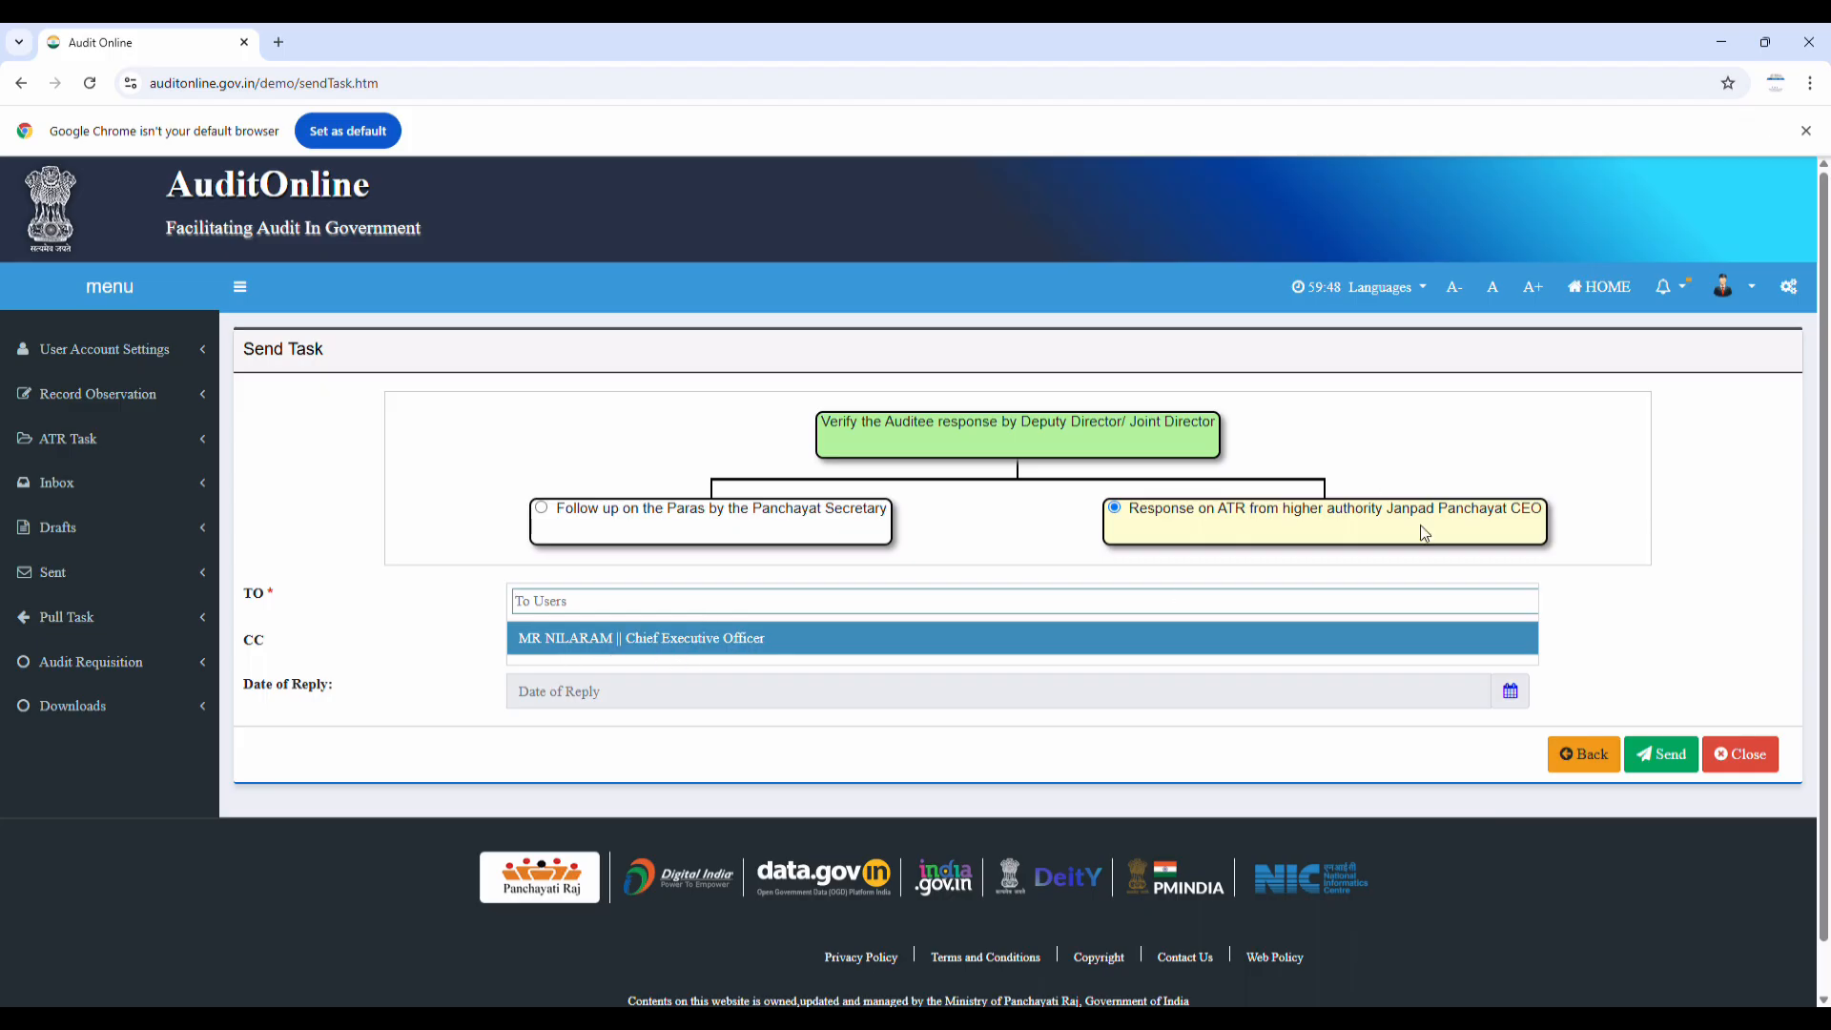
click(589, 646)
click(1652, 757)
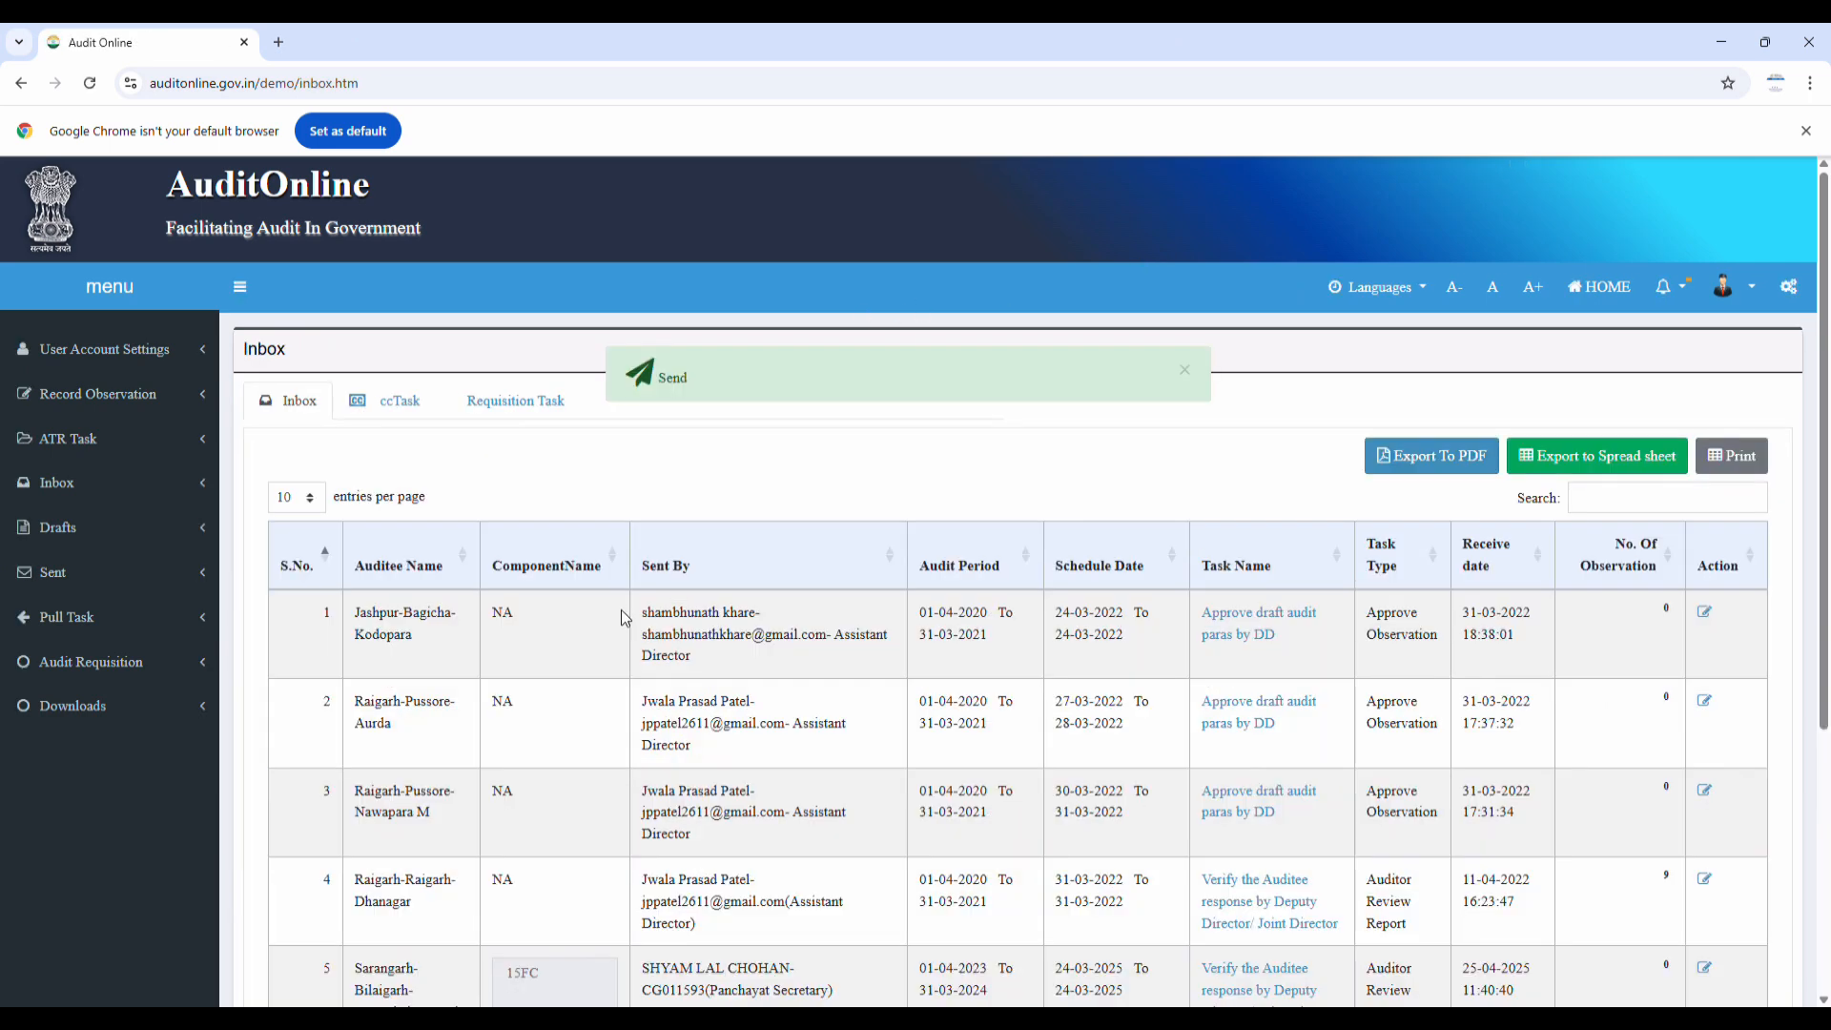
Open the Sent list and highlight the recipient's user code in the newest entry
click(71, 577)
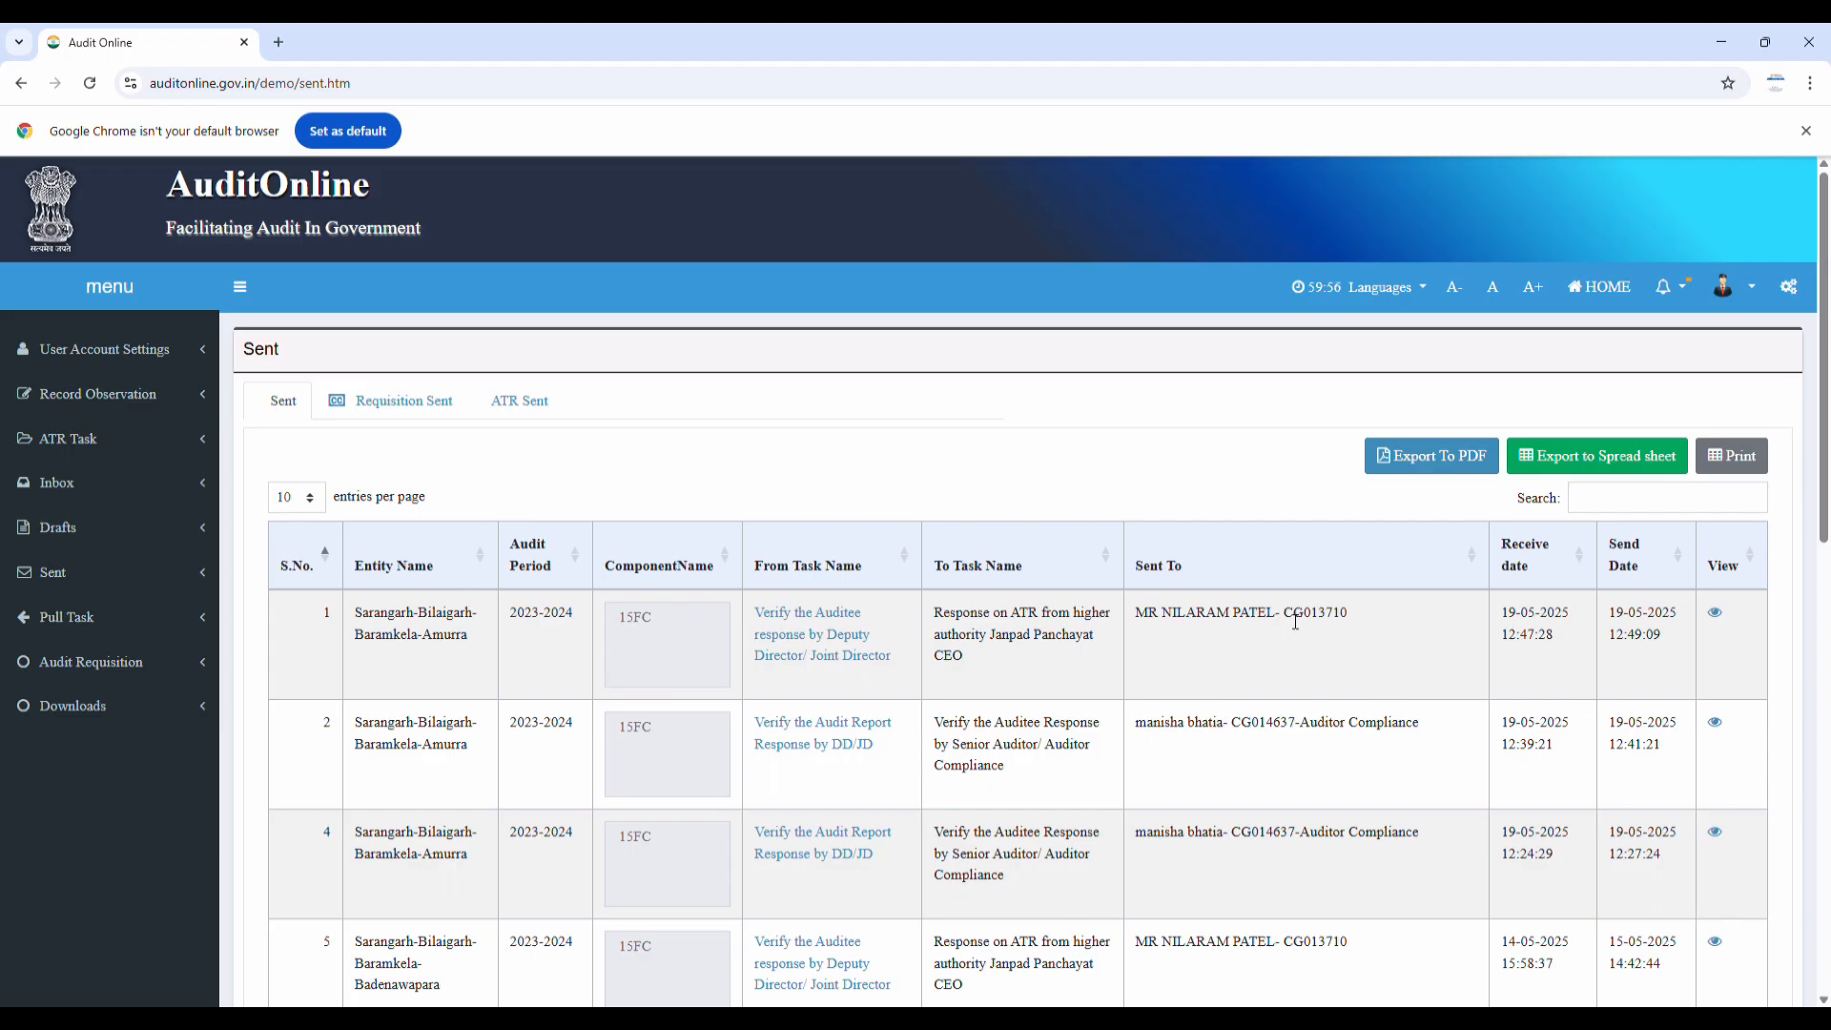
drag(1284, 613, 1364, 615)
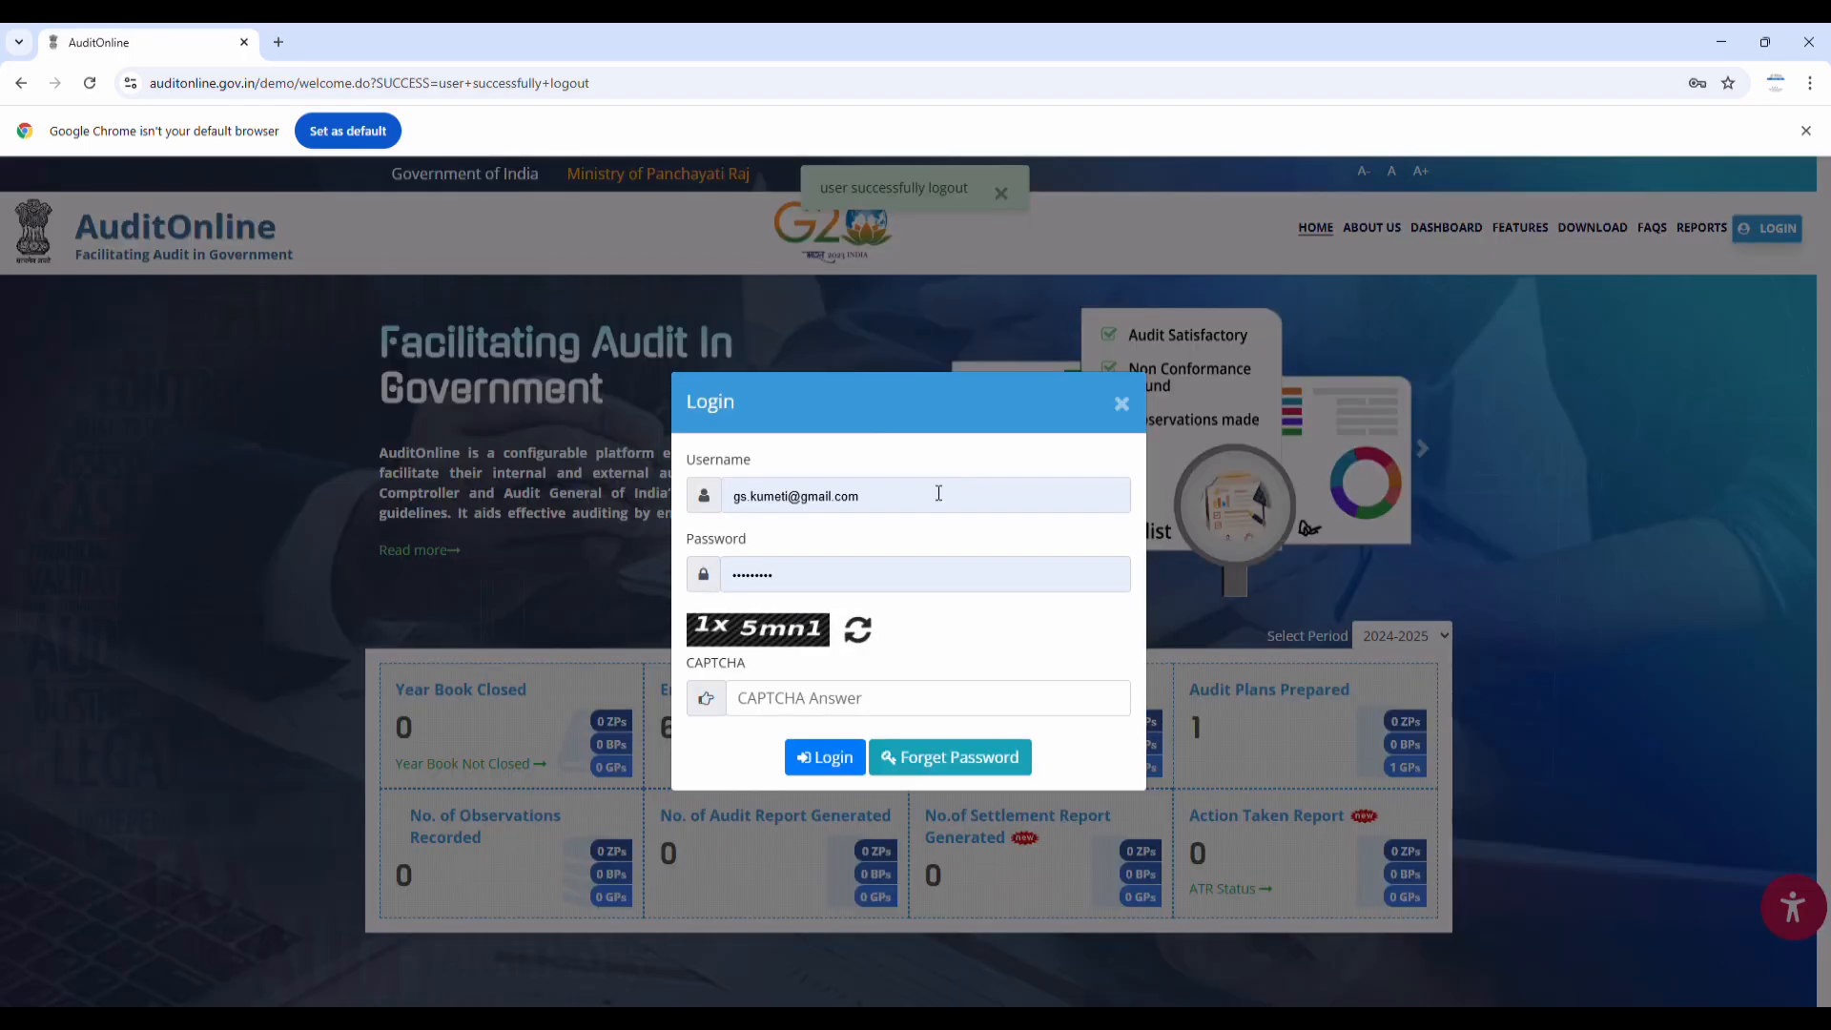
Log in with the Janpad Panchayat CEO's username, password and CAPTCHA
click(892, 511)
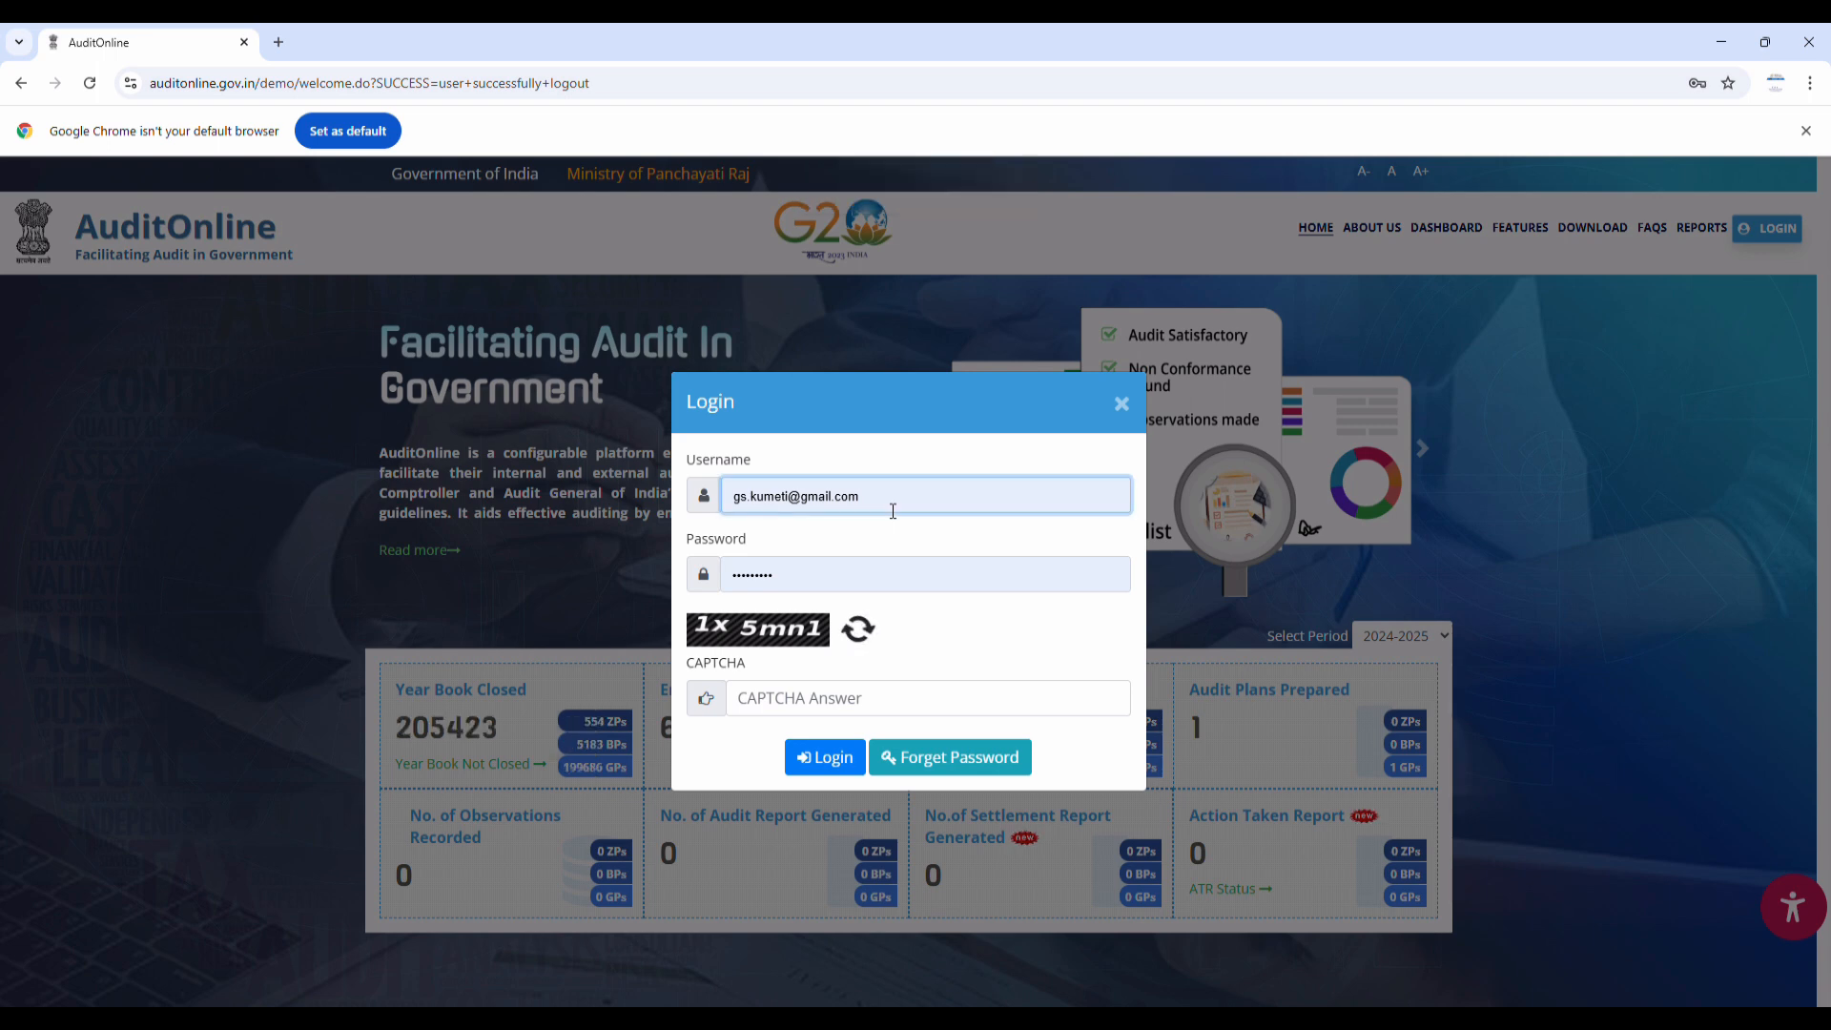
click(850, 768)
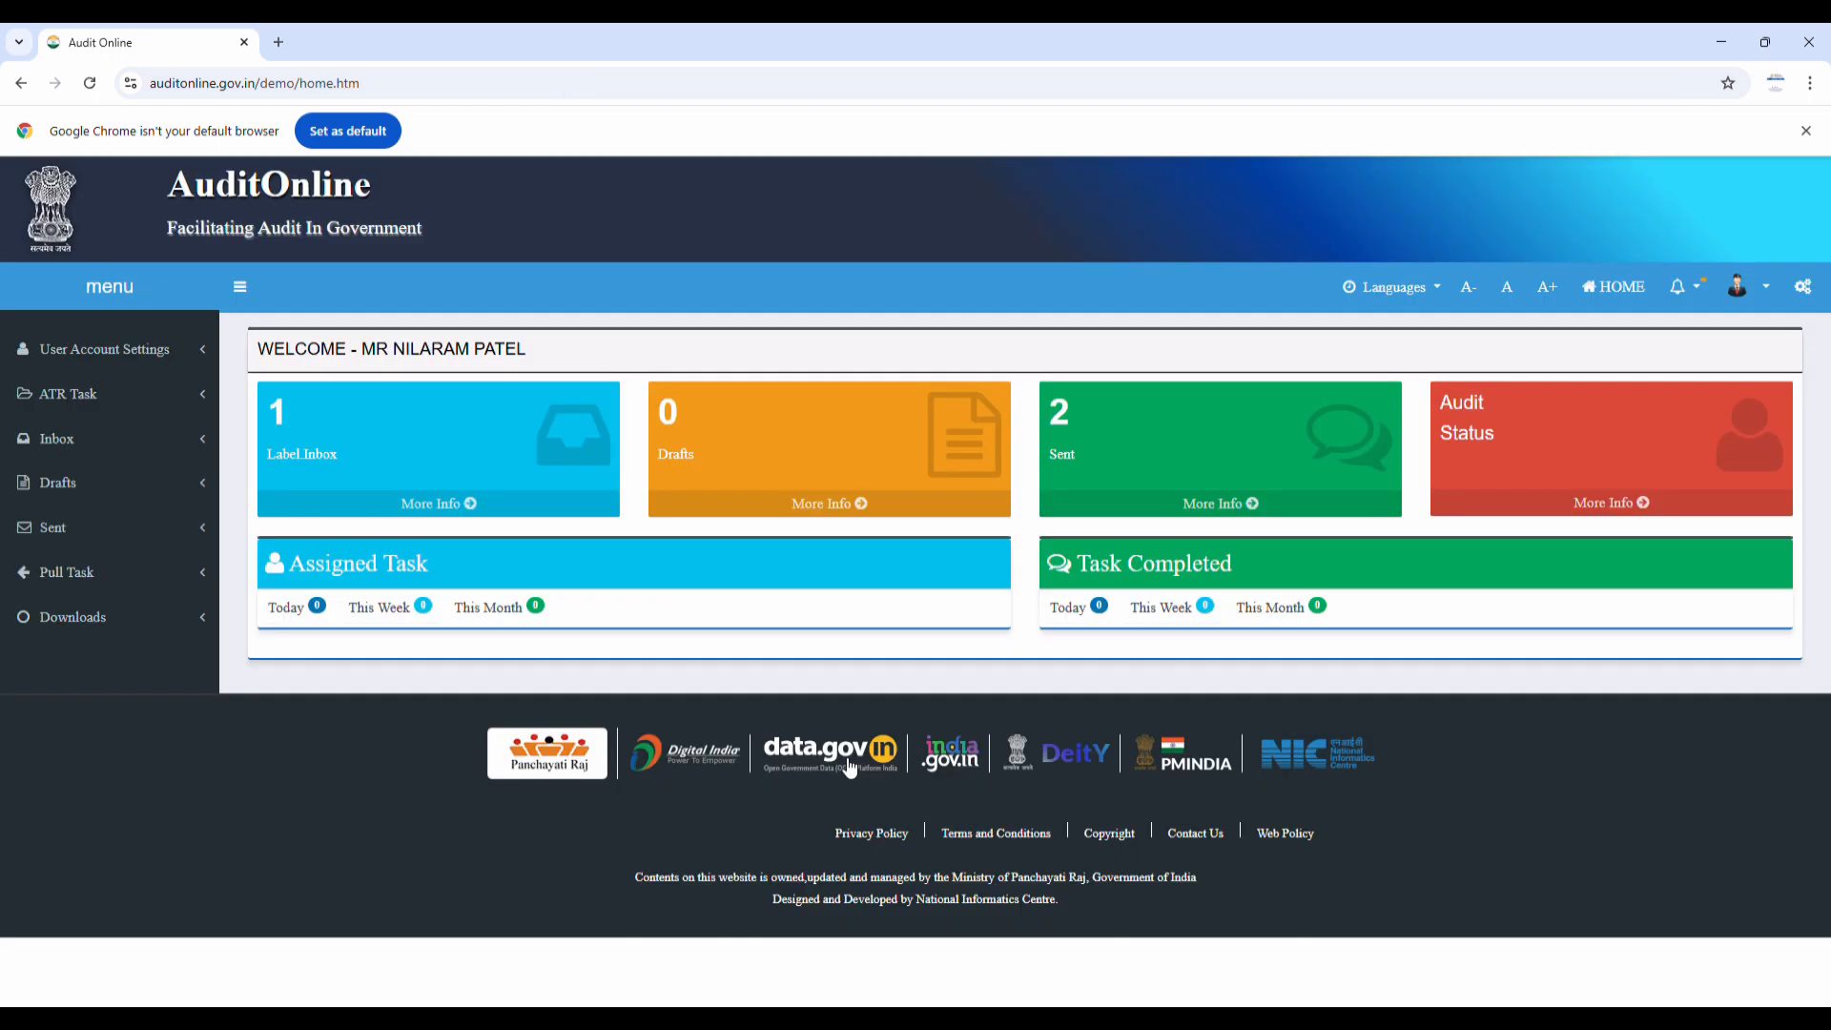
Go to ATR Task > Manage and edit the Amurra audit's ATR response in row 1
click(86, 409)
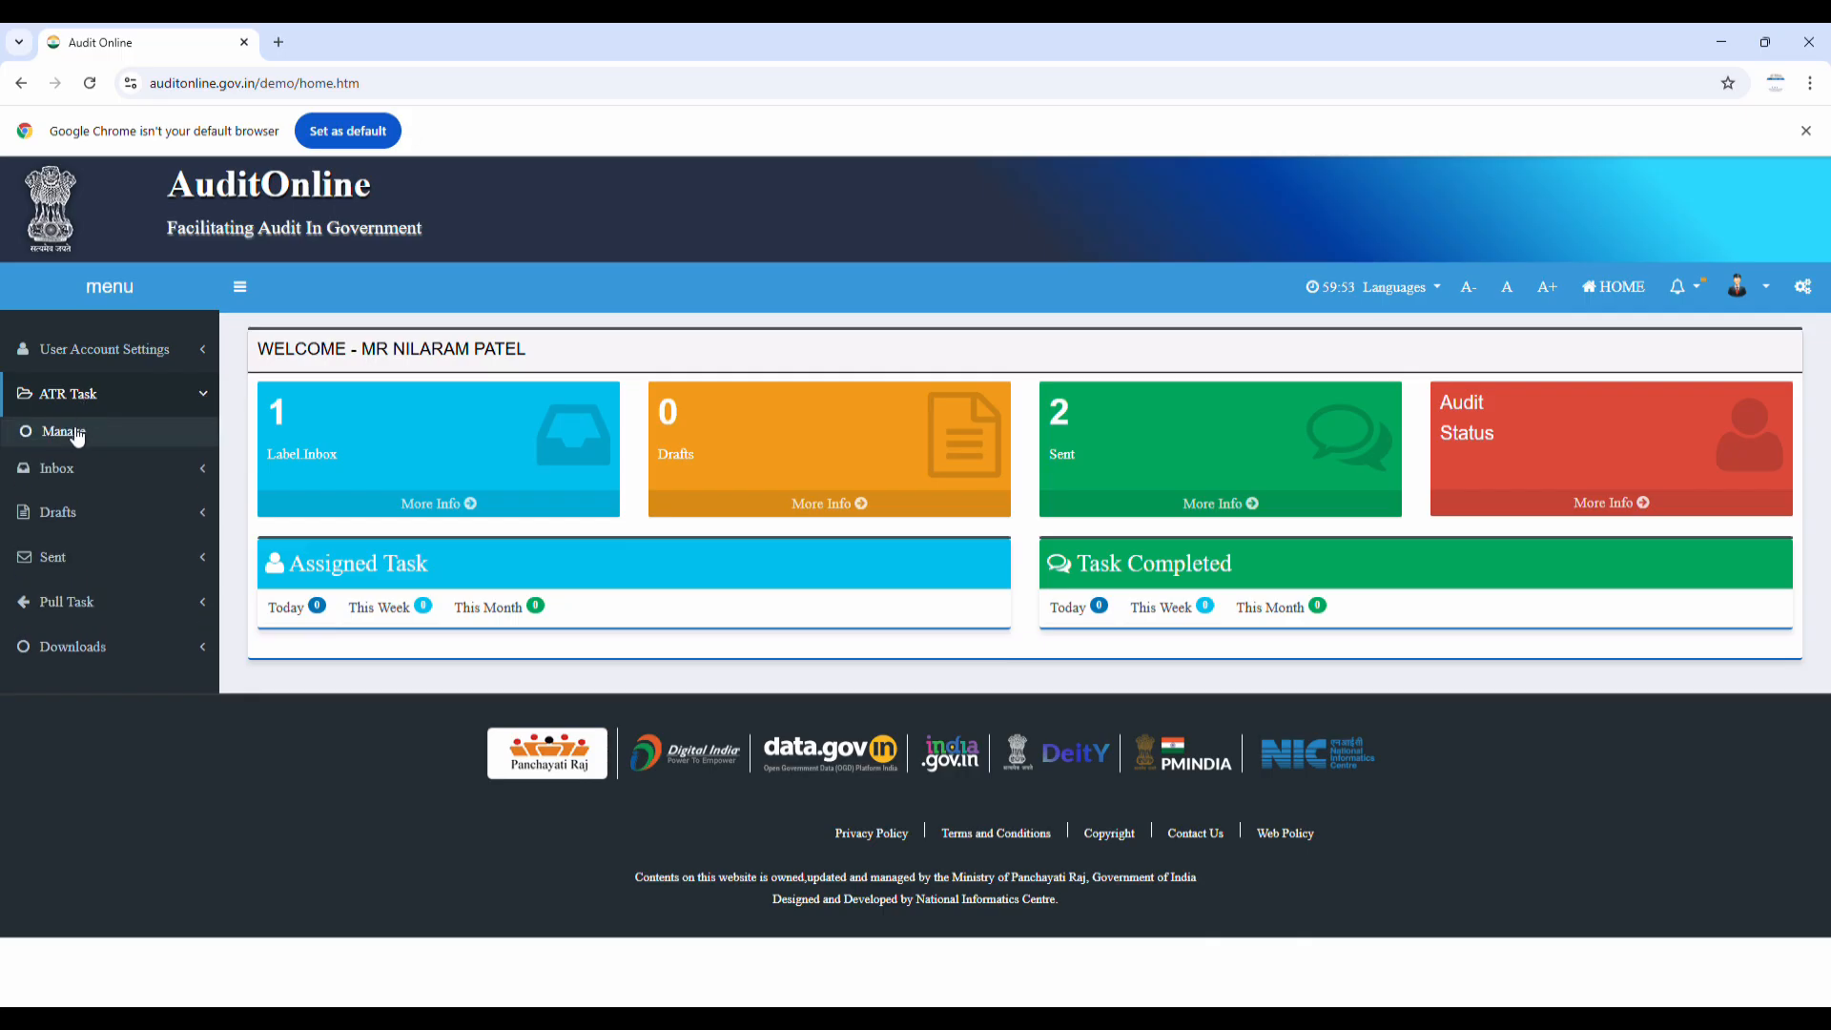
click(72, 439)
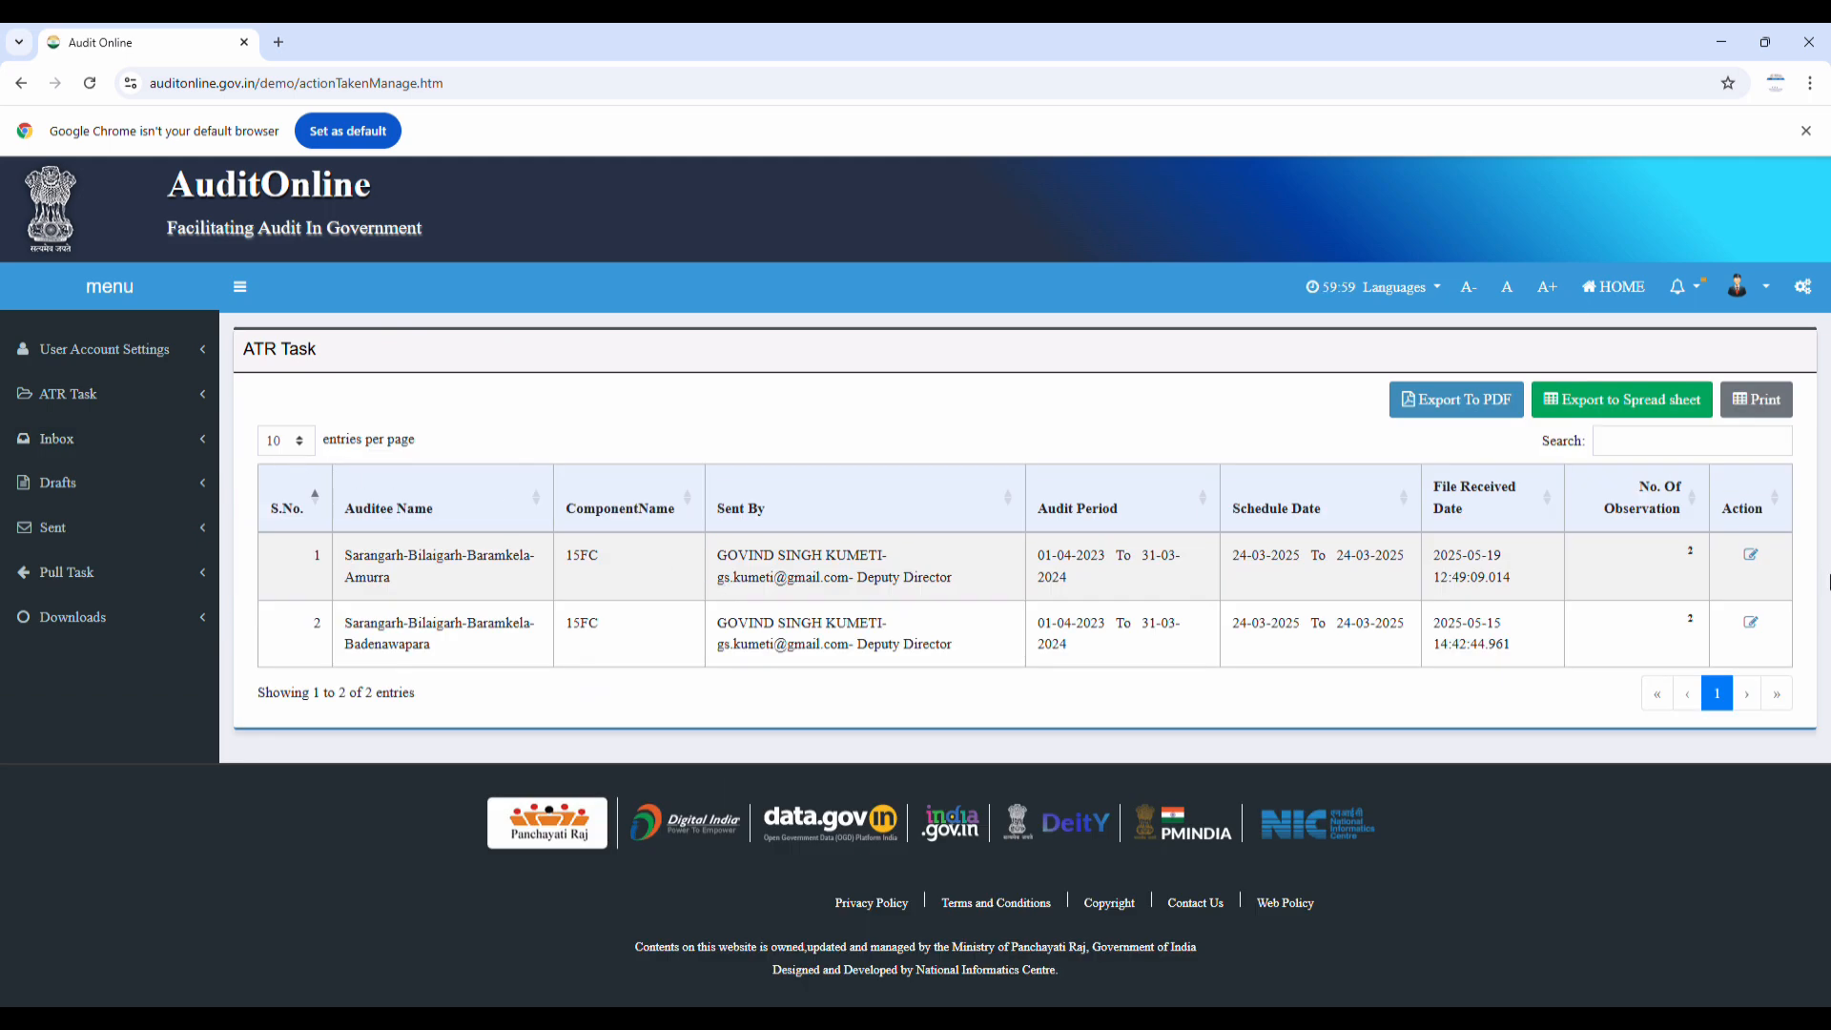
click(1757, 557)
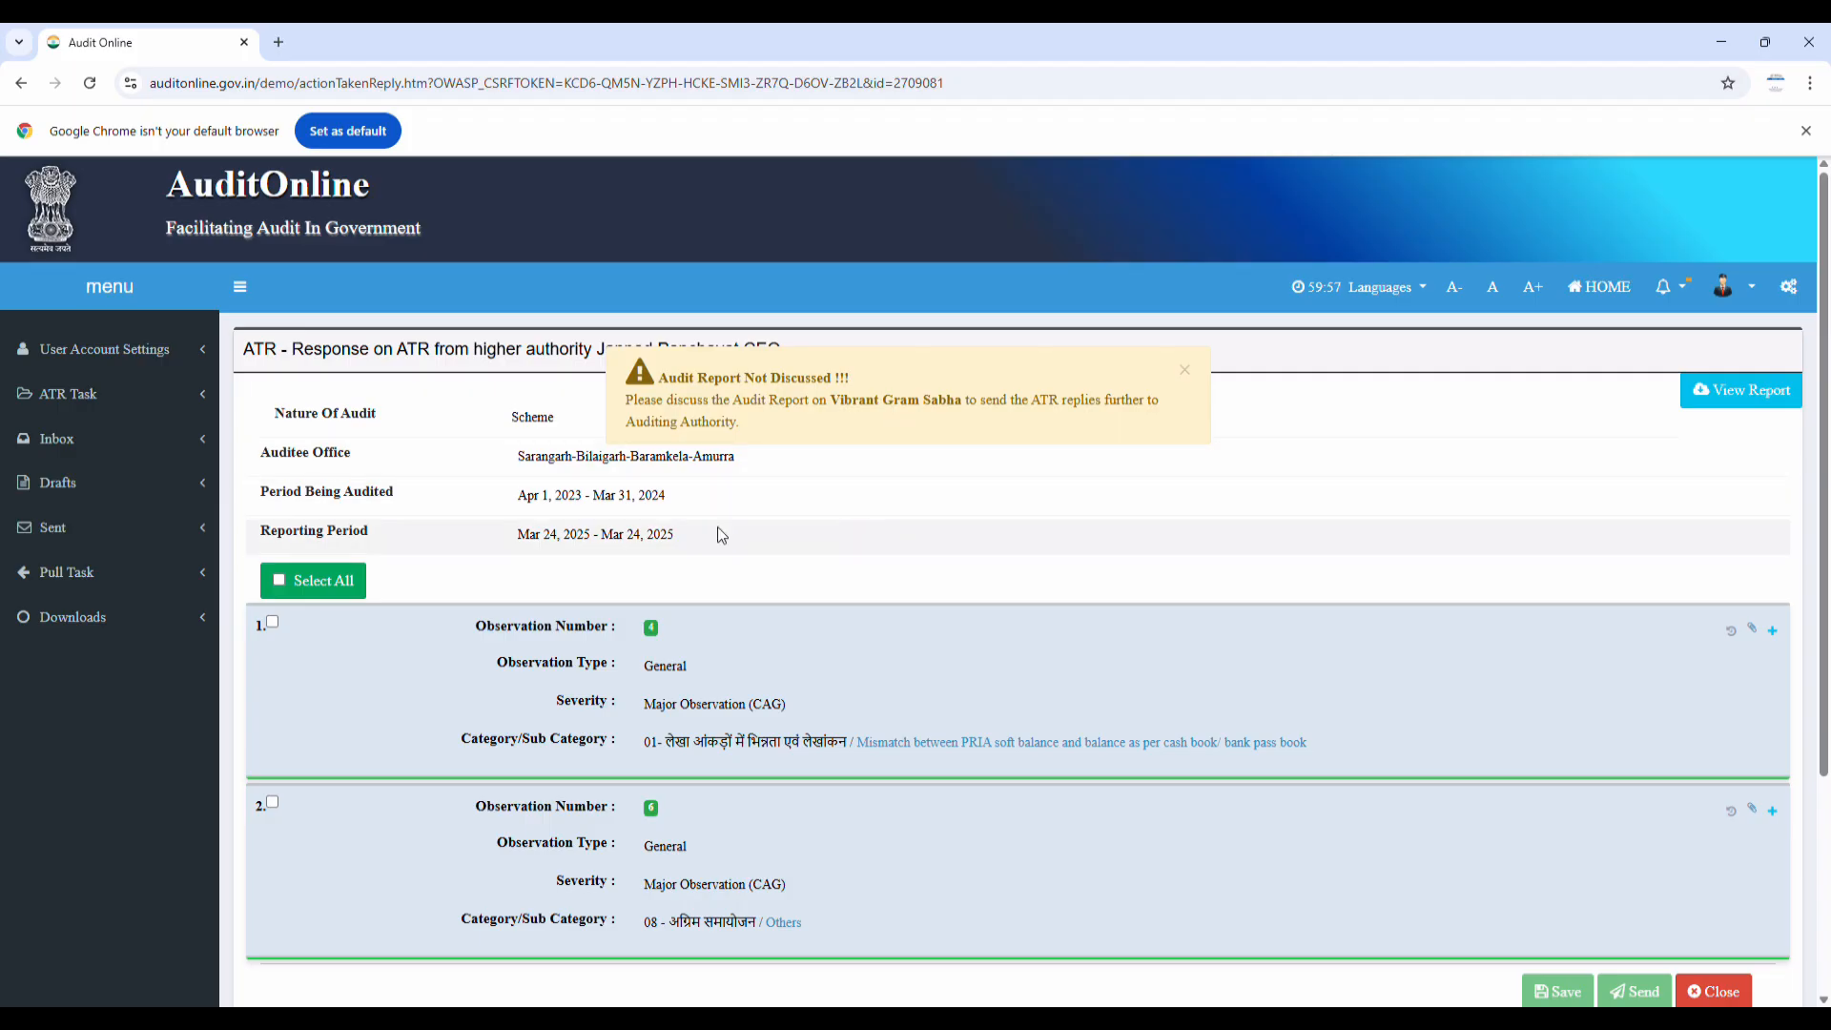
Use Select All to tick observations 4 and 6 for action
click(288, 591)
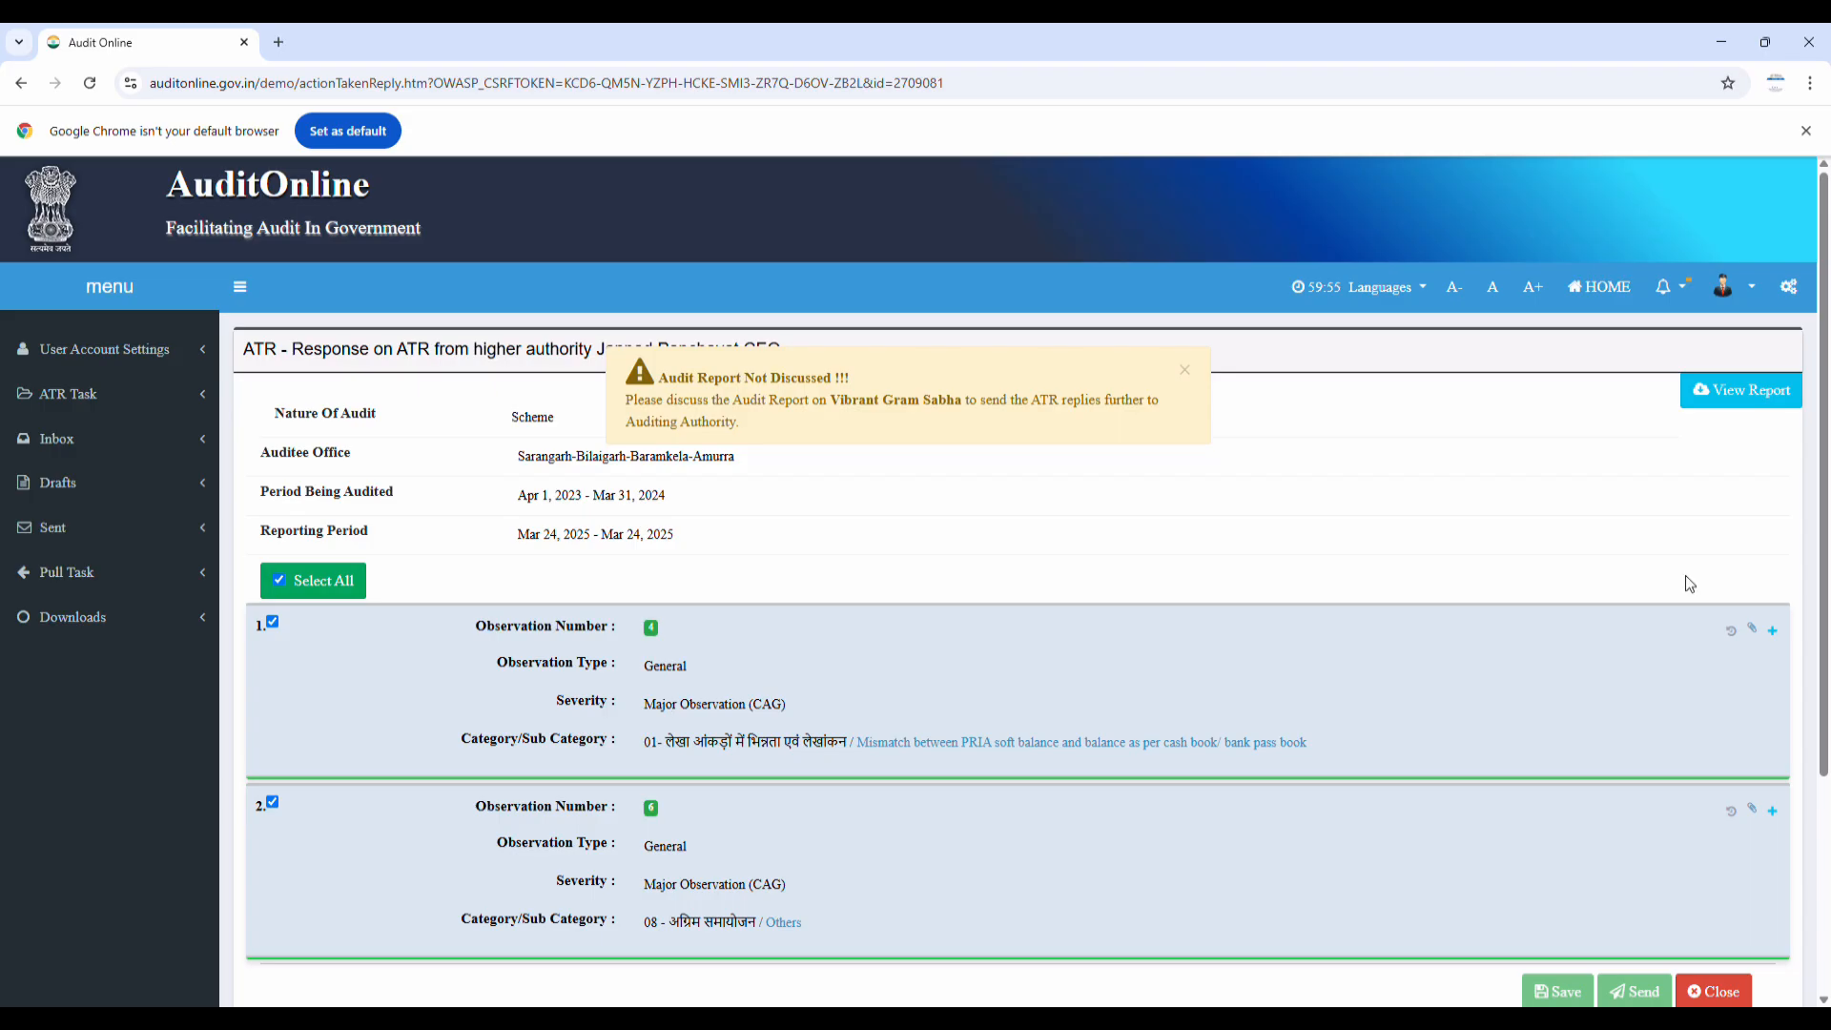
Expand observations 4 and 6 and set each Action Taken to Action Implemented
click(1771, 631)
scroll(1039, 773, down, 10)
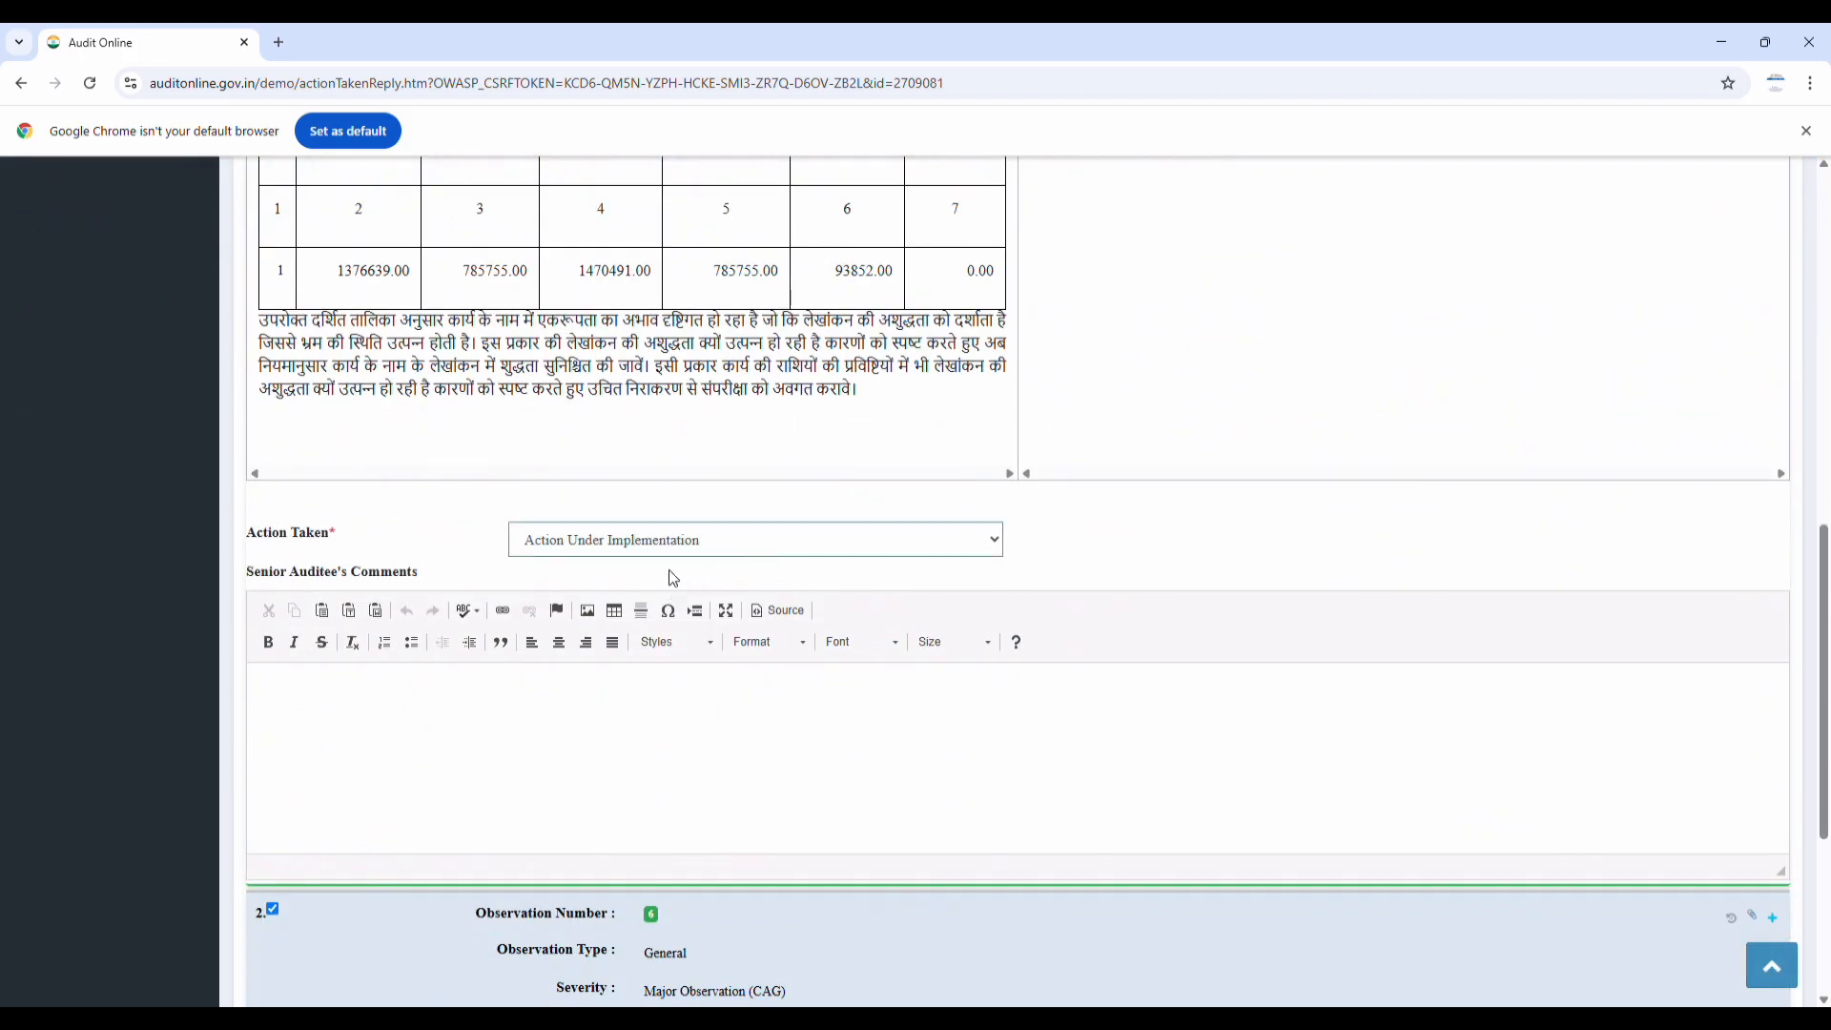
scroll(678, 553, down, 4)
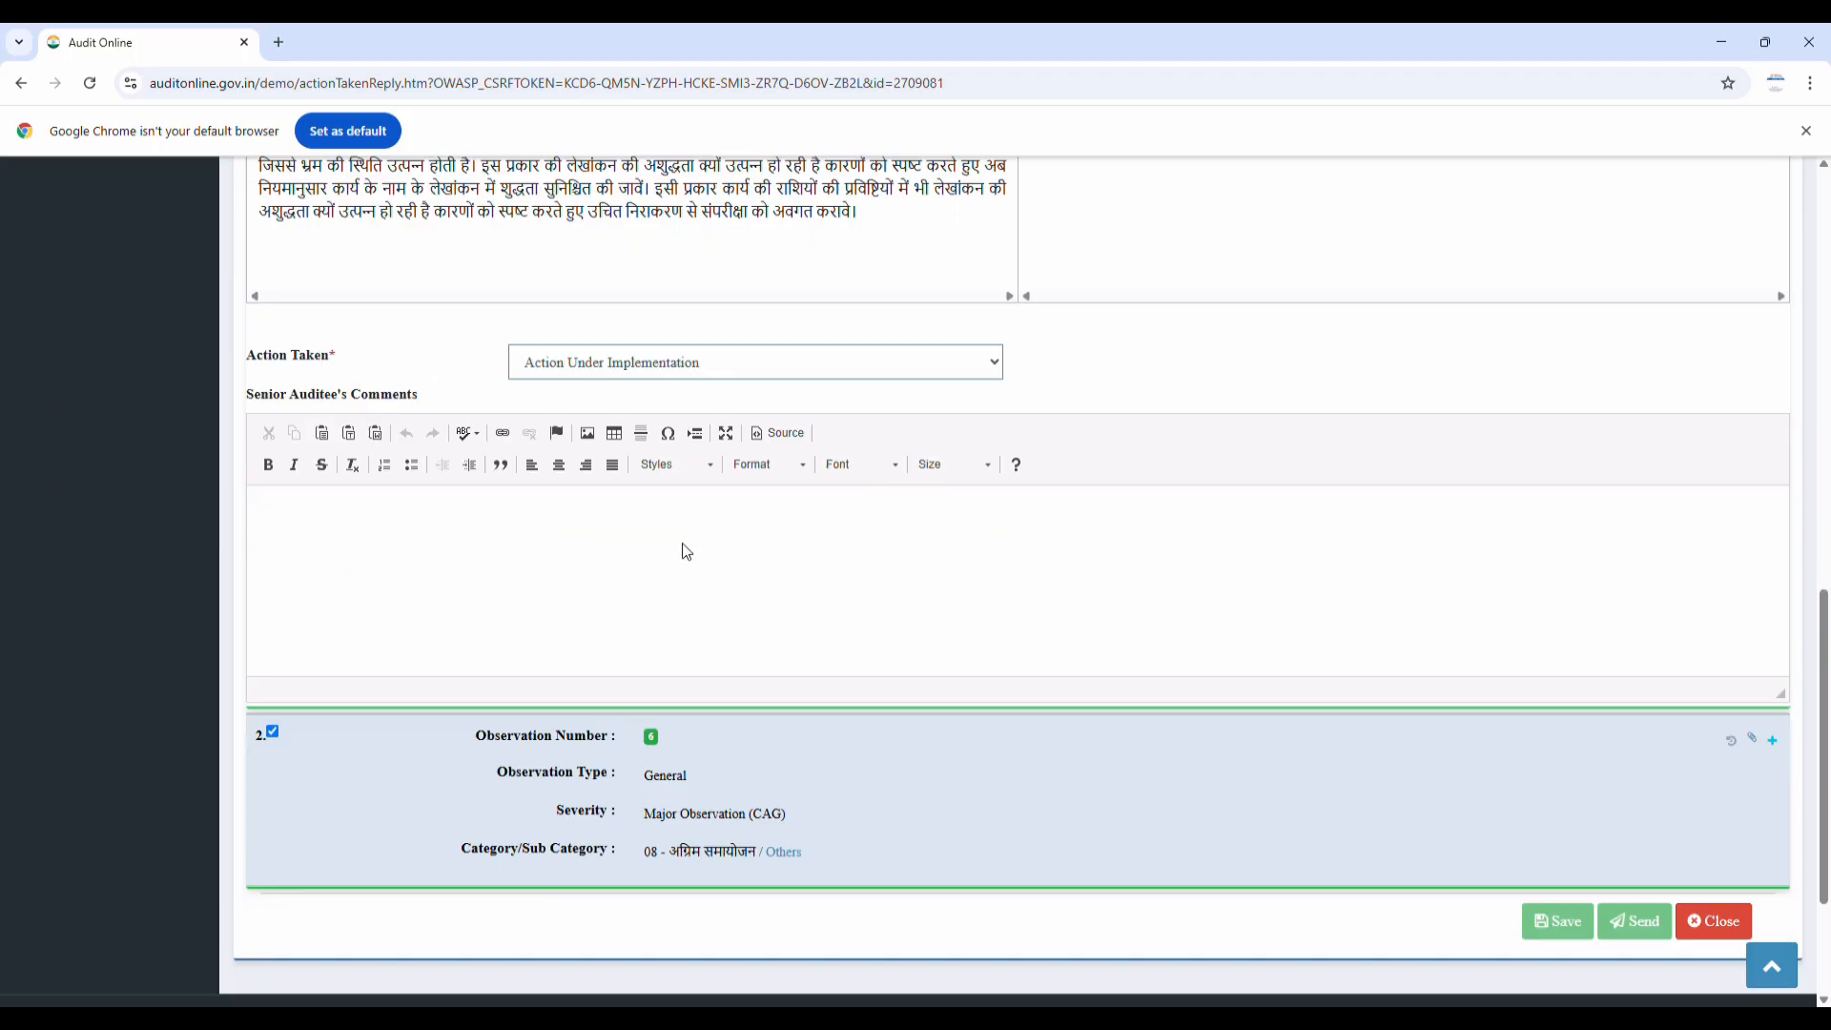
click(1772, 511)
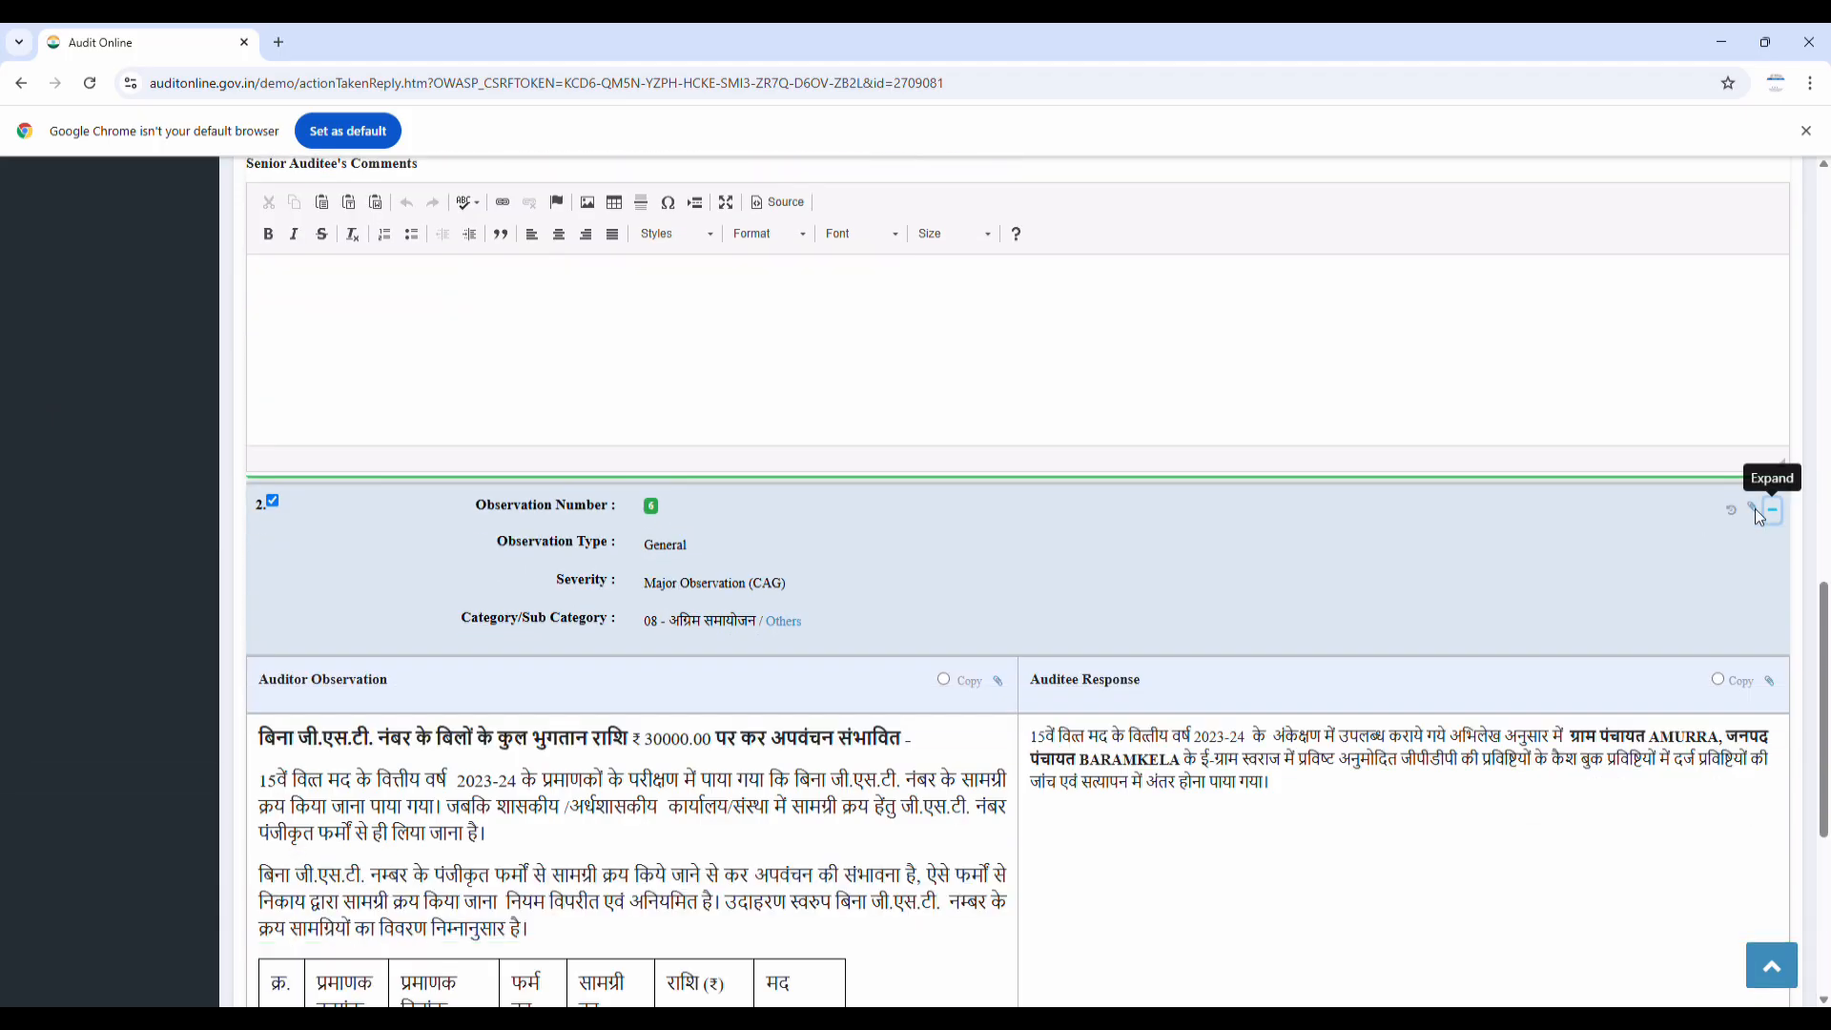
scroll(677, 754, down, 9)
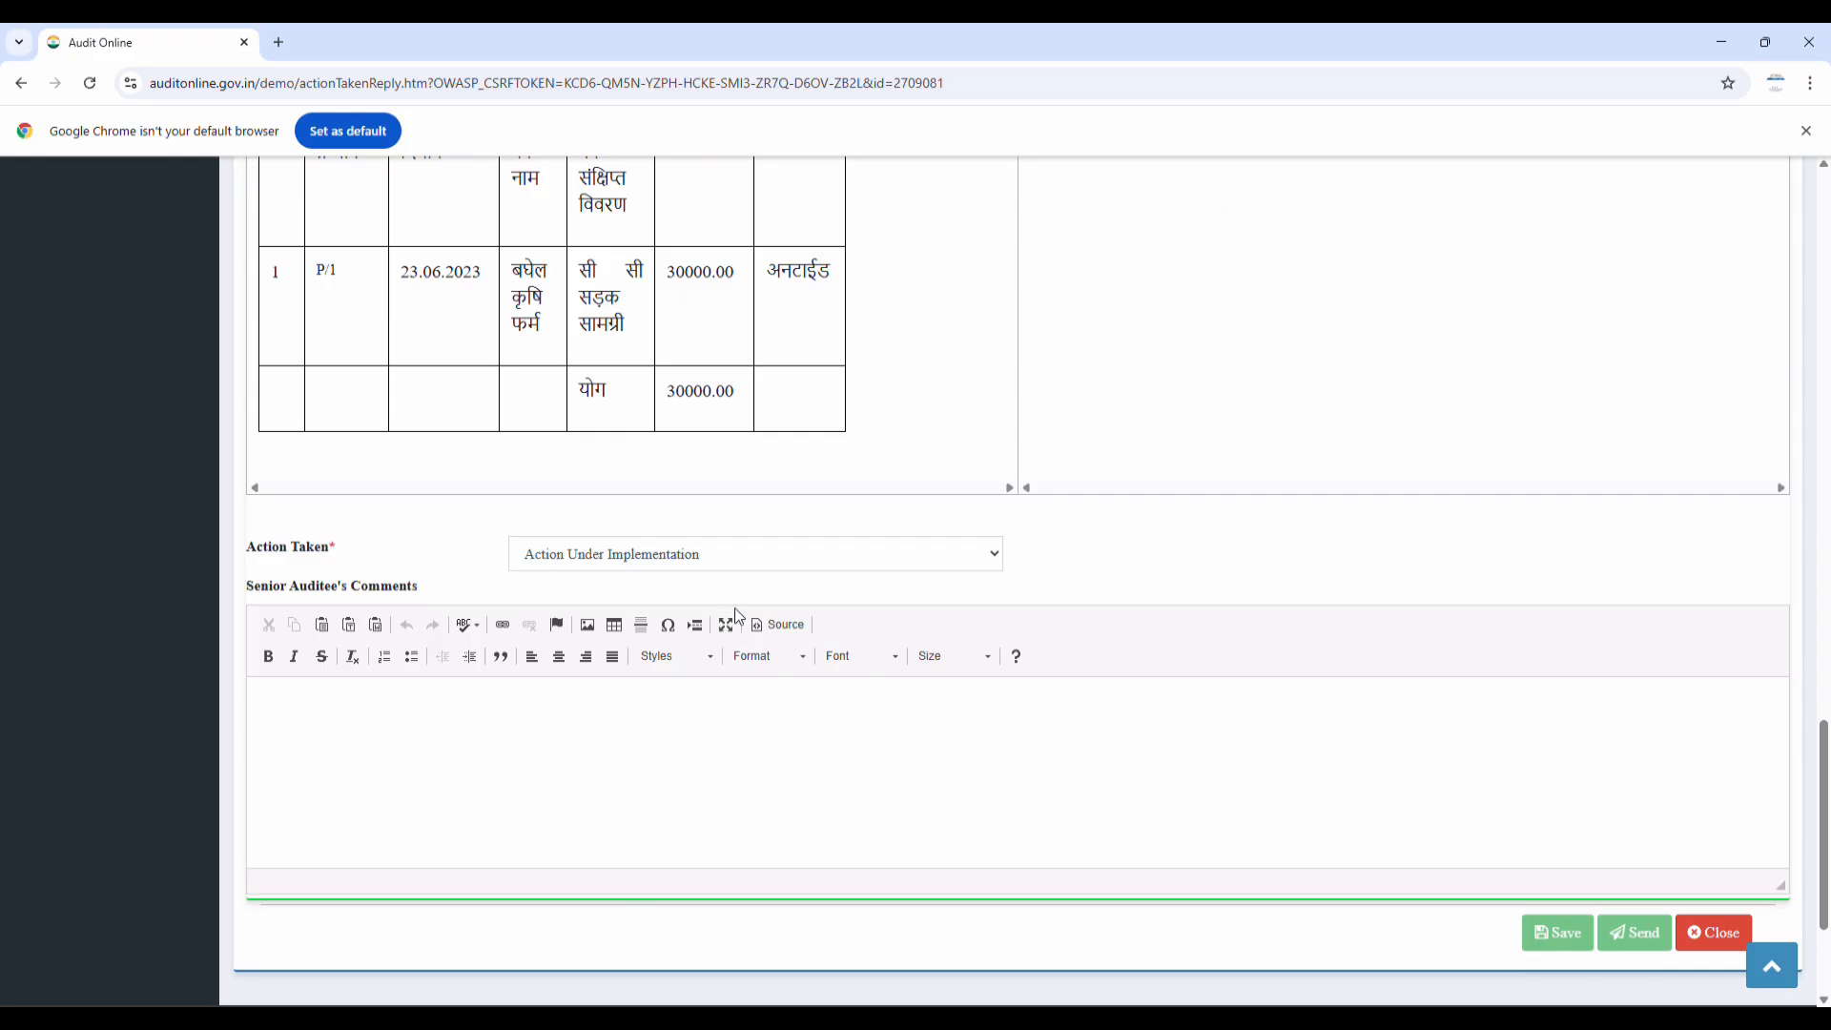
click(680, 611)
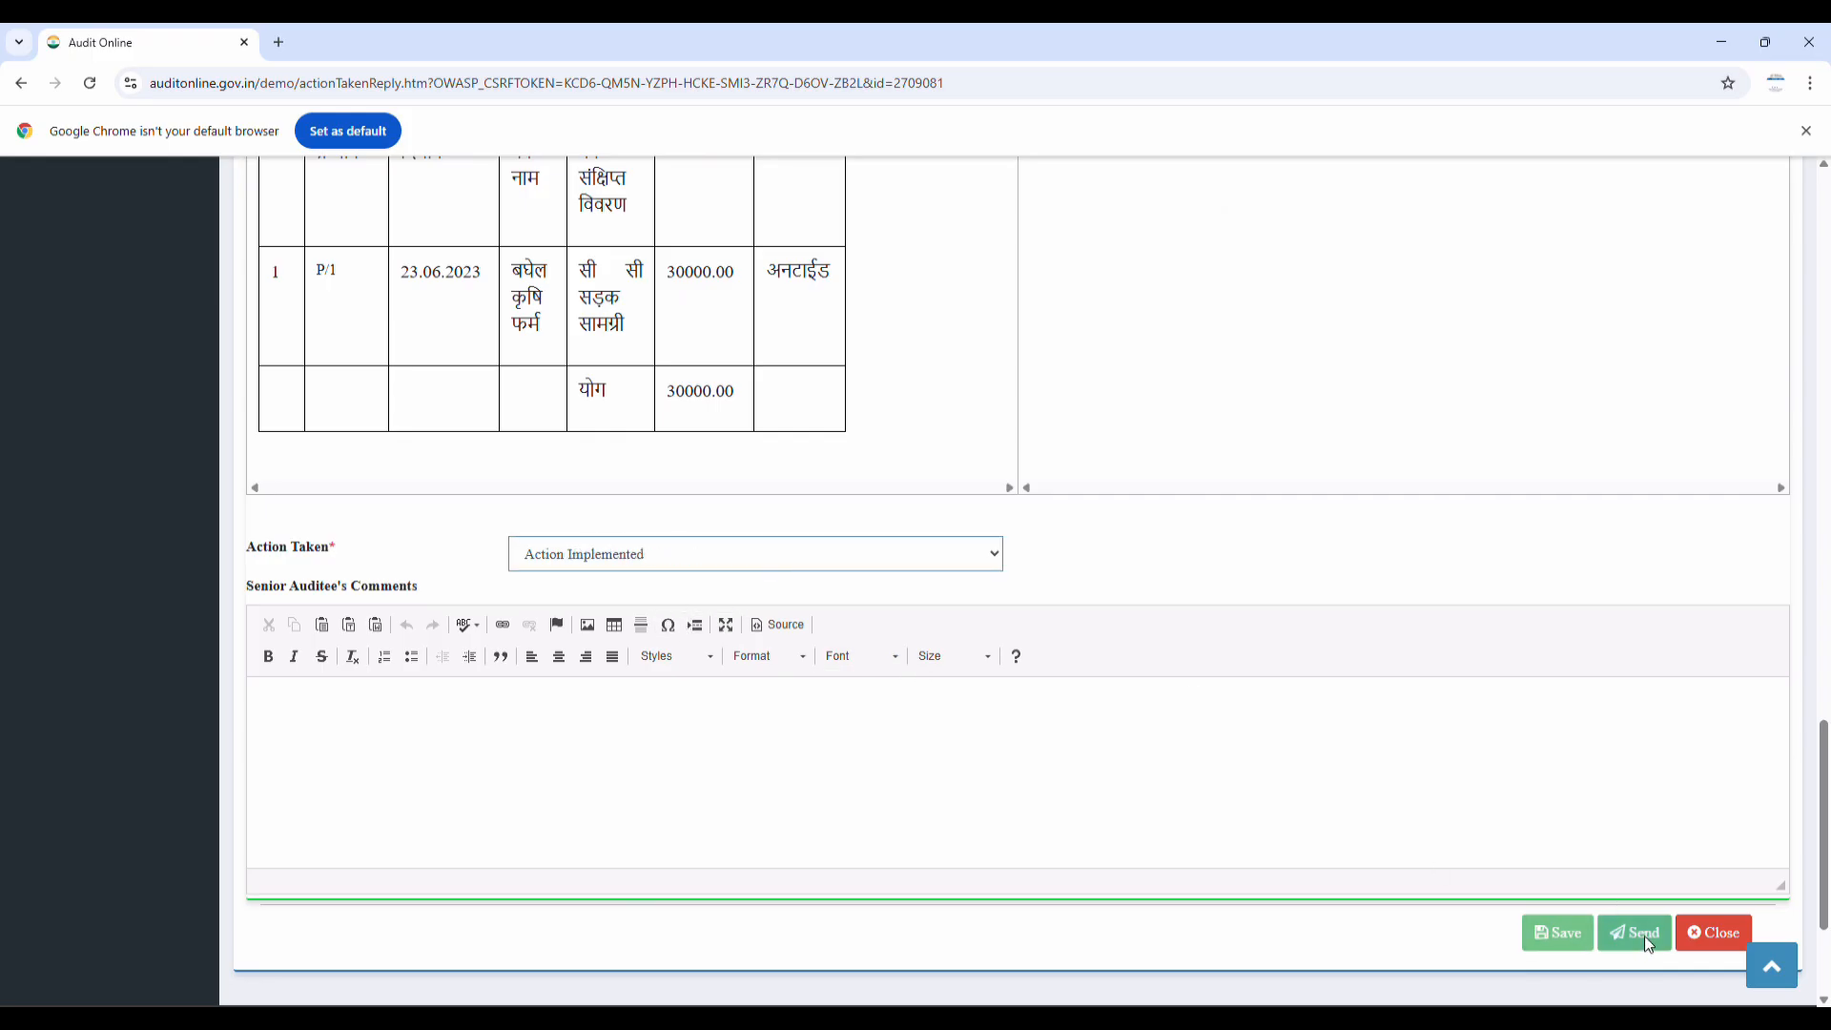
scroll(1134, 577, up, 5)
scroll(1135, 577, up, 10)
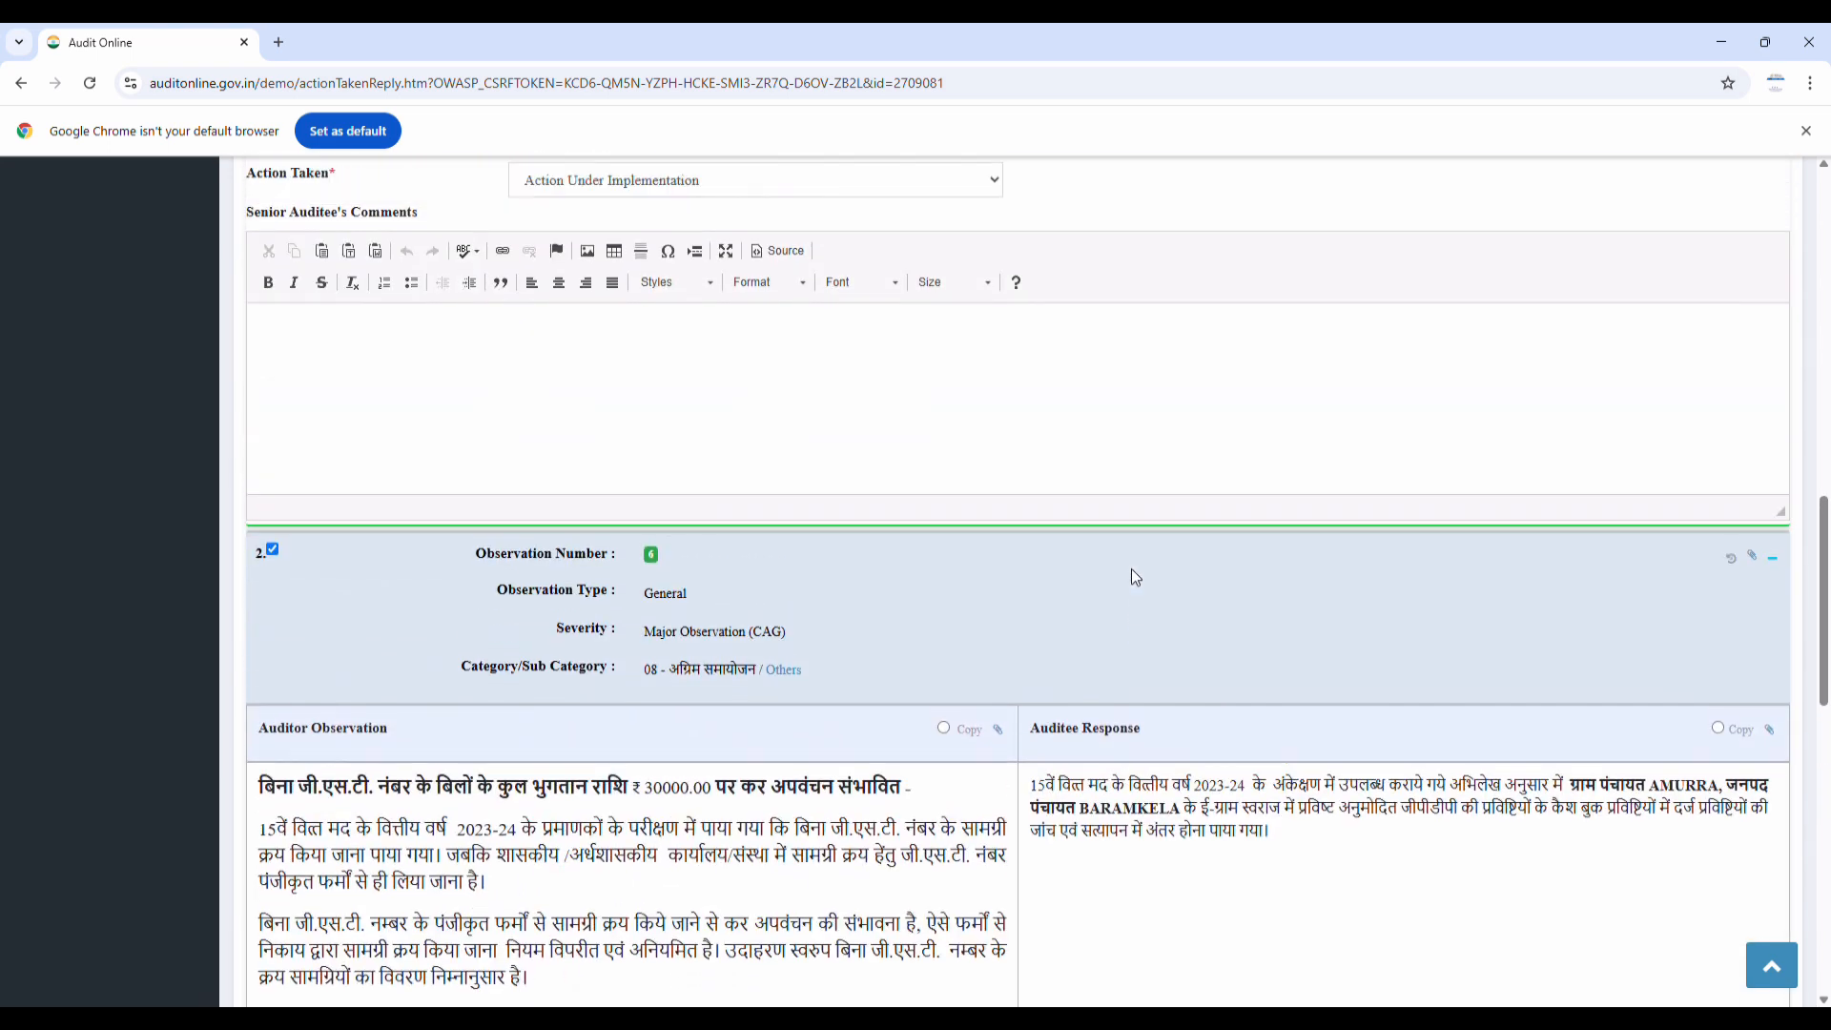
click(749, 717)
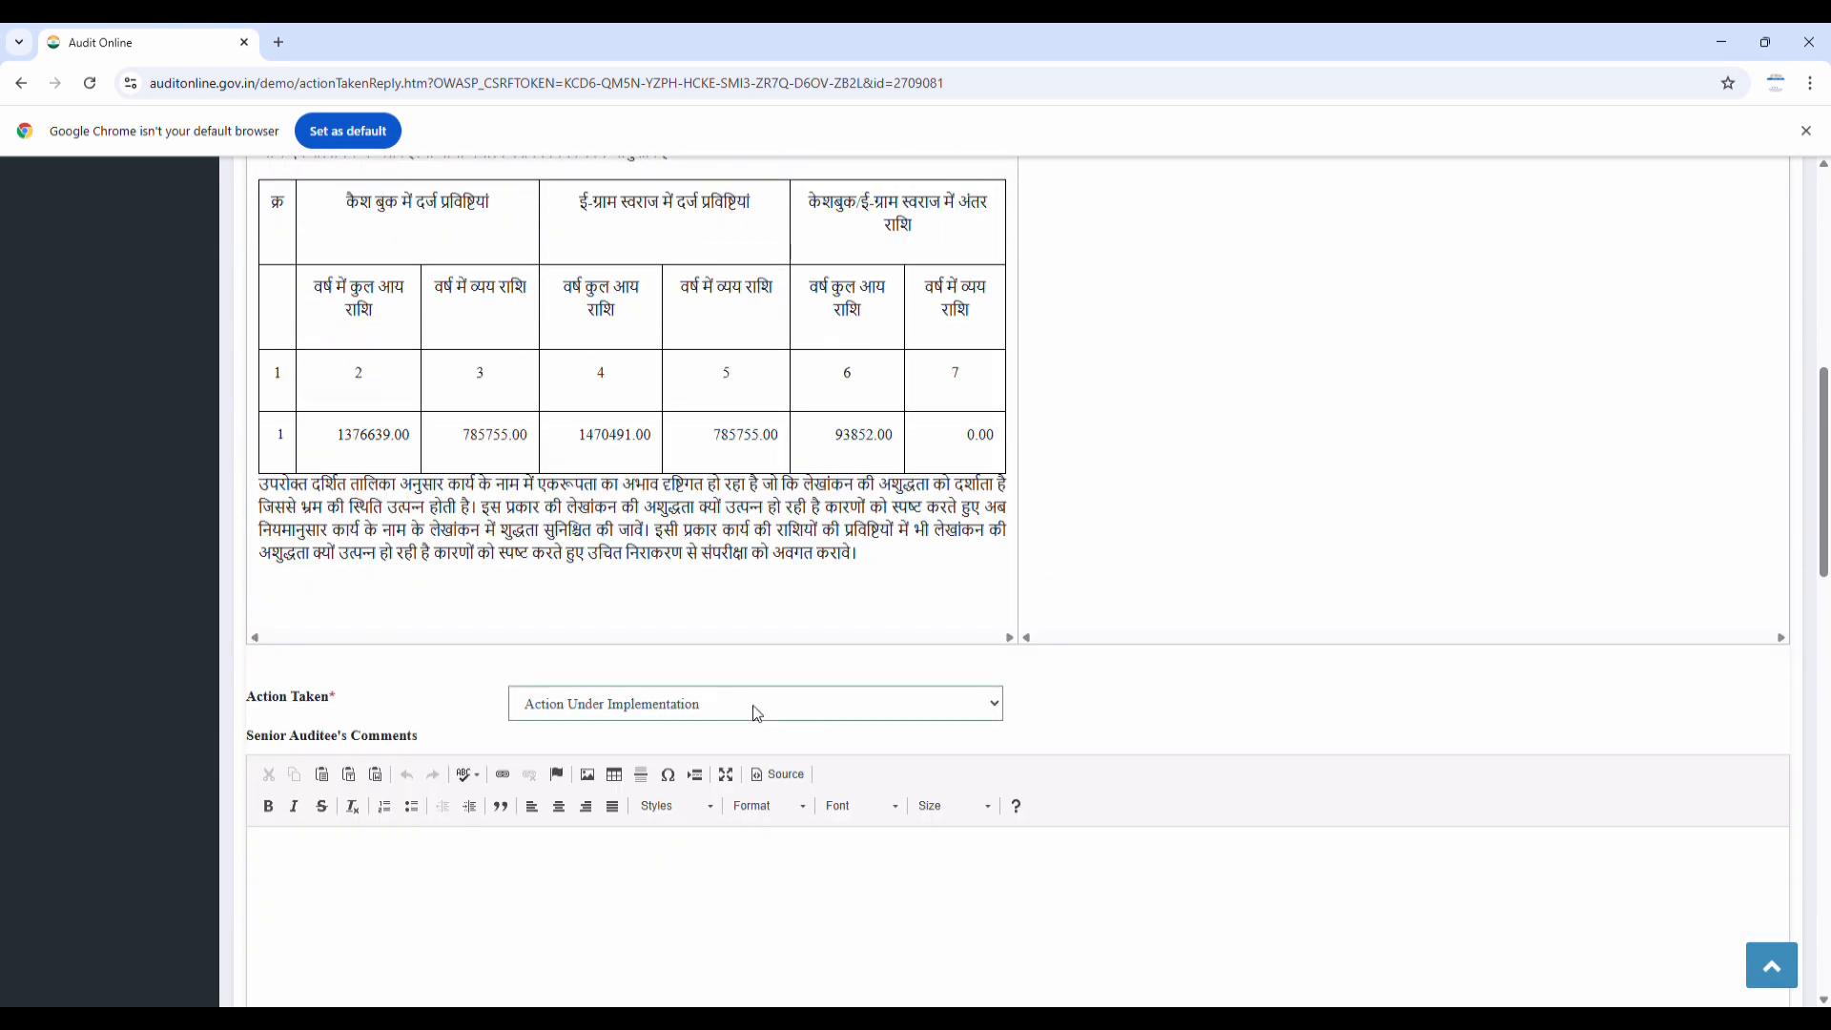
click(622, 763)
Review both observations' actions and send the ATR response
scroll(639, 738, down, 15)
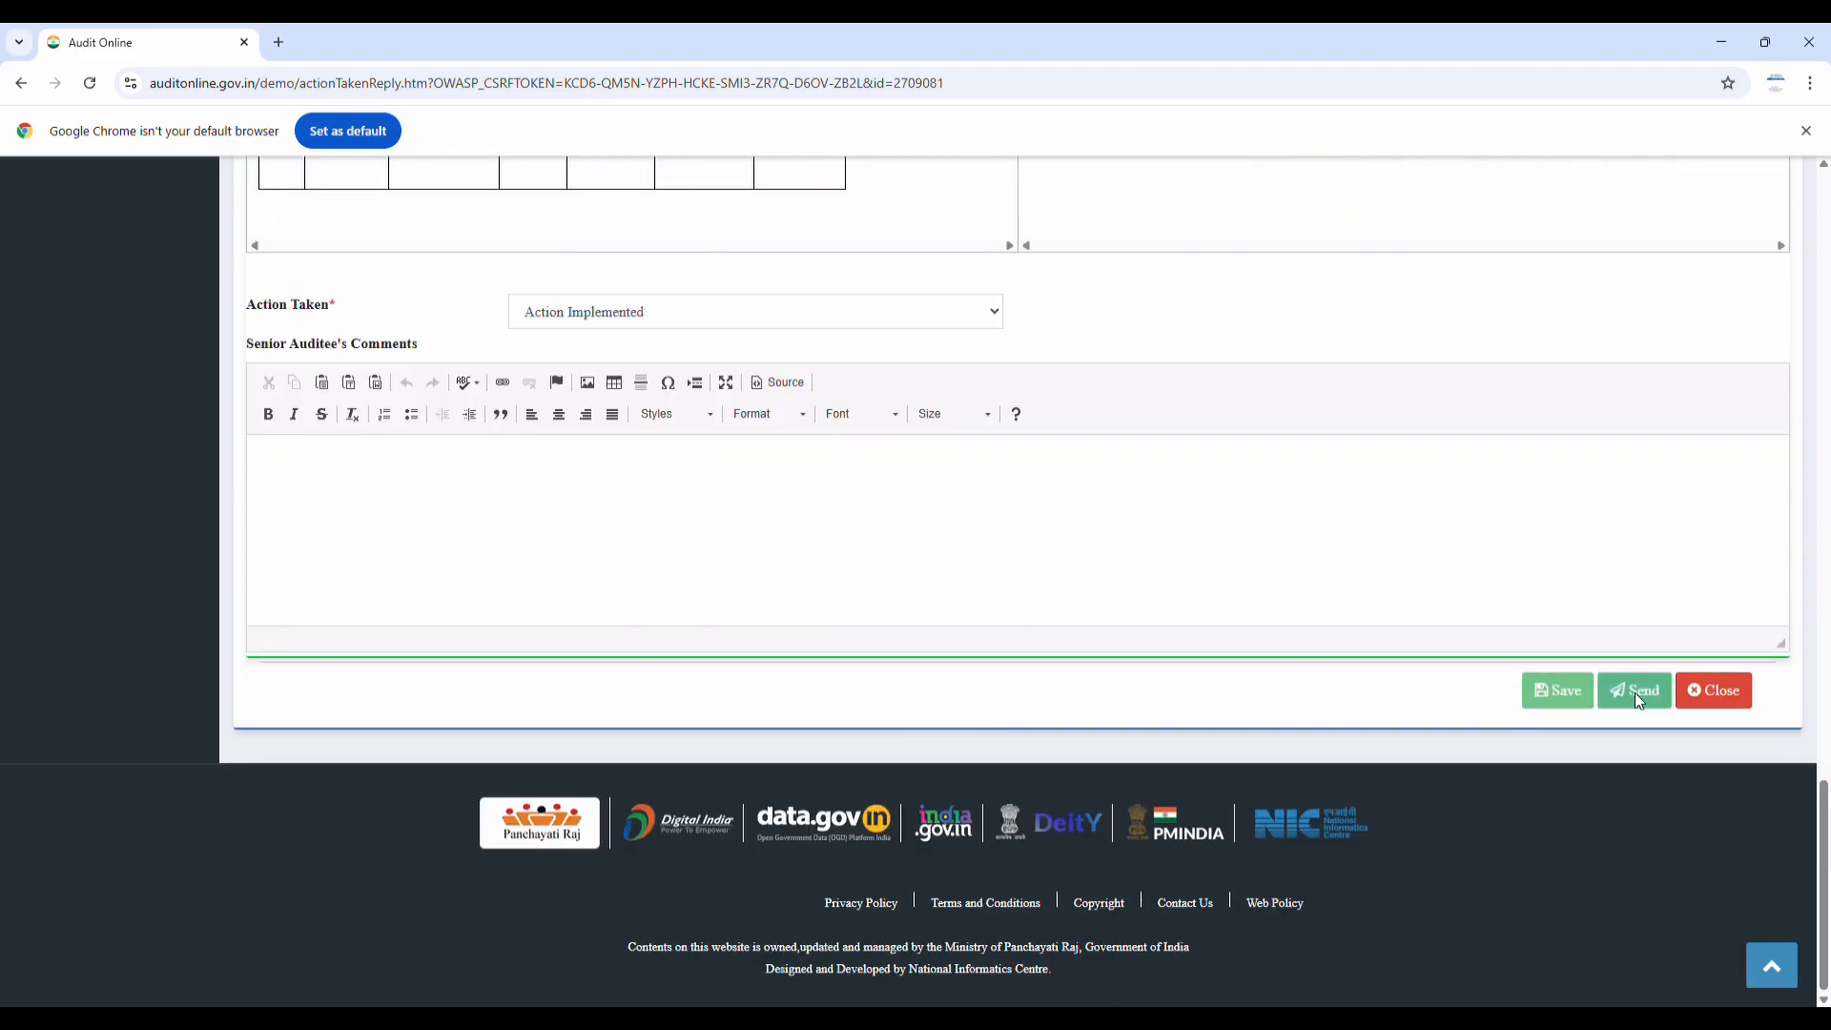
scroll(851, 492, up, 10)
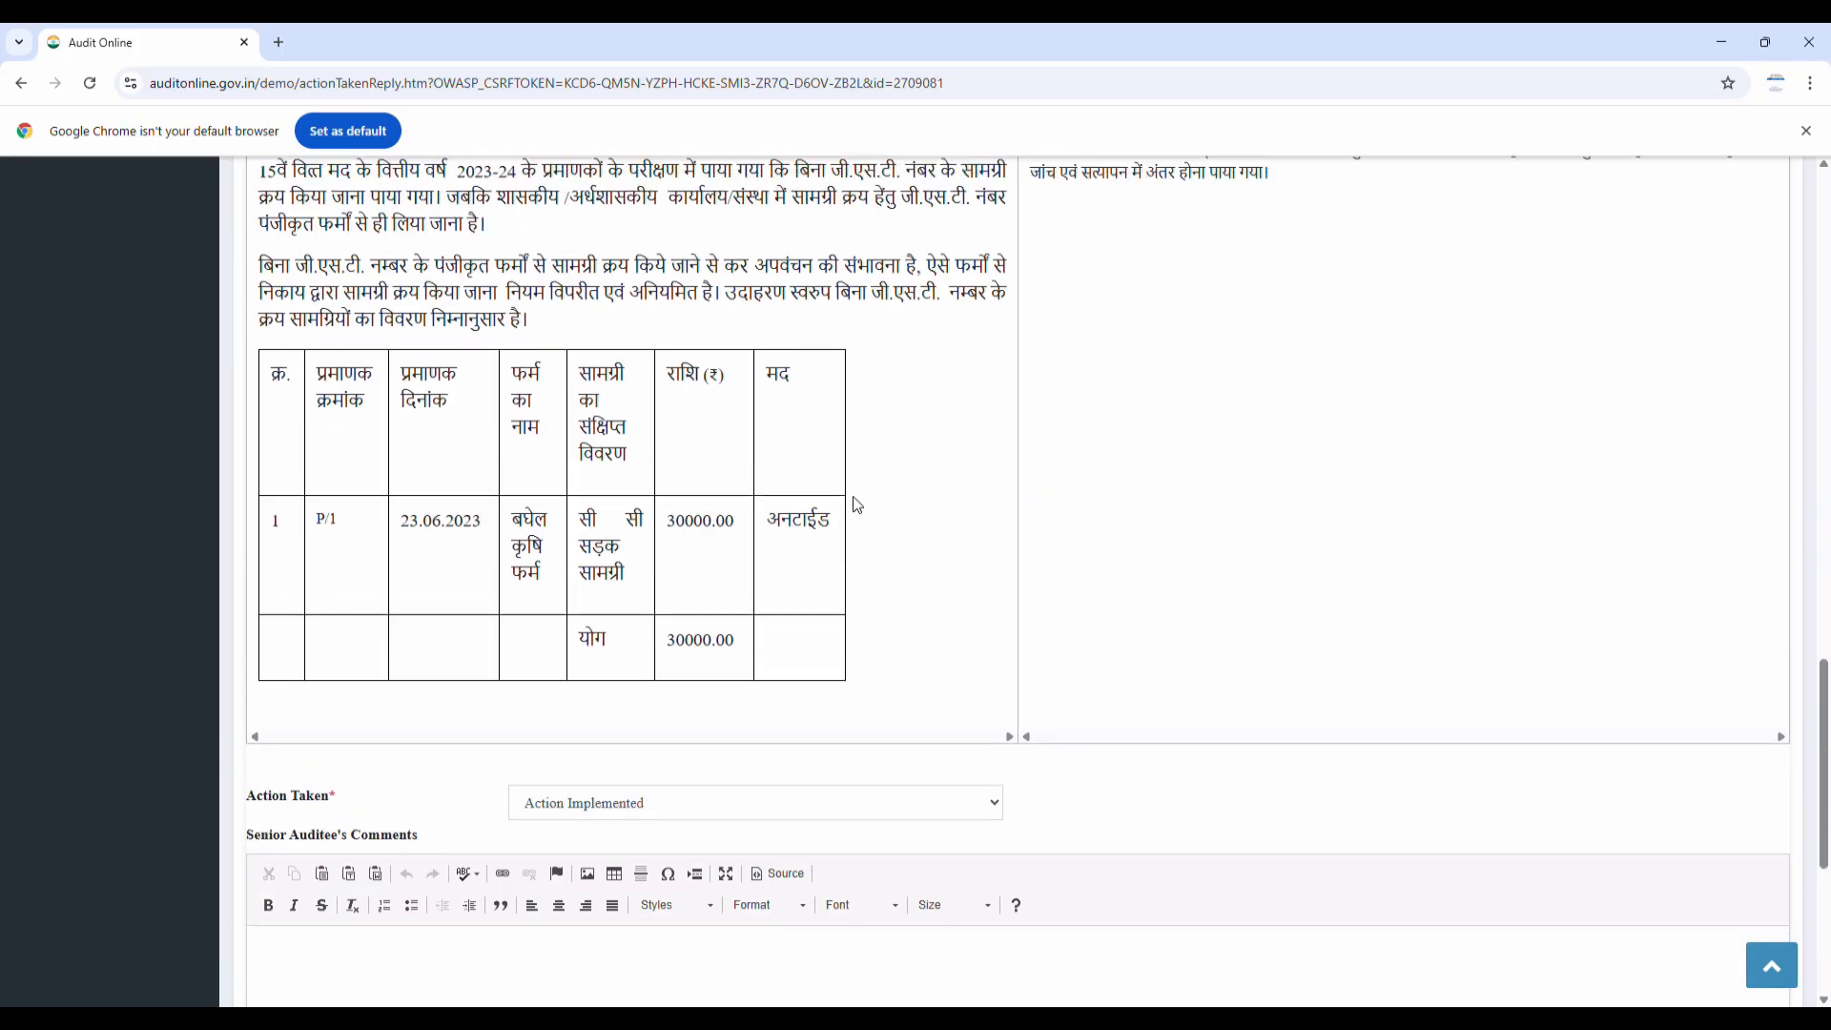
scroll(852, 501, up, 15)
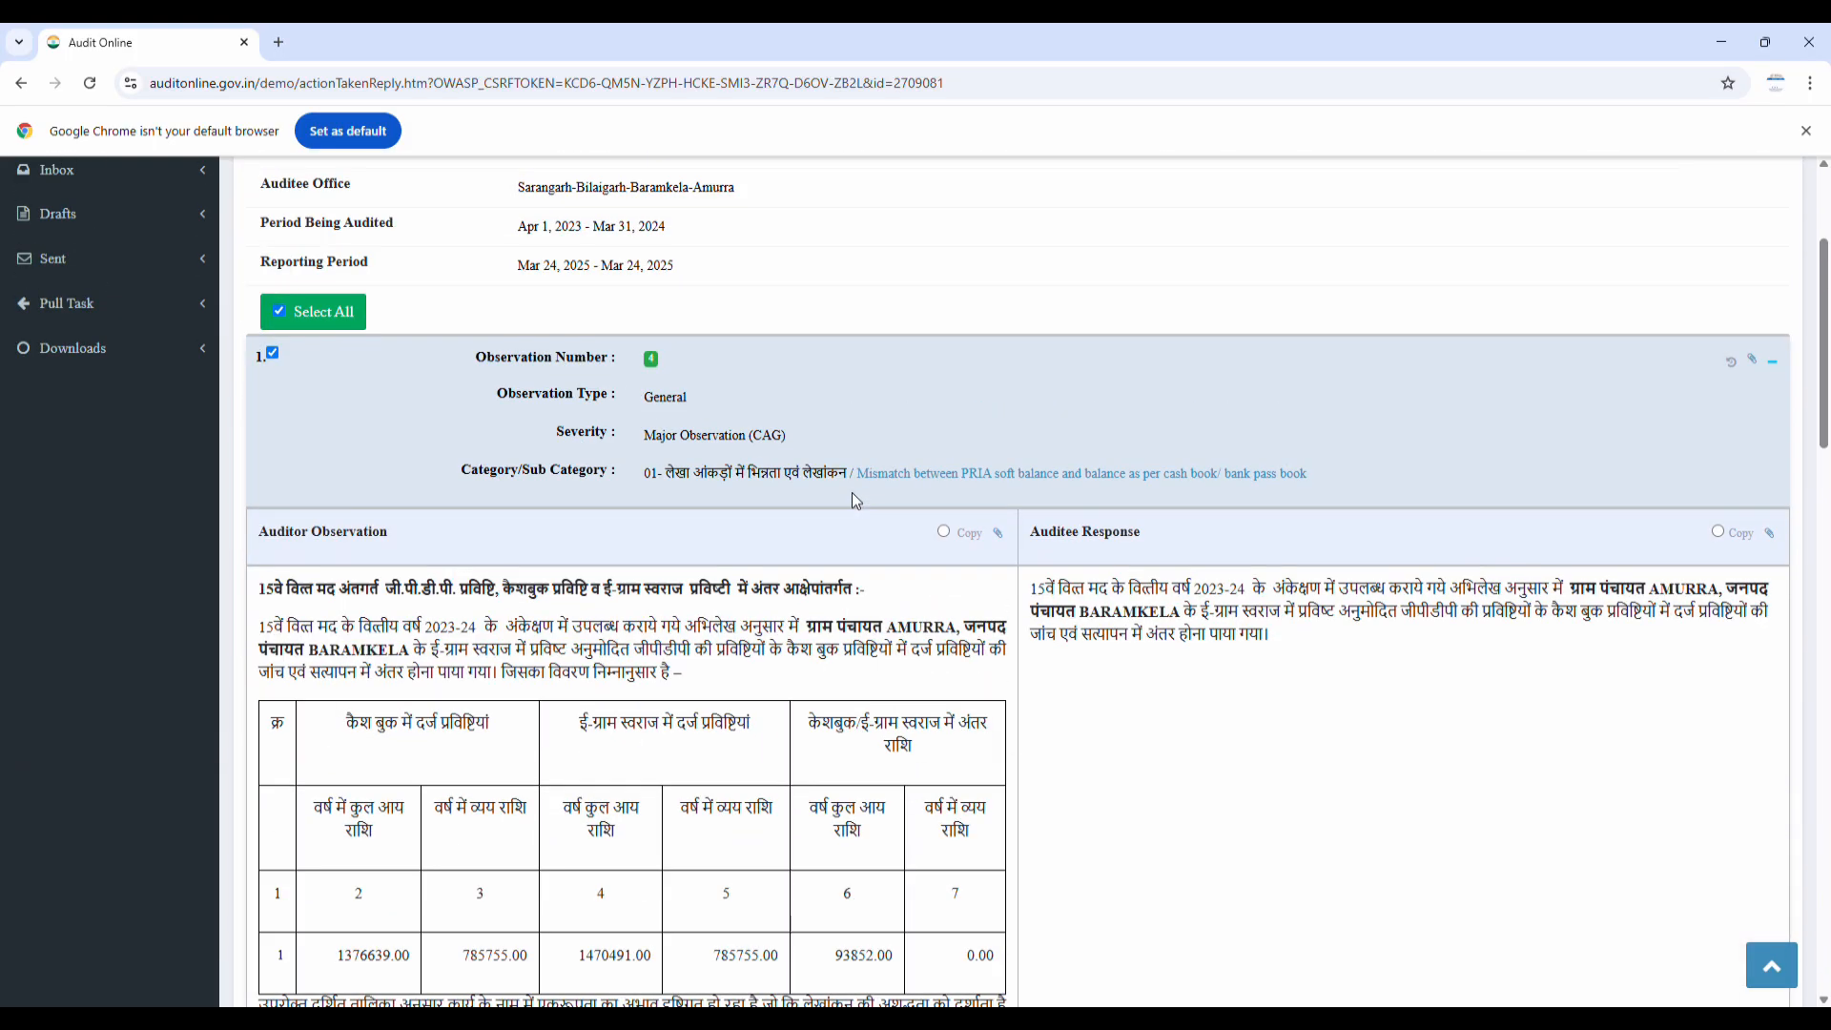
scroll(851, 492, up, 3)
scroll(851, 492, down, 18)
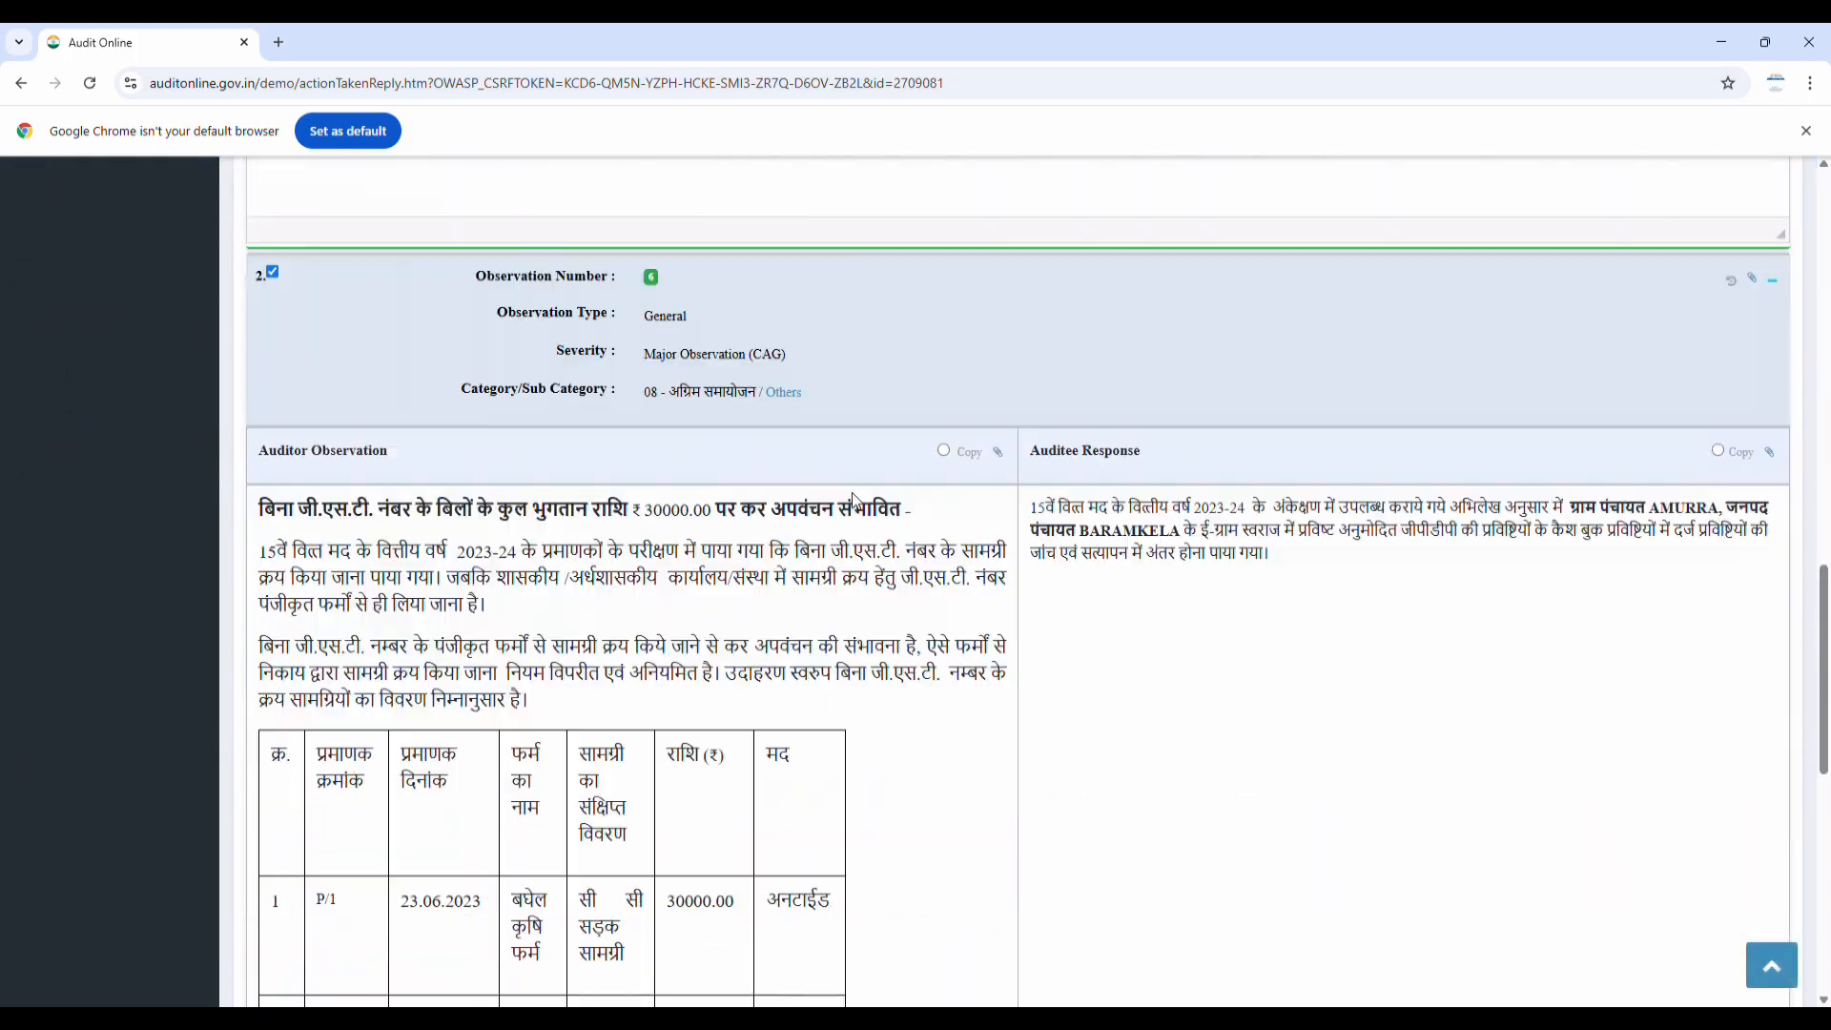
scroll(851, 492, down, 7)
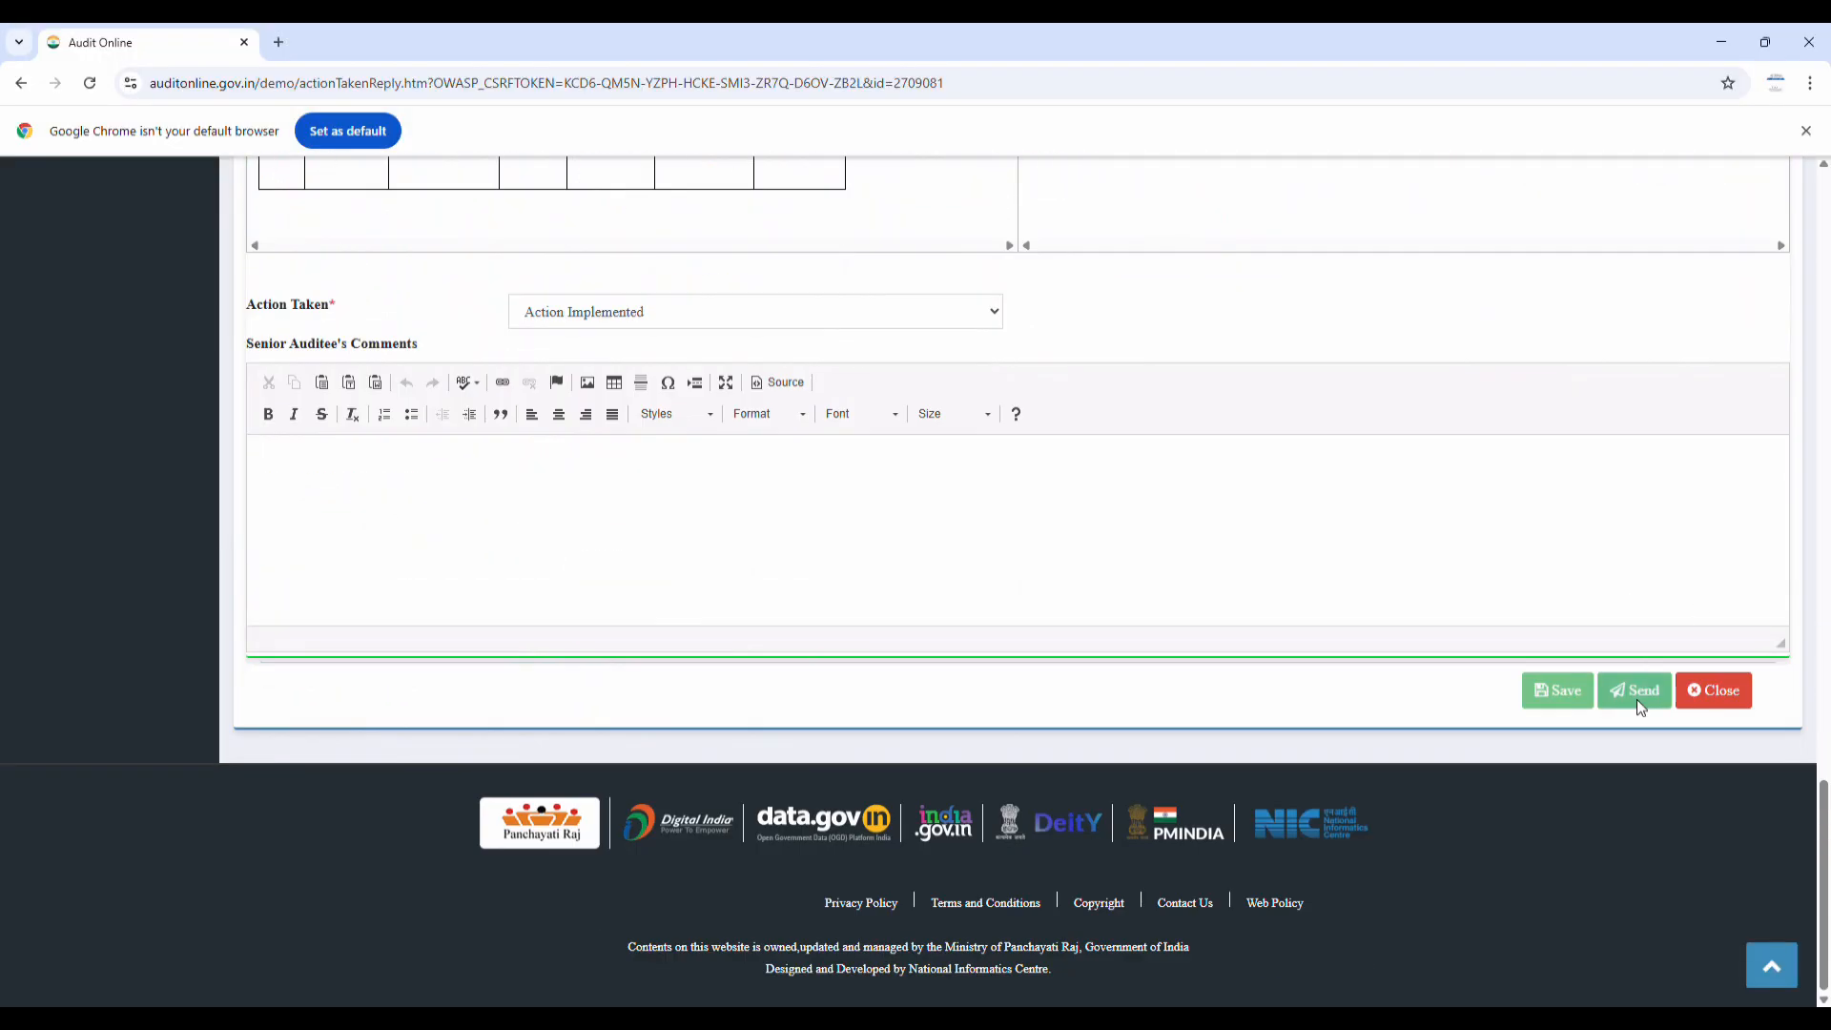
scroll(818, 534, up, 12)
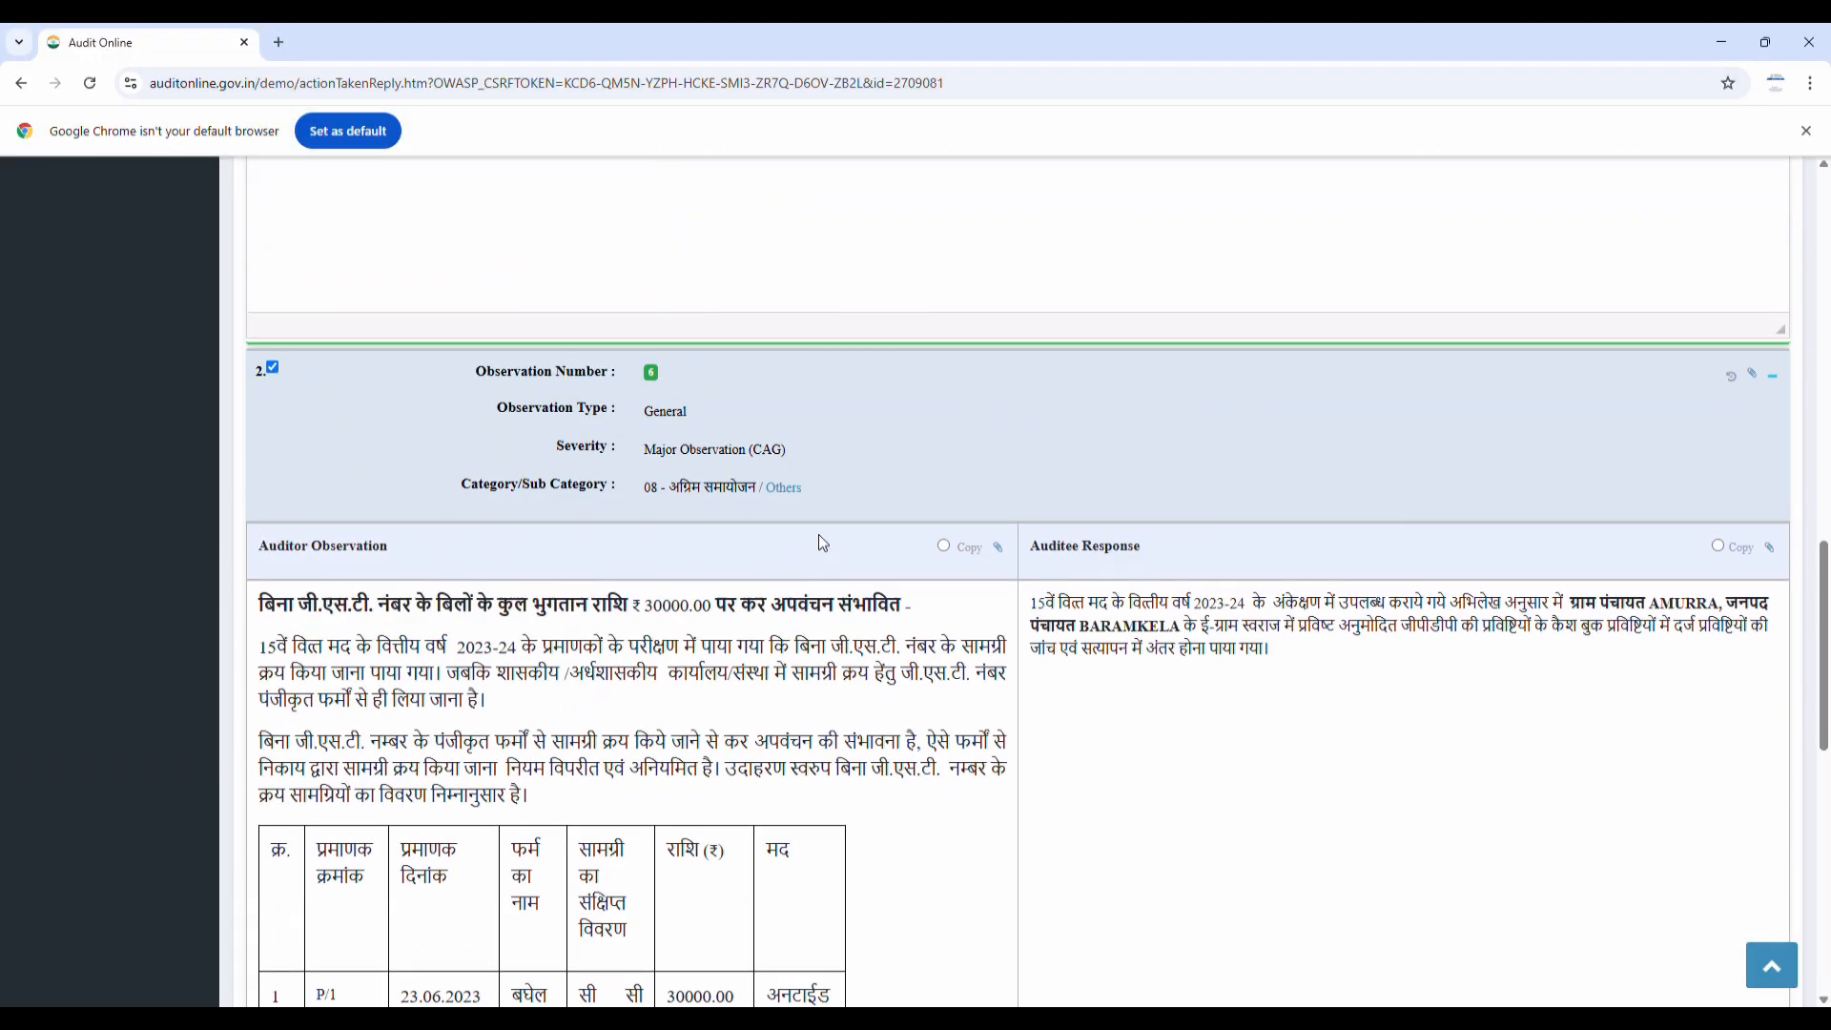
scroll(819, 543, up, 4)
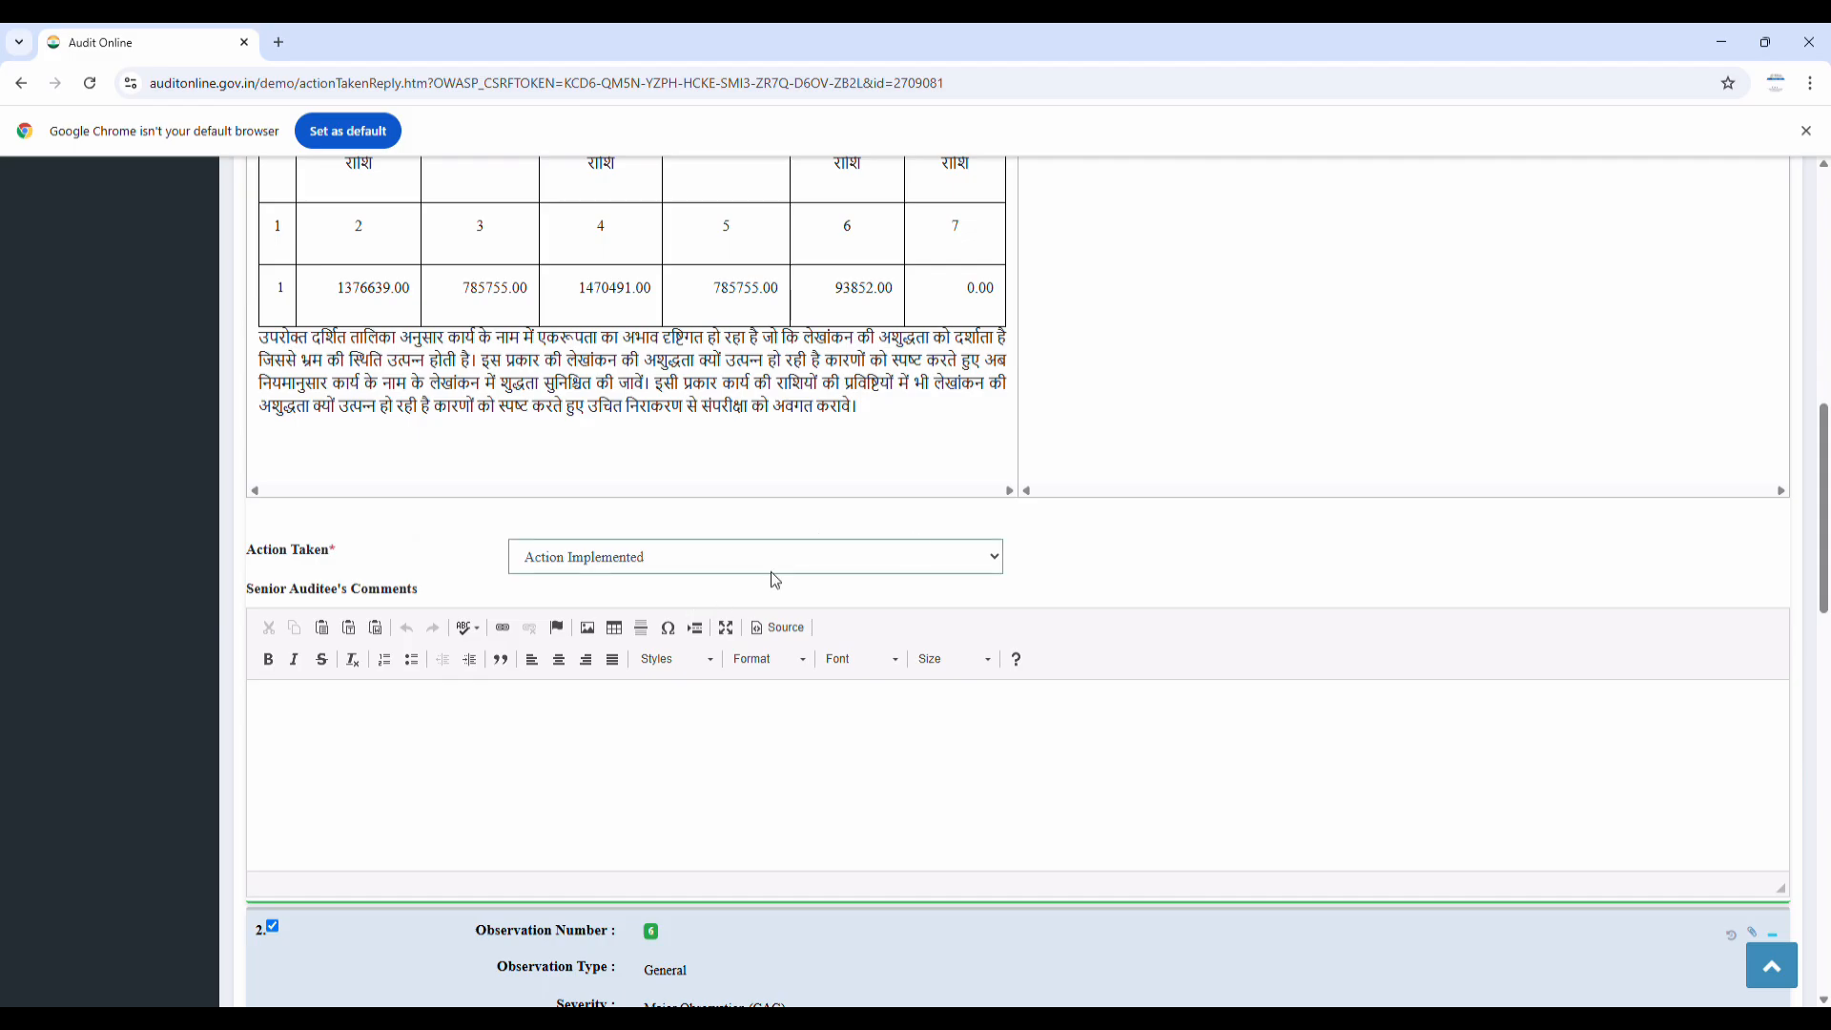
scroll(1091, 511, up, 10)
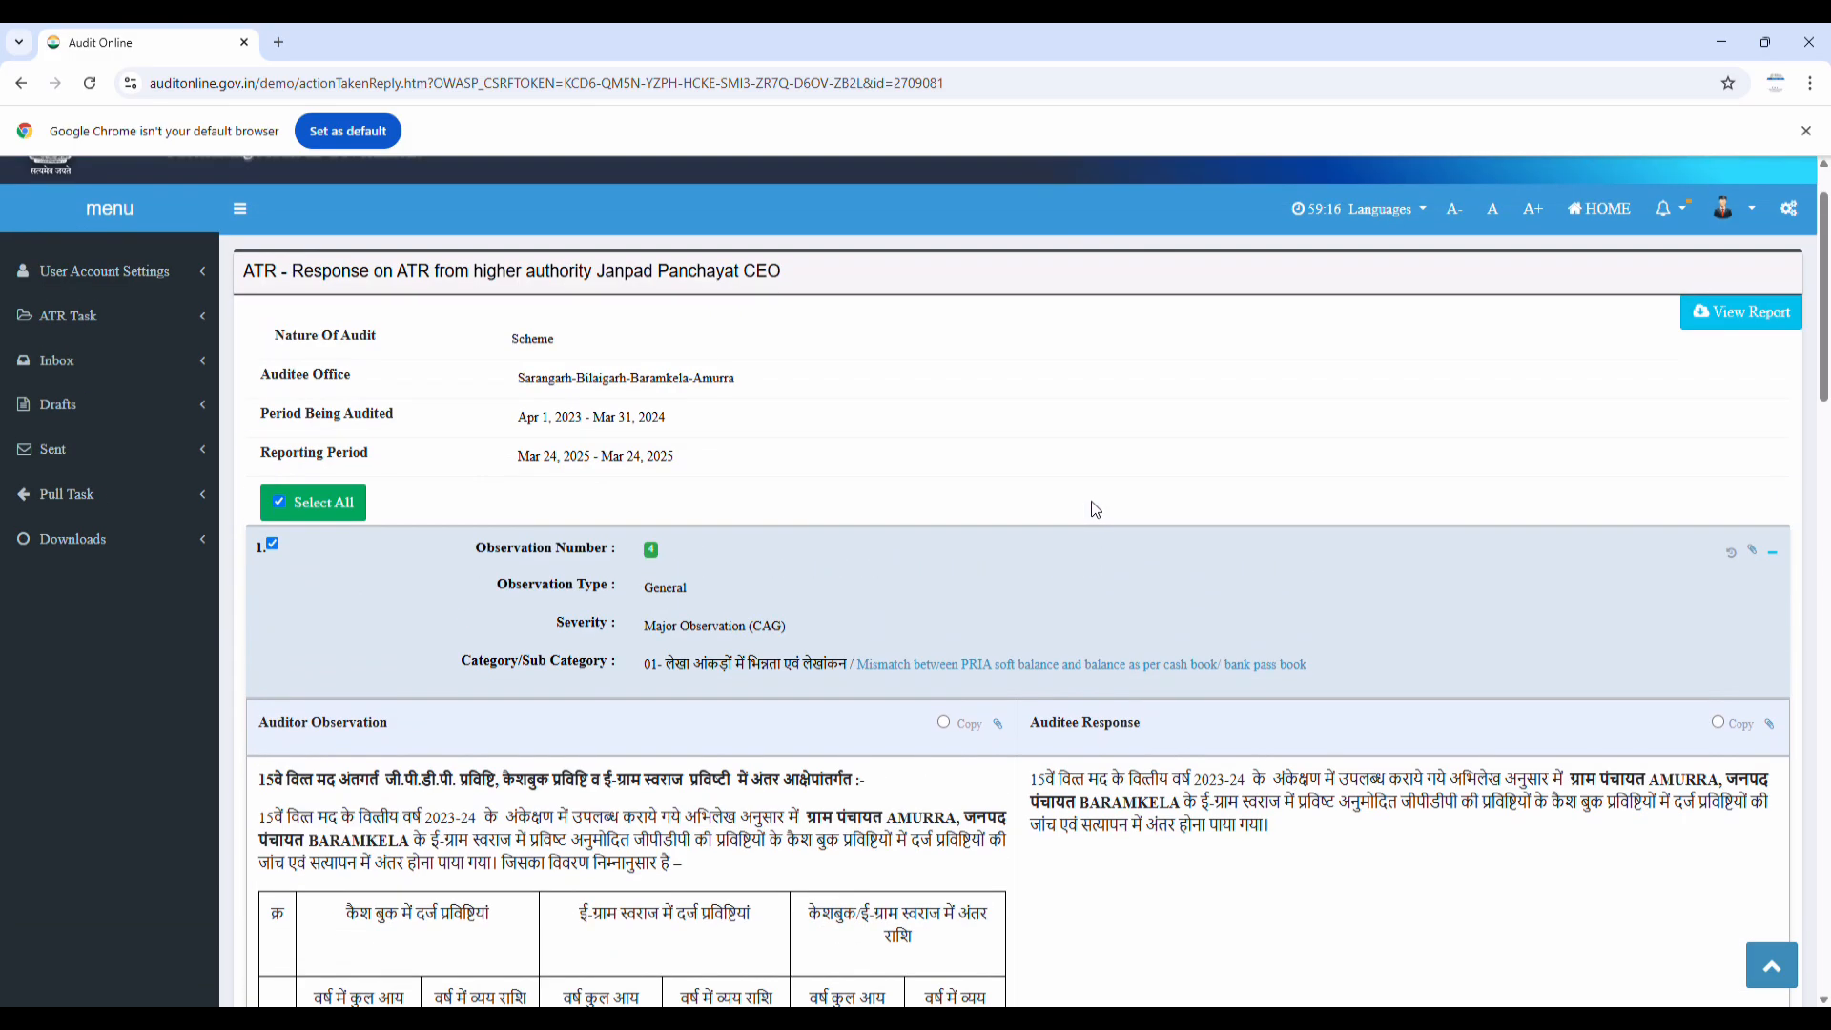
scroll(1095, 510, up, 1)
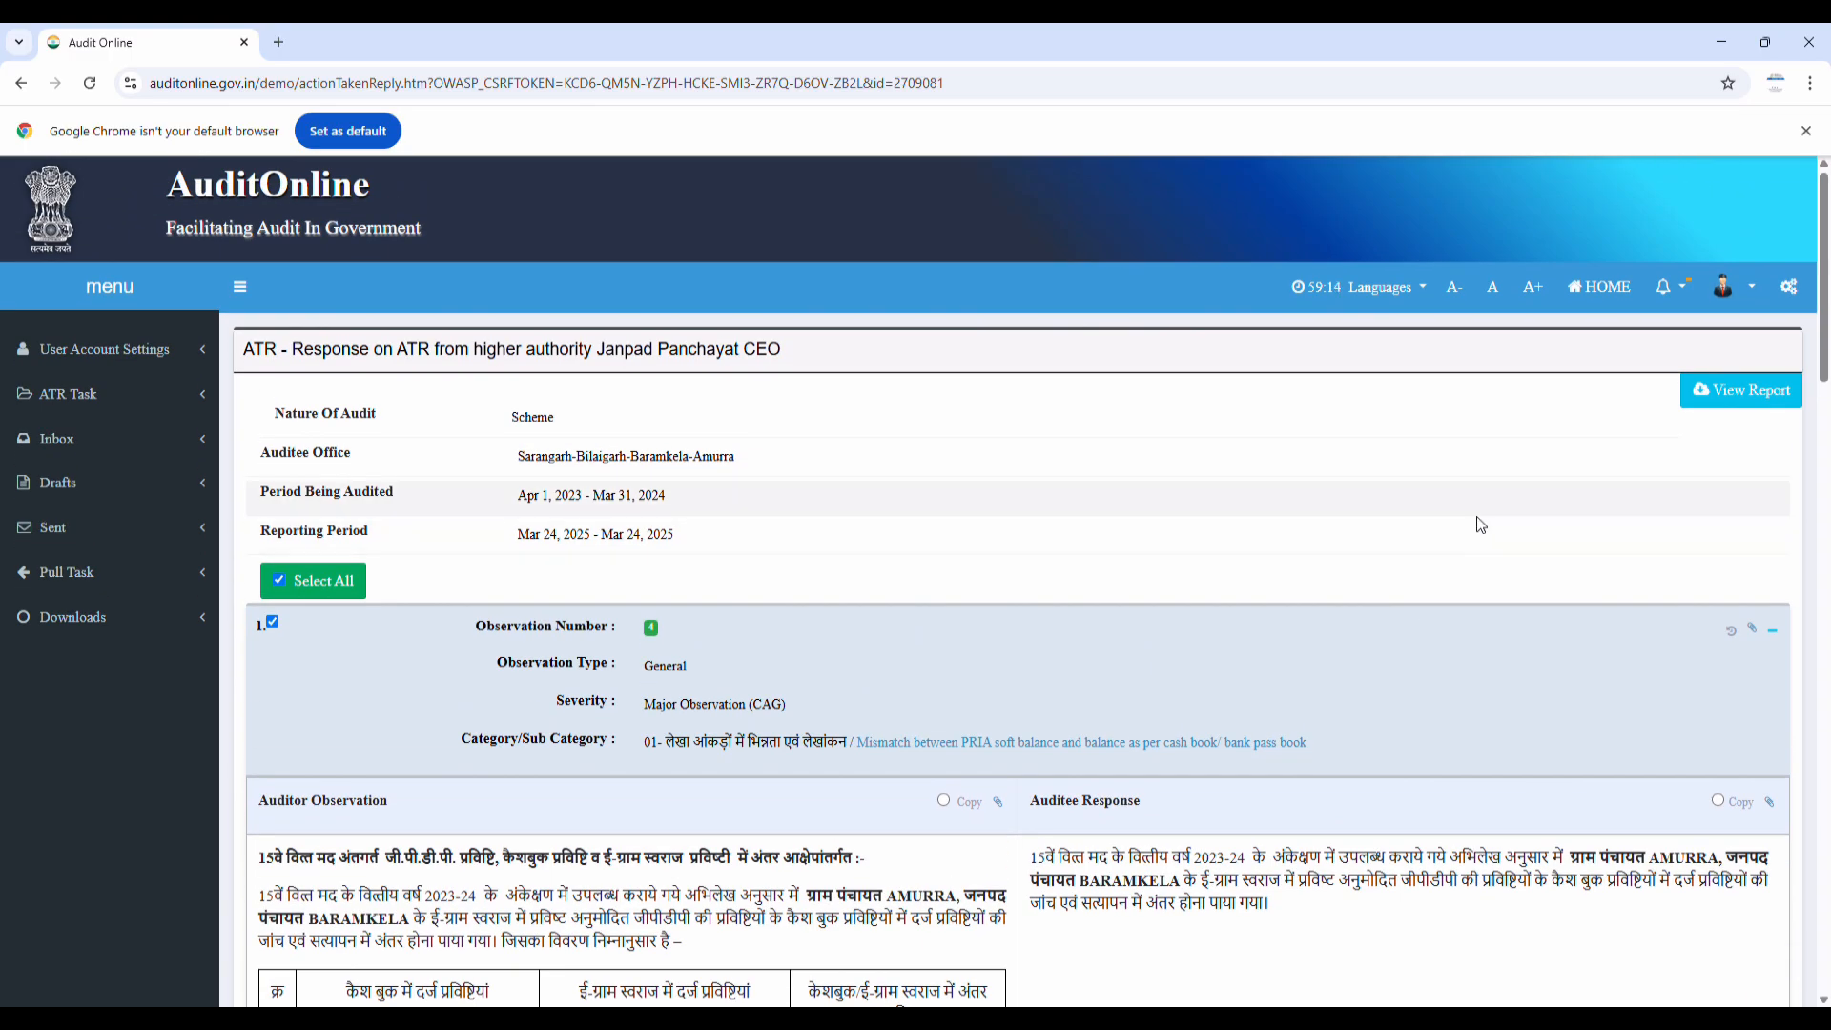
scroll(1113, 610, down, 20)
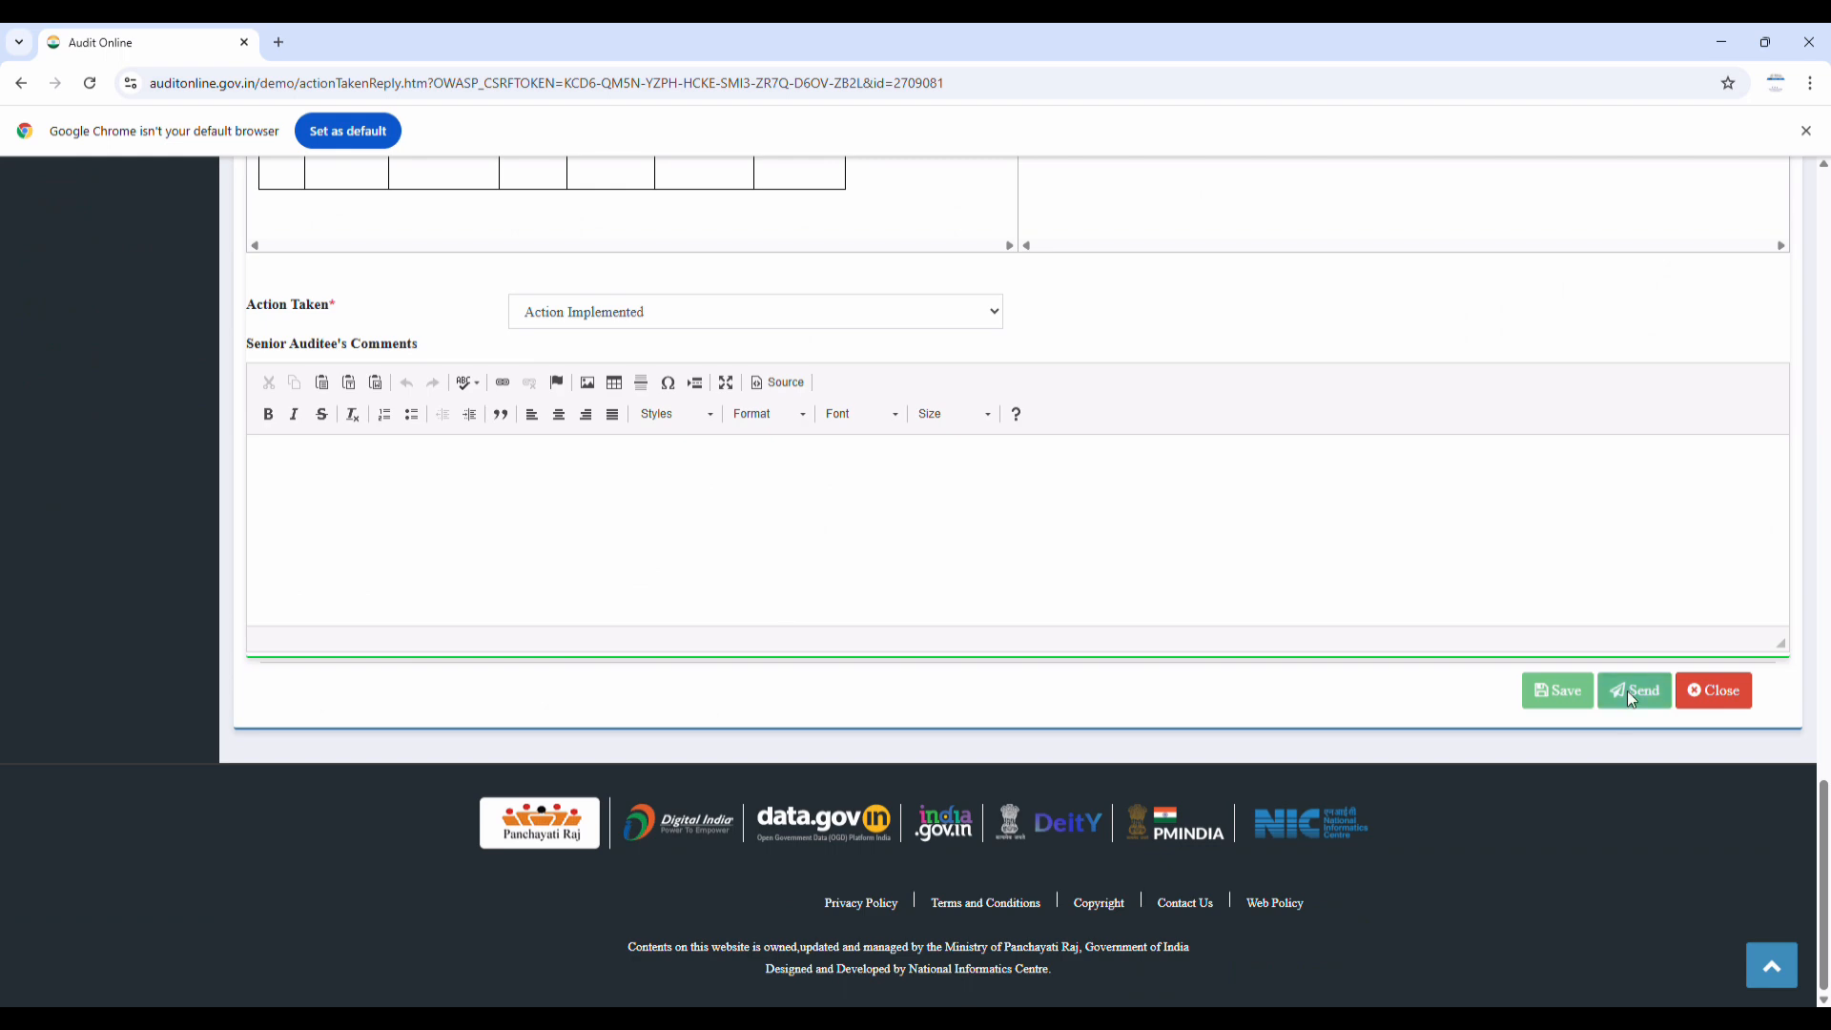
click(1627, 690)
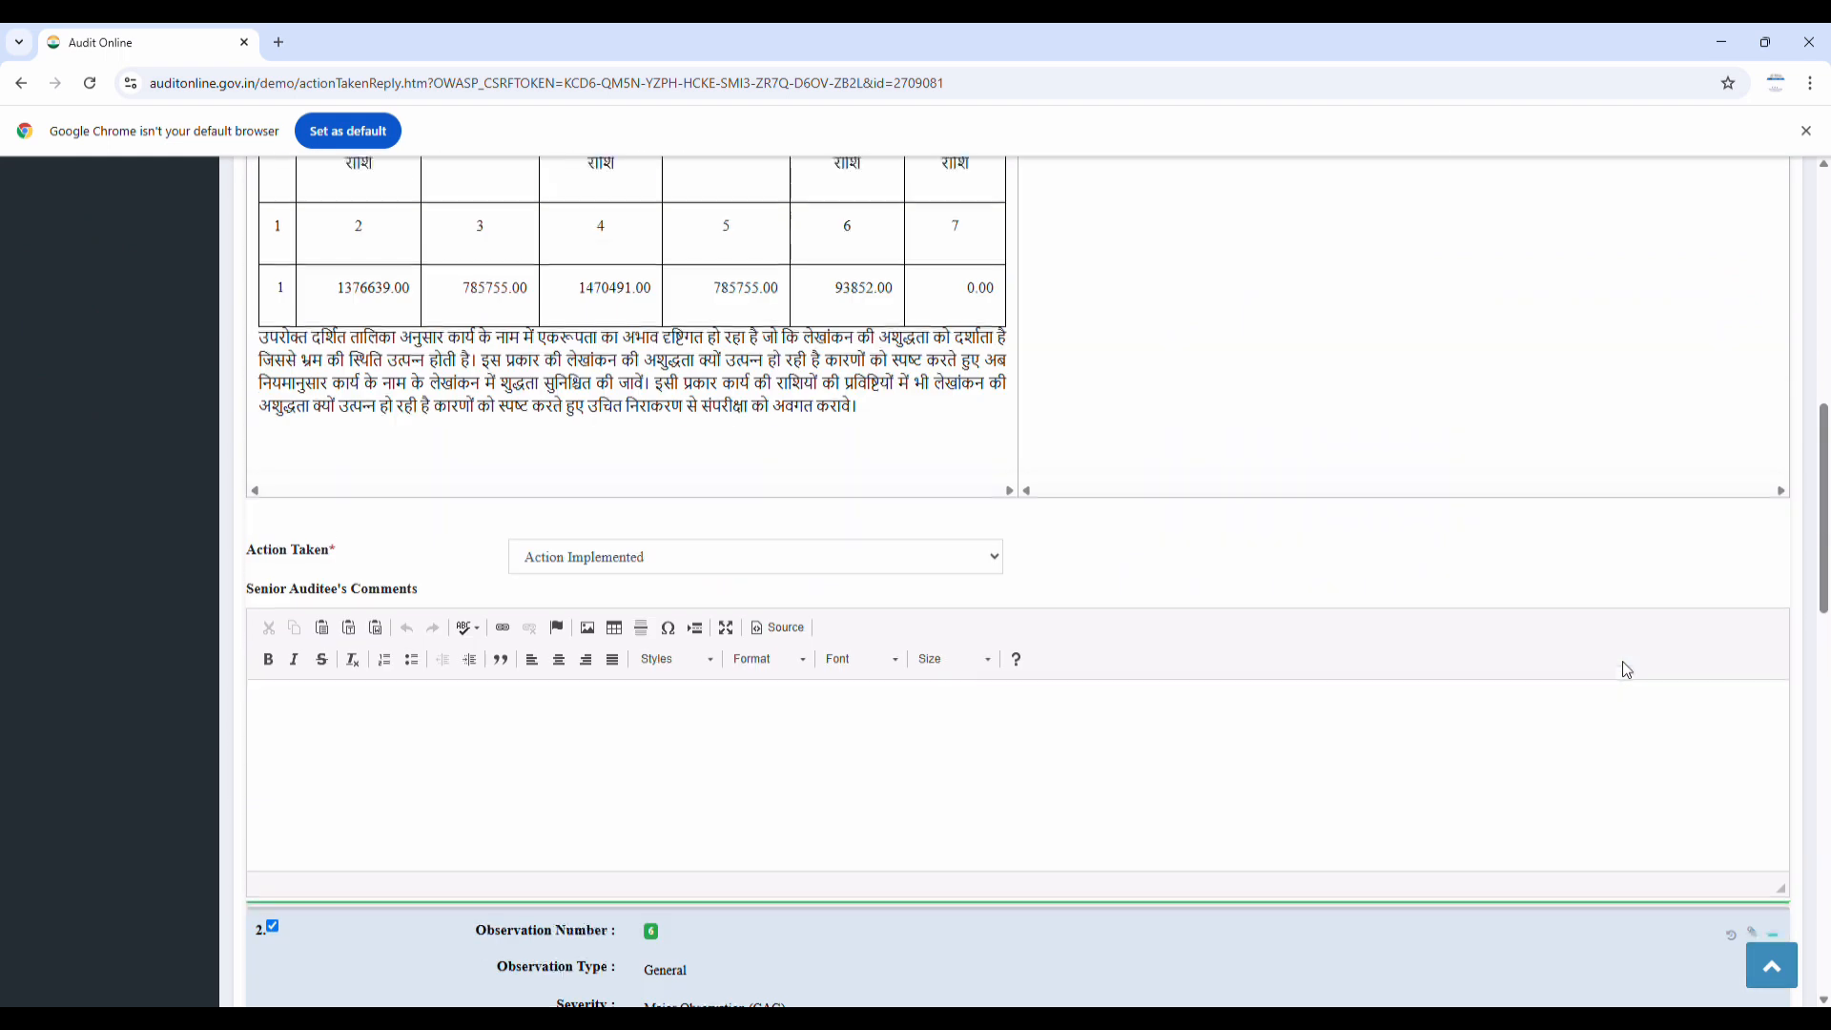